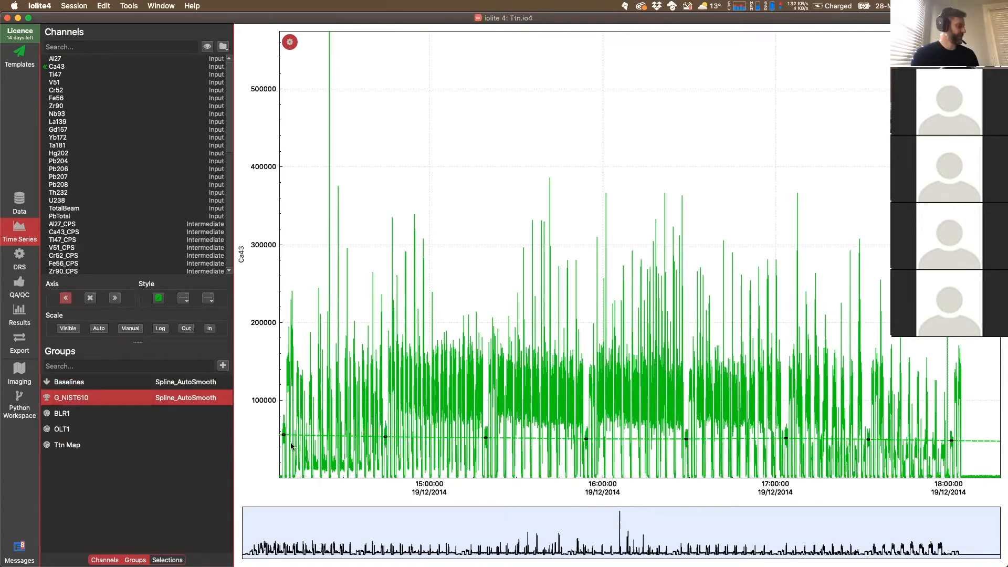
# Start a new session and import the raw data file Ttn Map.csv from the titanite folder, declining to configure dwell times.
pyautogui.click(60, 446)
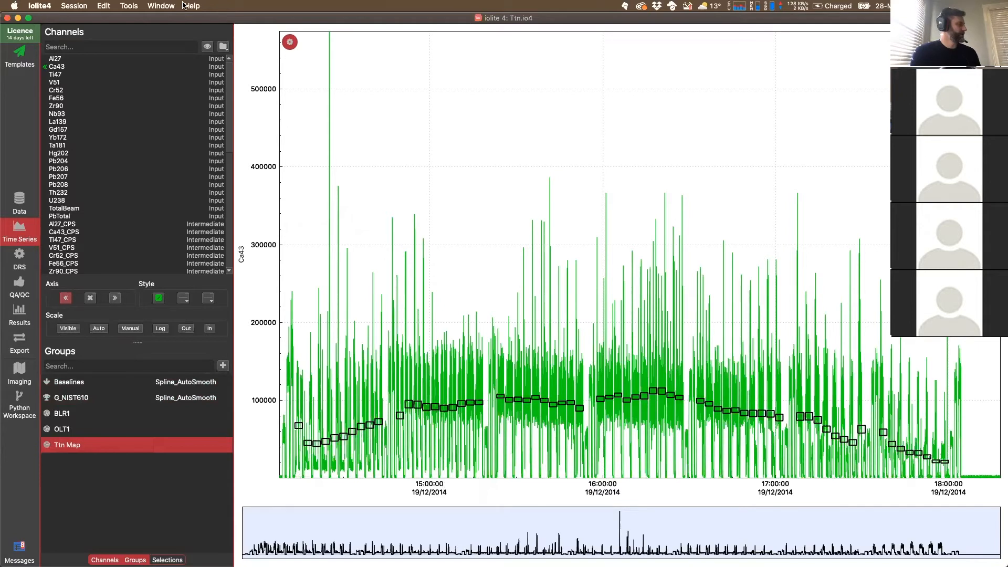
pyautogui.click(70, 6)
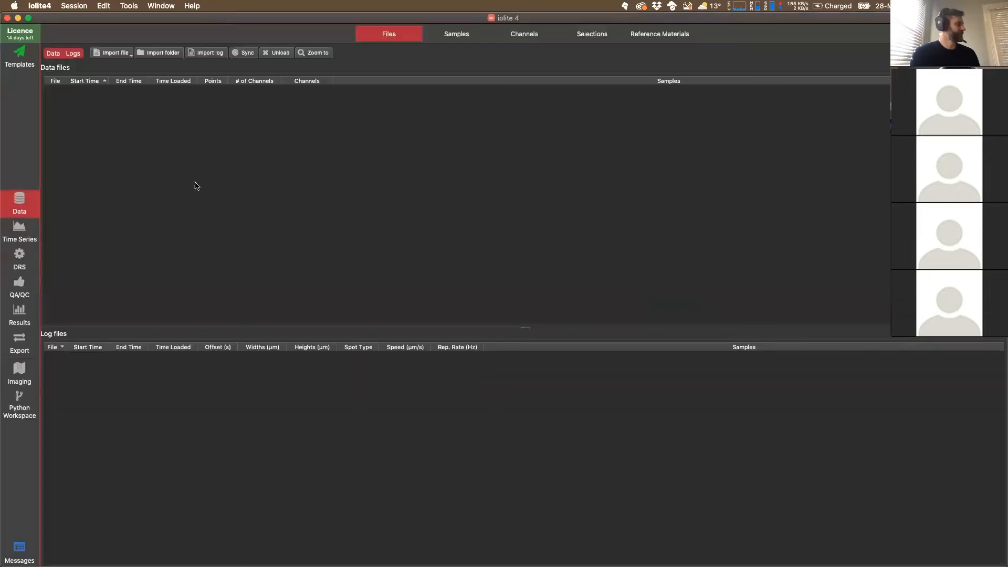
pyautogui.click(111, 54)
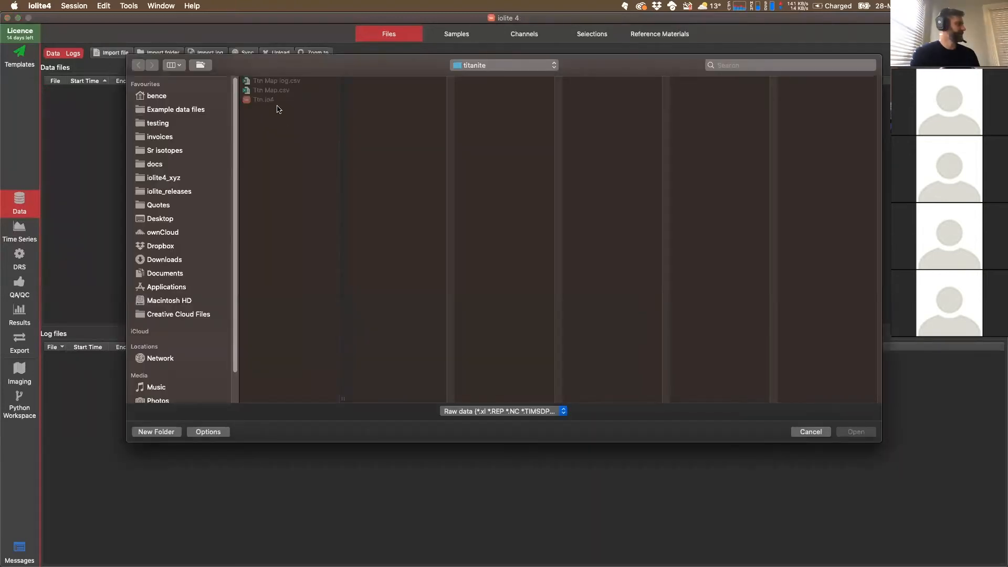
pyautogui.click(272, 90)
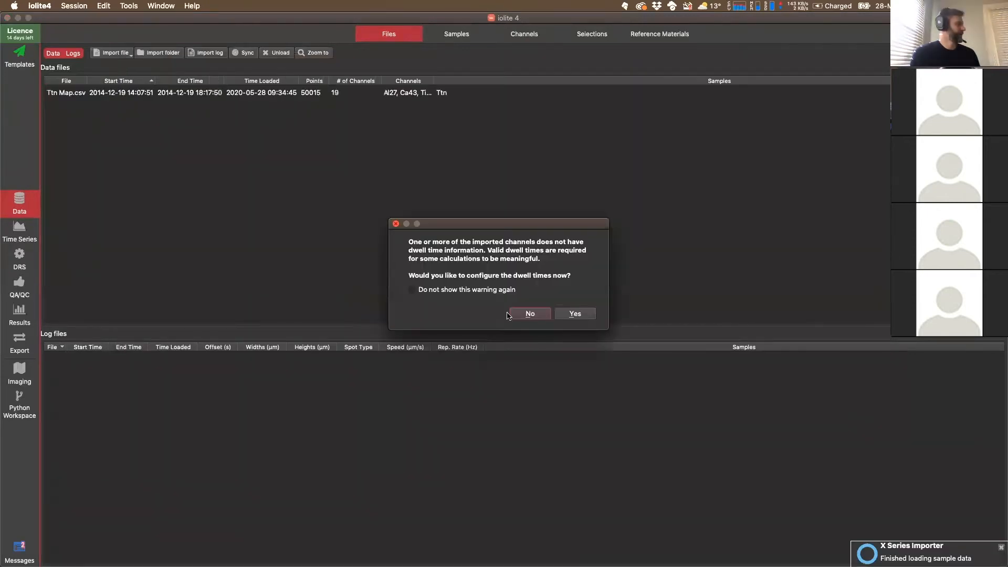
pyautogui.click(530, 318)
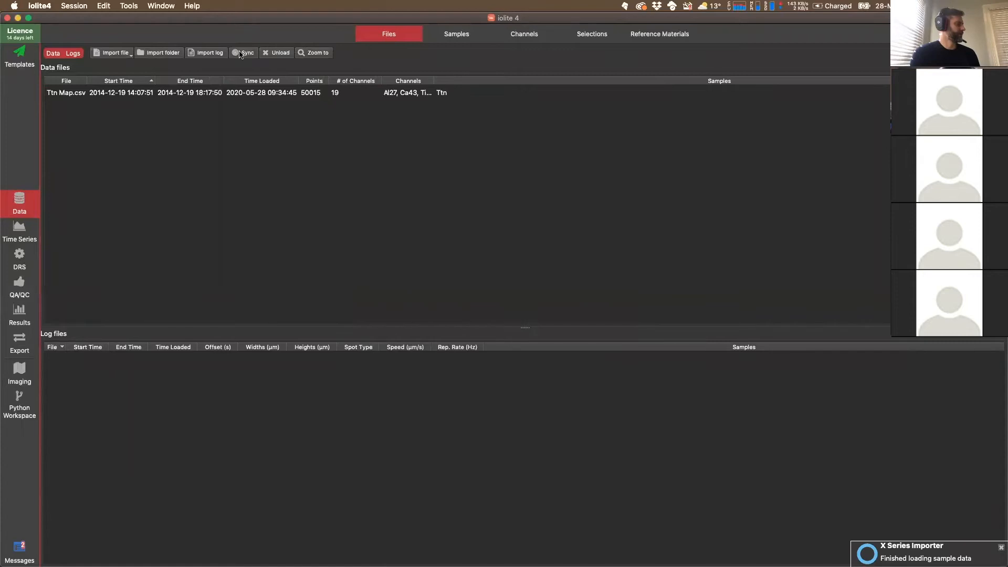
# Import the laser log Ttn Map log.csv and accept the automatic laser-mass spec sync on the TotalBeam channel.
pyautogui.click(214, 93)
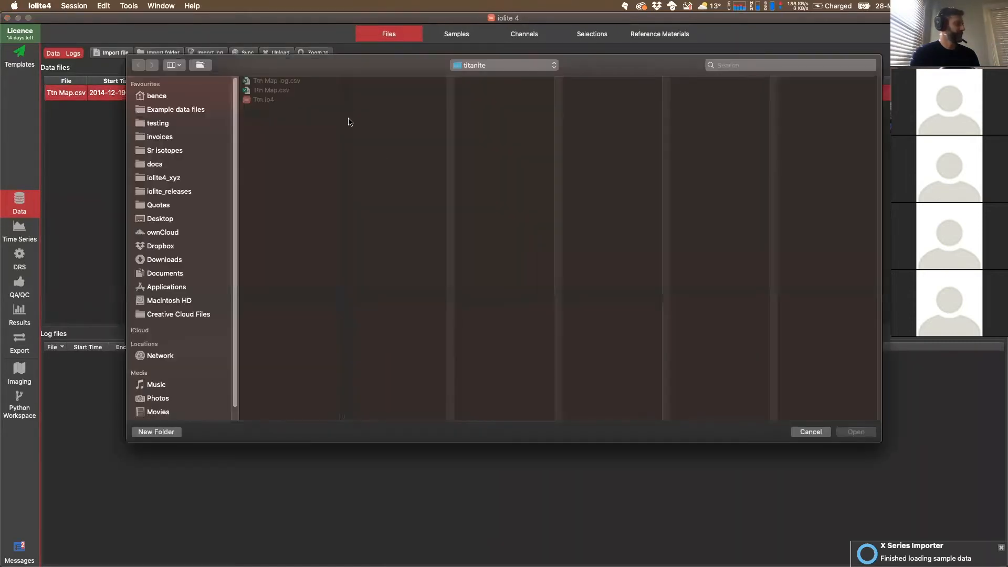
pyautogui.click(279, 81)
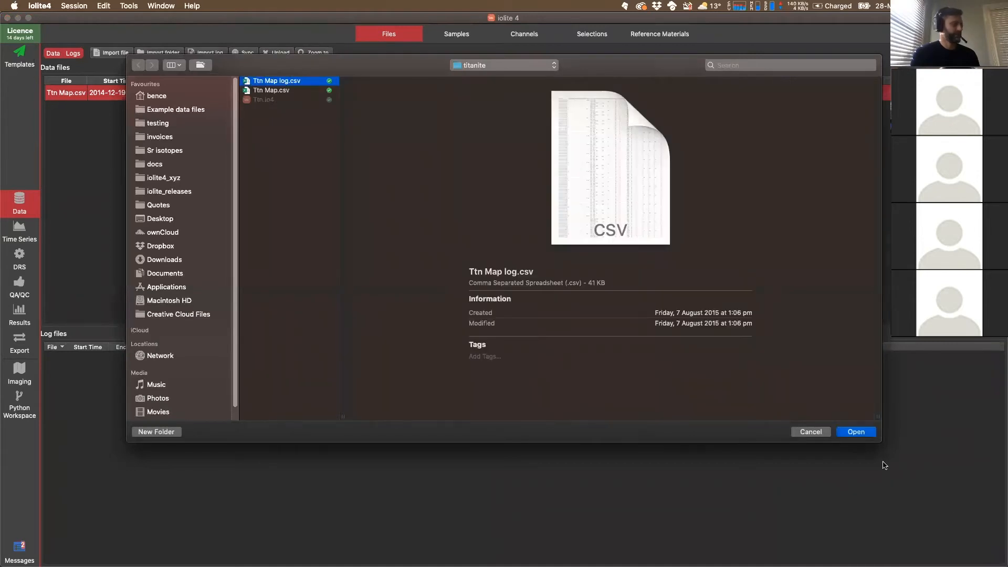
pyautogui.click(861, 432)
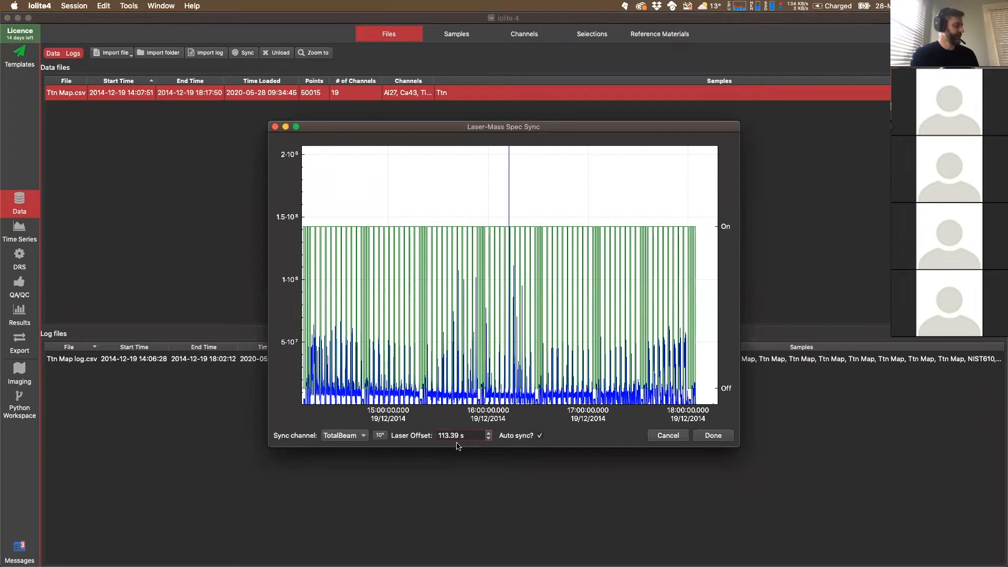
pyautogui.click(713, 435)
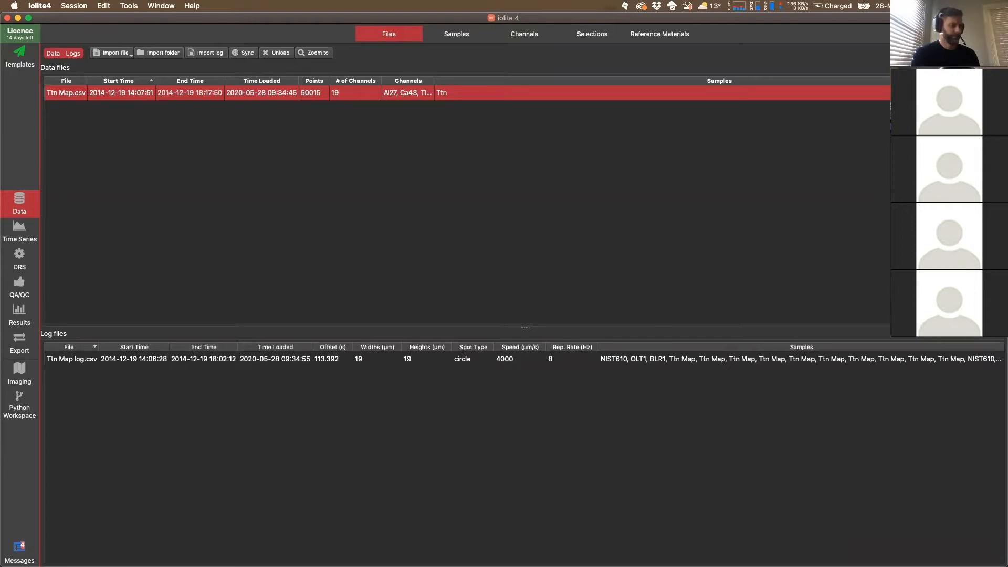
# Create automatic selections, including baselines, from all samples in the laser log using the default trim settings.
pyautogui.moveTo(504, 566)
pyautogui.moveTo(937, 543); pyautogui.dragTo(877, 503)
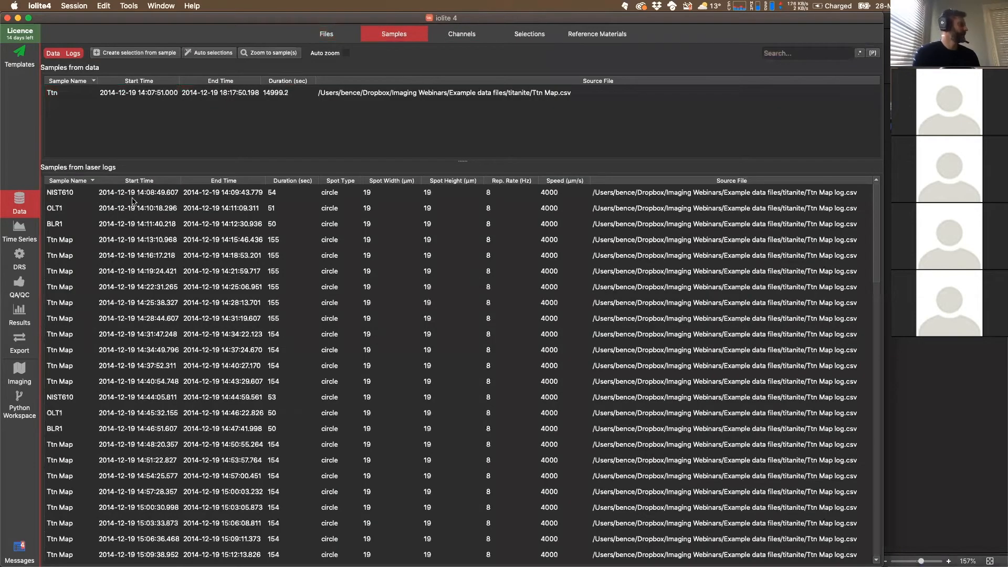
pyautogui.click(136, 195)
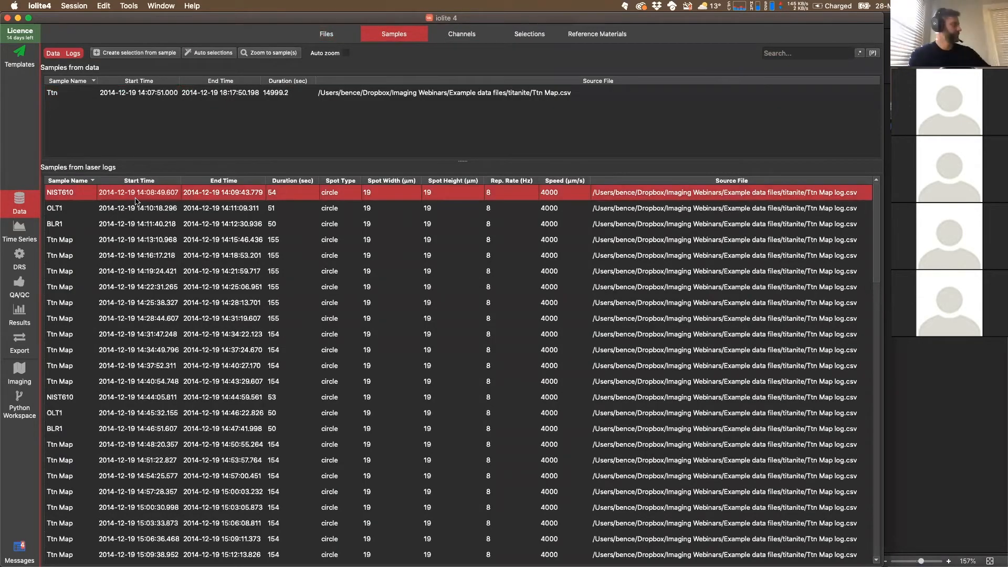
pyautogui.press('super+a')
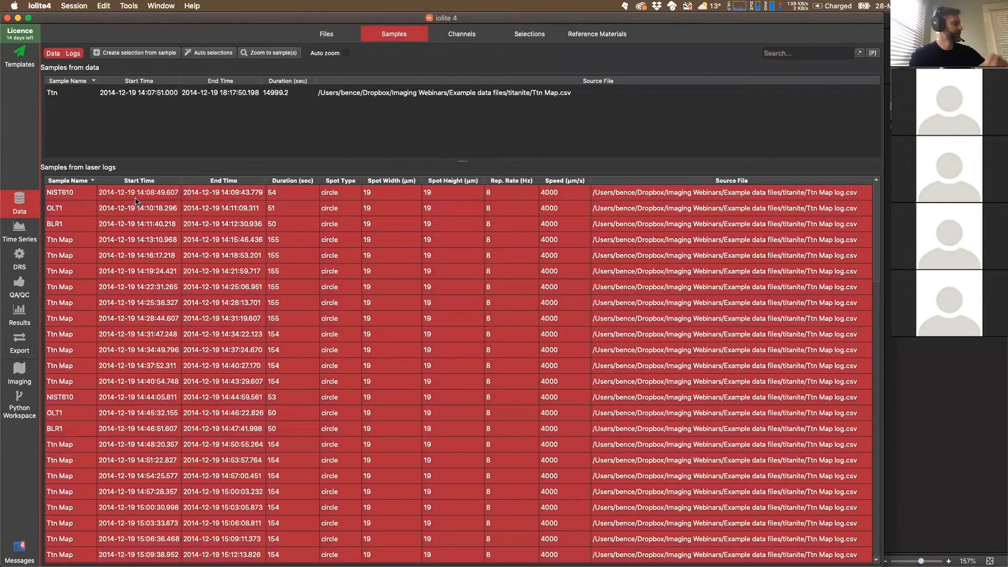
pyautogui.click(199, 54)
pyautogui.scroll(-20, 532, 221)
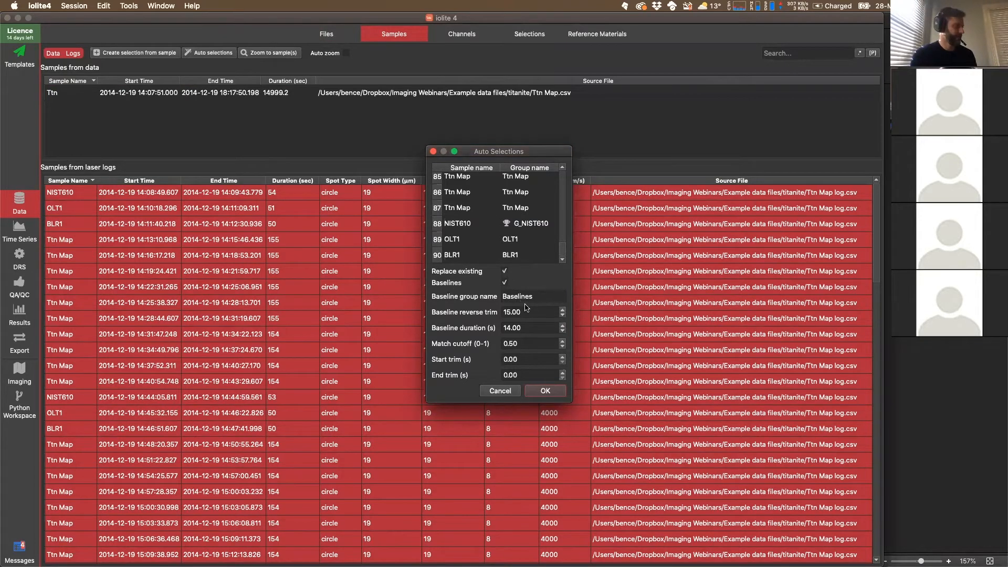
pyautogui.click(545, 391)
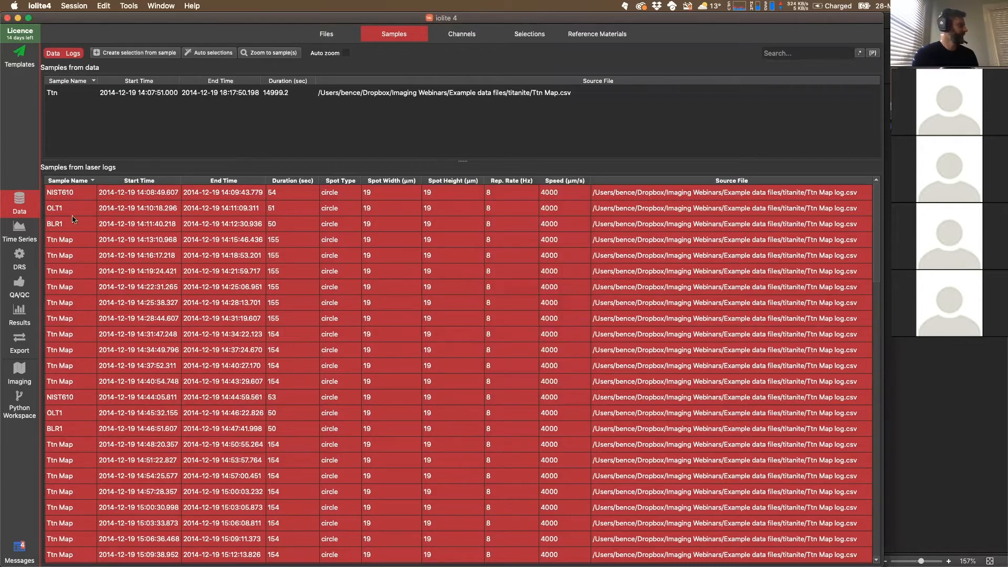
# Plot the Ca43 channel in the time series view with the channel and group lists shown.
pyautogui.click(20, 231)
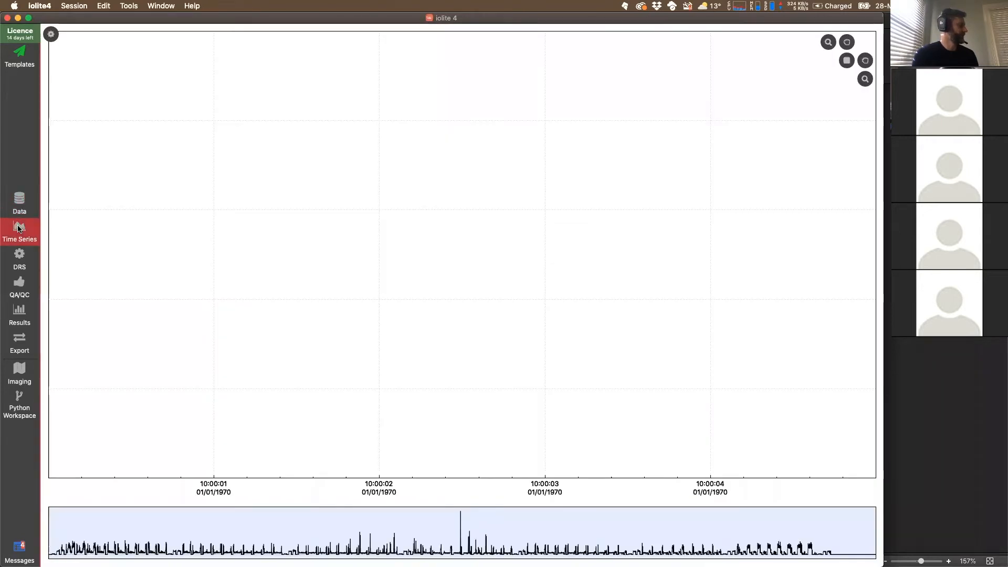
pyautogui.click(50, 34)
pyautogui.click(58, 67)
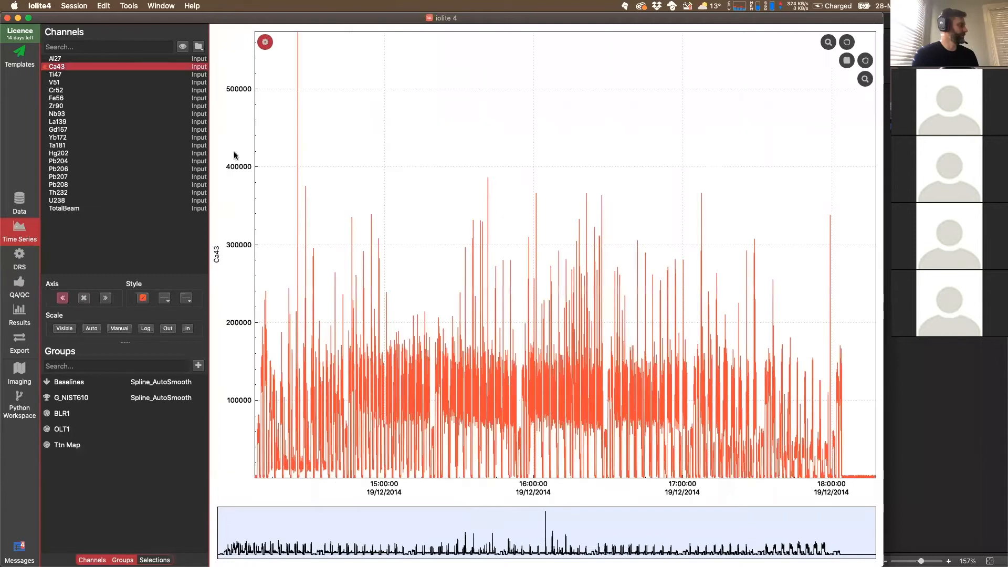
# Check the selections of the Baselines, G_NIST610, Ttn Map, OLT1 and BLR1 groups against the Ca43 signal.
pyautogui.click(71, 384)
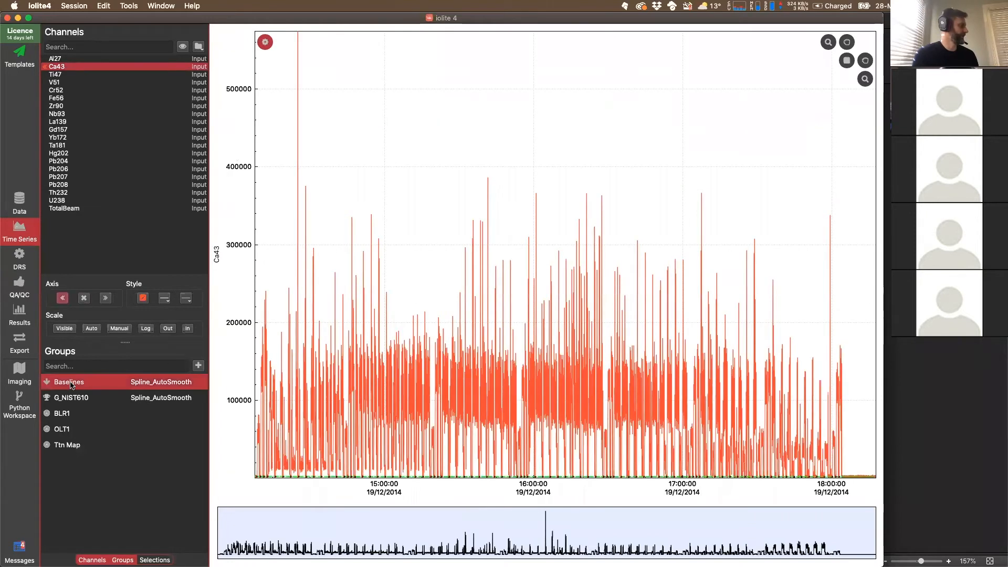
pyautogui.click(60, 397)
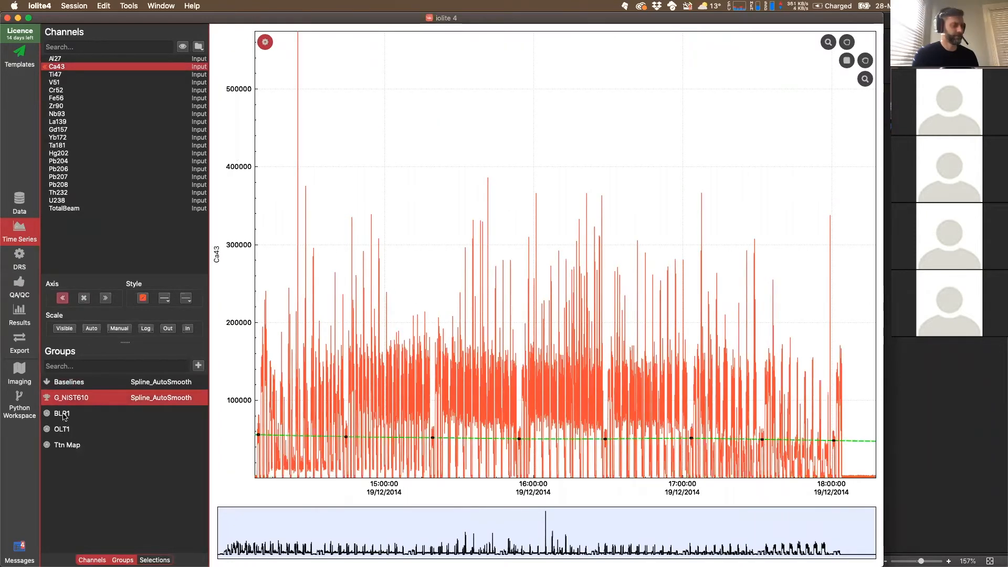
pyautogui.click(60, 447)
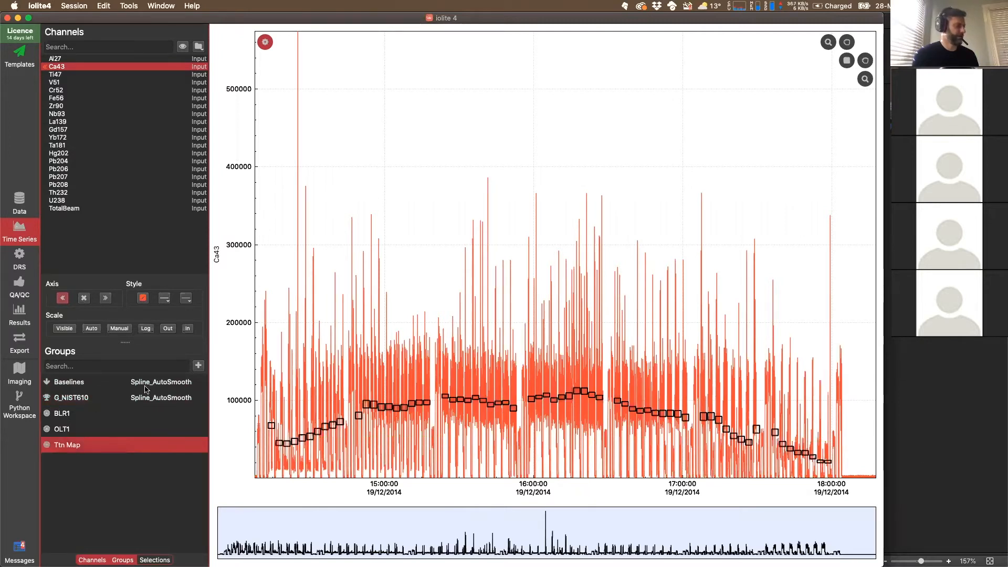
pyautogui.click(62, 414)
pyautogui.click(60, 428)
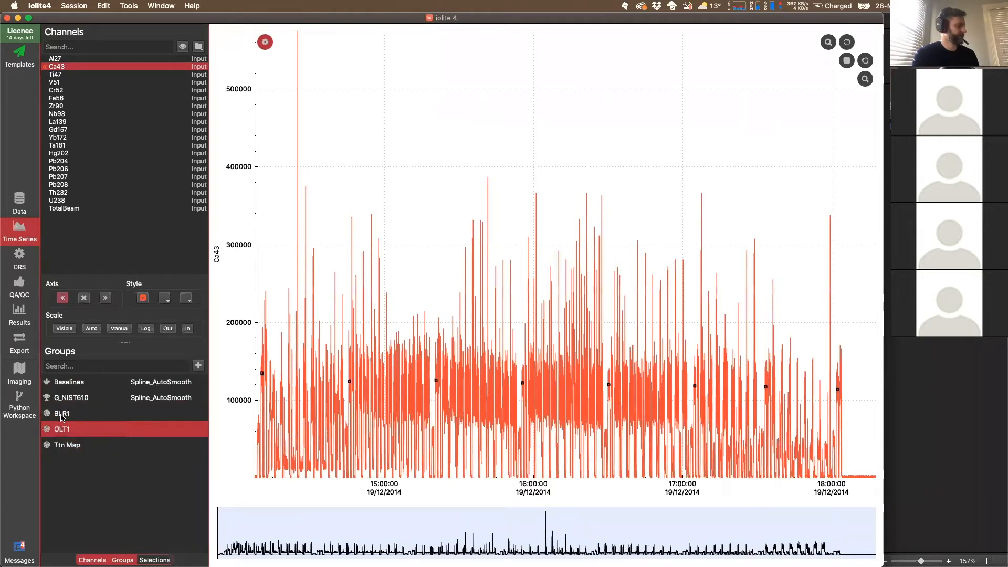
pyautogui.click(61, 415)
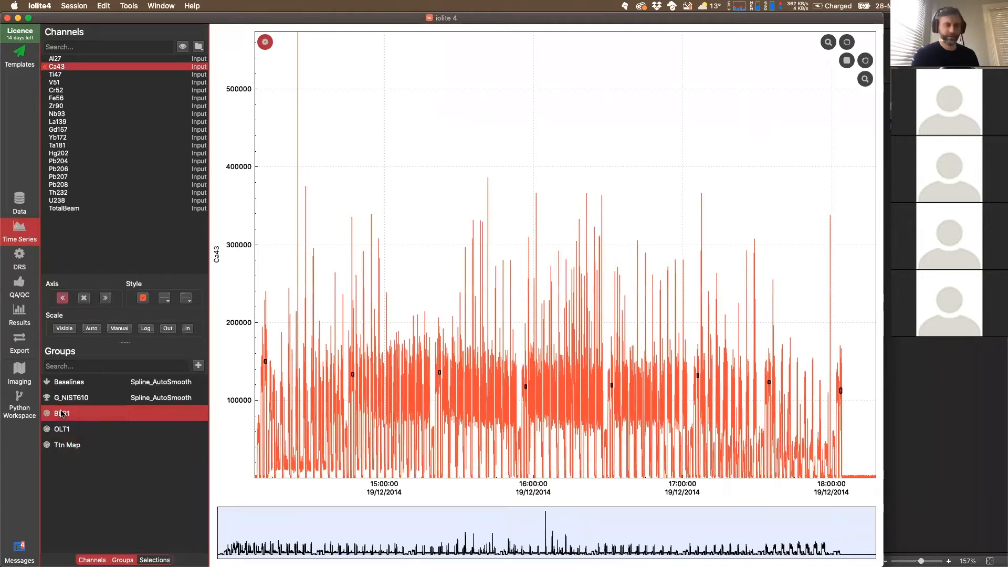
# Choose the Trace Elements data reduction scheme and set G_NIST610 as the reference material for all channels.
pyautogui.click(11, 255)
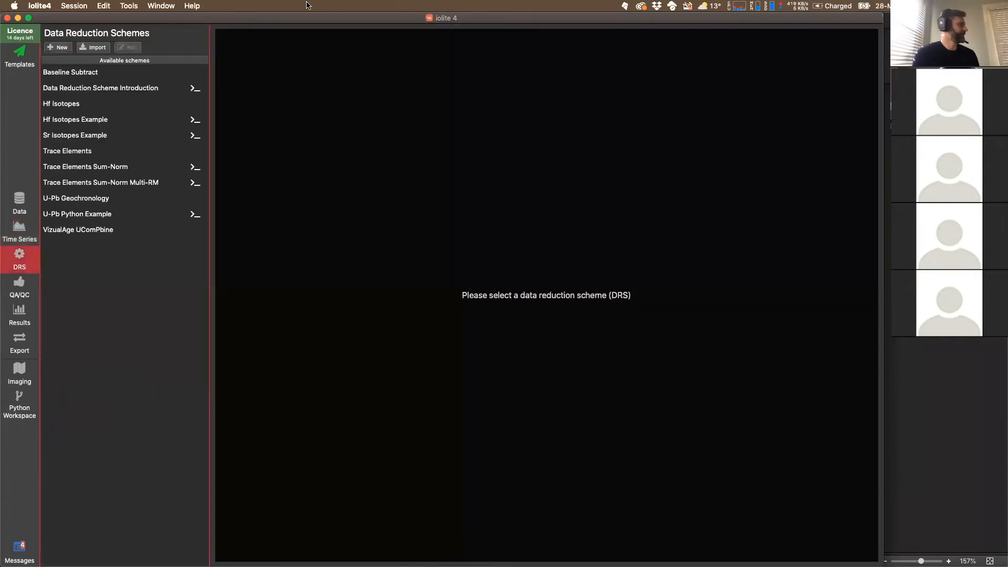
pyautogui.click(59, 152)
pyautogui.click(239, 145)
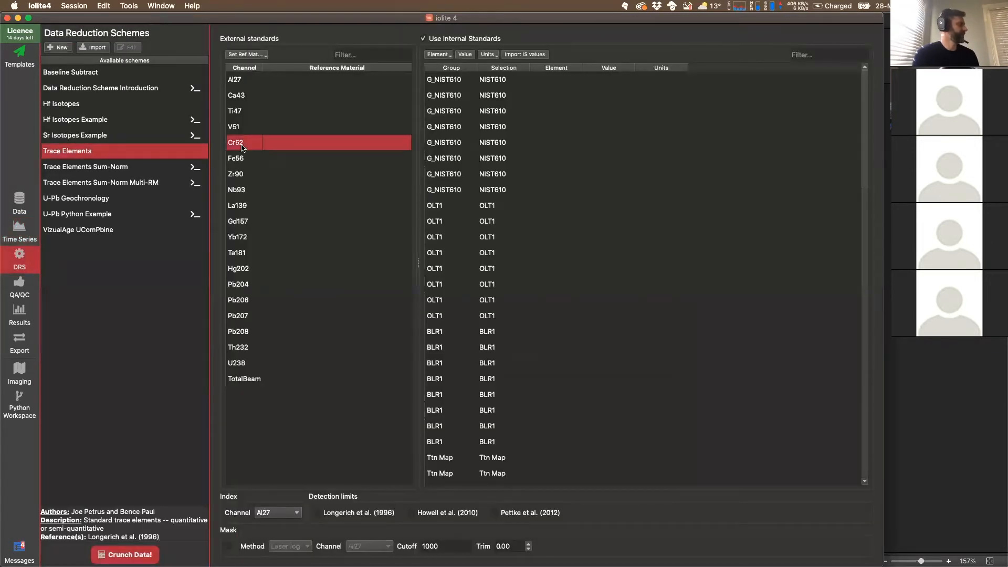
pyautogui.press('super+a')
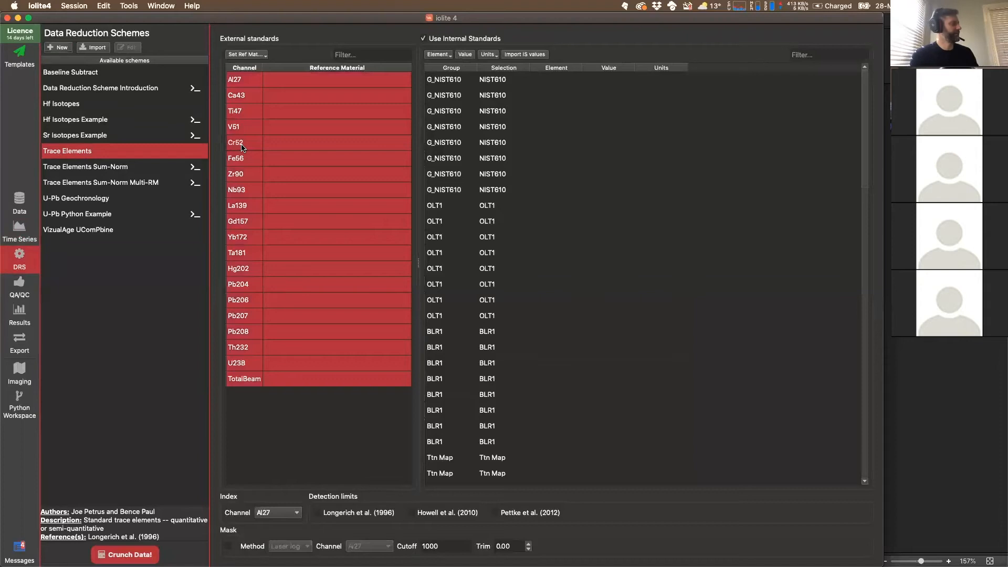
pyautogui.click(232, 55)
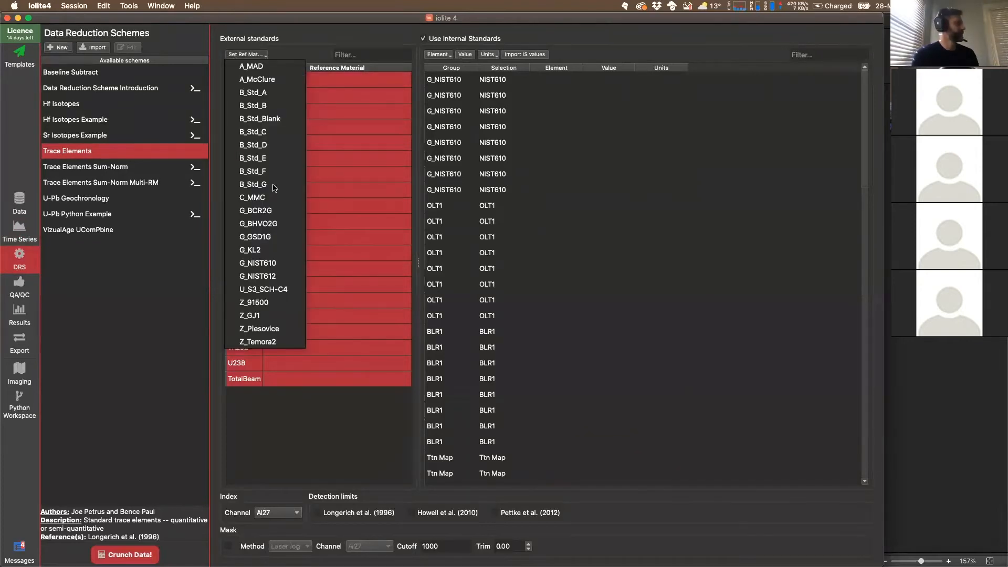
pyautogui.click(268, 268)
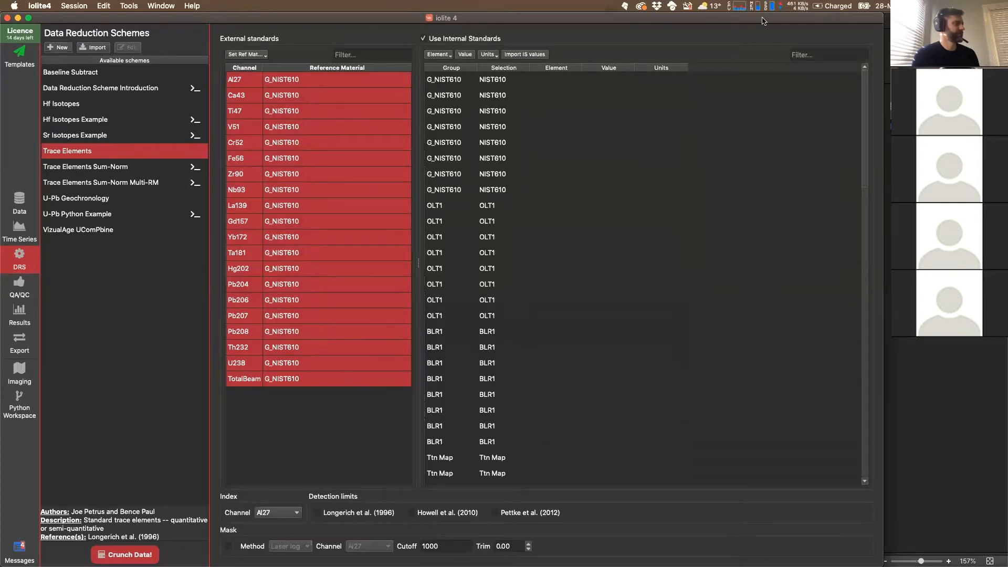
# Turn off internal standards to make the Trace Elements reduction semi-quantitative, and crunch the data.
pyautogui.moveTo(763, 18); pyautogui.dragTo(760, 35)
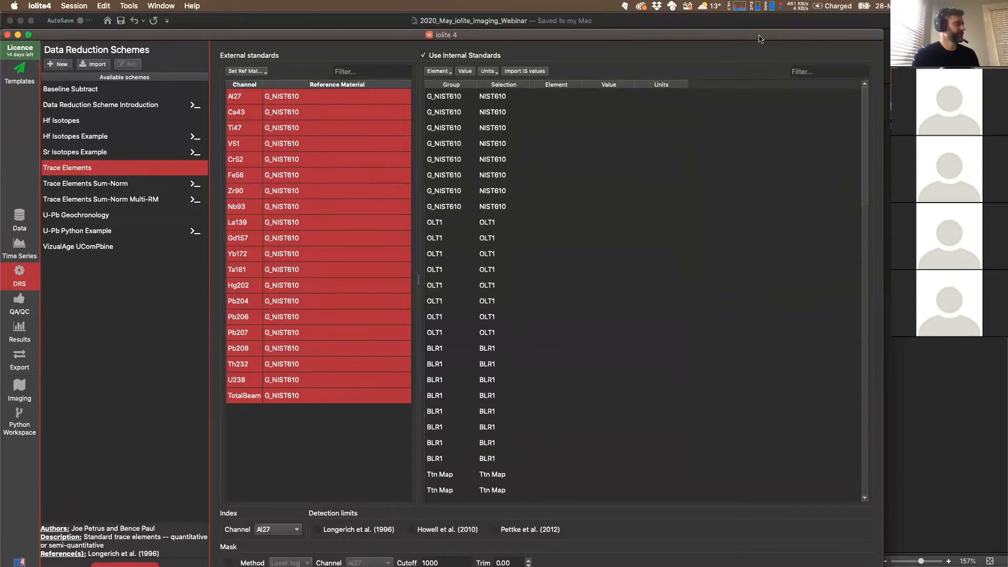
pyautogui.click(435, 58)
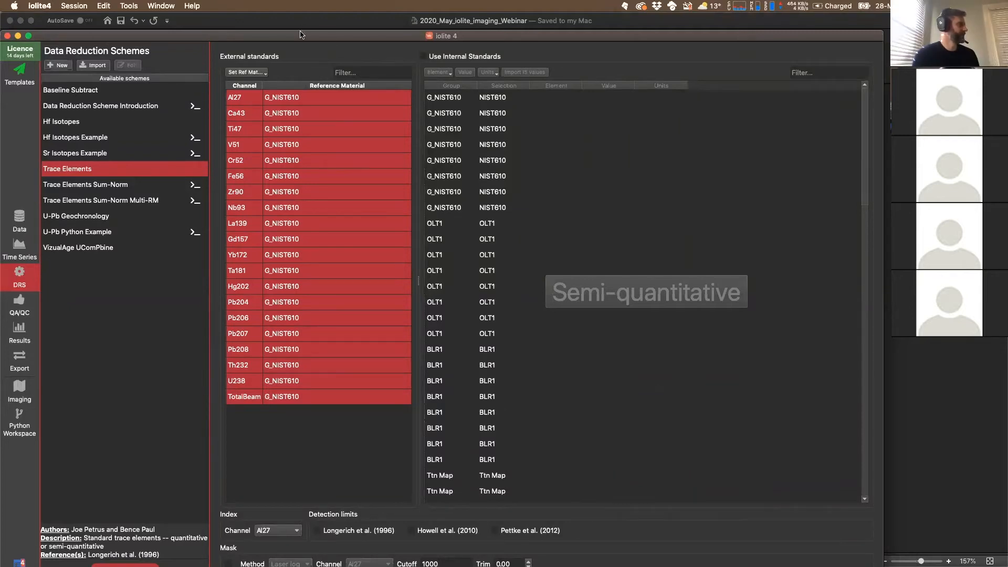
pyautogui.moveTo(301, 34); pyautogui.dragTo(302, 19)
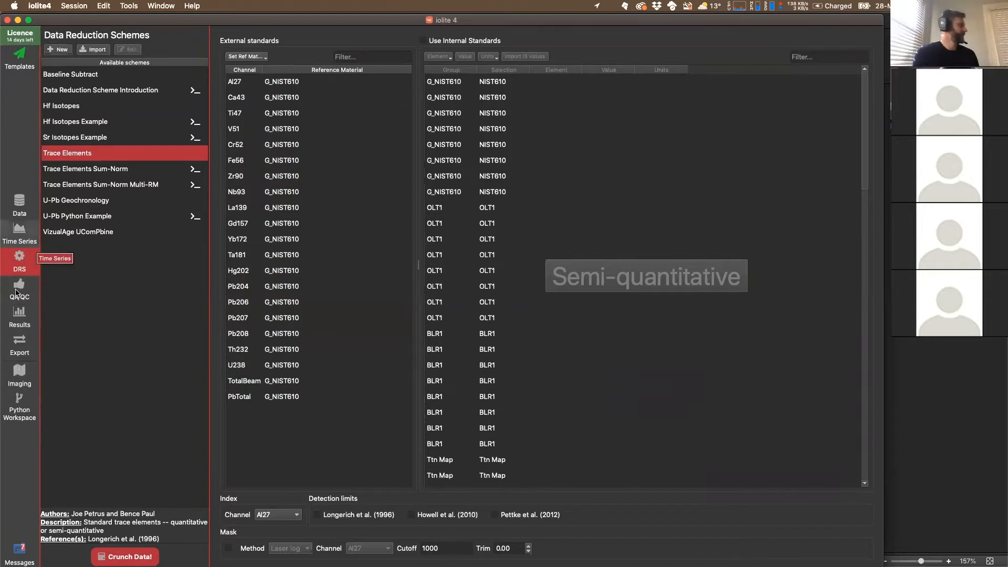
# Look through the Imaging module's setup options and its Overview, Detail, Data Table and Export views.
pyautogui.click(24, 380)
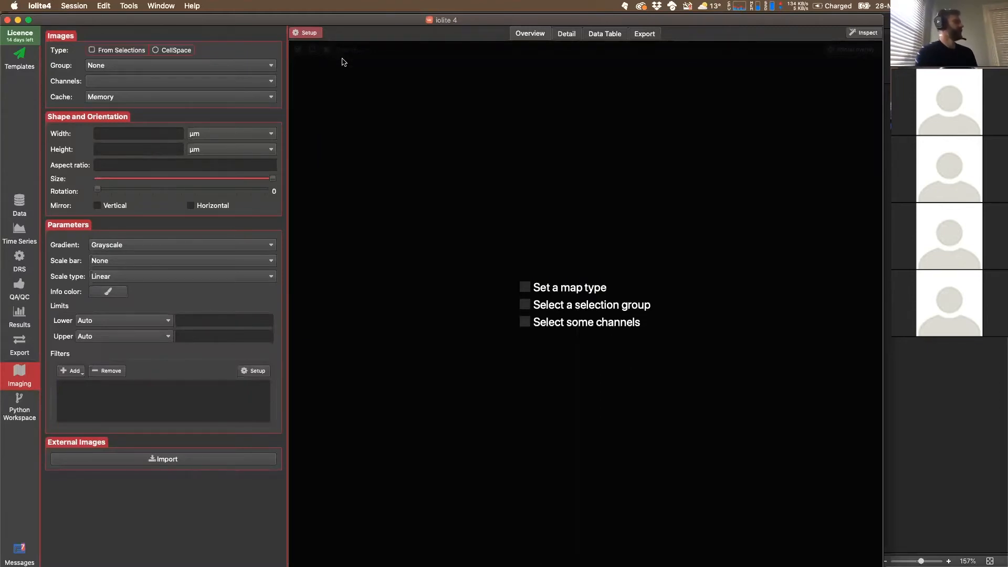
pyautogui.click(298, 33)
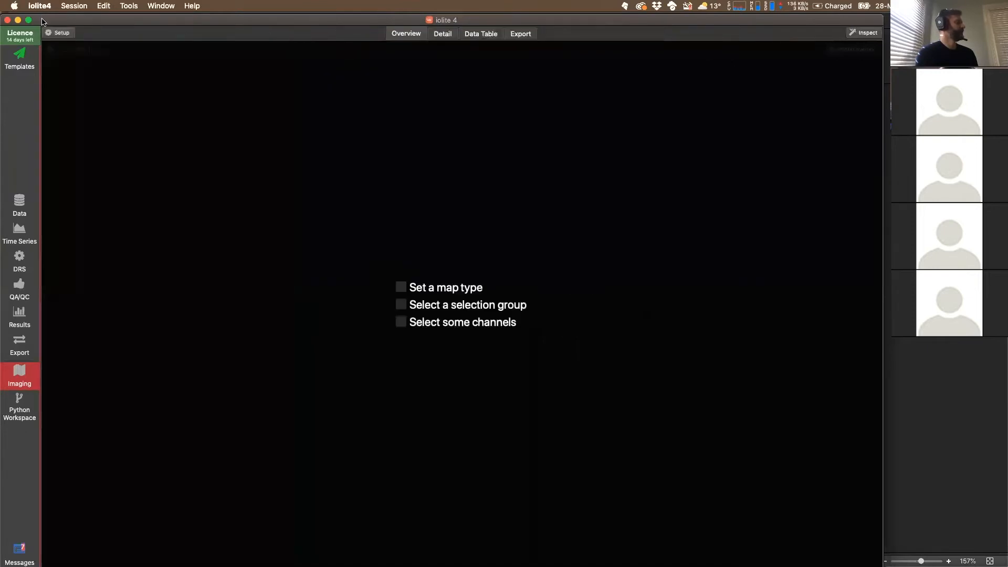
pyautogui.click(59, 32)
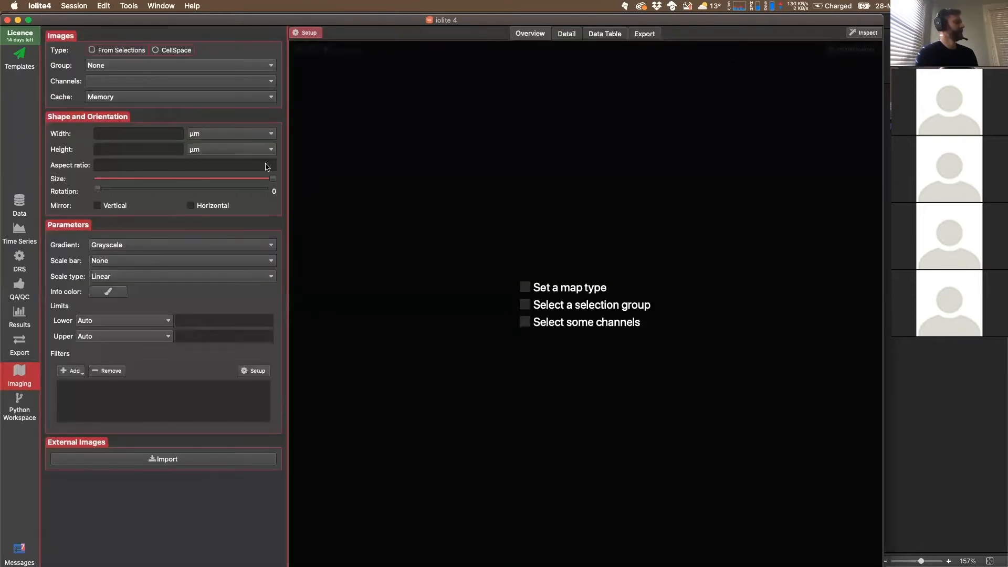
pyautogui.click(539, 36)
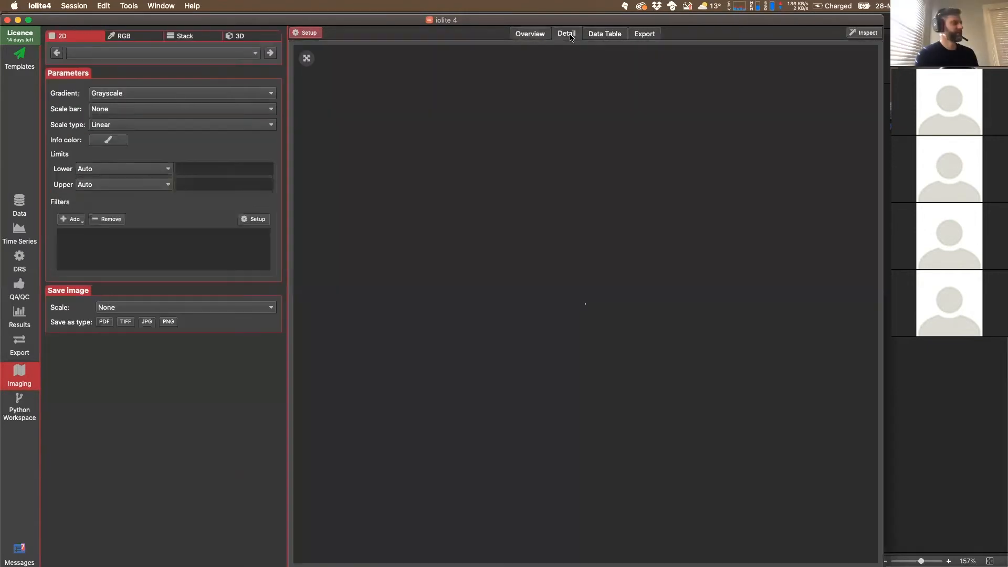
pyautogui.click(593, 36)
pyautogui.click(527, 34)
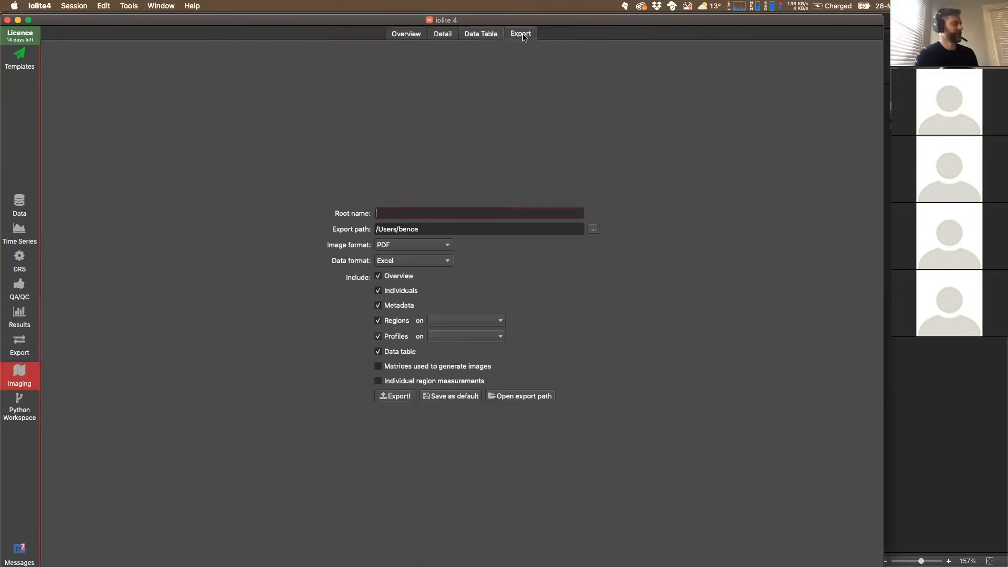
pyautogui.click(403, 36)
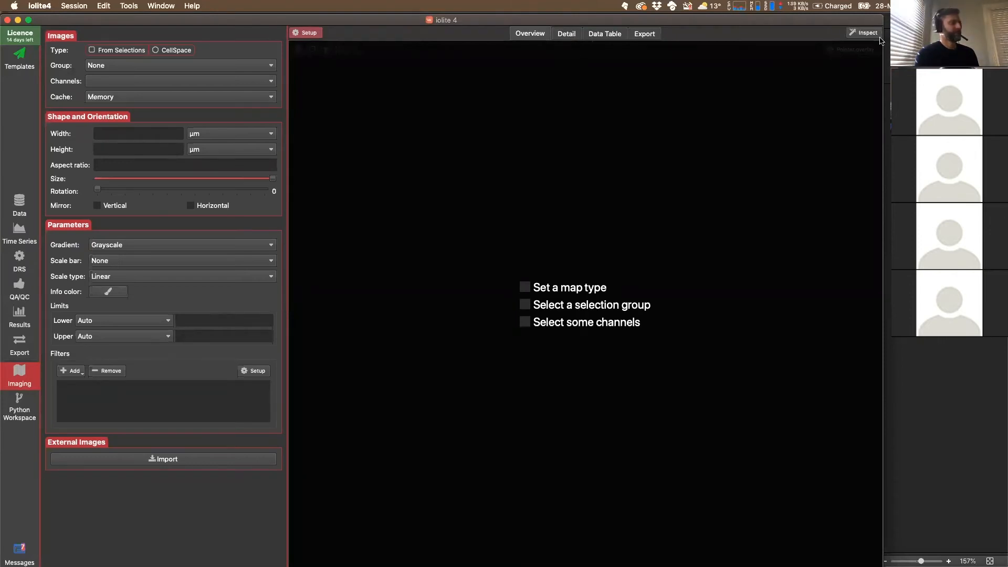
# Show the inspector options for loupe, region of interest and profile, and hide them again.
pyautogui.click(861, 34)
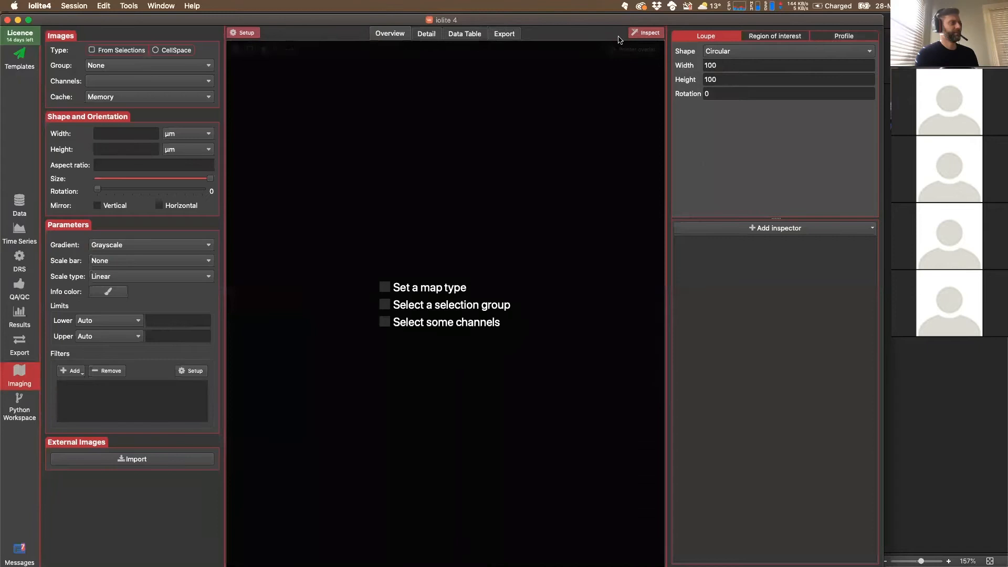
pyautogui.click(643, 32)
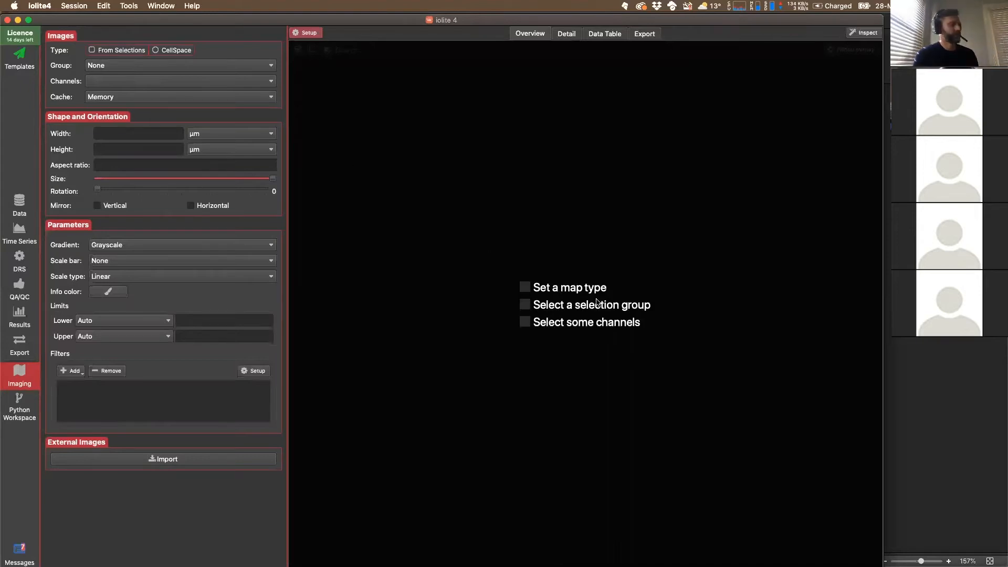
# Create images of type From Selections for the Ttn Map group using all output ppm channels.
pyautogui.click(121, 50)
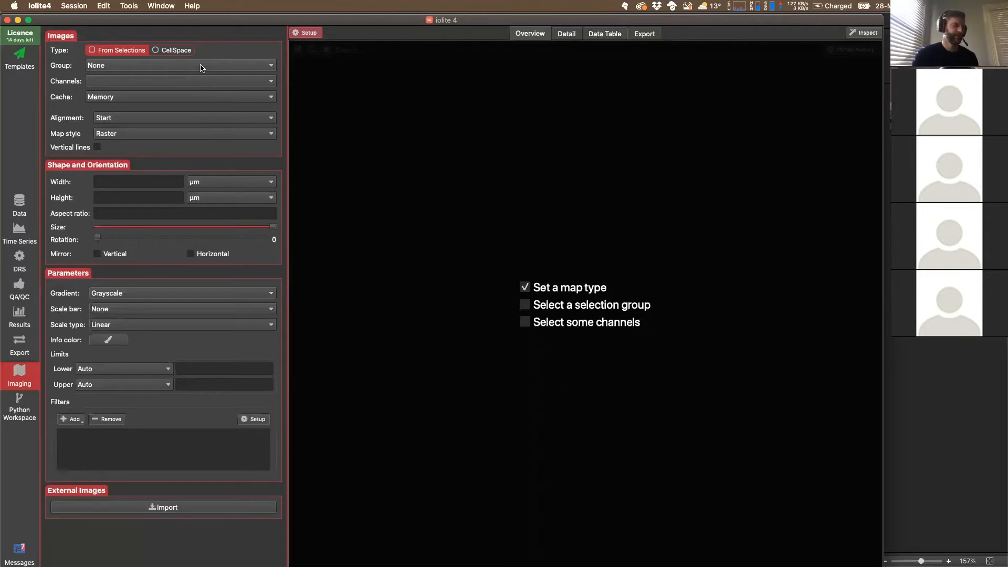
pyautogui.click(169, 66)
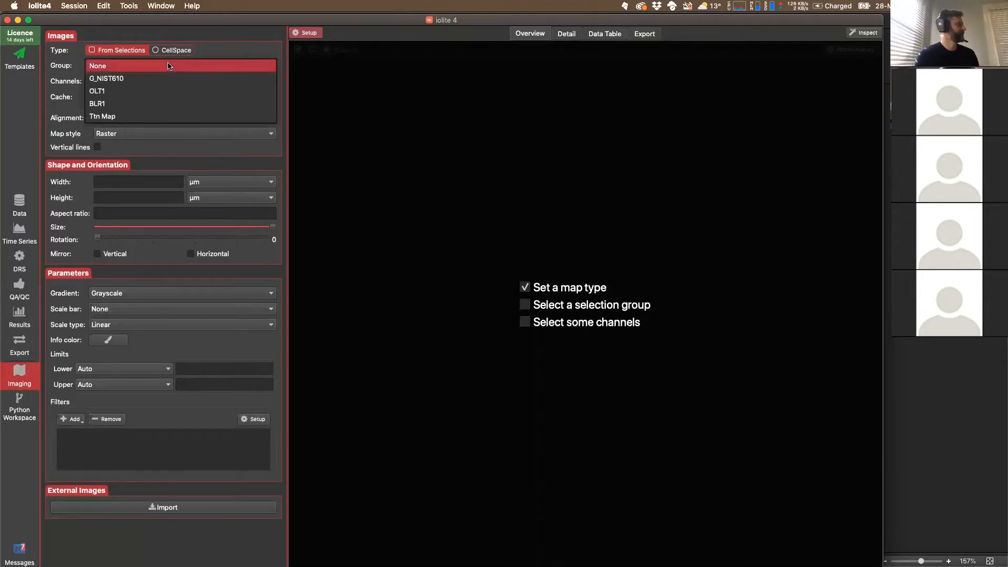
pyautogui.click(147, 114)
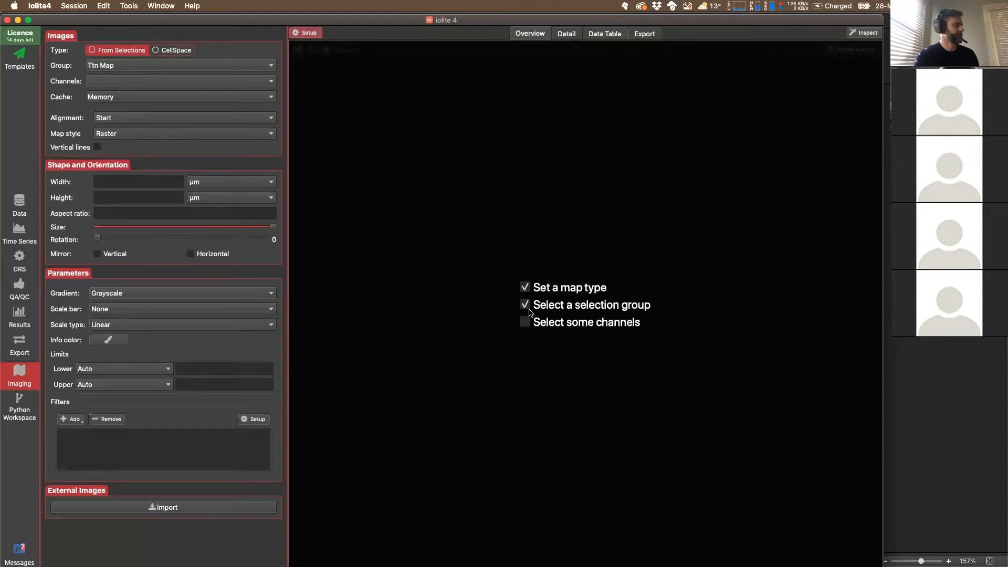
pyautogui.click(272, 81)
pyautogui.moveTo(220, 133)
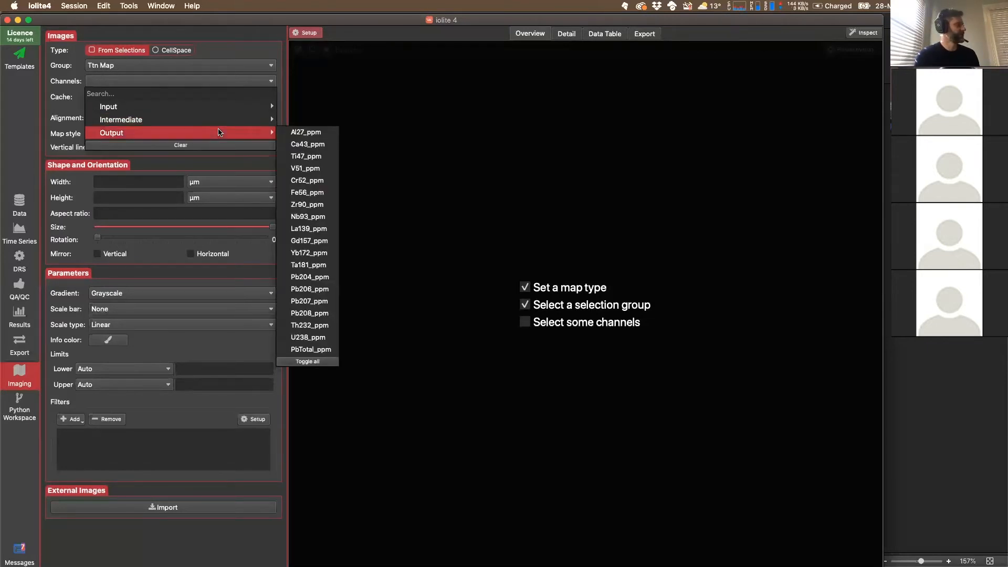
pyautogui.click(308, 362)
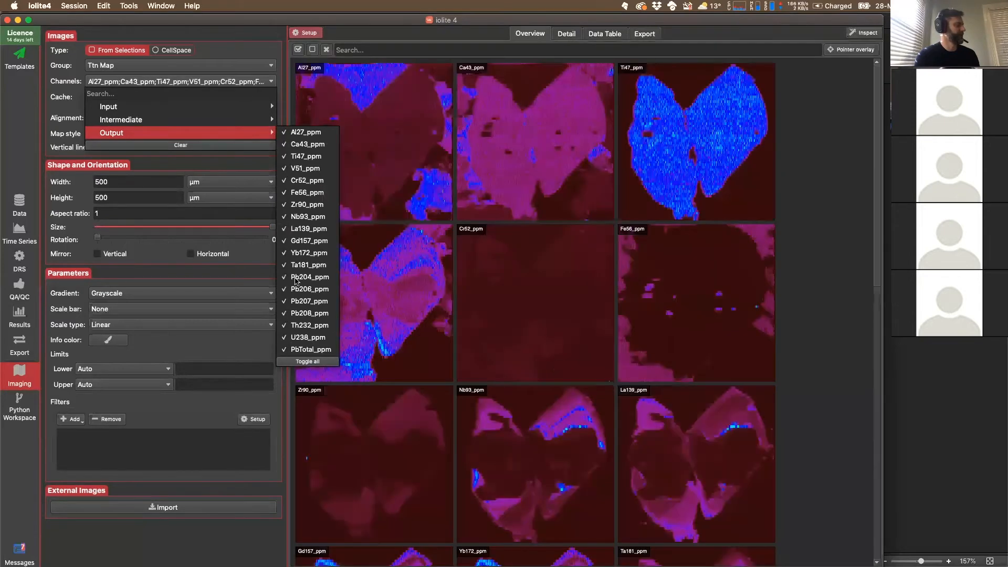
pyautogui.click(216, 36)
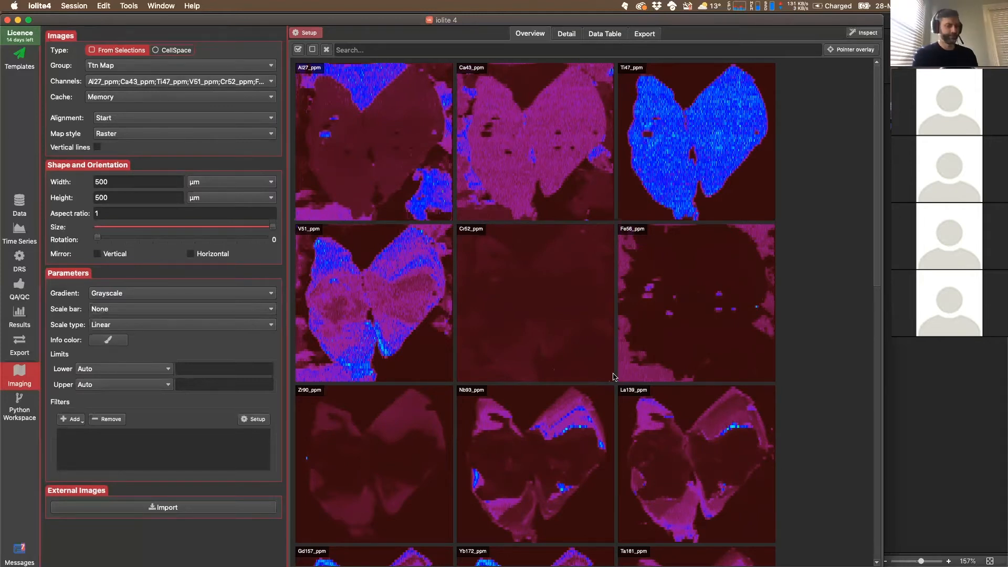
# Switch to PowerPoint and go through the slides on the Imaging View, Imaging Tabs, Creating Images and Selecting Images.
pyautogui.press('super+Tab')
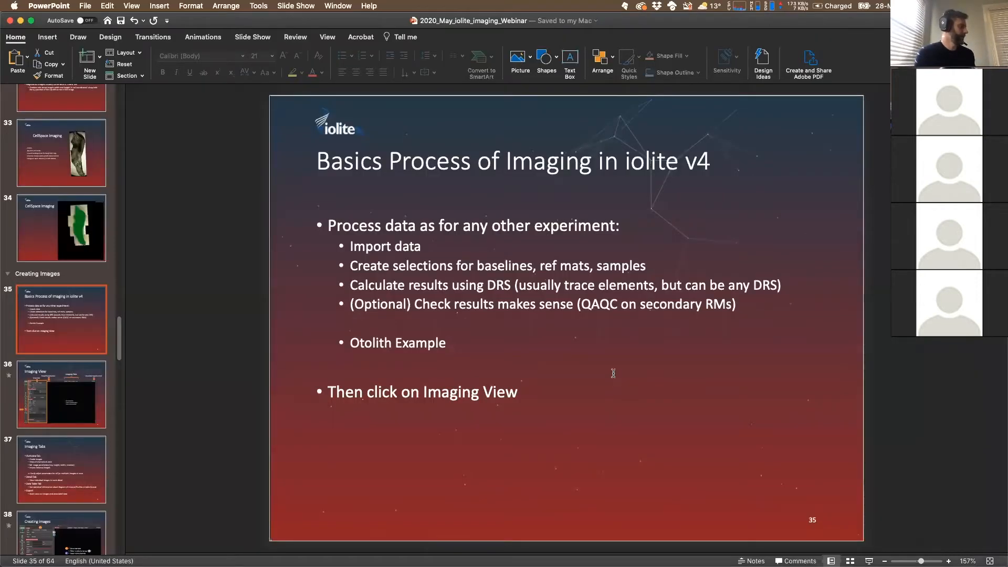
pyautogui.press('Down')
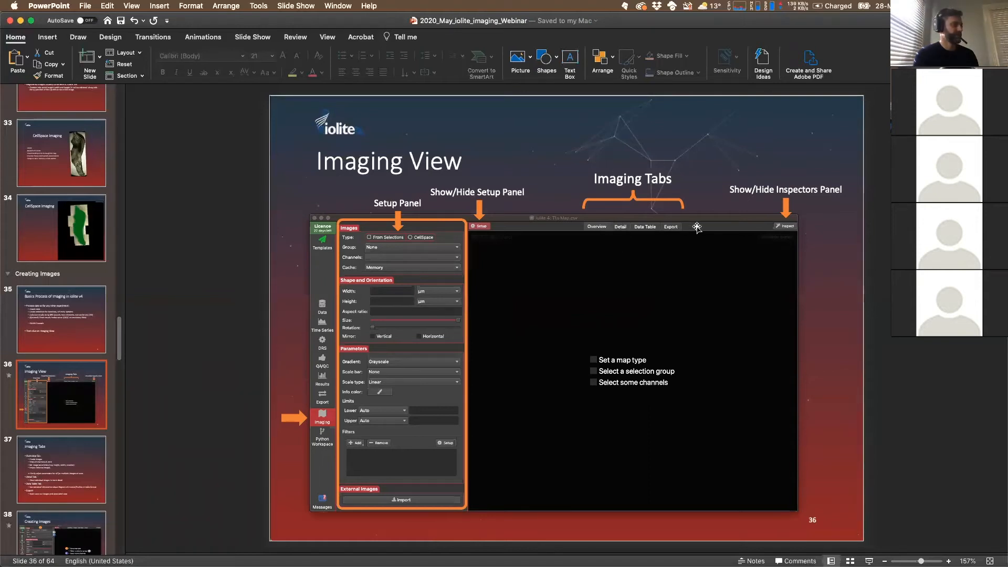
pyautogui.click(64, 455)
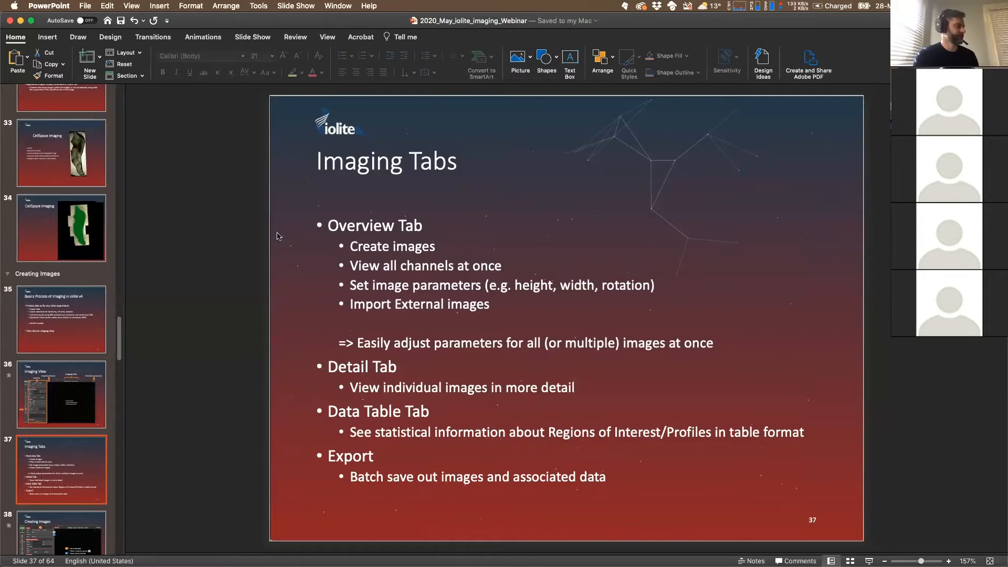
pyautogui.scroll(-3, 72, 473)
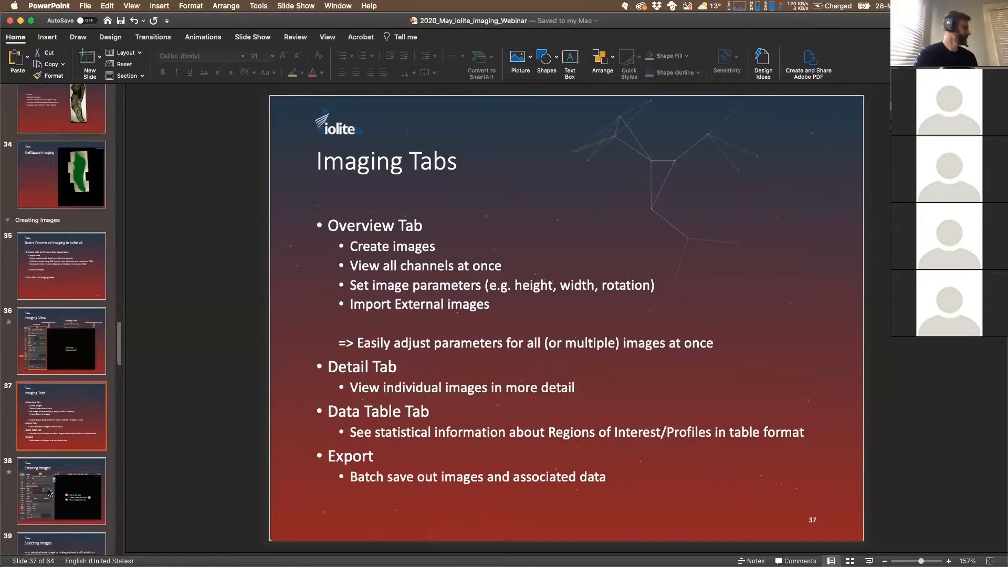
pyautogui.click(63, 475)
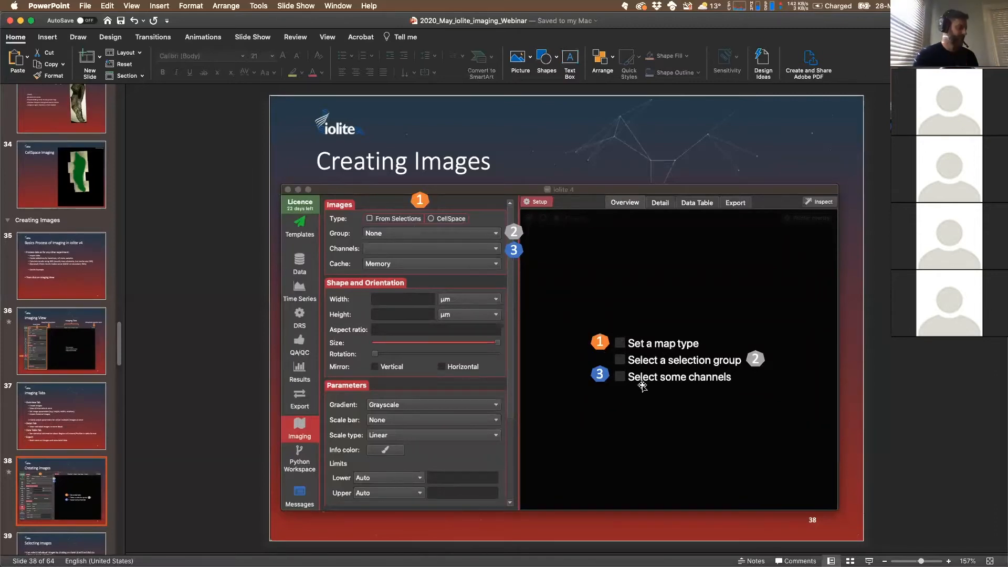
pyautogui.scroll(-3, 55, 367)
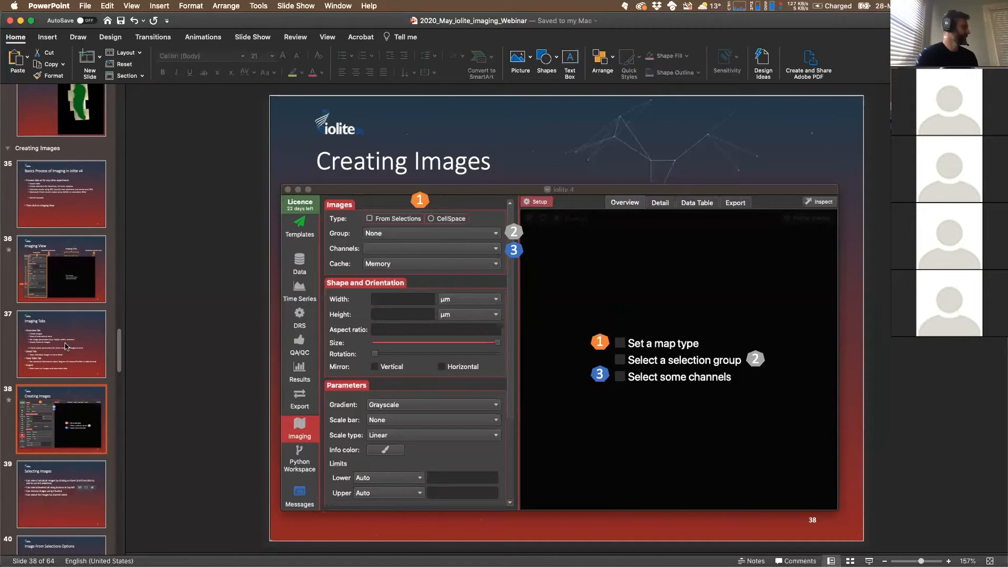
pyautogui.click(66, 347)
pyautogui.press('Down')
pyautogui.press('Down')
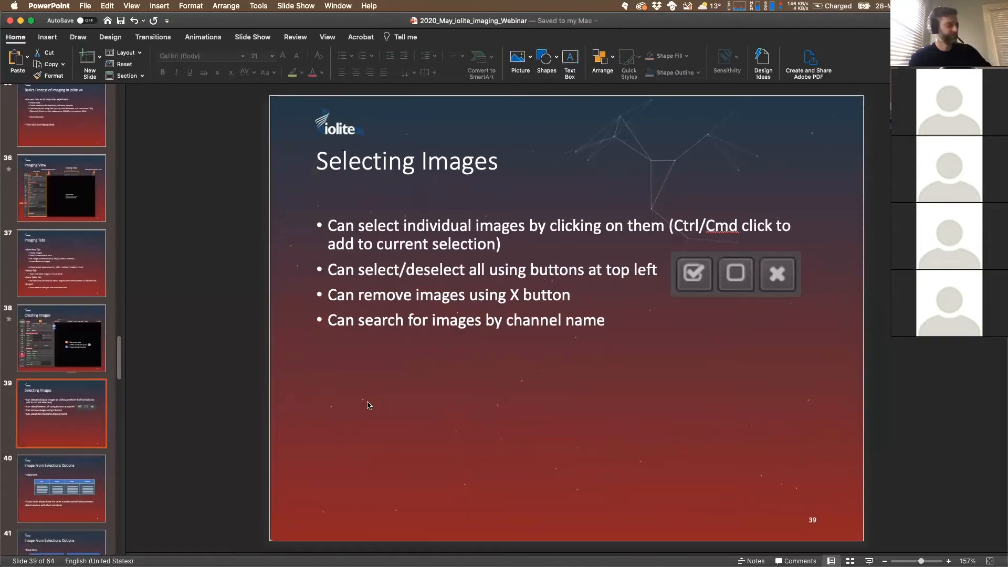
# Switch back to iolite, lower its window slightly, and select individual channel images one after another, ending with Ca43_ppm.
pyautogui.press('super+Tab')
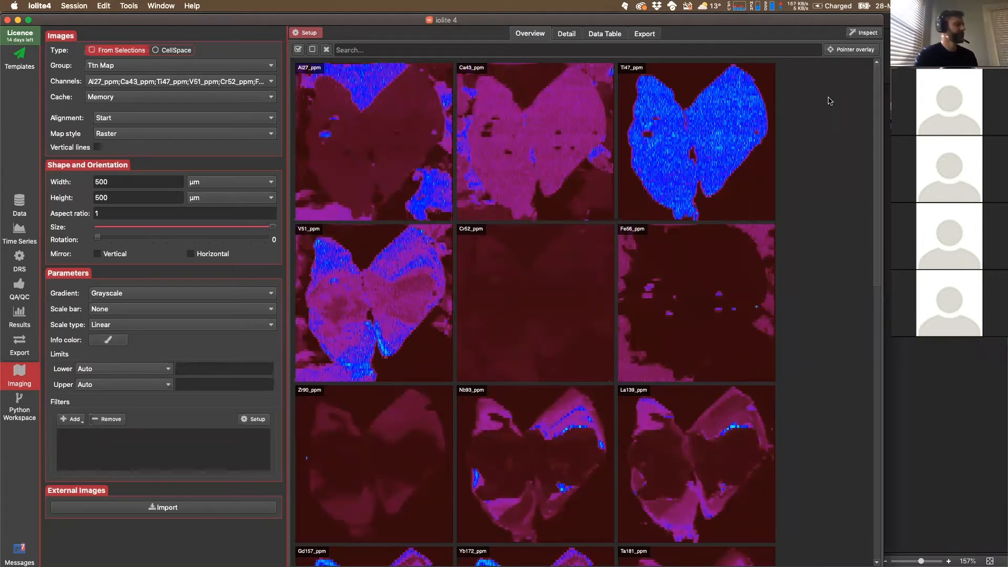
pyautogui.moveTo(805, 15); pyautogui.dragTo(803, 50)
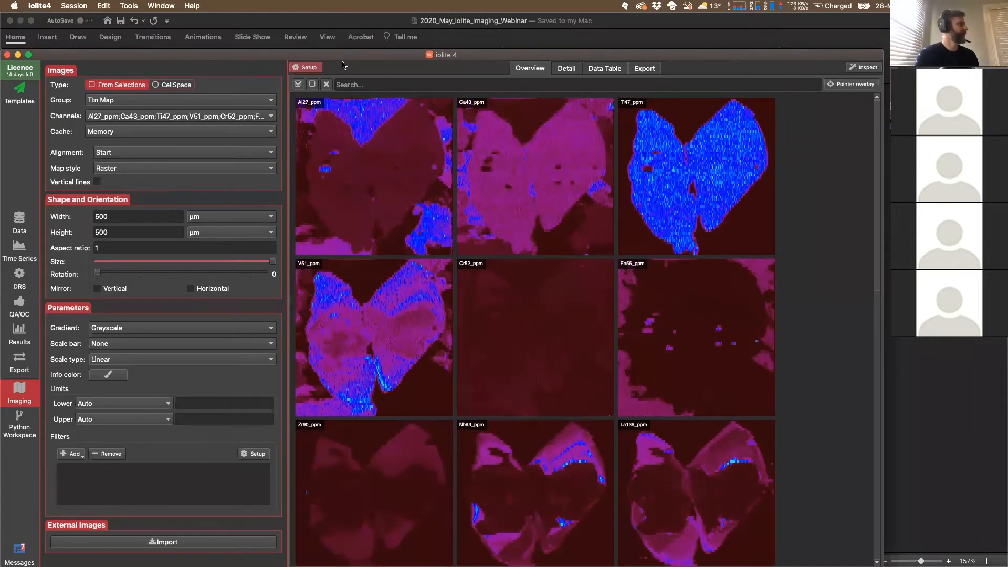
pyautogui.click(344, 152)
pyautogui.click(530, 165)
pyautogui.click(706, 157)
pyautogui.click(719, 354)
pyautogui.click(533, 323)
pyautogui.click(366, 313)
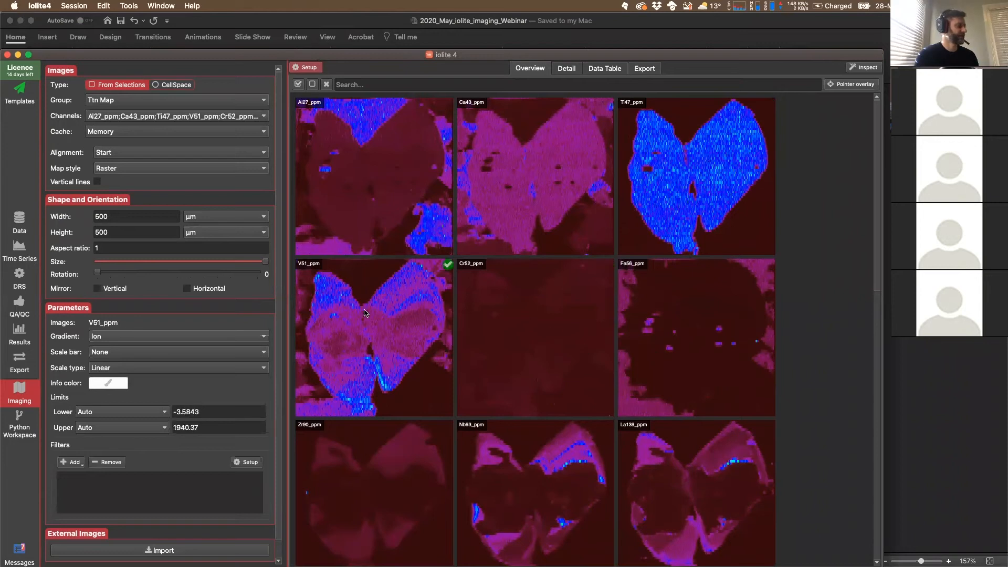
pyautogui.click(375, 512)
pyautogui.click(503, 489)
pyautogui.click(677, 474)
pyautogui.click(691, 327)
pyautogui.click(560, 305)
pyautogui.click(674, 304)
pyautogui.click(585, 194)
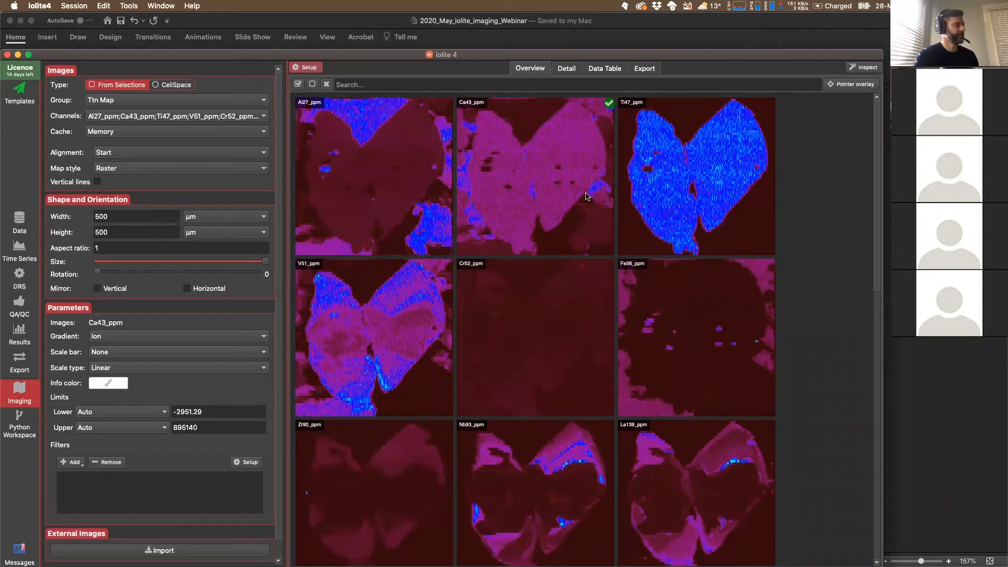
# Select all channel images, reduce the display size of the maps, and deselect them all.
pyautogui.click(298, 84)
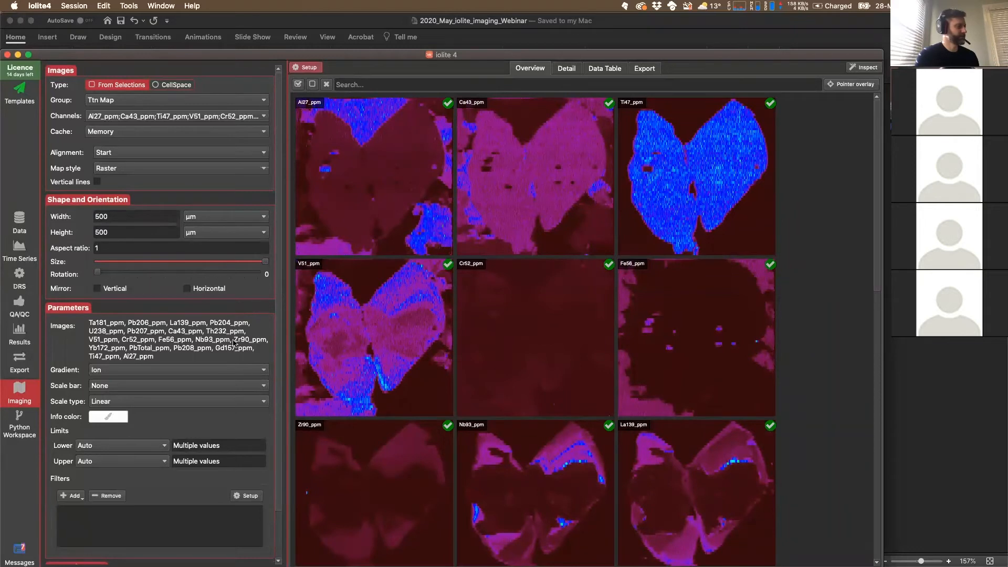
pyautogui.moveTo(267, 261); pyautogui.dragTo(114, 262)
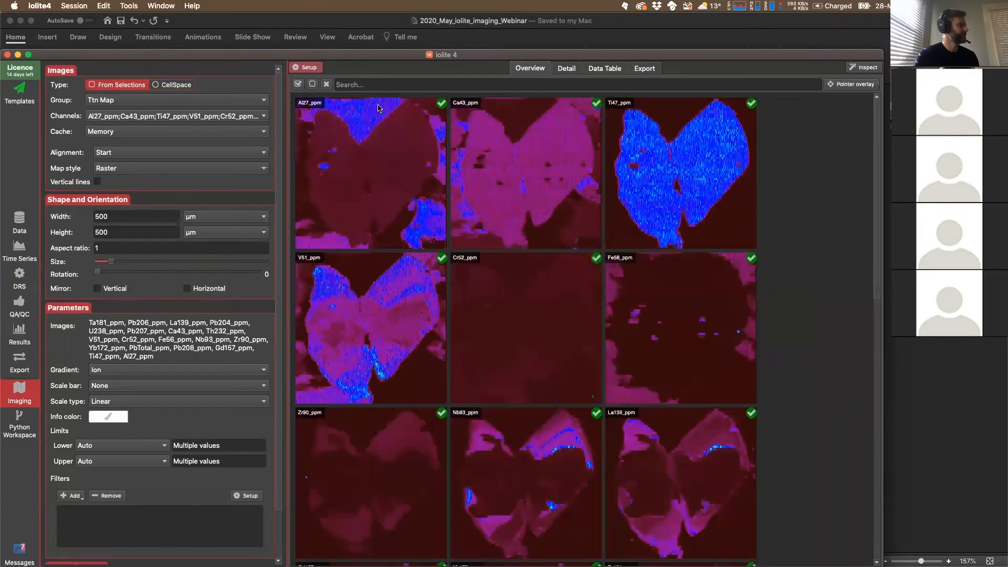
pyautogui.click(312, 84)
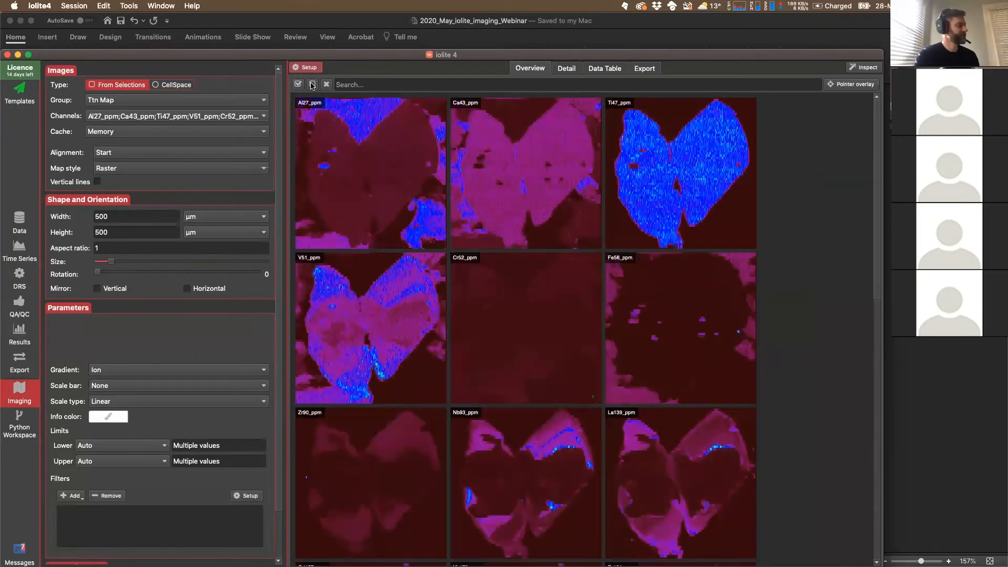
# Look through all the channel maps in the overview, selecting single images such as Cr52_ppm and Pb204_ppm, and activate the image search.
pyautogui.click(544, 237)
pyautogui.click(561, 336)
pyautogui.scroll(-10, 606, 331)
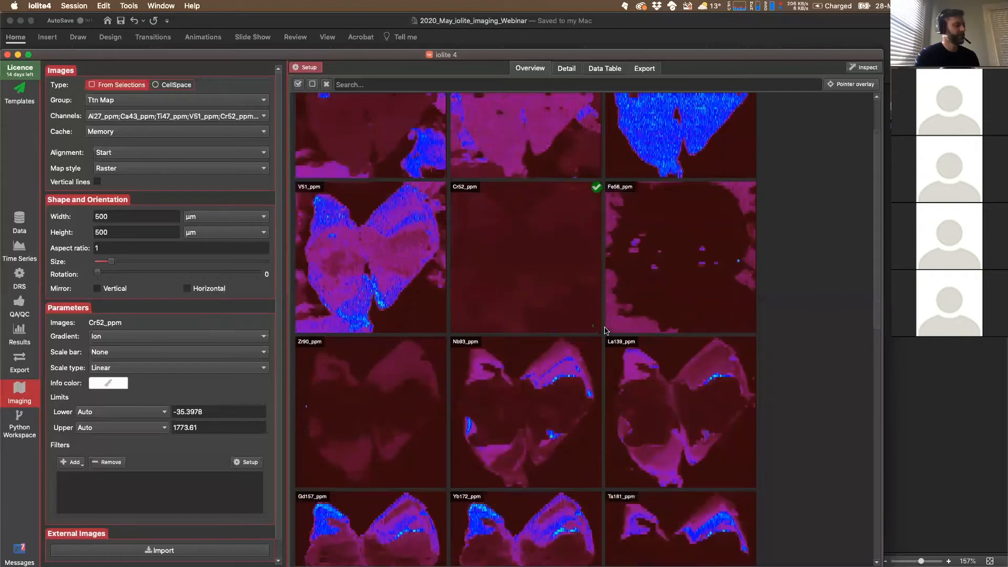
pyautogui.scroll(-3, 606, 331)
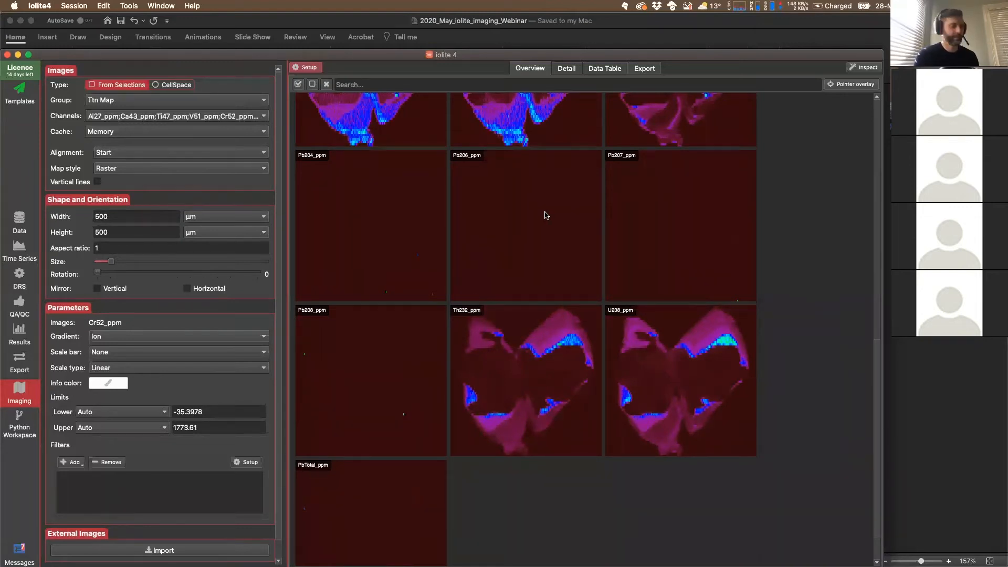
pyautogui.click(509, 175)
pyautogui.click(439, 169)
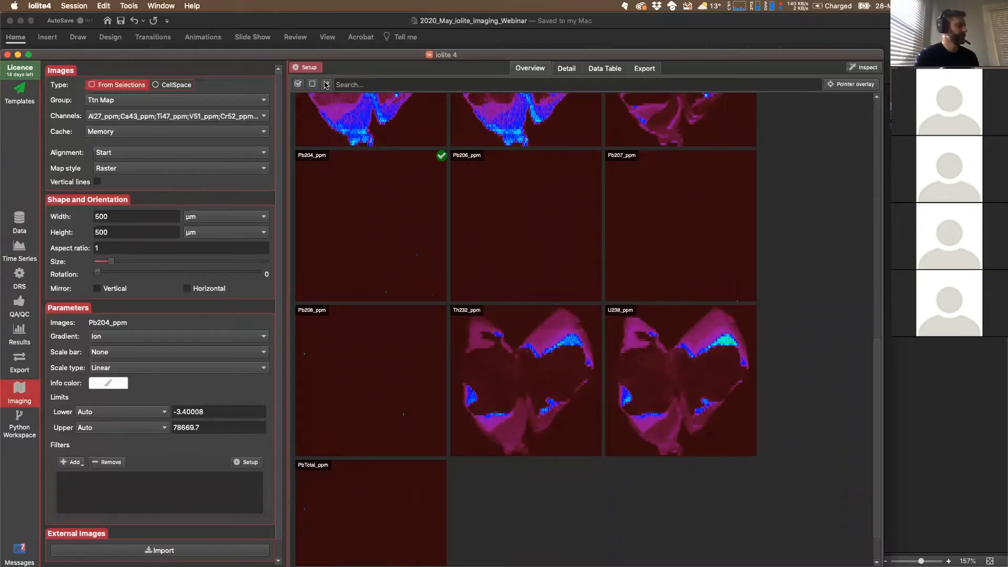
pyautogui.scroll(15, 549, 252)
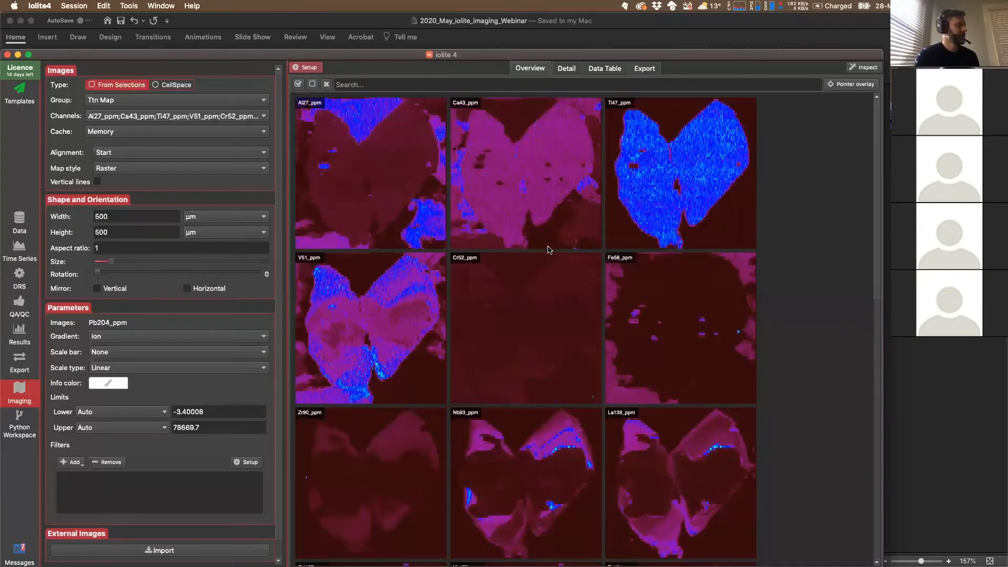
pyautogui.click(354, 85)
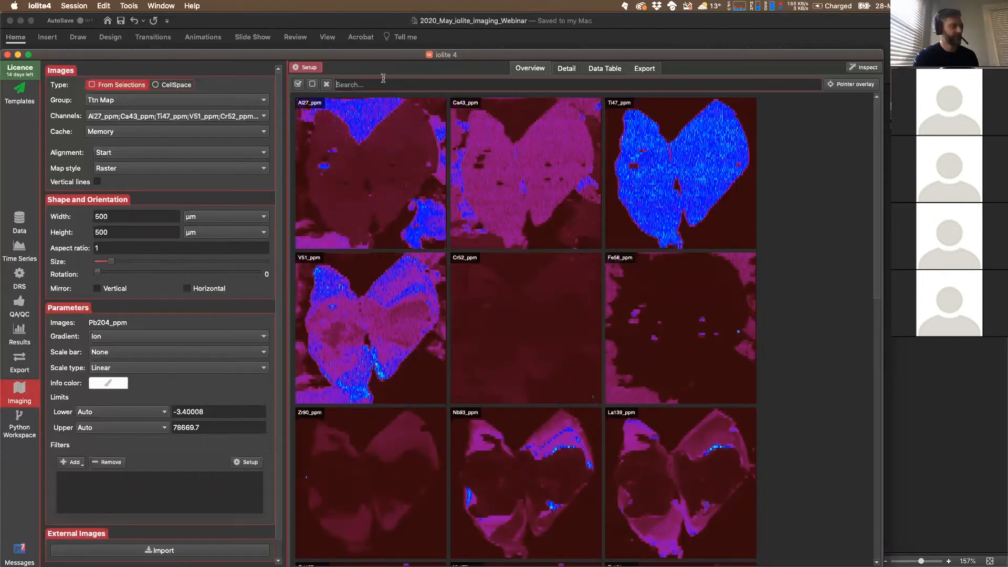
pyautogui.scroll(-15, 594, 341)
pyautogui.scroll(15, 594, 341)
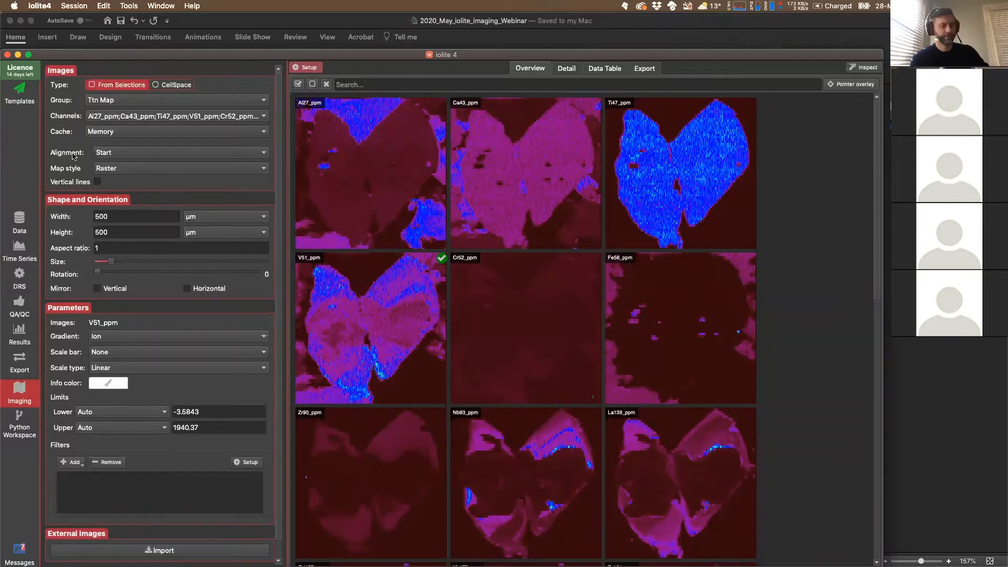
# Switch to PowerPoint, start the slide show from the Selecting Images slide and advance to the Image From Selections Options slide.
pyautogui.press('super+Tab')
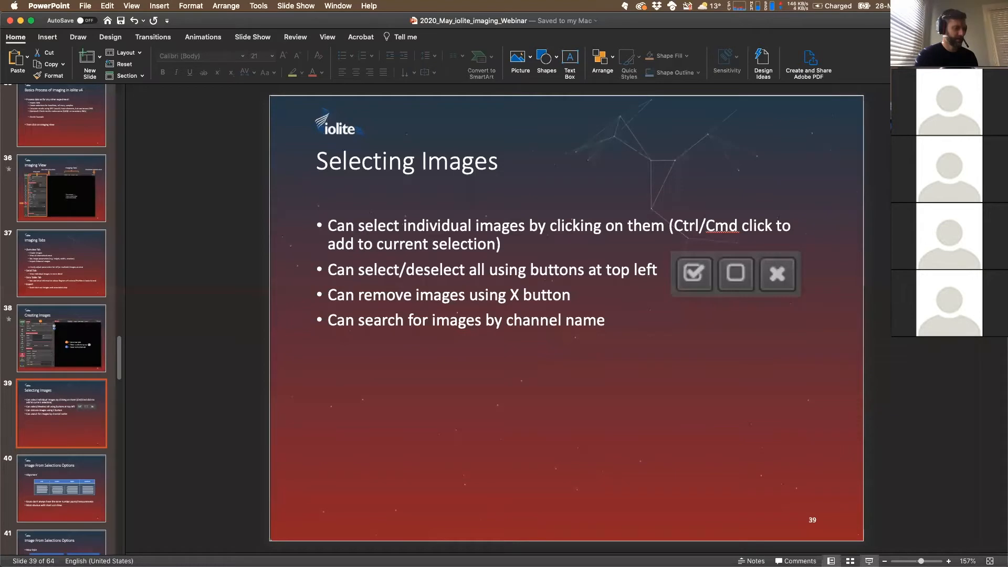
pyautogui.click(869, 560)
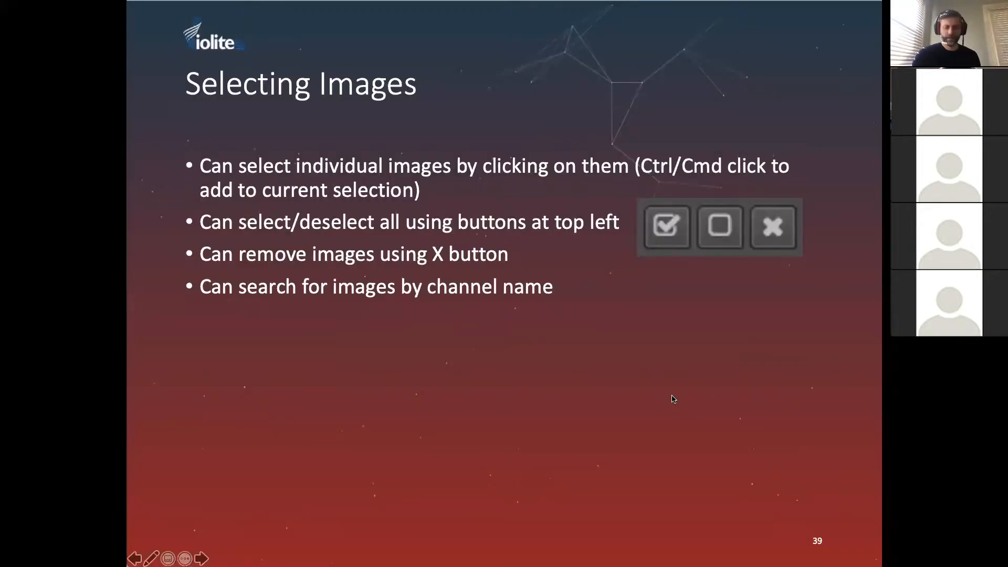
pyautogui.press('Right')
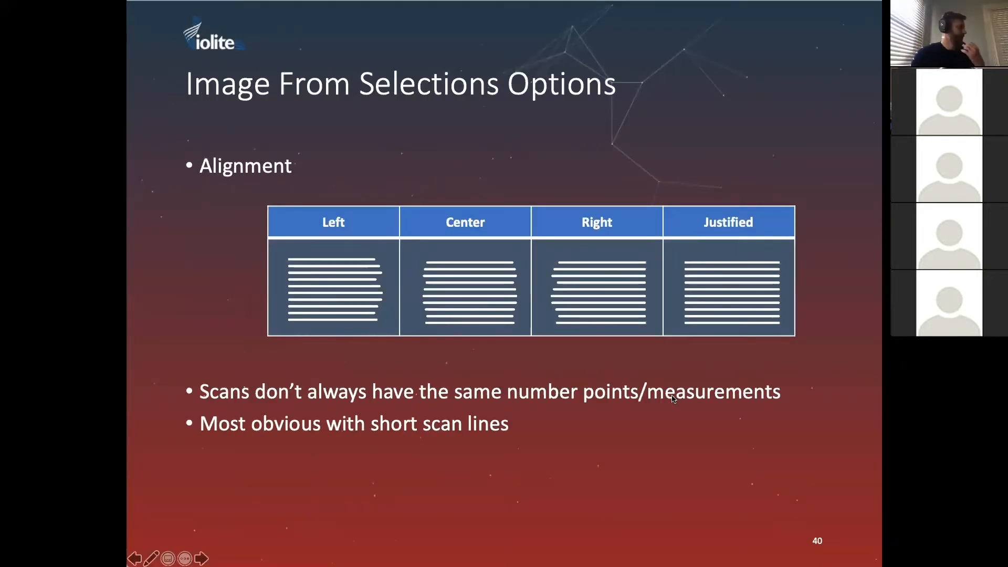
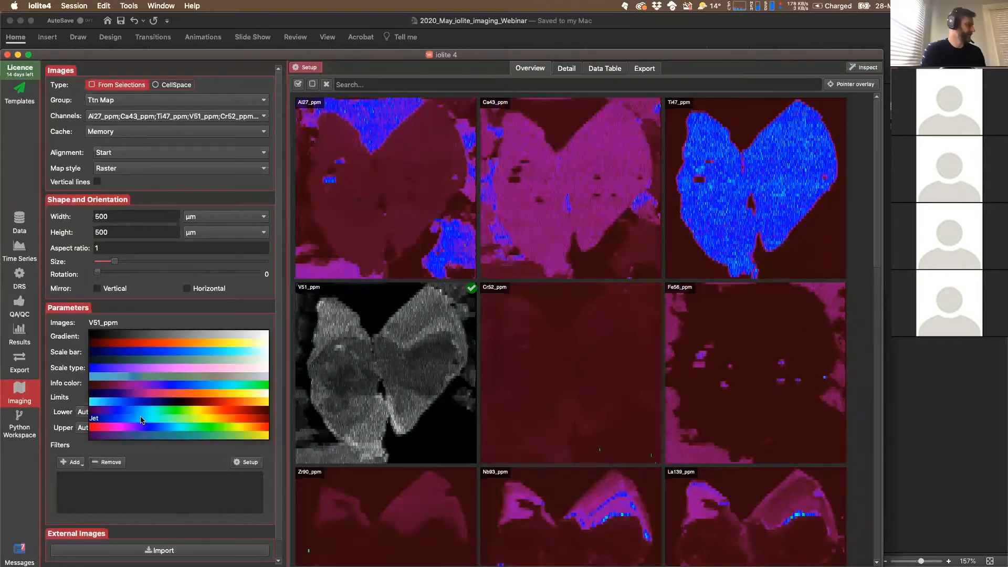
# Set the color gradient of the V51_ppm image to Jet.
pyautogui.click(145, 413)
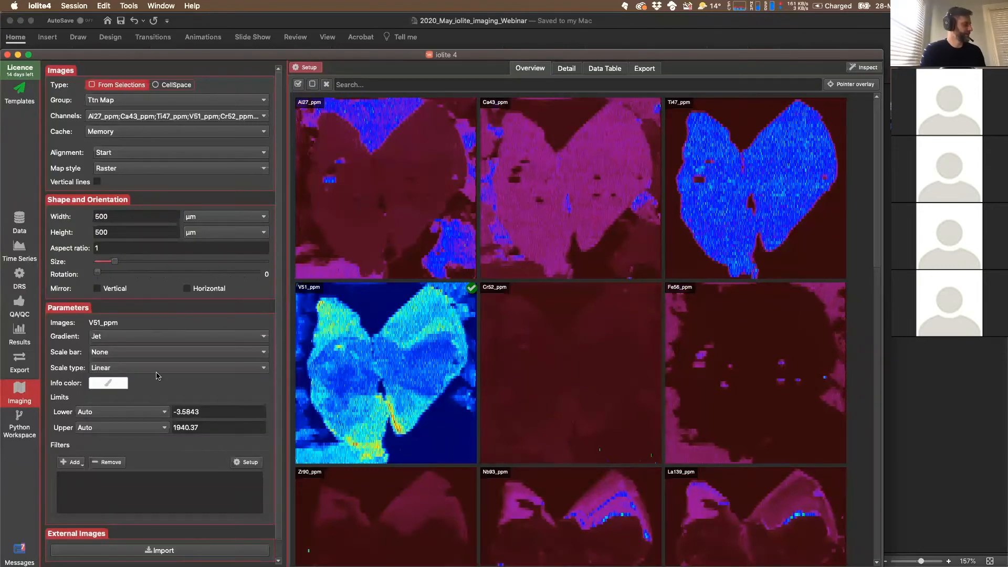
pyautogui.click(151, 337)
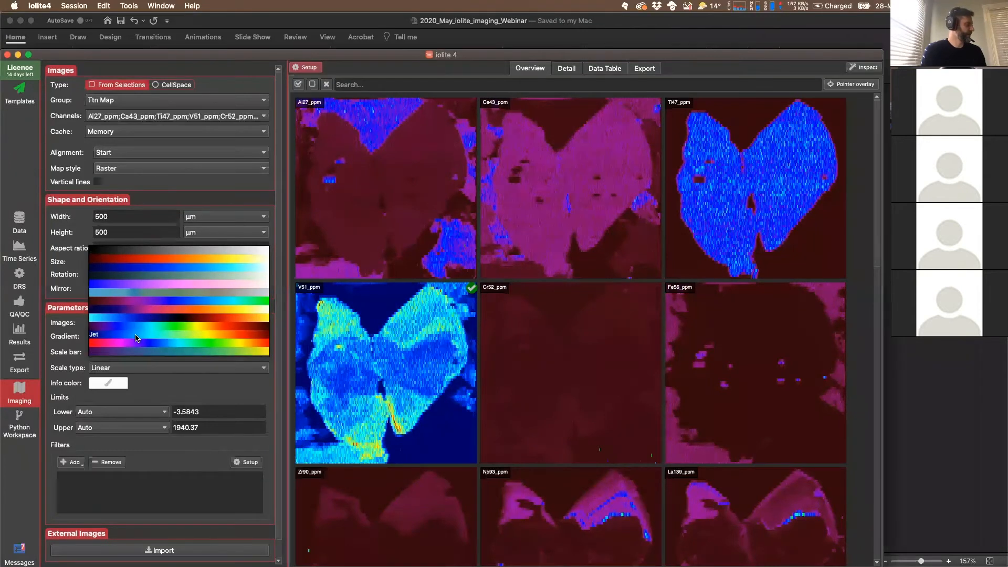
pyautogui.click(136, 335)
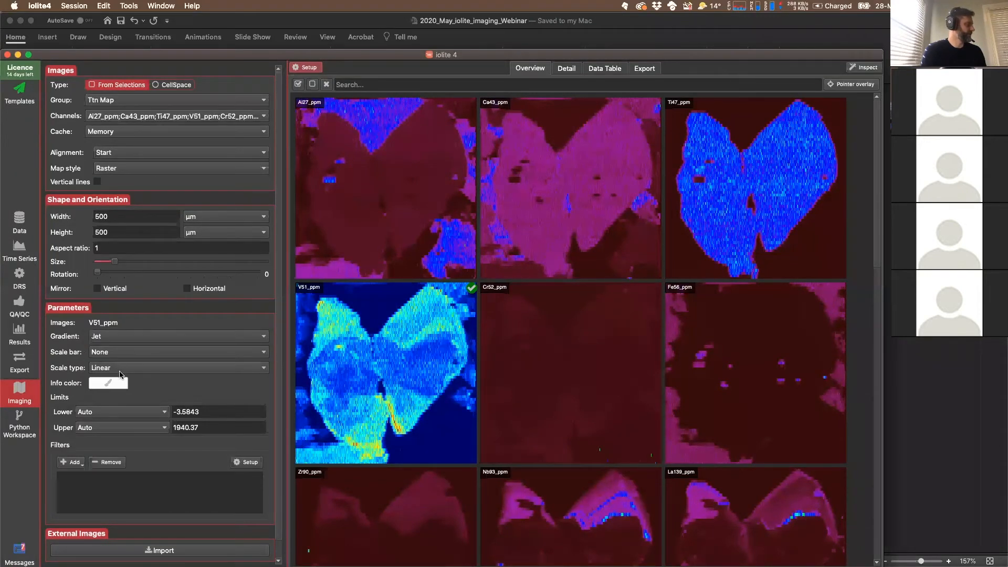
# Try the Logarithmic scale type on the V51_ppm image and set its scale type to ECDF.
pyautogui.click(121, 367)
pyautogui.click(123, 370)
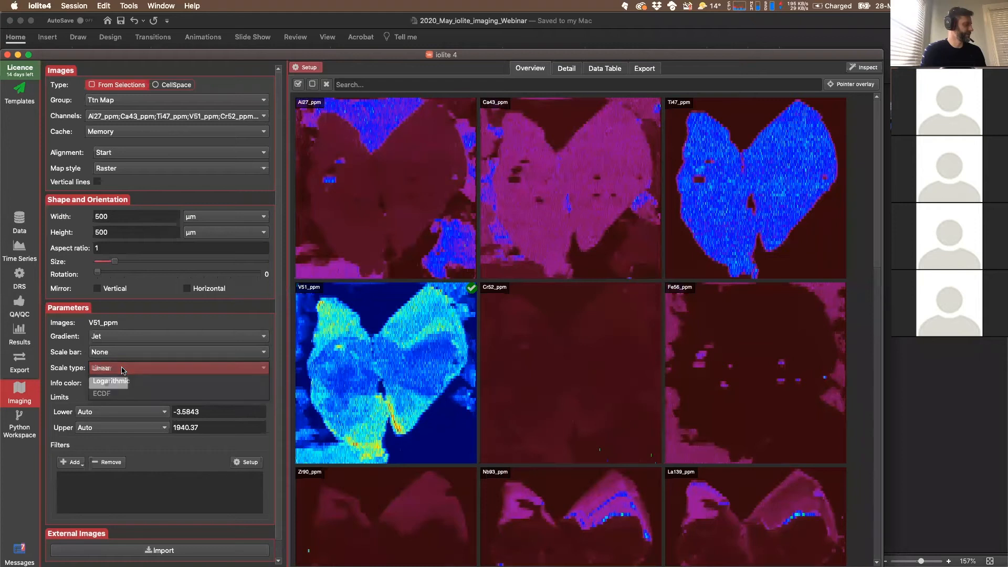
pyautogui.click(126, 369)
pyautogui.click(126, 379)
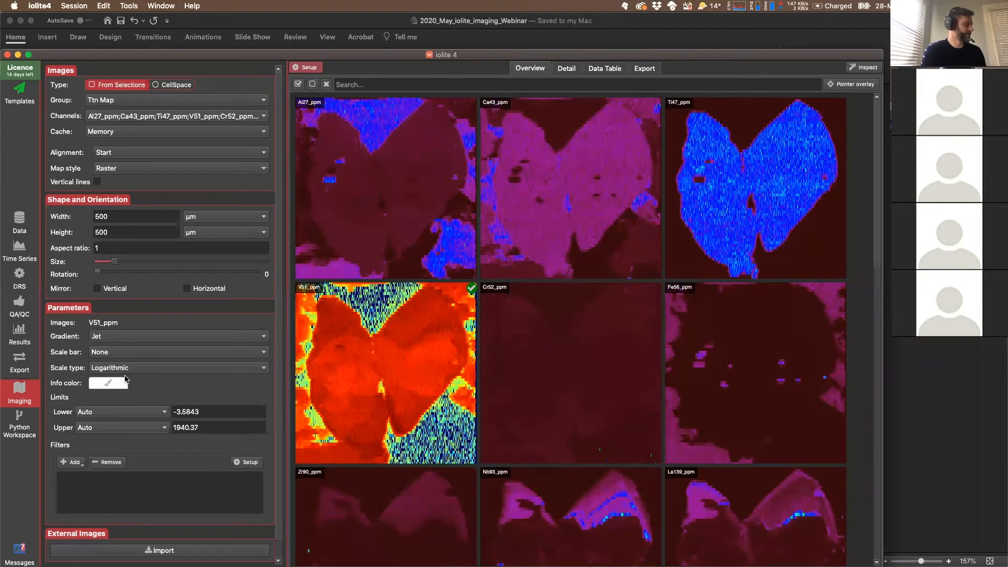
pyautogui.click(141, 369)
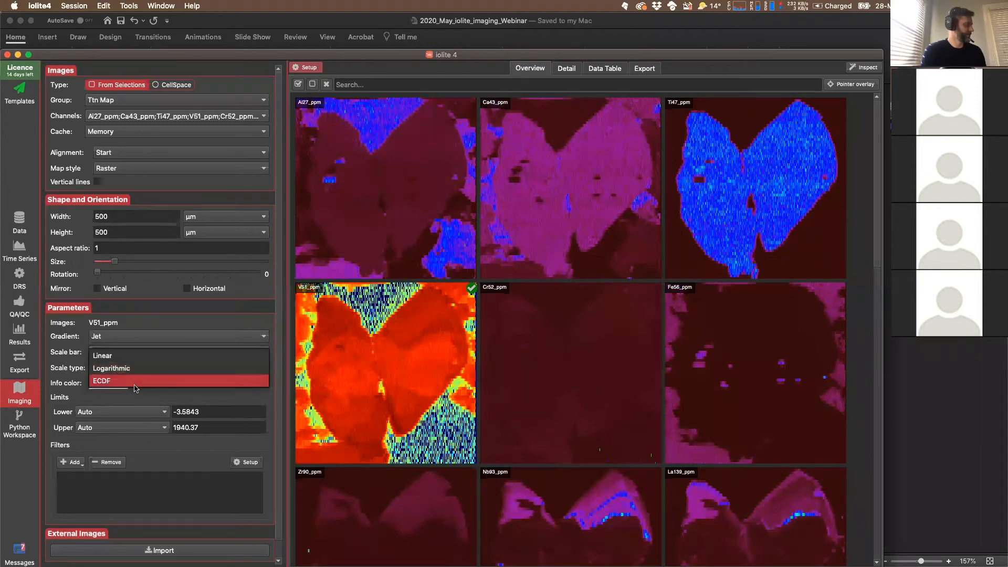
pyautogui.click(136, 382)
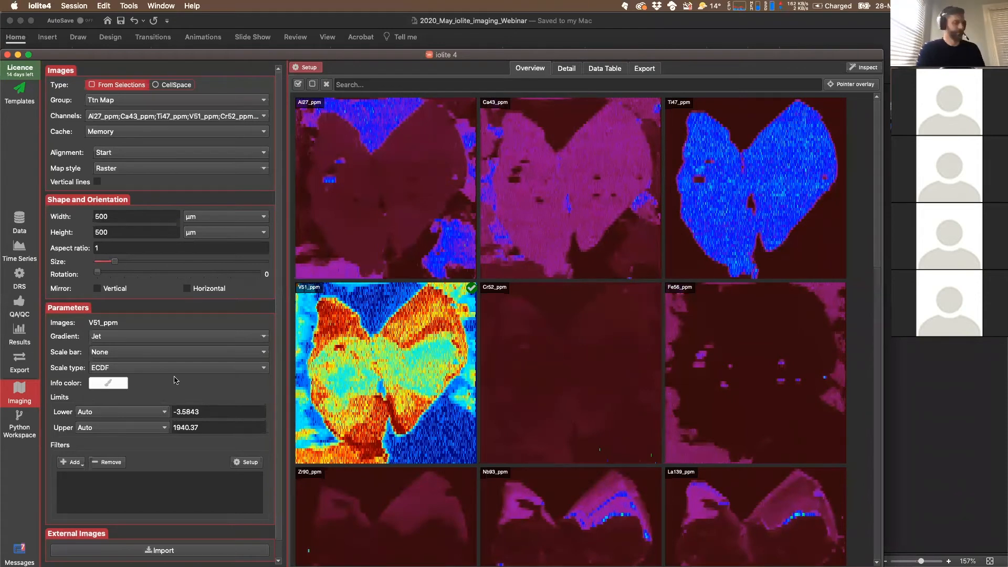
# Switch to PowerPoint, start the slide show from the Image Parameters limits slide and advance to the Ttn Pb206 map example.
pyautogui.press('super+Tab')
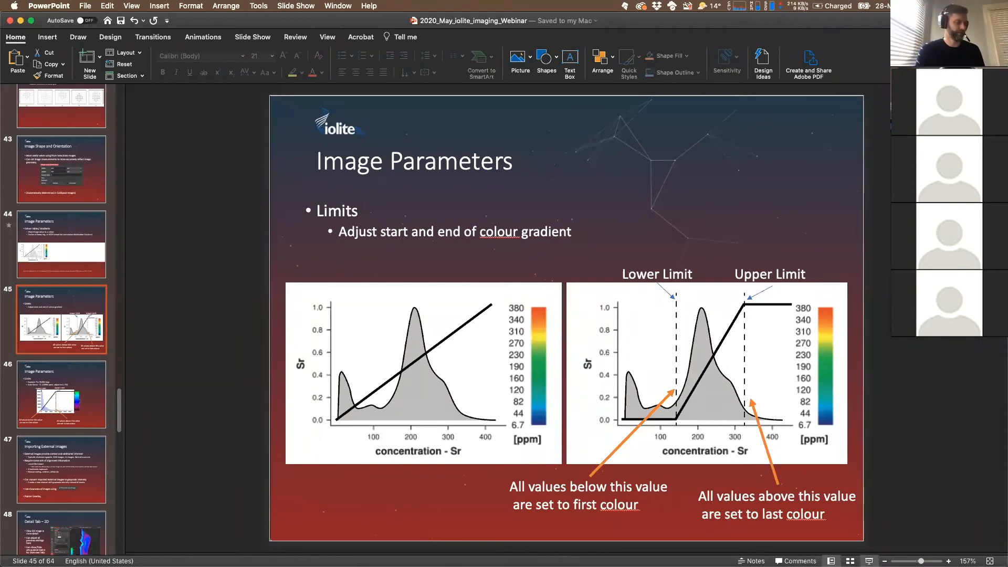
pyautogui.press('super+shift+Return')
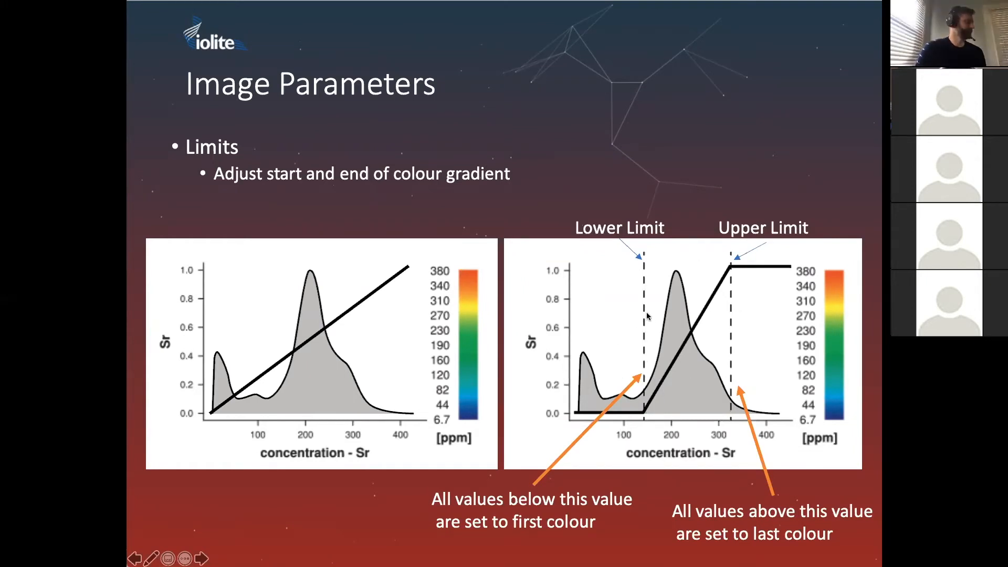
pyautogui.press('Right')
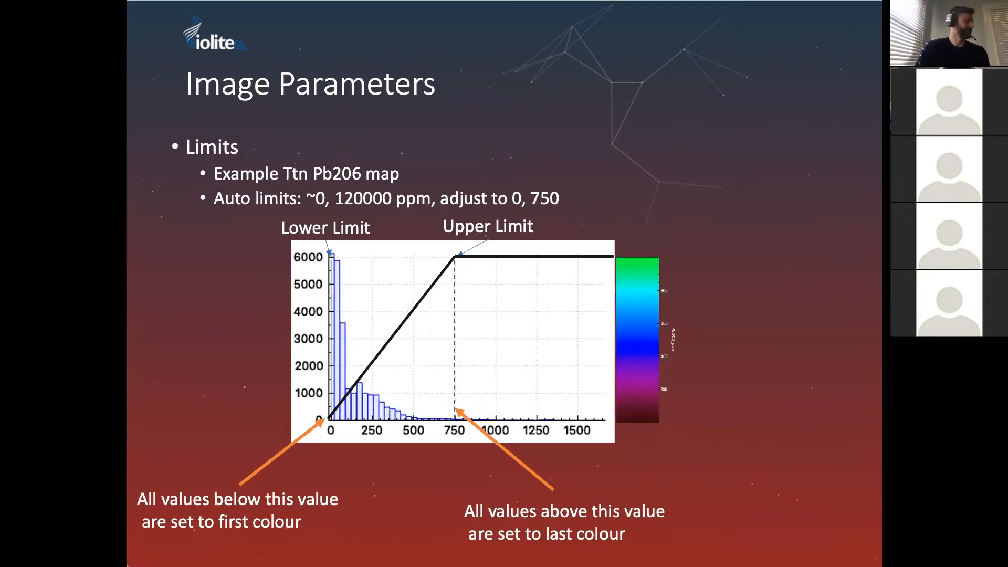
# Switch to iolite and select the Pb206_ppm image, ending the PowerPoint slide show before returning to the maps.
pyautogui.press('super+Tab')
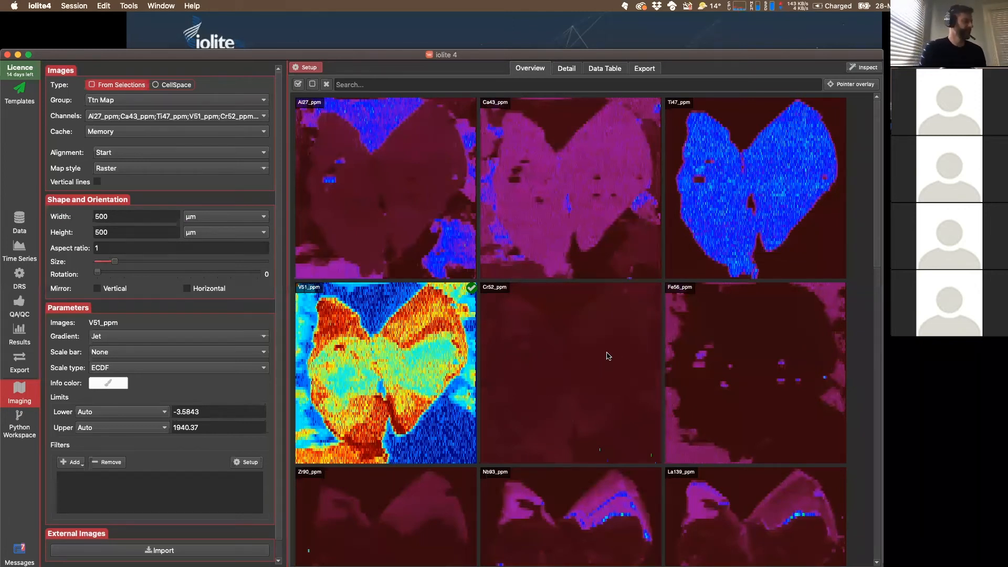
pyautogui.scroll(-15, 608, 356)
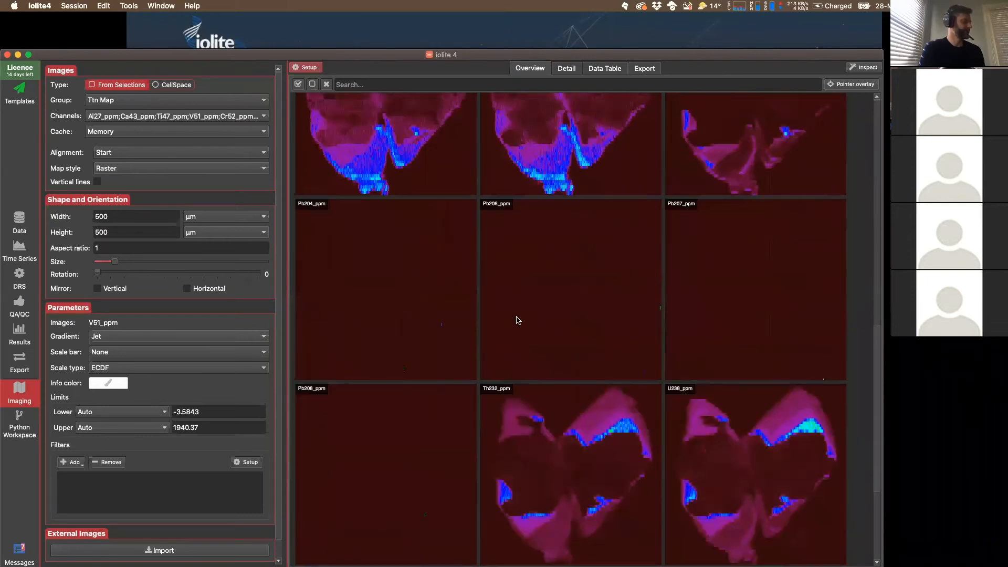
pyautogui.click(574, 237)
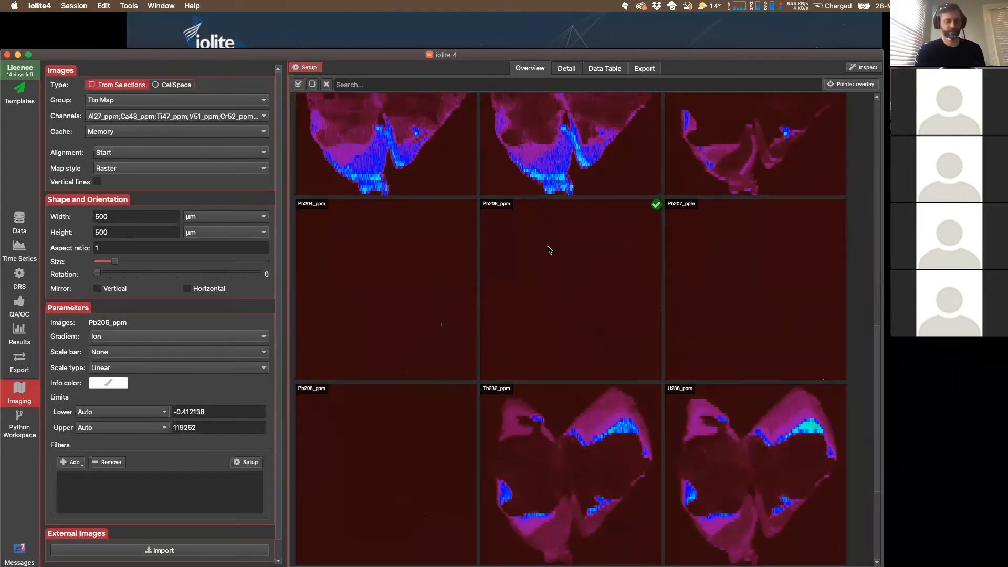
pyautogui.press('super+Tab')
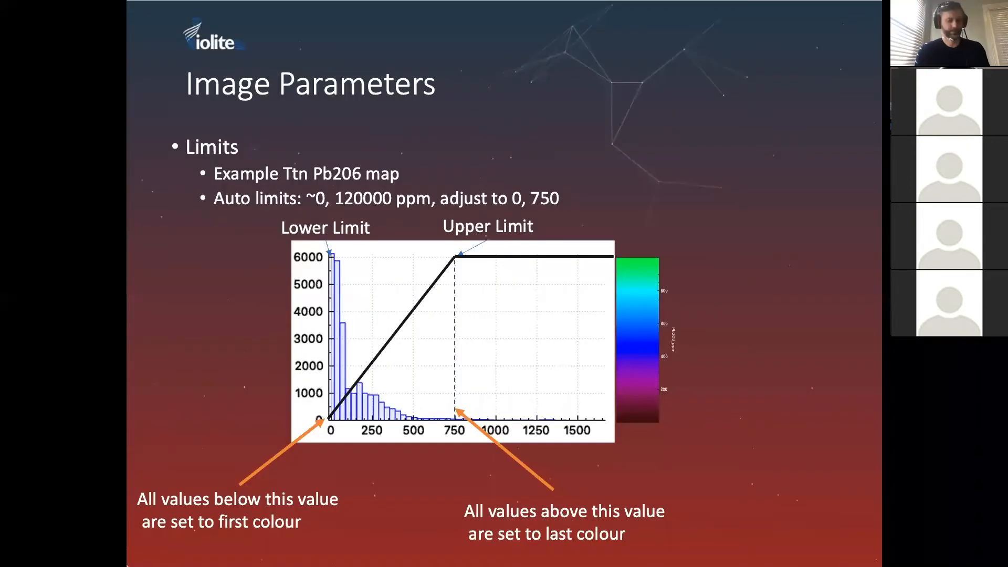
pyautogui.press('Escape')
pyautogui.press('super+Tab')
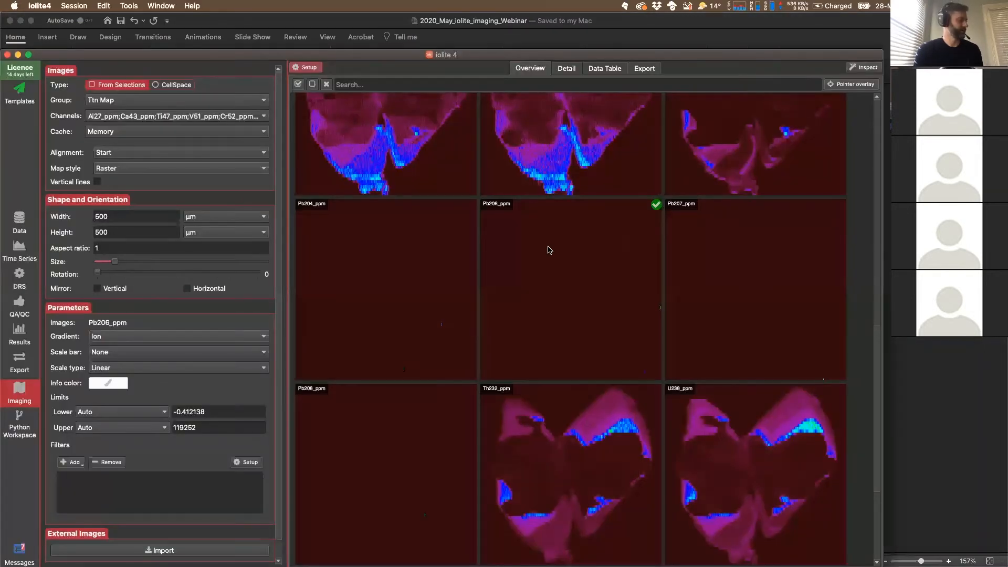
pyautogui.scroll(3, 567, 262)
pyautogui.scroll(-3, 568, 283)
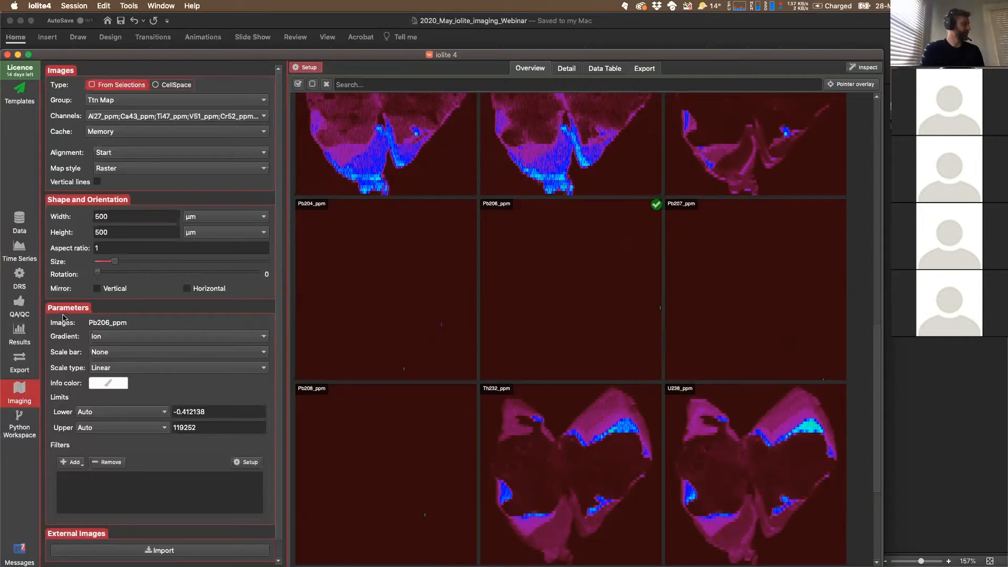
# Try TwoSDOfMean for the lower and upper limits of the Pb206_ppm image, and return the lower limit to Auto.
pyautogui.click(212, 410)
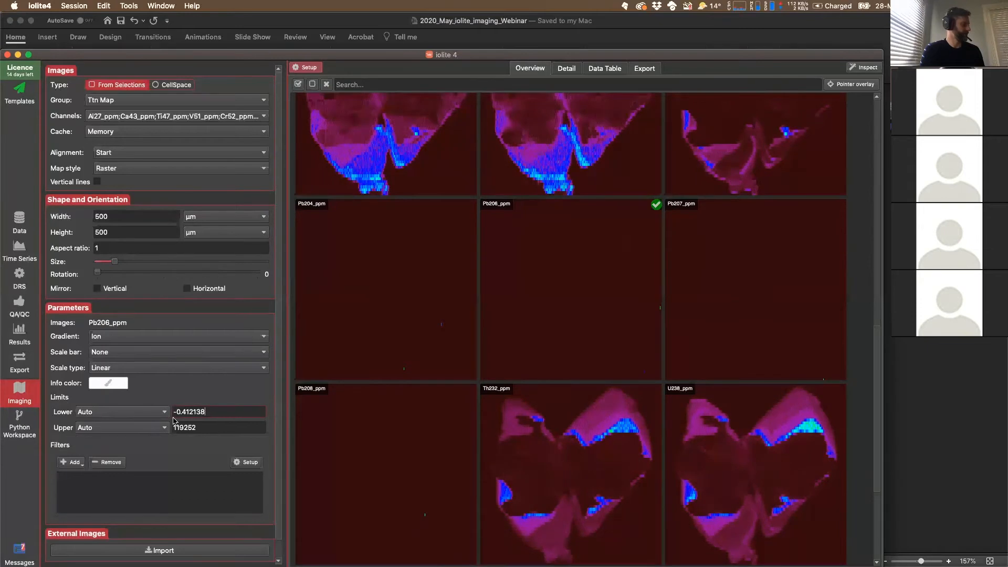
pyautogui.click(207, 428)
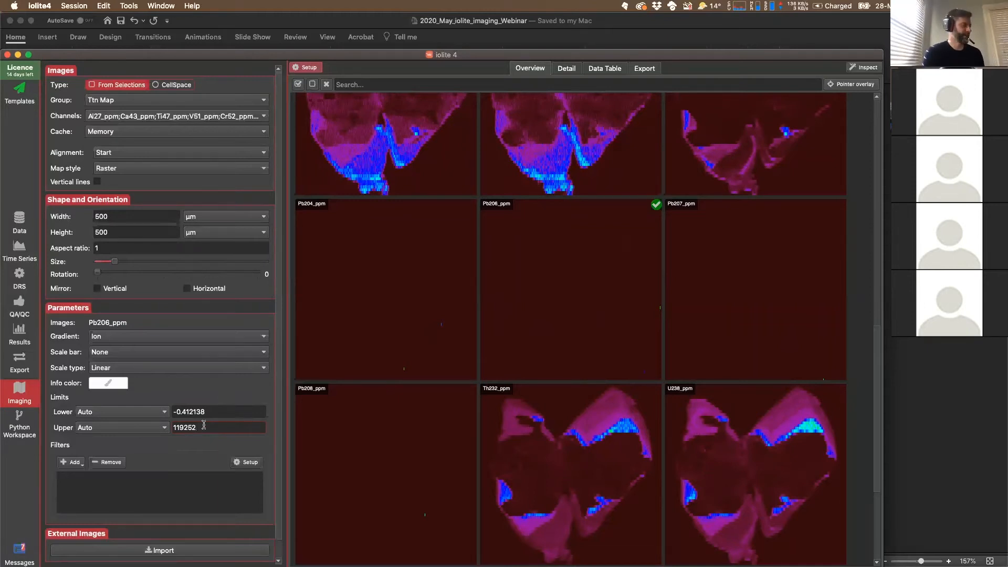
pyautogui.click(155, 413)
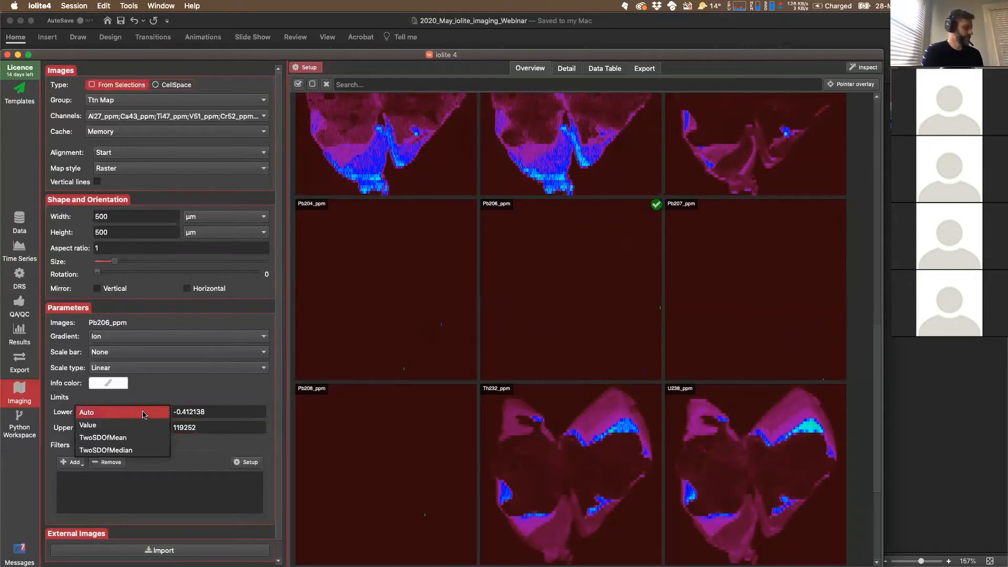
pyautogui.click(144, 415)
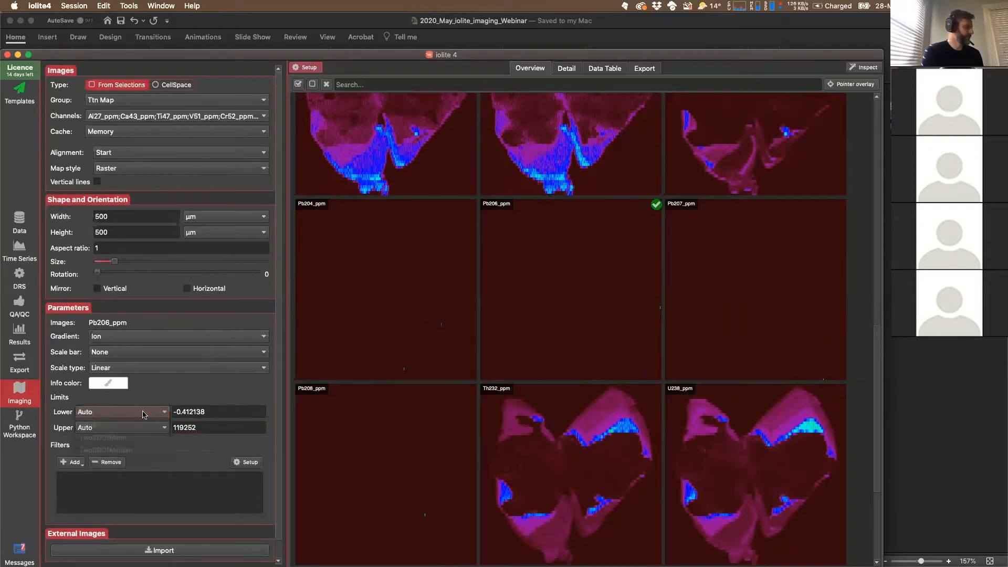
pyautogui.click(103, 413)
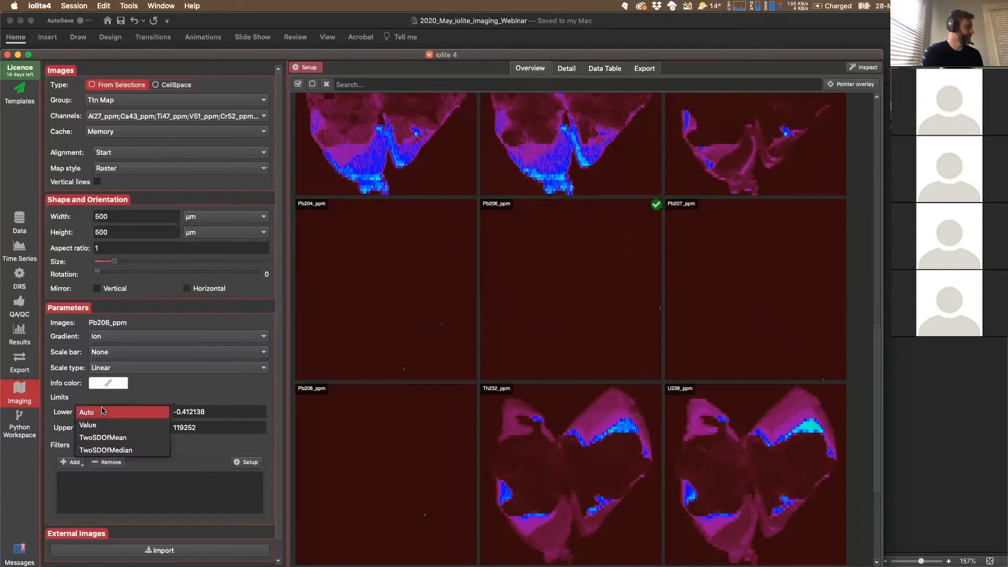
pyautogui.click(100, 439)
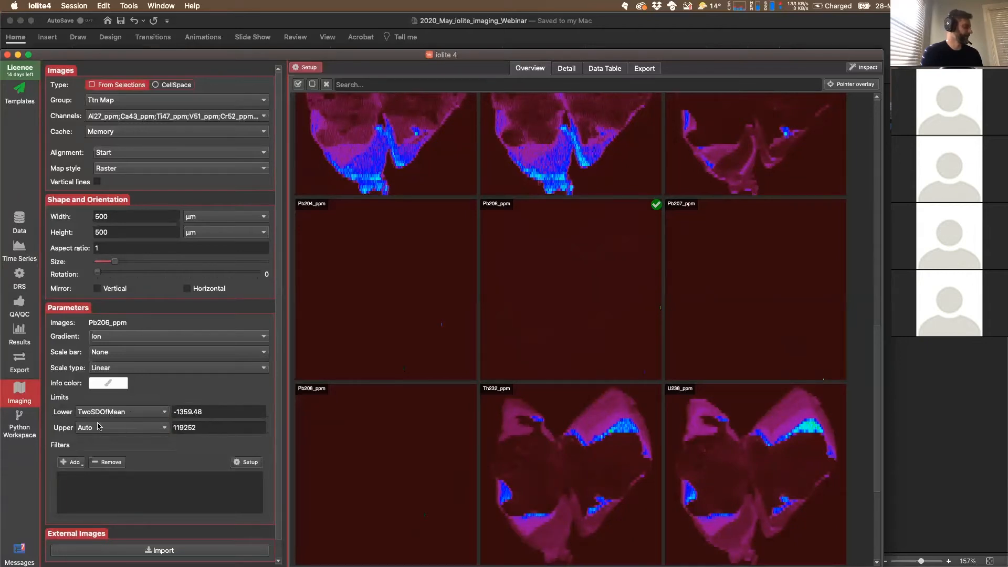
pyautogui.click(140, 416)
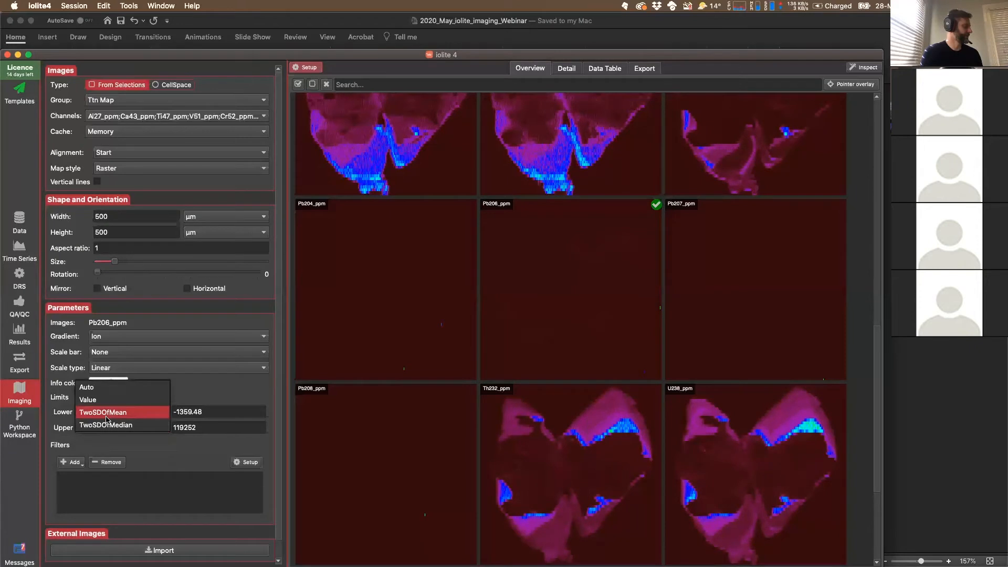
pyautogui.click(208, 413)
pyautogui.click(98, 428)
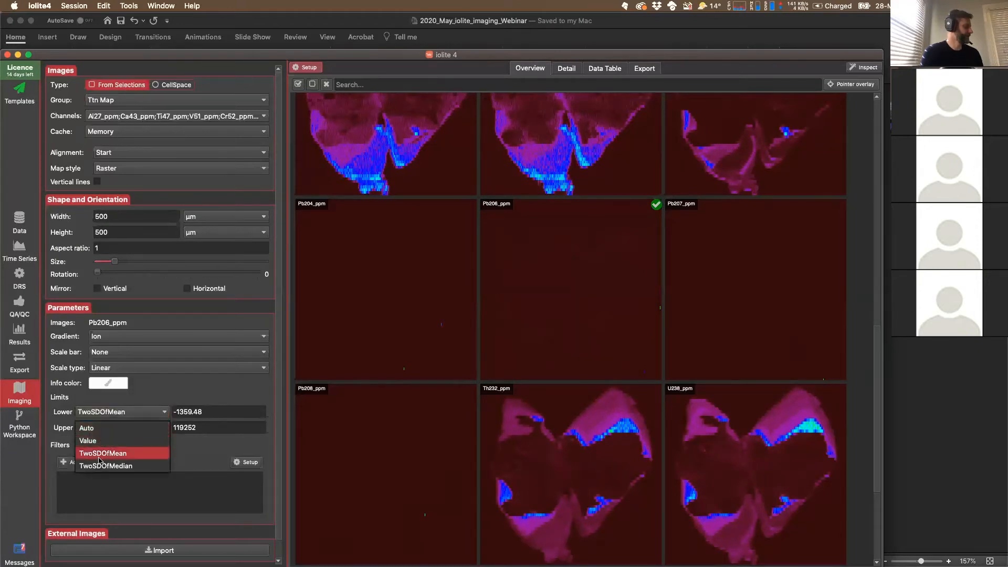
pyautogui.click(100, 453)
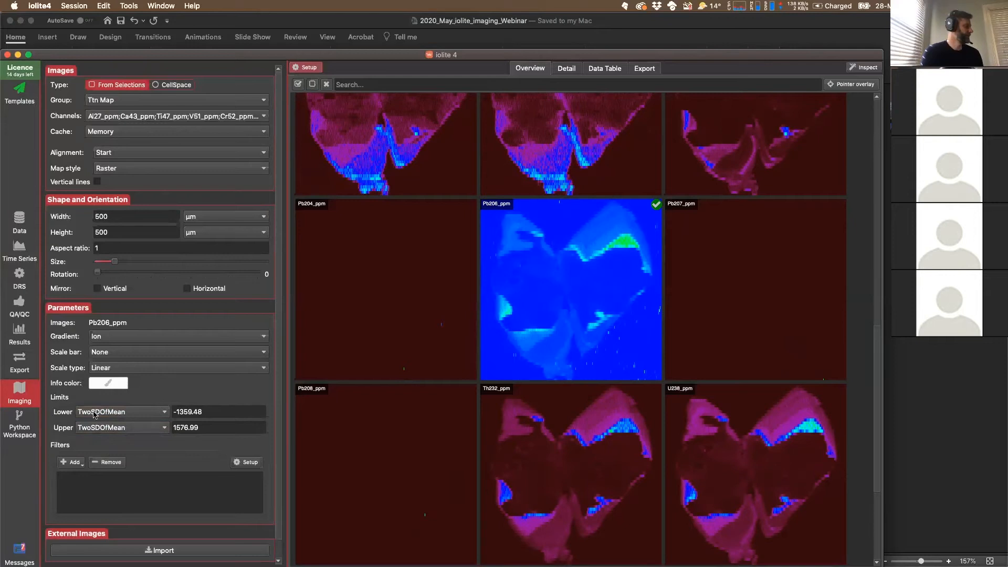
pyautogui.click(94, 415)
pyautogui.click(97, 385)
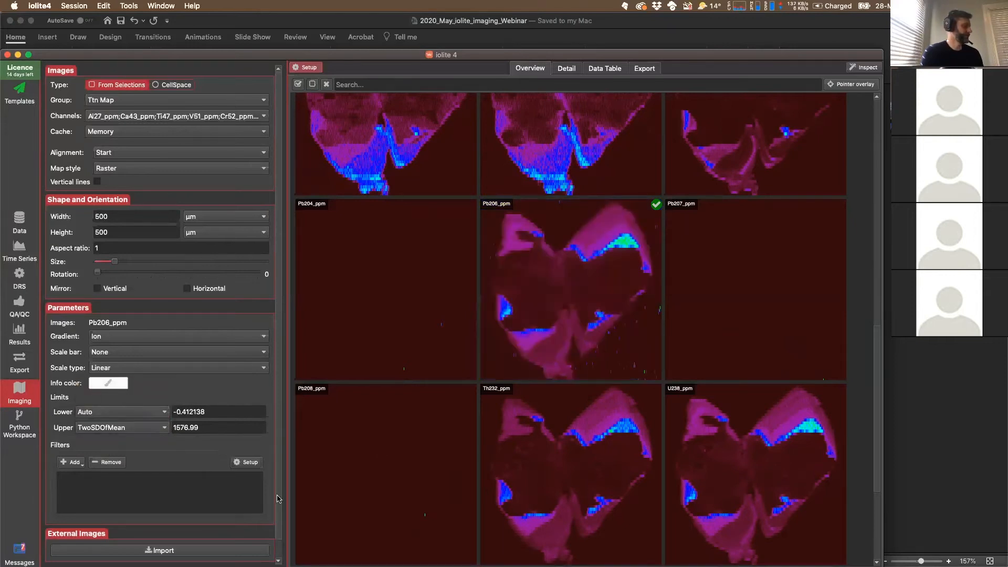
# Check the Pb206 limits slide in PowerPoint and set the upper limit of the Pb206_ppm image to 750 in iolite.
pyautogui.moveTo(223, 412); pyautogui.dragTo(173, 413)
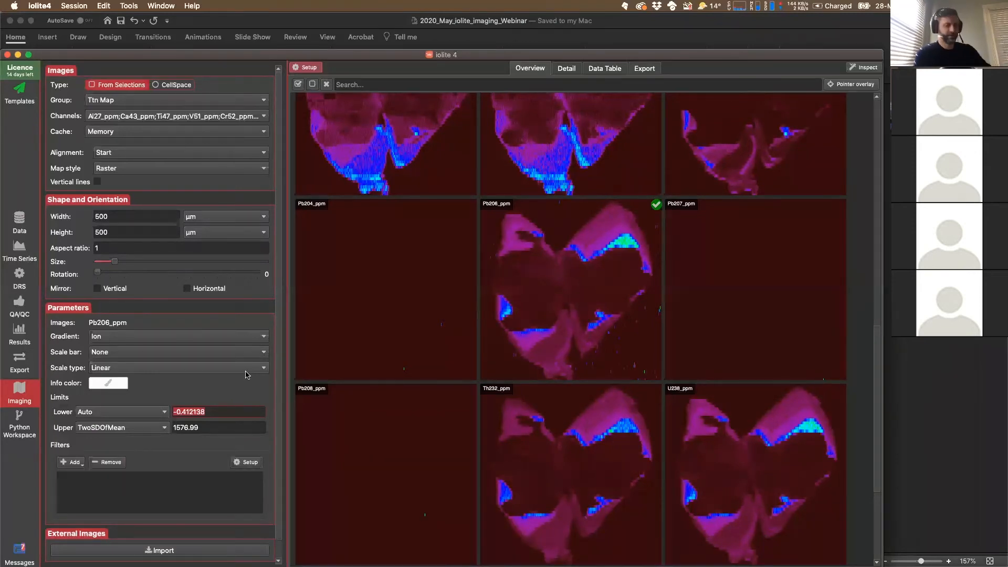
pyautogui.press('super+Tab')
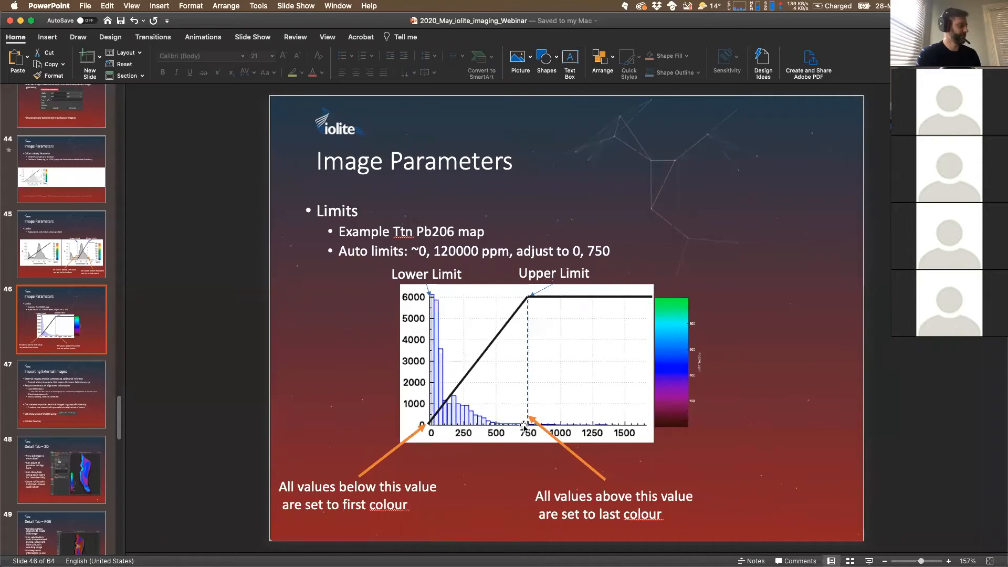
pyautogui.press('super+Tab')
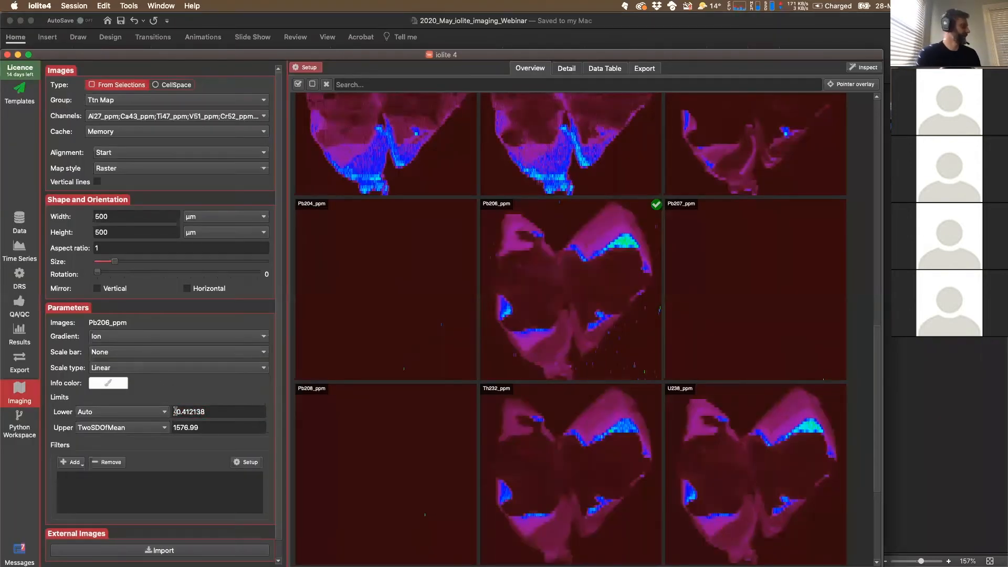
pyautogui.moveTo(169, 429); pyautogui.dragTo(159, 421)
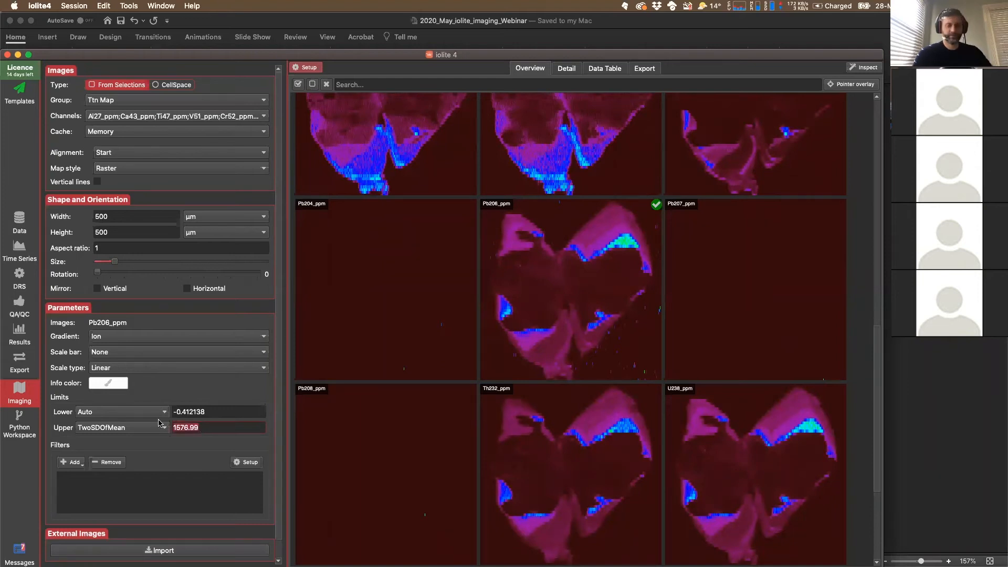
pyautogui.write('750')
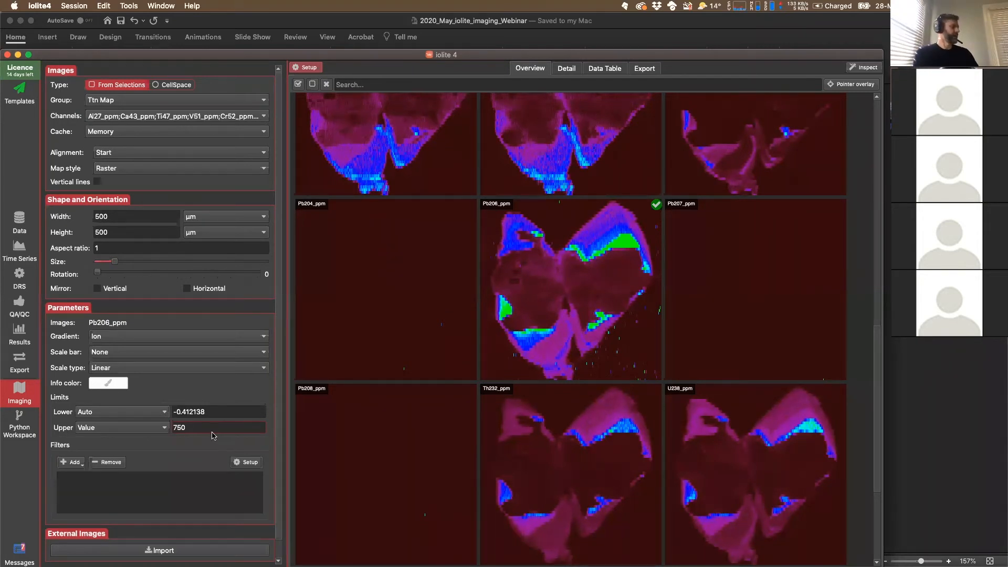
# Try a TopLeft scale bar on the Pb206_ppm image and set the scale bar back to None.
pyautogui.click(120, 354)
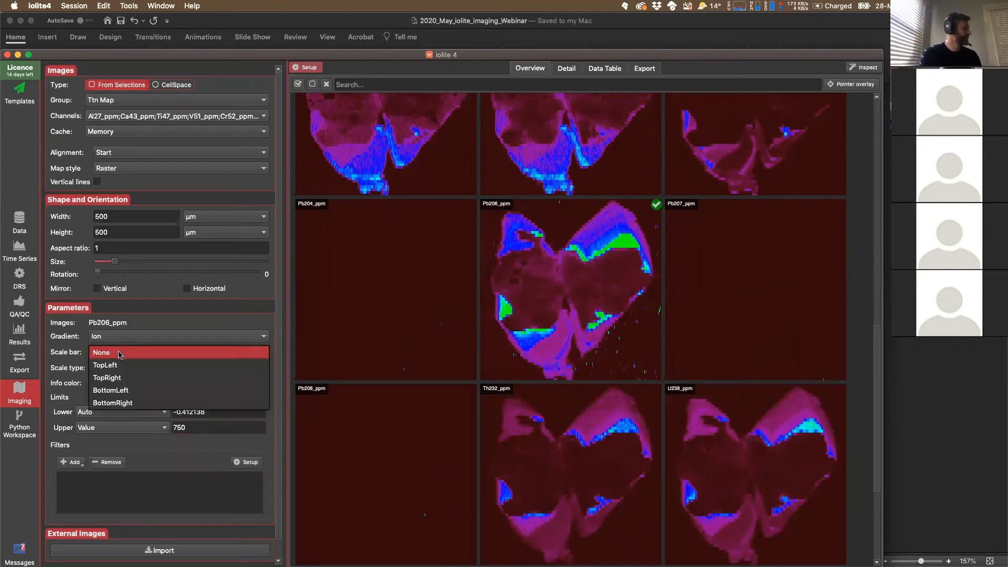
pyautogui.click(123, 364)
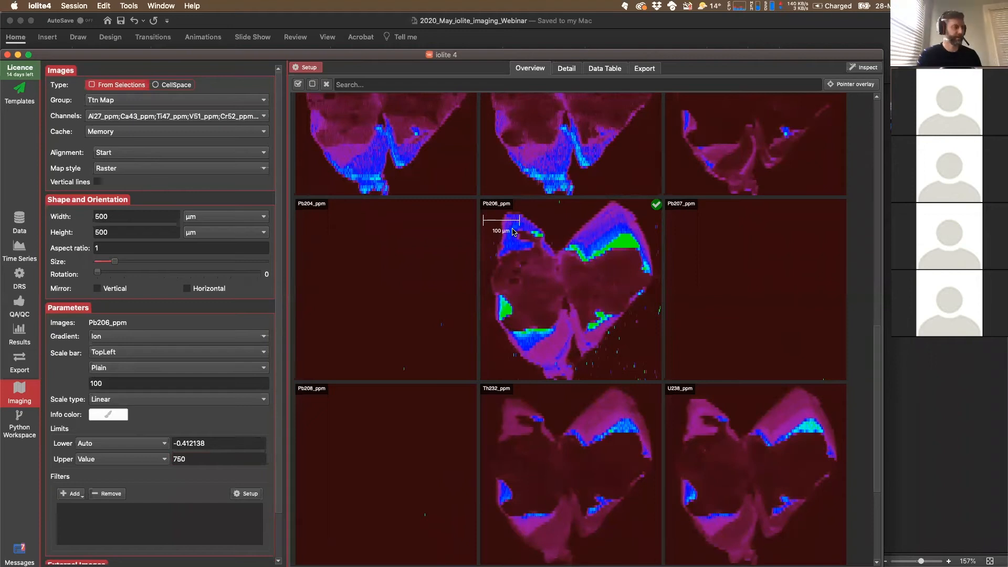
pyautogui.click(113, 356)
pyautogui.click(105, 340)
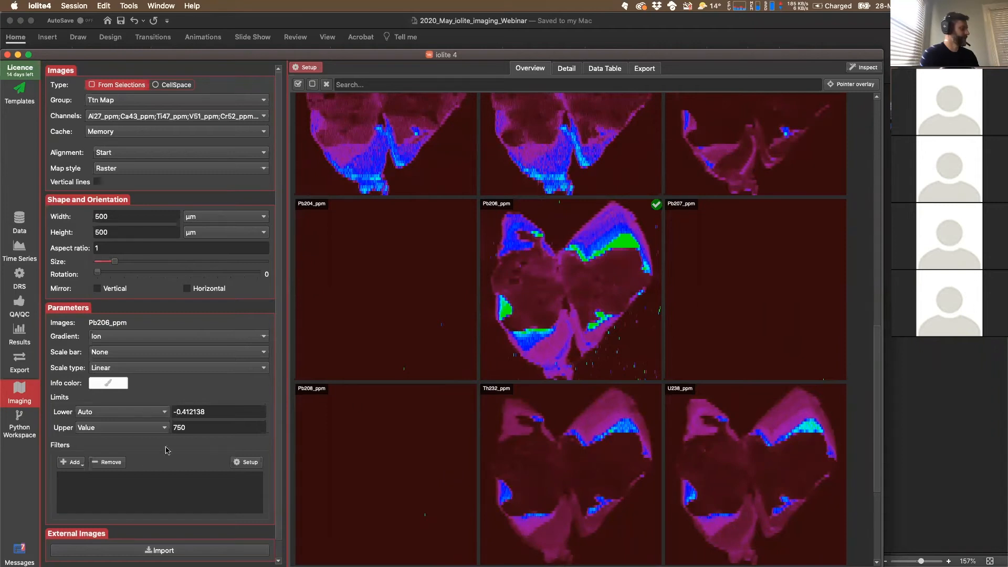
pyautogui.scroll(-1, 139, 460)
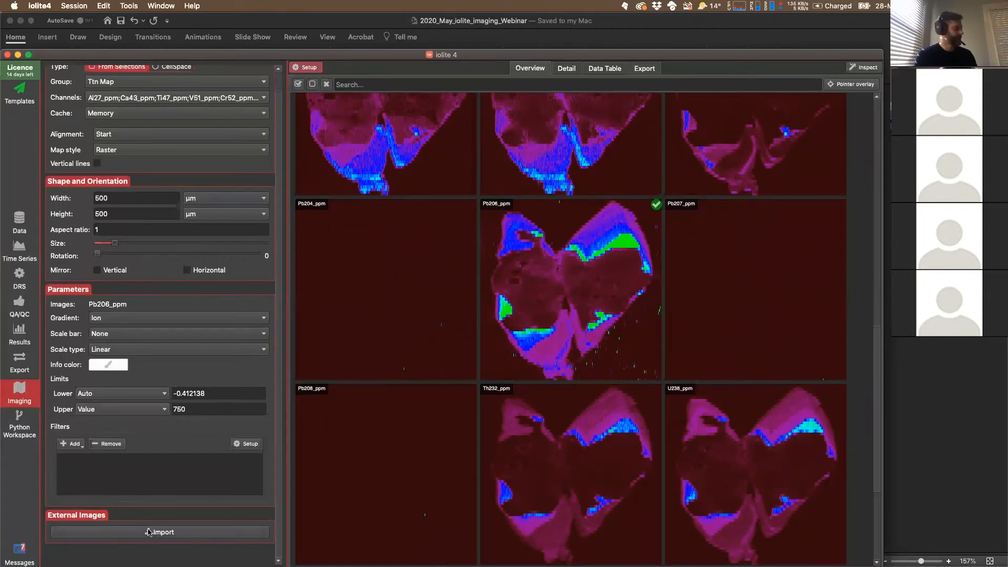
pyautogui.scroll(10, 474, 226)
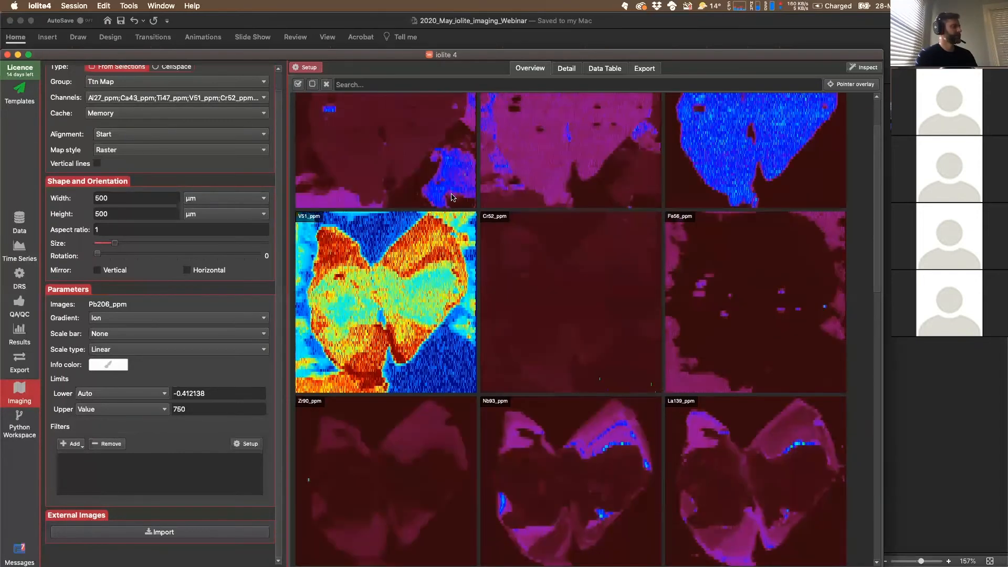
pyautogui.scroll(-10, 451, 197)
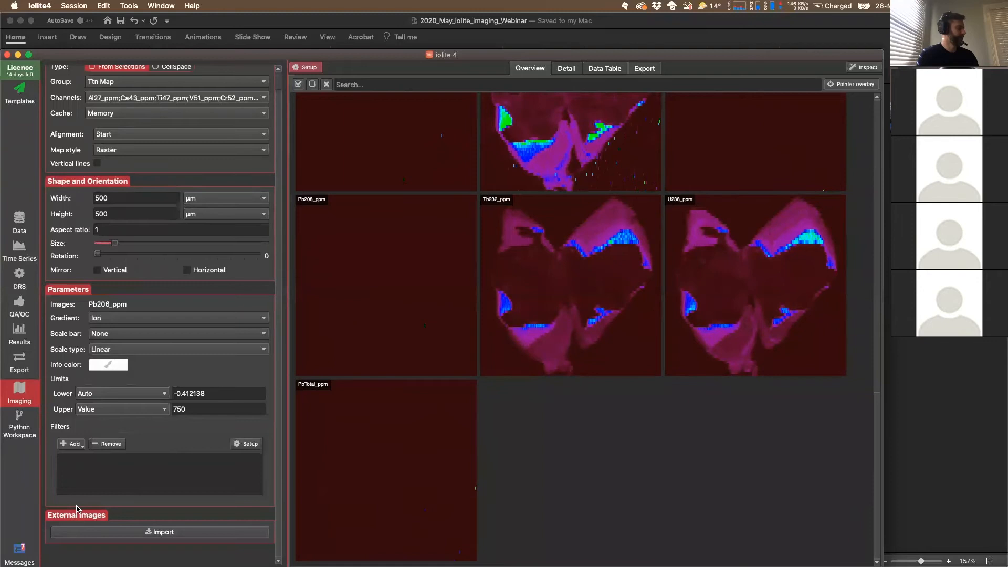
# Open the otolith.io4 session from the otolith folder in Example data files.
pyautogui.click(74, 5)
pyautogui.moveTo(103, 41)
pyautogui.click(75, 29)
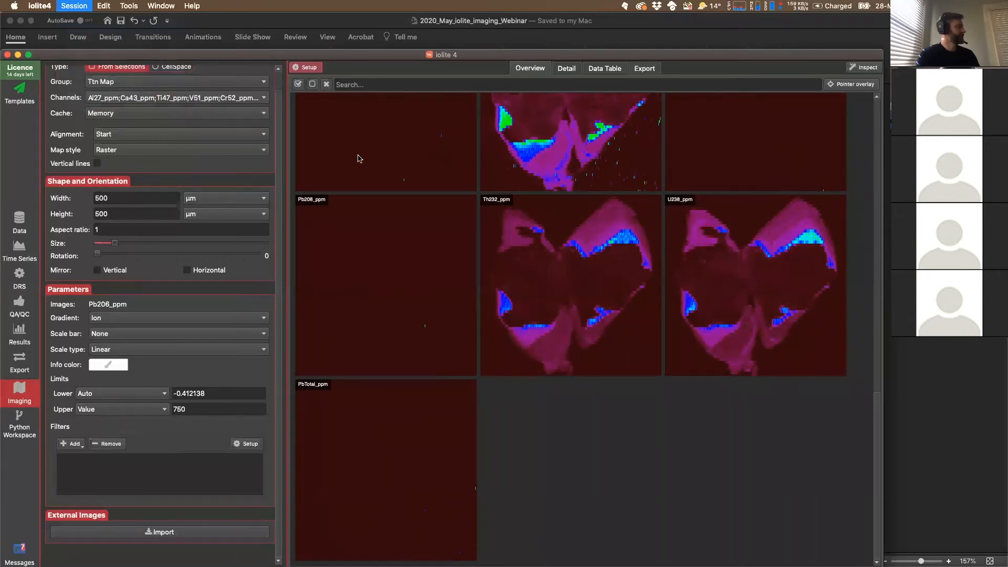
pyautogui.click(454, 294)
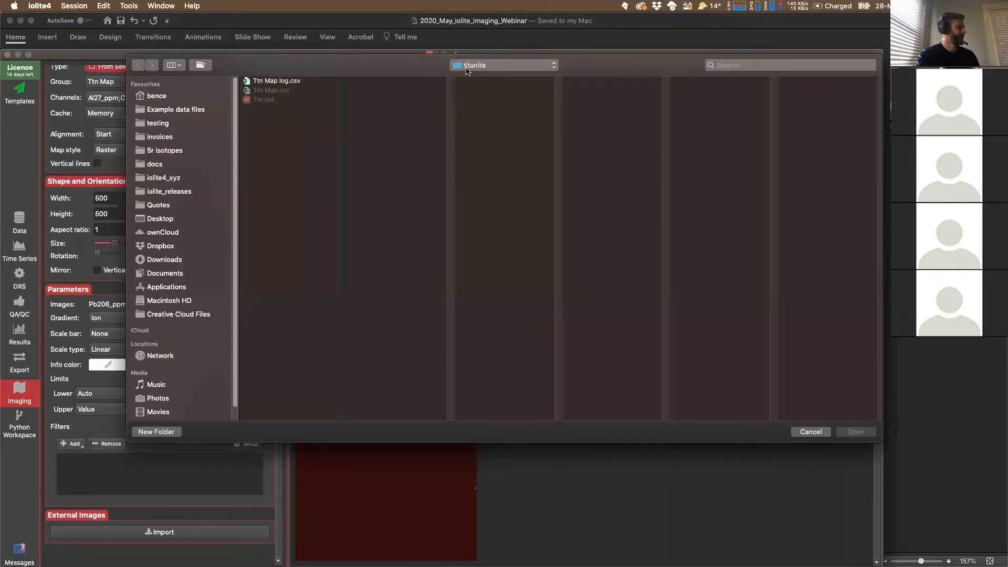
pyautogui.click(468, 66)
pyautogui.click(469, 78)
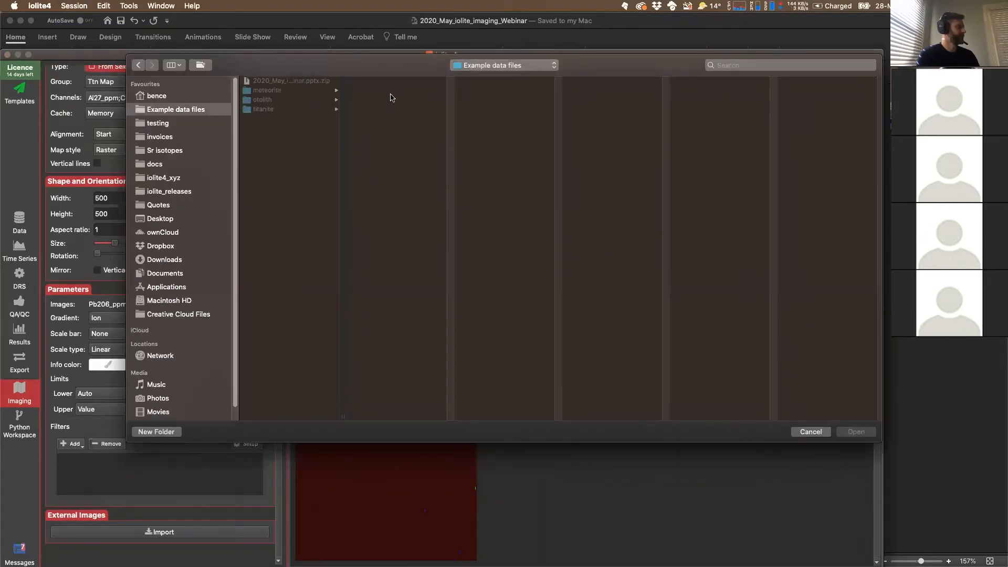
pyautogui.click(259, 99)
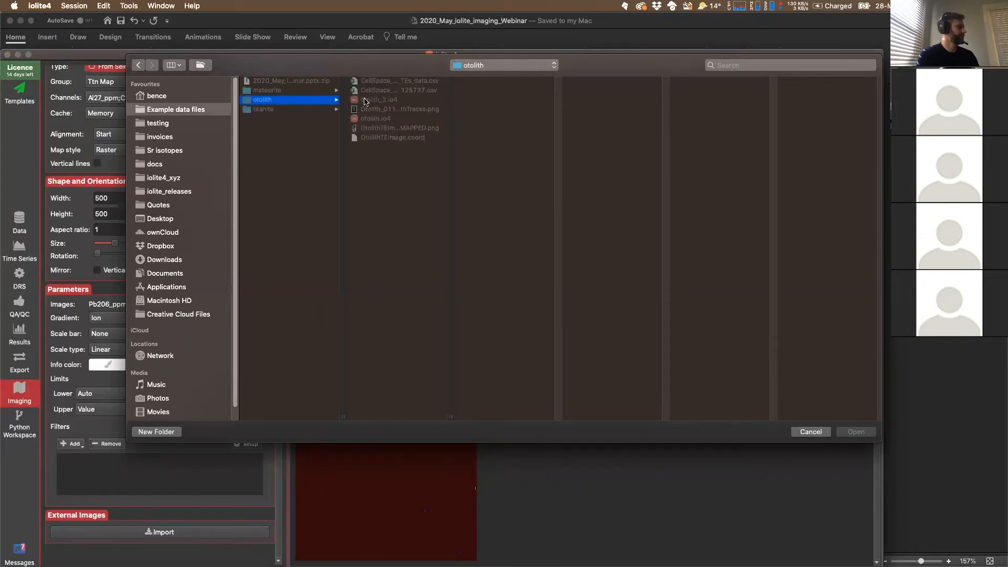
pyautogui.click(375, 120)
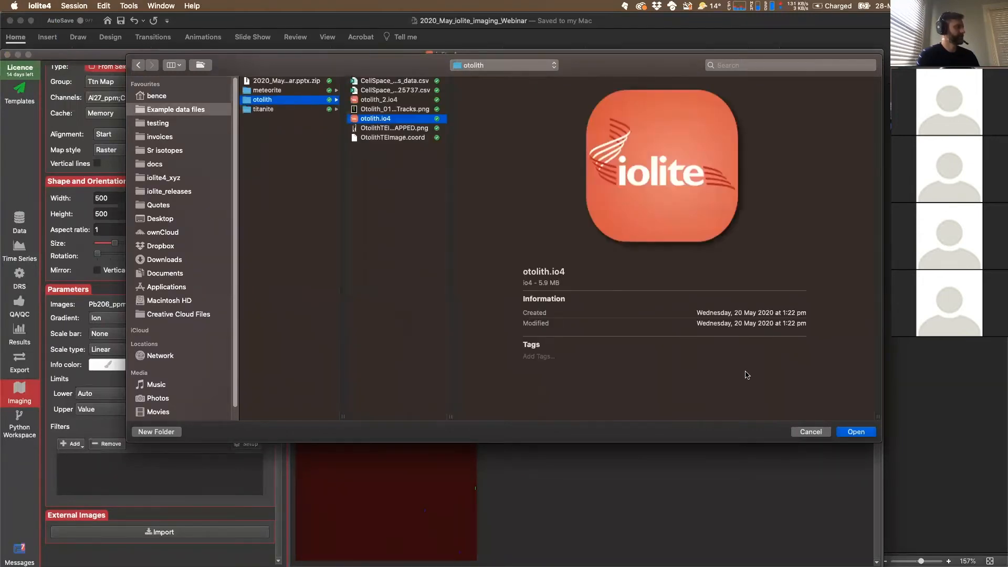
pyautogui.click(853, 432)
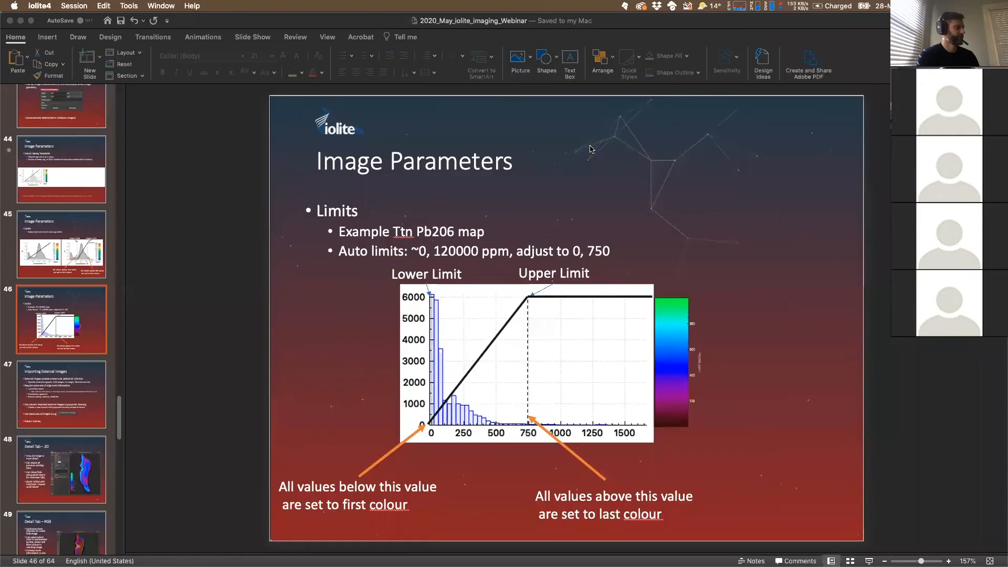
# Plot the Ca43 channel of the otolith session as a time series and examine its early ablation lines closely.
pyautogui.click(19, 251)
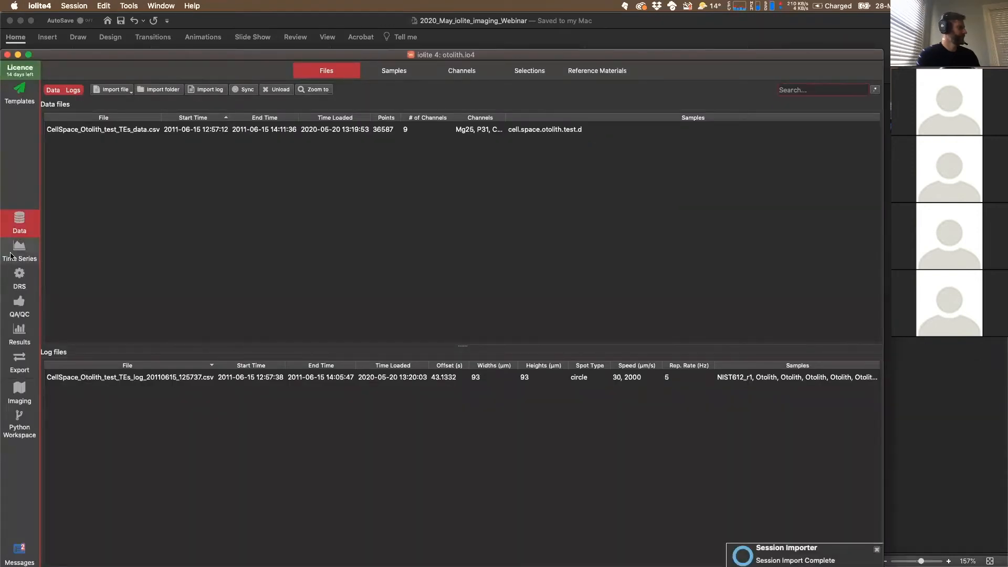
pyautogui.click(50, 70)
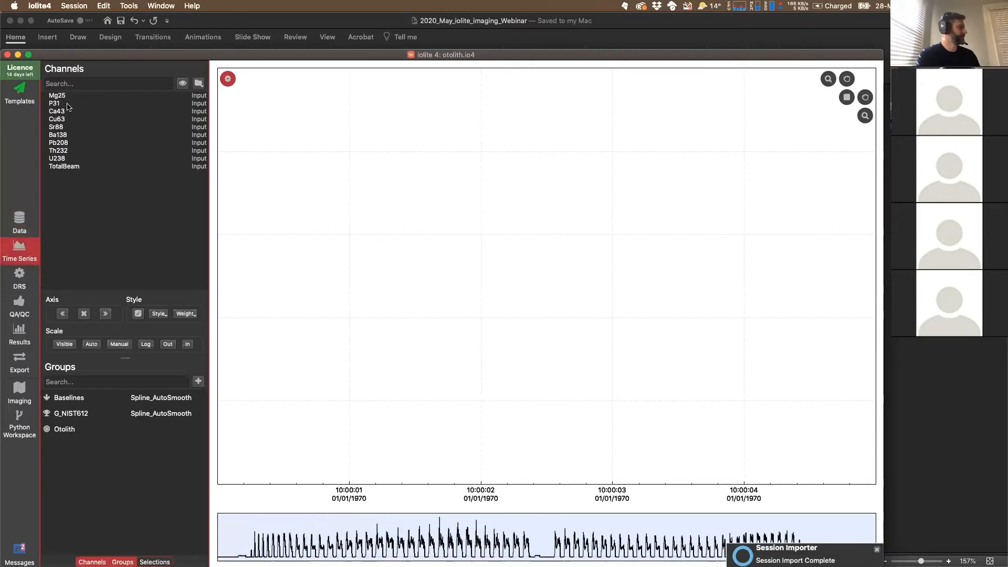
pyautogui.click(57, 111)
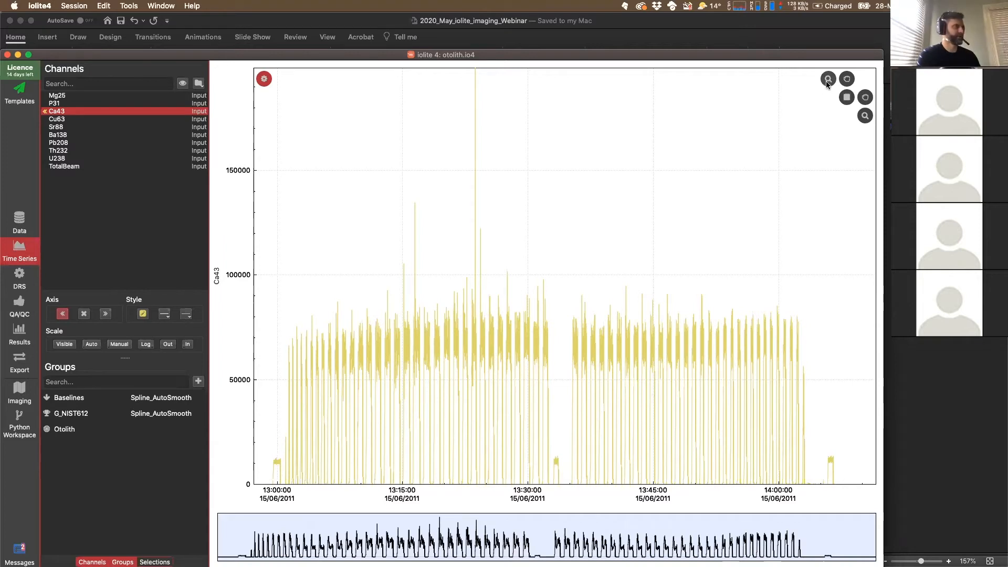
pyautogui.scroll(3, 304, 394)
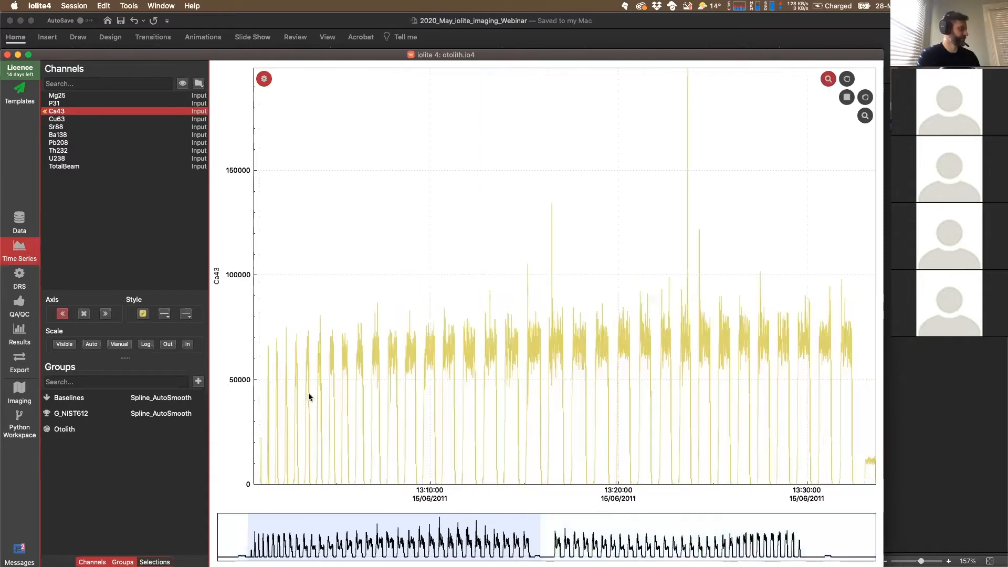
pyautogui.scroll(2, 288, 388)
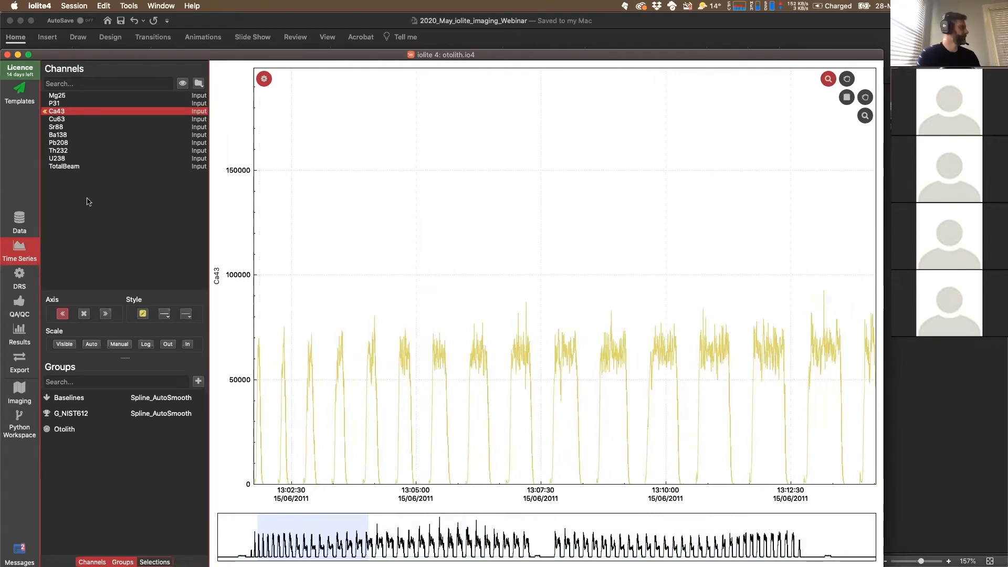
# Choose the Trace Elements data reduction scheme and set G_NIST612 as the reference material for all channels.
pyautogui.click(14, 280)
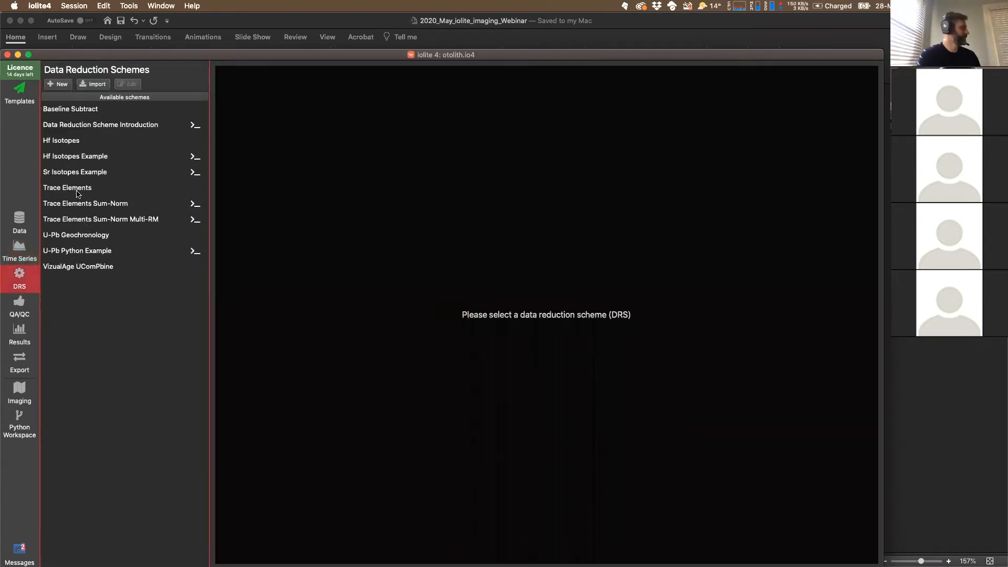
pyautogui.click(120, 188)
pyautogui.click(249, 174)
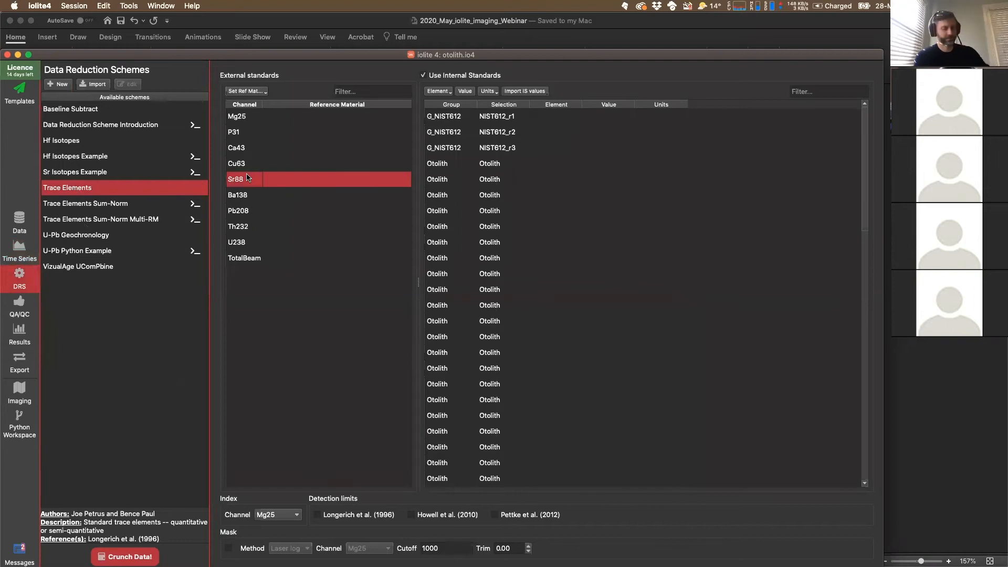
pyautogui.press('super+a')
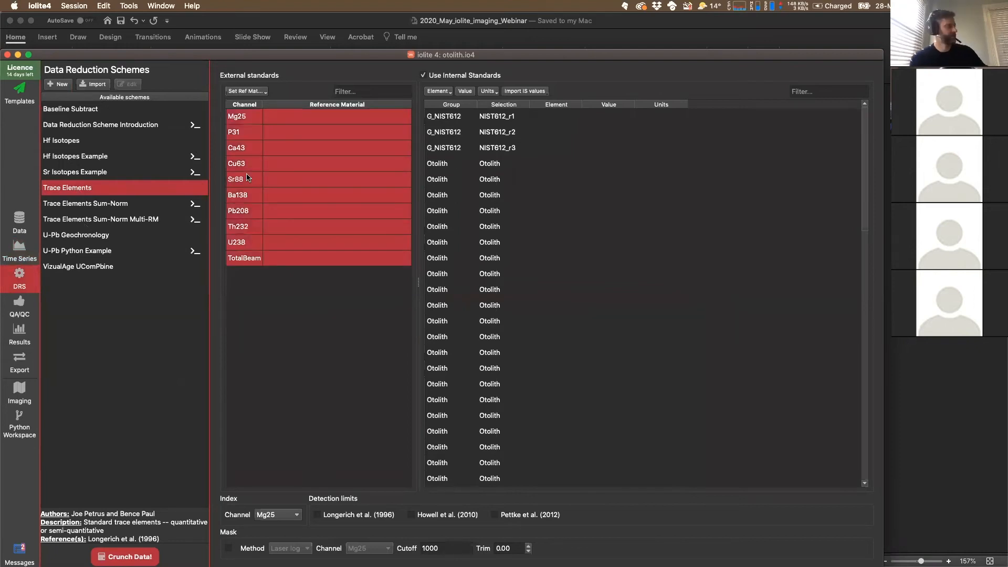
pyautogui.click(257, 92)
pyautogui.click(285, 314)
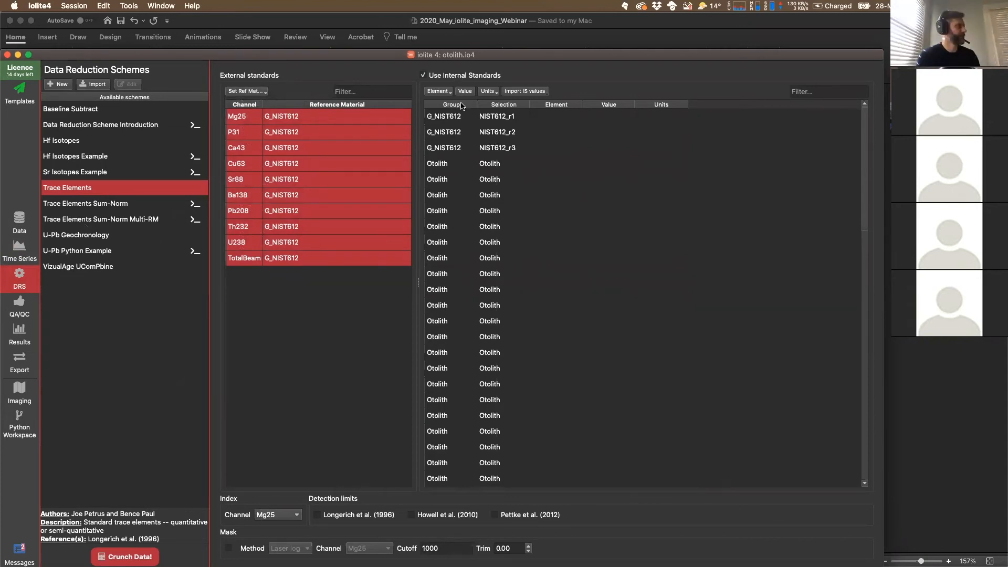
# Use Ca43 as the internal standard element with a value of 40.04 wtpc for all Otolith selections, and crunch the data.
pyautogui.click(445, 92)
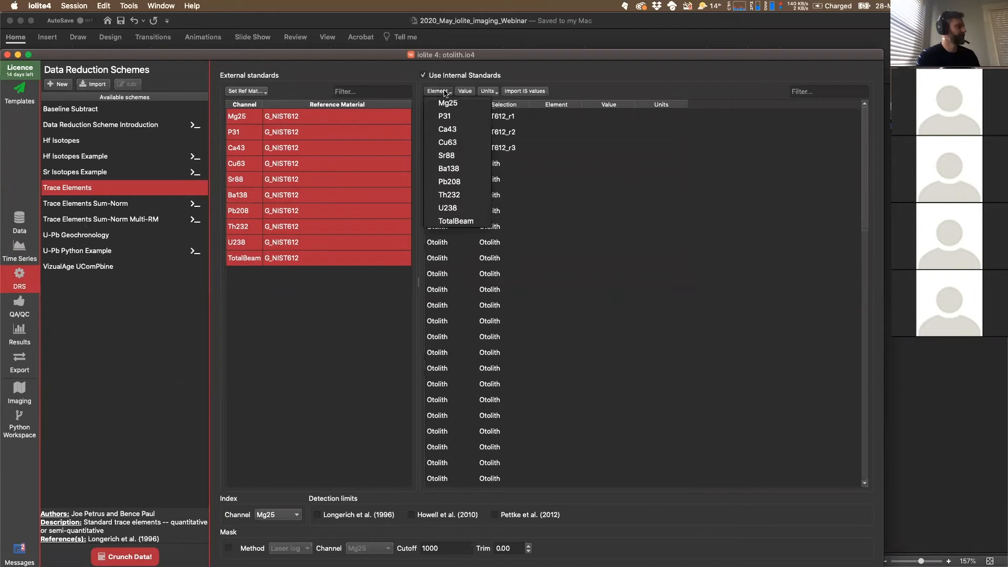
pyautogui.click(448, 136)
pyautogui.click(454, 163)
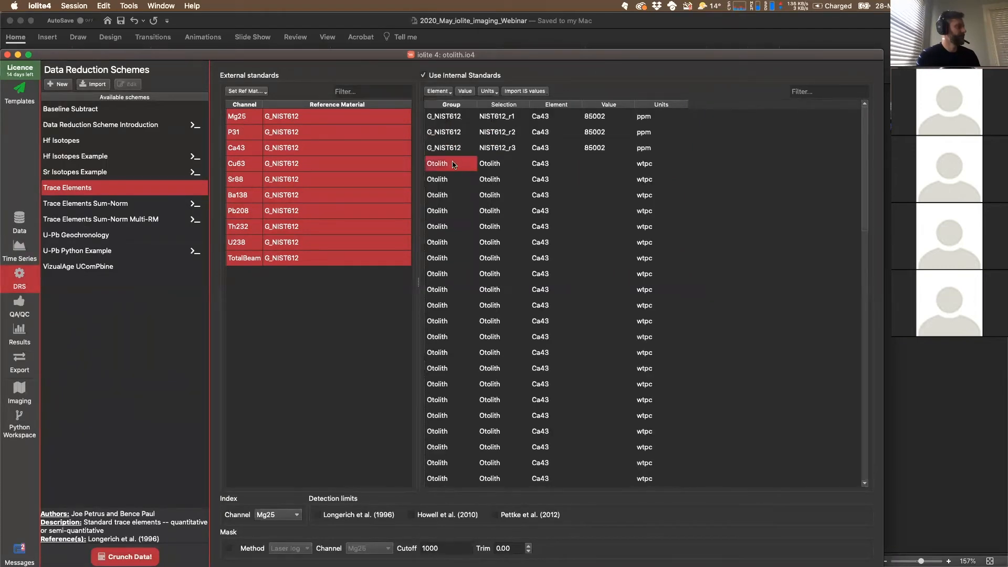
pyautogui.scroll(-15, 522, 387)
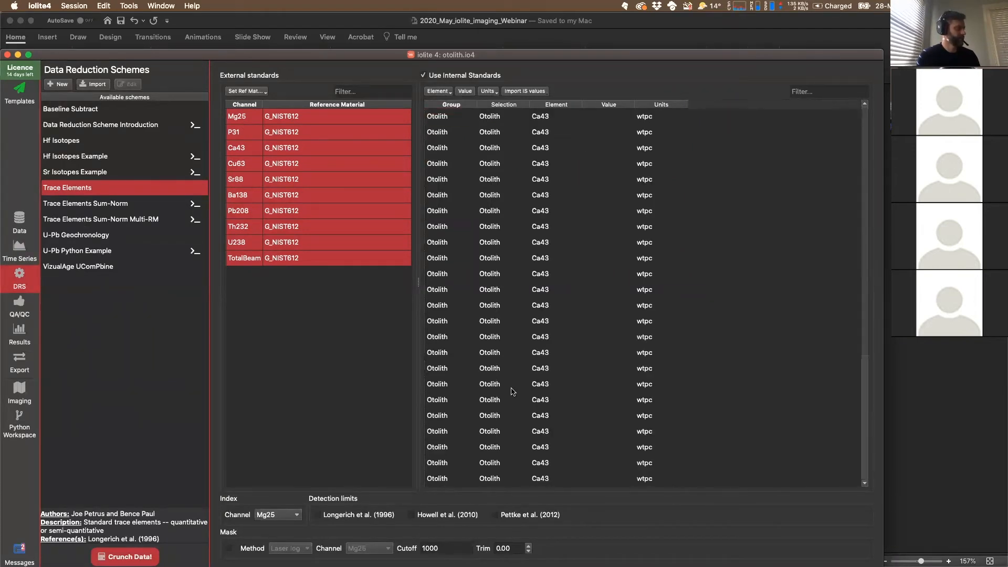
pyautogui.keyDown('shift'); pyautogui.click(546, 478); pyautogui.keyUp('shift')
pyautogui.keyDown('shift'); pyautogui.click(652, 479); pyautogui.keyUp('shift')
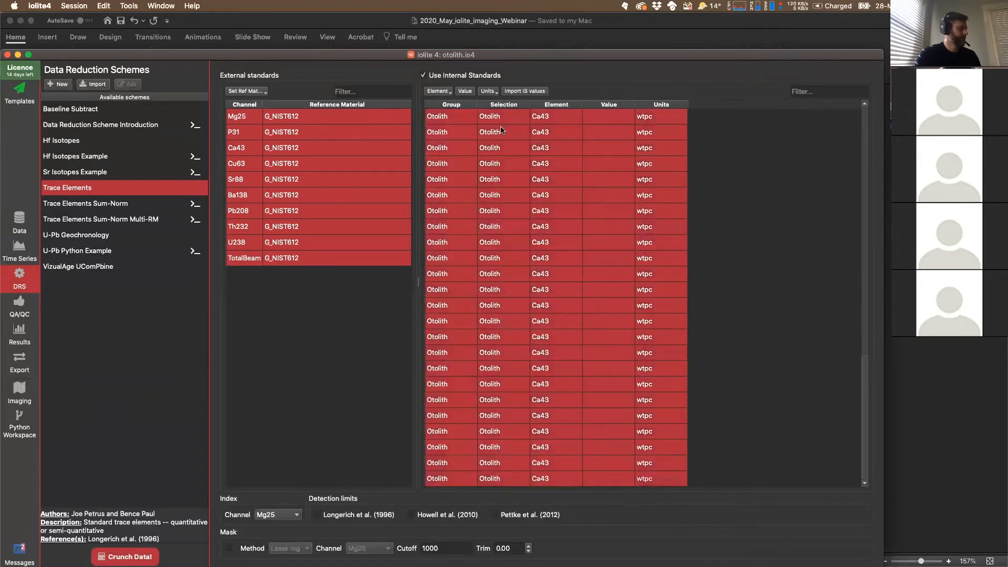
pyautogui.click(465, 92)
pyautogui.write('40.04')
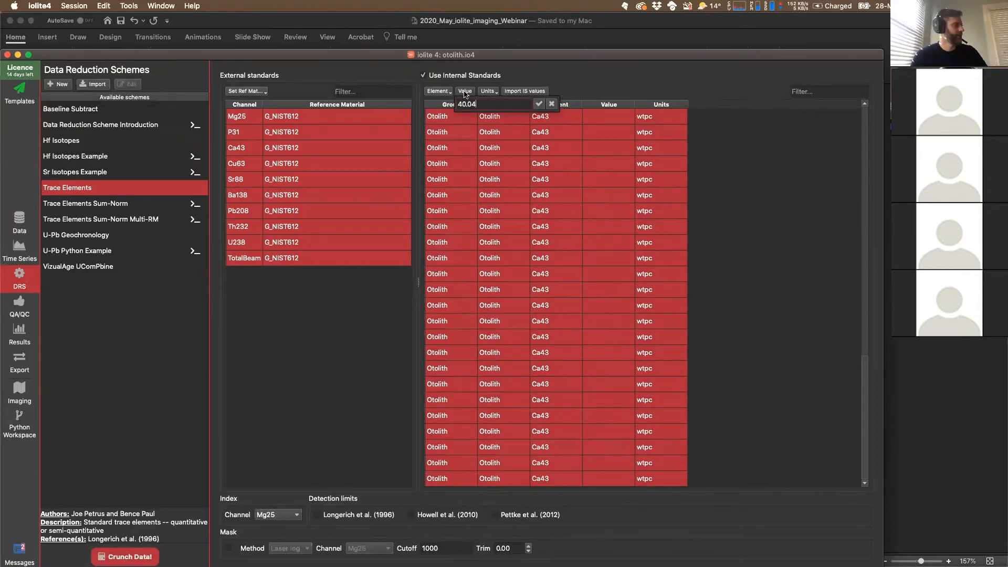
pyautogui.press('Return')
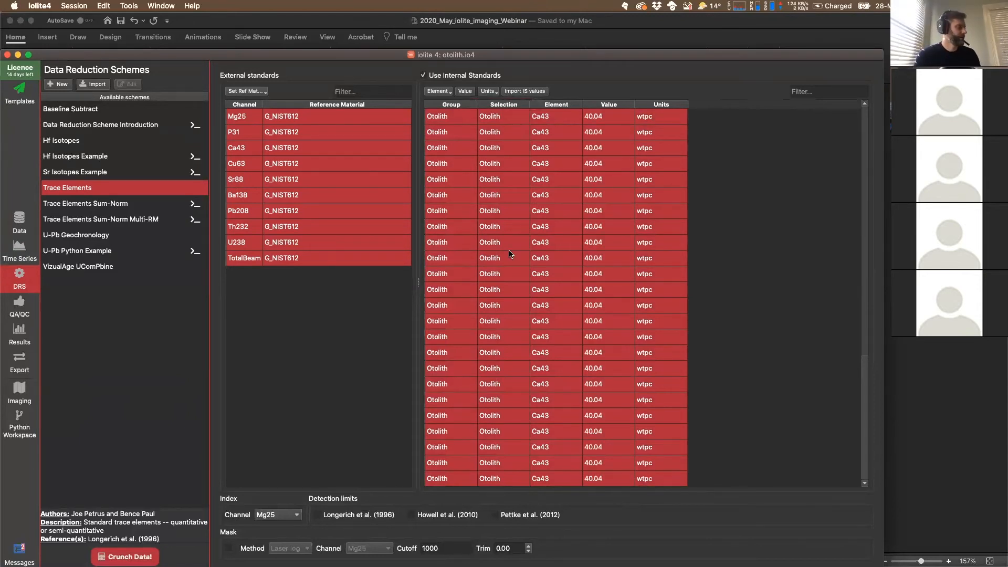
pyautogui.scroll(2, 524, 267)
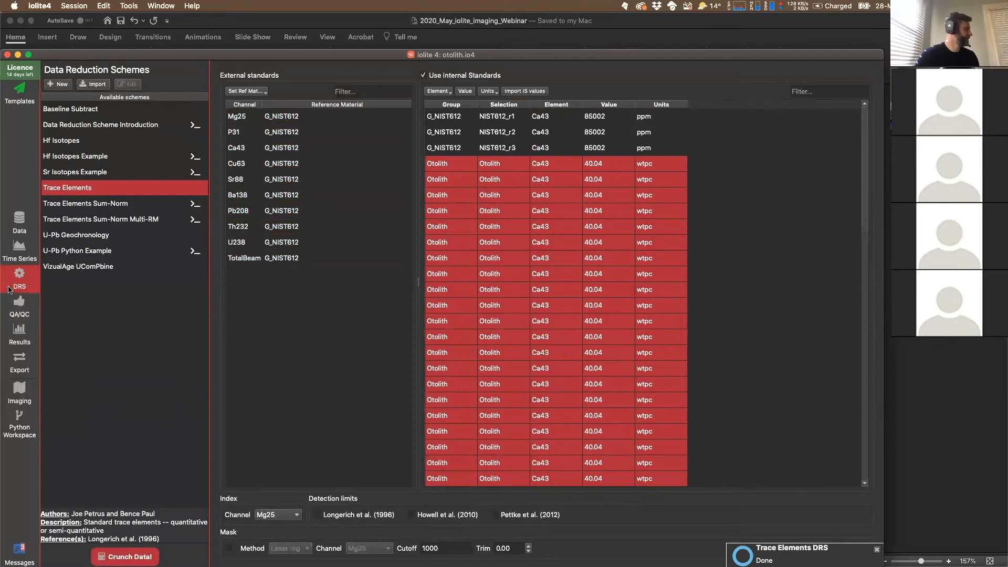
# Create CellSpace images of all output channels for the Otolith group and lower their size setting to about half.
pyautogui.click(9, 397)
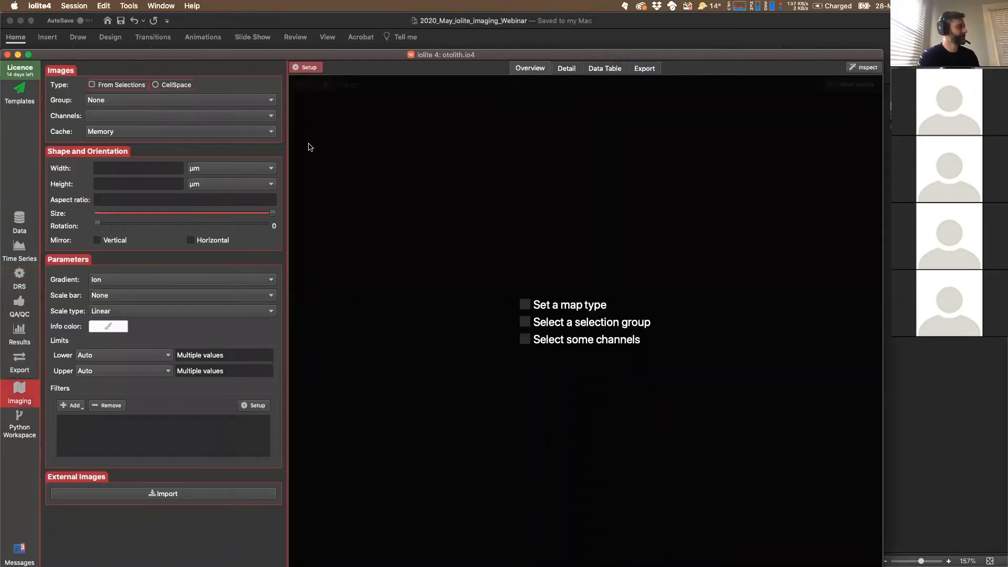
pyautogui.click(176, 86)
pyautogui.click(156, 101)
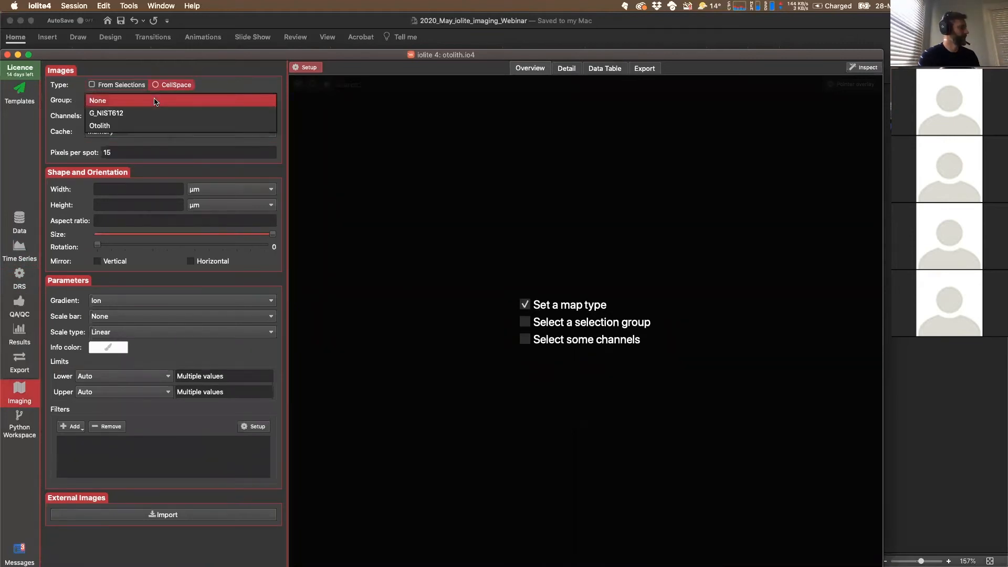
pyautogui.click(148, 125)
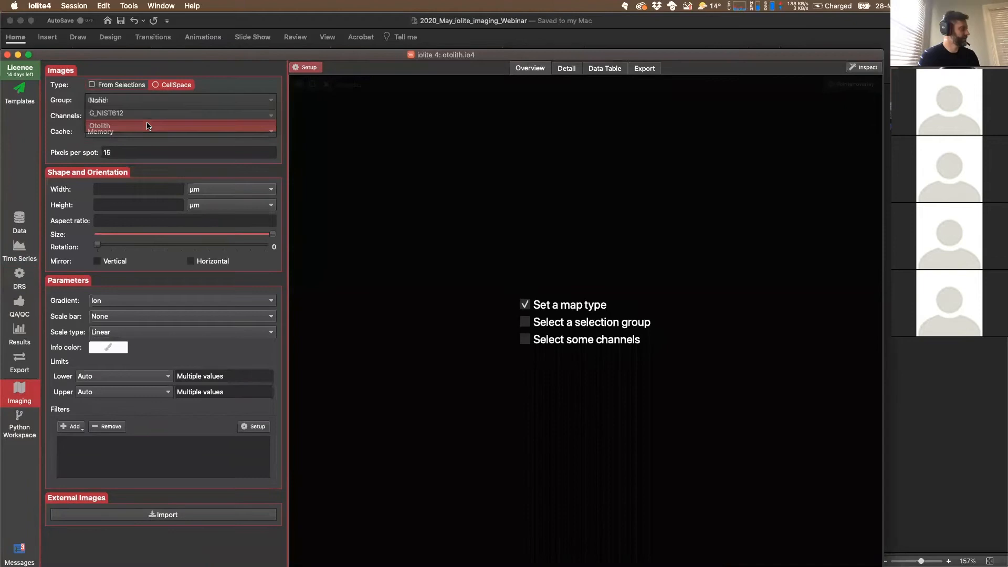
pyautogui.click(174, 115)
pyautogui.moveTo(251, 167)
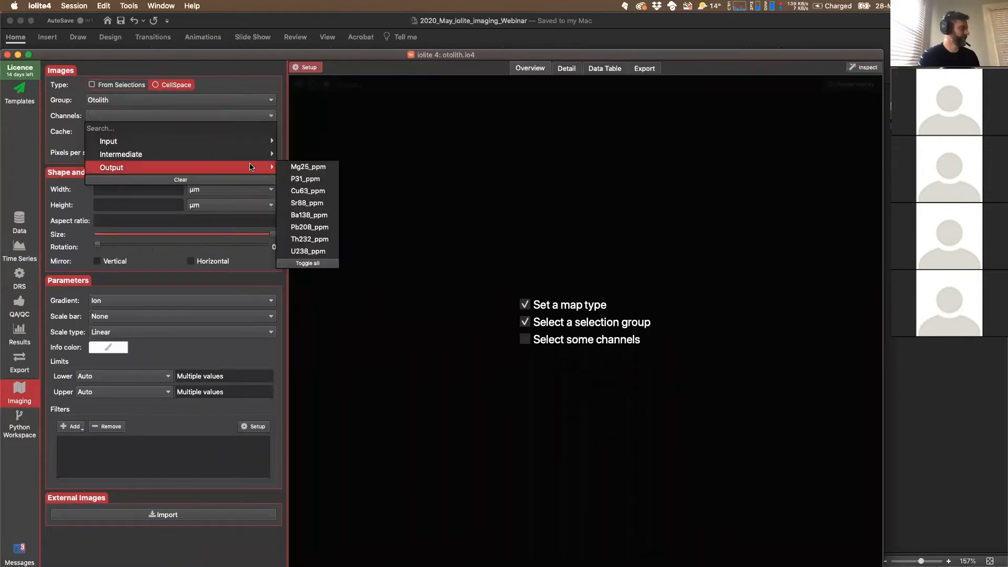
pyautogui.click(308, 262)
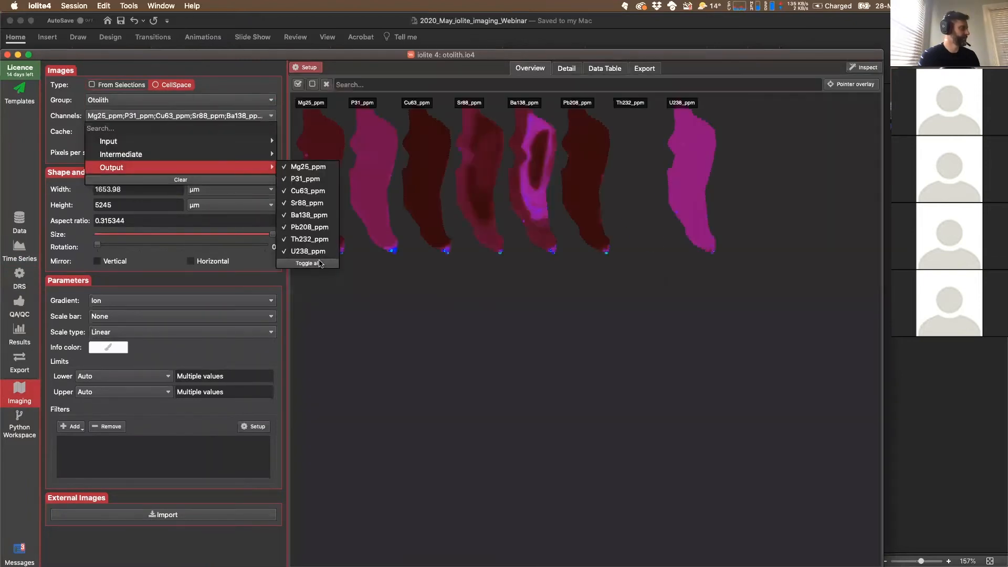
pyautogui.click(499, 309)
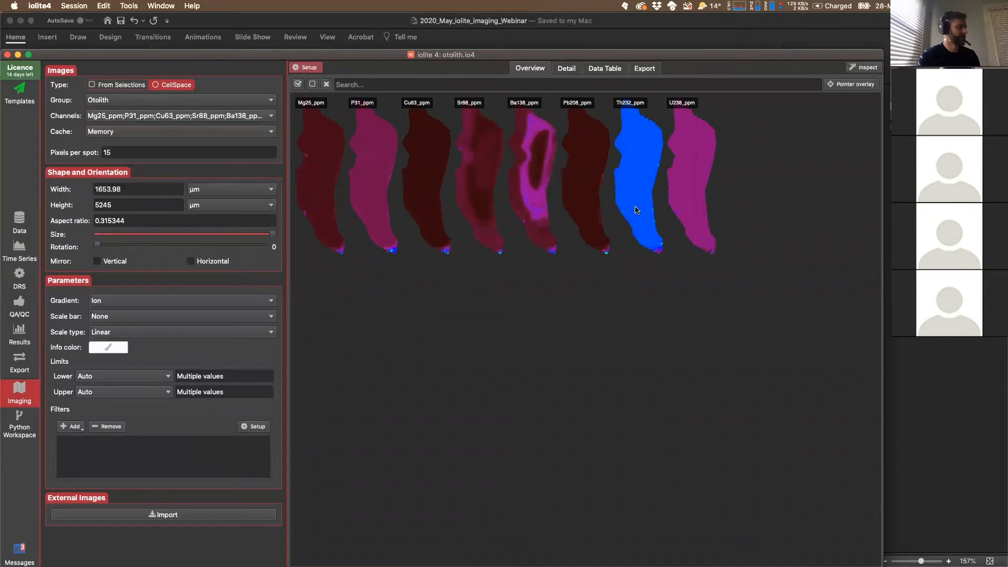
pyautogui.moveTo(268, 236); pyautogui.dragTo(178, 237)
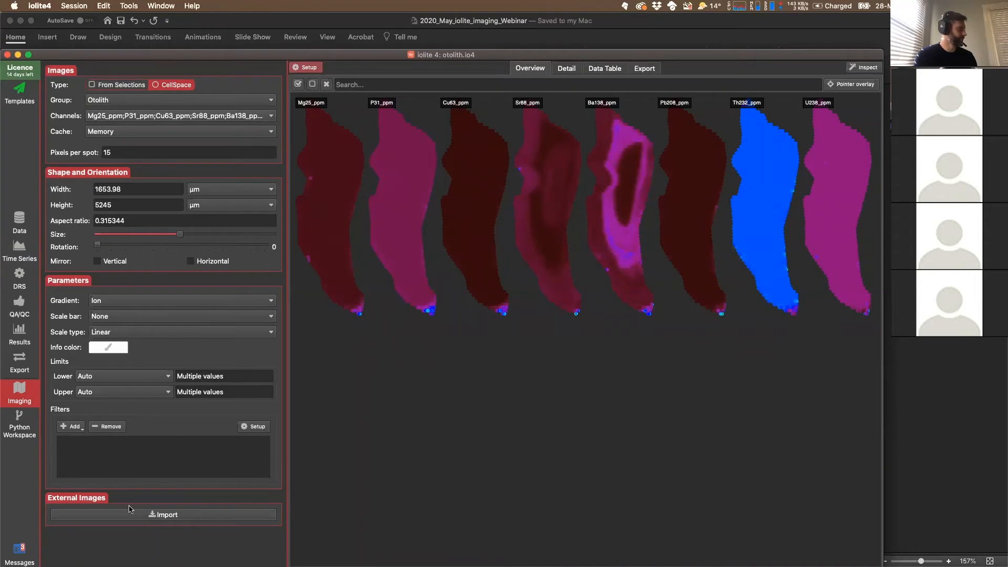
# Import OtolithTEImage_MAPPED.png as an external image and choose Sr88_ppm as the channel it is aligned to.
pyautogui.click(135, 520)
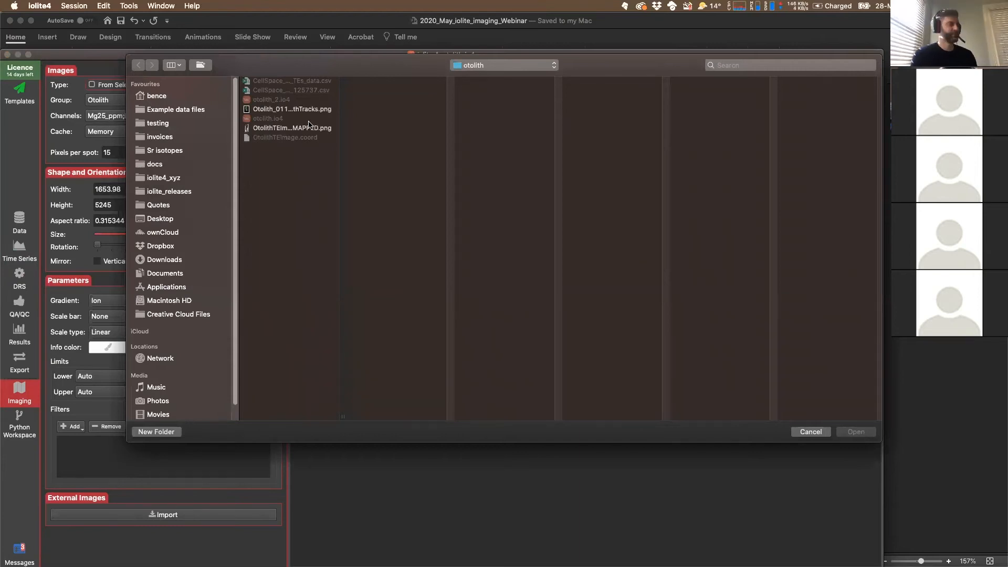
pyautogui.click(304, 131)
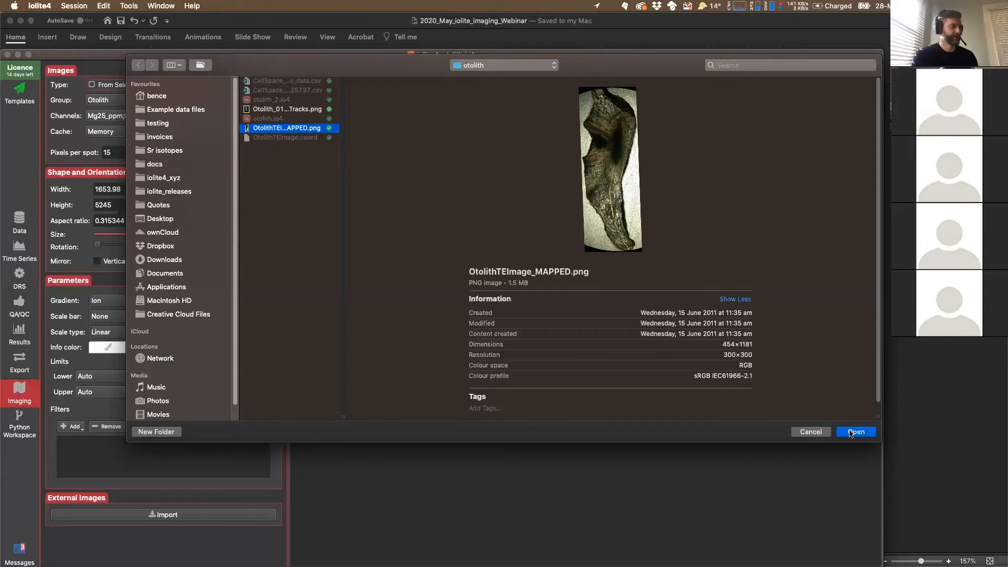
pyautogui.click(855, 431)
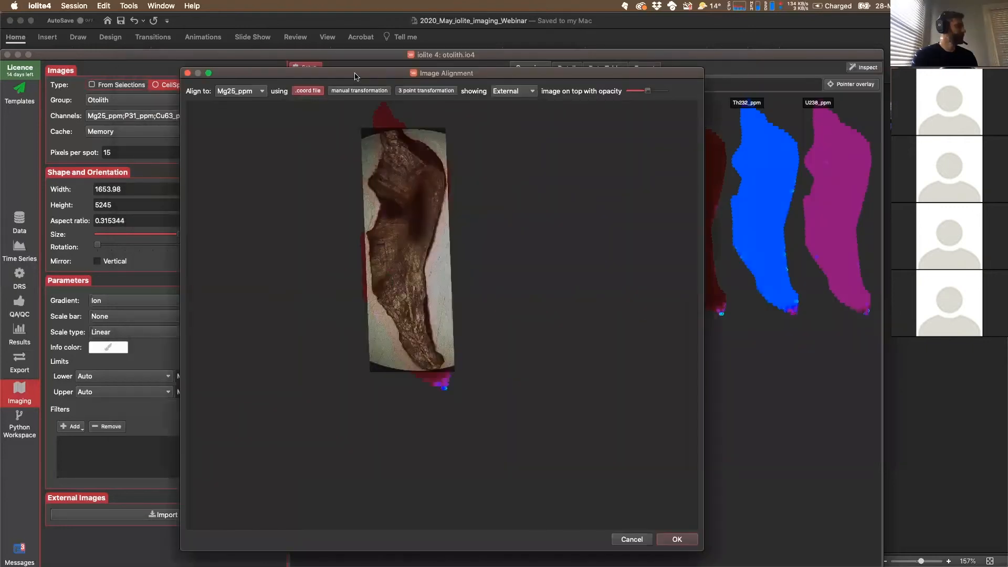
pyautogui.moveTo(354, 76); pyautogui.dragTo(369, 51)
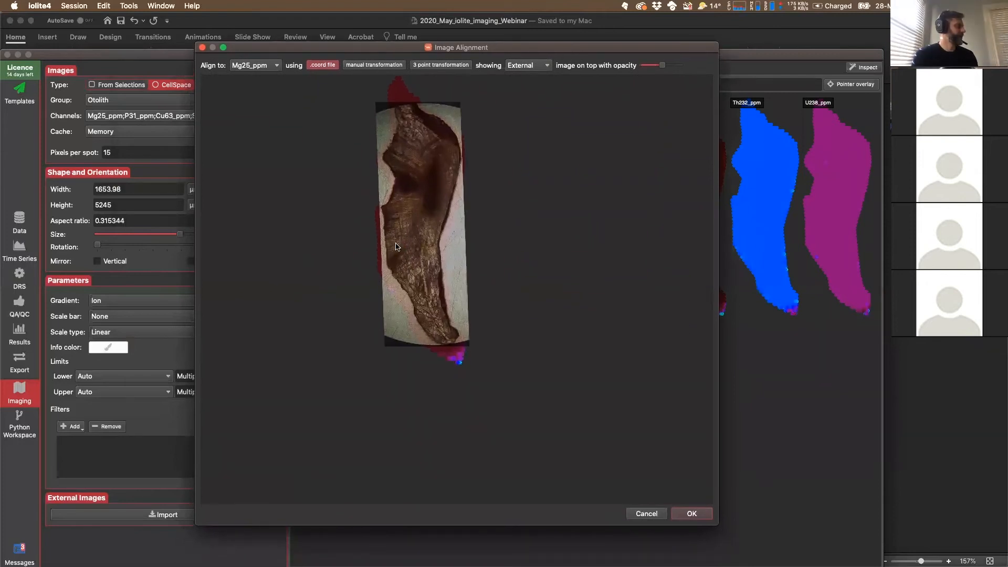
pyautogui.click(276, 65)
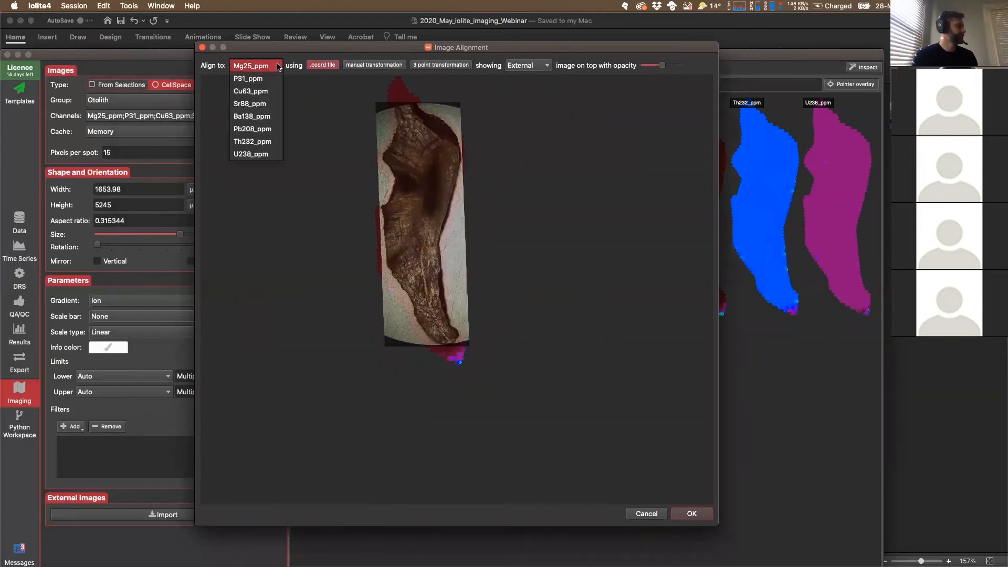
pyautogui.click(262, 105)
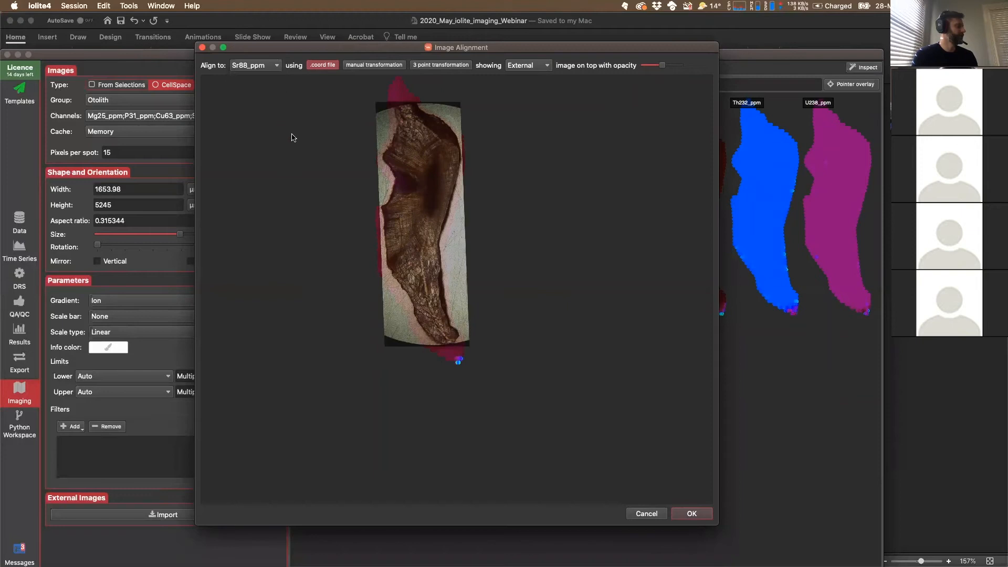
# Compare the external image with the Sr88 map at full and zero opacity, then leave its opacity at about a quarter.
pyautogui.moveTo(663, 68)
pyautogui.mouseDown()
pyautogui.moveTo(640, 69)
pyautogui.moveTo(678, 69)
pyautogui.mouseUp()
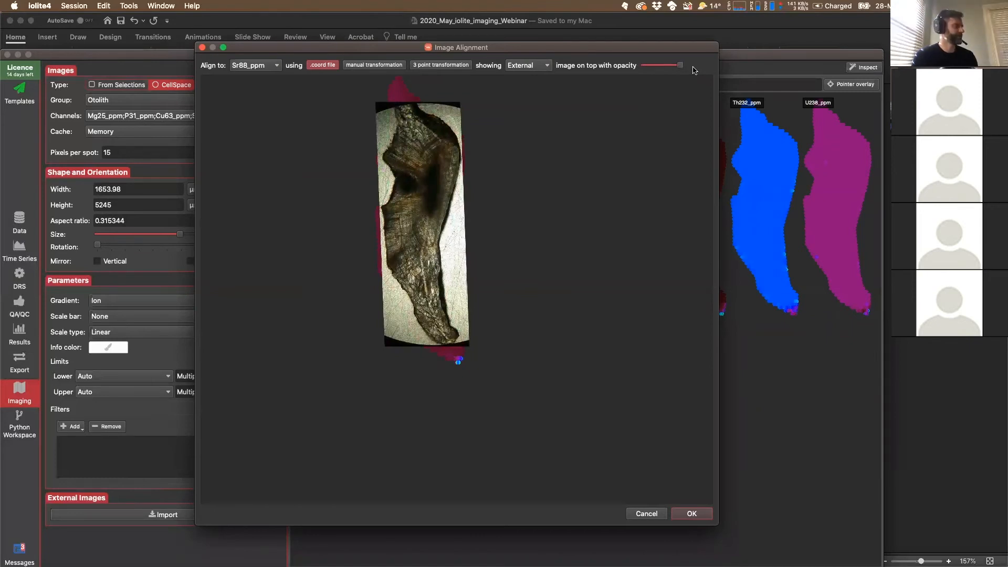
pyautogui.moveTo(679, 66); pyautogui.dragTo(627, 71)
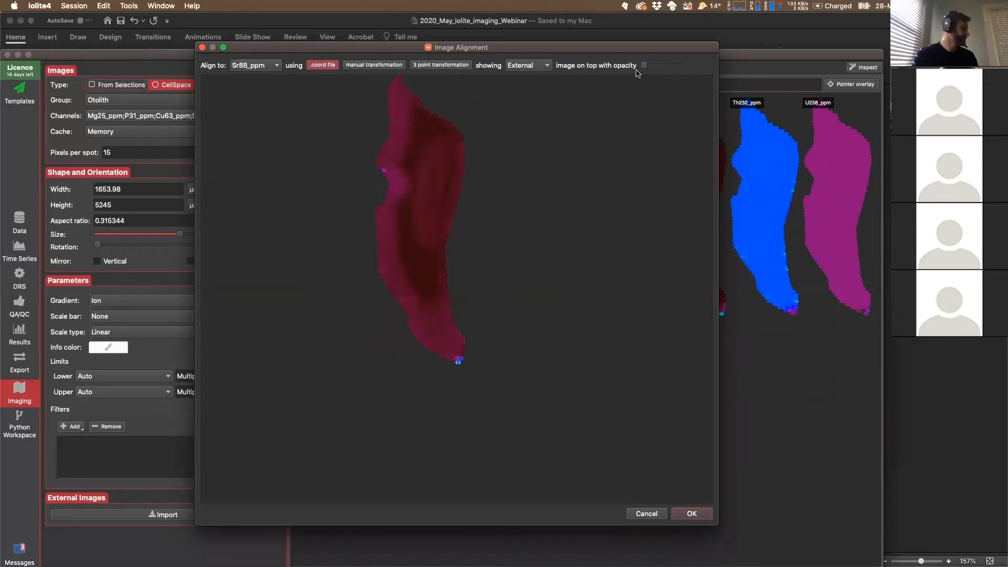
pyautogui.moveTo(641, 66); pyautogui.dragTo(650, 71)
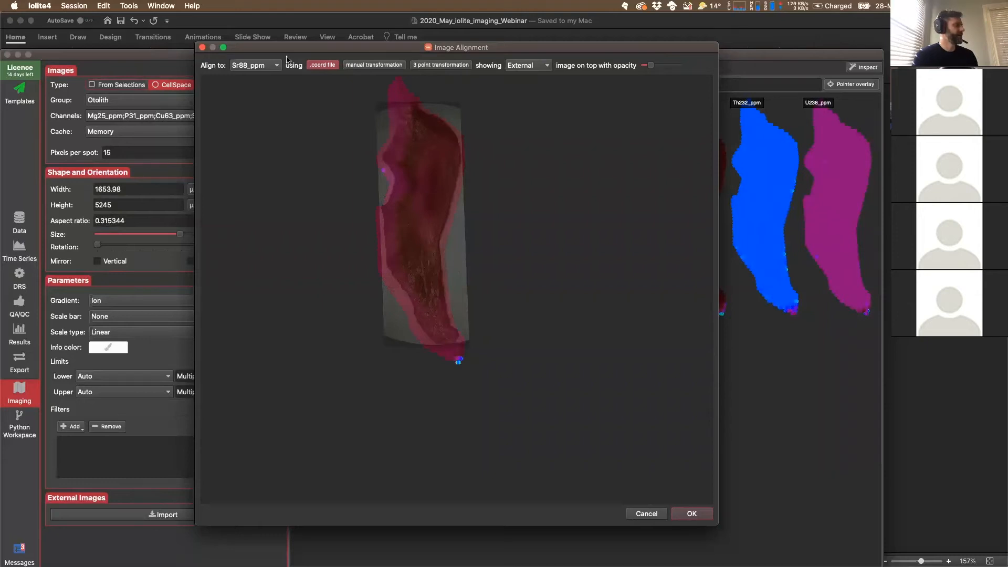
# Try a manual transformation of the external image, scaling it to 0.60 in both directions and moving it over the Sr88 map.
pyautogui.click(379, 65)
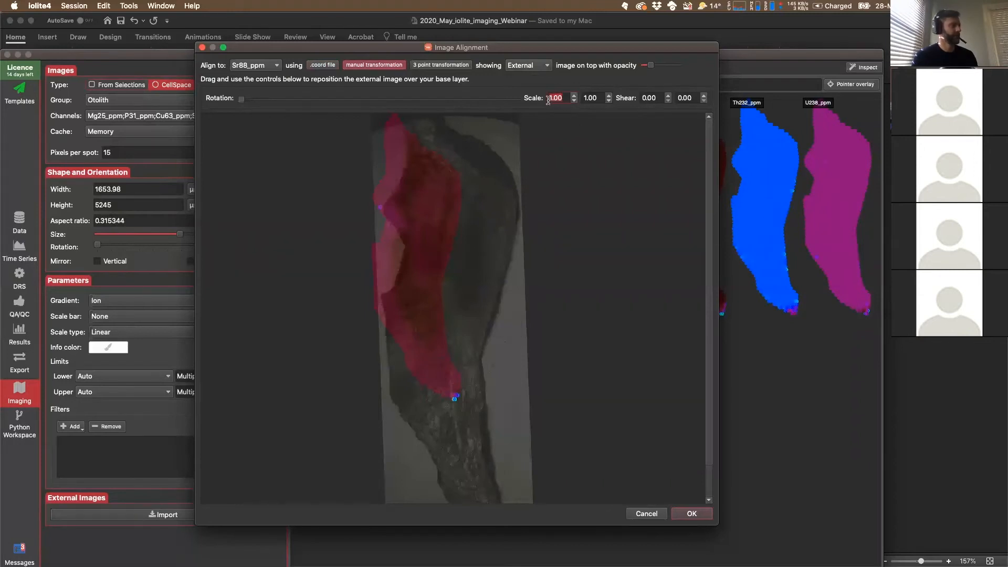
pyautogui.write('0.')
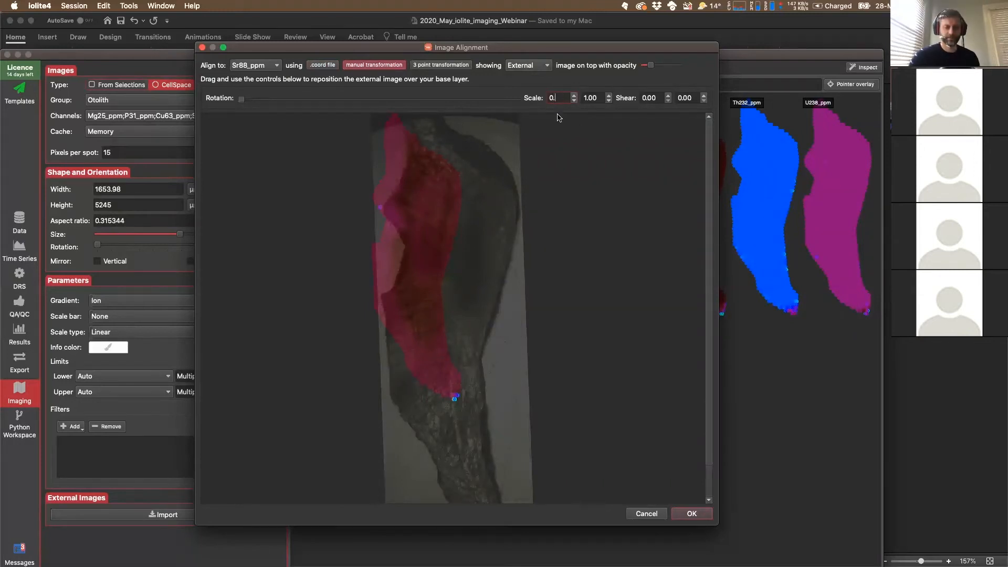
pyautogui.write('60')
pyautogui.click(585, 98)
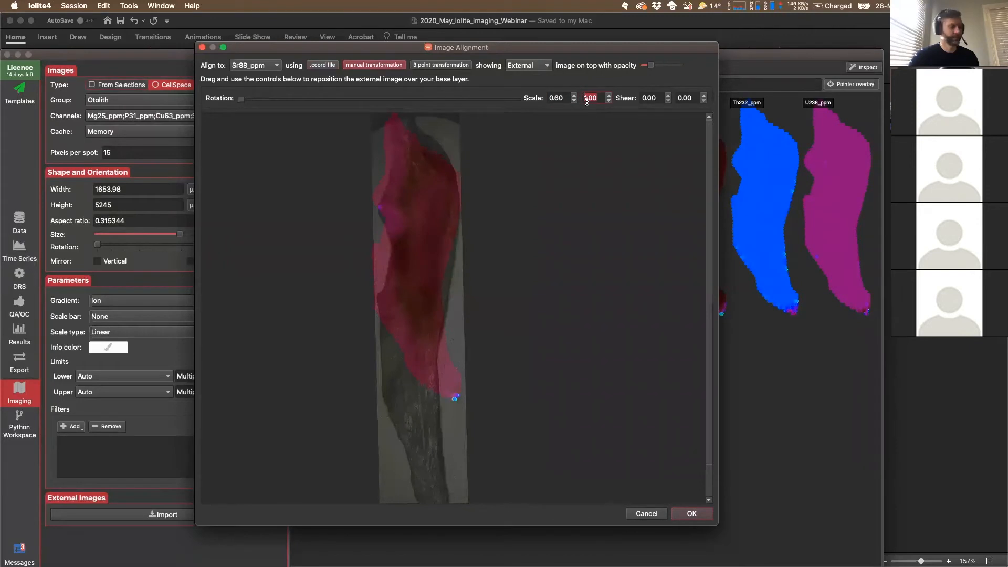
pyautogui.write('0.6')
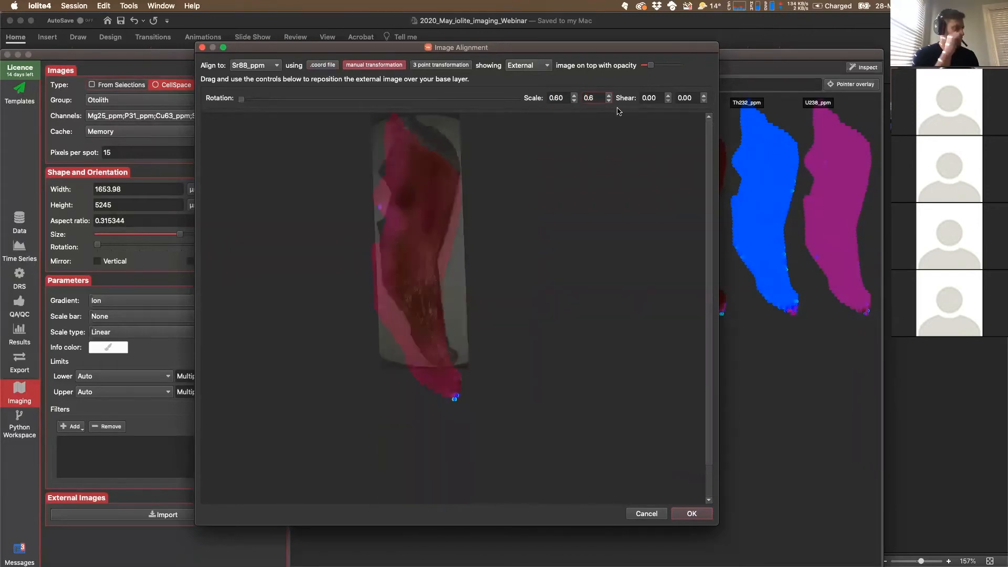
pyautogui.moveTo(449, 134); pyautogui.dragTo(426, 167)
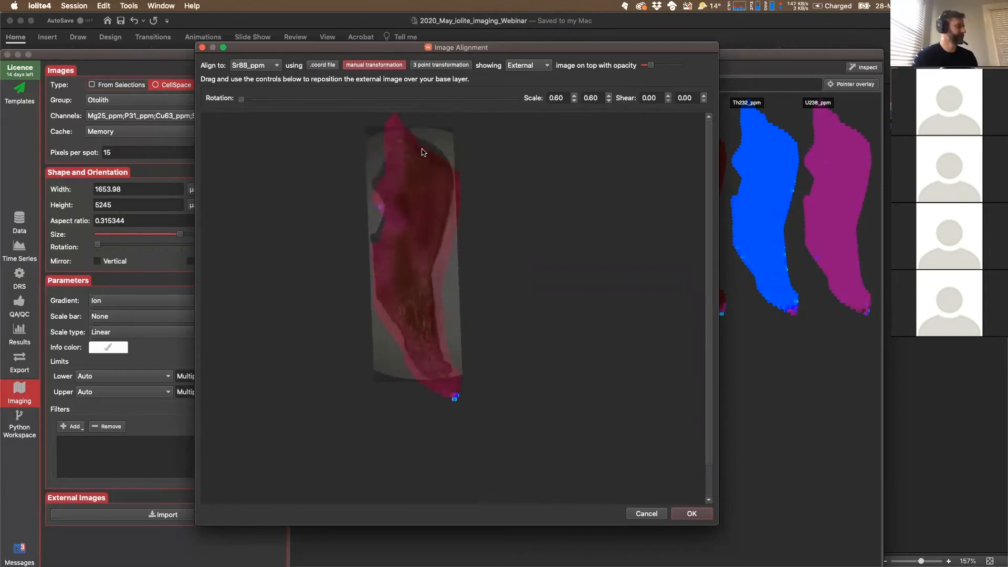
pyautogui.moveTo(240, 101); pyautogui.dragTo(232, 106)
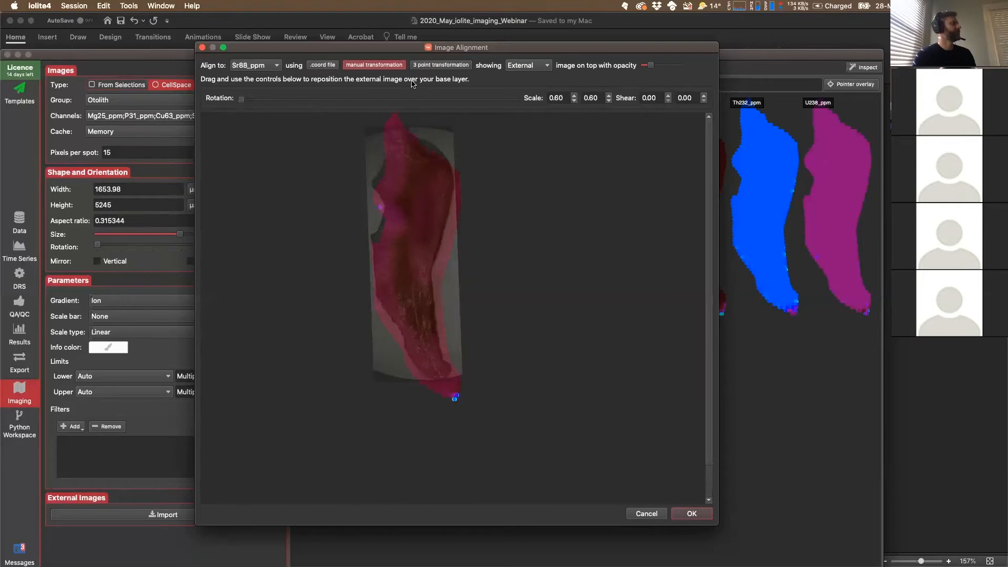
# Try the 3 point transformation, marking Point 1 at the otolith's upper tip in both the Sr88 map and the external image.
pyautogui.click(451, 67)
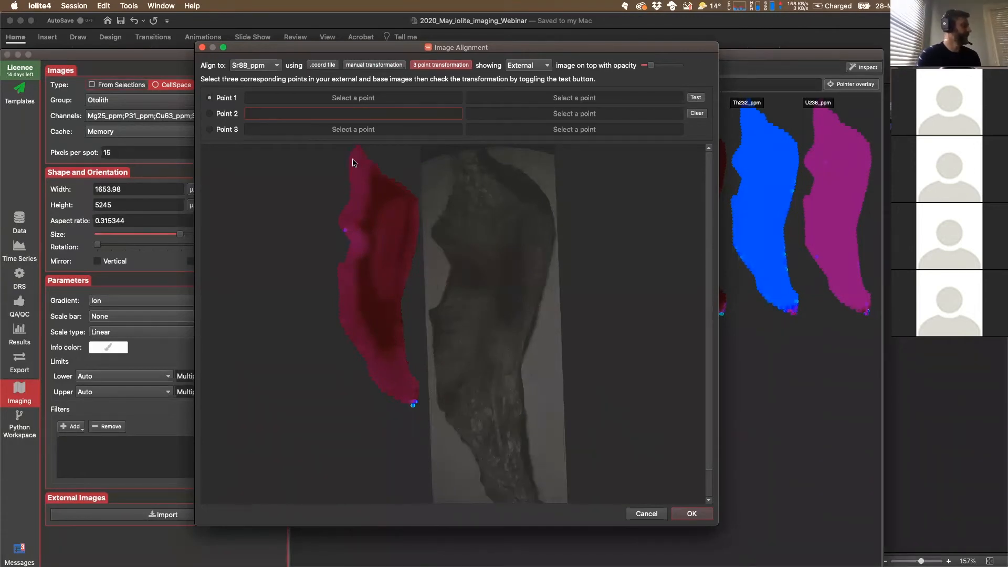
pyautogui.click(214, 98)
pyautogui.click(310, 100)
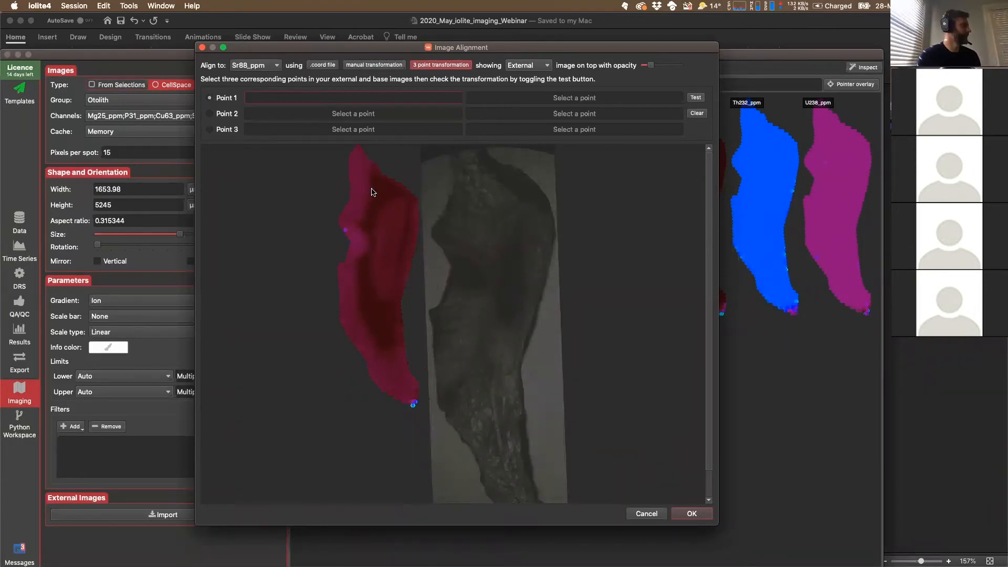
pyautogui.click(360, 164)
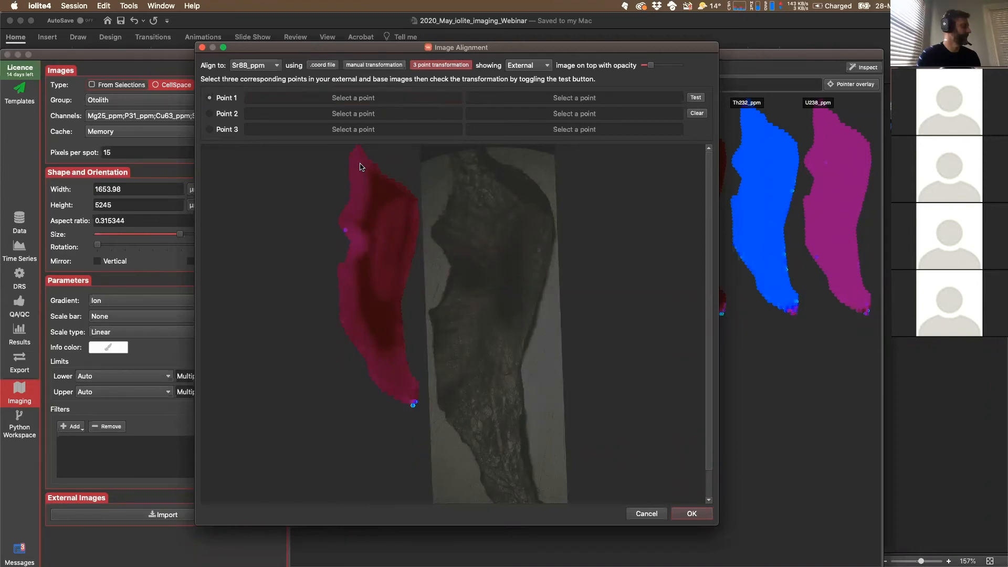
pyautogui.click(465, 153)
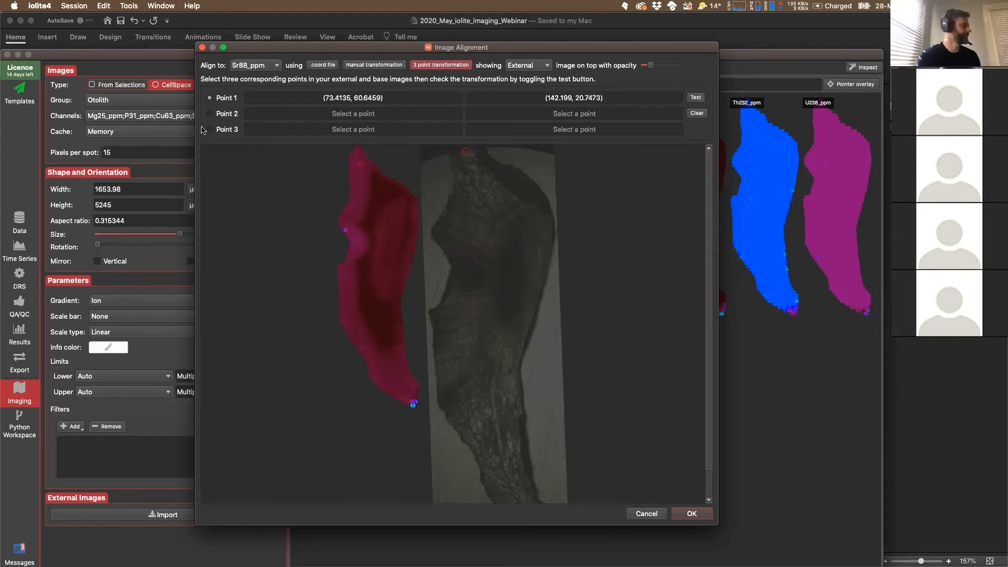
# Mark Point 2 at the notched edge and Point 3 at the lower tip in both images, and test the transformation.
pyautogui.click(212, 113)
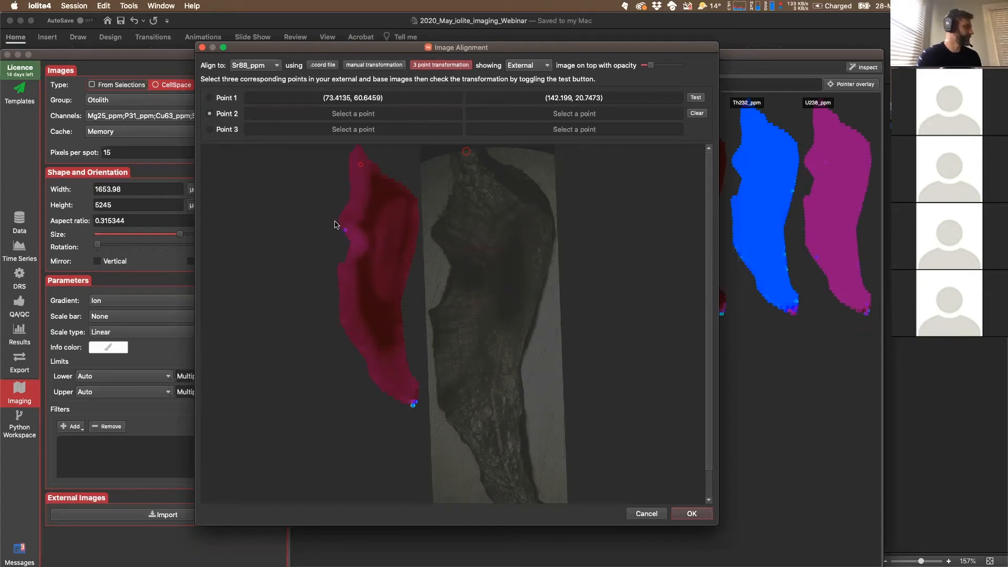
pyautogui.click(338, 225)
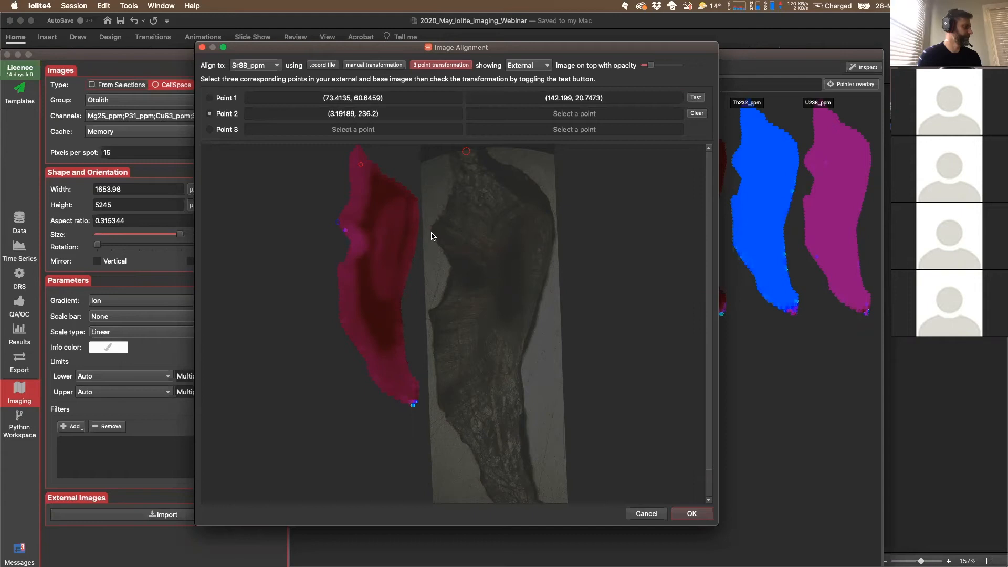
pyautogui.click(432, 234)
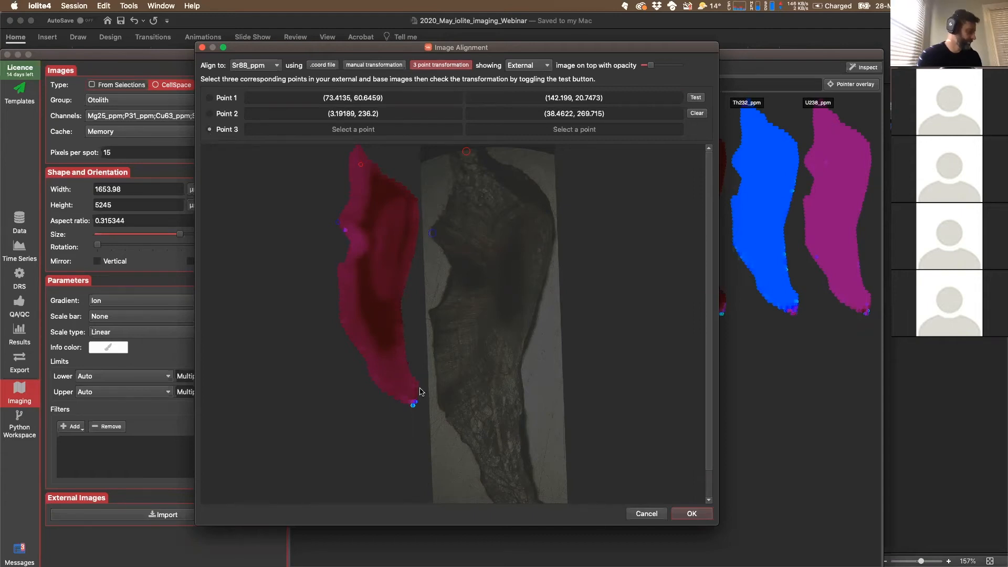
pyautogui.scroll(-2, 519, 397)
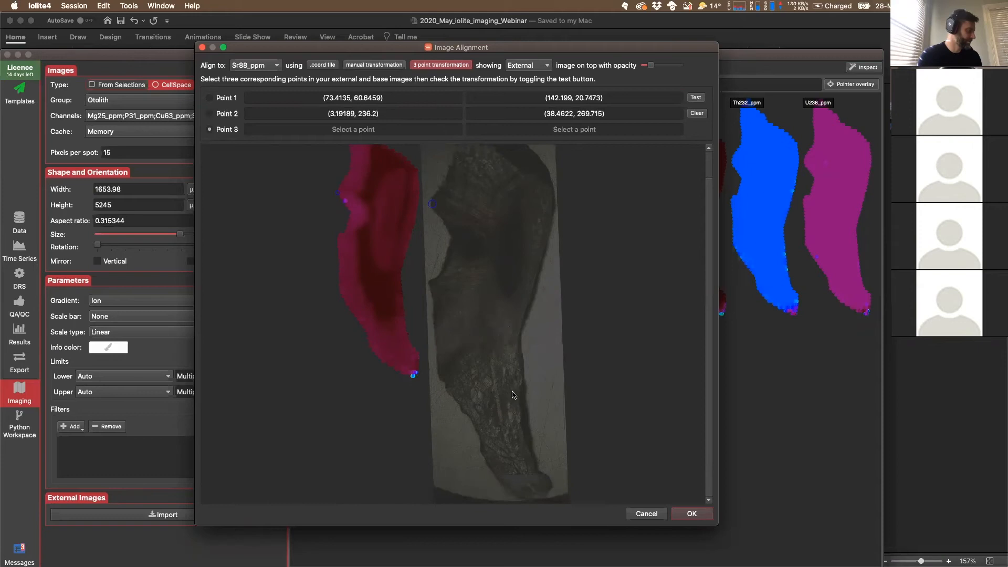
pyautogui.click(419, 359)
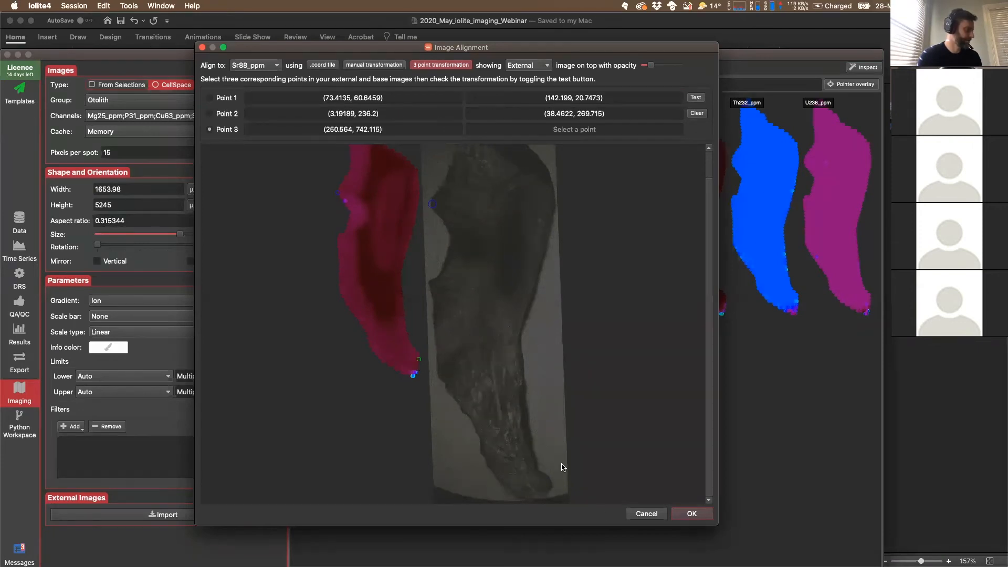
pyautogui.click(552, 489)
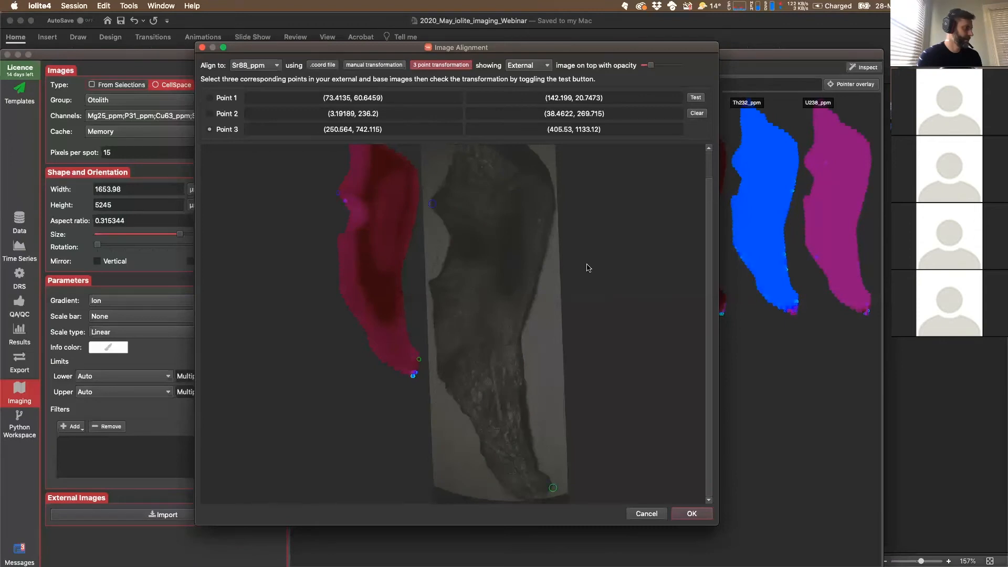
pyautogui.click(695, 98)
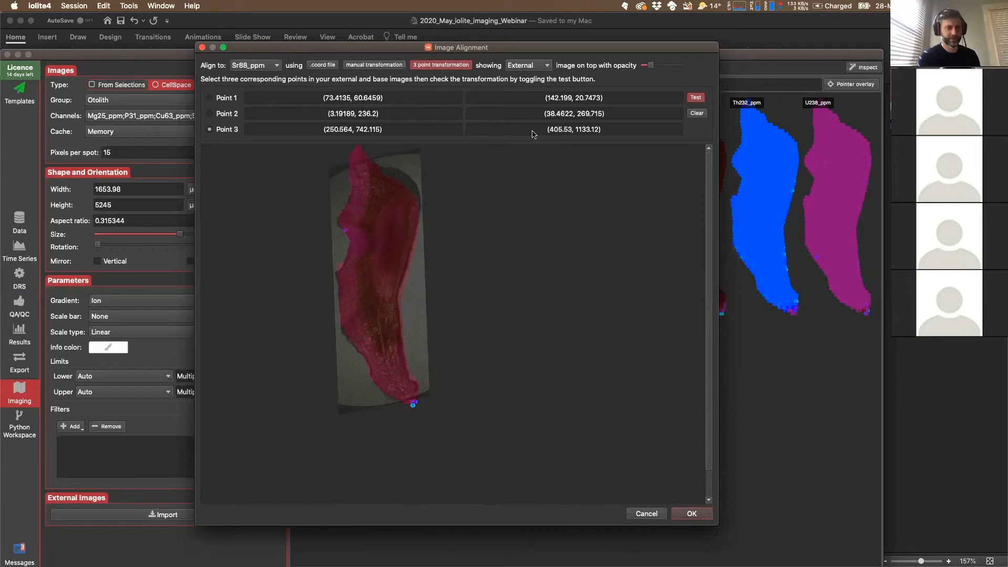
# Align the external image using its .coord file instead, accept the alignment and name the image PhotoMicroGraph.
pyautogui.click(329, 66)
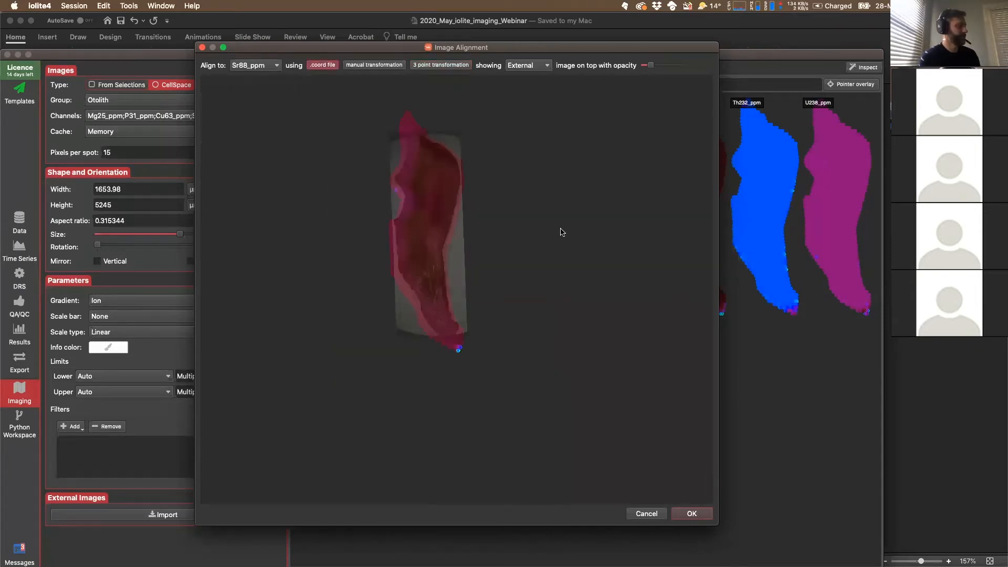
pyautogui.click(691, 514)
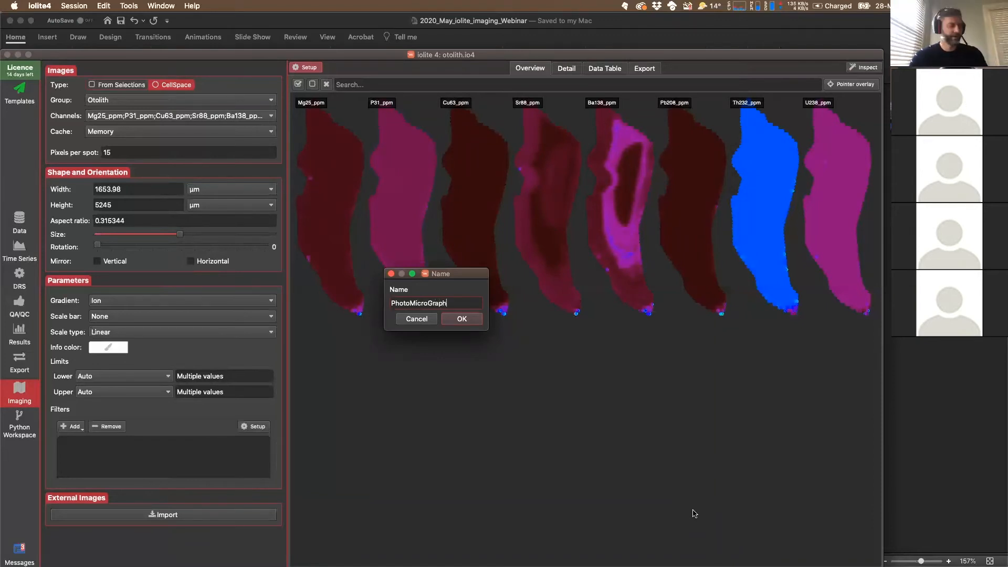
pyautogui.press('Return')
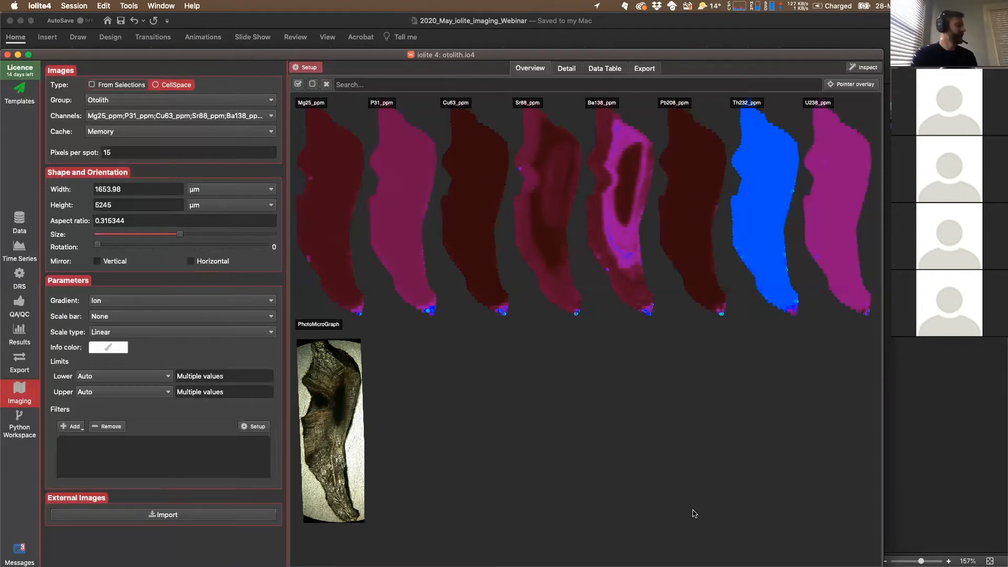
# Try displaying the PhotoMicroGraph image by grayscale pixel intensity, then restore its original photo display.
pyautogui.click(330, 413)
pyautogui.scroll(-1, 218, 428)
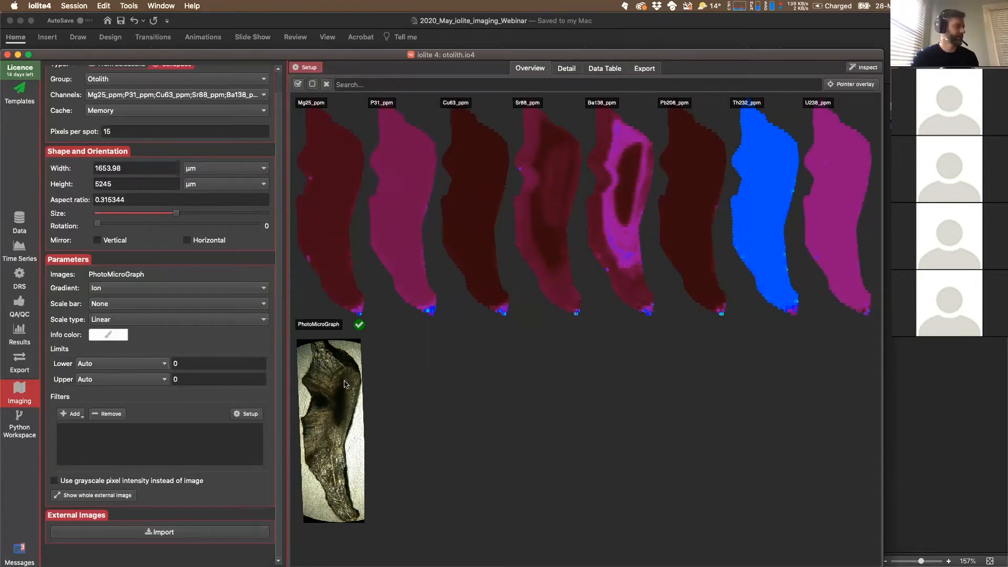
pyautogui.click(125, 480)
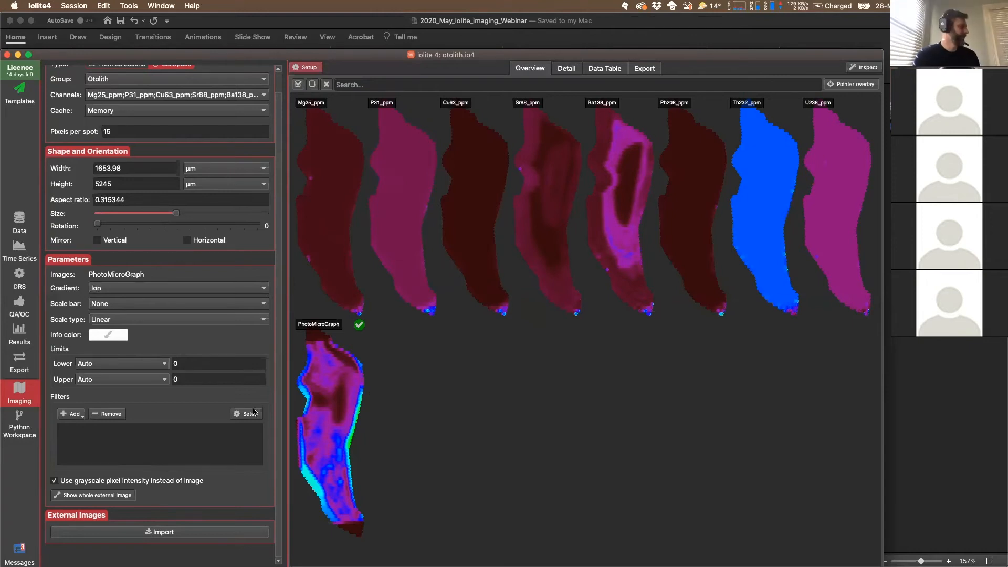
pyautogui.click(161, 481)
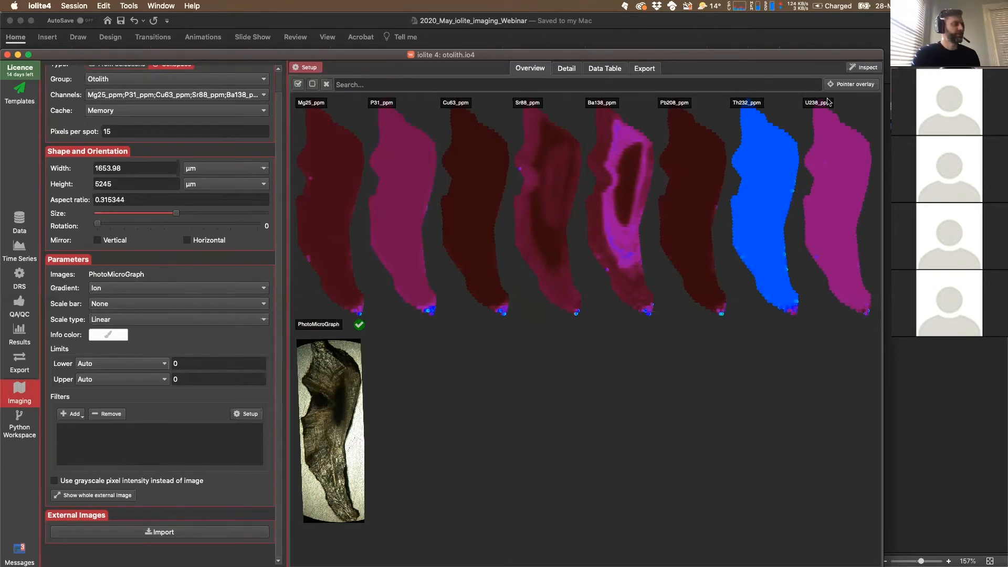
# Turn on the pointer overlay across the element maps and the PhotoMicroGraph image.
pyautogui.click(853, 85)
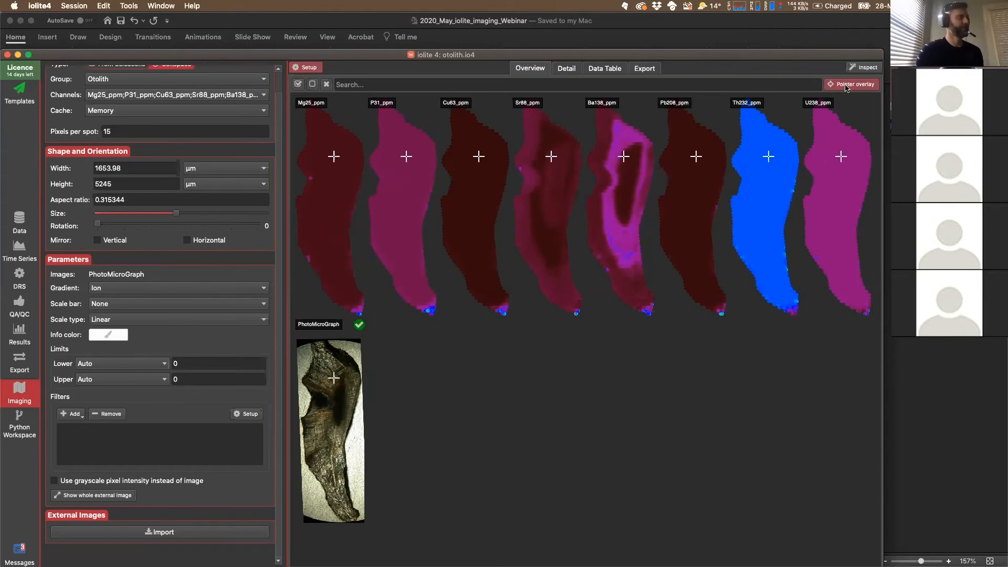
# Switch to the PowerPoint webinar presentation and start the slide show from the Image Parameters slide on limits.
pyautogui.press('super+Tab')
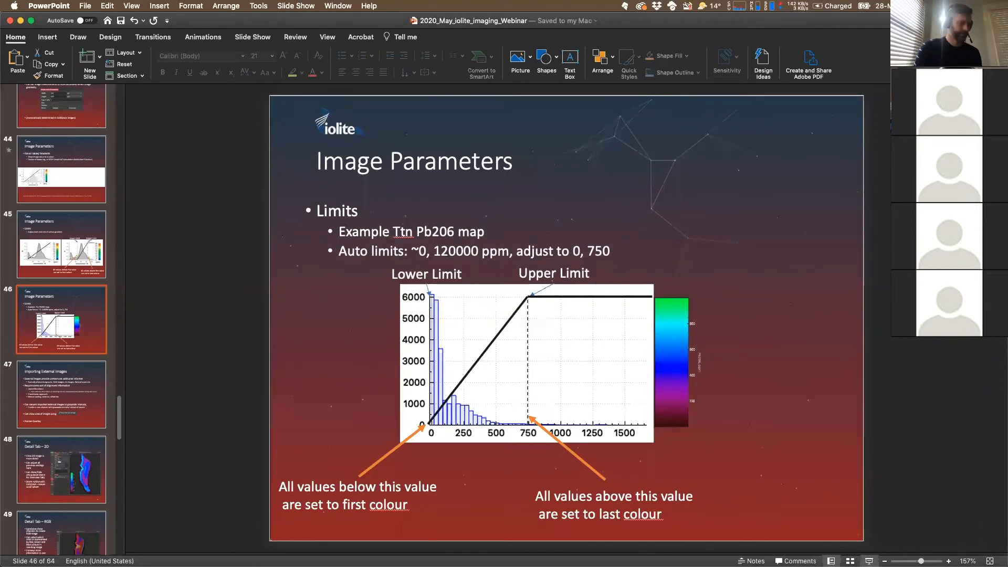
pyautogui.click(868, 561)
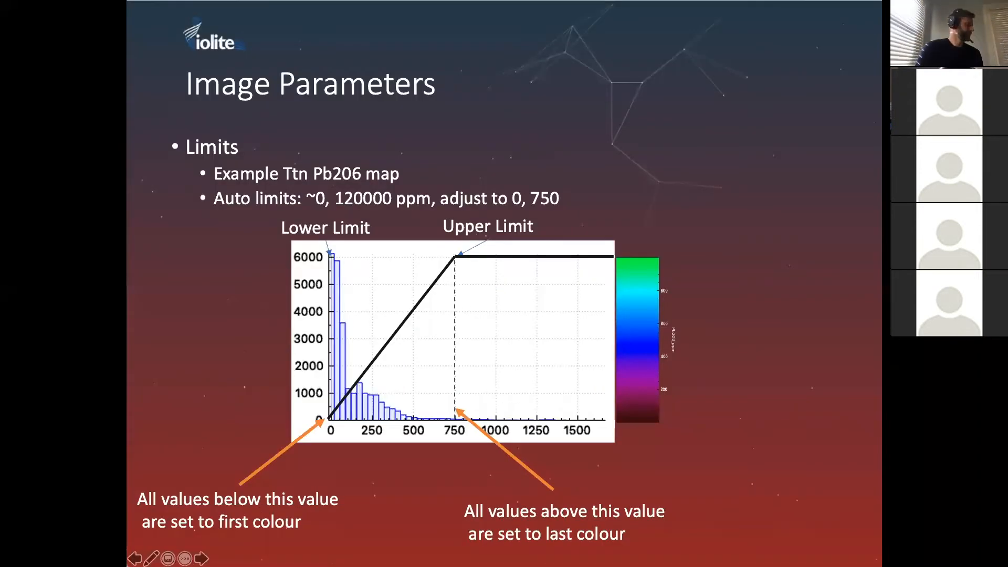
# Advance to the Importing External Images slide, end the slide show, and view the whole external PhotoMicroGraph image in iolite before closing it.
pyautogui.press('Right')
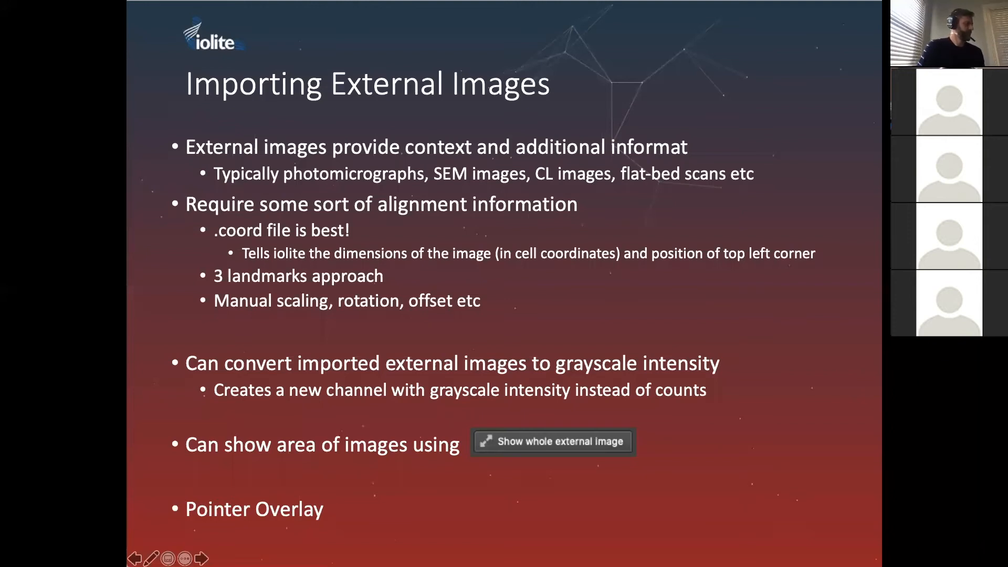
pyautogui.press('Escape')
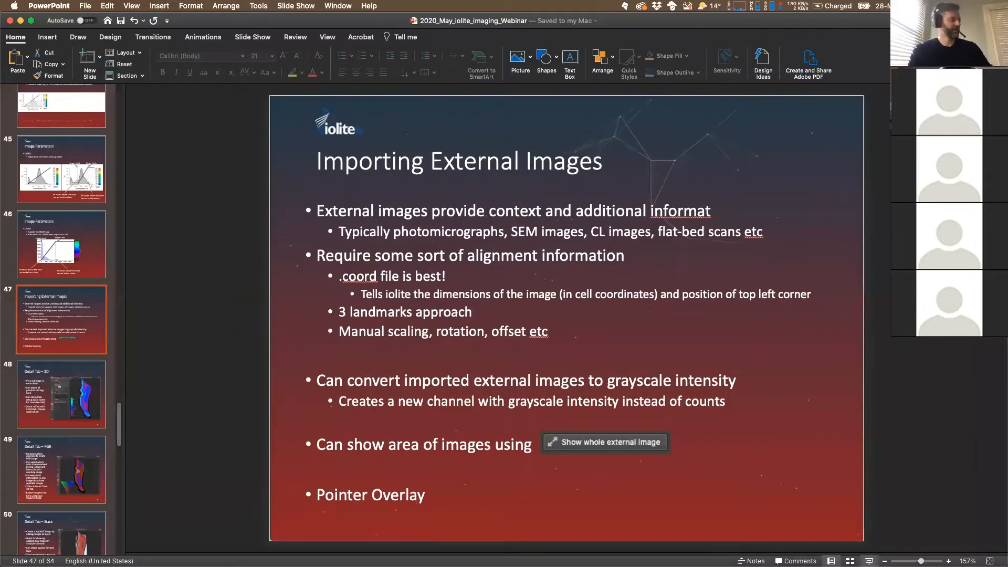
pyautogui.press('super+Tab')
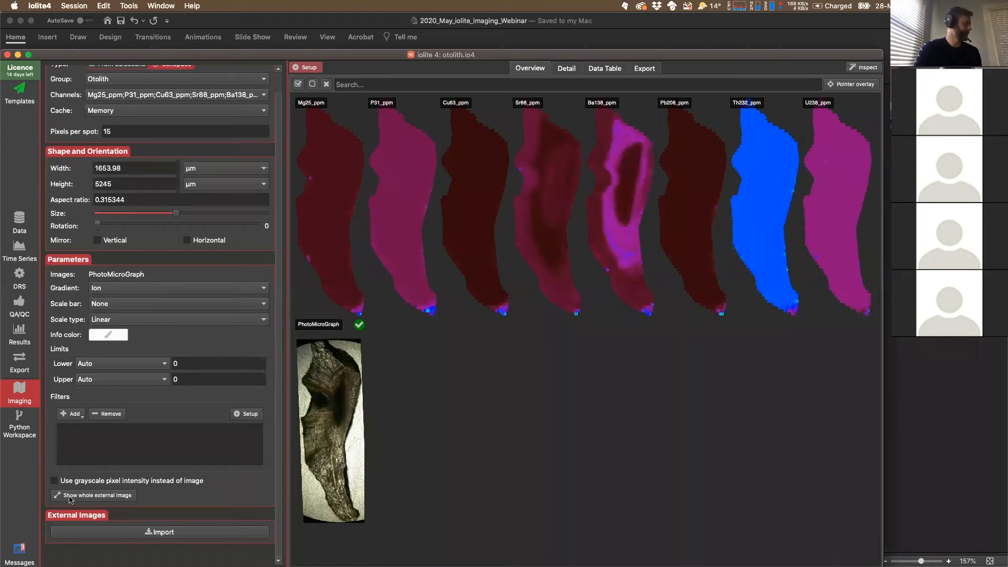
pyautogui.click(98, 497)
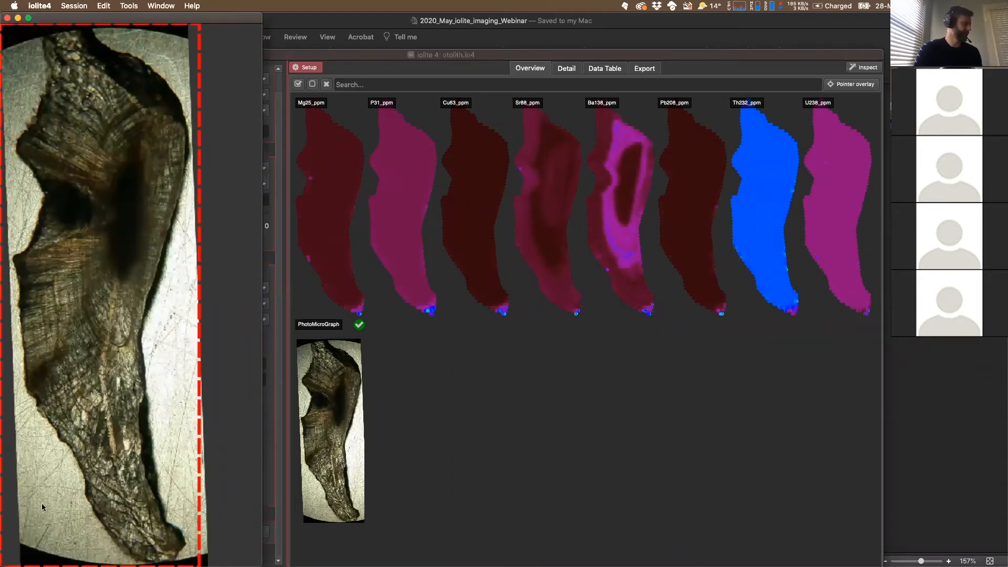
pyautogui.click(7, 19)
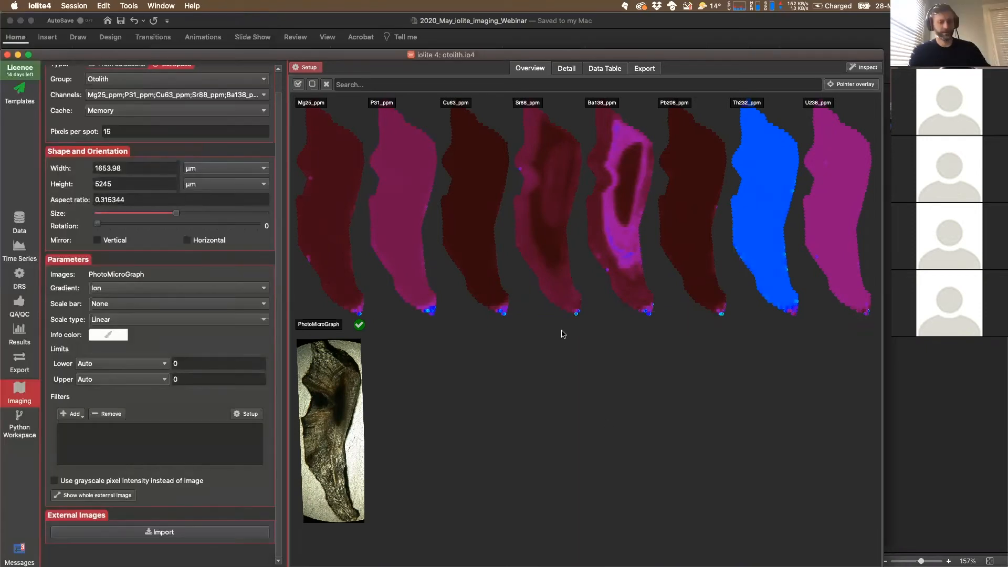
# Switch to PowerPoint and show the Detail Tab – 2D slide.
pyautogui.press('super+Tab')
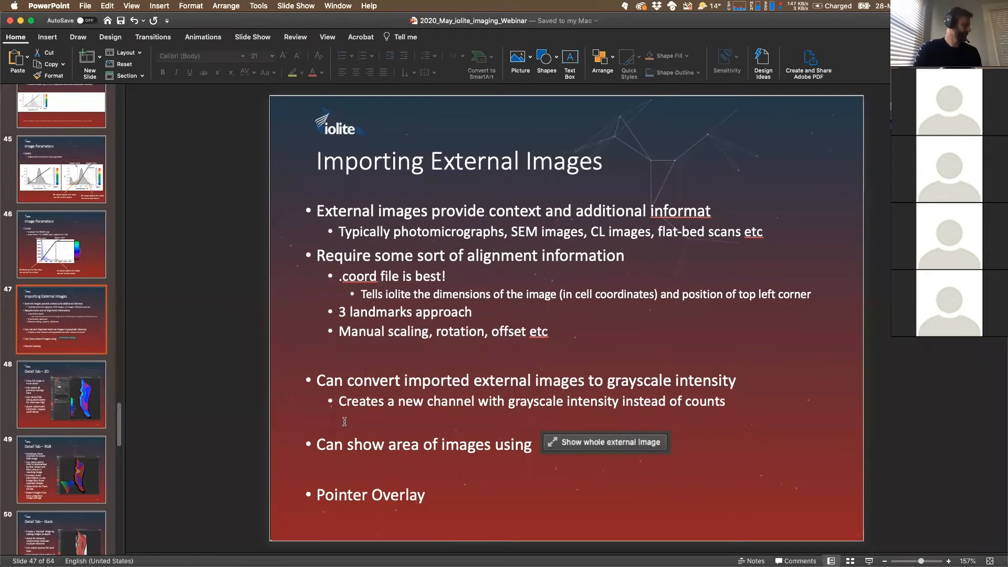
pyautogui.click(60, 385)
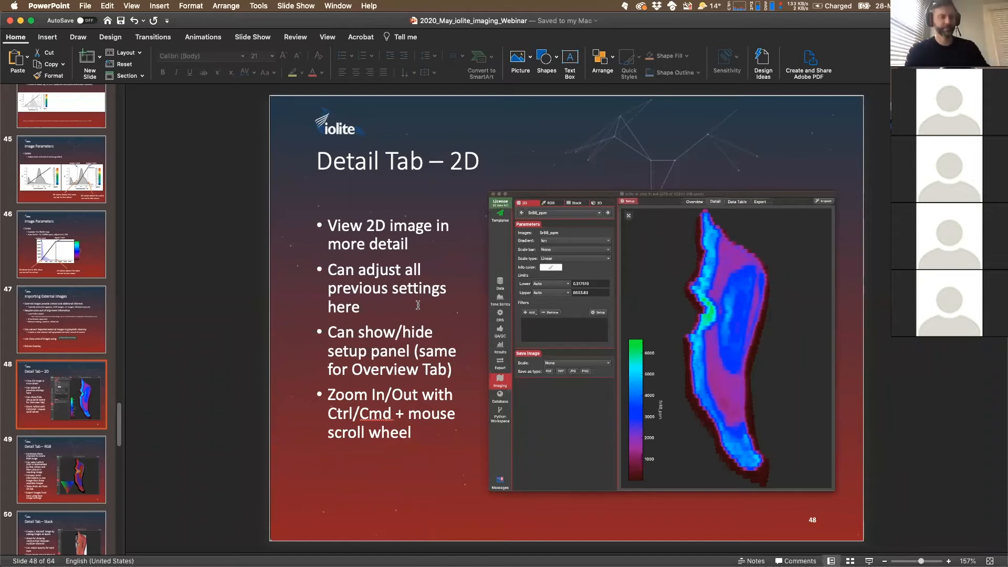
# Switch to iolite, open the Detail view of the images, and hide and restore its setup panel.
pyautogui.press('super+Tab')
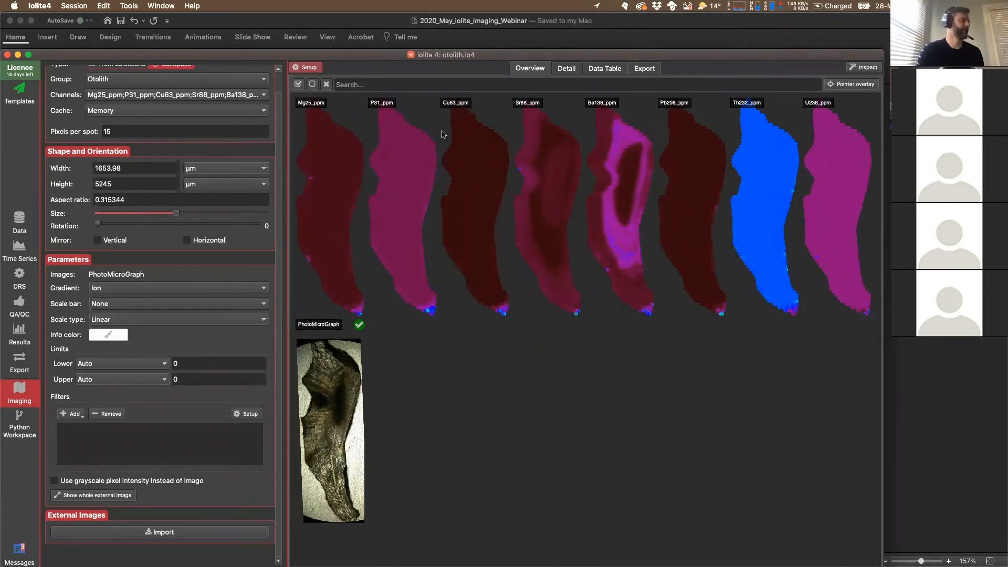
pyautogui.click(566, 69)
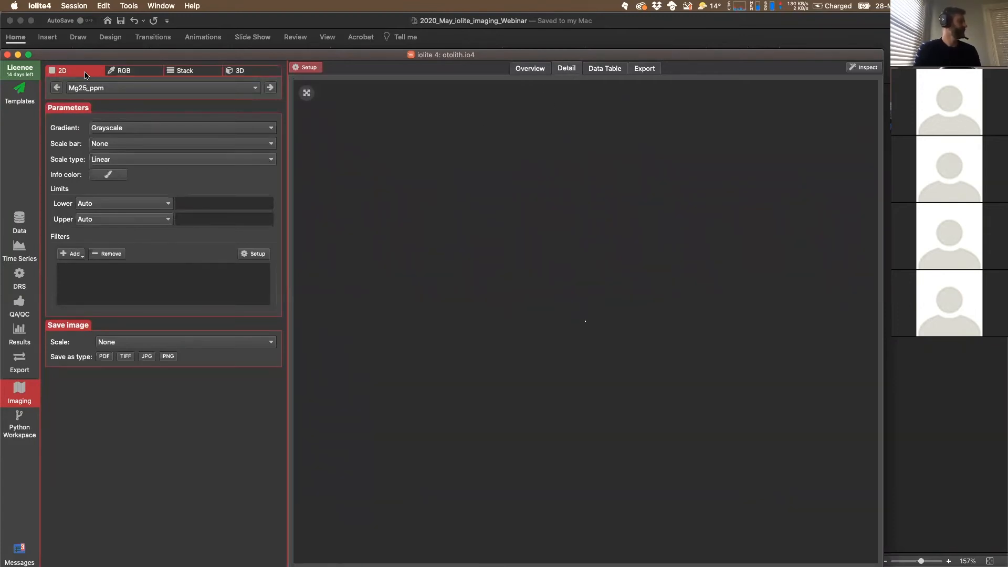
pyautogui.click(308, 69)
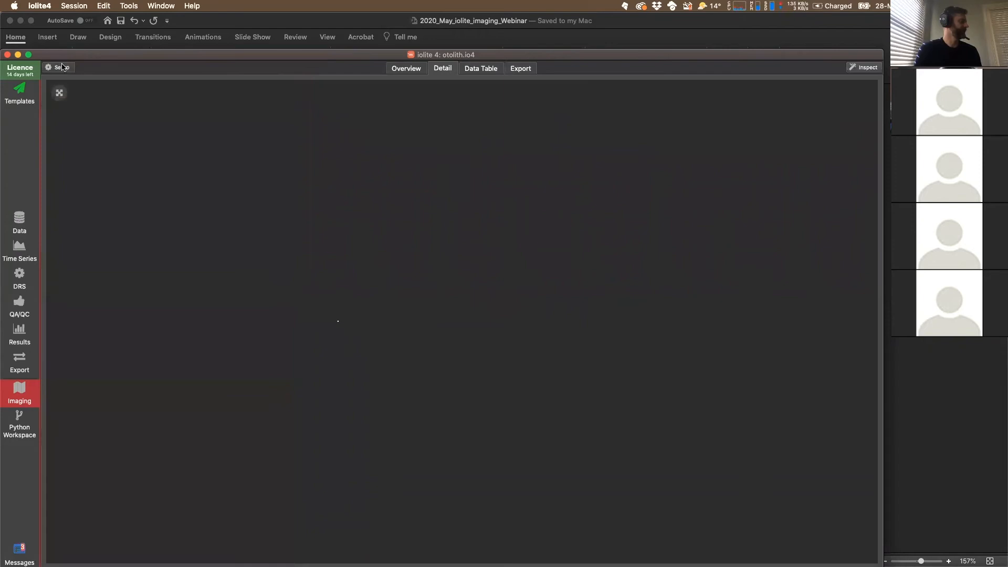
pyautogui.click(67, 68)
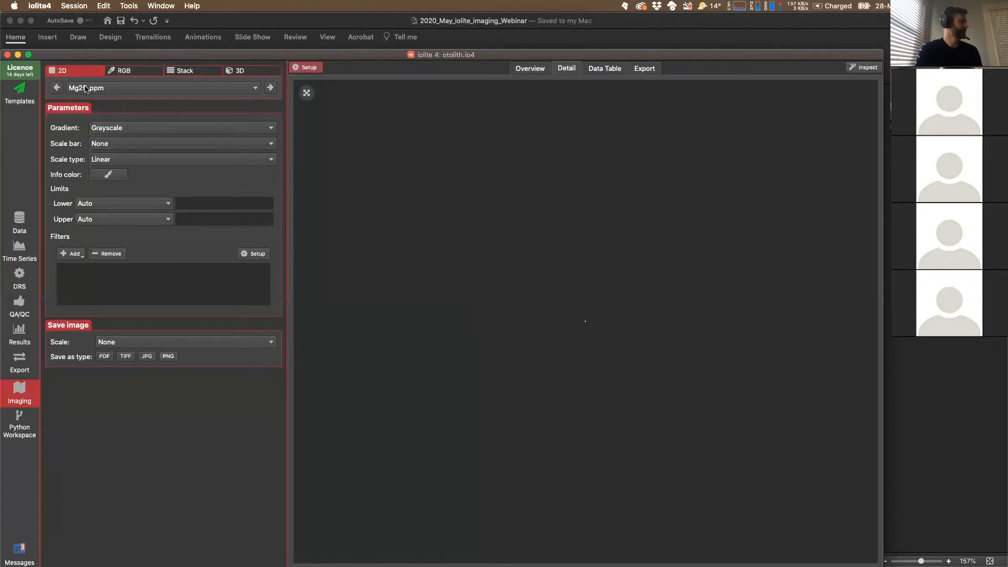
# Display the Sr88_ppm map in the 2D detail view and fit the whole otolith to the view.
pyautogui.click(85, 89)
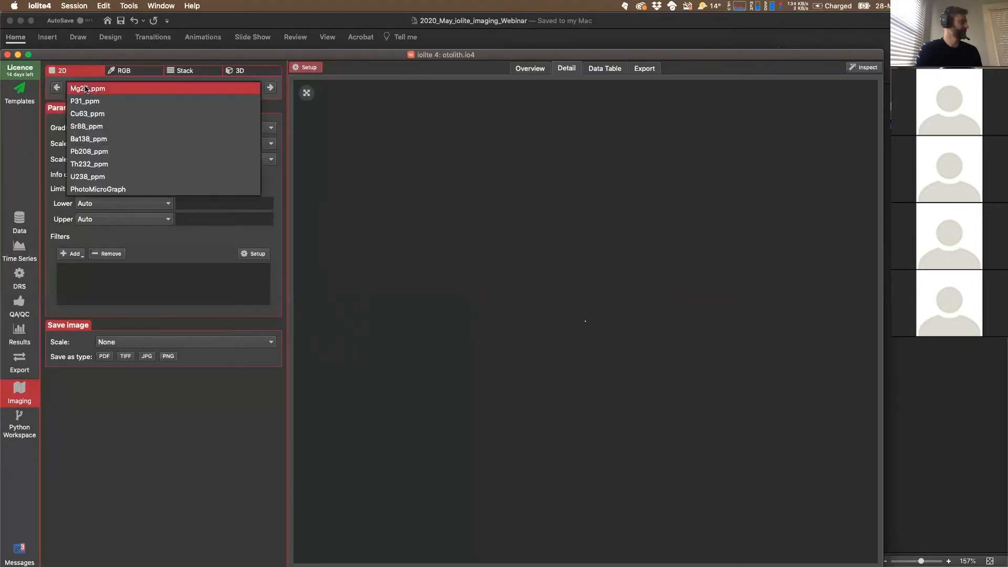
pyautogui.click(78, 128)
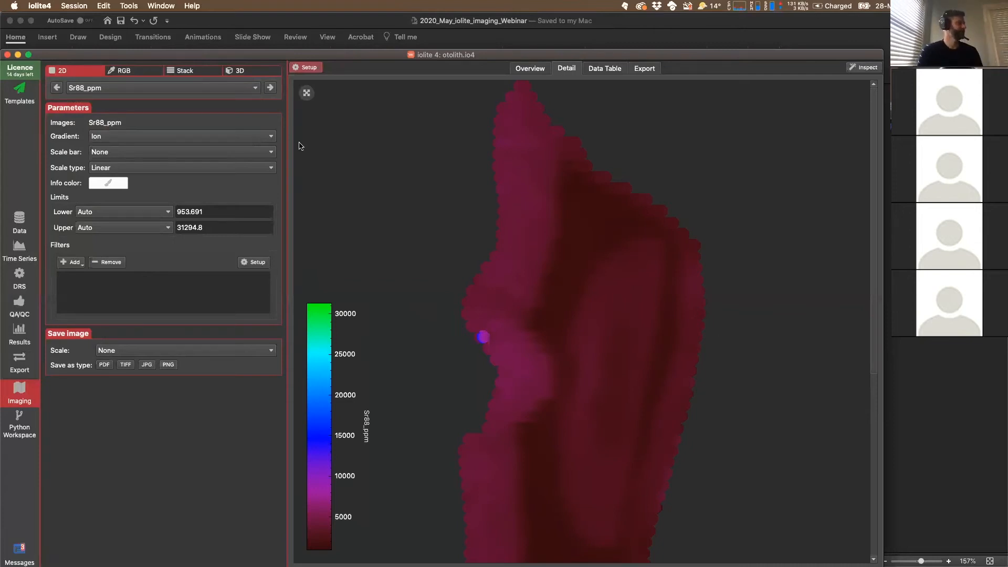
pyautogui.click(307, 94)
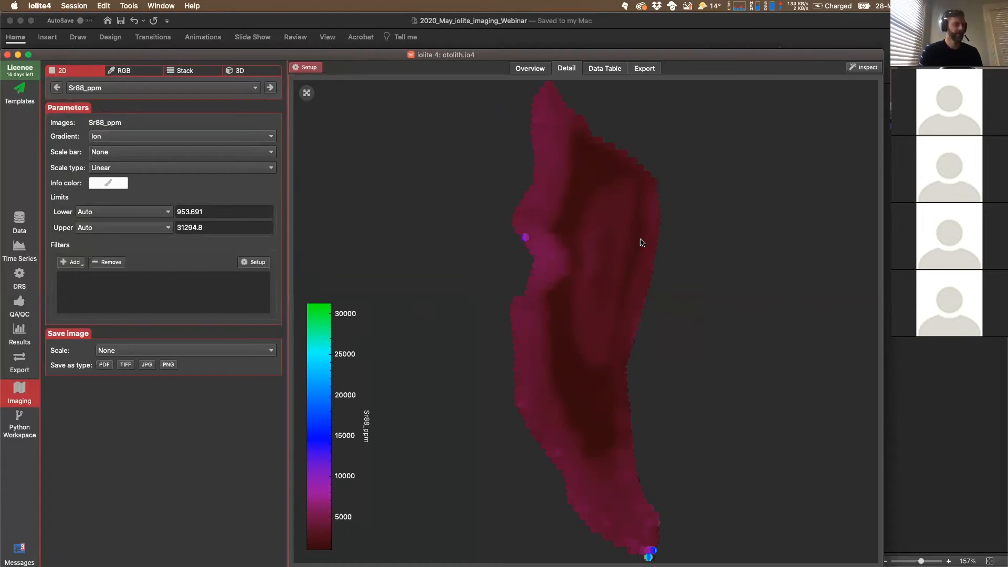
# Examine the Sr88_ppm otolith map at different magnifications, from individual pixels at its tip to the whole shape.
pyautogui.scroll(2, 611, 277)
pyautogui.scroll(-2, 611, 277)
pyautogui.scroll(3, 612, 278)
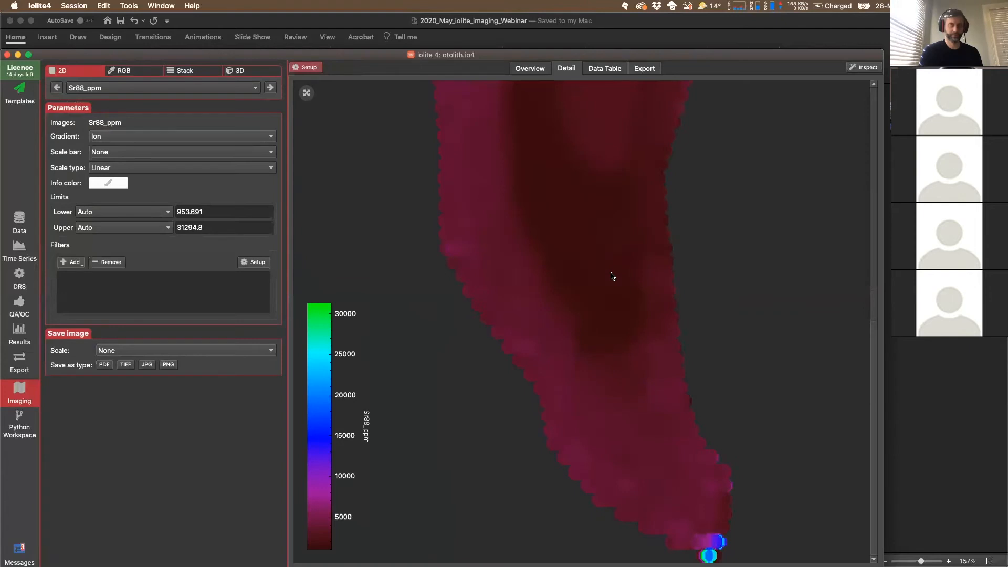
pyautogui.scroll(2, 612, 277)
pyautogui.scroll(-4, 612, 277)
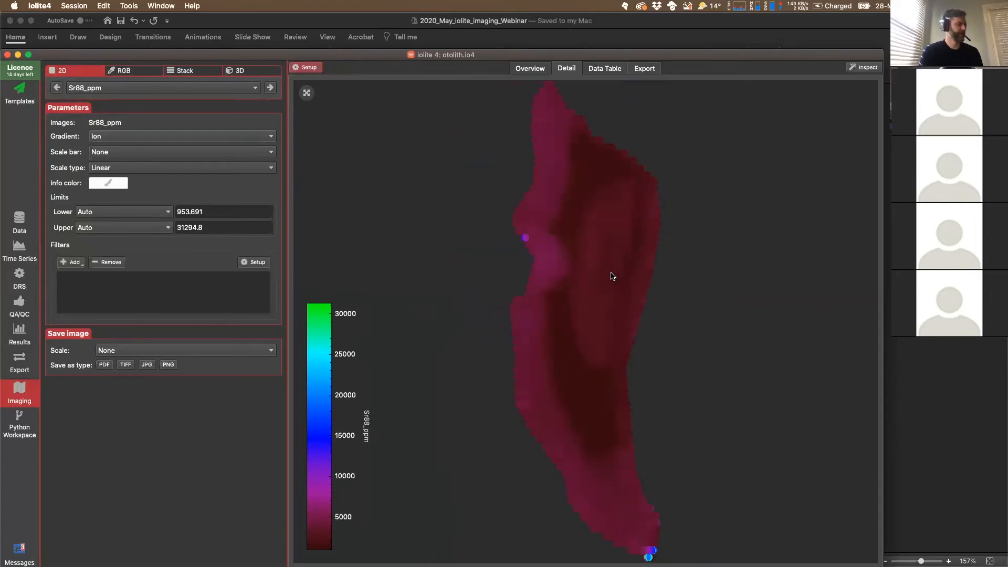
pyautogui.scroll(5, 612, 277)
pyautogui.scroll(2, 612, 277)
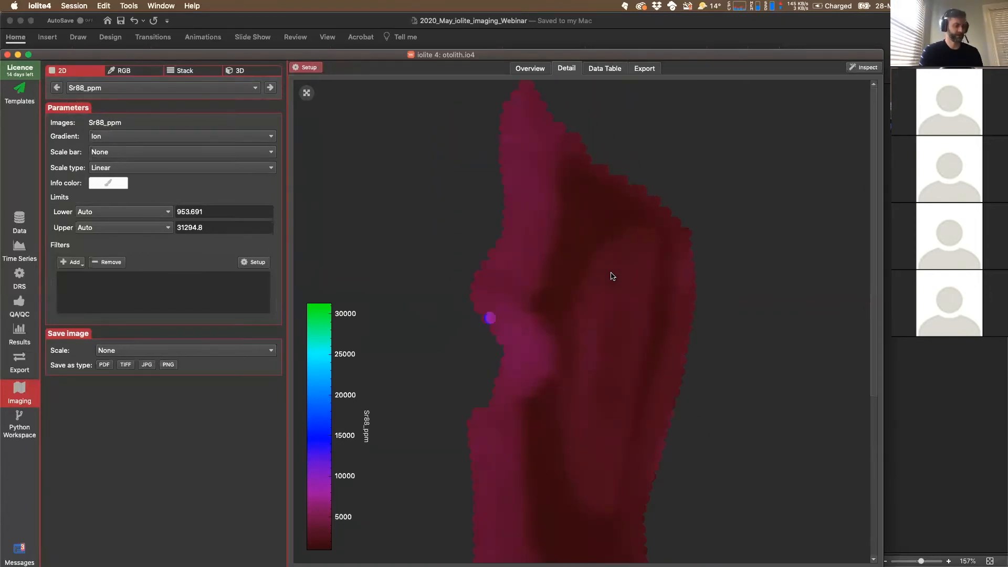
pyautogui.scroll(2, 612, 276)
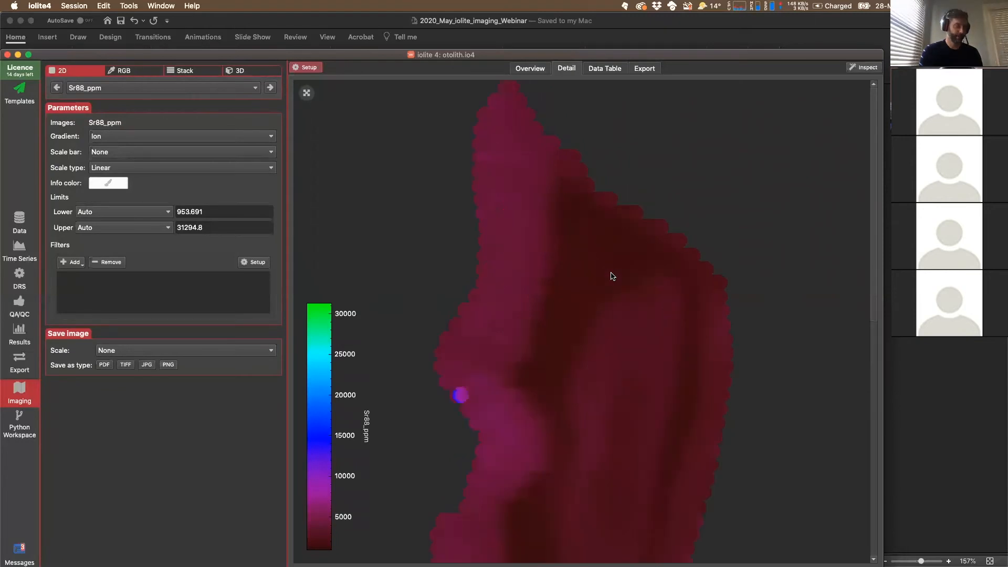
pyautogui.scroll(-4, 612, 276)
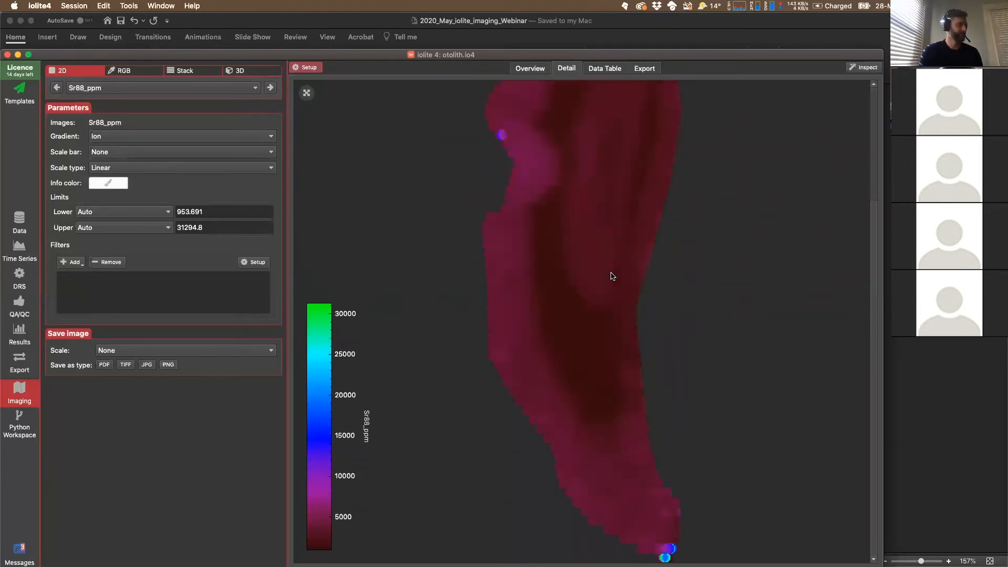
pyautogui.scroll(-2, 612, 276)
pyautogui.scroll(4, 541, 260)
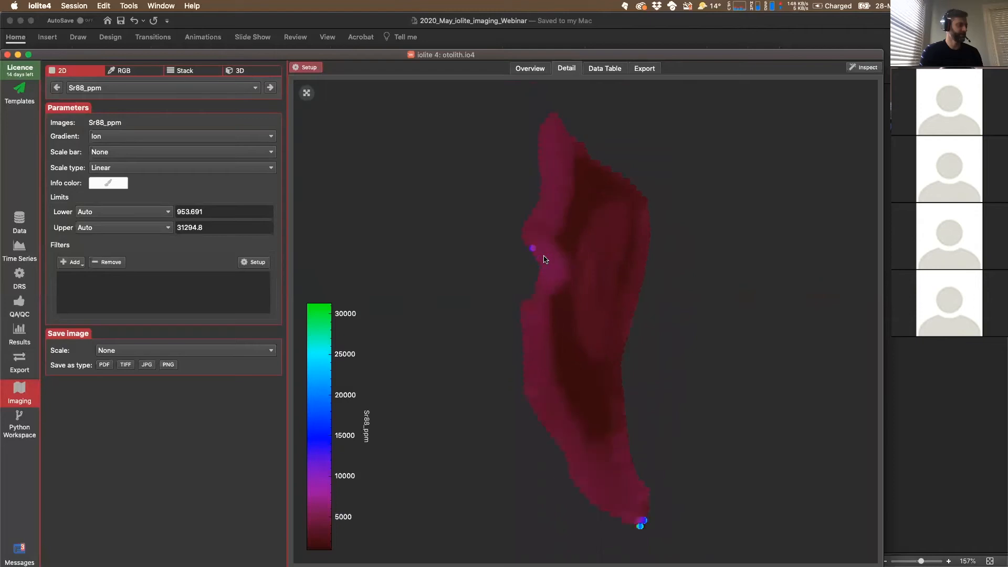
pyautogui.scroll(2, 493, 253)
pyautogui.scroll(5, 450, 344)
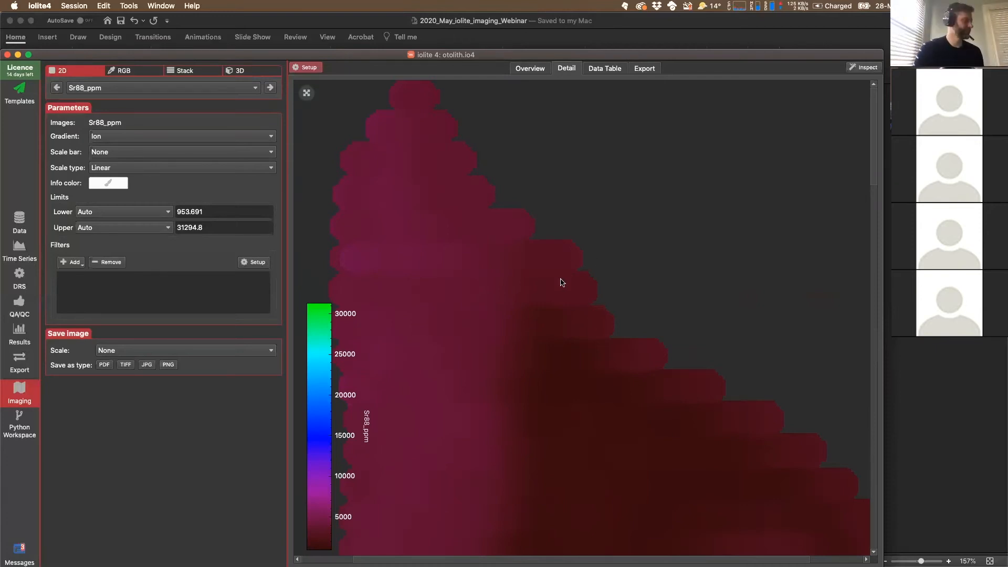
pyautogui.scroll(-10, 562, 283)
pyautogui.scroll(-10, 562, 283)
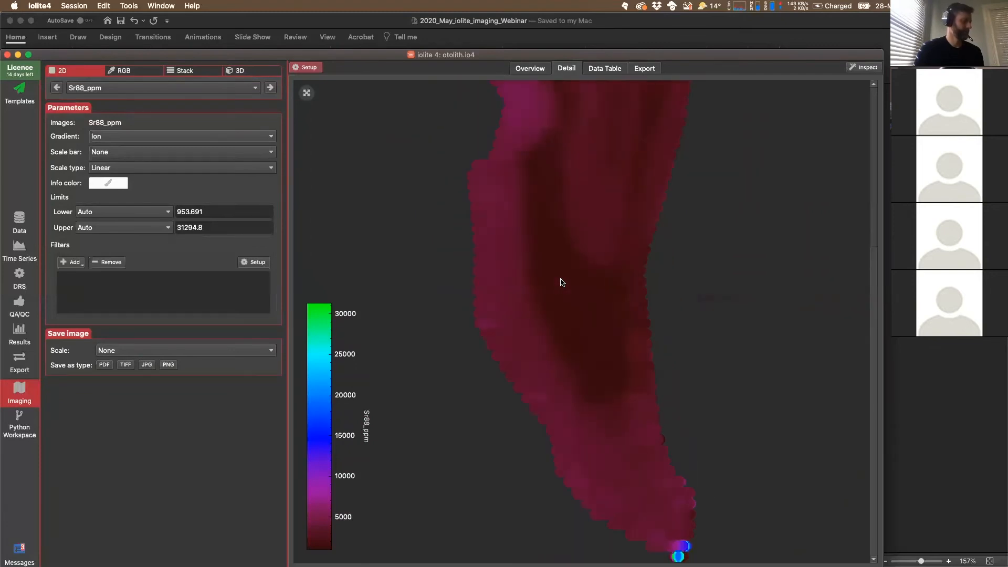
pyautogui.scroll(2, 561, 282)
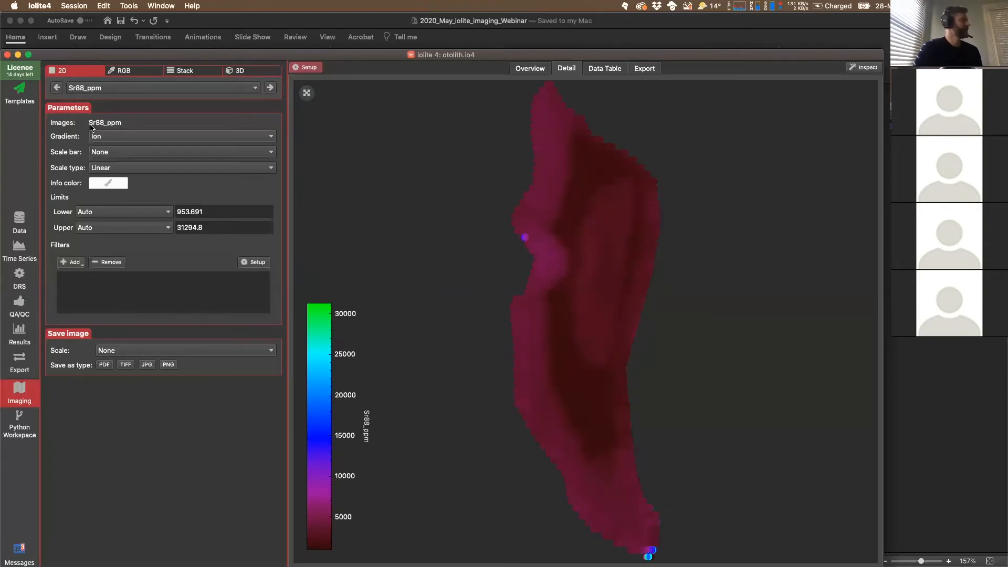
# Apply the Jet gradient to the Sr88_ppm map and set its lower limit to 0 and upper limit to 6000.
pyautogui.click(108, 139)
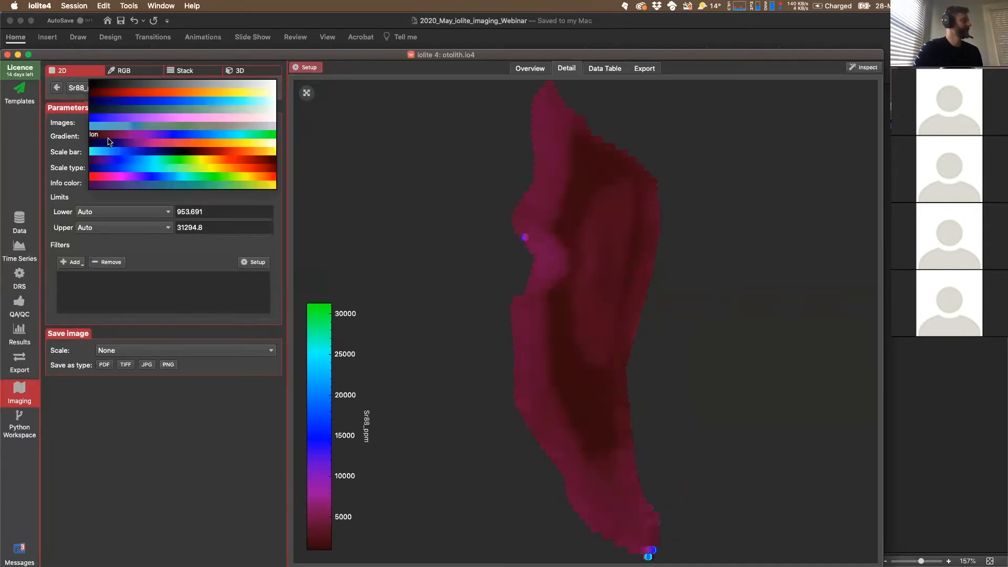
pyautogui.click(105, 167)
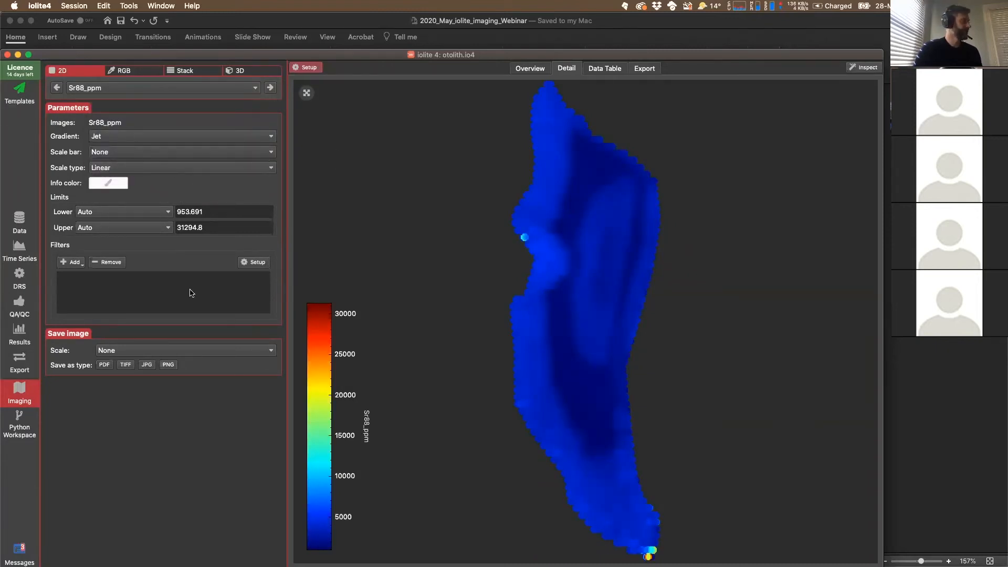
pyautogui.doubleClick(210, 212)
pyautogui.write('0')
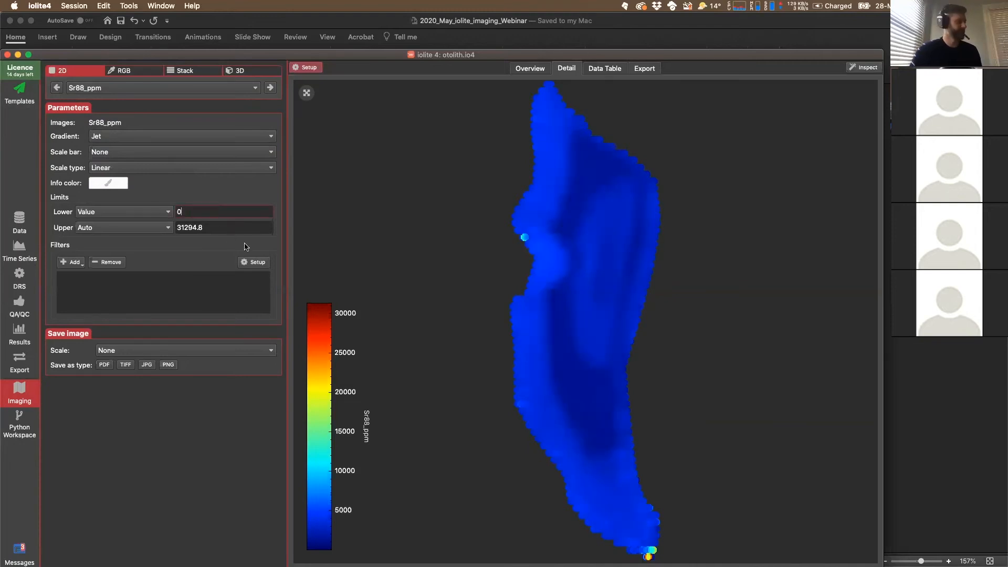
pyautogui.doubleClick(217, 227)
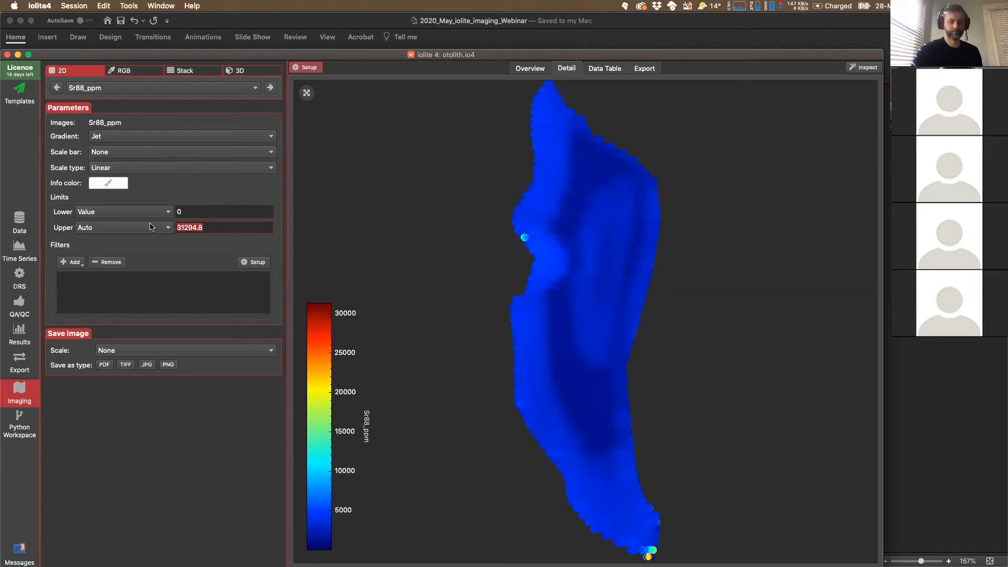
pyautogui.write('600')
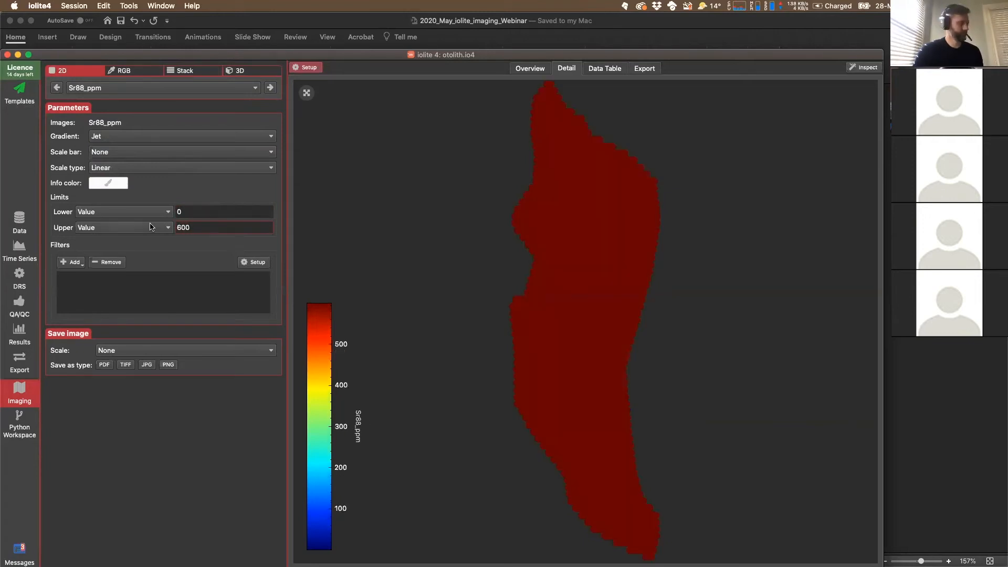
pyautogui.write('0')
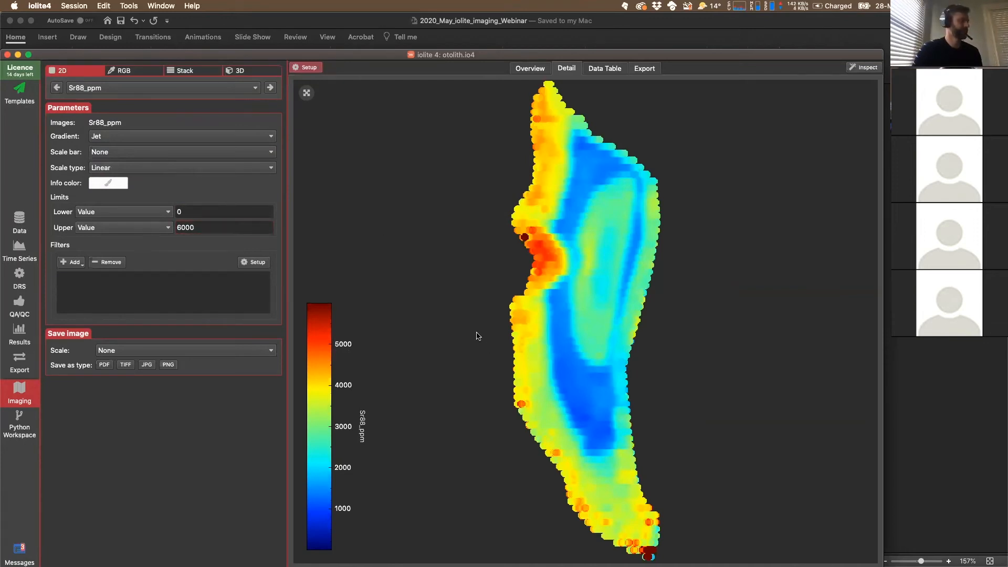
# Set the Sr88_ppm map's scale type to ECDF and cancel the image export.
pyautogui.click(138, 173)
pyautogui.click(135, 192)
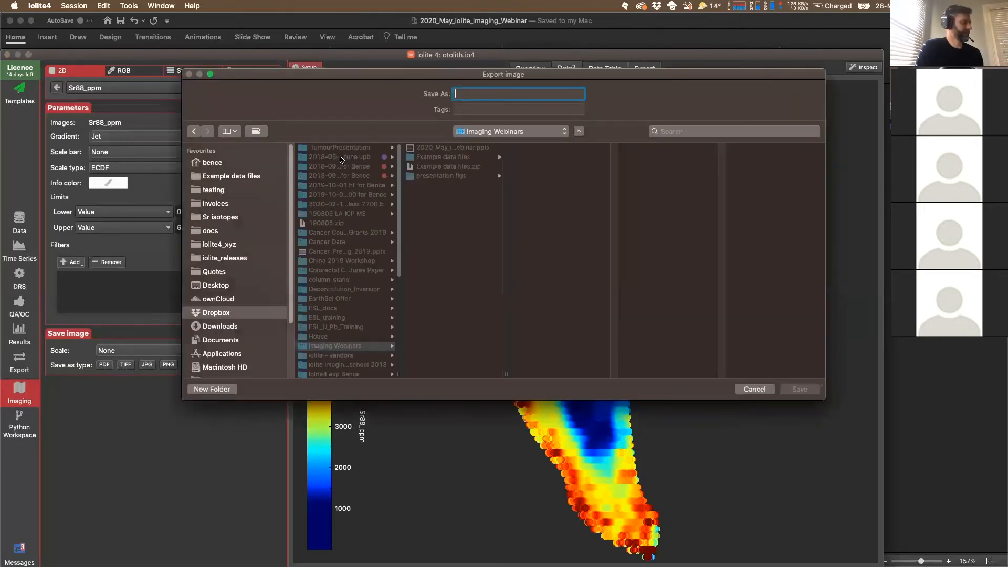
pyautogui.click(754, 389)
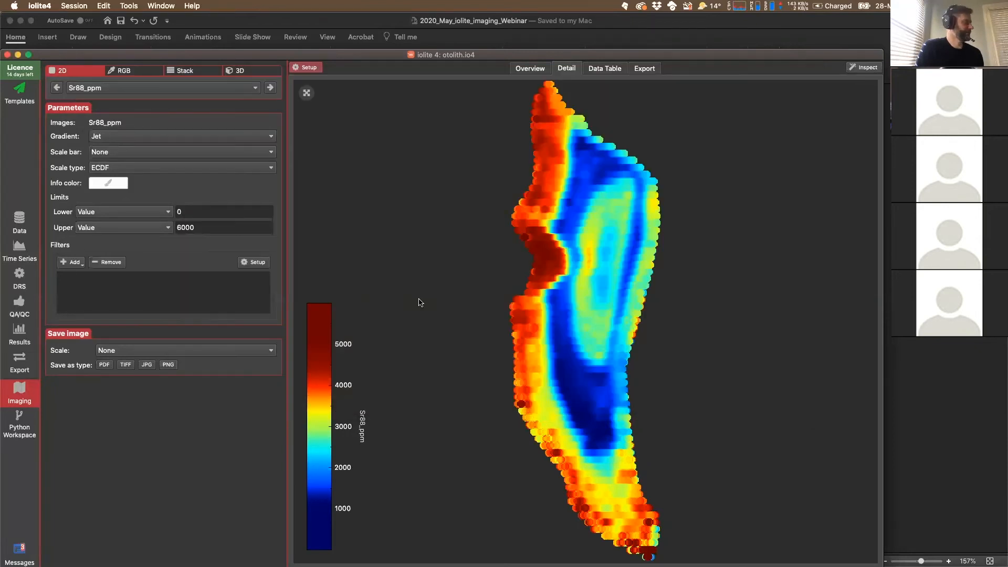
# Try the On top placement for the saved image's scale, then set it to Separate file.
pyautogui.click(147, 351)
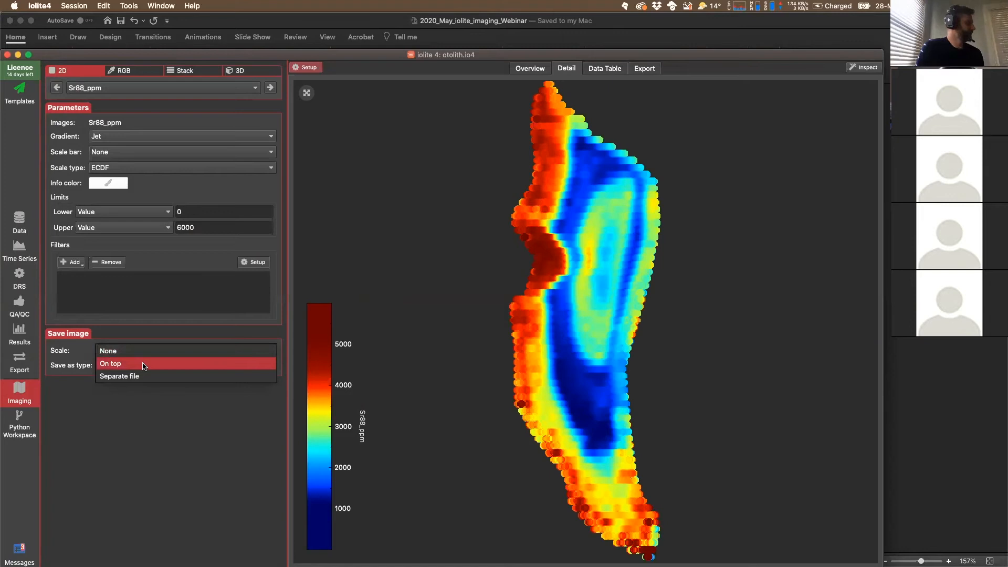
pyautogui.click(144, 365)
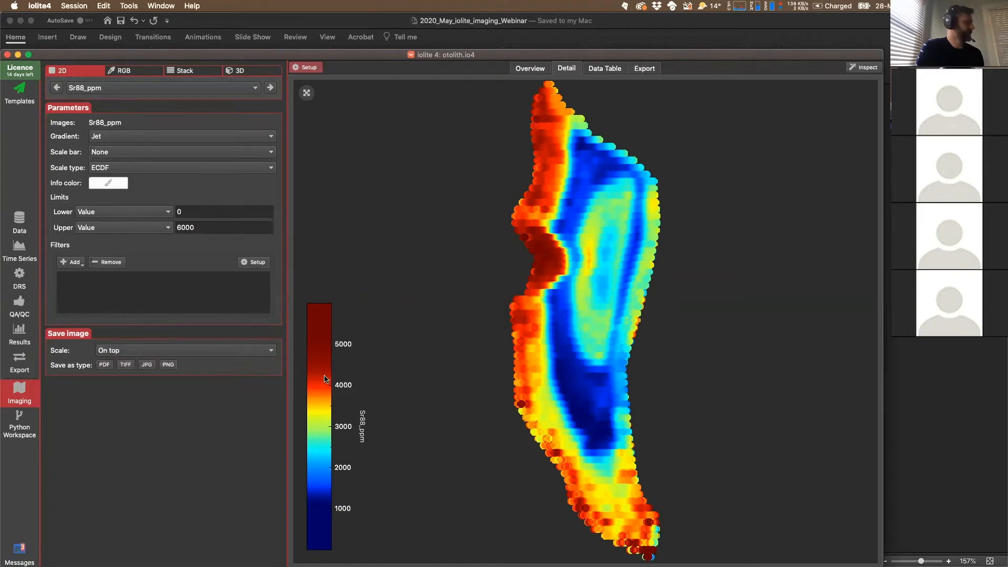
pyautogui.click(152, 351)
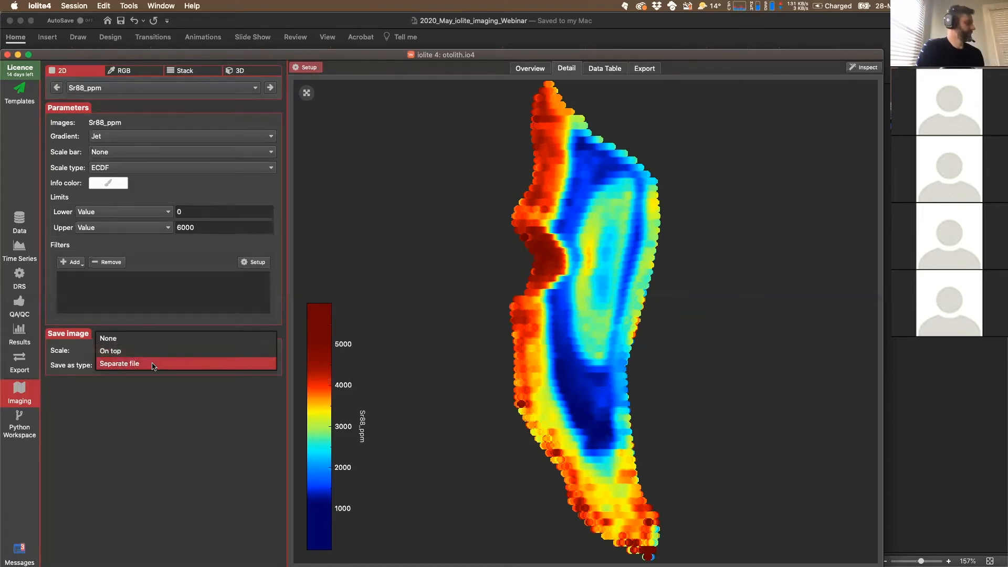
pyautogui.click(155, 357)
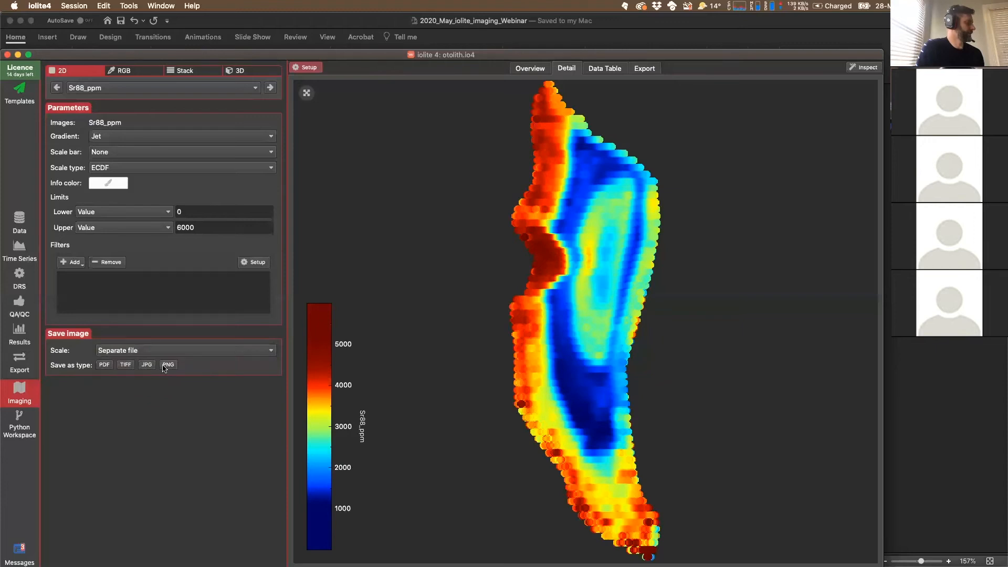
# Save the Sr88_ppm map as a PNG image named Export1 in the Imaging Webinars folder.
pyautogui.click(167, 365)
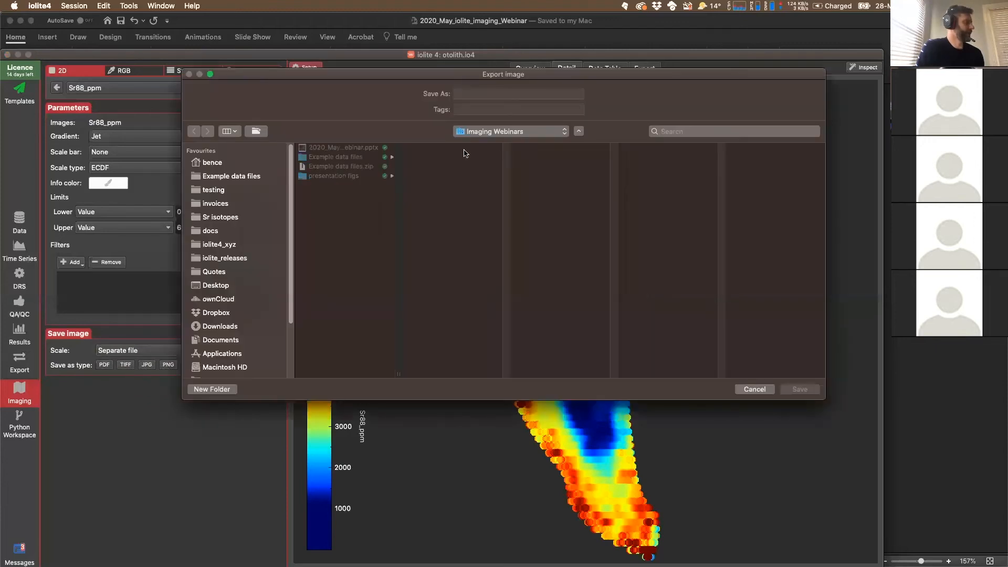
pyautogui.click(500, 95)
pyautogui.write('Export1')
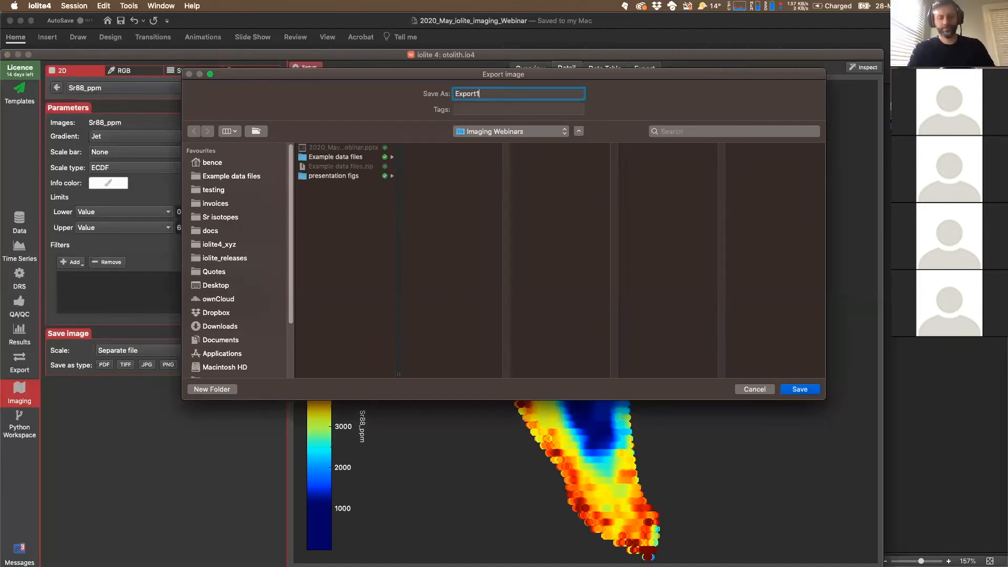
pyautogui.press('Return')
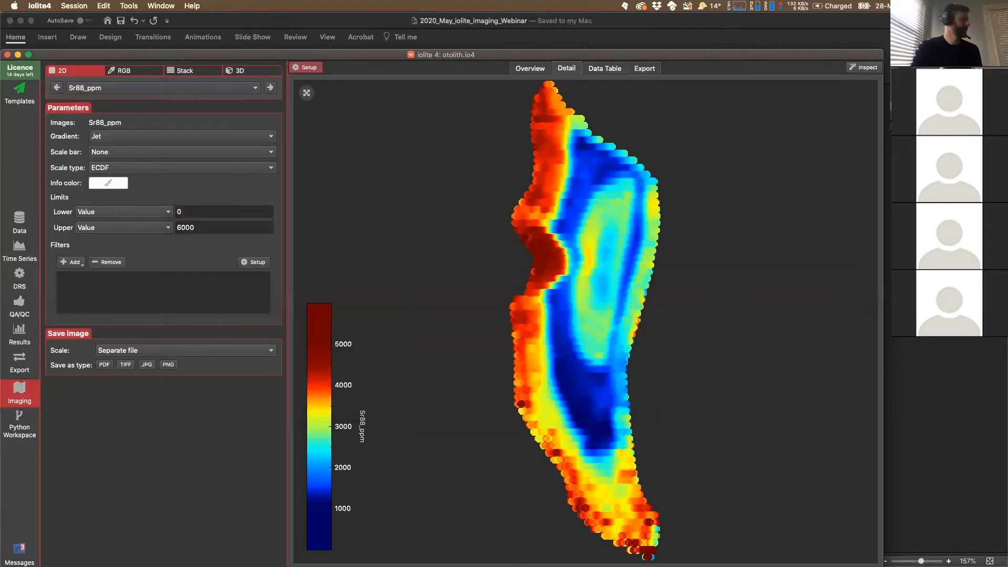
# Switch to Finder and open the Imaging Webinars folder inside Dropbox.
pyautogui.press('super+Tab')
pyautogui.press('super+Tab')
pyautogui.press('super+Tab')
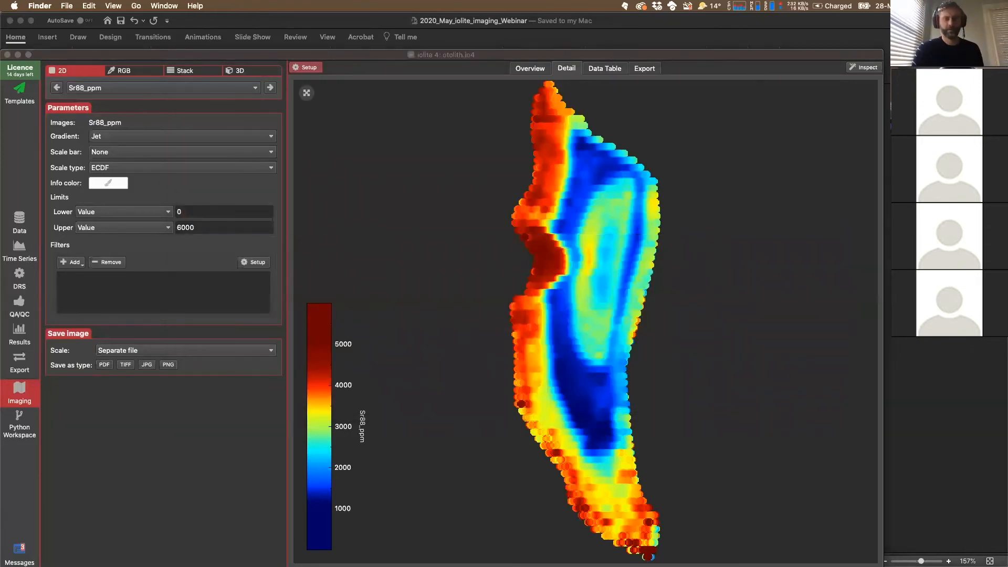
pyautogui.moveTo(0, 96); pyautogui.dragTo(236, 97)
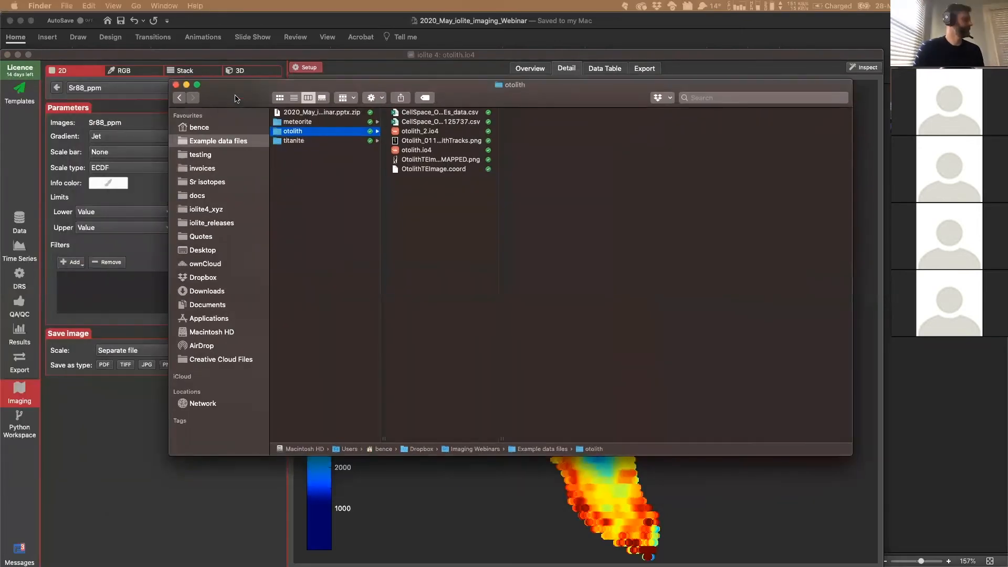
pyautogui.click(184, 140)
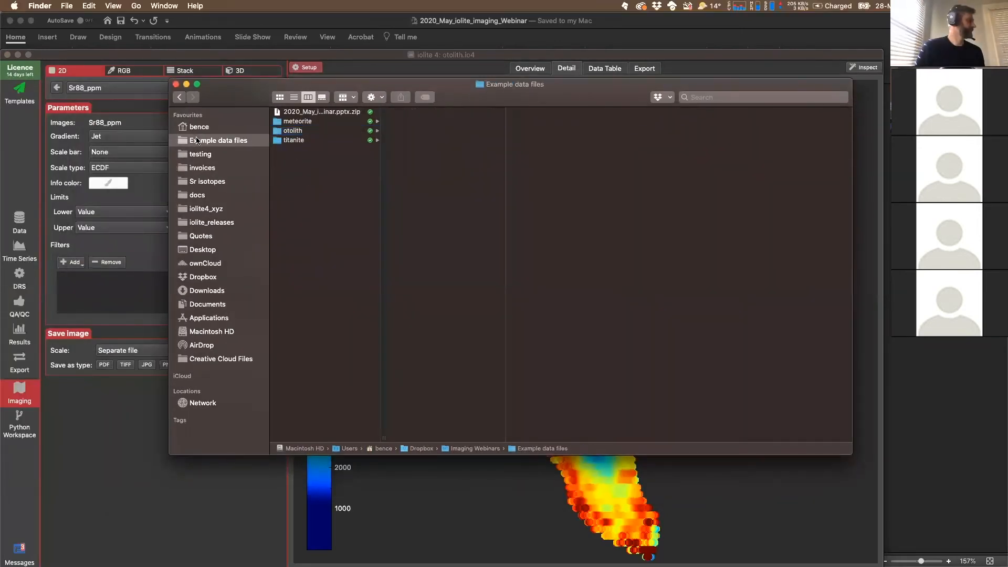
pyautogui.click(291, 141)
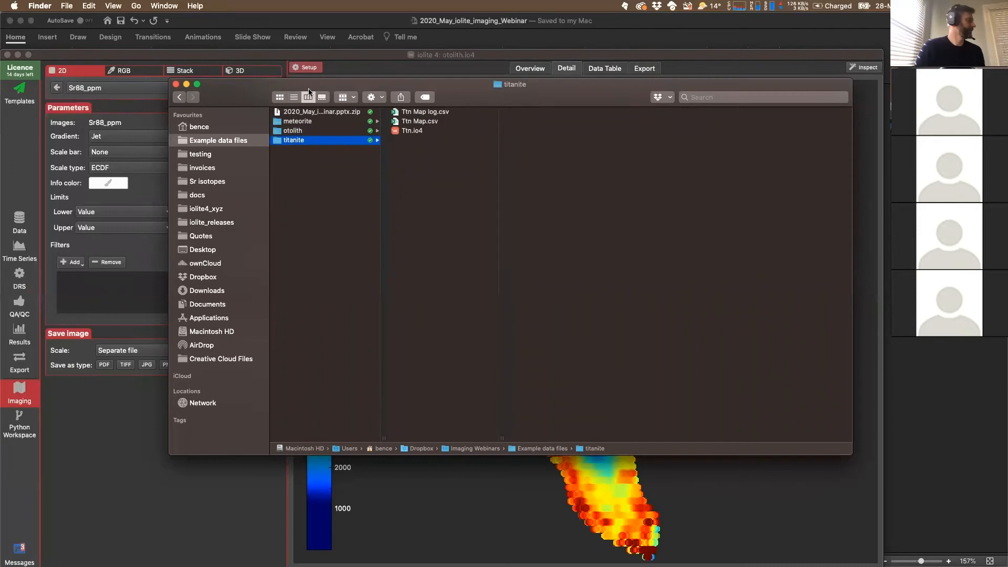
pyautogui.moveTo(242, 92); pyautogui.dragTo(355, 133)
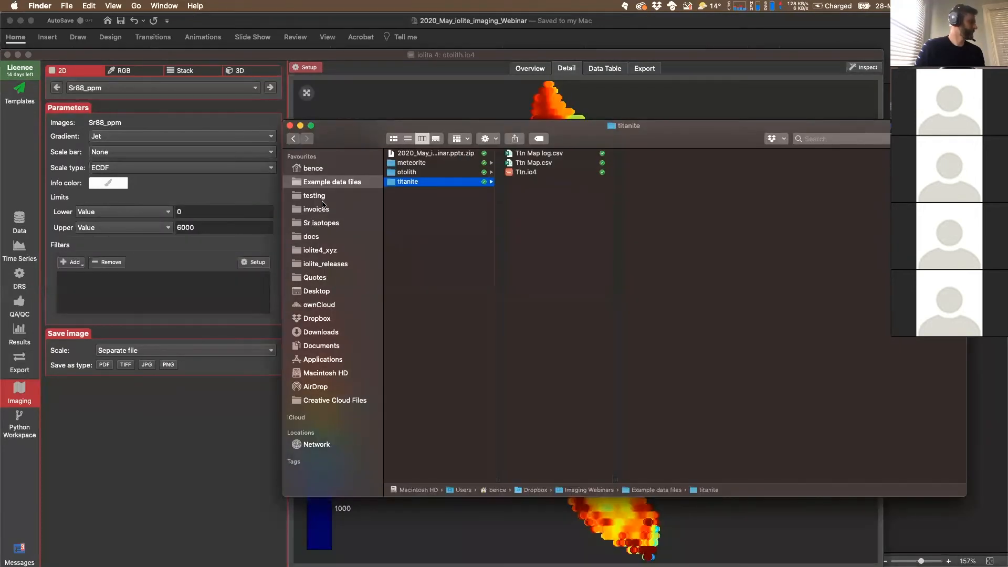
pyautogui.click(315, 169)
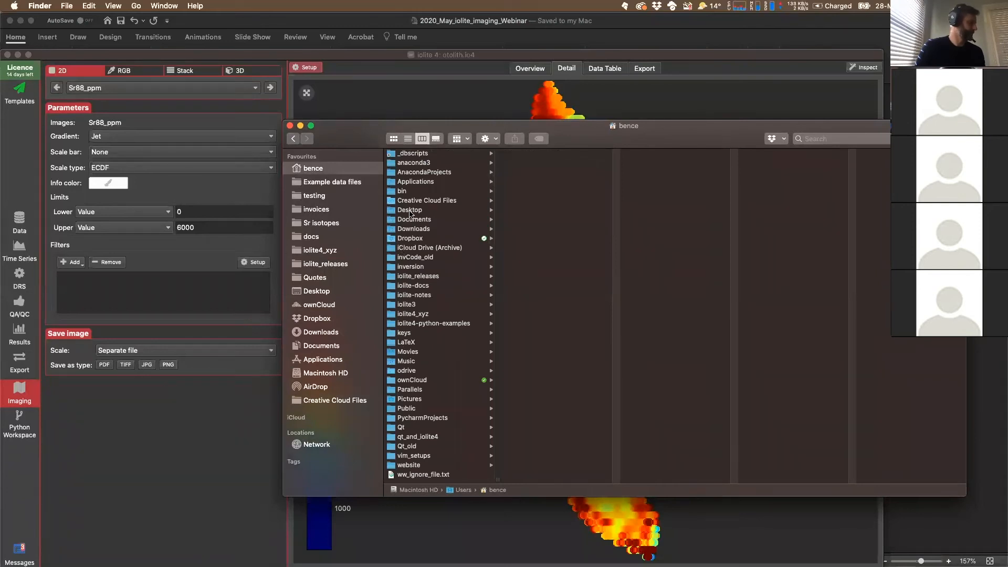
pyautogui.click(408, 240)
pyautogui.scroll(-3, 549, 299)
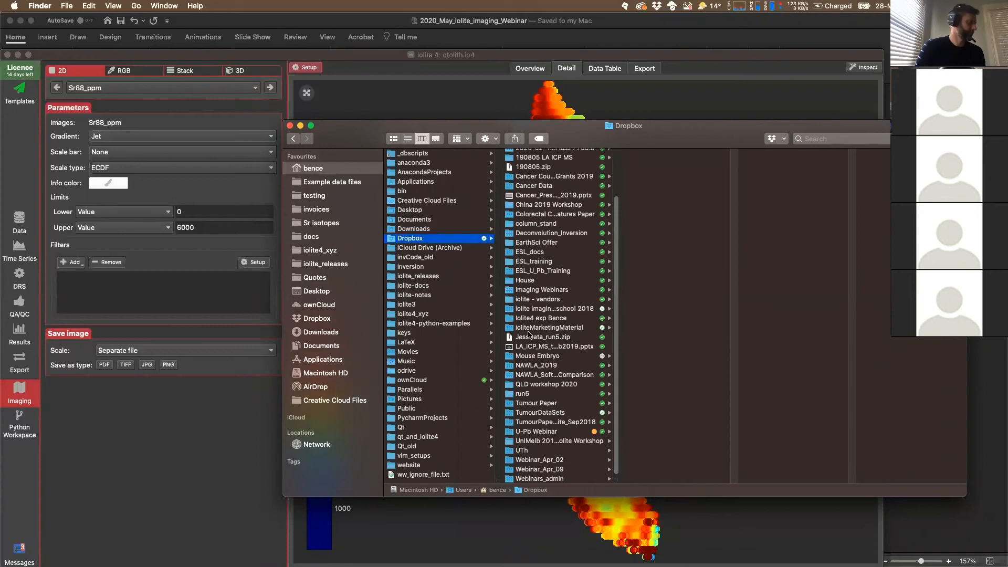
pyautogui.click(530, 290)
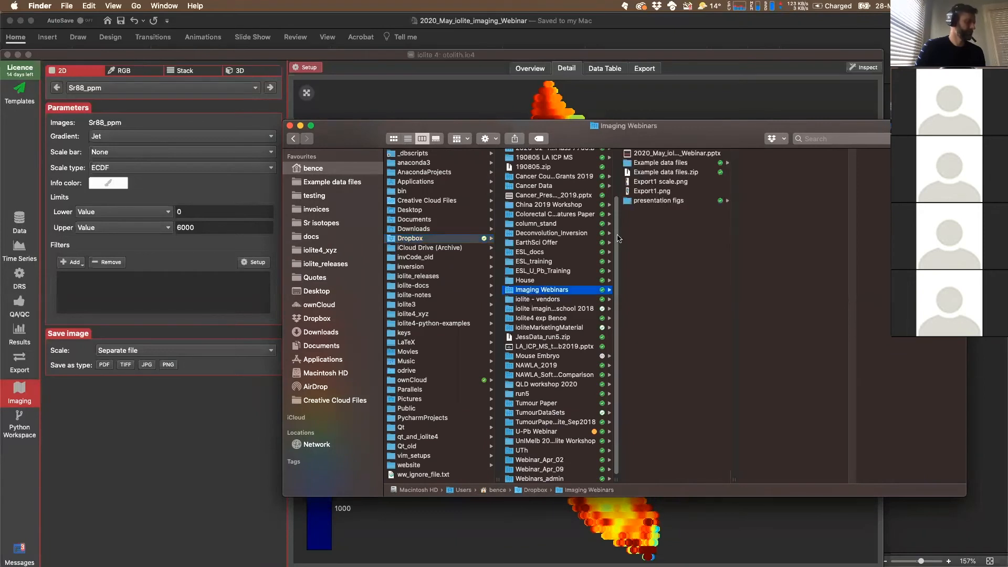
# Preview Export1 scale.png and Export1.png, then close the Finder window and return to iolite.
pyautogui.click(660, 181)
pyautogui.press('space')
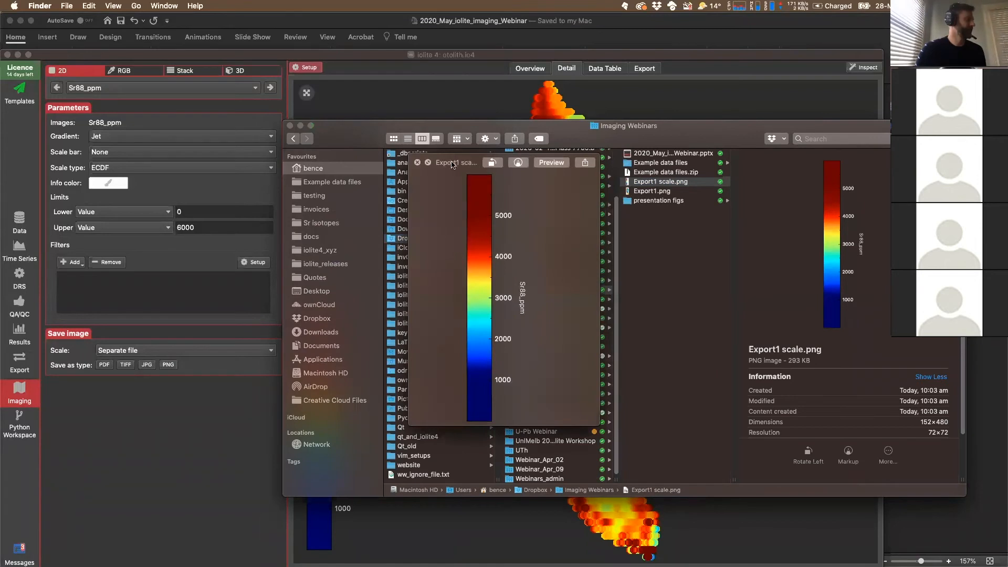
pyautogui.click(418, 162)
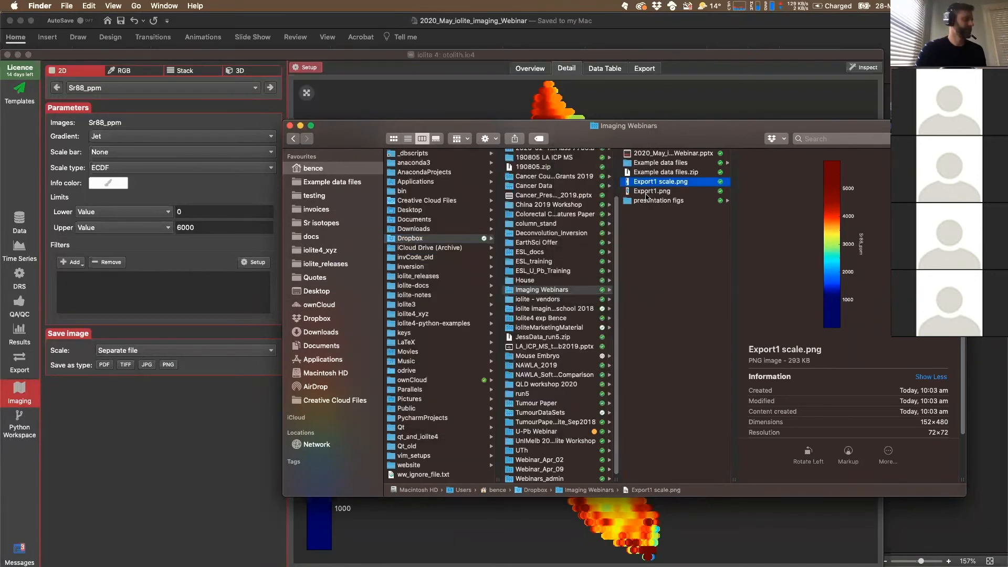
pyautogui.click(646, 192)
pyautogui.press('space')
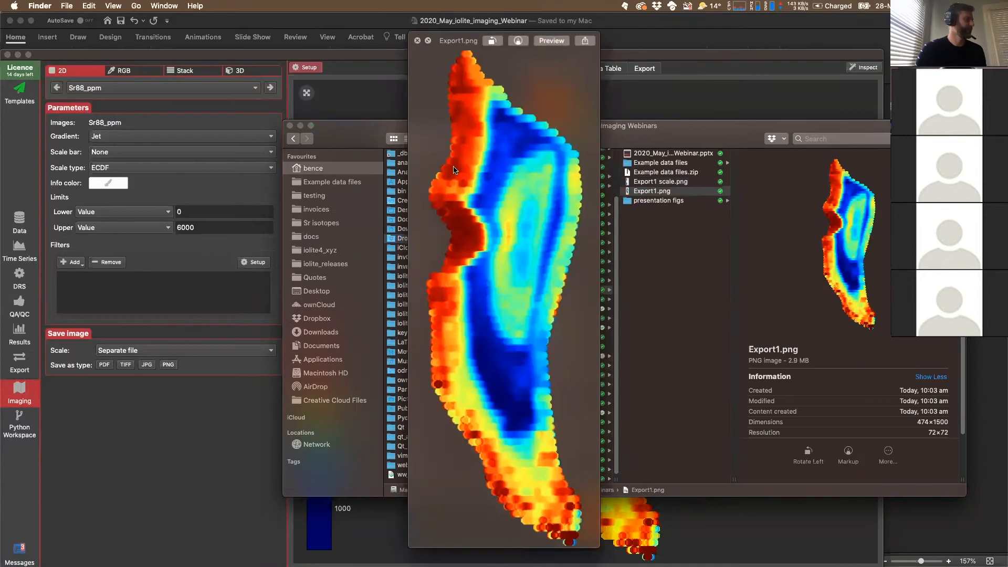
pyautogui.click(417, 41)
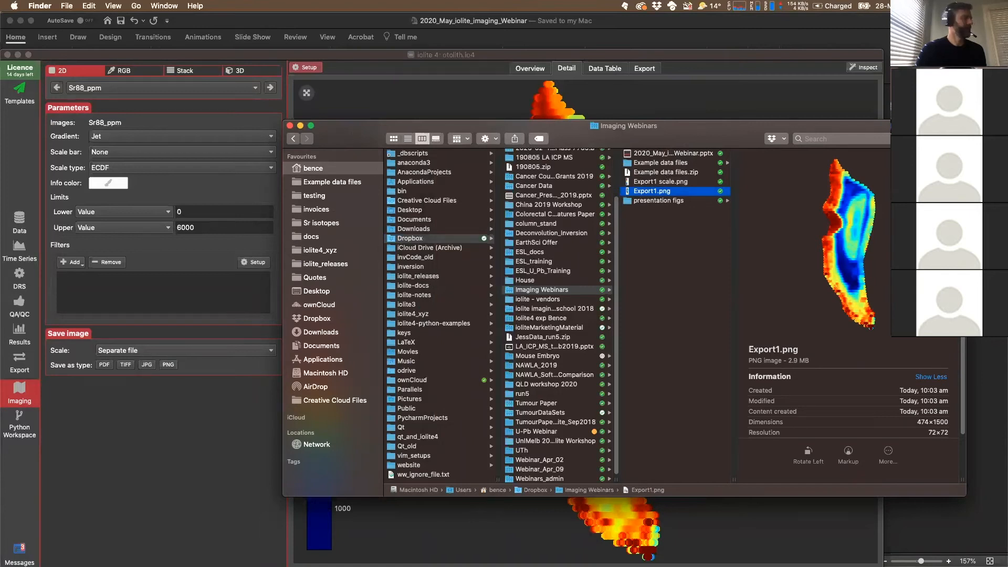
pyautogui.press('super+w')
pyautogui.click(188, 126)
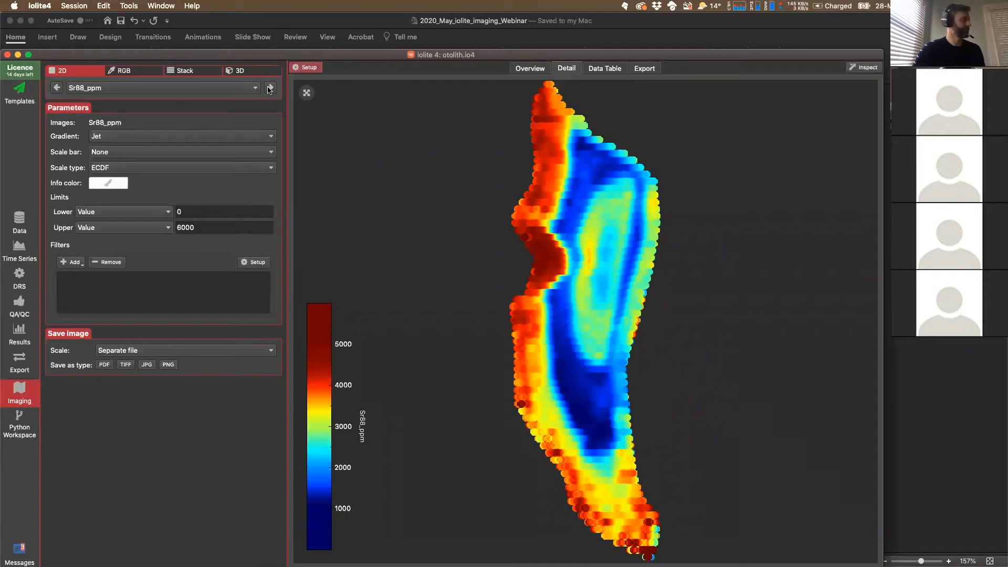
# Show the Ba138_ppm map and set its lower limit to 0 and upper limit to 100.
pyautogui.click(269, 88)
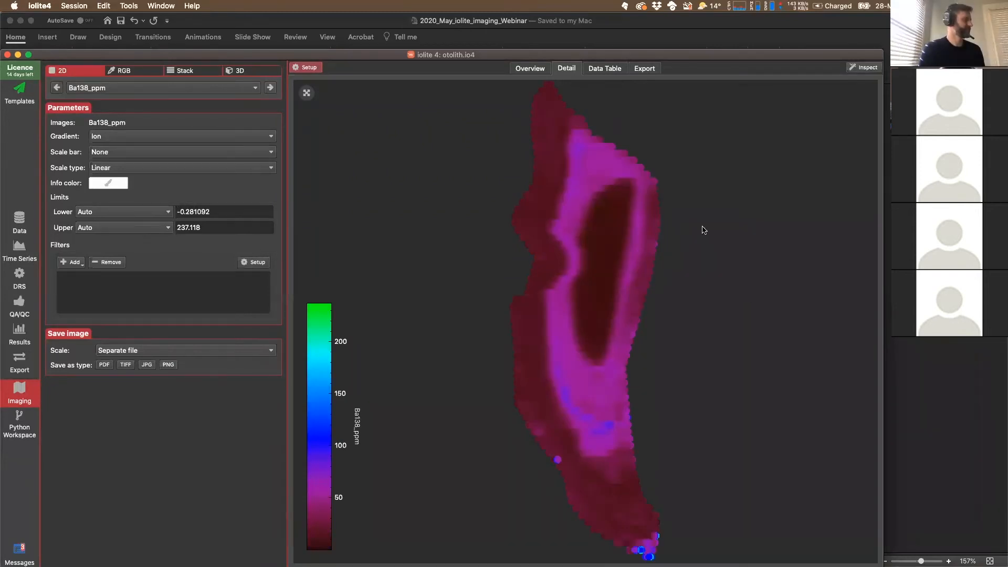
pyautogui.click(112, 137)
pyautogui.click(112, 137)
pyautogui.moveTo(221, 216); pyautogui.dragTo(158, 212)
pyautogui.write('0')
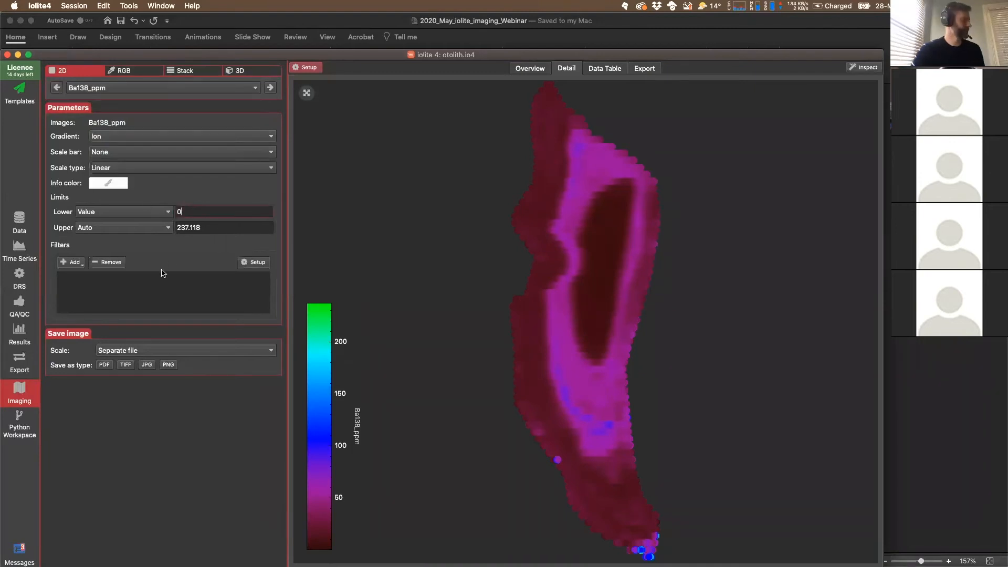
pyautogui.moveTo(213, 226); pyautogui.dragTo(133, 215)
pyautogui.write('100')
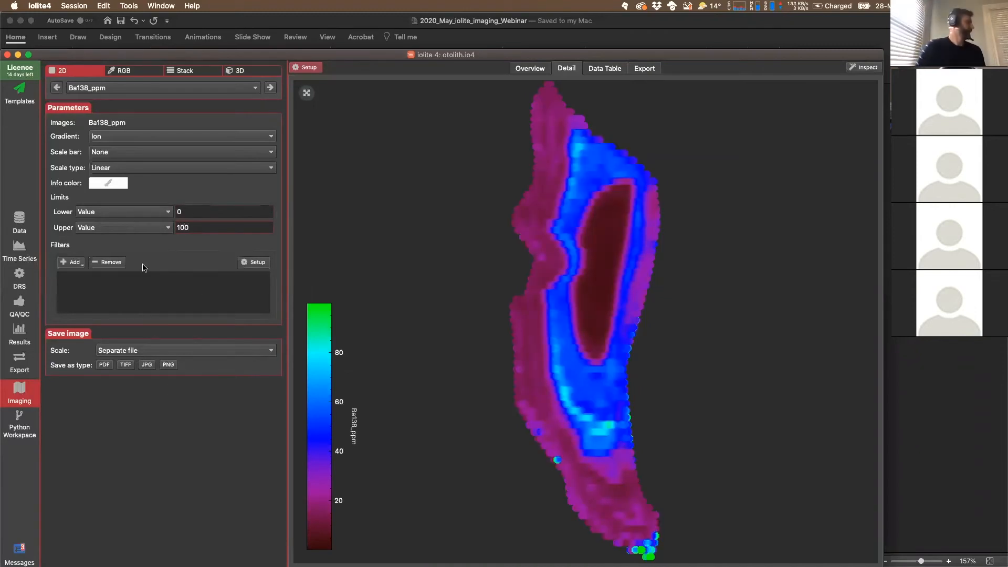
# Show the Mg25_ppm map, try the ECDF scale type, and set the scale type to Logarithmic.
pyautogui.click(176, 87)
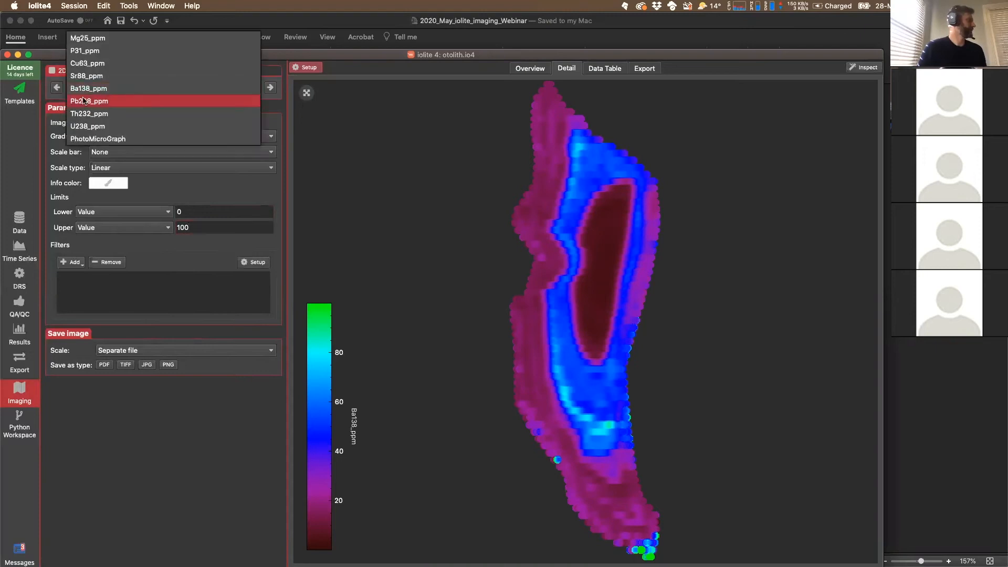
pyautogui.click(100, 39)
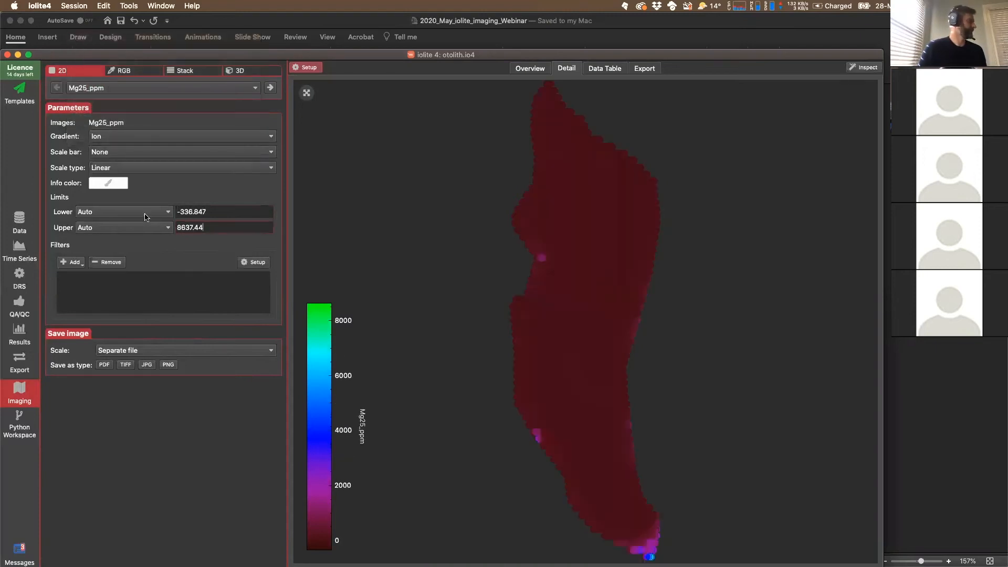
pyautogui.click(138, 167)
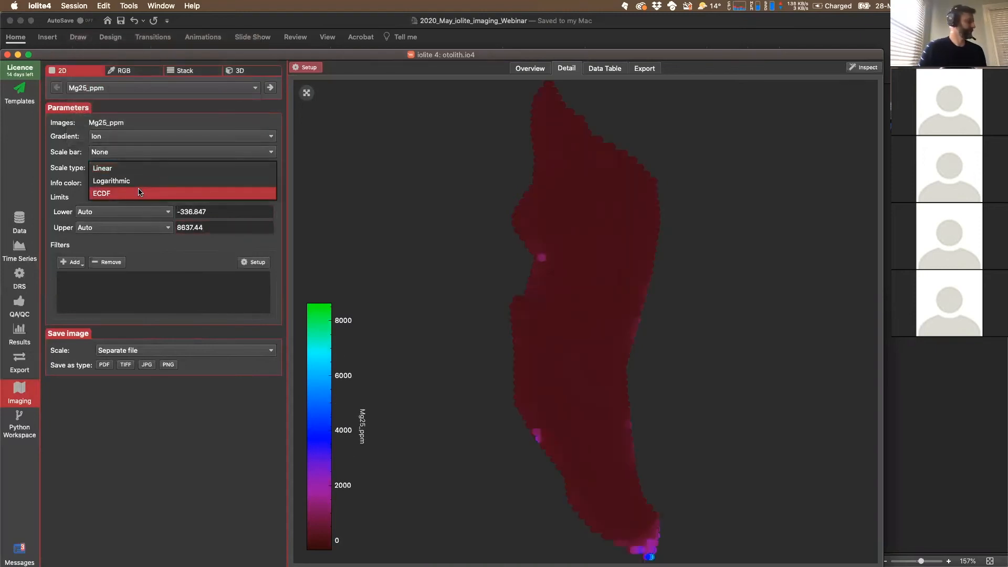
pyautogui.click(138, 191)
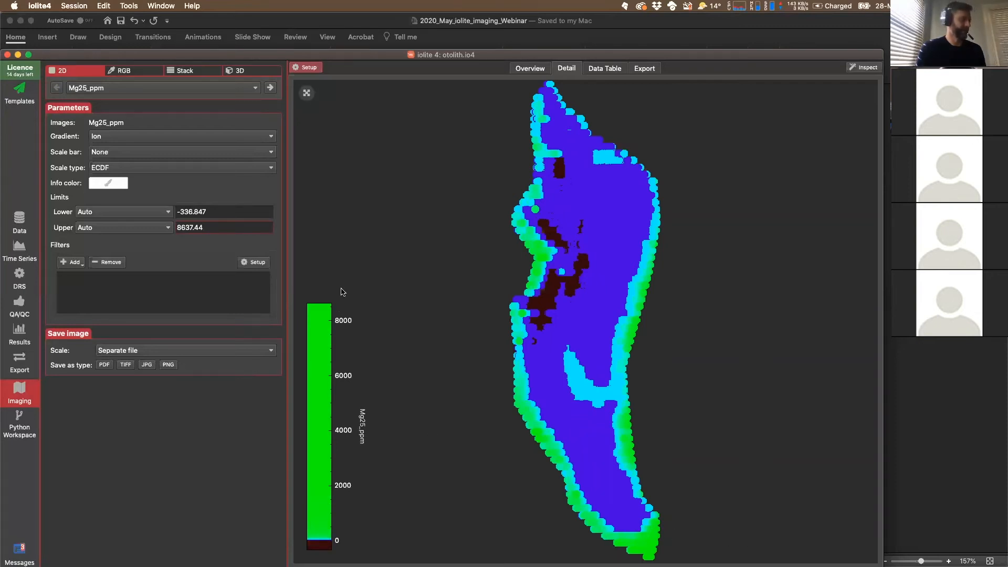
pyautogui.click(211, 167)
pyautogui.click(189, 155)
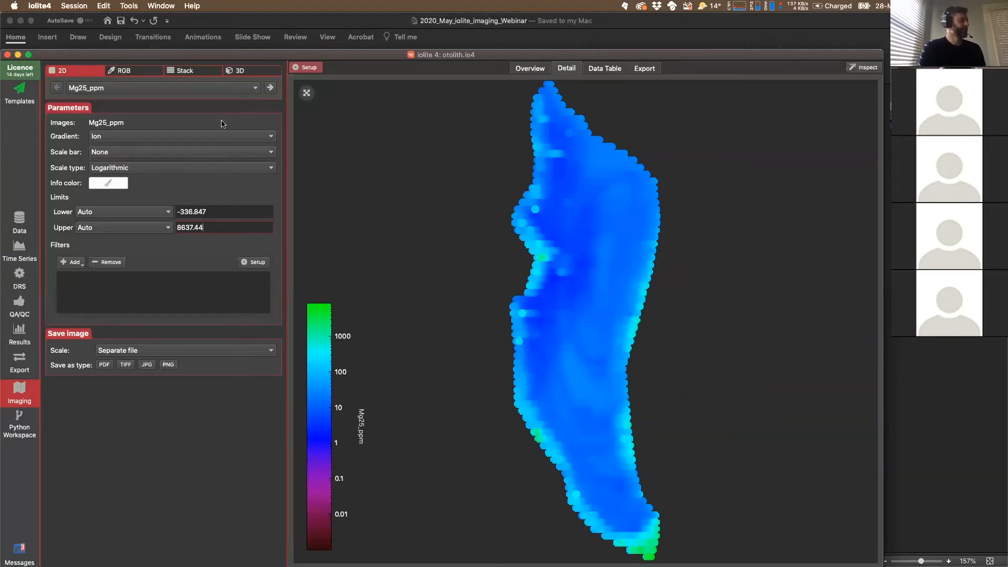
# Build an RGB image with Sr88_ppm as red, Ba138_ppm as blue and Mg25_ppm as green, fitted to the view.
pyautogui.click(141, 71)
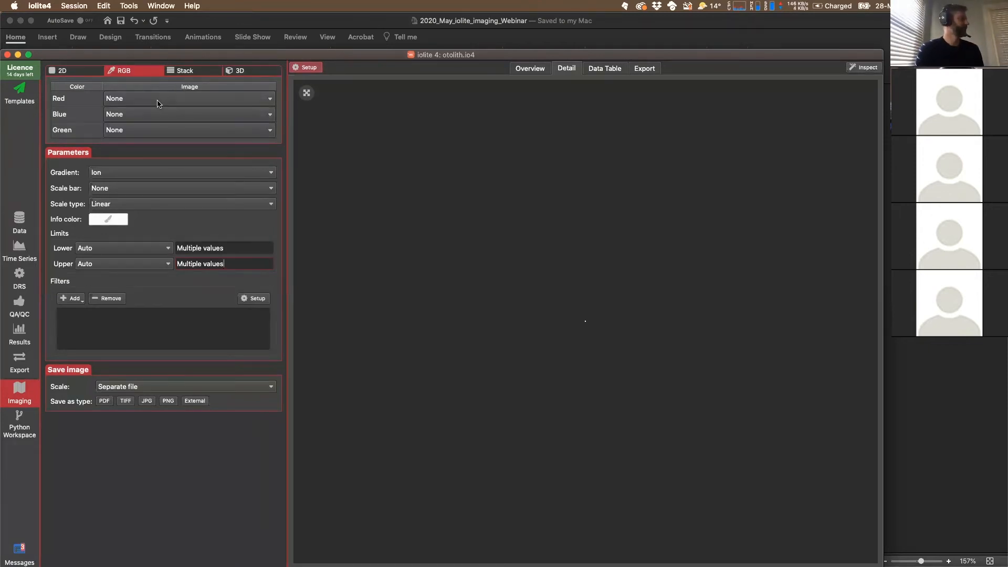
pyautogui.click(157, 101)
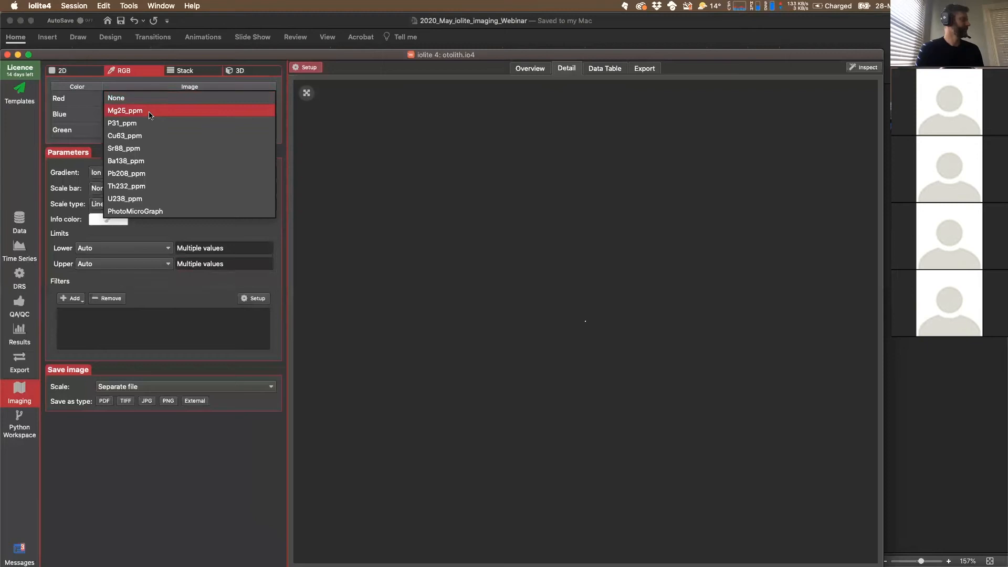
pyautogui.click(151, 148)
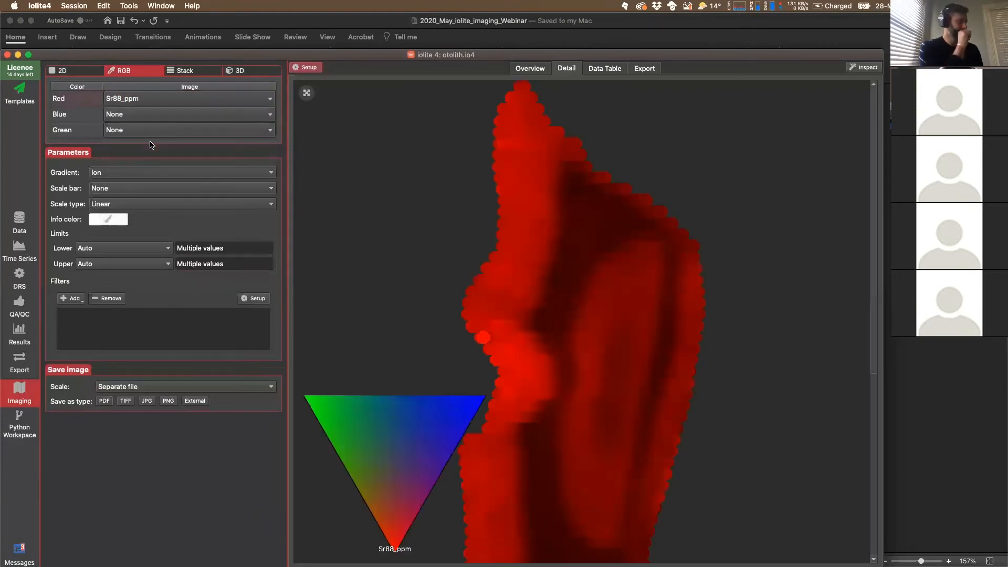
pyautogui.click(152, 115)
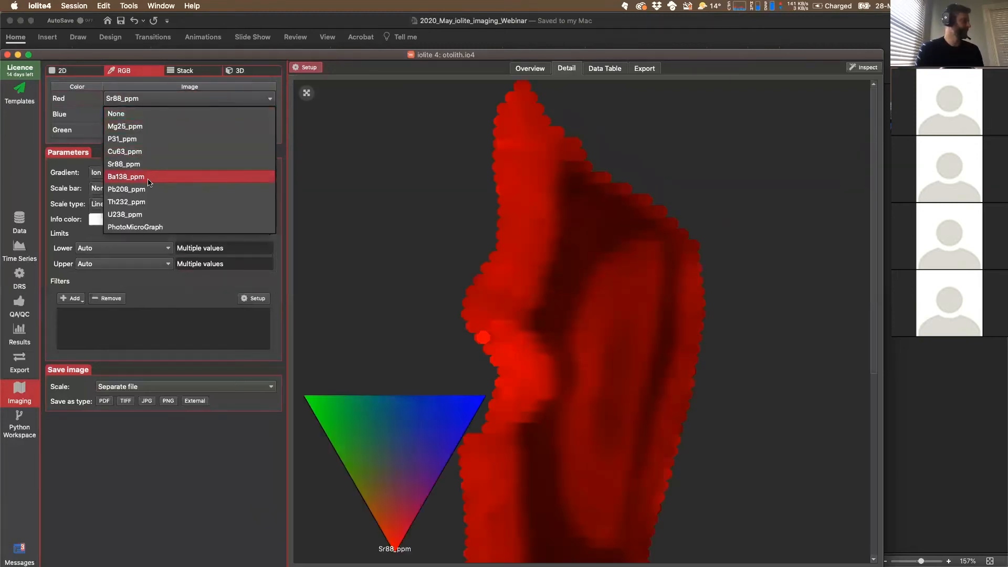
pyautogui.click(149, 179)
pyautogui.click(144, 130)
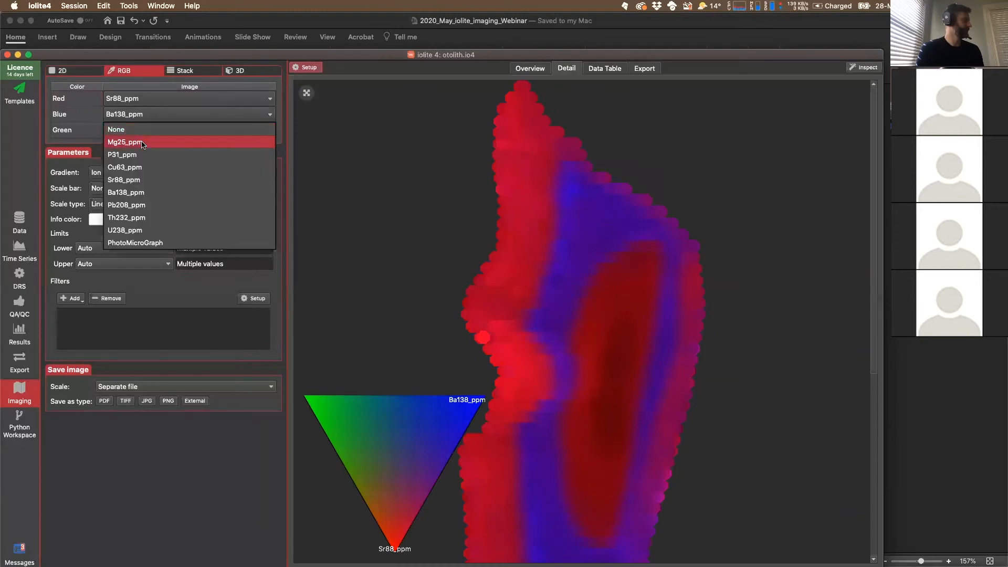
pyautogui.click(144, 144)
pyautogui.click(299, 96)
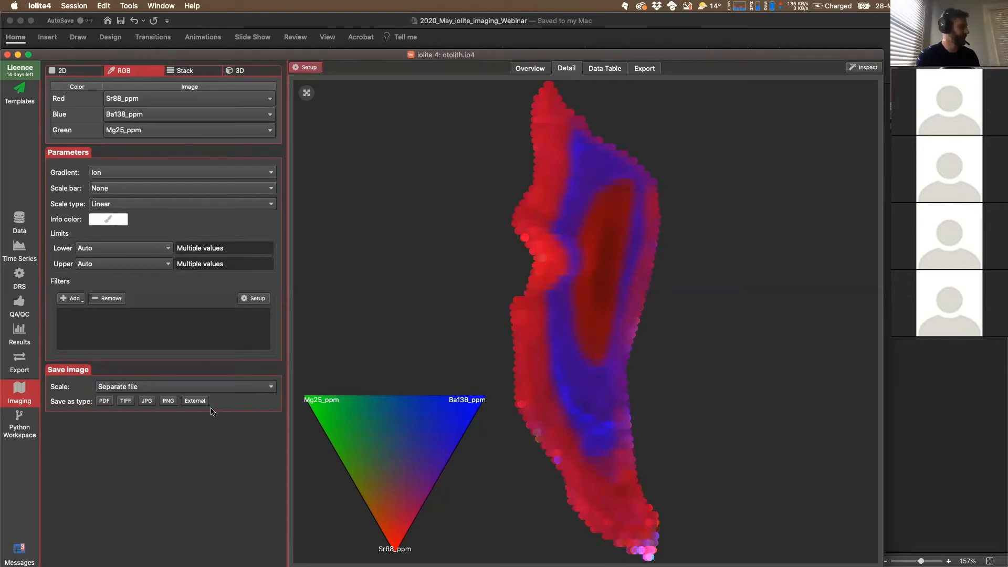
# Build an image stack with PhotoMicroGraph as the base and Sr88_ppm overlaid on it.
pyautogui.click(194, 71)
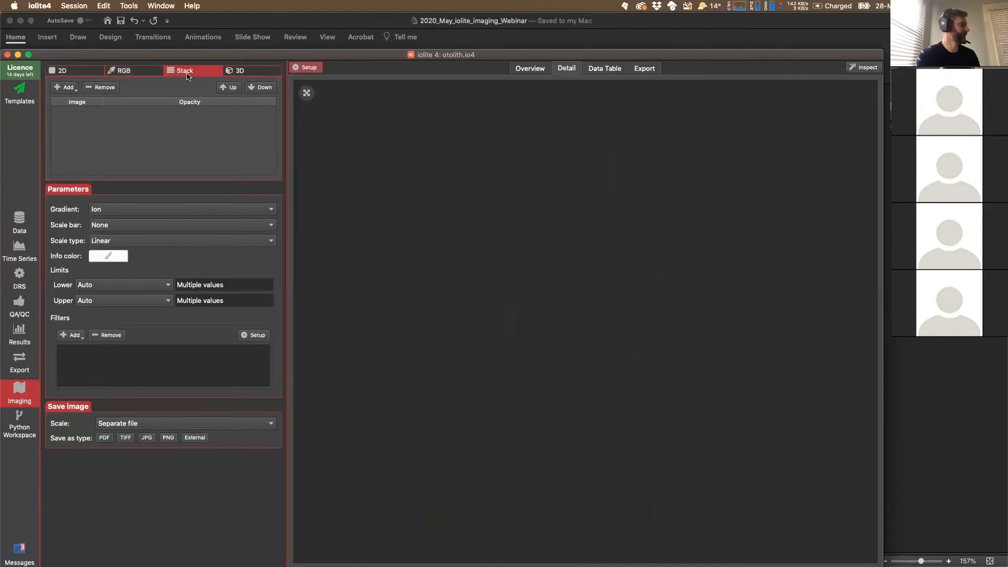
pyautogui.click(62, 88)
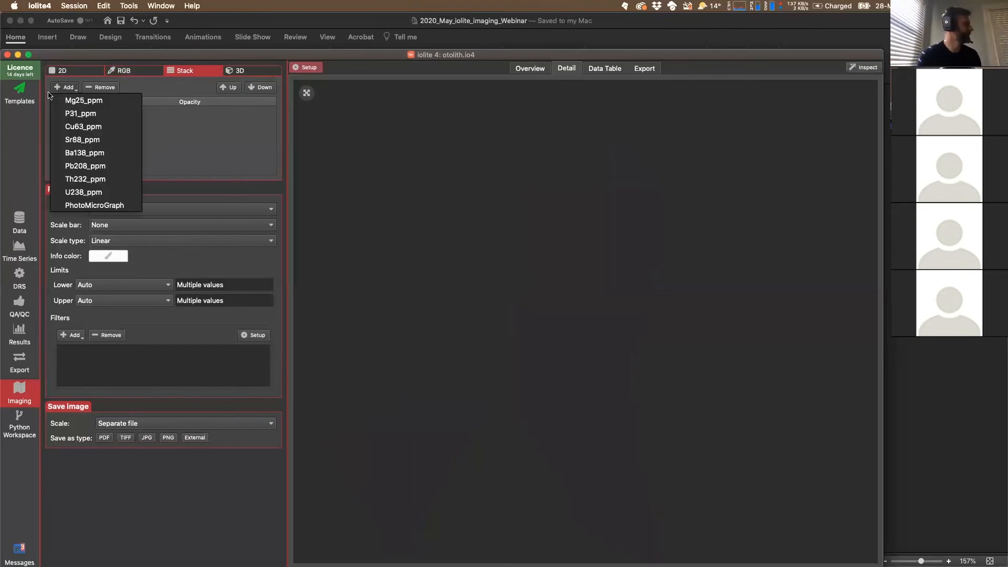
pyautogui.click(83, 206)
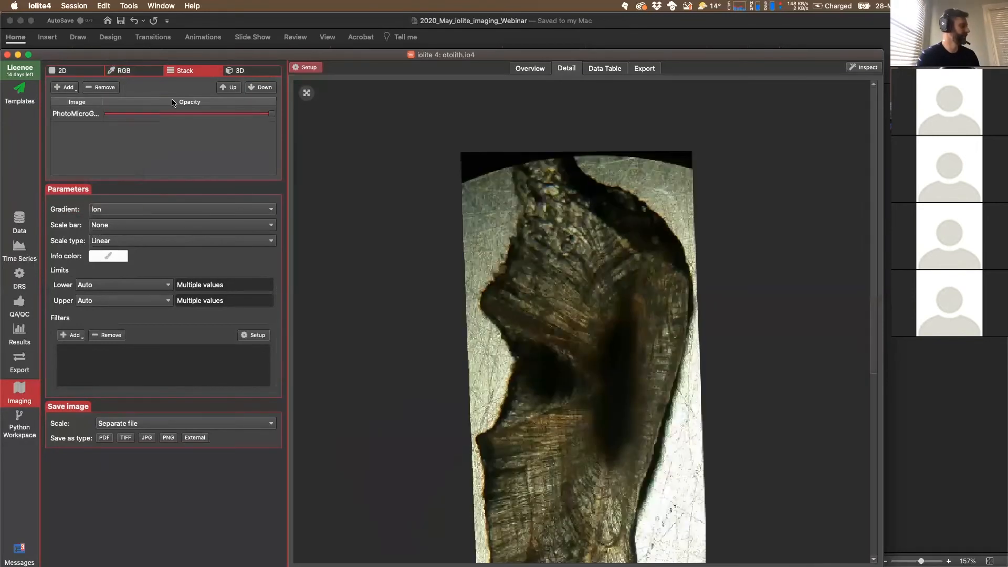
pyautogui.click(65, 90)
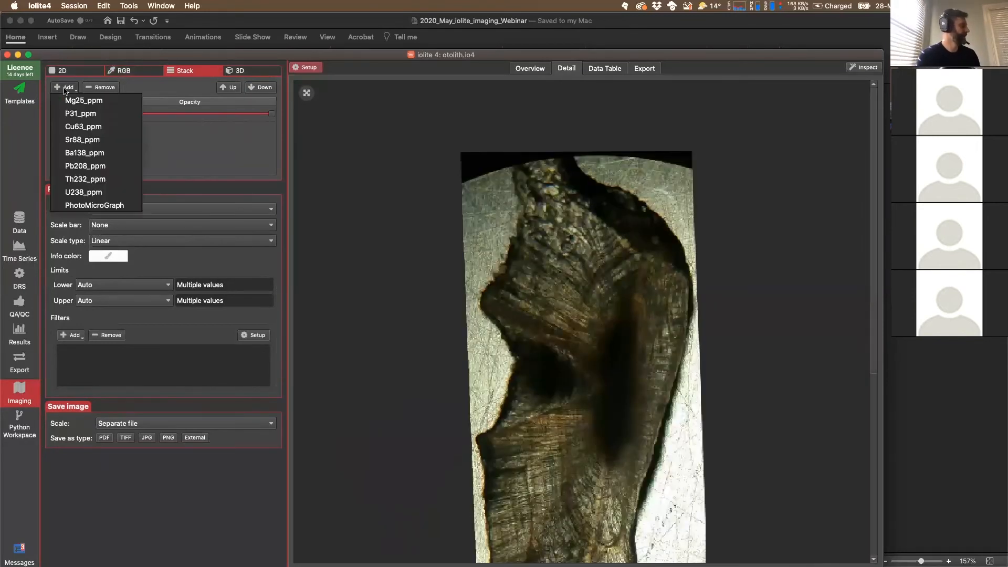
pyautogui.click(67, 140)
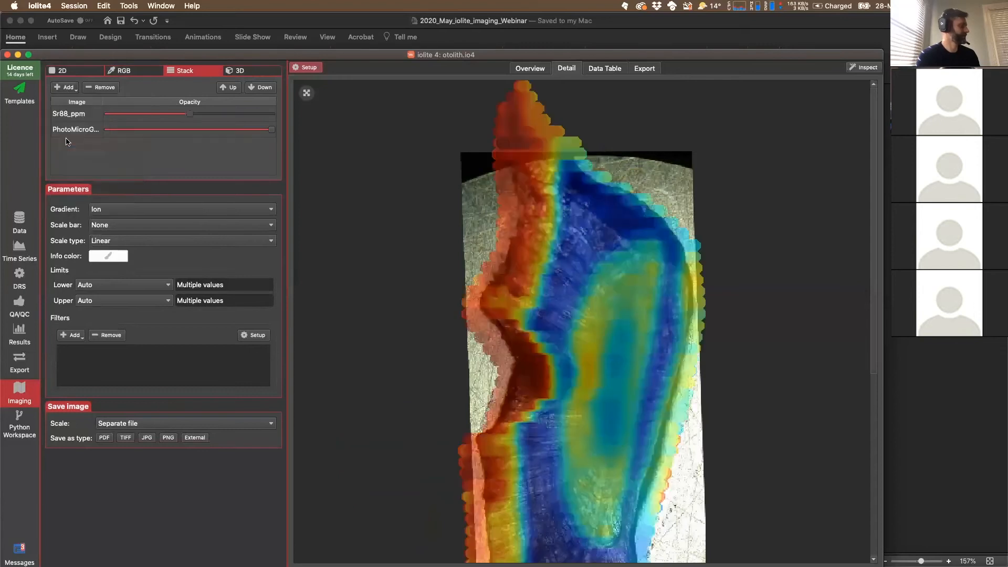
# Reduce Sr88_ppm's opacity in the stack and add Ba138_ppm beneath it at a lower opacity.
pyautogui.click(299, 92)
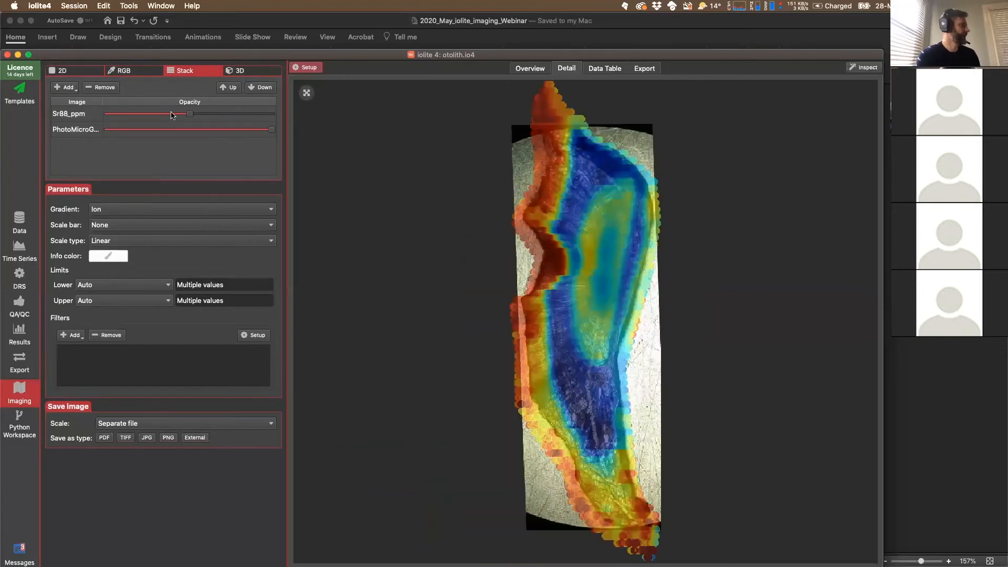
pyautogui.moveTo(192, 117)
pyautogui.mouseDown()
pyautogui.moveTo(146, 115)
pyautogui.moveTo(207, 117)
pyautogui.moveTo(152, 117)
pyautogui.moveTo(174, 120)
pyautogui.mouseUp()
pyautogui.click(67, 87)
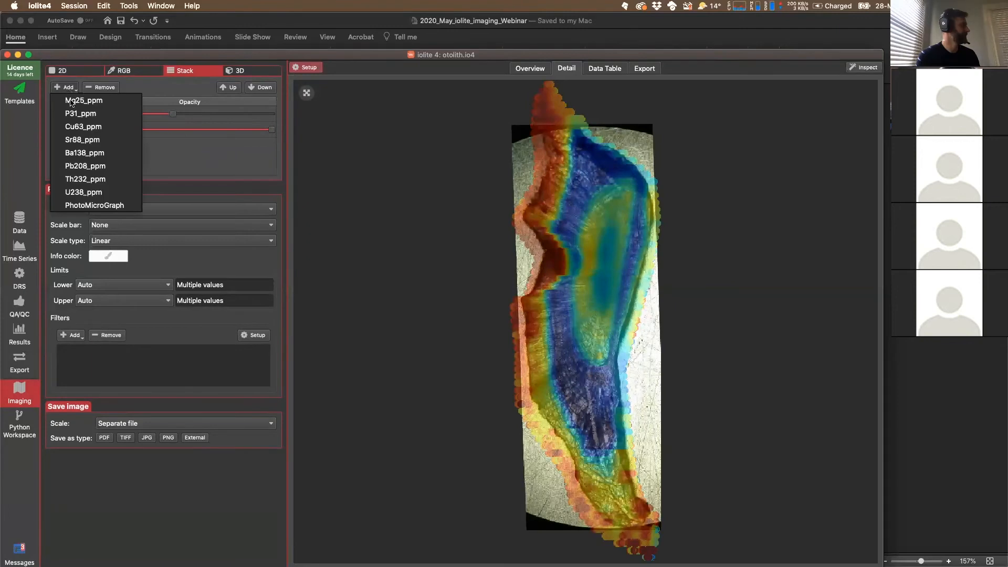
pyautogui.click(72, 153)
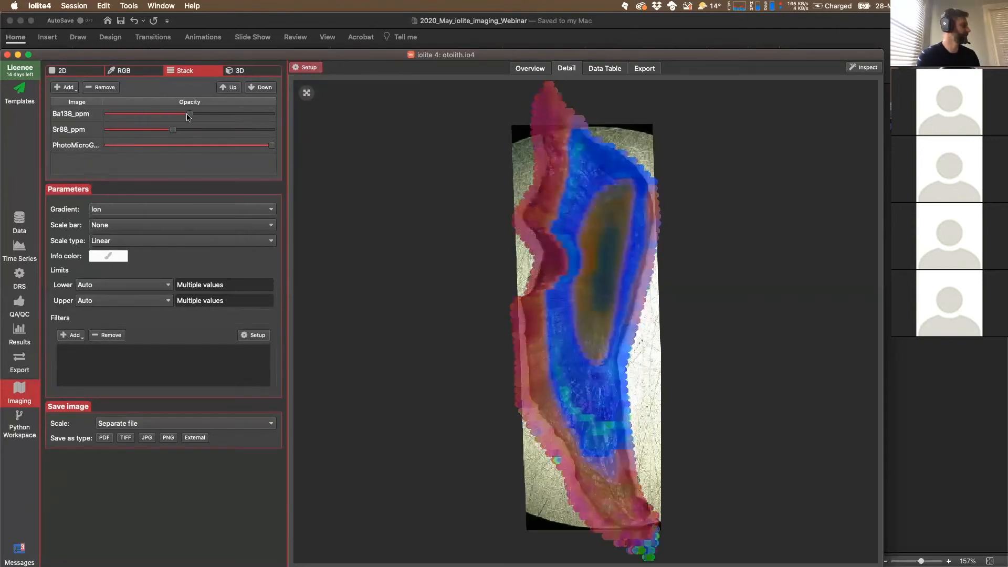
pyautogui.moveTo(190, 118); pyautogui.dragTo(146, 124)
pyautogui.click(208, 119)
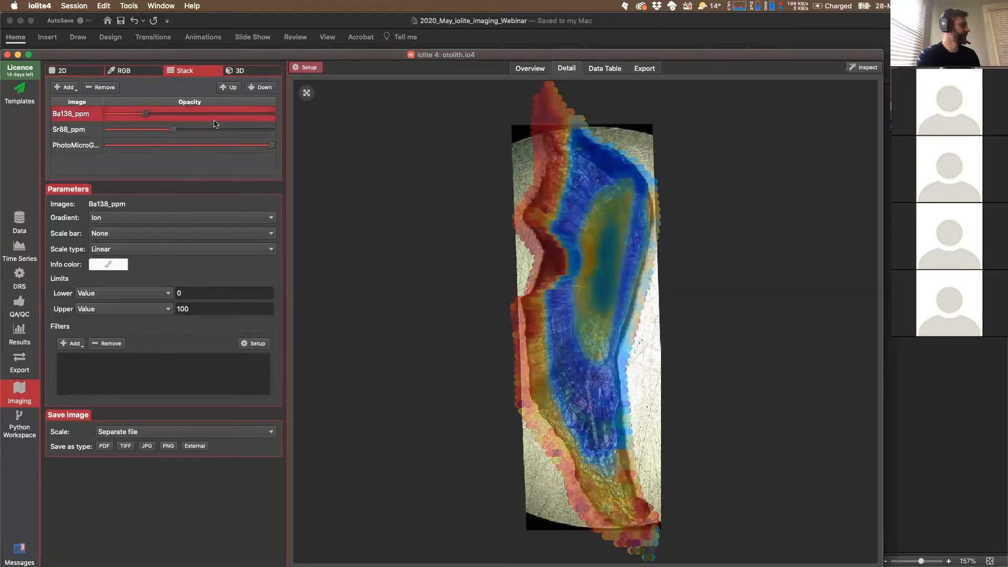
pyautogui.click(253, 88)
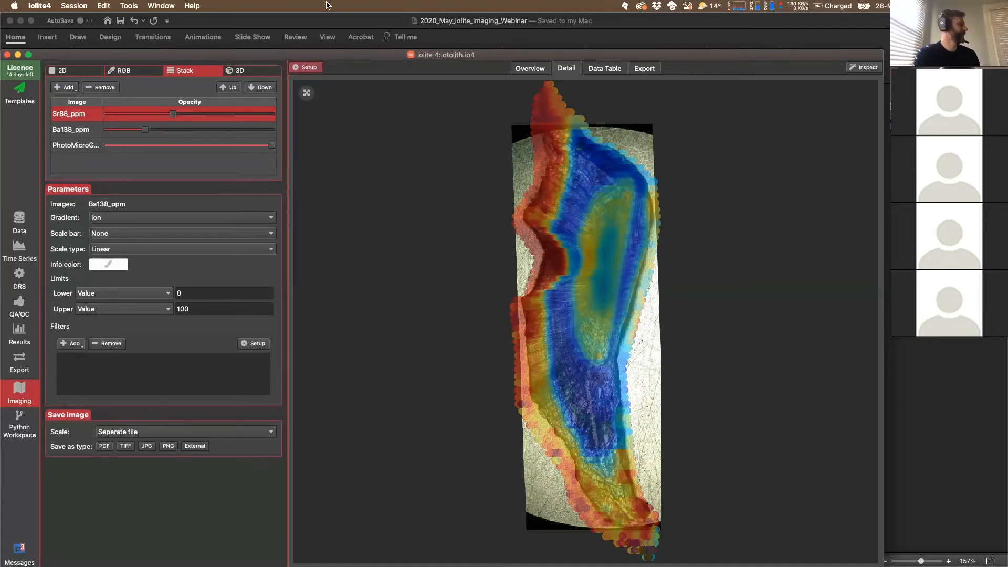
# Build a 3D image with Sr88_ppm as both height and color, and hide its mesh.
pyautogui.click(263, 74)
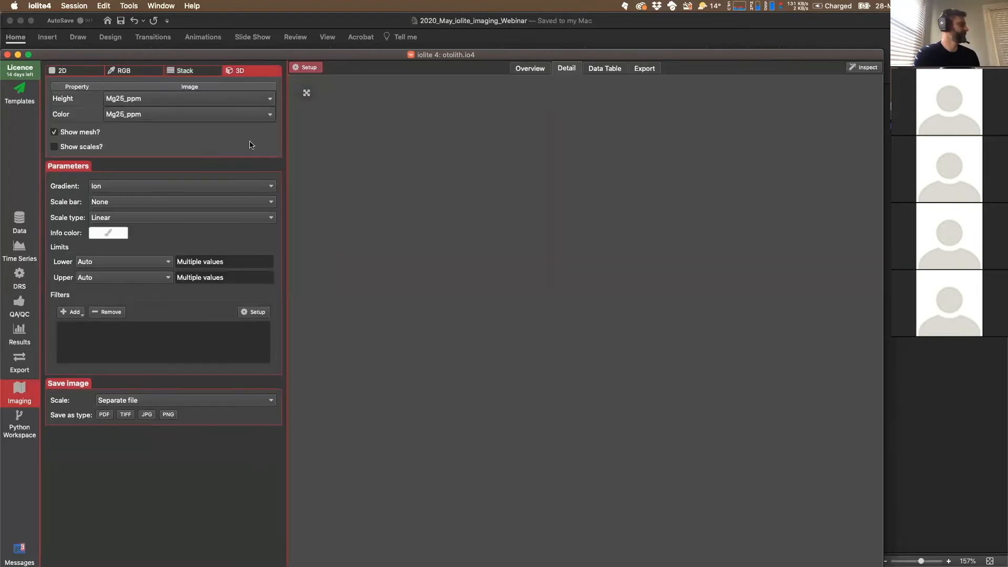
pyautogui.click(147, 98)
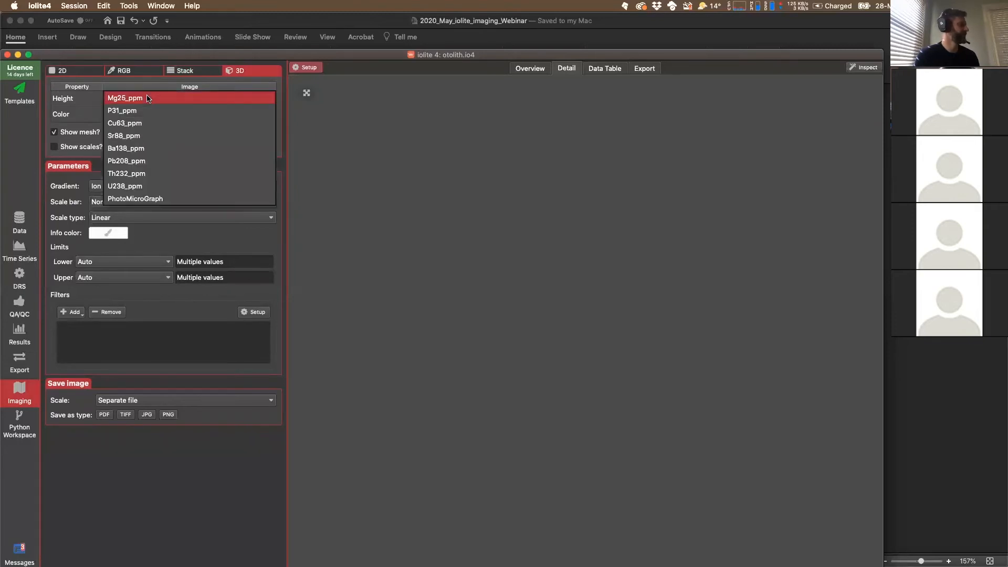
pyautogui.click(135, 140)
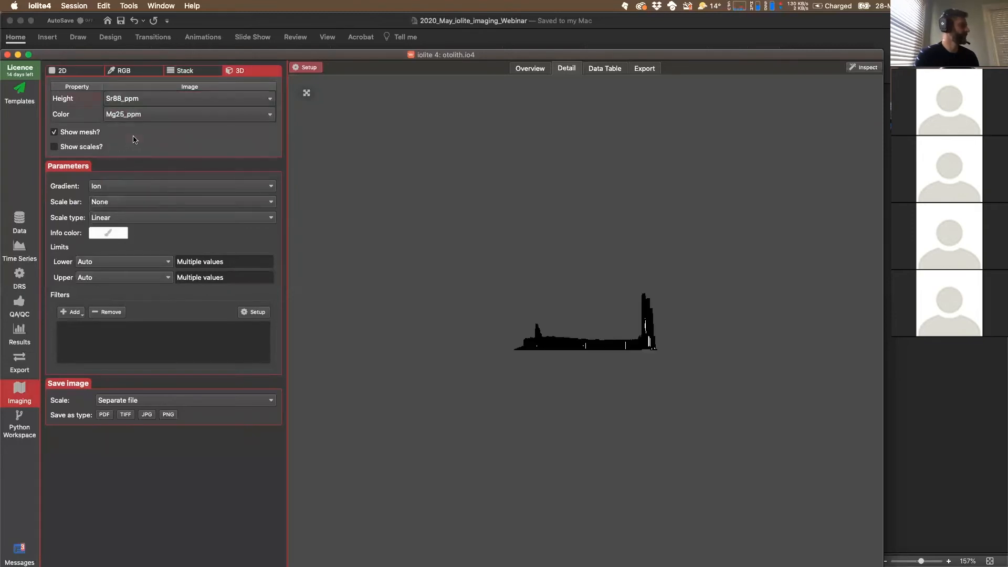
pyautogui.click(115, 114)
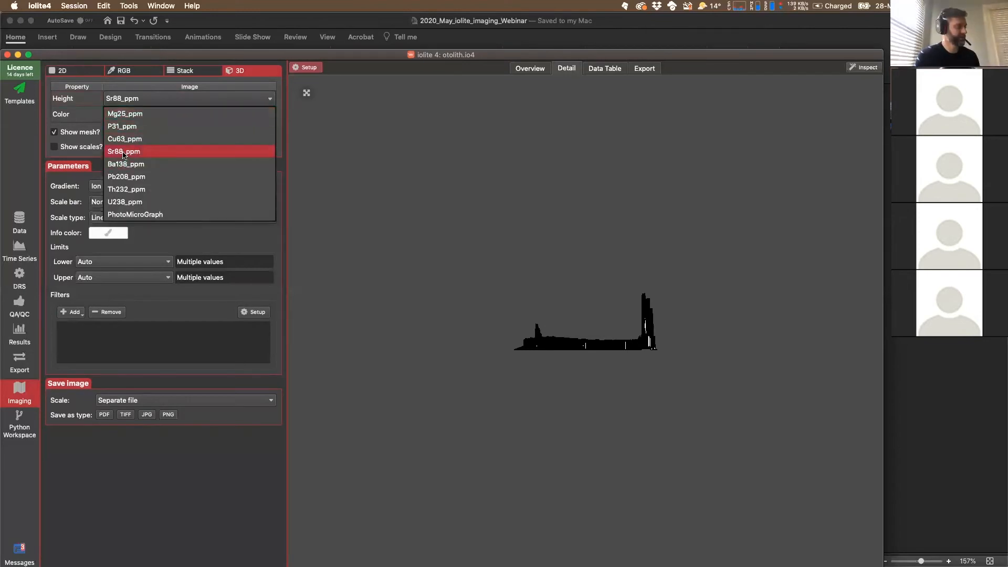
pyautogui.press('Escape')
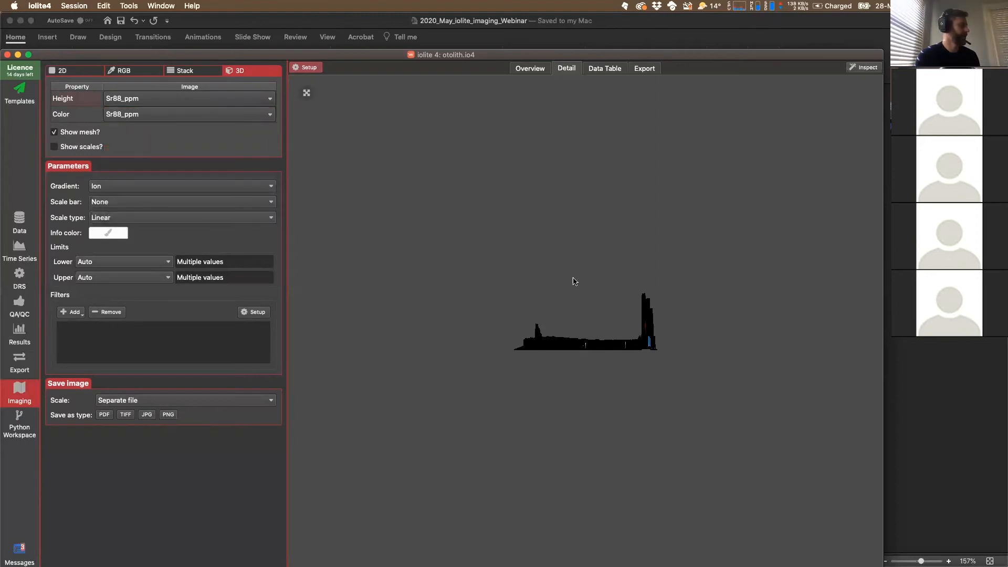
pyautogui.moveTo(638, 390); pyautogui.dragTo(633, 375)
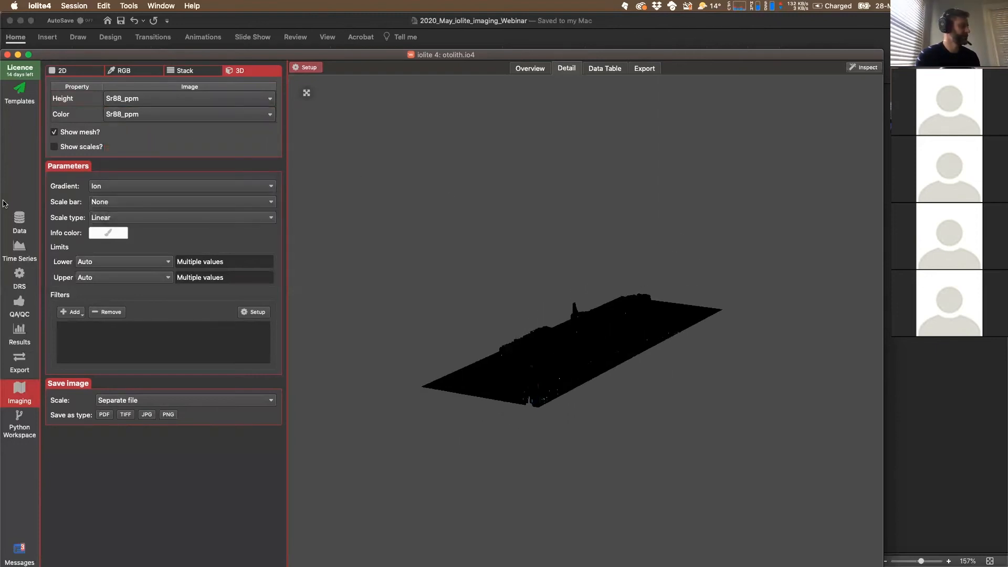
pyautogui.click(54, 132)
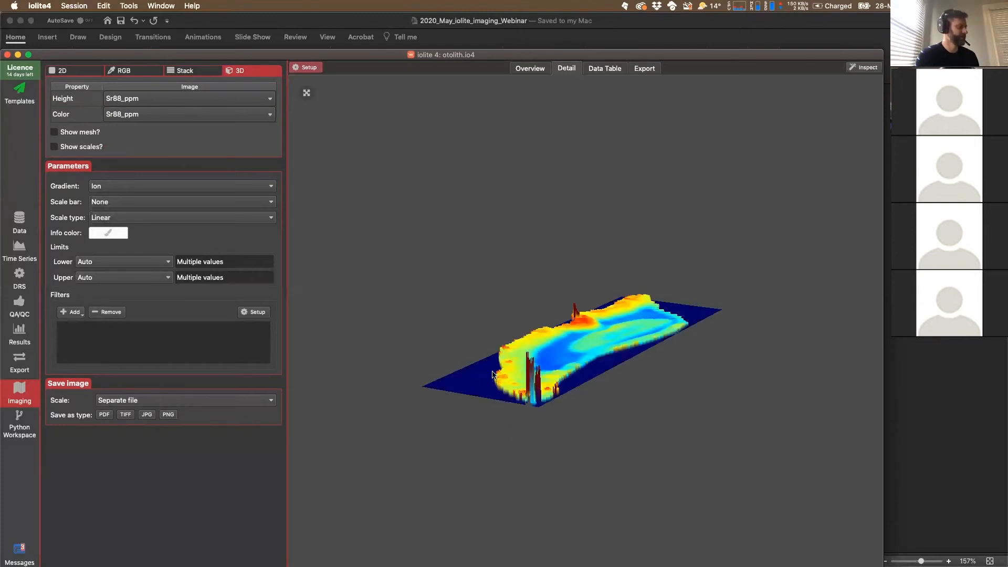
# Exaggerate the vertical relief of the 3D Sr88_ppm surface and examine it at different angles and zoom levels.
pyautogui.moveTo(572, 351)
pyautogui.mouseDown()
pyautogui.moveTo(559, 344)
pyautogui.moveTo(587, 383)
pyautogui.moveTo(563, 355)
pyautogui.mouseUp()
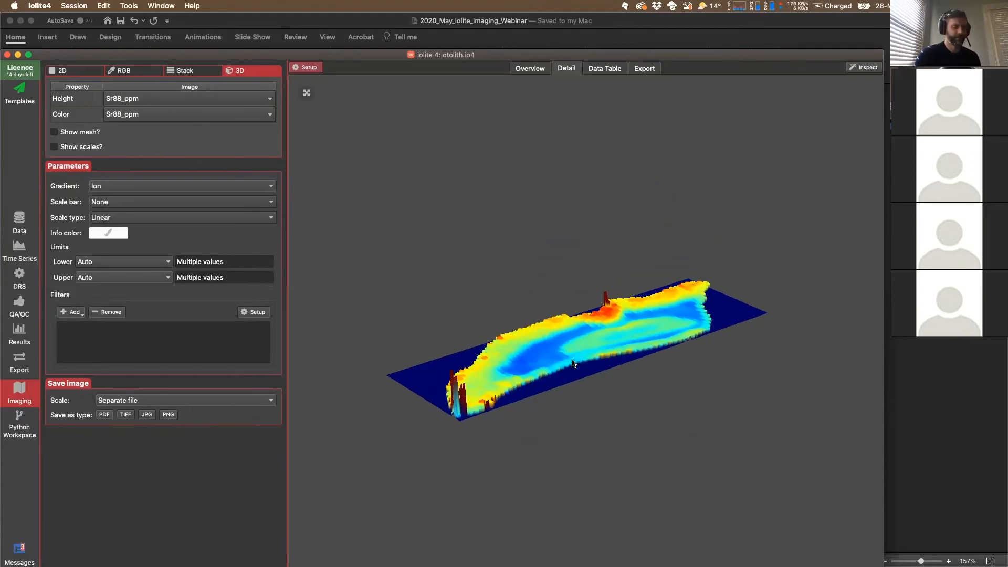
pyautogui.moveTo(591, 360); pyautogui.dragTo(590, 358)
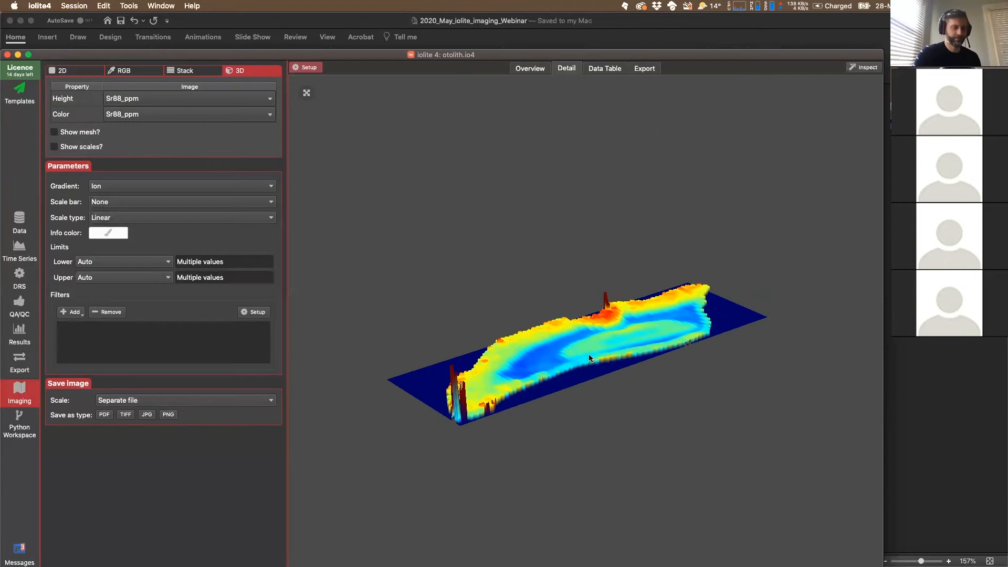
pyautogui.scroll(5, 584, 359)
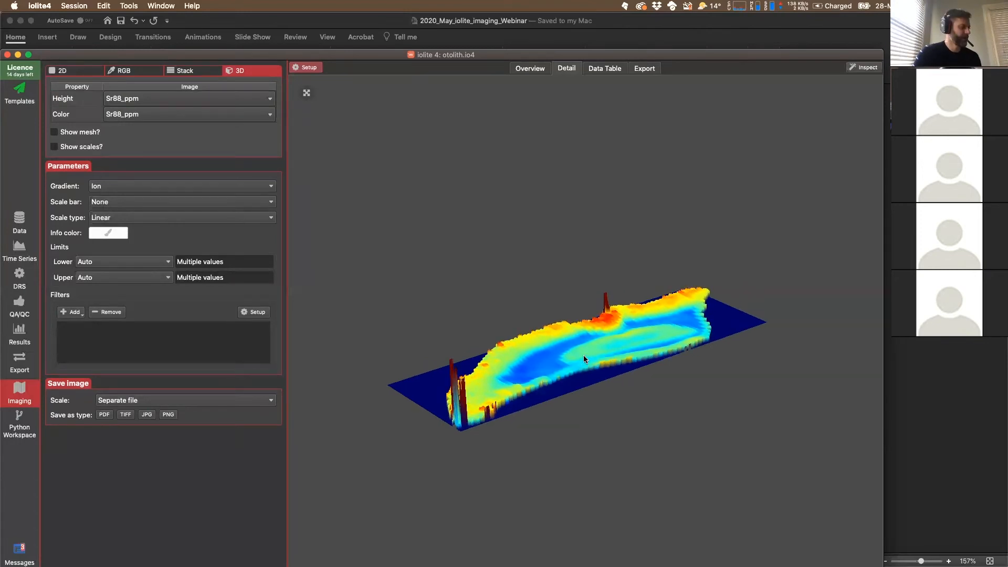
pyautogui.scroll(5, 583, 355)
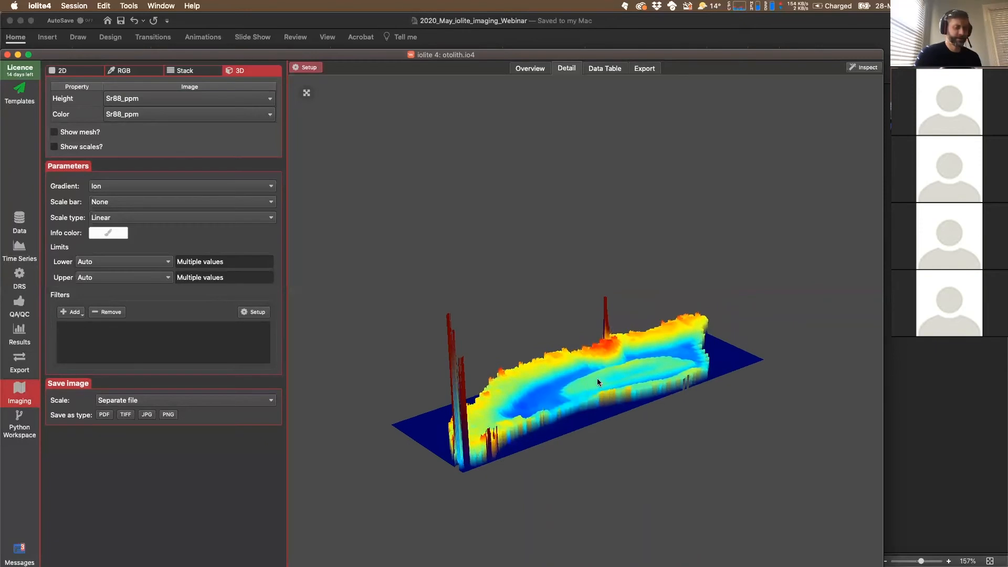
pyautogui.scroll(5, 597, 378)
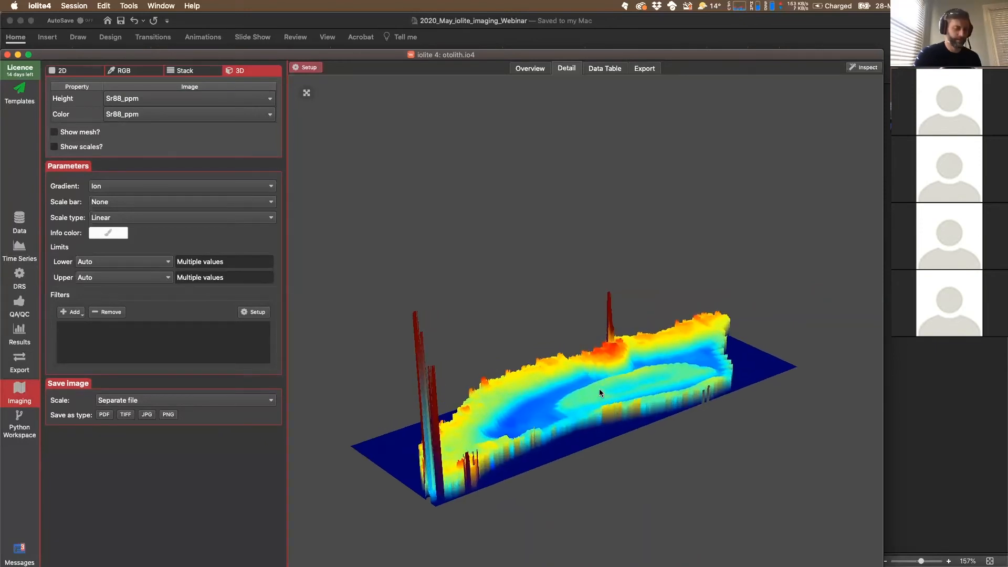
pyautogui.scroll(5, 599, 392)
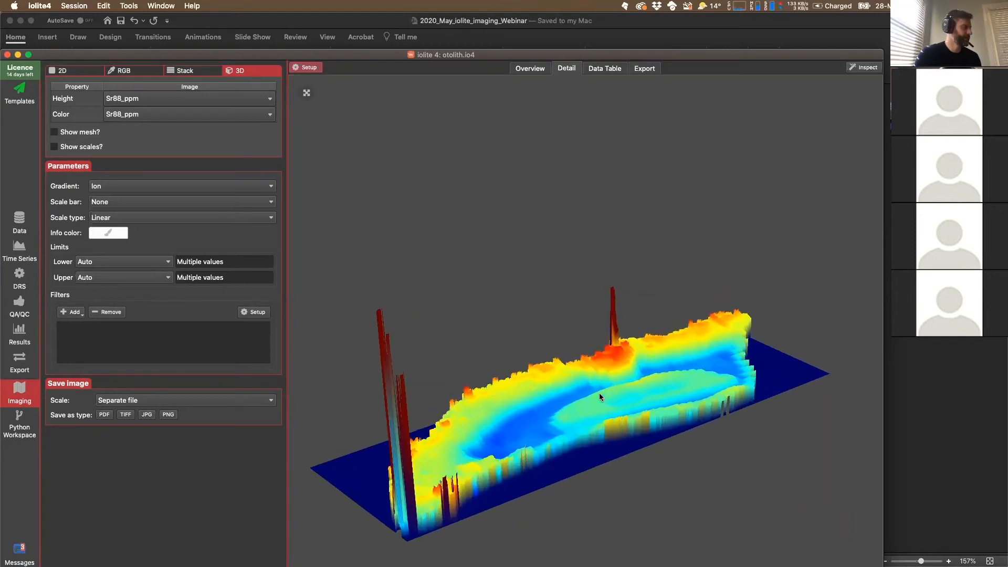
pyautogui.scroll(3, 600, 392)
pyautogui.scroll(-3, 600, 392)
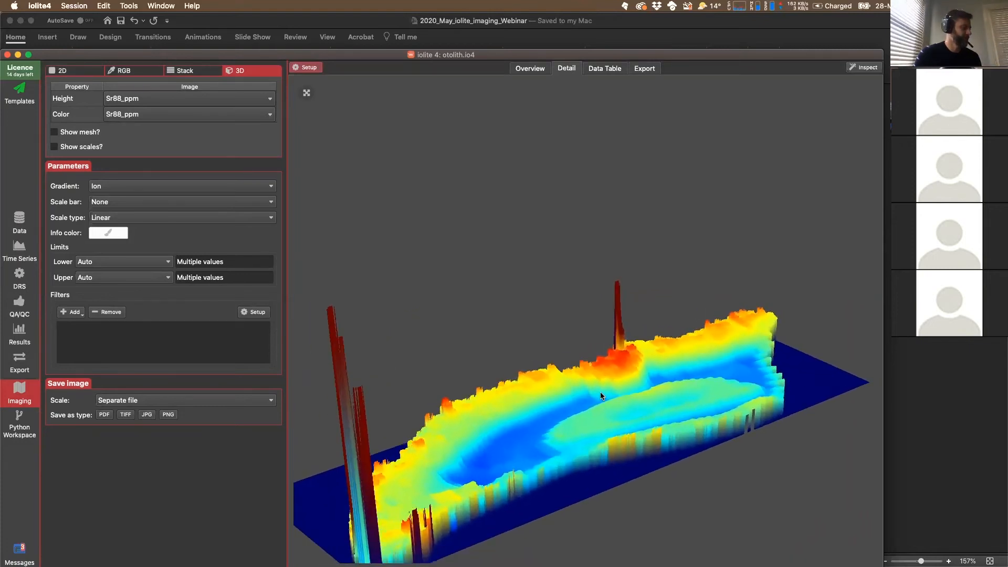
pyautogui.scroll(2, 600, 391)
pyautogui.scroll(-3, 599, 393)
# Color the 3D Sr88_ppm surface by Ba138_ppm.
pyautogui.moveTo(597, 401); pyautogui.dragTo(524, 417)
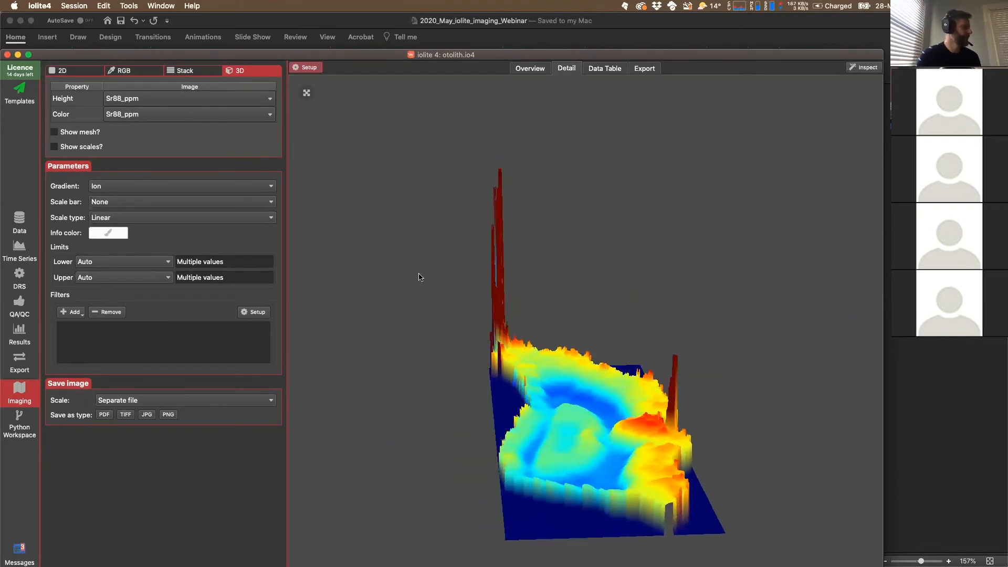
pyautogui.click(177, 115)
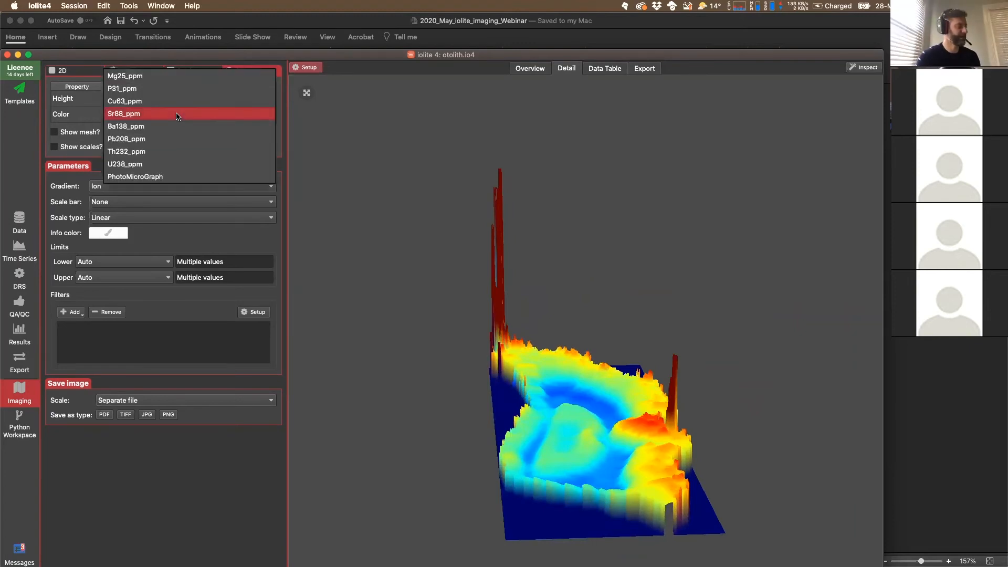
pyautogui.click(164, 126)
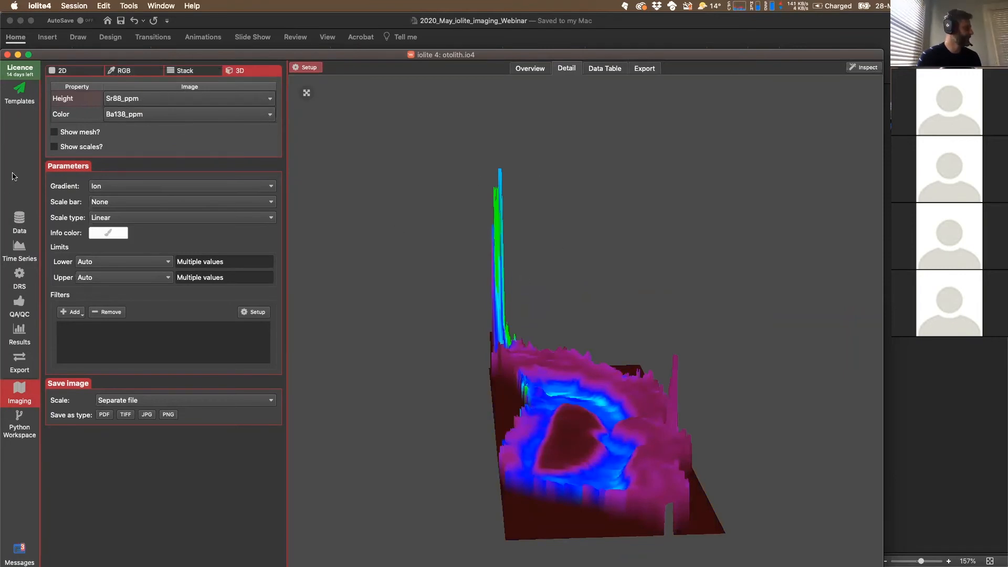
# Turn off internal standards in the Trace Elements data reduction scheme and crunch the data again.
pyautogui.click(16, 280)
pyautogui.click(417, 75)
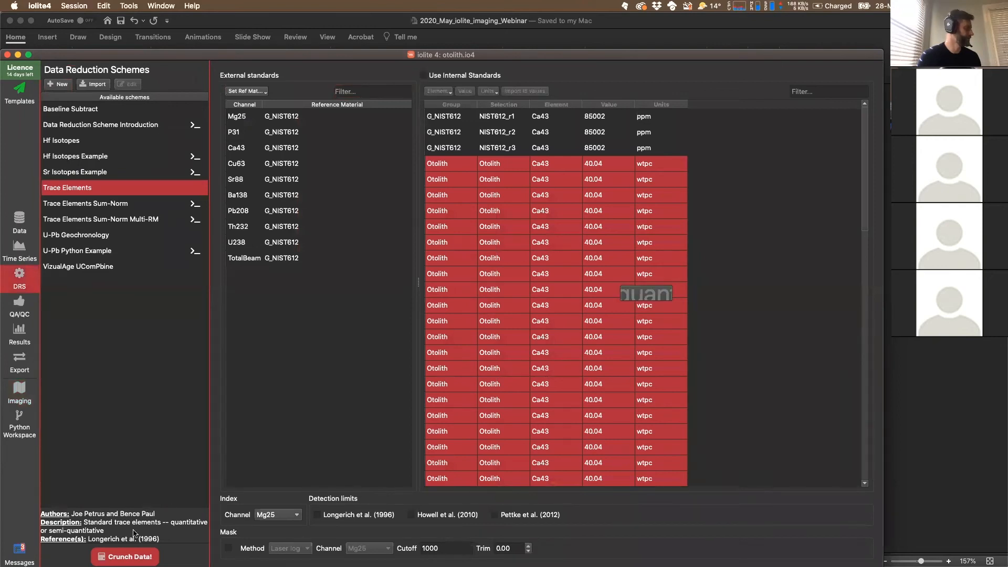
pyautogui.click(125, 556)
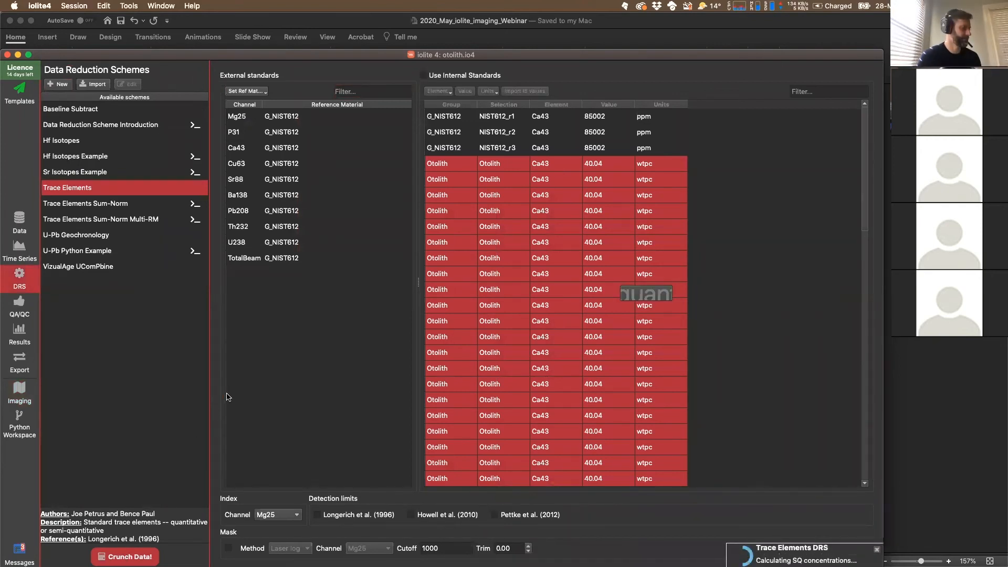
# In the imaging overview, show the Otolith group's ppm channels from Mg25_ppm to U238_ppm alongside PhotoMicroGraph.
pyautogui.click(12, 389)
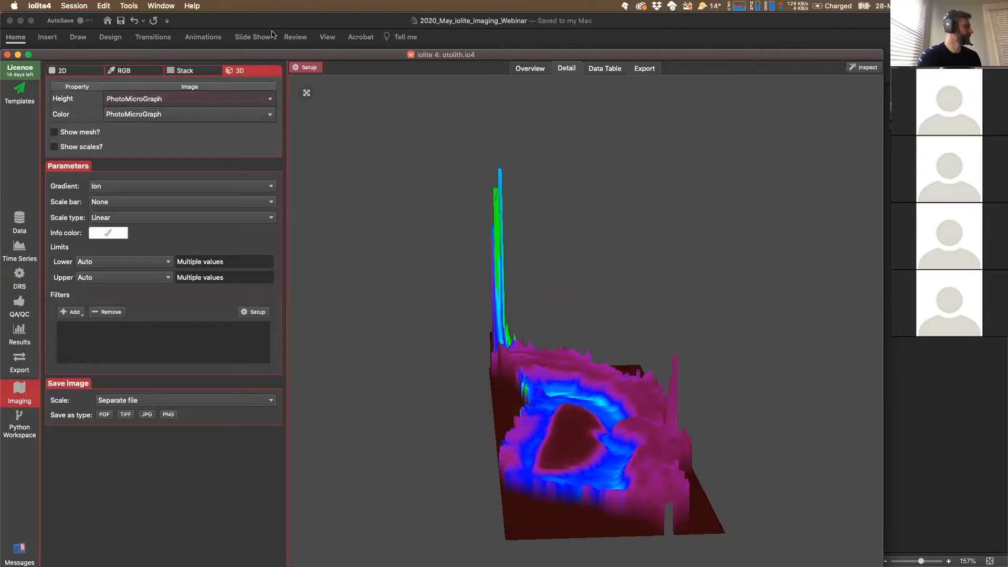
pyautogui.click(528, 68)
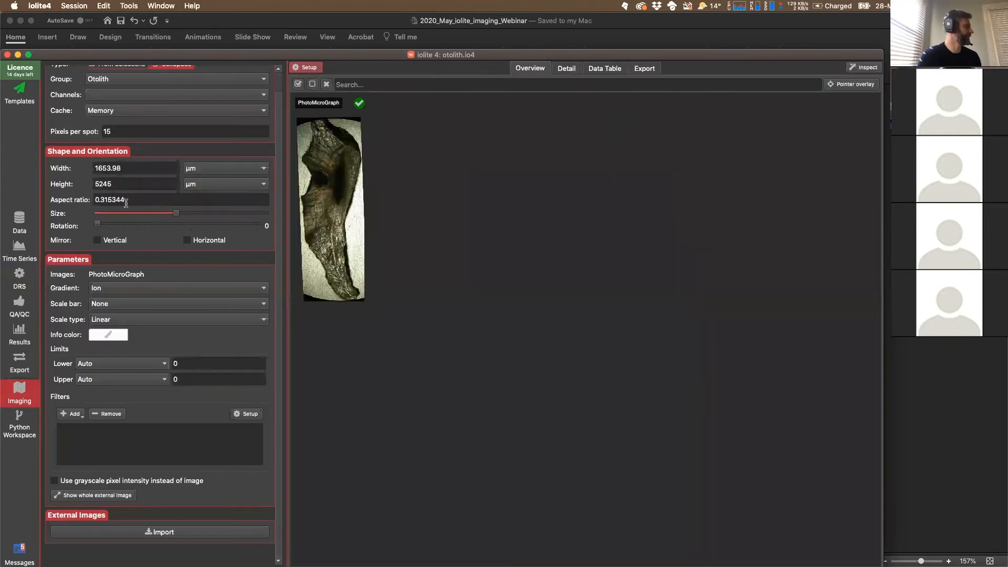
pyautogui.scroll(2, 163, 84)
pyautogui.click(152, 105)
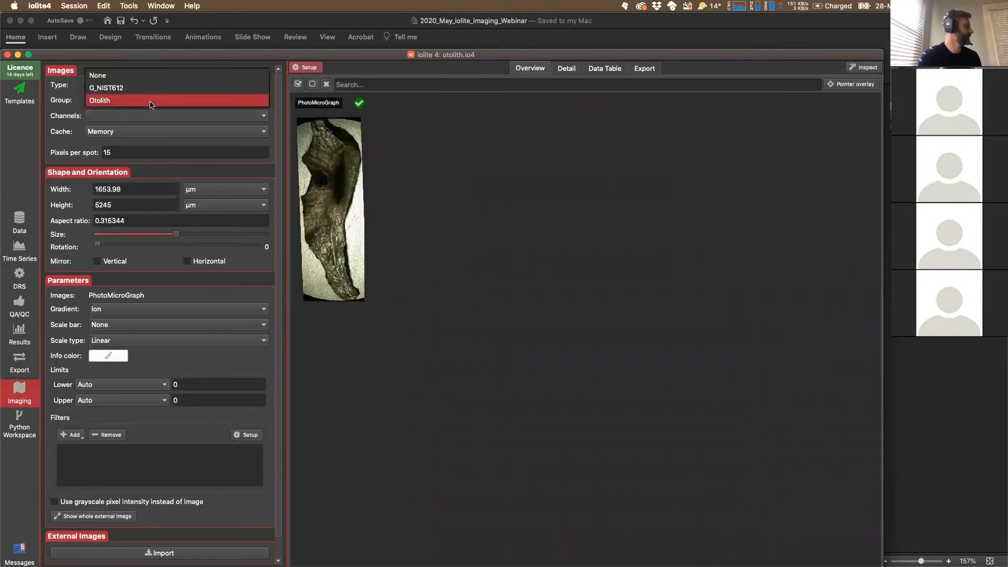
pyautogui.click(157, 101)
pyautogui.click(187, 117)
pyautogui.moveTo(236, 167)
pyautogui.click(321, 288)
pyautogui.click(539, 408)
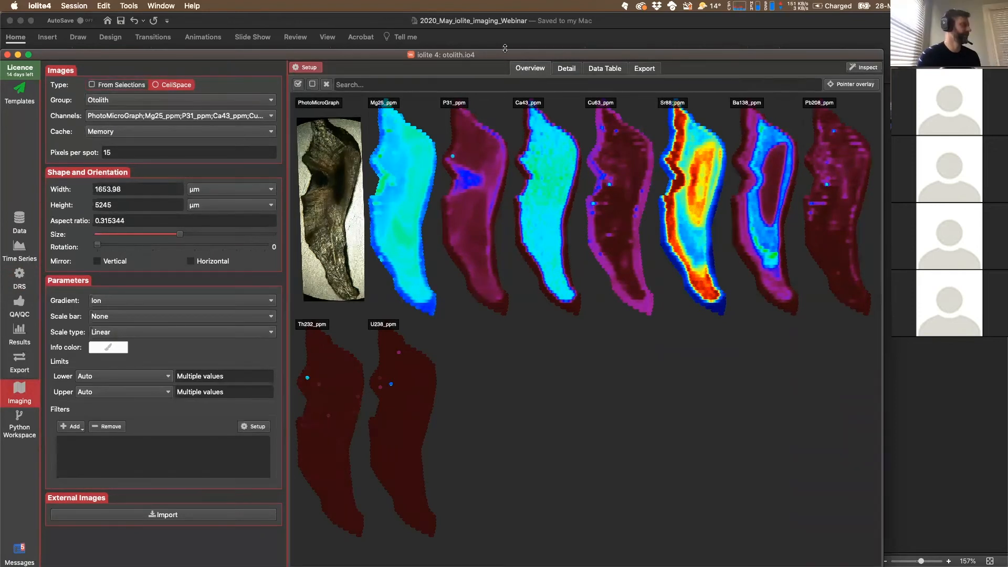
# Rebuild the 3D image with Sr88_ppm as height and Ba138_ppm as color.
pyautogui.click(567, 69)
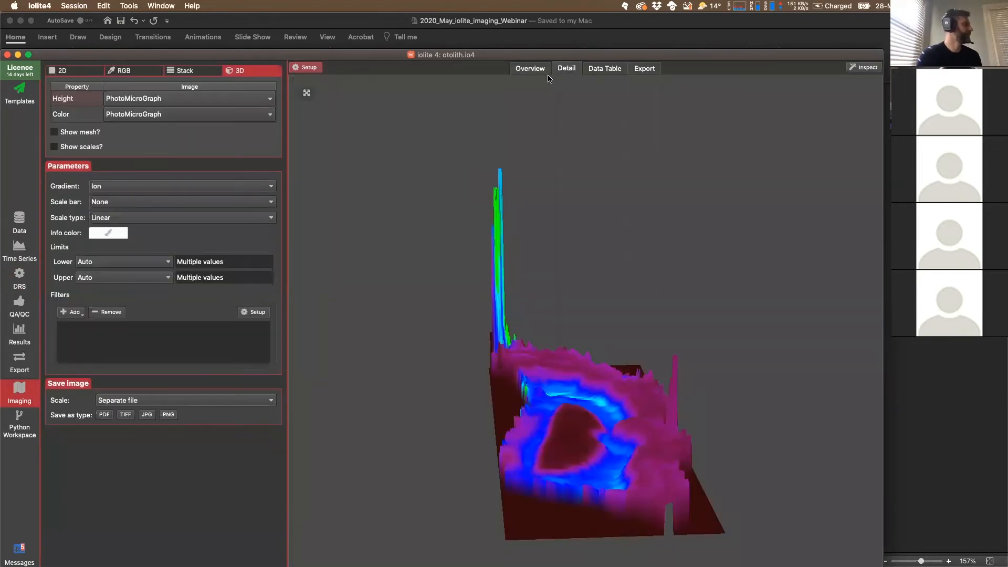
pyautogui.click(160, 99)
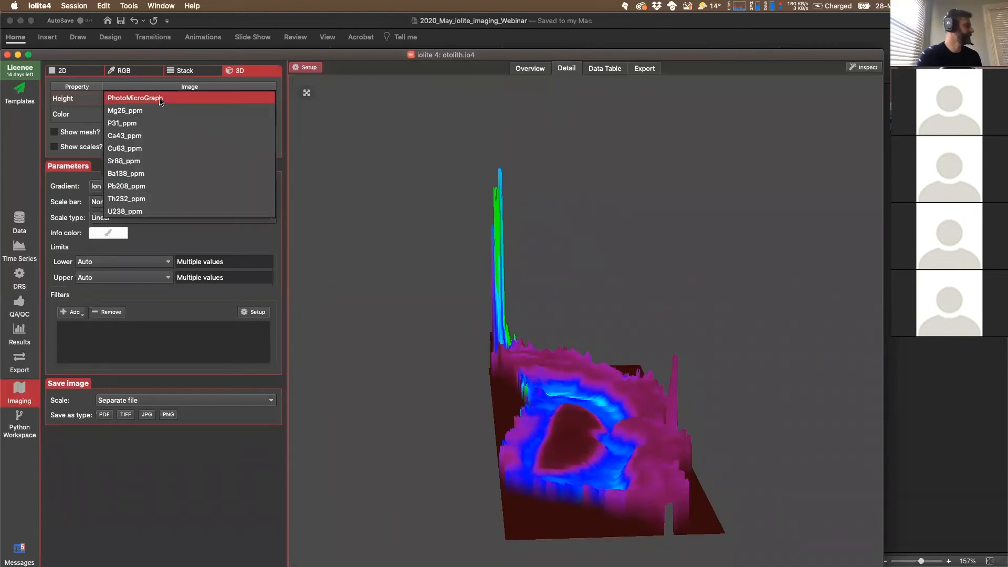
pyautogui.click(142, 163)
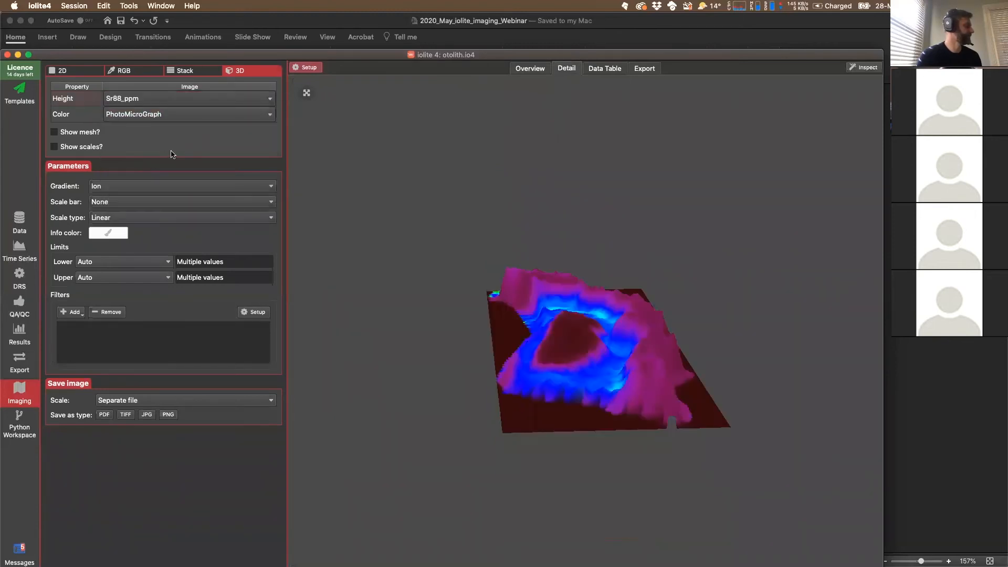
pyautogui.click(161, 115)
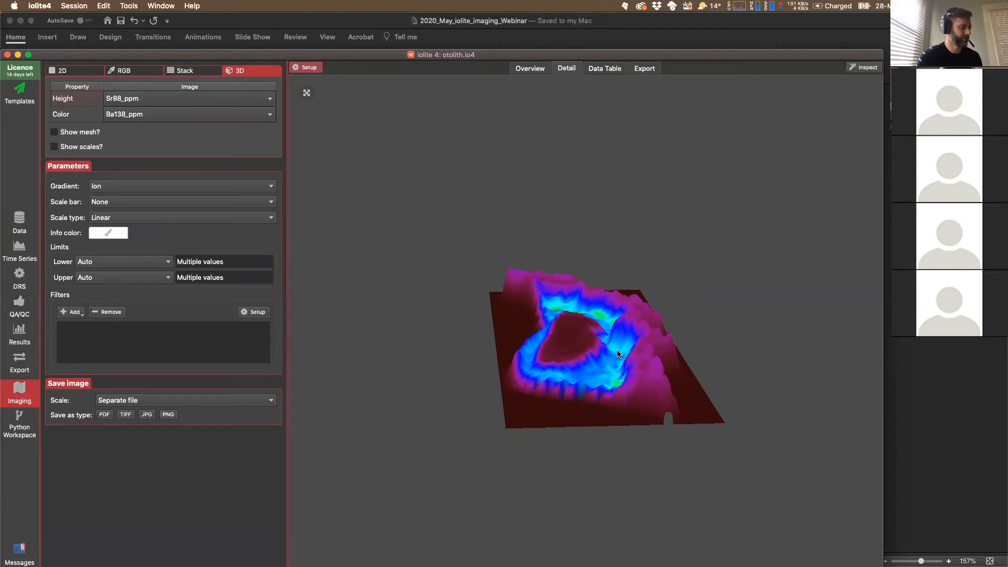
pyautogui.moveTo(619, 354); pyautogui.dragTo(640, 402)
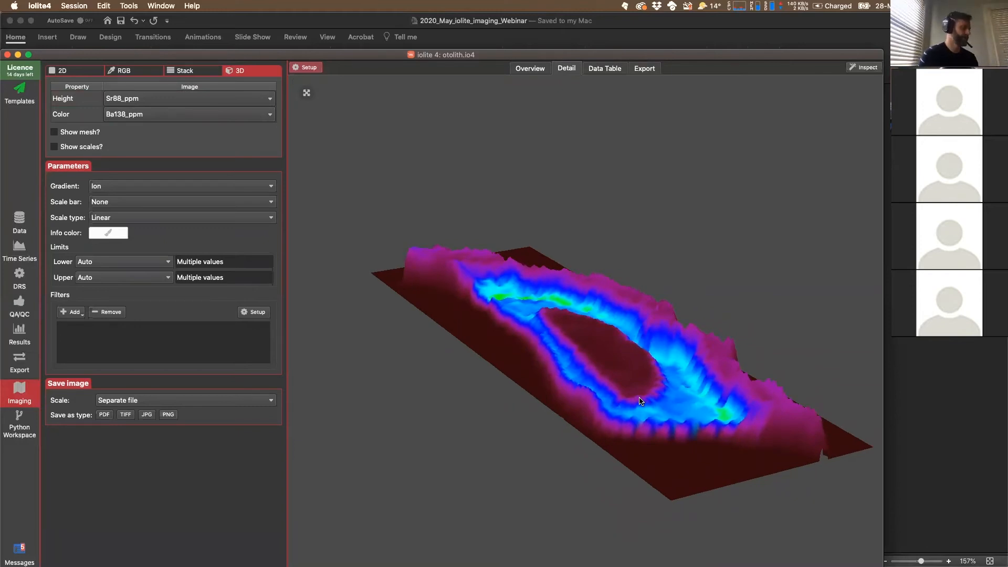
pyautogui.moveTo(645, 403); pyautogui.dragTo(647, 405)
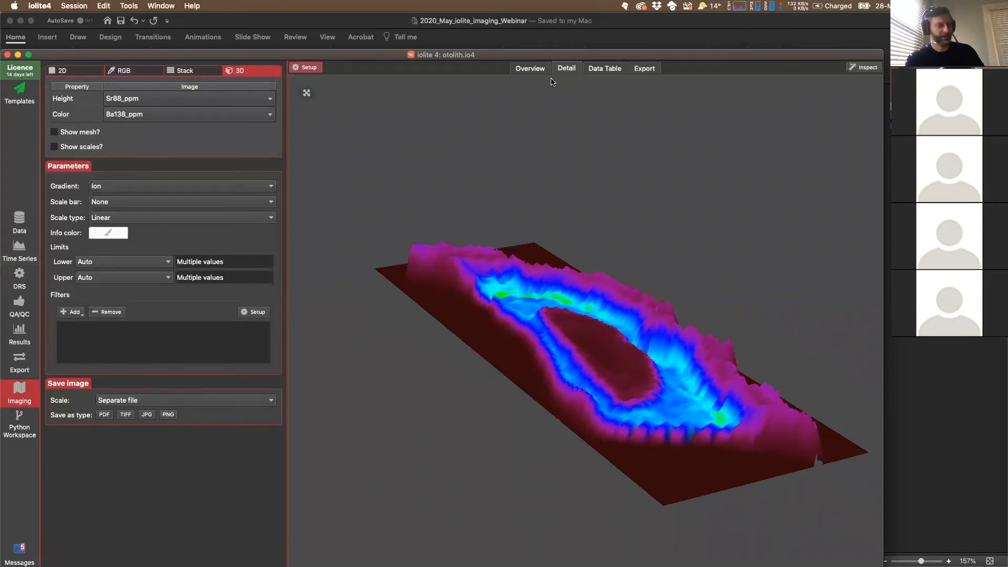
# Switch to the 2020_May_iolite_imaging_Webinar presentation in PowerPoint.
pyautogui.press('super+Tab')
pyautogui.press('super+Tab')
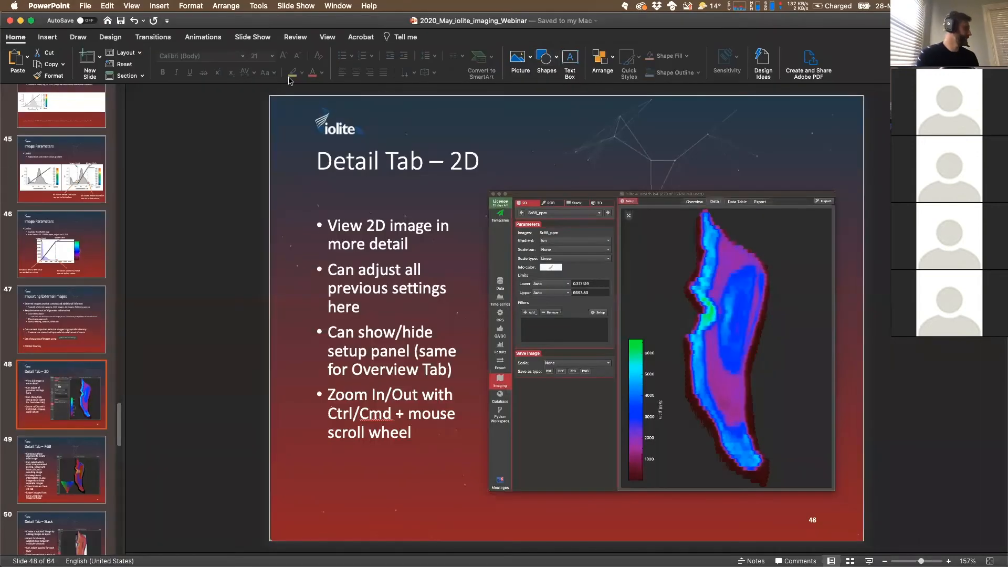
# Review the Detail Tab slides on Stack and 3D images, ending on the Detail Tab – 3D slide.
pyautogui.scroll(-5, 52, 470)
pyautogui.scroll(-5, 52, 468)
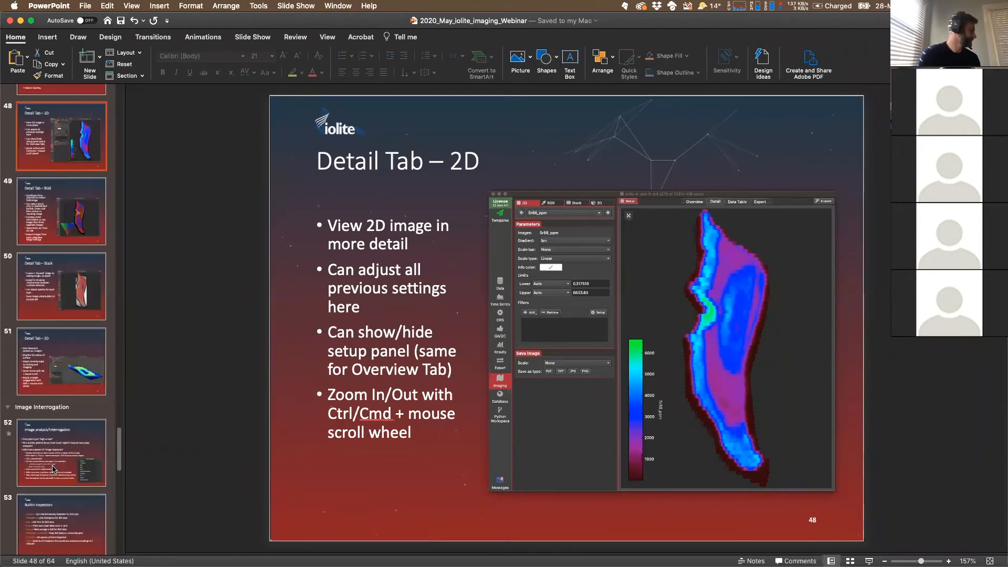
pyautogui.click(62, 393)
pyautogui.click(65, 290)
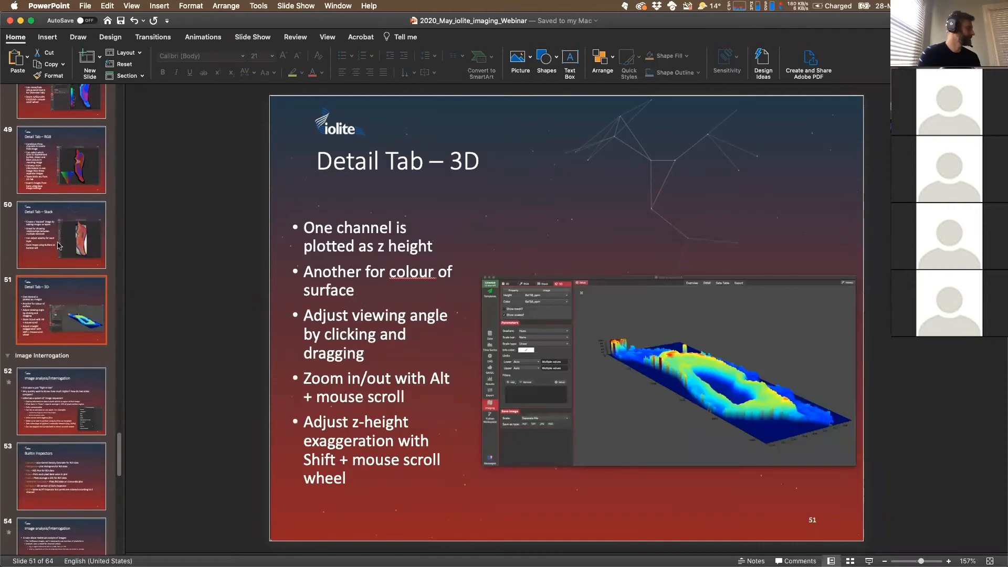
pyautogui.click(61, 244)
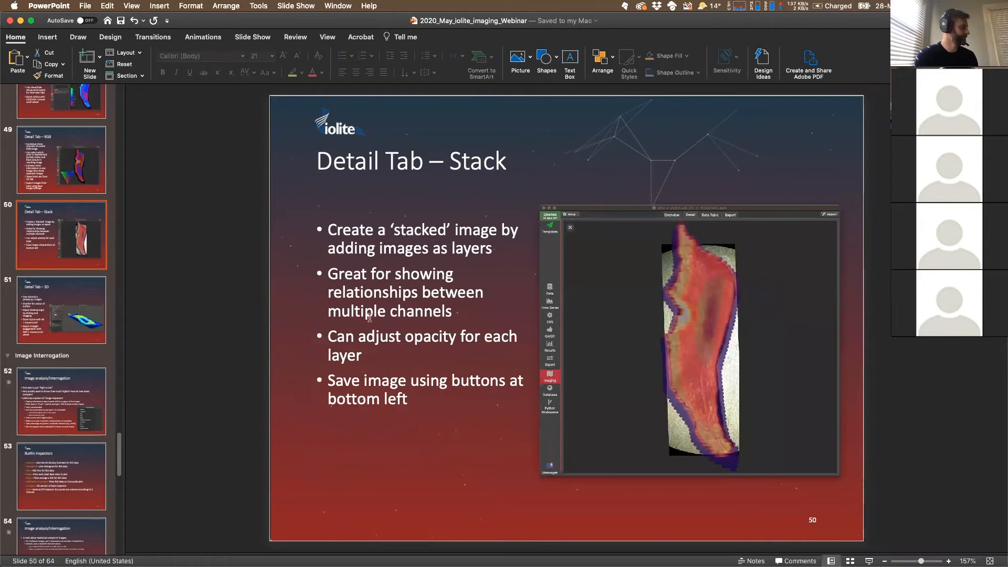
pyautogui.click(58, 312)
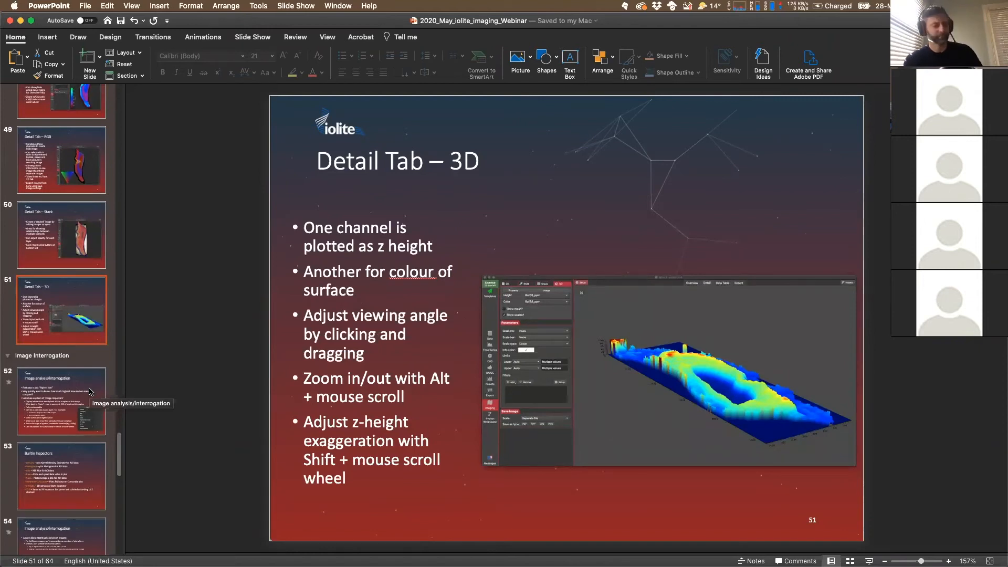
# Switch to iolite and orbit the 3D otolith surface to view it from steeper angles.
pyautogui.press('super+Tab')
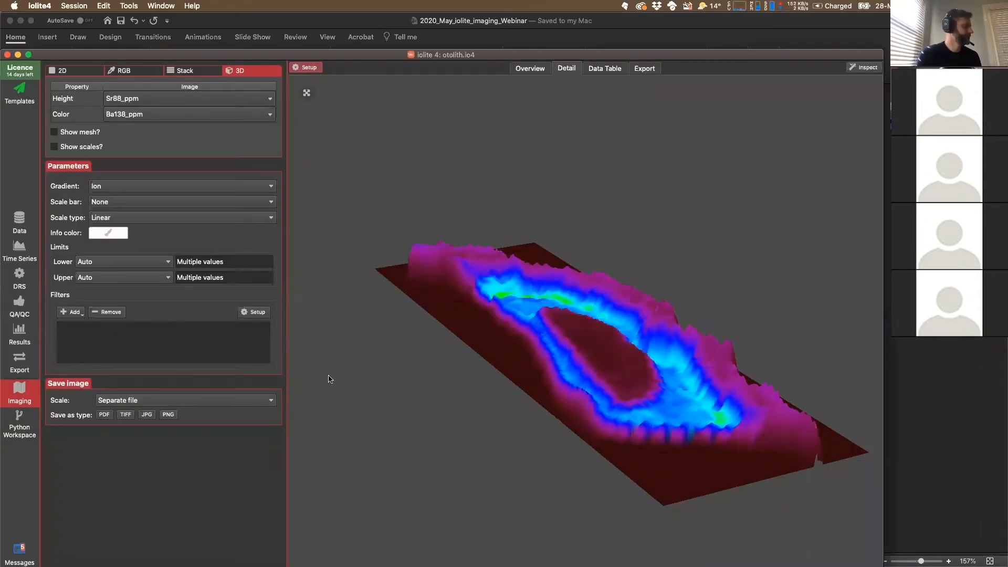
pyautogui.moveTo(611, 433); pyautogui.dragTo(603, 437)
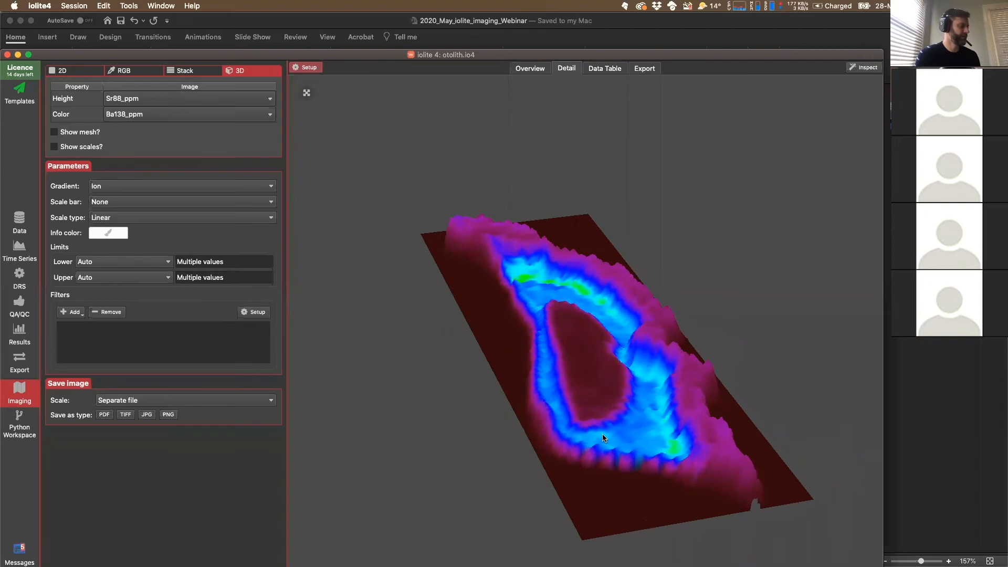
pyautogui.moveTo(728, 408); pyautogui.dragTo(734, 417)
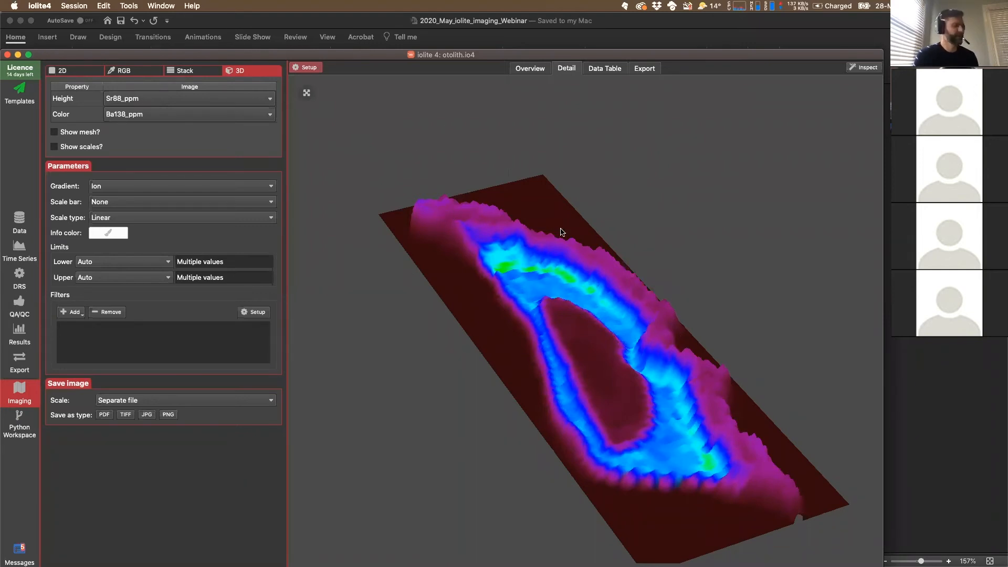
# Switch back to PowerPoint and present the slideshow from slide 52, Image analysis/interrogation.
pyautogui.press('super+Tab')
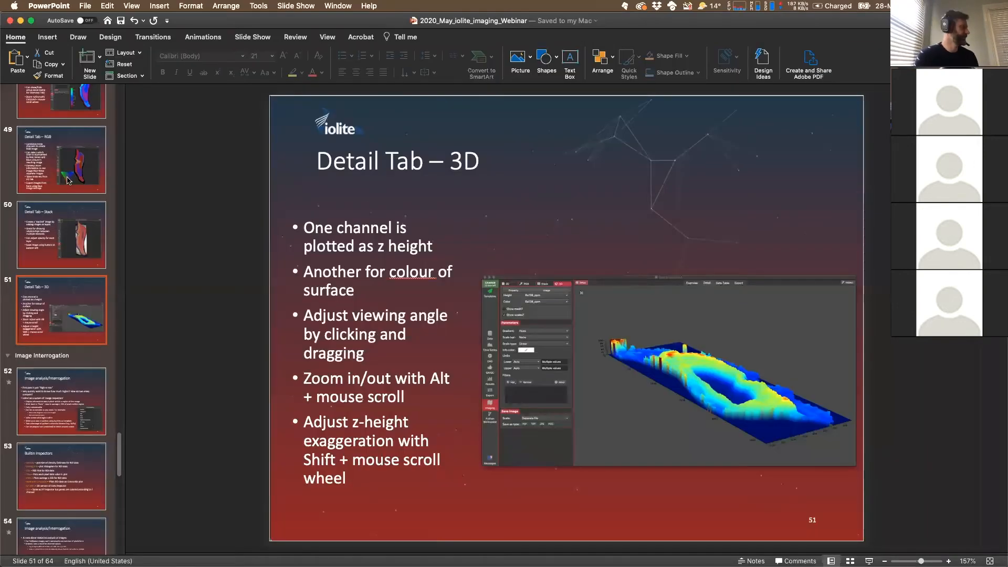
pyautogui.click(46, 396)
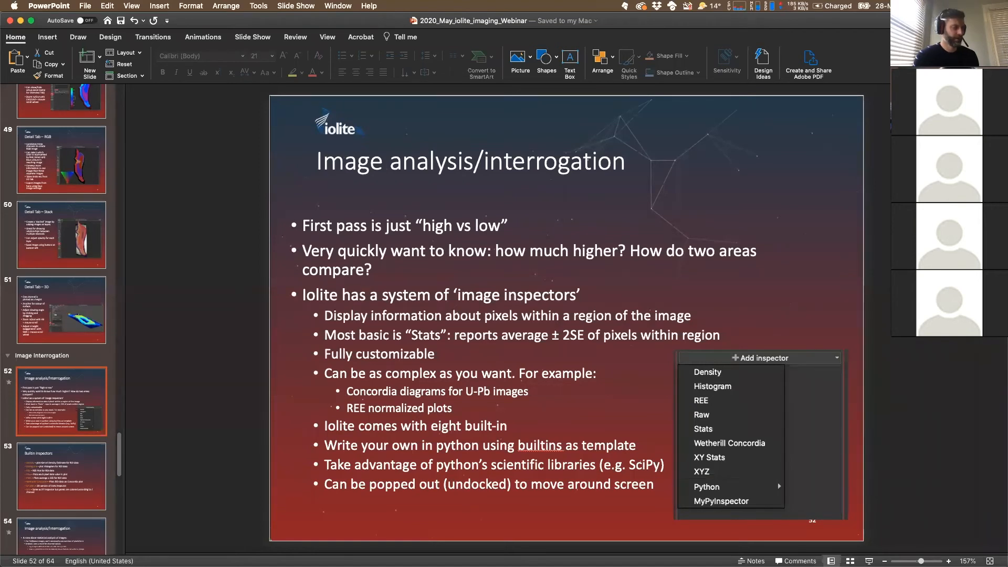
pyautogui.click(869, 560)
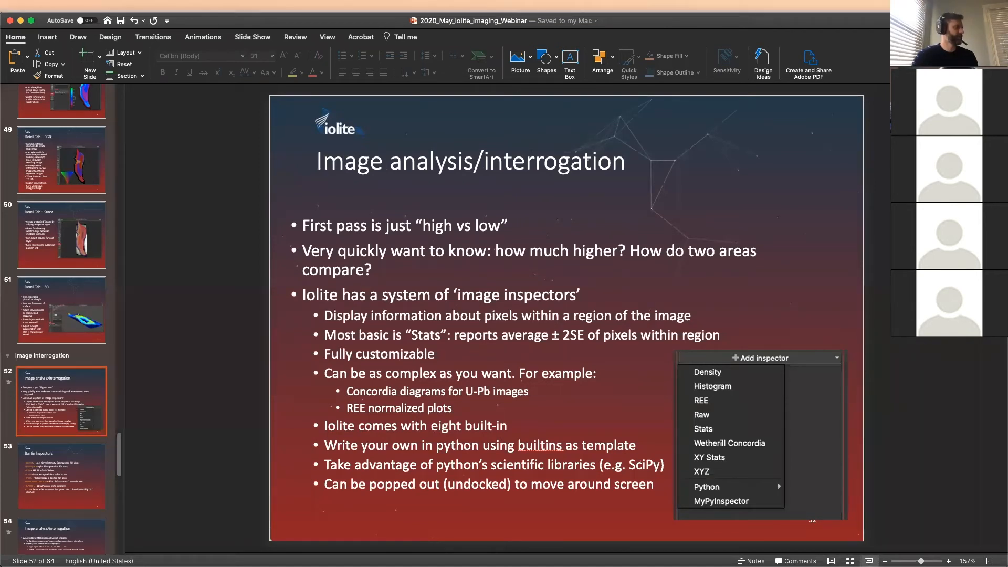
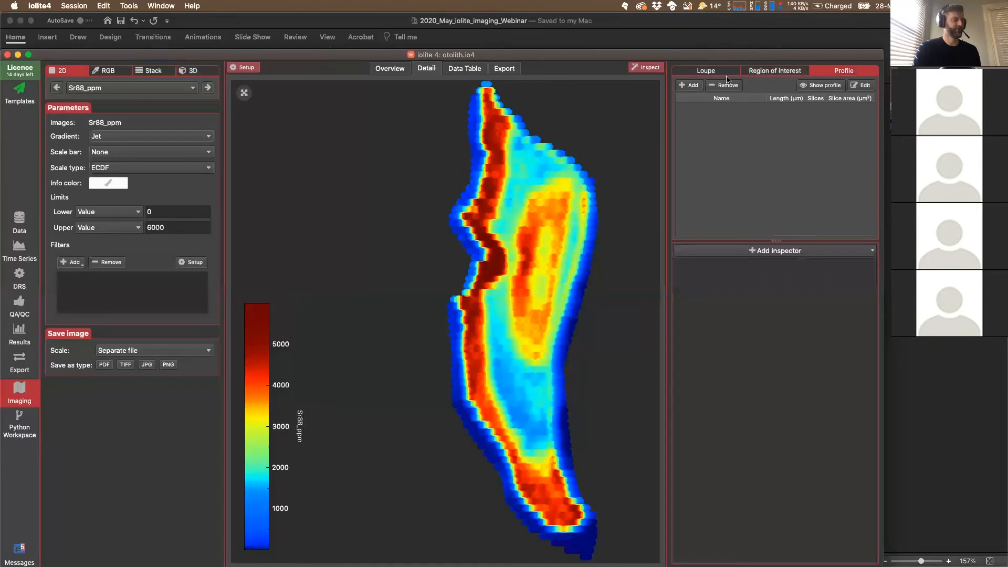
# Inspect the Sr88_ppm image with the loupe, adding a Histogram inspector set to the Sr88_ppm channel.
pyautogui.click(694, 71)
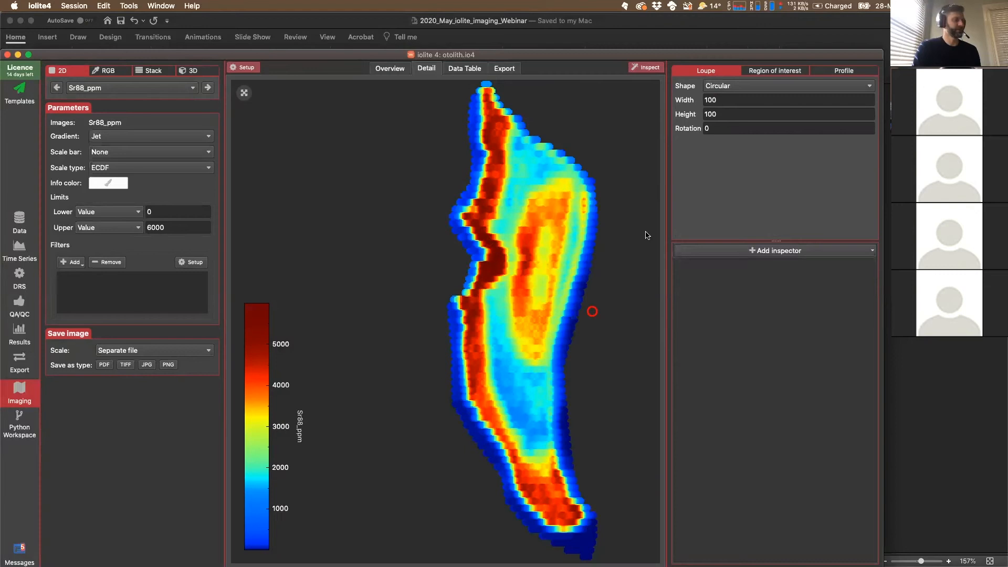
pyautogui.click(870, 250)
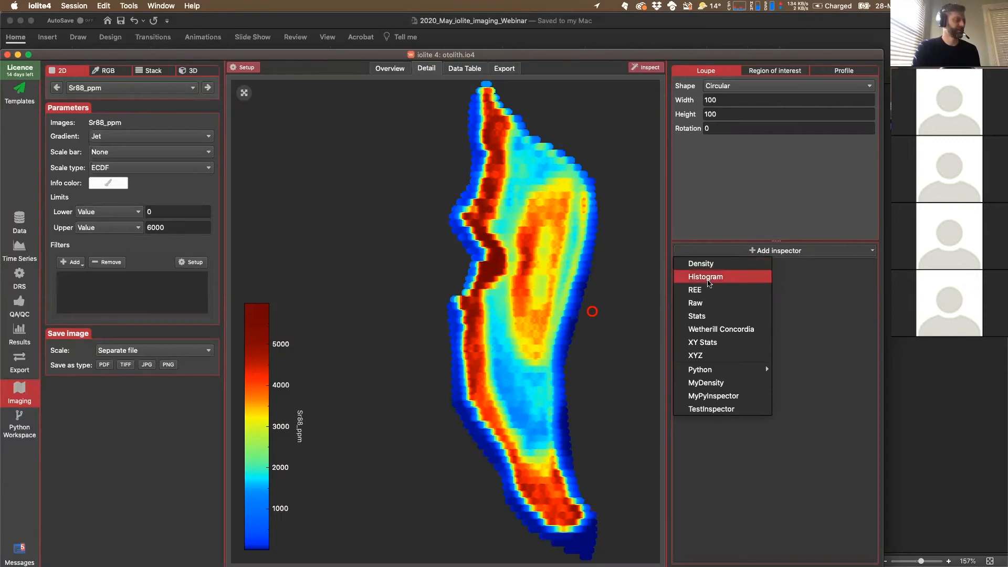
pyautogui.click(707, 276)
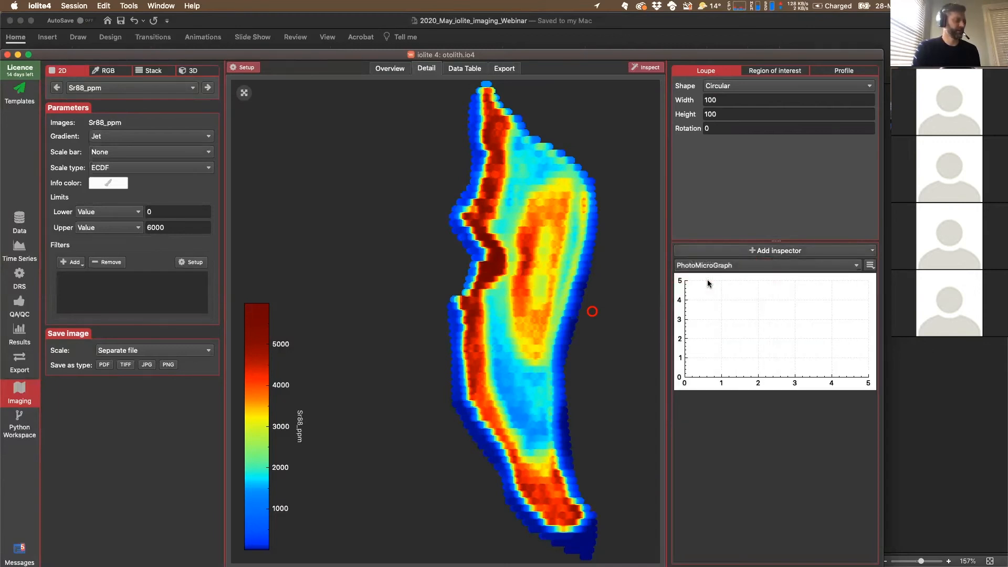
pyautogui.click(849, 266)
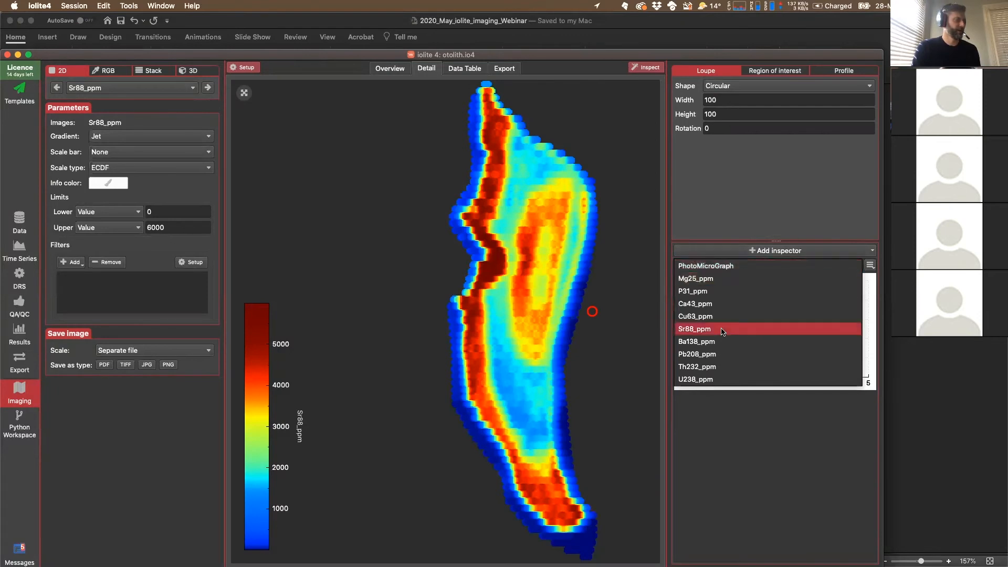
pyautogui.click(779, 448)
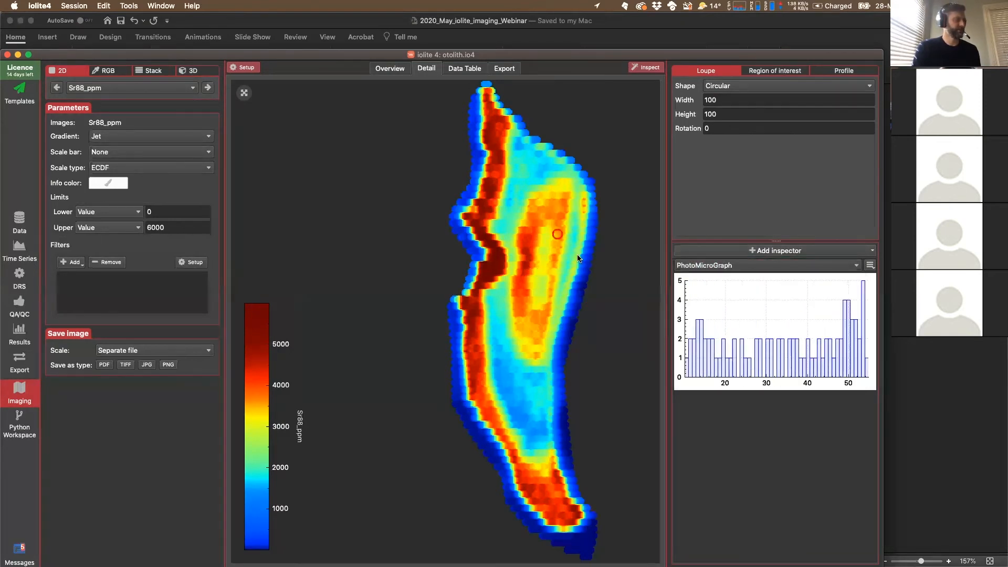
pyautogui.click(787, 266)
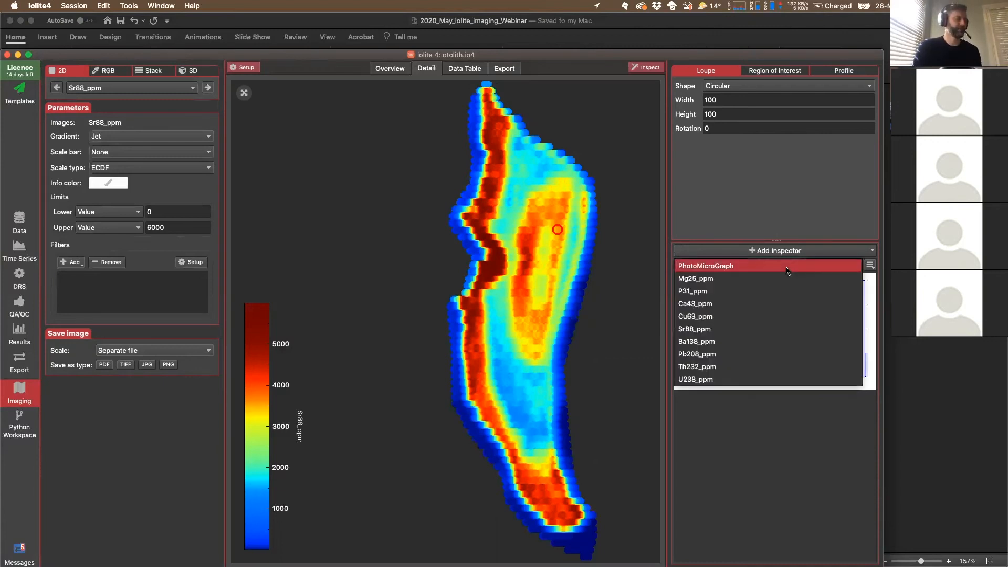
pyautogui.click(736, 328)
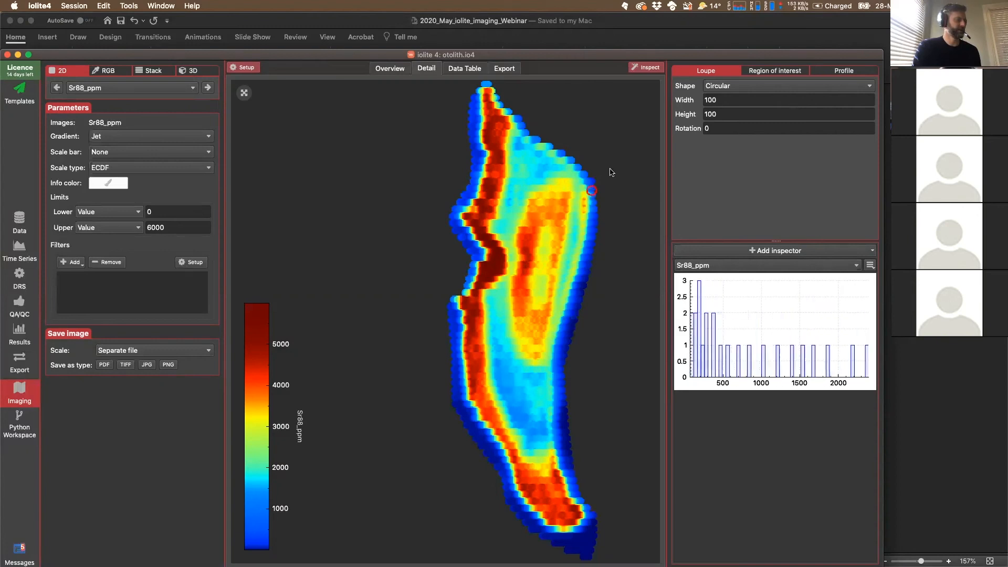
# Set the loupe's width and height to 300 and change its shape to Rectangular.
pyautogui.doubleClick(707, 100)
pyautogui.write('300')
pyautogui.press('Return')
pyautogui.press('Tab')
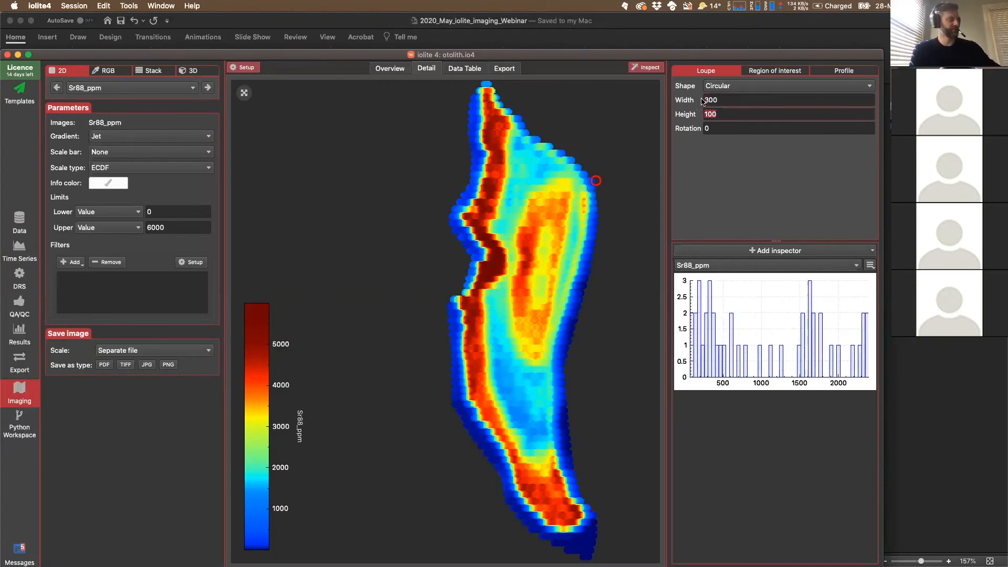
pyautogui.write('300')
pyautogui.press('Return')
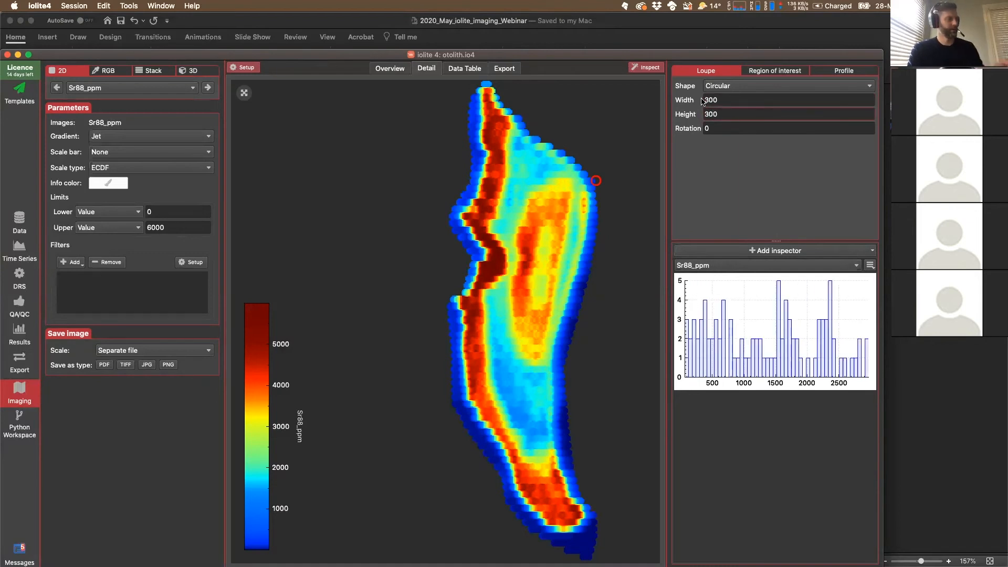
pyautogui.click(726, 88)
pyautogui.click(726, 99)
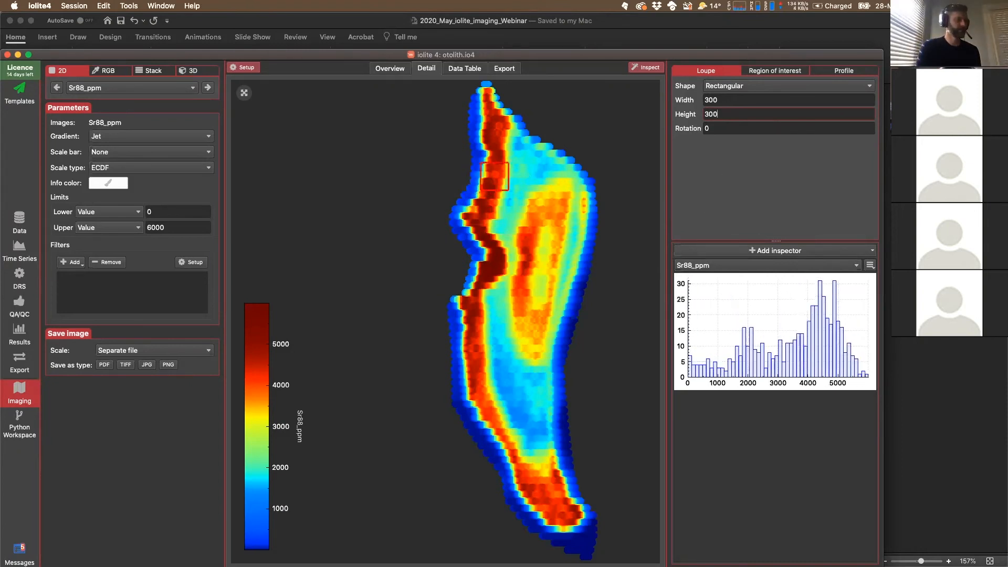
# Add a Stats inspector below the Sr88_ppm histogram, look through its channel choices, and close it again.
pyautogui.click(871, 251)
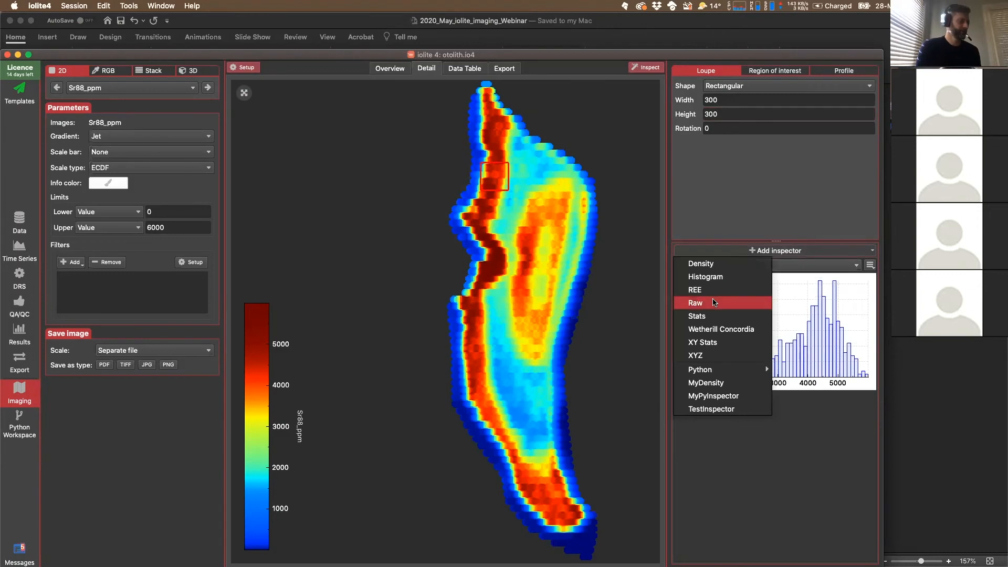
pyautogui.click(714, 316)
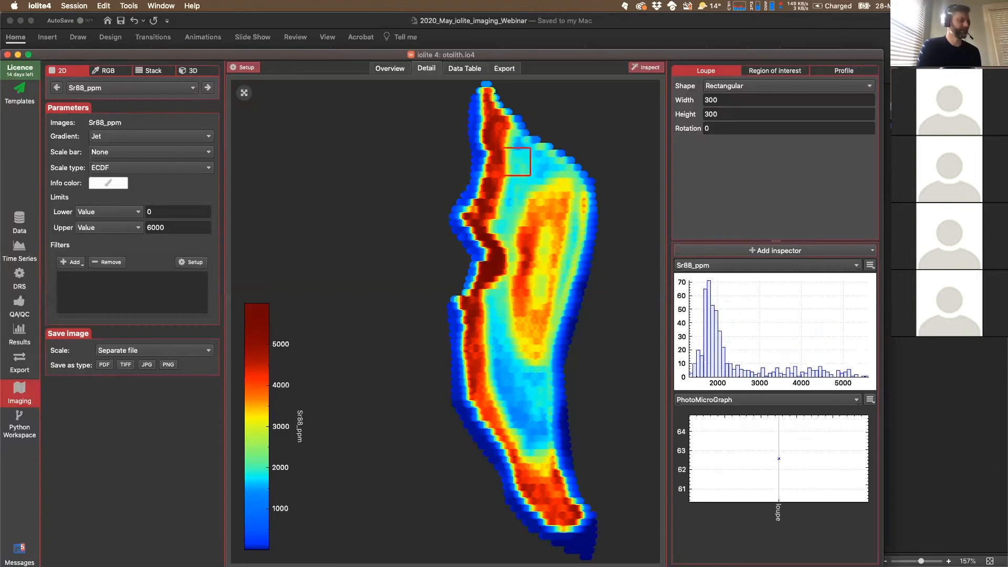
pyautogui.click(856, 400)
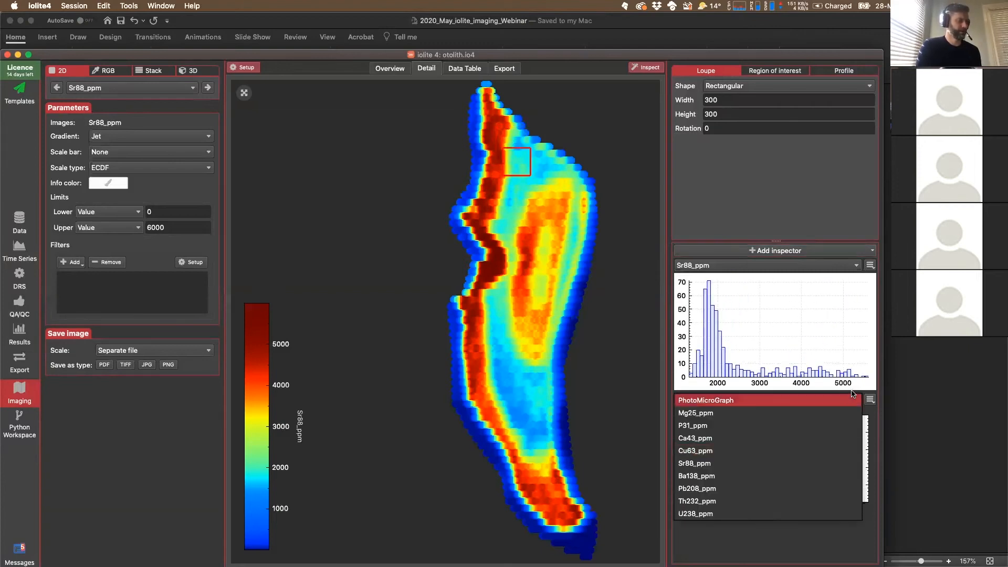
pyautogui.click(838, 404)
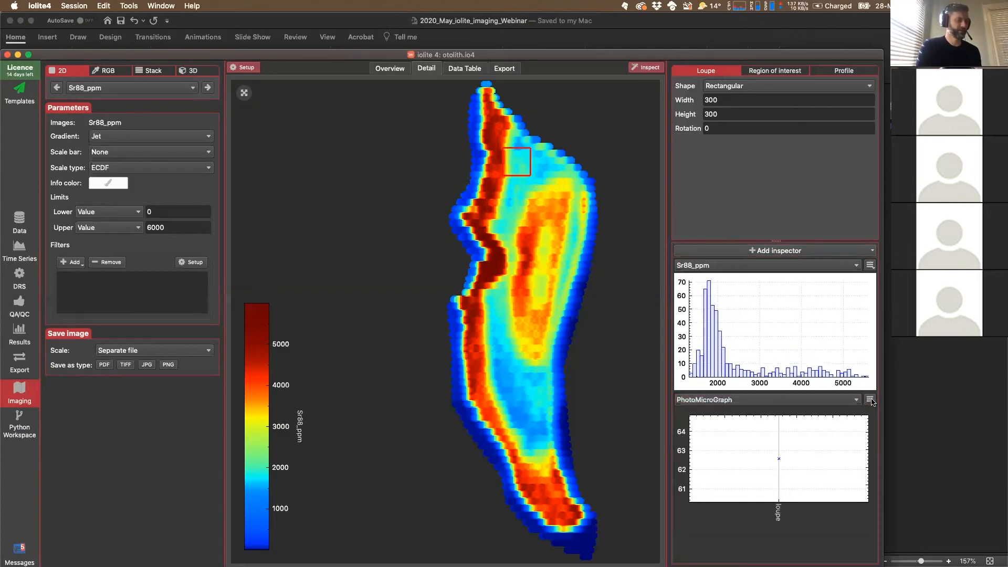
pyautogui.click(869, 400)
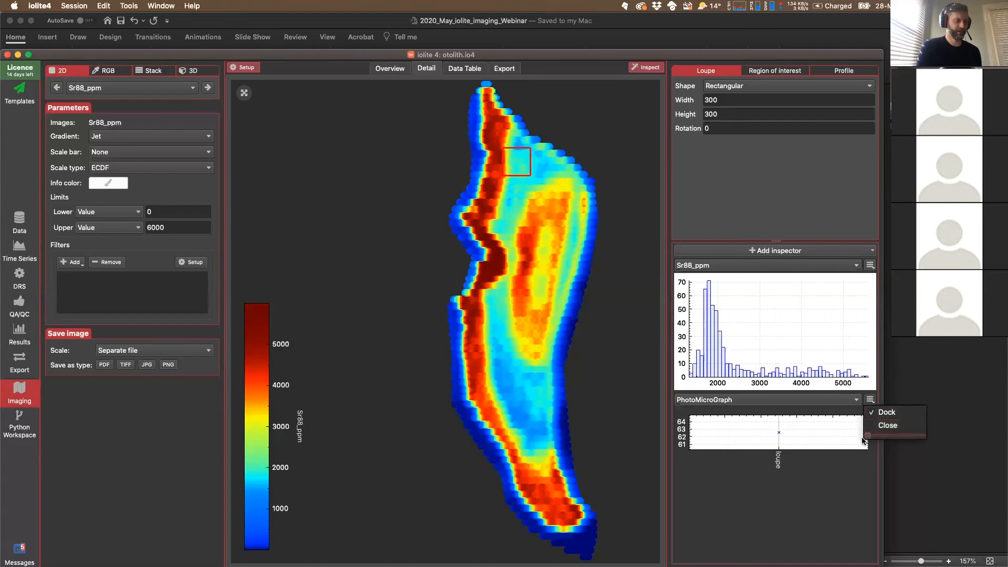
pyautogui.click(887, 427)
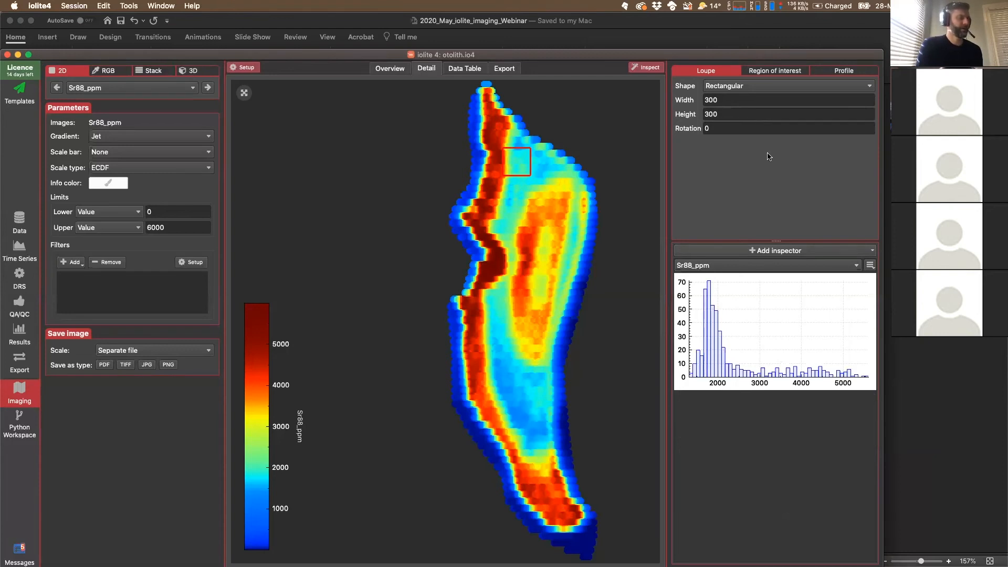
# Move the loupe over the upper part of the otolith, then set its height to 100 and rotation to 45.
pyautogui.moveTo(517, 162); pyautogui.dragTo(486, 117)
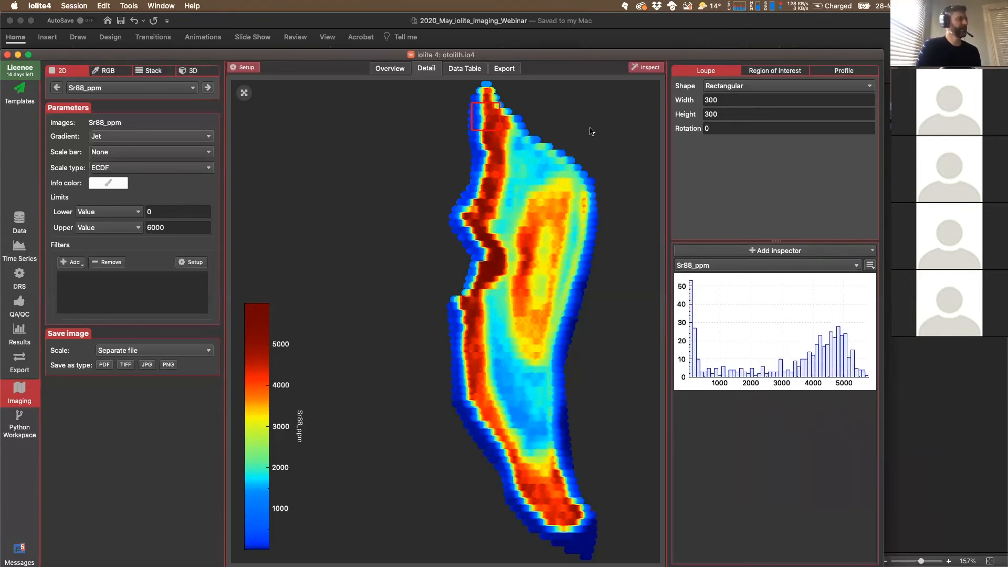
pyautogui.click(591, 131)
pyautogui.moveTo(709, 114); pyautogui.dragTo(696, 115)
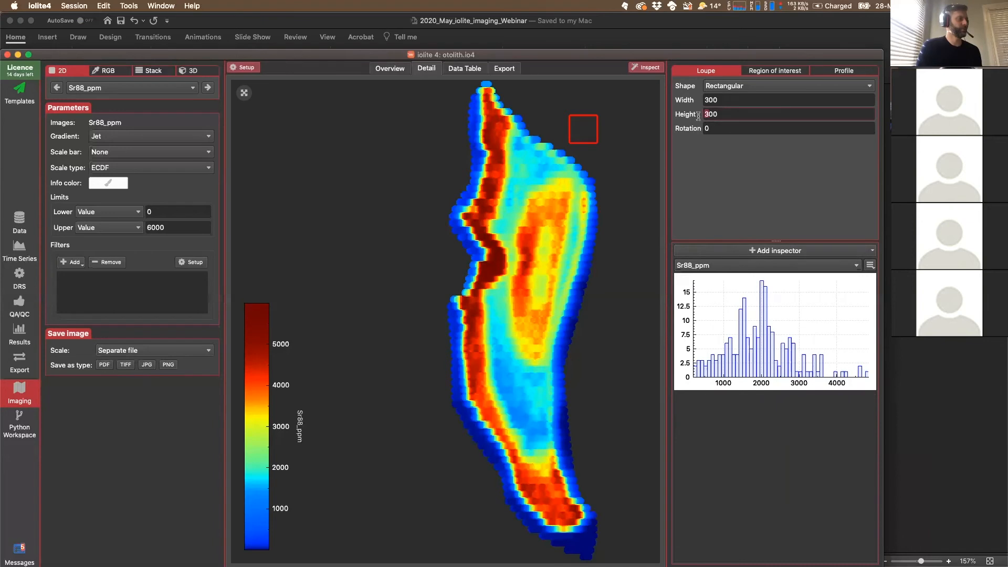
pyautogui.write('1')
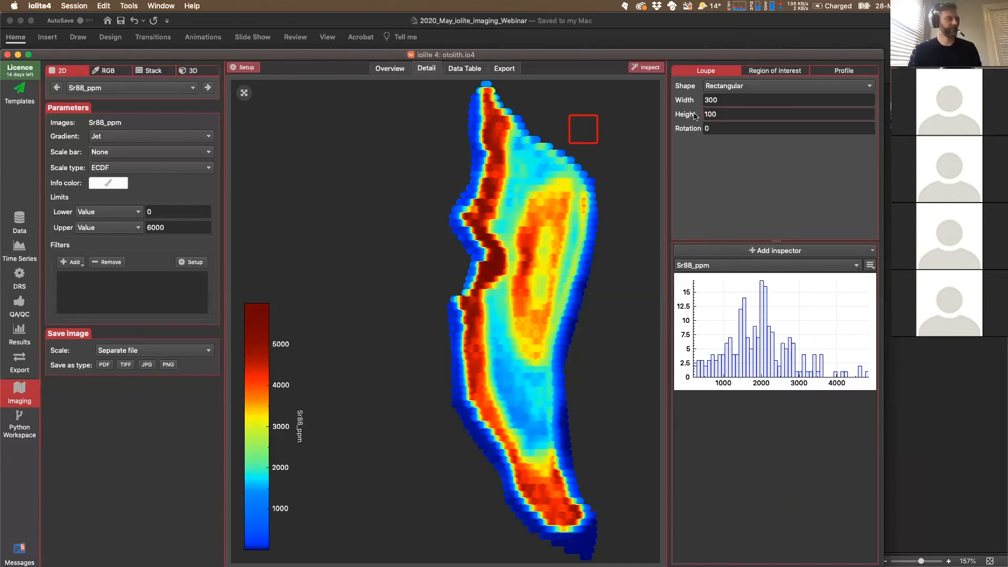
pyautogui.click(704, 128)
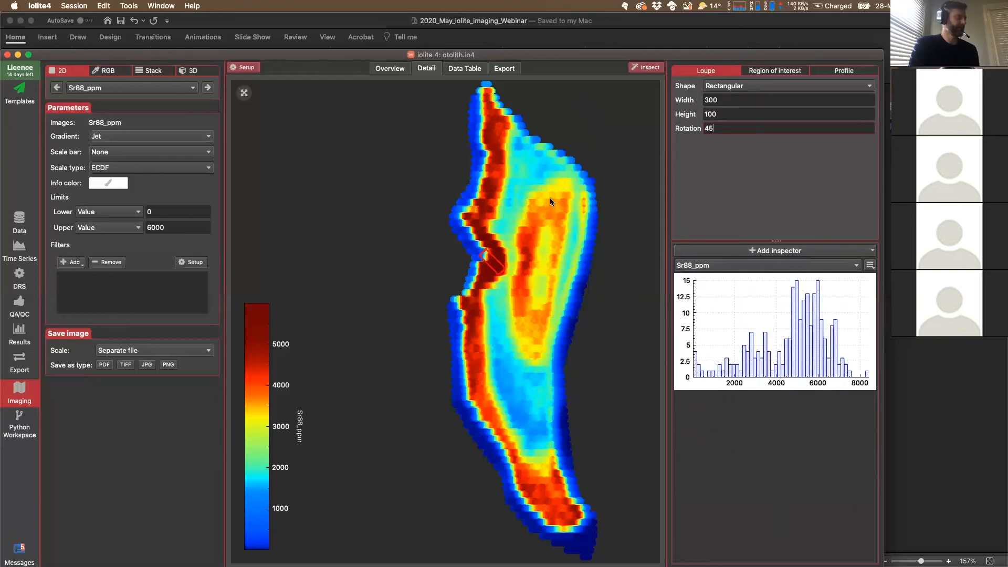
# Set the rectangular loupe's width to 100 and its rotation to 0.
pyautogui.moveTo(709, 100); pyautogui.dragTo(703, 99)
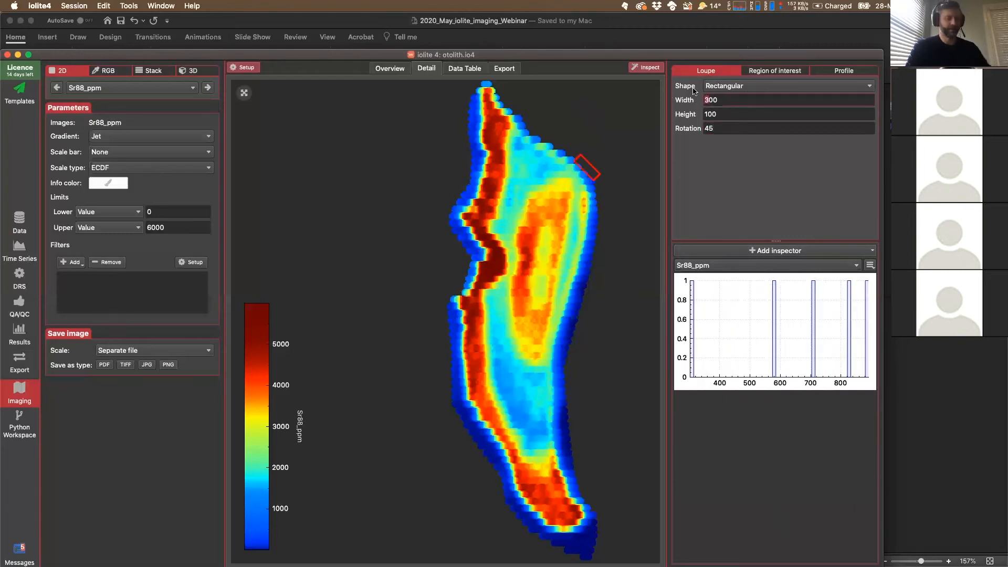
pyautogui.write('1')
pyautogui.press('Tab')
pyautogui.press('Tab')
pyautogui.write('0')
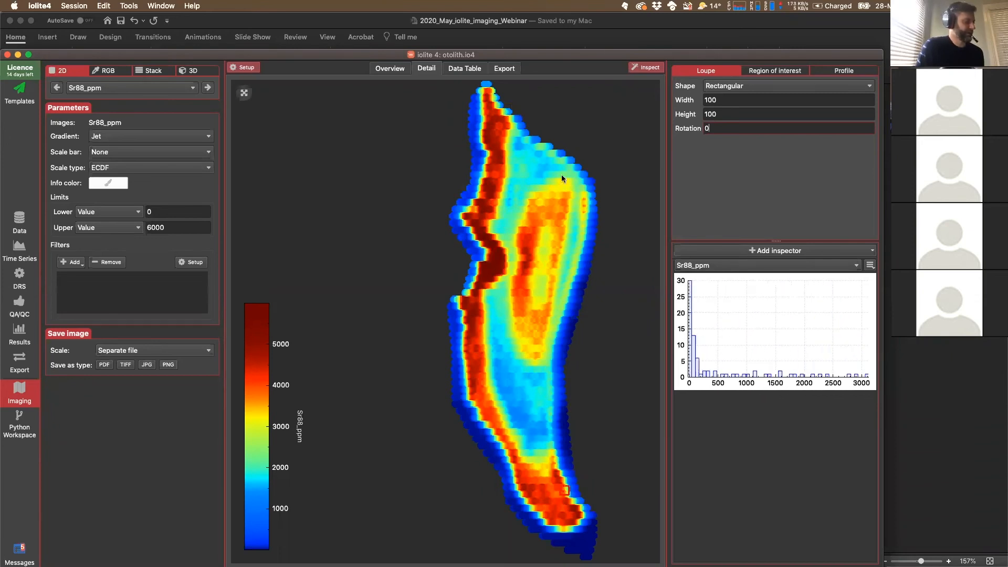
# Outline the orange central core of the otolith on the Sr88_ppm map as a polygon region of interest.
pyautogui.click(775, 73)
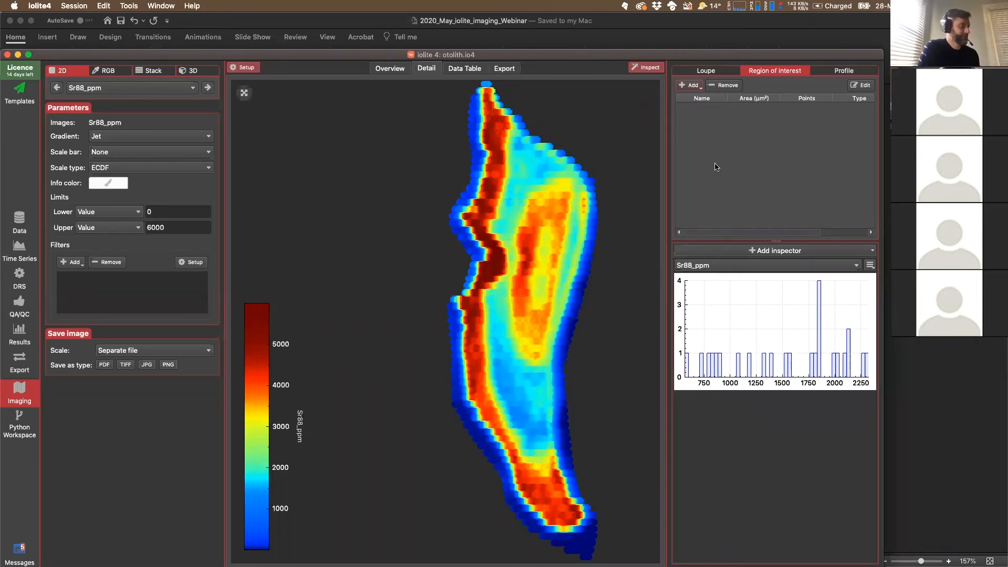
pyautogui.click(687, 86)
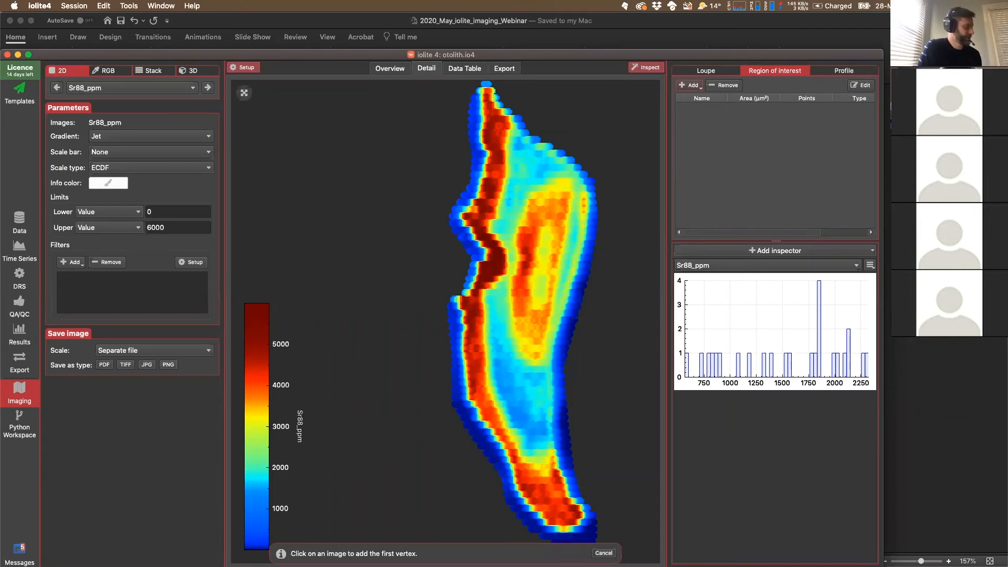
pyautogui.click(531, 194)
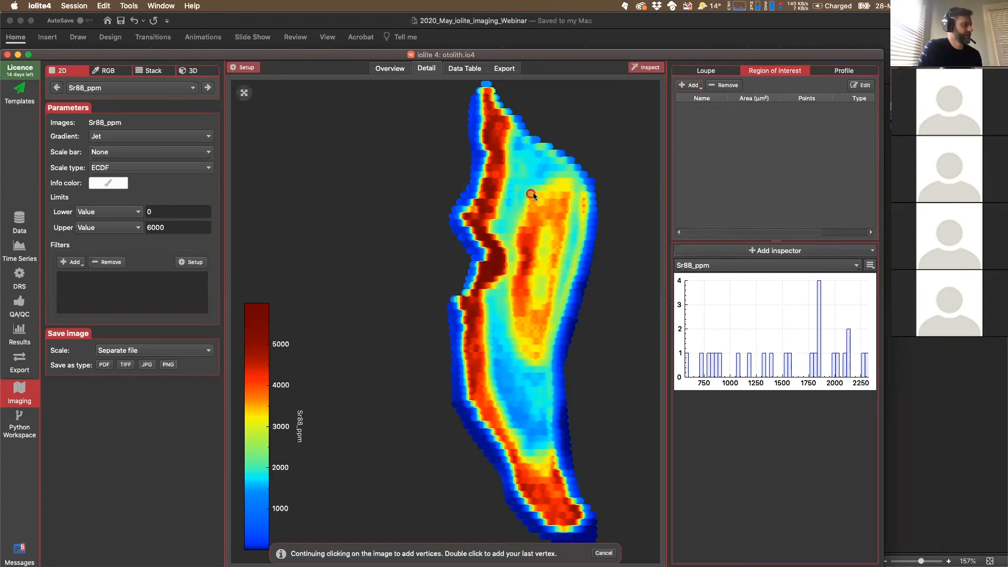
pyautogui.click(563, 180)
pyautogui.click(568, 217)
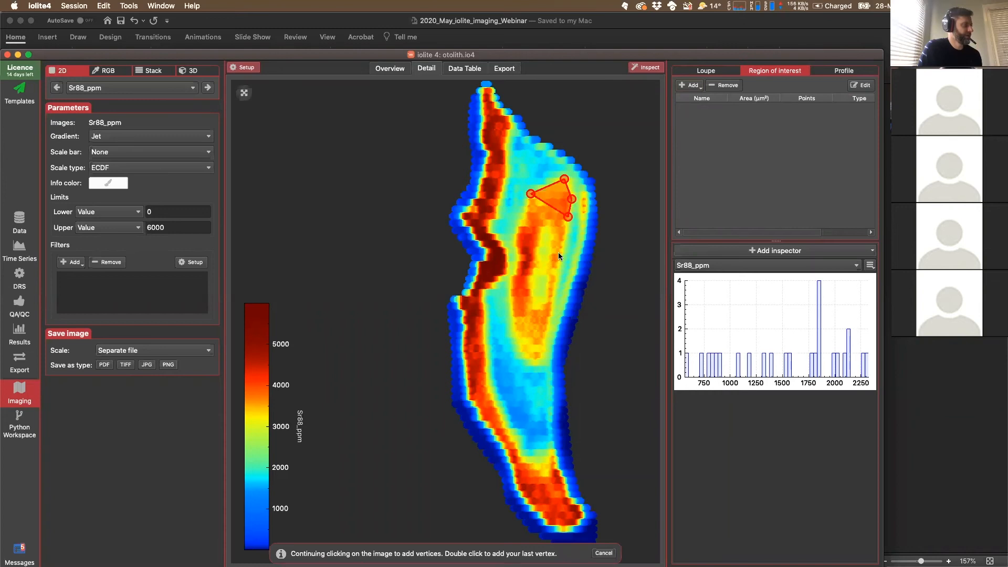
pyautogui.click(562, 251)
pyautogui.click(557, 273)
pyautogui.click(554, 295)
pyautogui.click(550, 324)
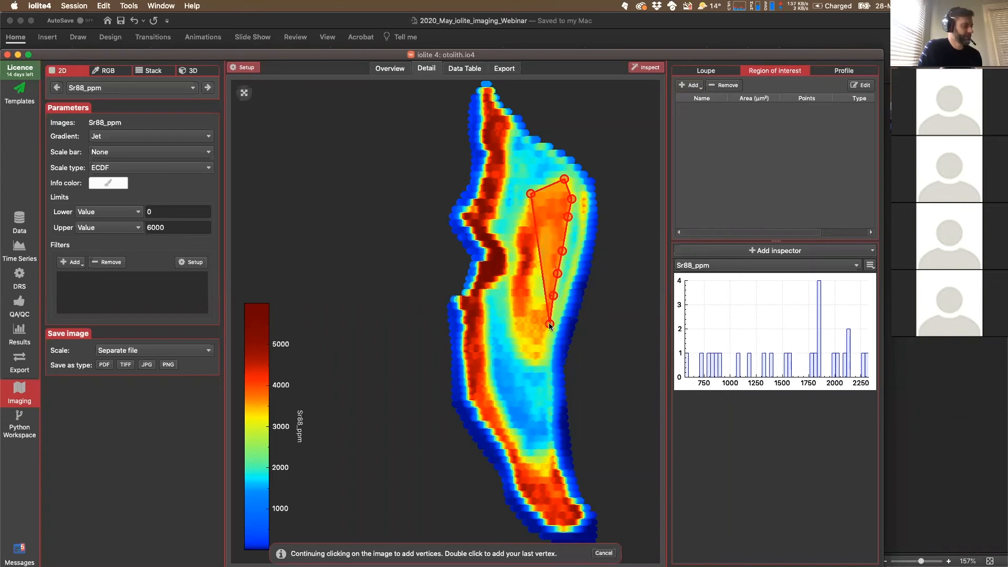
pyautogui.click(547, 349)
pyautogui.click(540, 363)
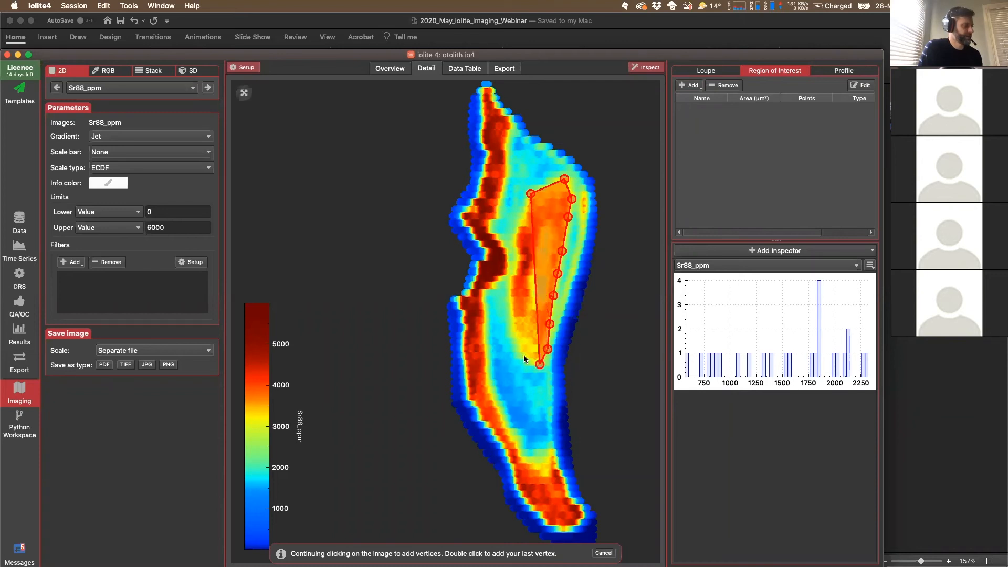
pyautogui.click(523, 355)
pyautogui.click(514, 335)
pyautogui.click(508, 300)
pyautogui.click(510, 276)
pyautogui.click(518, 260)
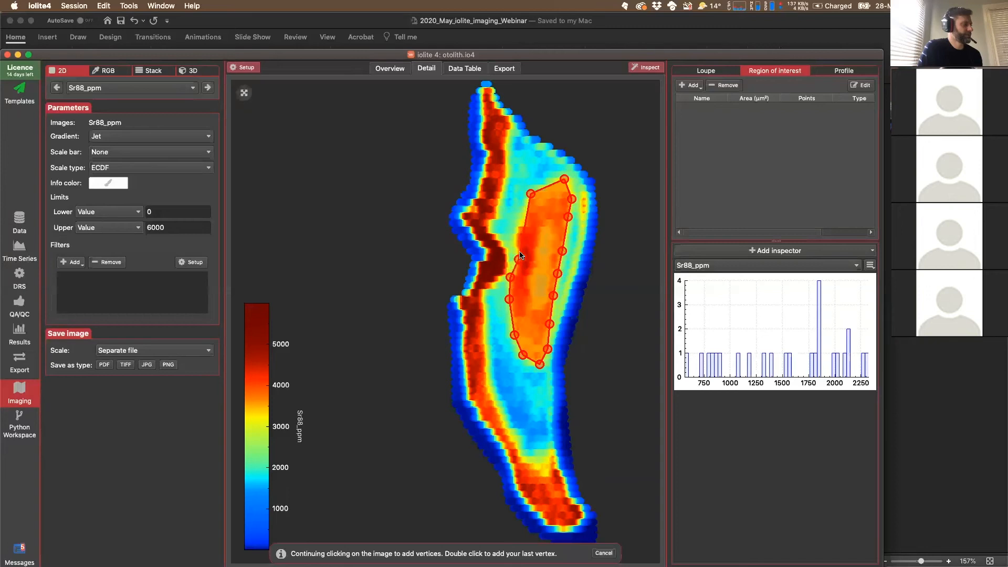
pyautogui.click(515, 246)
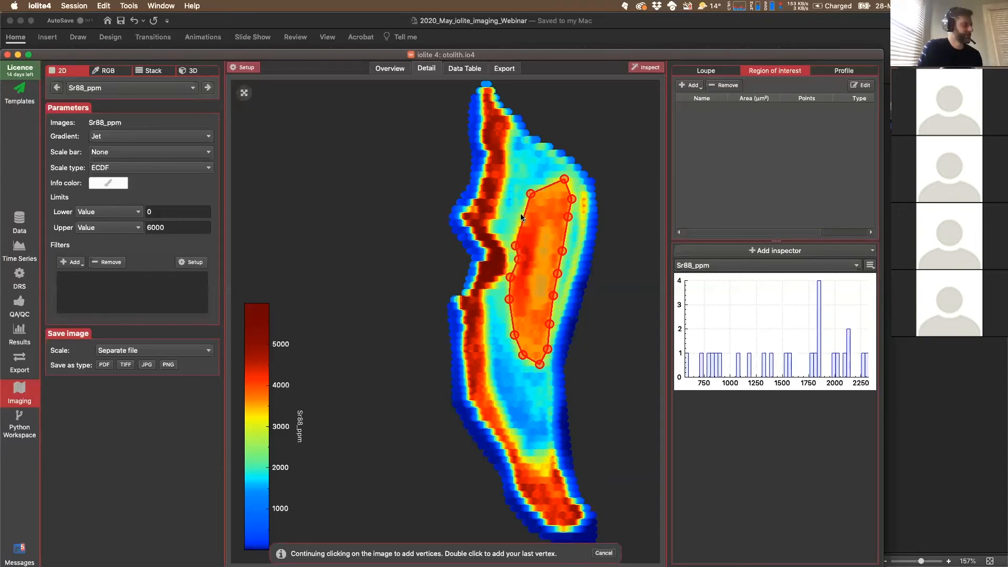
pyautogui.doubleClick(521, 215)
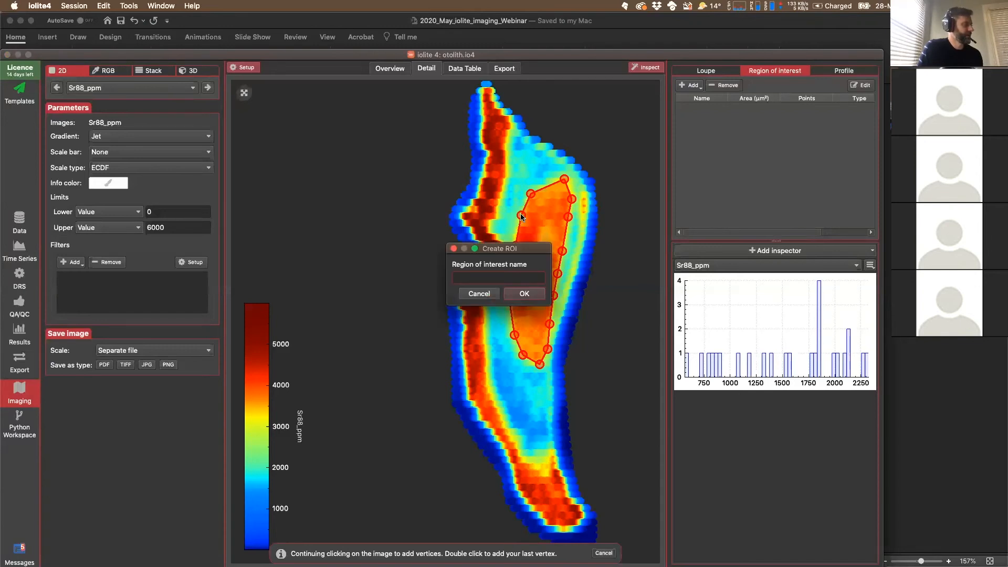
# Name the central region of interest ROI_1 and select it to show its outline and Sr88_ppm histogram.
pyautogui.write('ROI_1')
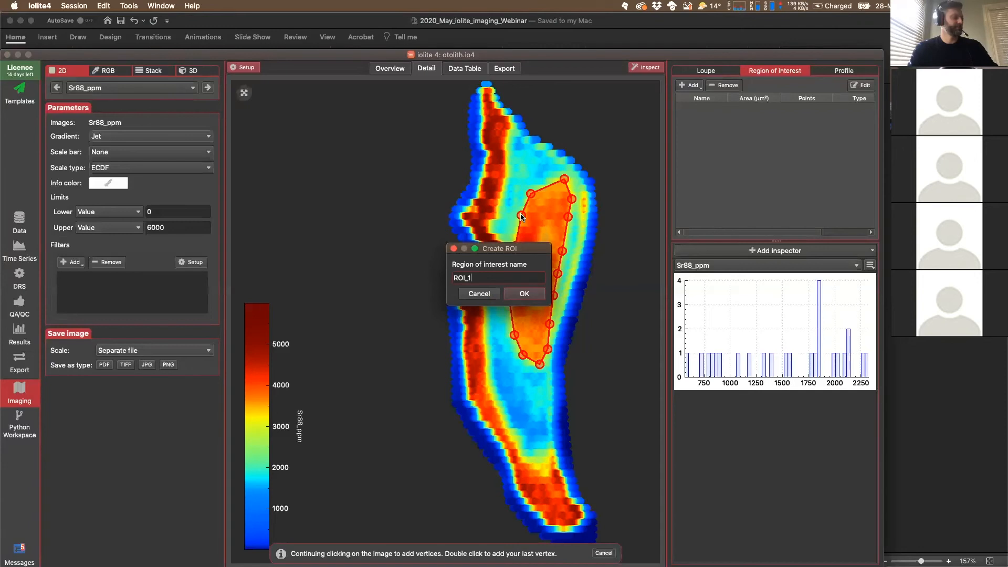
pyautogui.press('Return')
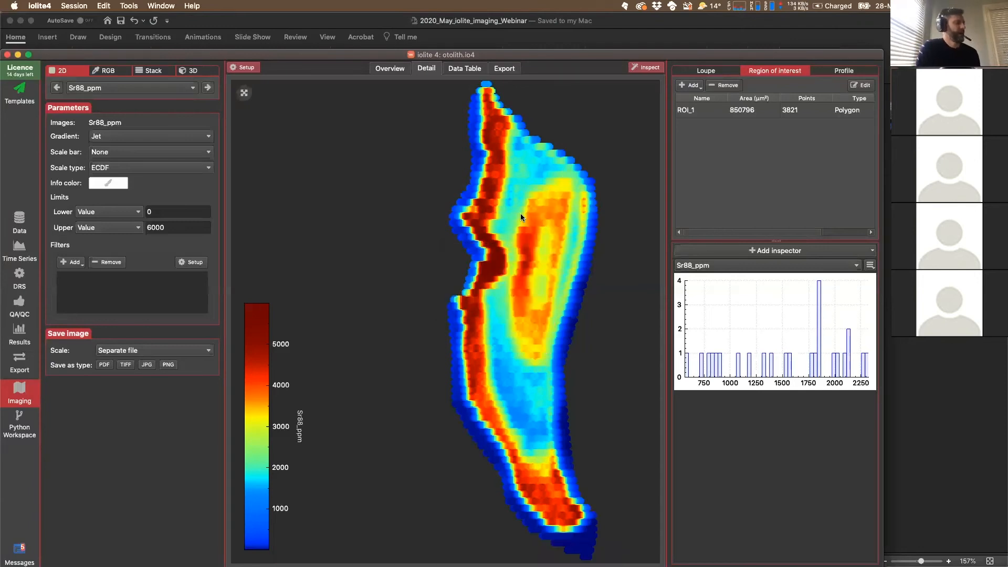
pyautogui.click(692, 109)
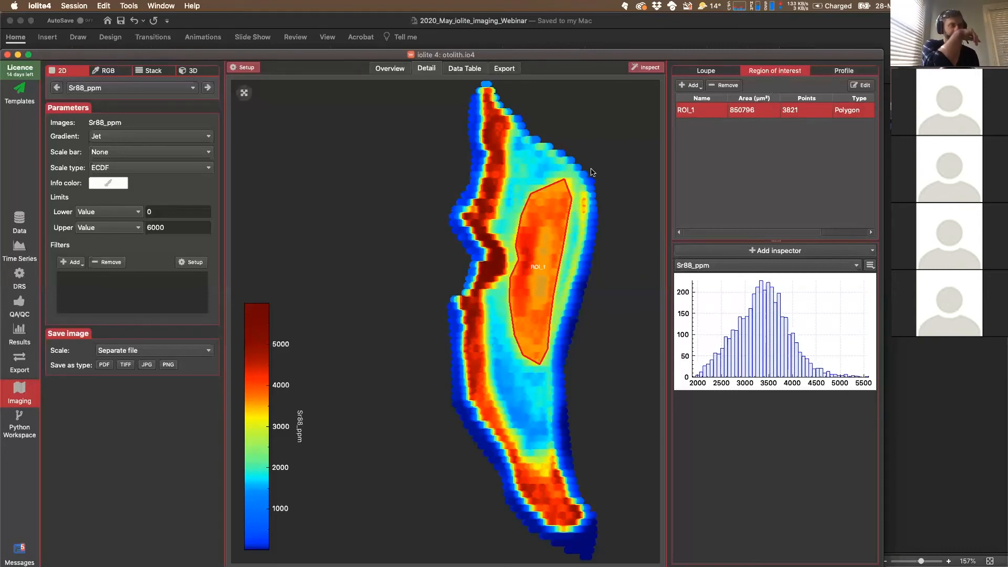
# Draw a polygon region of interest around the red upper tip of the otolith and name it ROI_2.
pyautogui.click(689, 85)
pyautogui.click(488, 94)
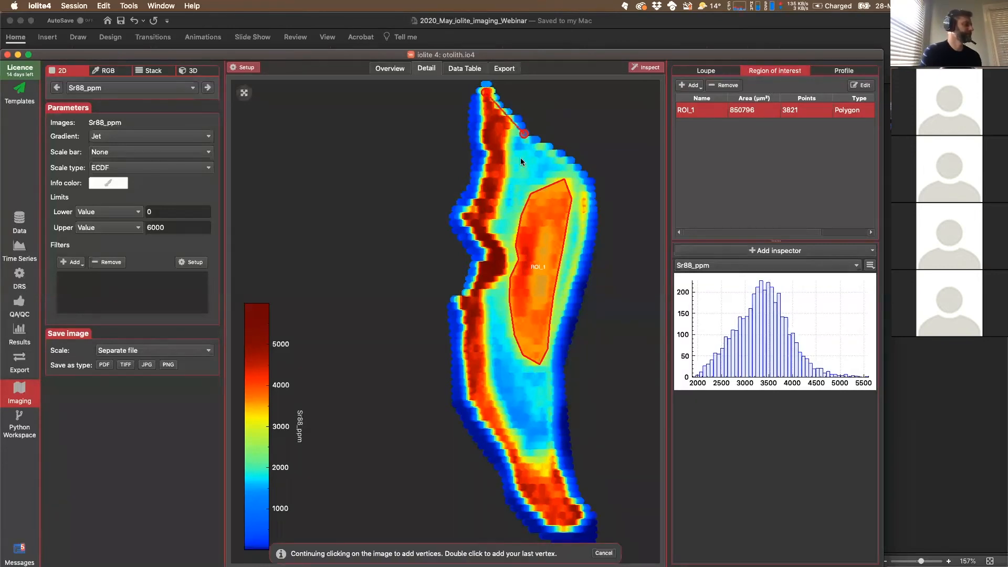
pyautogui.click(513, 155)
pyautogui.click(500, 156)
pyautogui.click(482, 143)
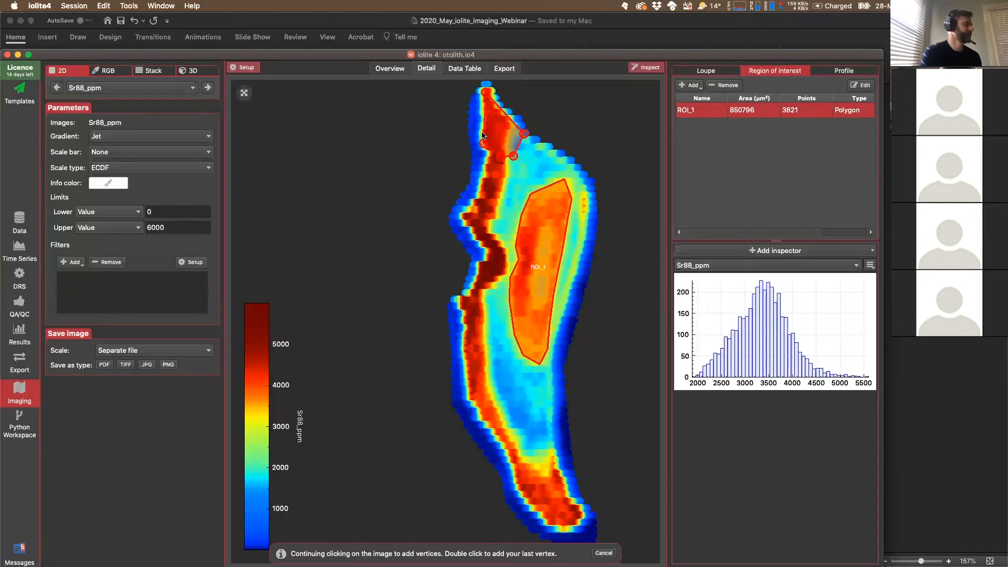
pyautogui.click(479, 116)
pyautogui.doubleClick(479, 115)
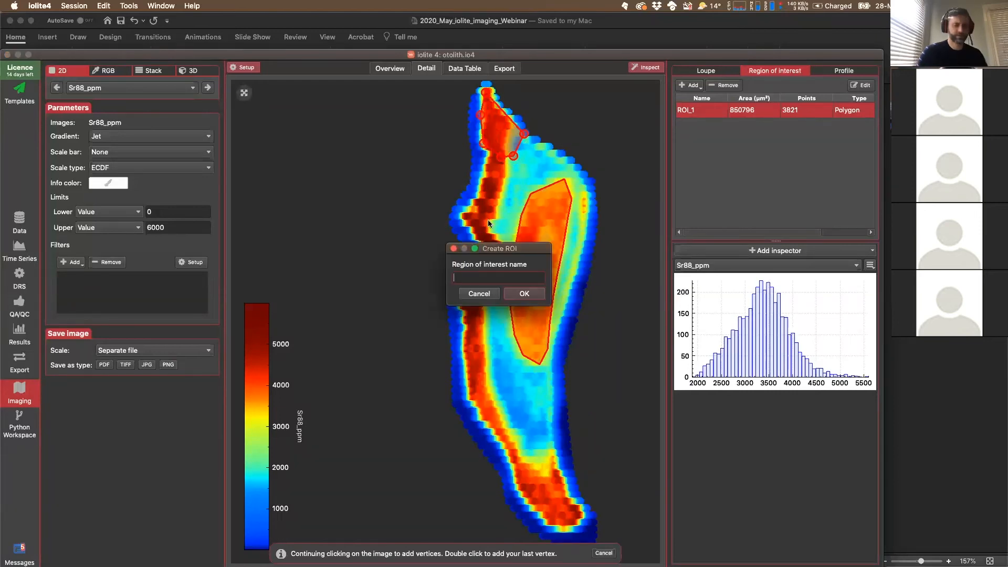
pyautogui.write('ROI')
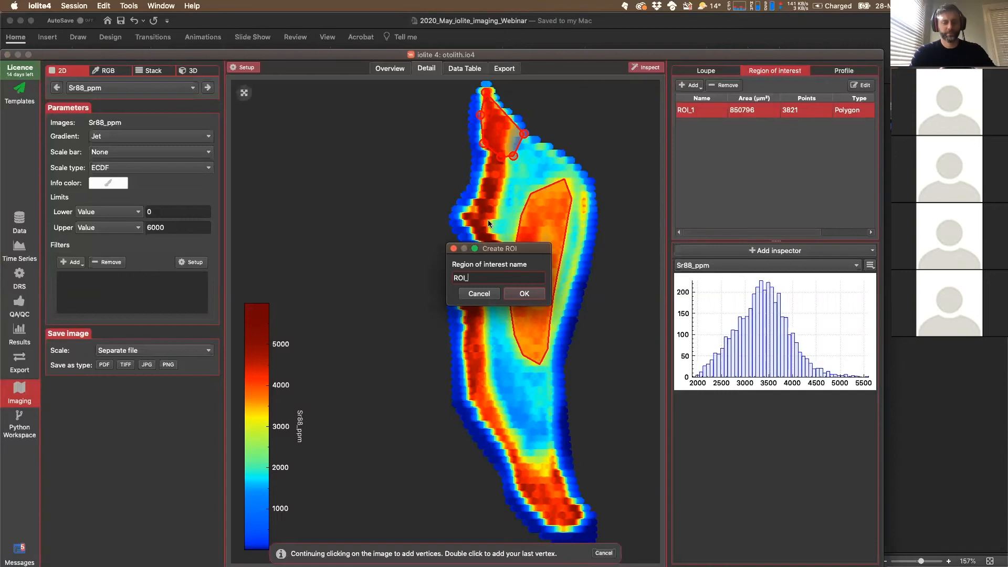
pyautogui.write('_2')
pyautogui.press('Return')
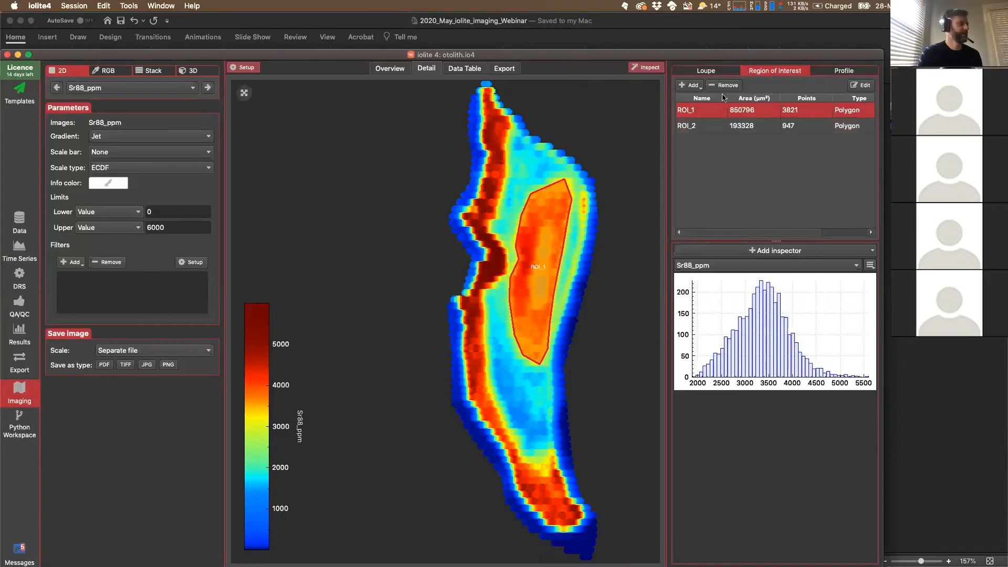
# Outline the red area at the lower end of the otolith as another polygon region of interest.
pyautogui.click(689, 85)
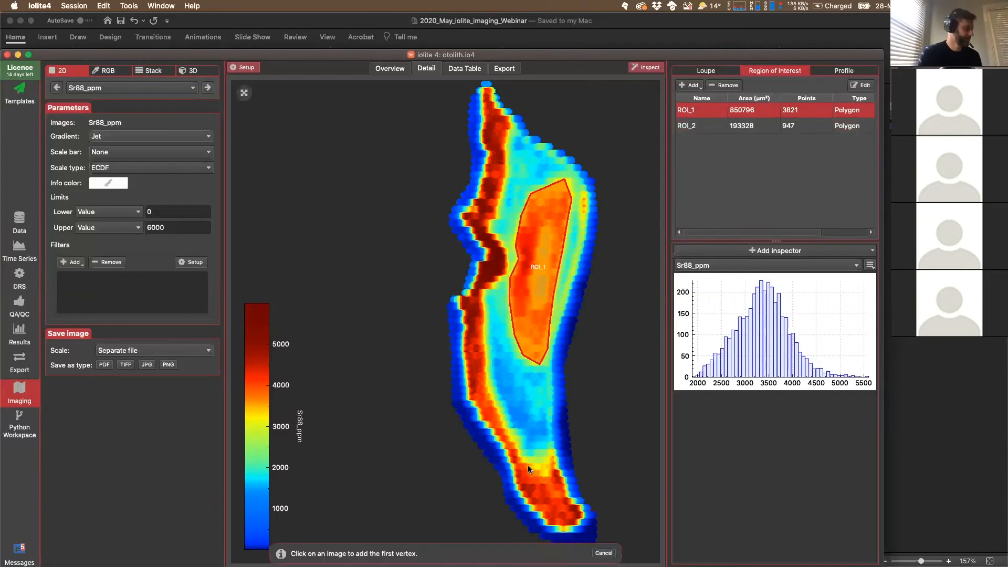
pyautogui.click(519, 457)
pyautogui.click(557, 453)
pyautogui.click(564, 484)
pyautogui.click(579, 501)
pyautogui.click(583, 513)
pyautogui.click(572, 525)
pyautogui.click(549, 525)
pyautogui.click(532, 507)
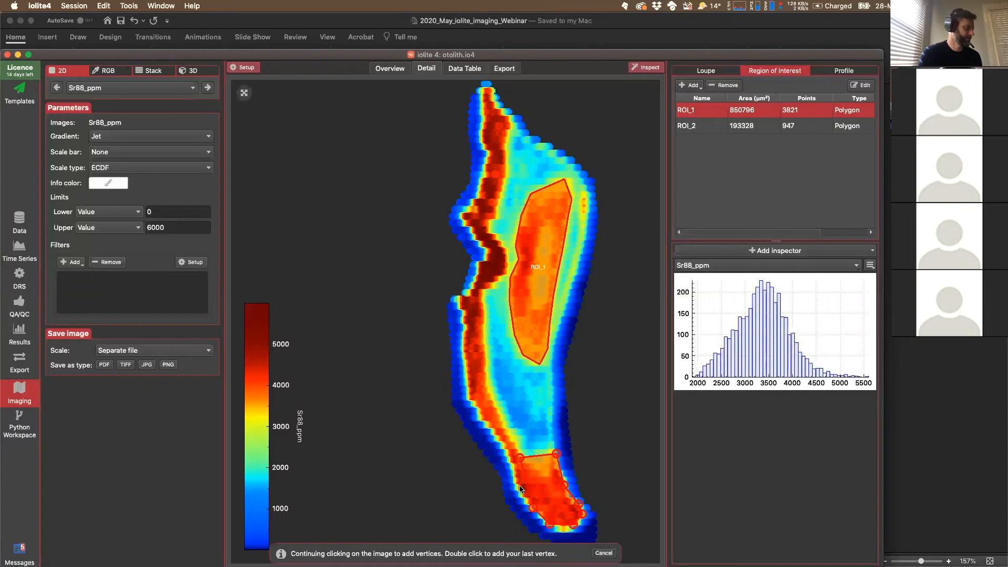
pyautogui.doubleClick(517, 485)
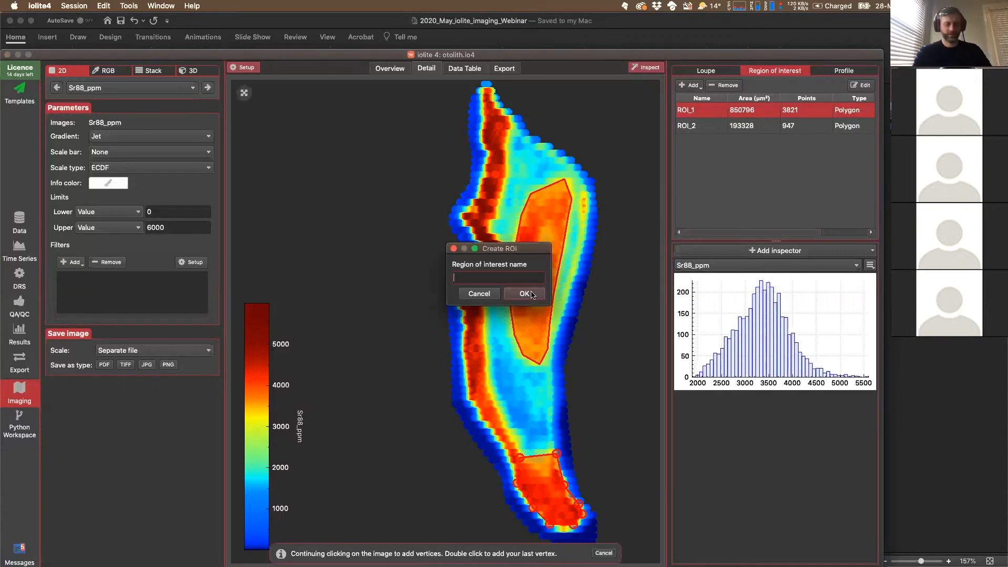
# Name the polygon region drawn over the otolith's lower tip roi-3 and create it.
pyautogui.write('roi')
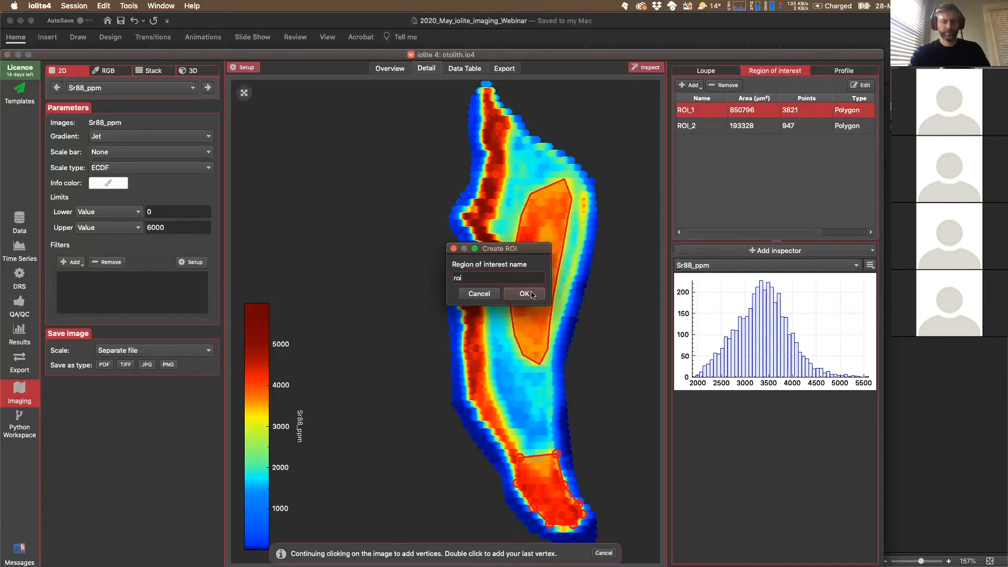
pyautogui.click(531, 294)
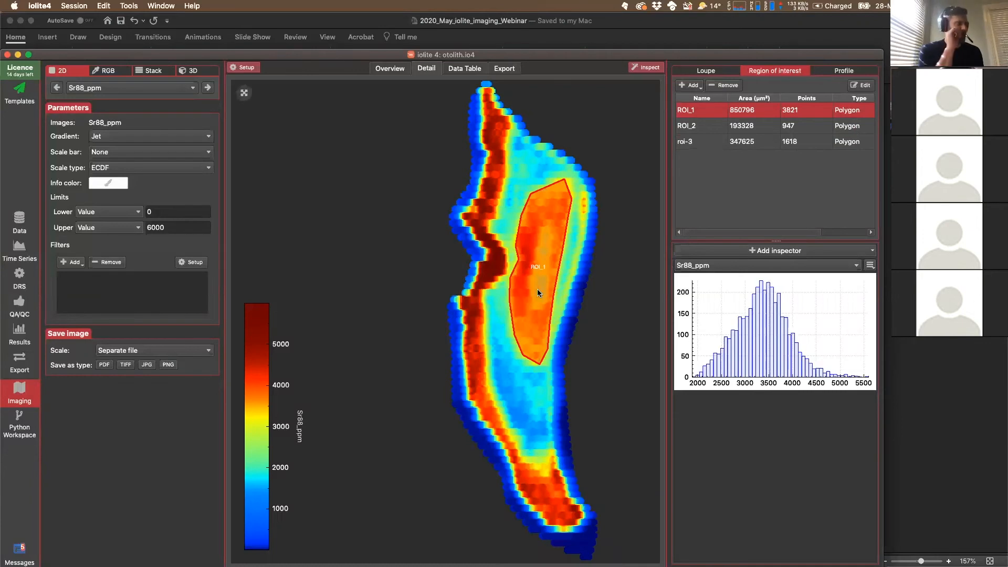
# Draw a polygon region of about 821,000 µm² over the low-Sr blue area between ROI_1 and roi-3, and name it ROI_5.
pyautogui.click(690, 85)
pyautogui.click(503, 281)
pyautogui.click(507, 330)
pyautogui.click(516, 358)
pyautogui.click(530, 365)
pyautogui.click(542, 365)
pyautogui.click(551, 365)
pyautogui.click(560, 373)
pyautogui.click(567, 442)
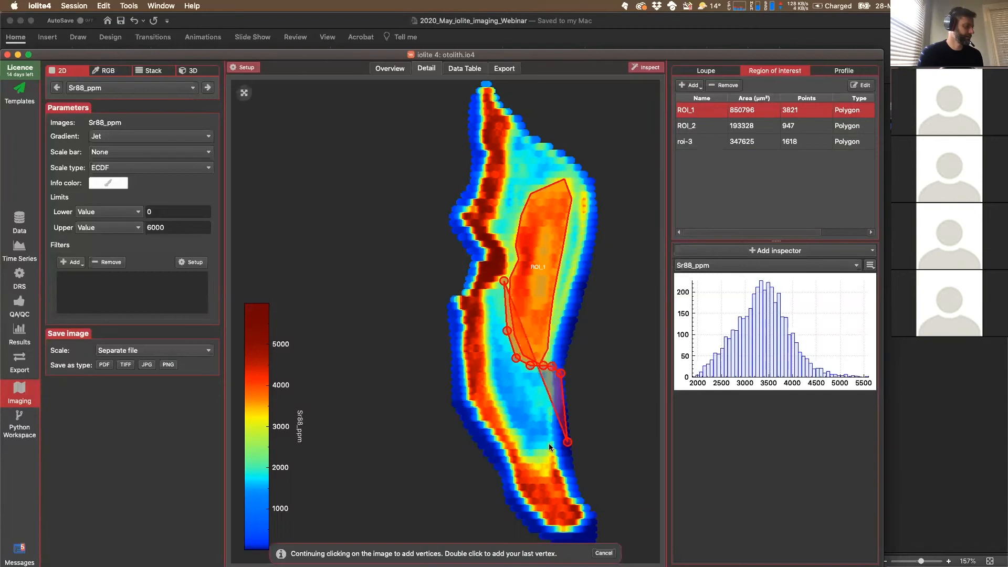
pyautogui.click(549, 446)
pyautogui.click(527, 455)
pyautogui.click(503, 417)
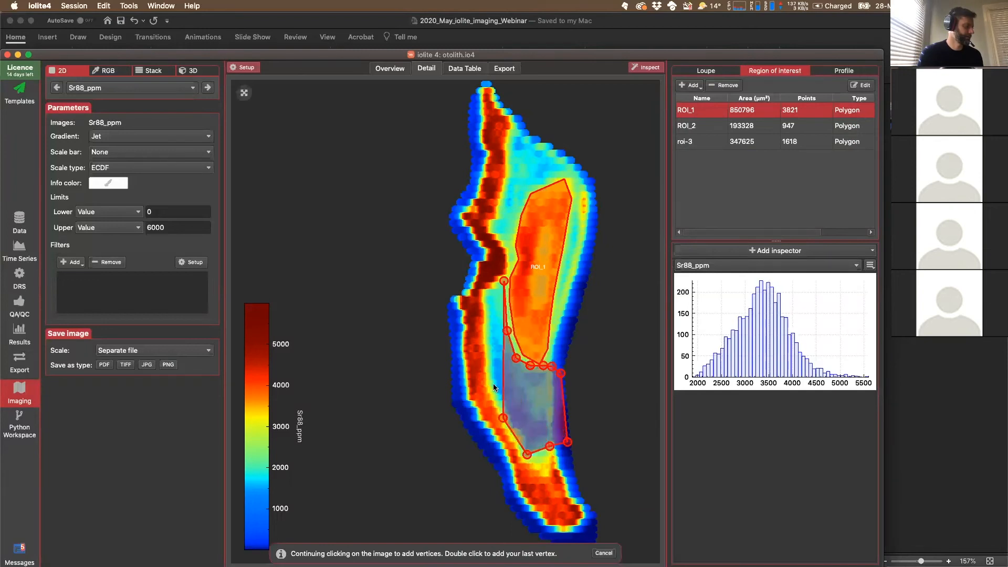
pyautogui.click(490, 372)
pyautogui.click(486, 325)
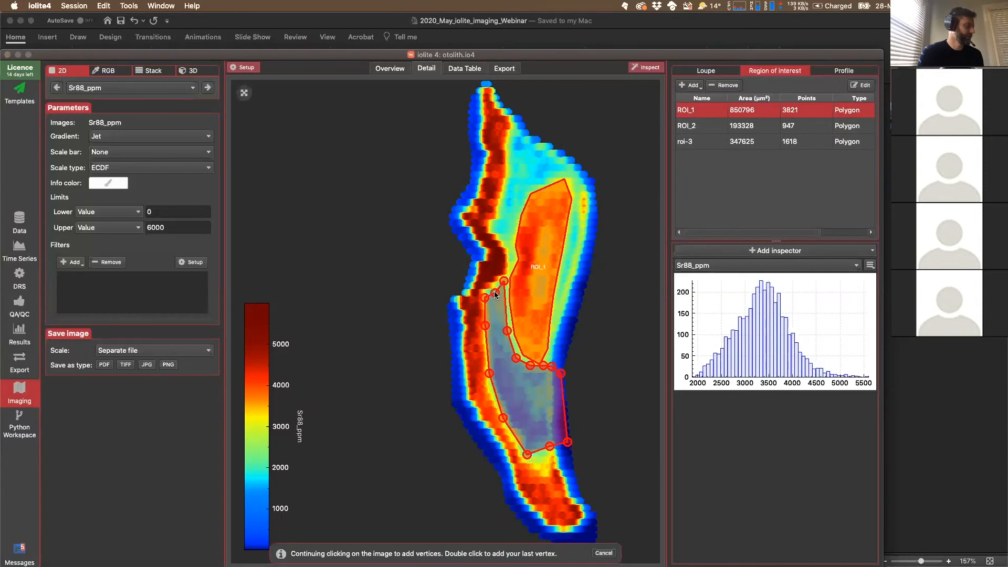
pyautogui.doubleClick(493, 290)
pyautogui.write('ROI_5')
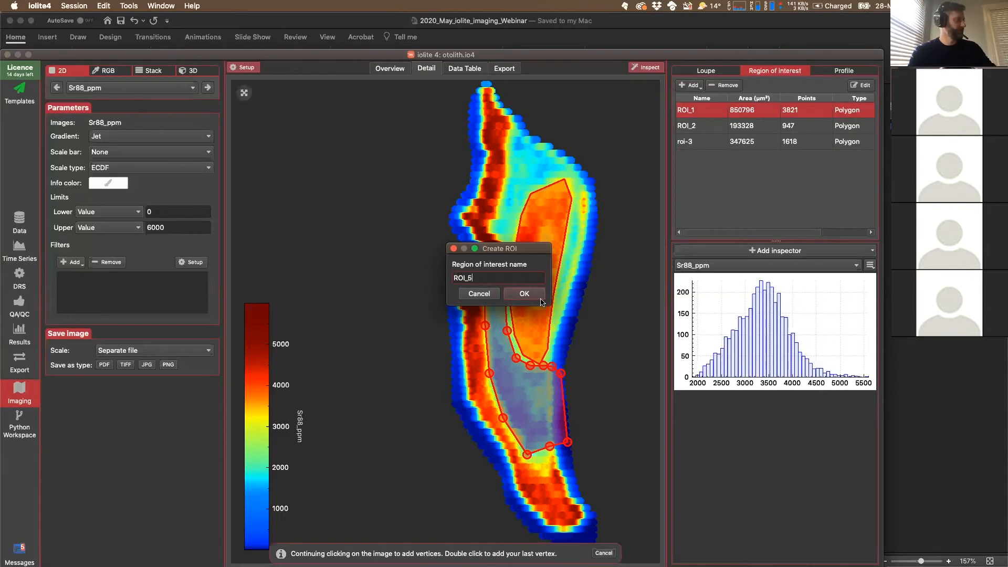
pyautogui.click(541, 298)
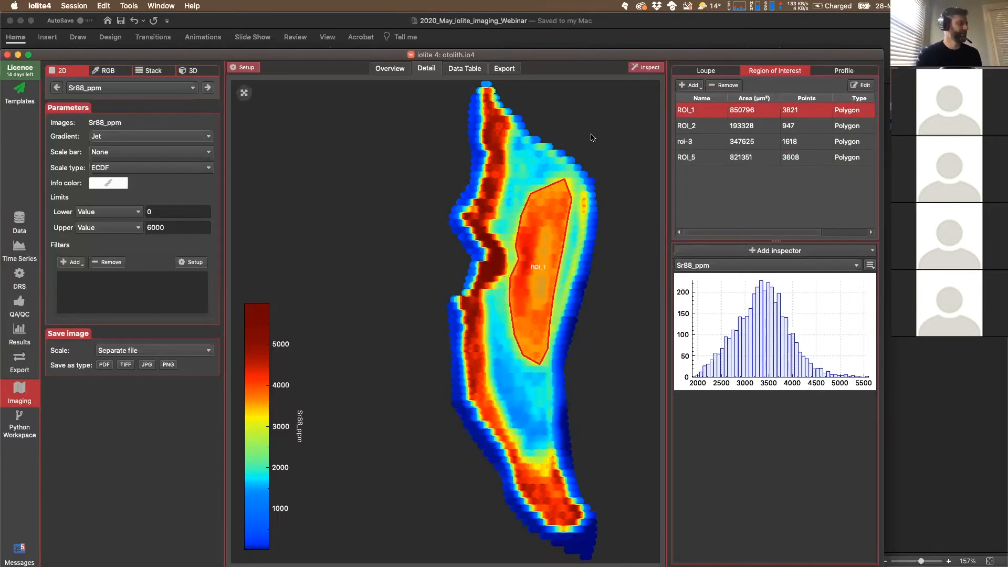
# Edit ROI_5 by moving its lower outer vertex inward to the otolith edge, reducing the area to about 778,000 µm².
pyautogui.click(687, 157)
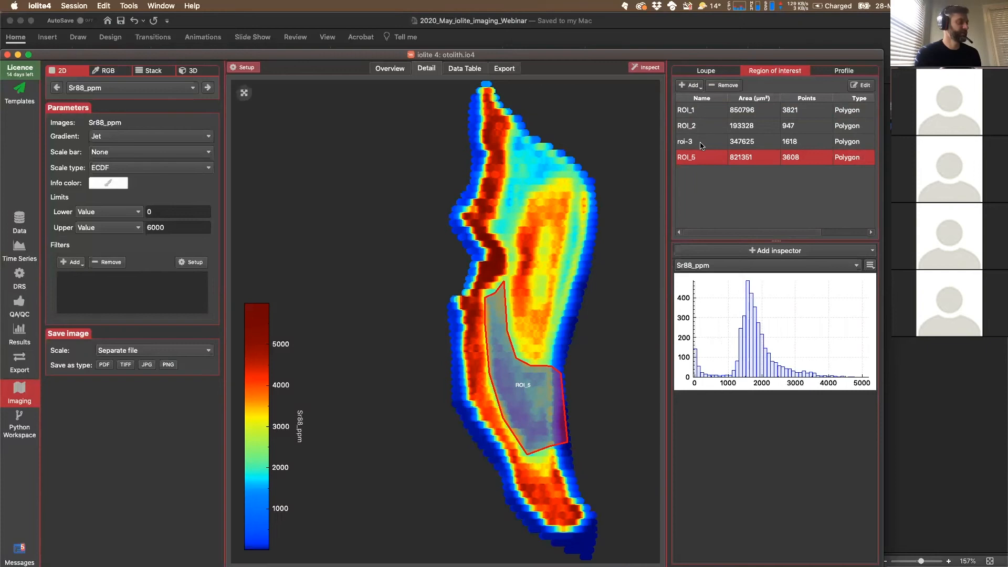
pyautogui.click(861, 85)
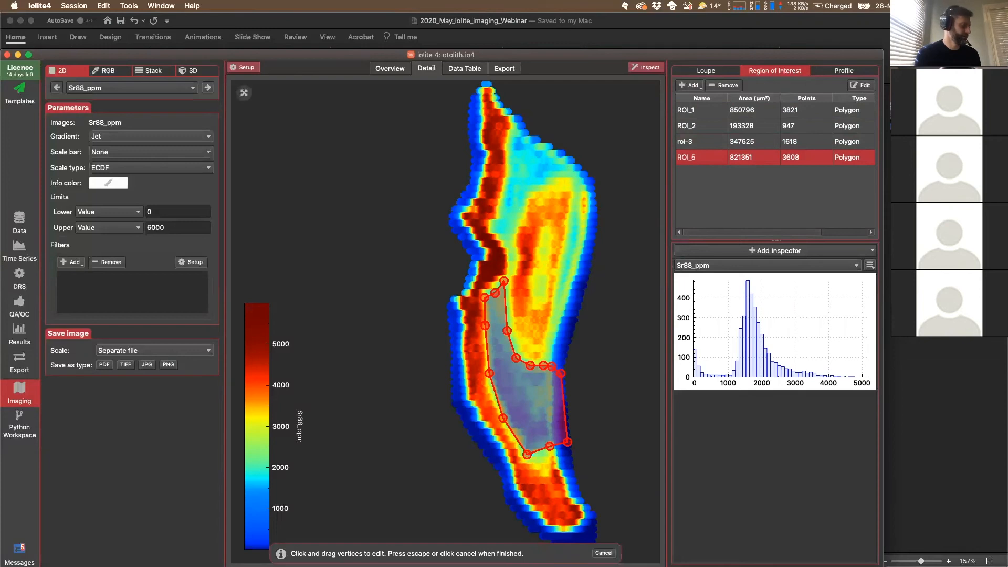
pyautogui.moveTo(568, 443); pyautogui.dragTo(560, 431)
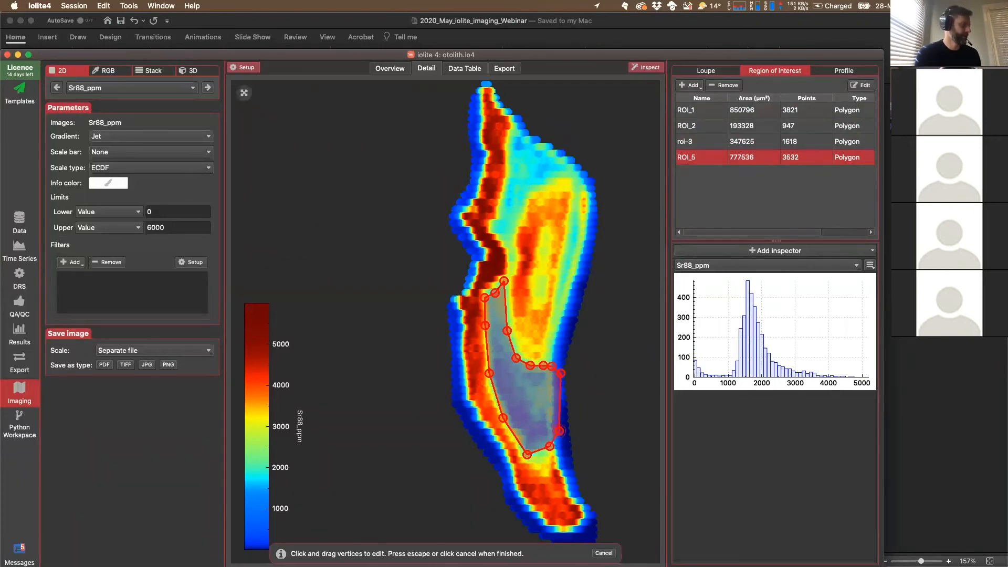
pyautogui.click(603, 553)
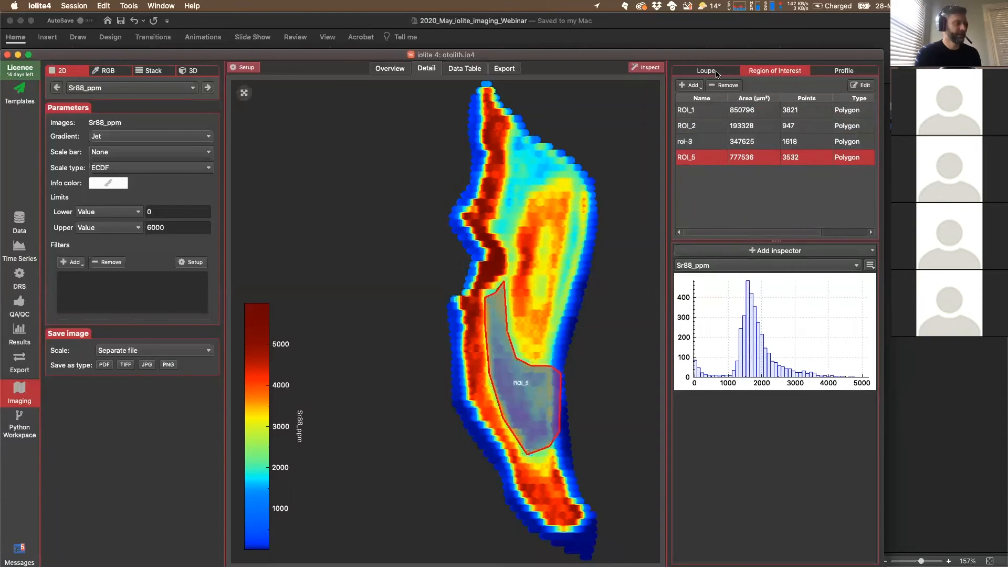
# Compare the Sr88_ppm histograms of roi-3 and ROI_5 by alternating between the two regions.
pyautogui.click(695, 140)
pyautogui.click(694, 157)
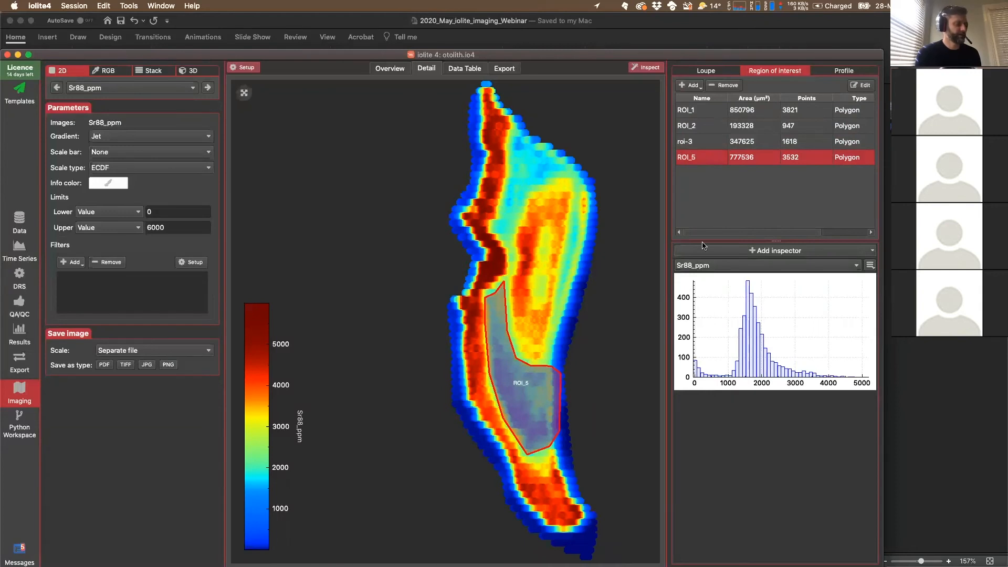
pyautogui.click(709, 144)
pyautogui.click(708, 159)
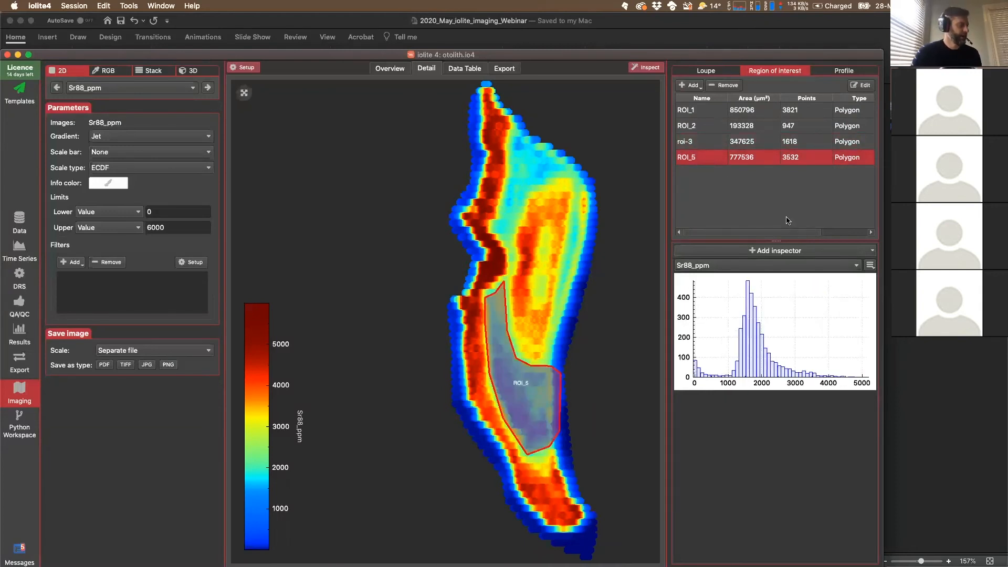
# Add a Raw inspector for ROI_5 with Sr88_ppm on the X axis and Ba138_ppm on the Y axis.
pyautogui.click(806, 253)
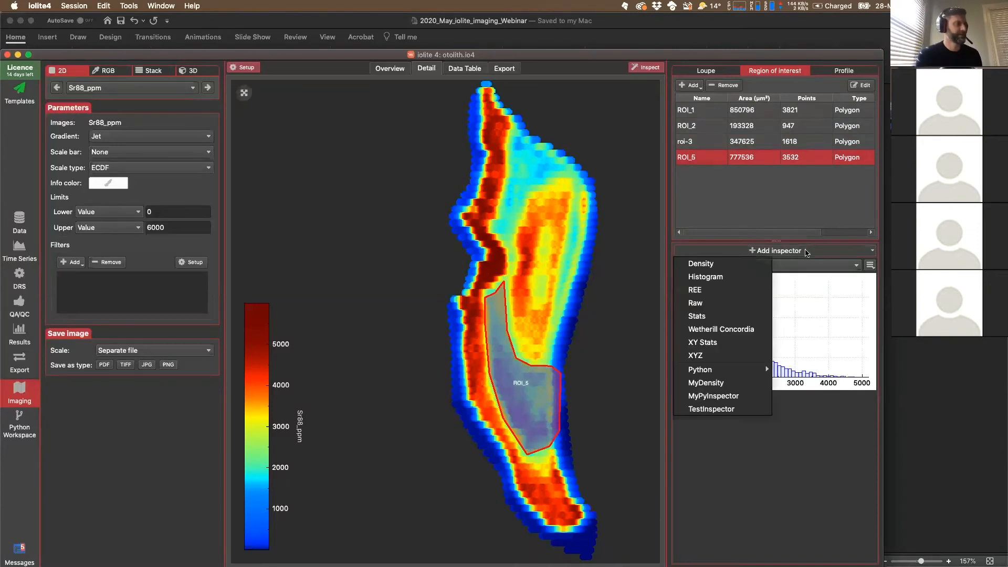
pyautogui.click(736, 304)
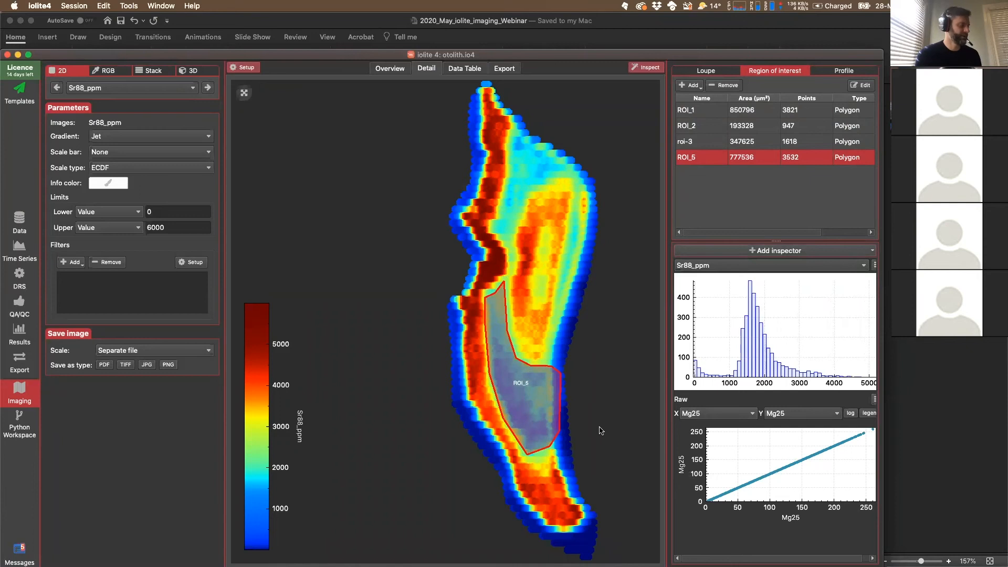
pyautogui.click(723, 417)
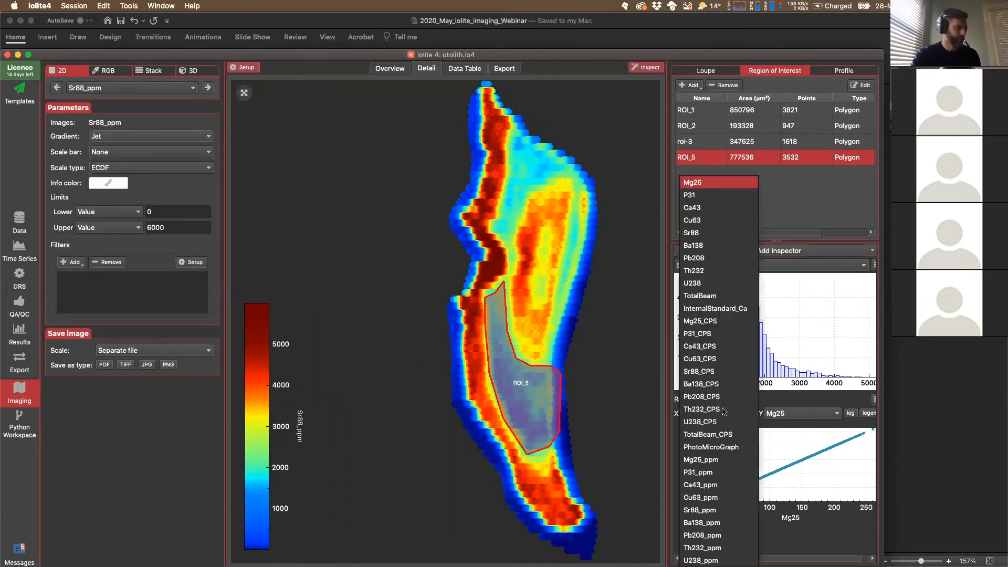
pyautogui.click(704, 511)
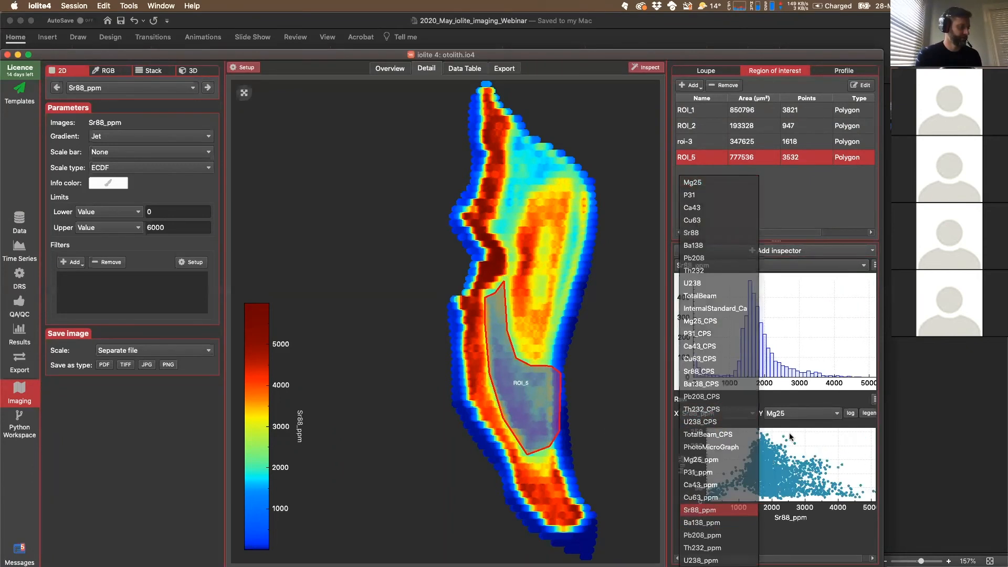
pyautogui.click(808, 414)
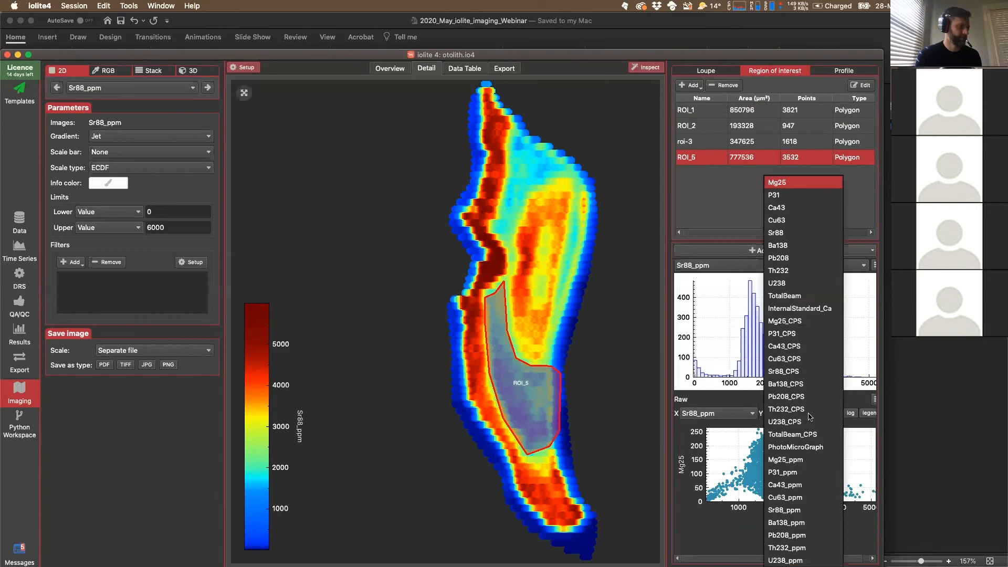
pyautogui.click(785, 522)
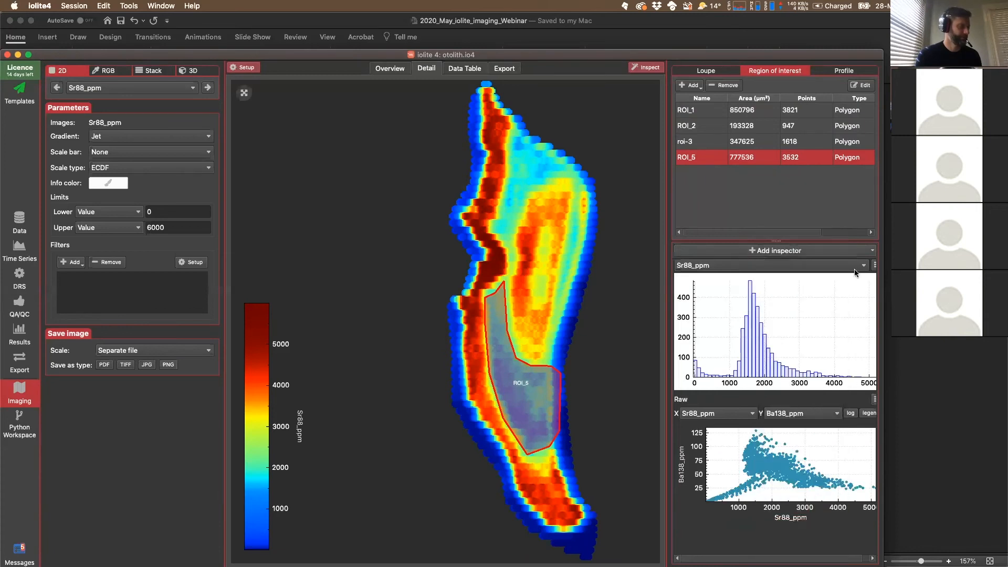
# View the inspector plots for roi-3, ROI_2 and ROI_1 individually and for all four regions together.
pyautogui.click(710, 143)
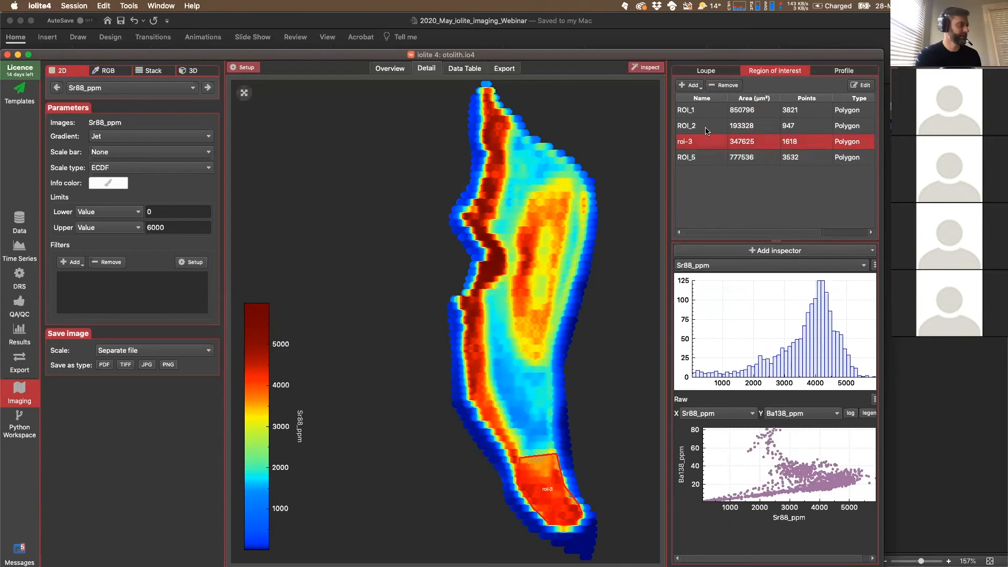
pyautogui.click(707, 131)
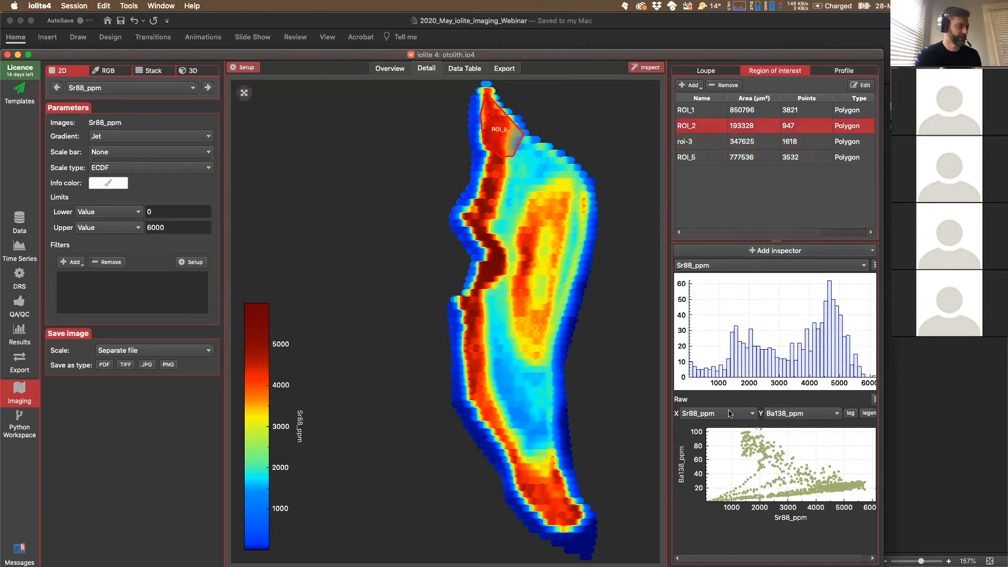
pyautogui.click(718, 111)
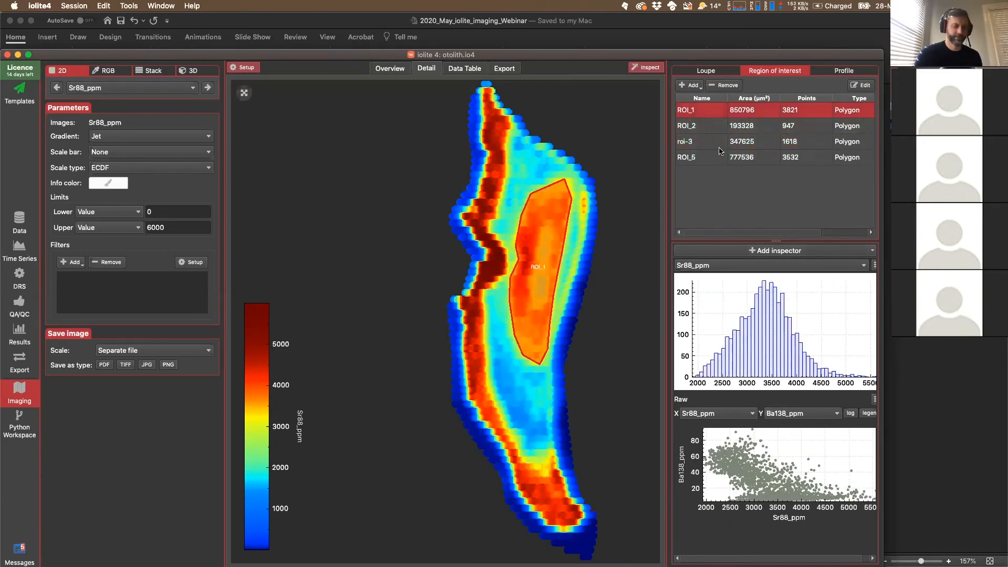
pyautogui.keyDown('shift'); pyautogui.click(721, 158); pyautogui.keyUp('shift')
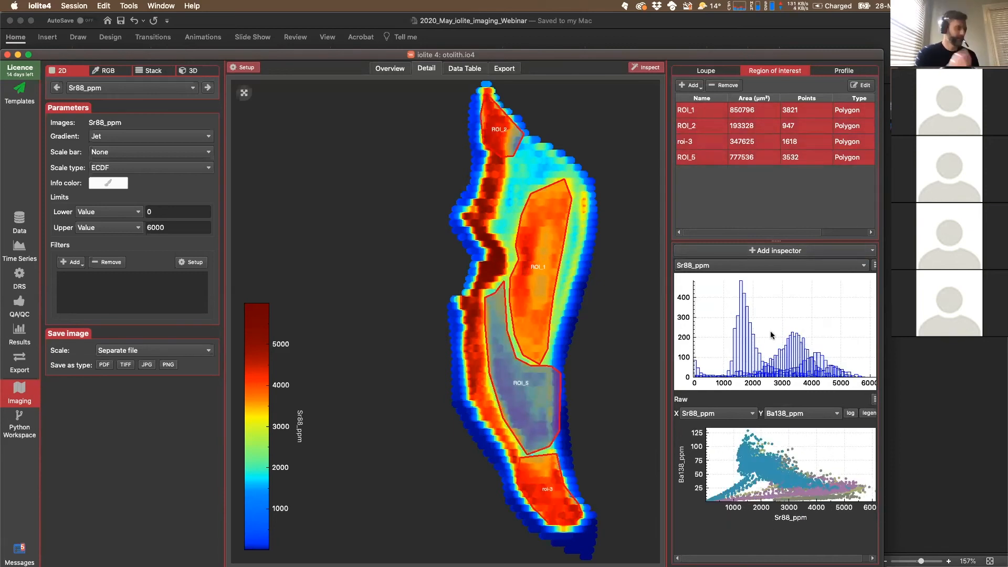
# Add an XYZ inspector for the four selected regions and widen the inspector area.
pyautogui.click(833, 254)
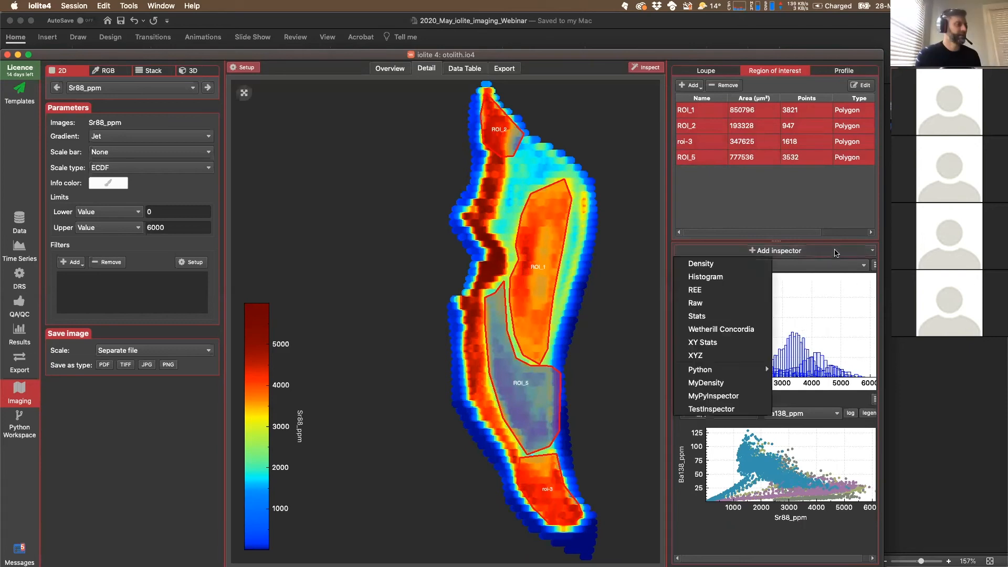
pyautogui.click(723, 355)
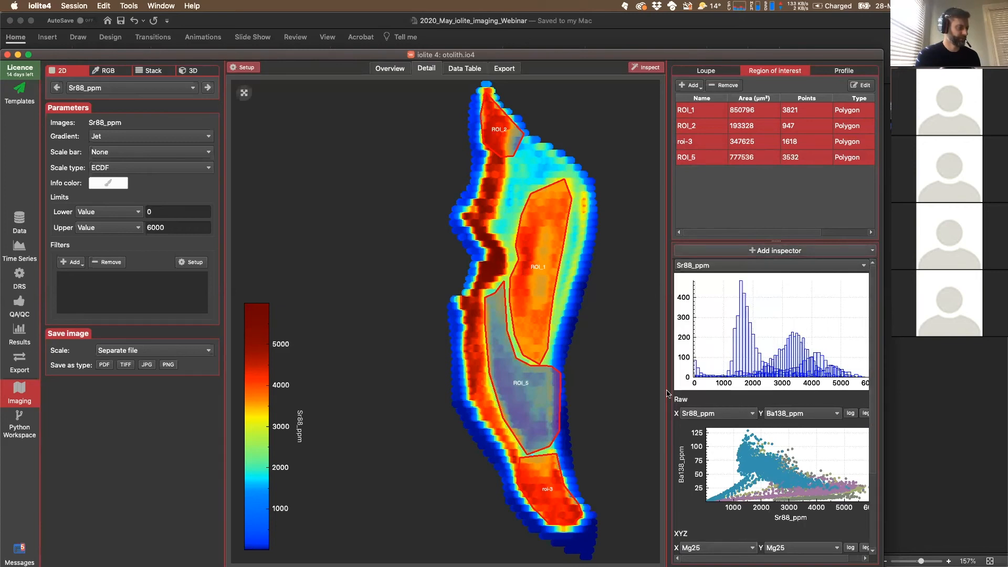
pyautogui.moveTo(666, 391); pyautogui.dragTo(639, 391)
# Undock the Raw scatter plot into its own window, move it clear of the image and enlarge it.
pyautogui.click(862, 401)
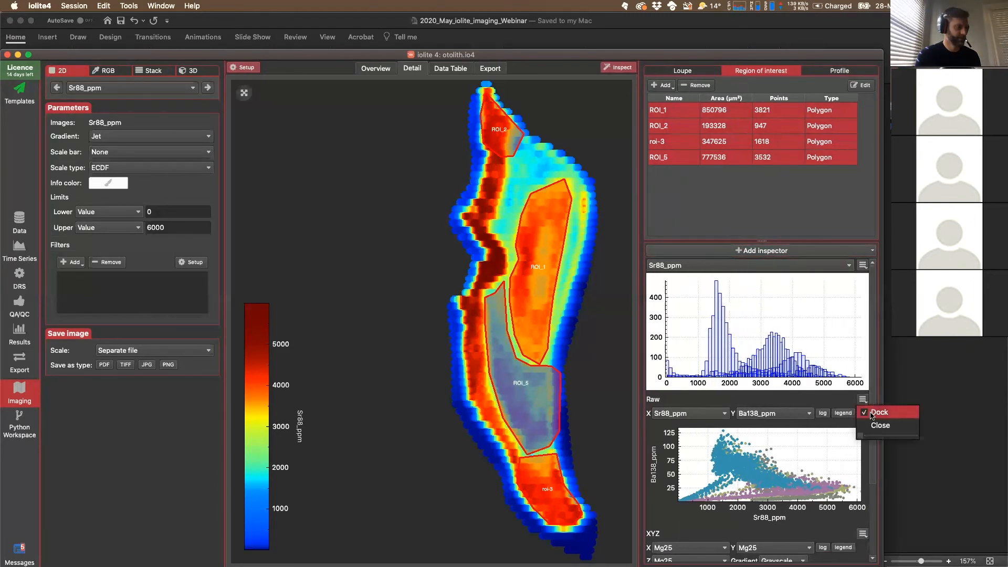
pyautogui.click(868, 411)
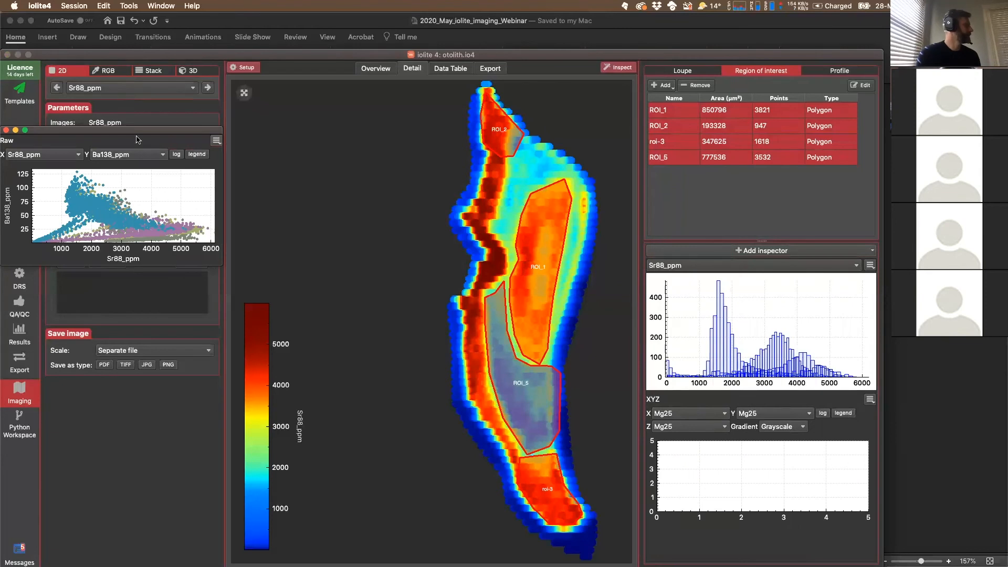
pyautogui.moveTo(146, 130); pyautogui.dragTo(178, 63)
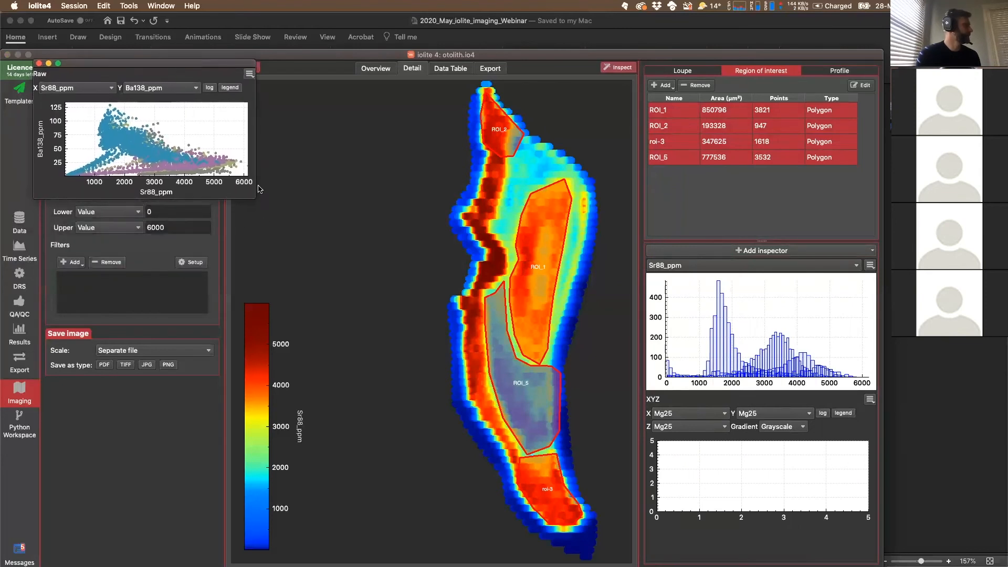
pyautogui.moveTo(252, 198); pyautogui.dragTo(287, 416)
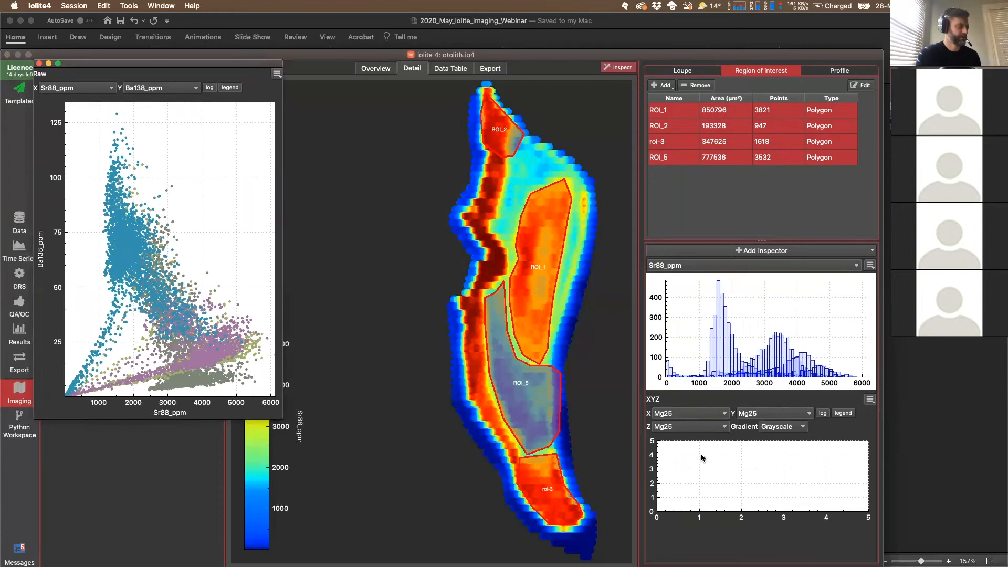
# Set the XYZ inspector's channels to Sr88_ppm for X, Ba138_ppm for Y and Mg25_ppm for Z.
pyautogui.click(721, 477)
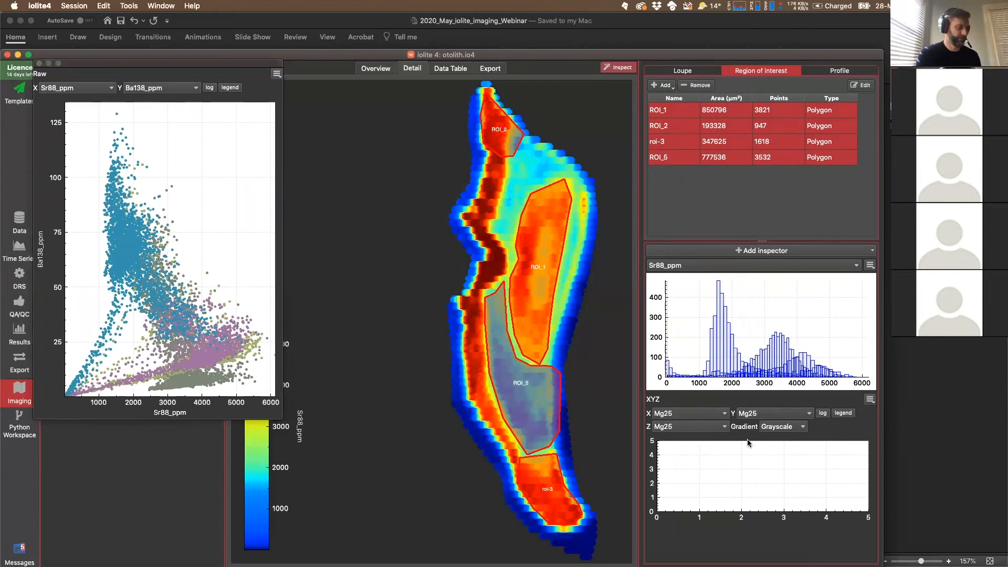
pyautogui.click(700, 417)
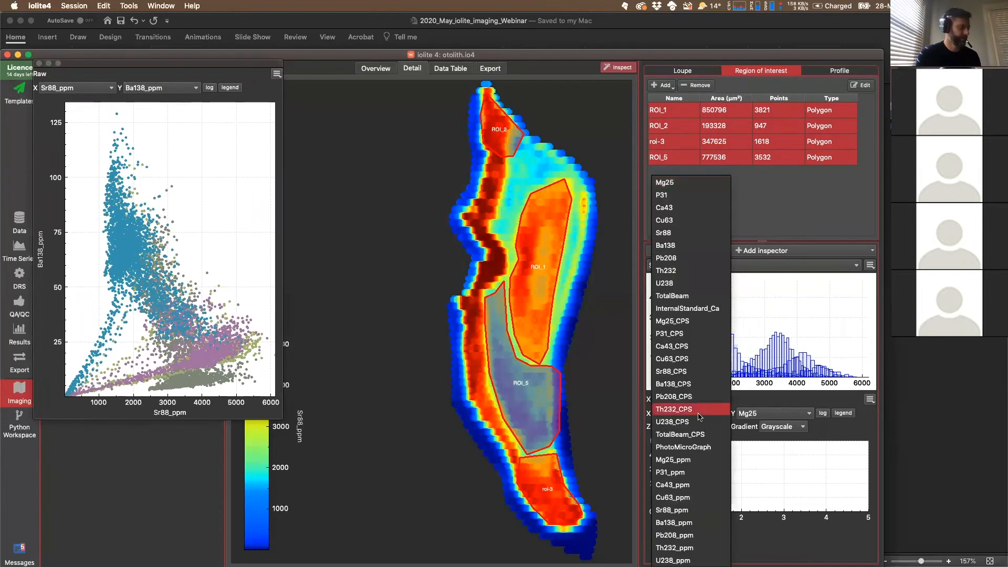
pyautogui.click(681, 512)
pyautogui.click(787, 414)
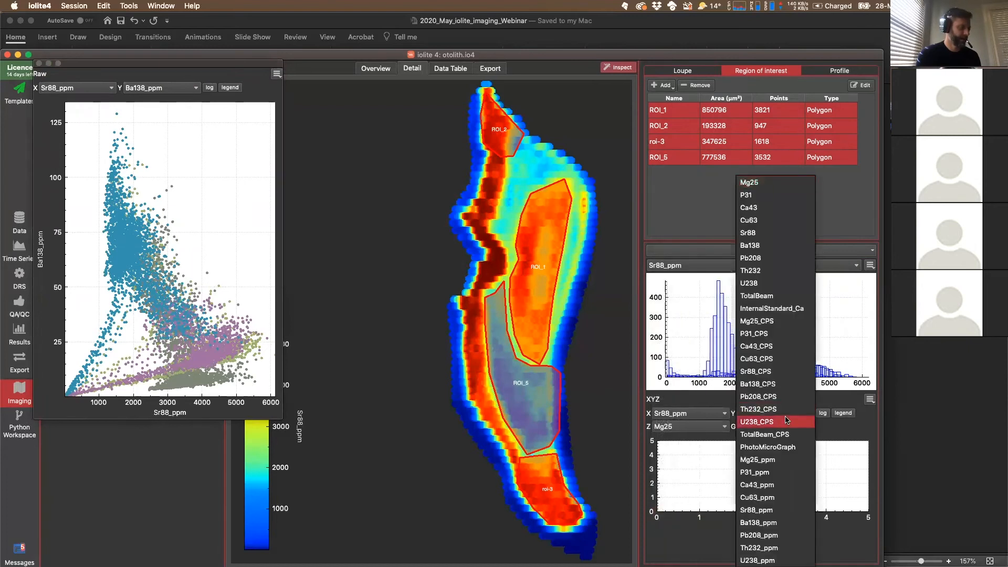
pyautogui.click(755, 522)
pyautogui.click(697, 426)
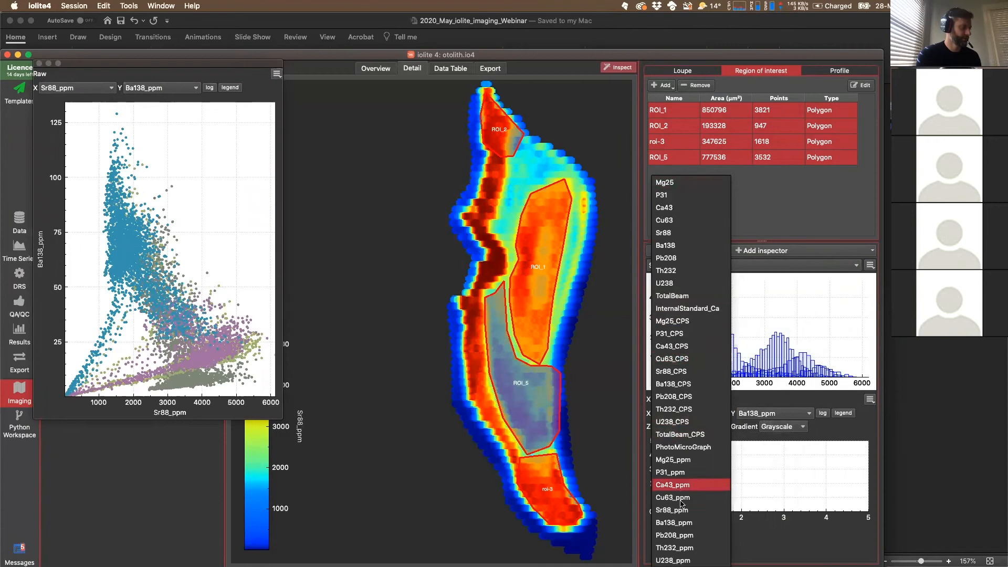
pyautogui.click(680, 461)
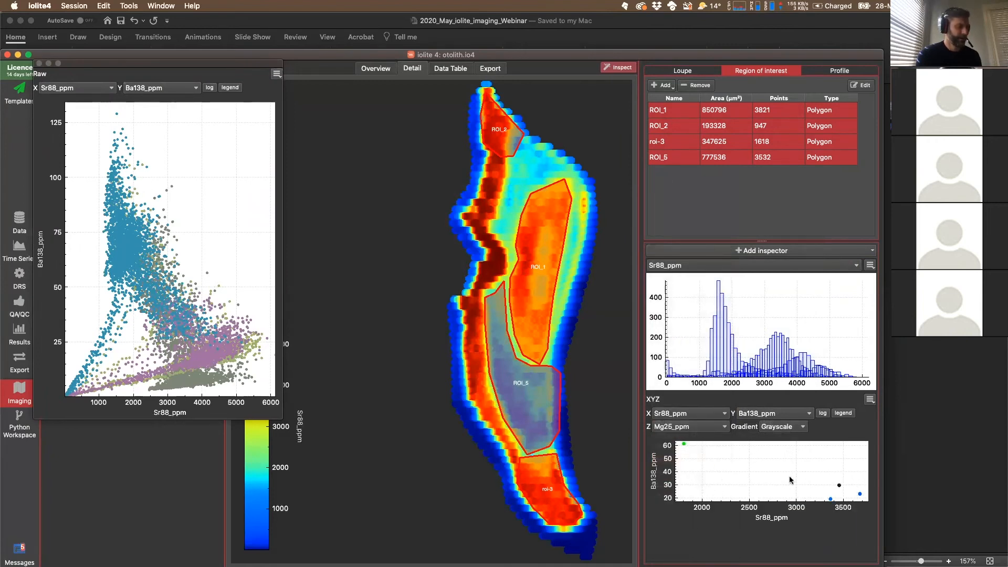
# Apply the Hot gradient to the XYZ inspector and view its plot's options without choosing one.
pyautogui.click(802, 428)
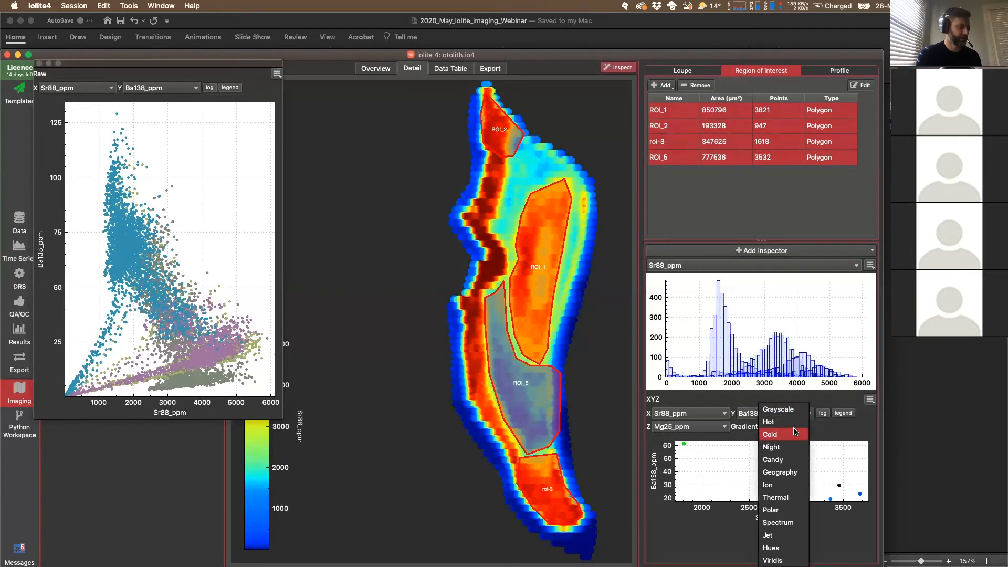
pyautogui.click(792, 423)
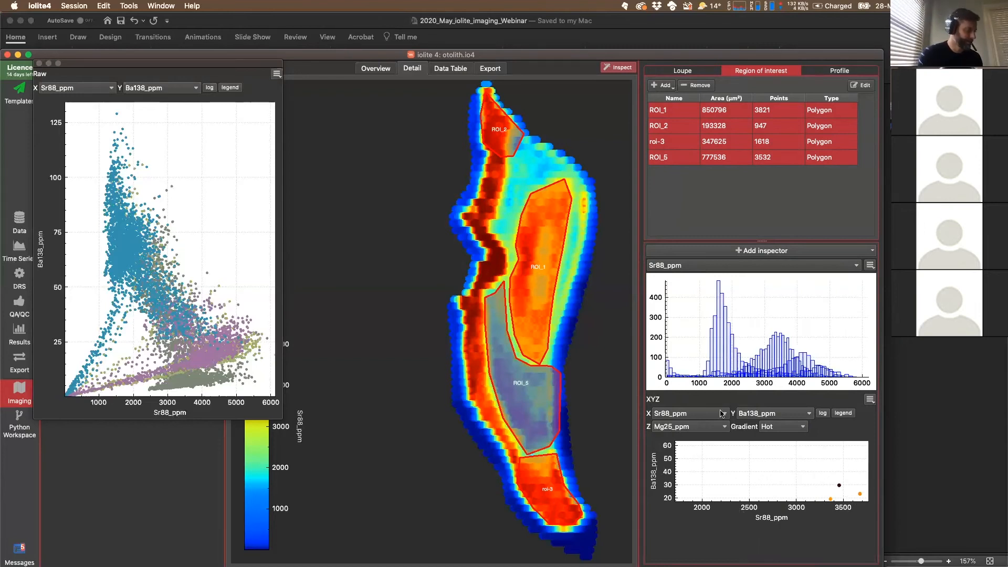
pyautogui.rightClick(770, 471)
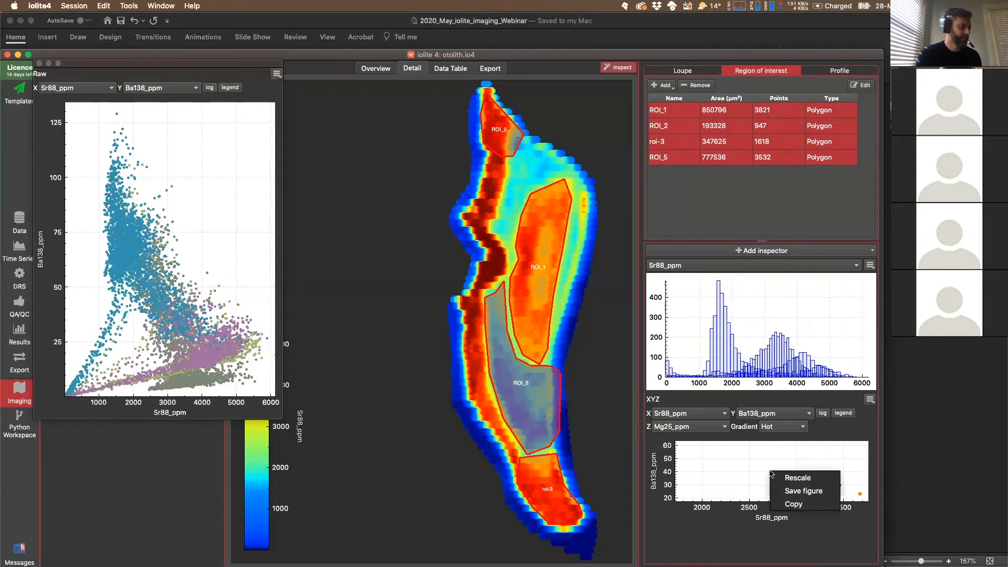
pyautogui.click(724, 467)
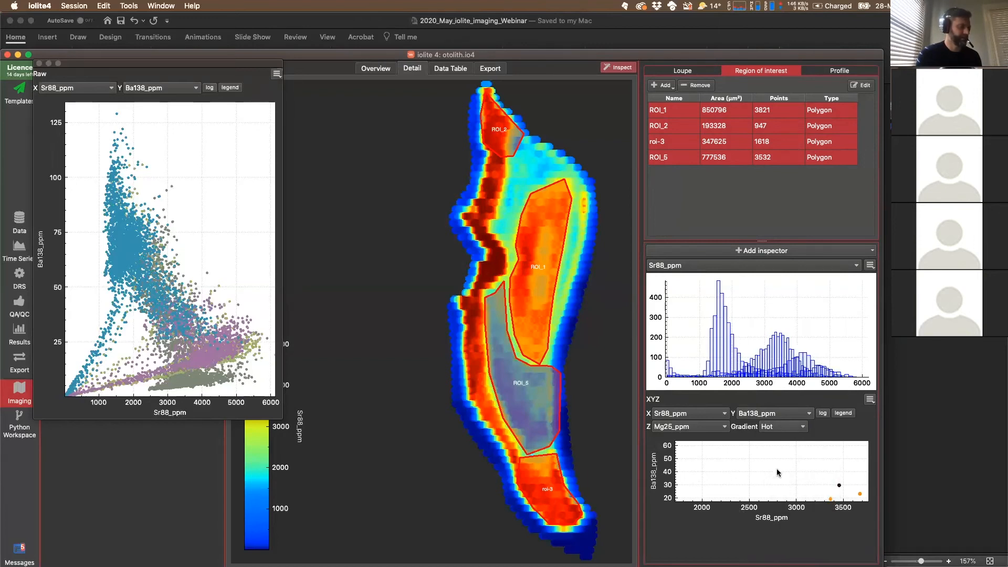
# Close the XYZ inspector and add a TestInspector for the four selected regions in its place.
pyautogui.click(869, 400)
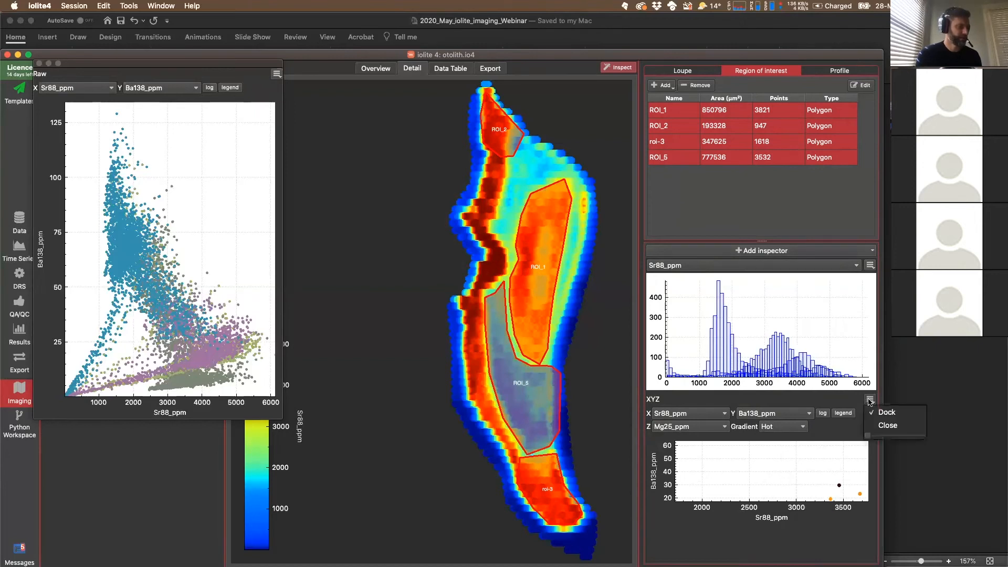
pyautogui.click(886, 427)
pyautogui.click(871, 251)
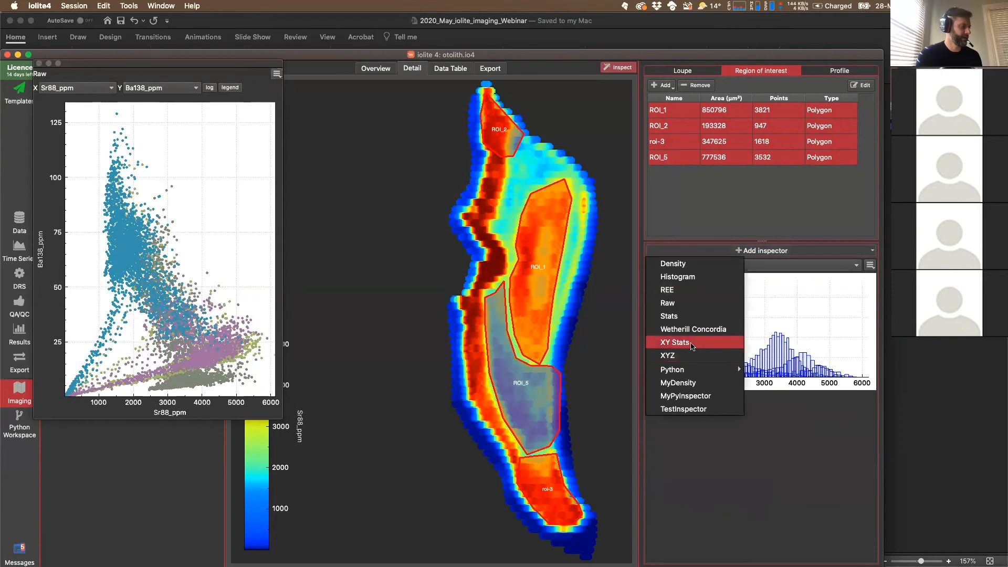
pyautogui.click(694, 410)
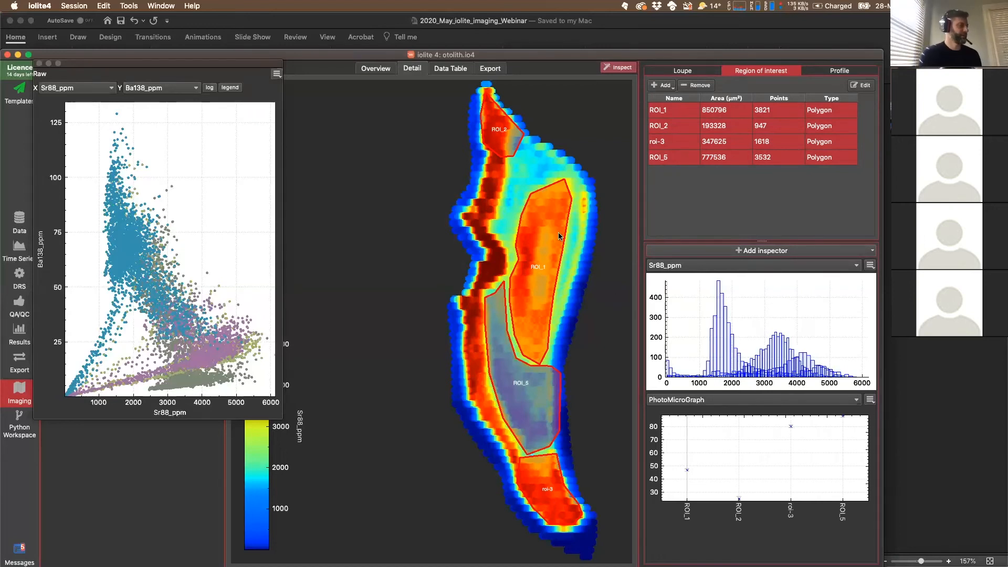
pyautogui.click(871, 401)
pyautogui.click(871, 399)
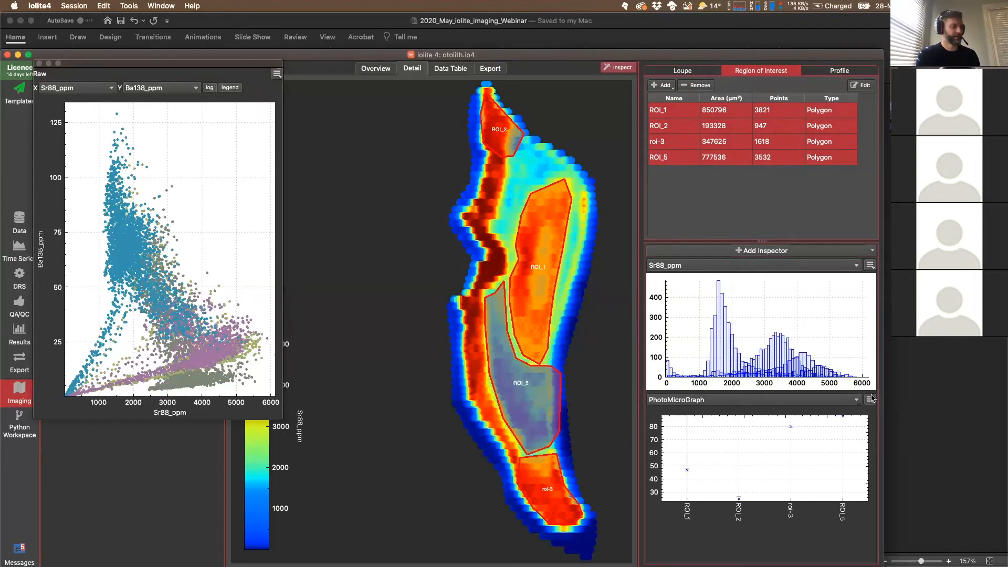
# Create a new Python image inspector named TestIsnp2 based on the Density template.
pyautogui.click(867, 252)
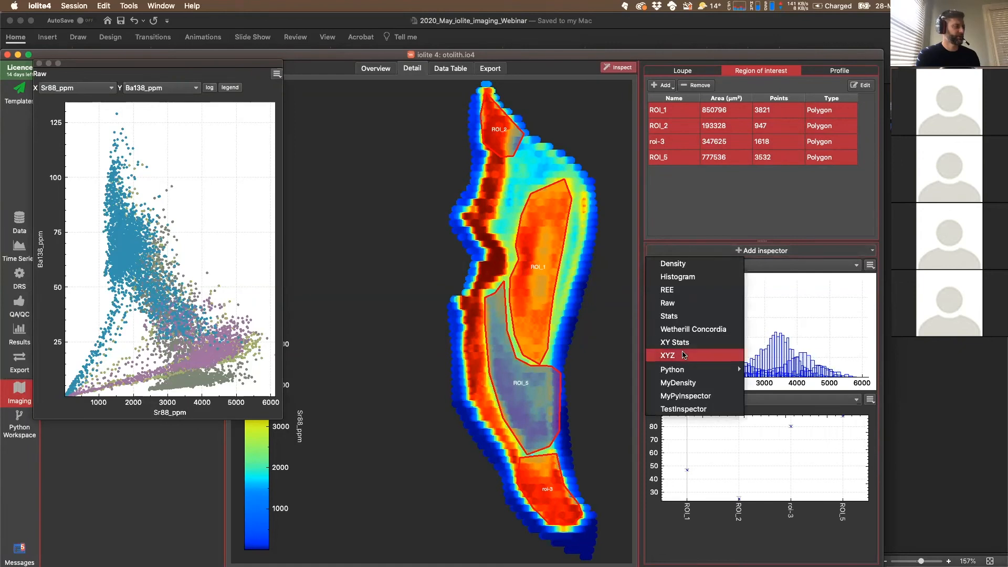
pyautogui.moveTo(682, 370)
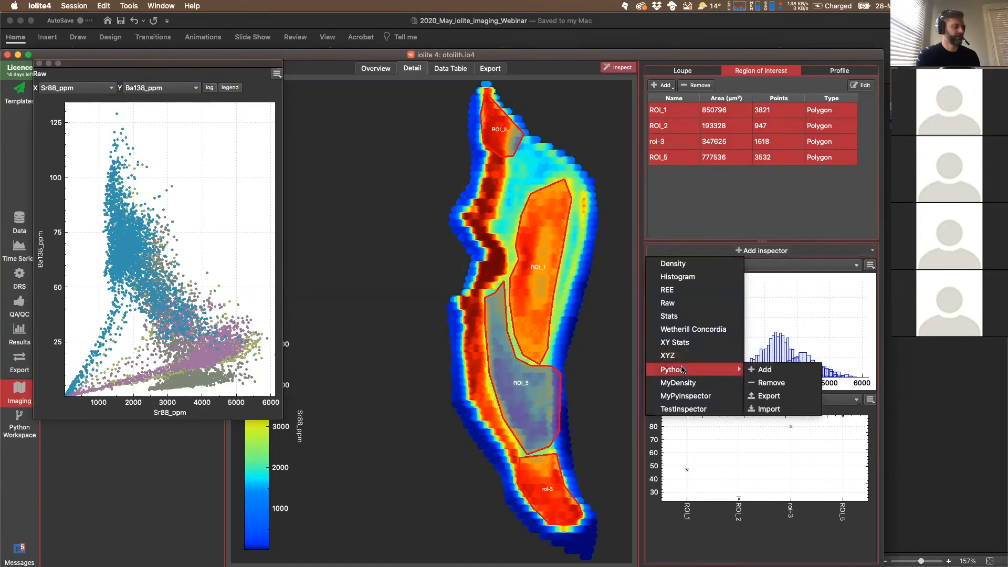
pyautogui.click(759, 369)
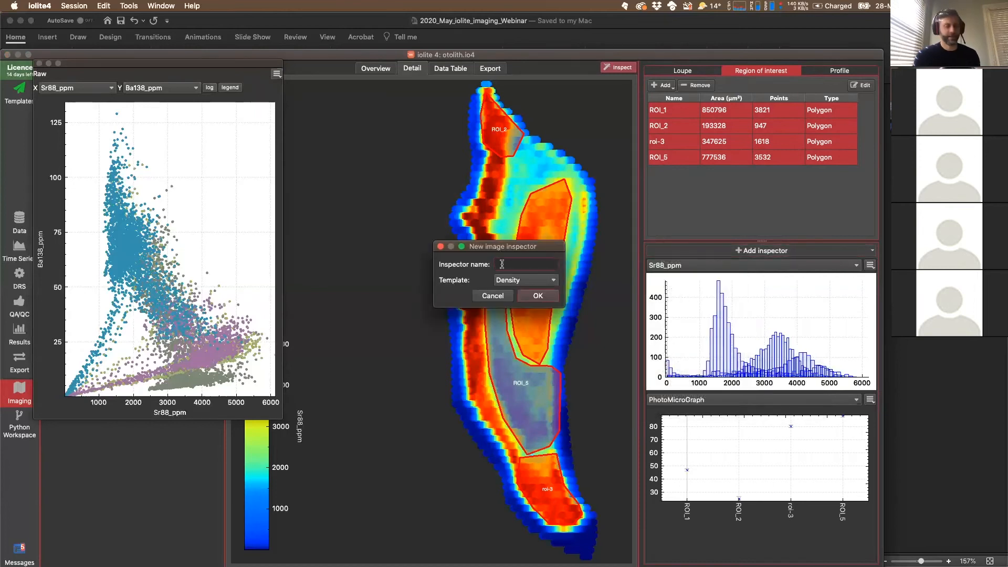
pyautogui.write('TestIsnp2')
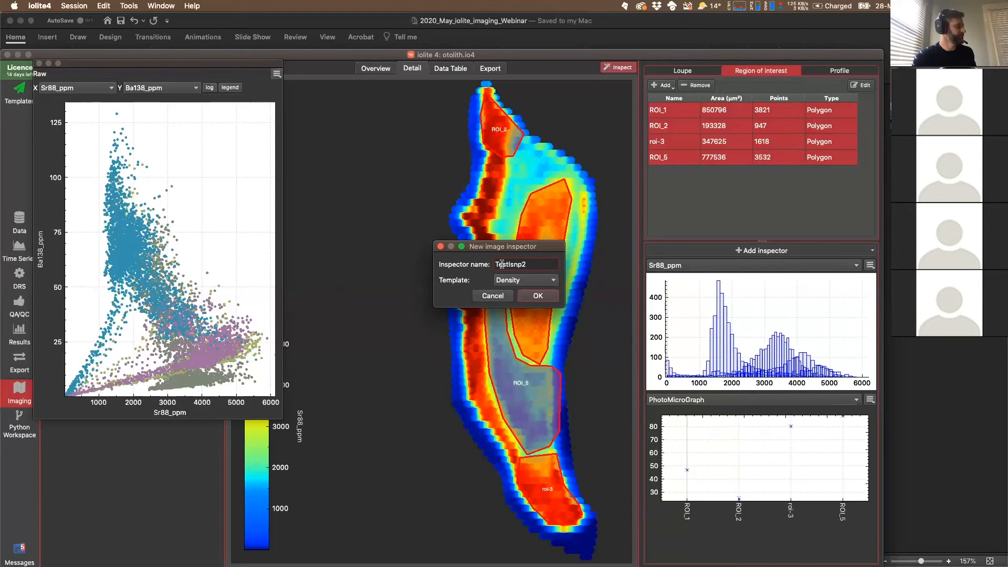
pyautogui.click(527, 283)
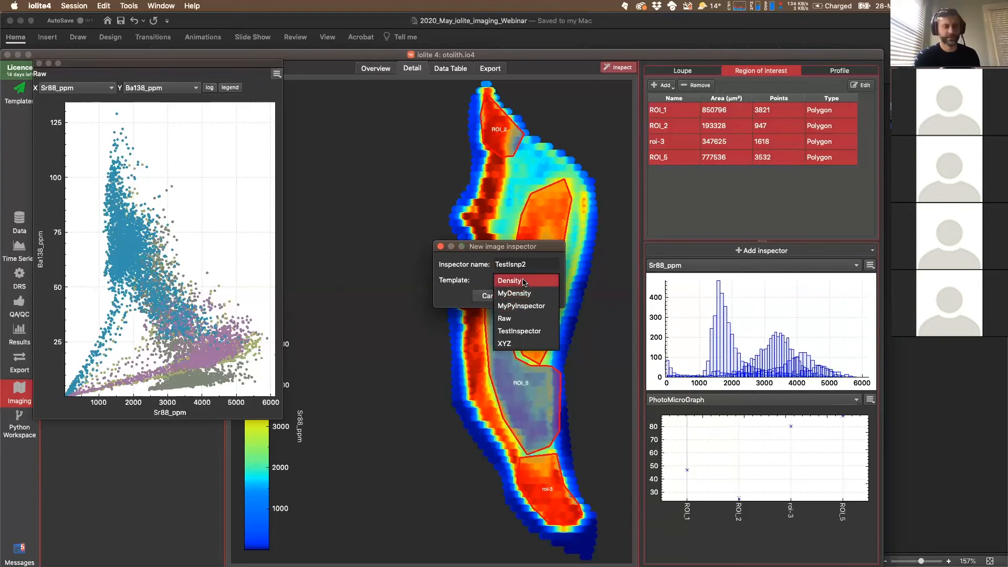
pyautogui.click(523, 281)
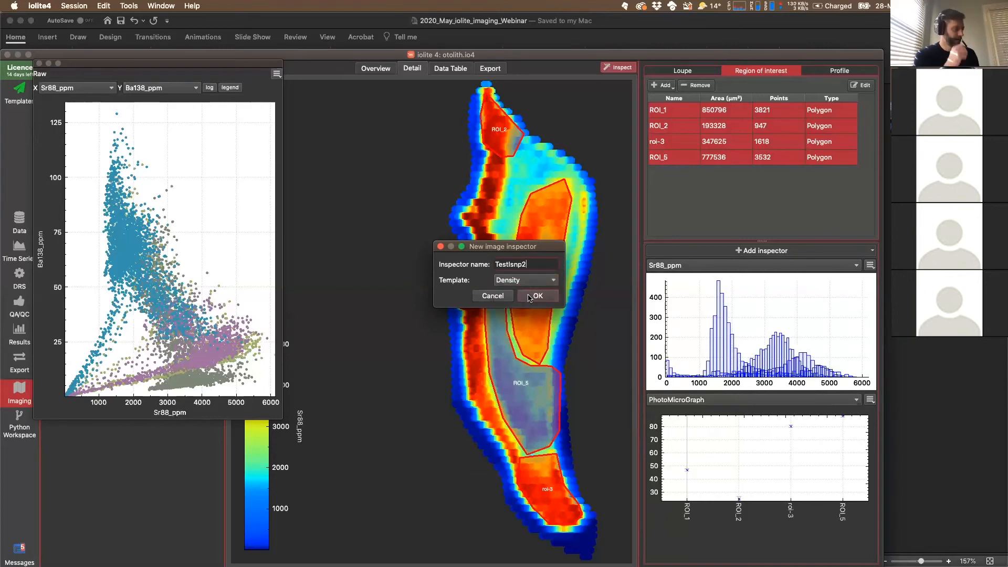
pyautogui.click(530, 296)
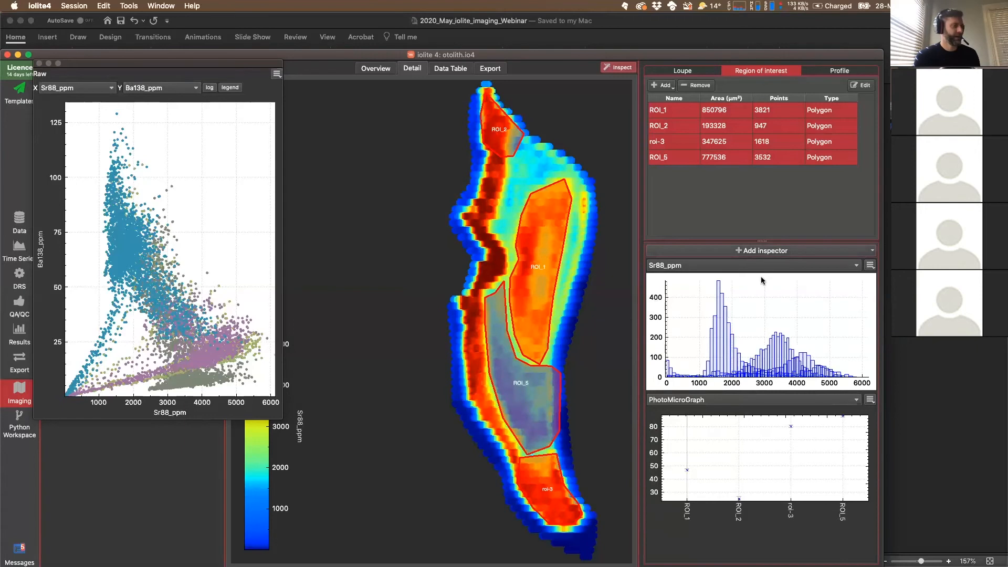
# Add the custom TestIsnp2 inspector for the selected regions and close the PhotoMicroGraph TestInspector.
pyautogui.click(834, 251)
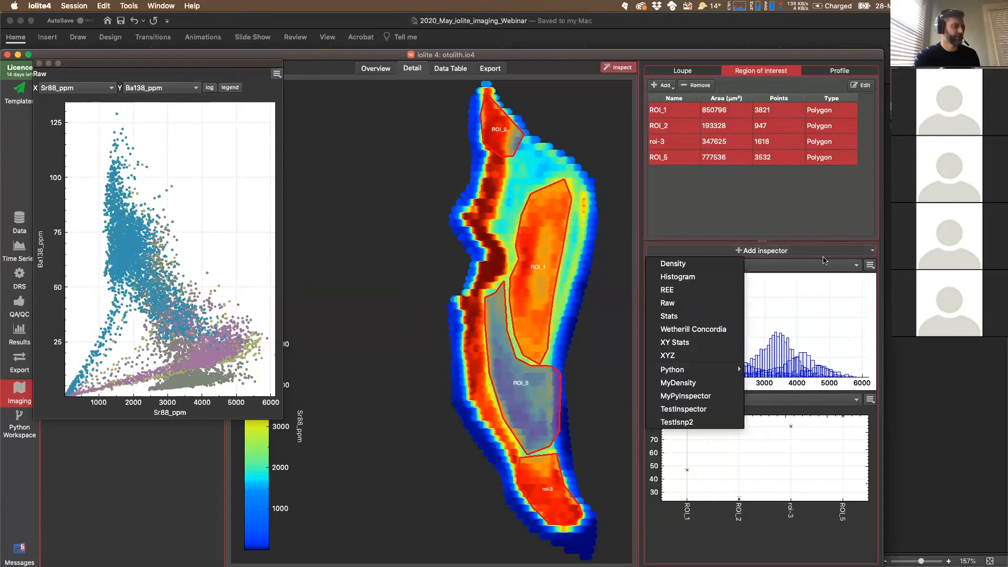
pyautogui.click(673, 423)
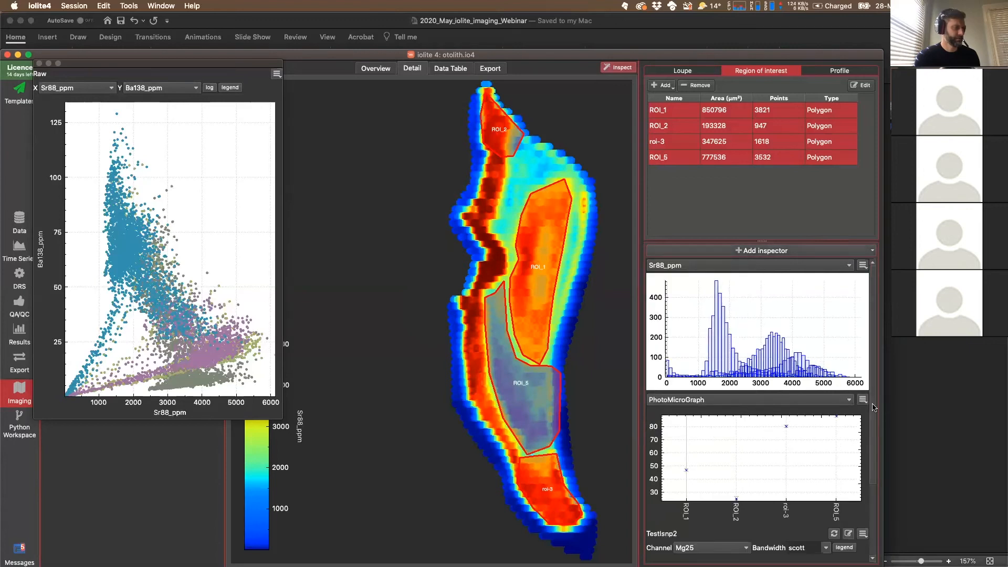
pyautogui.click(862, 400)
pyautogui.click(878, 430)
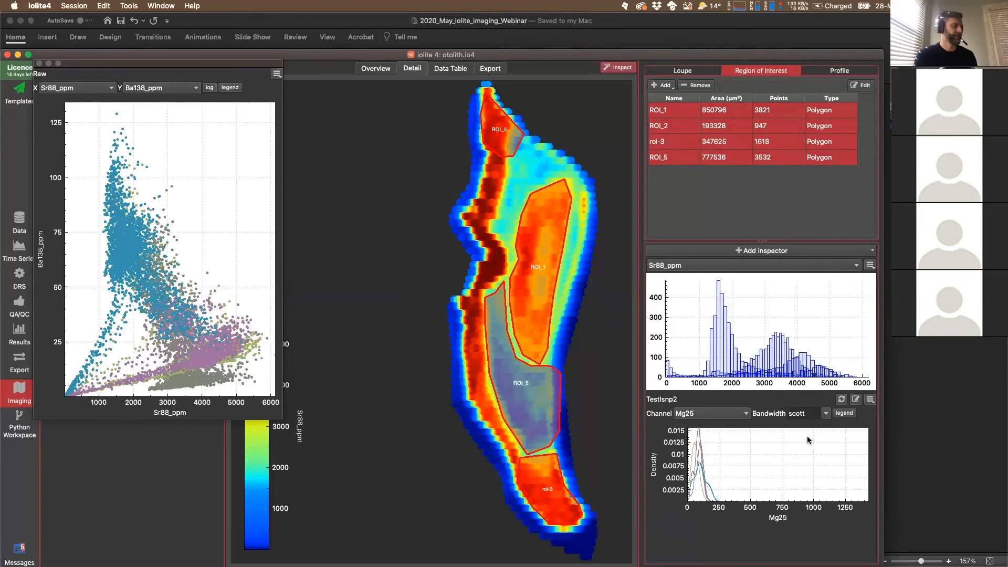
# Examine the TestIsnp2 Python code, including its settings, create function and update function, and close the code window.
pyautogui.click(855, 400)
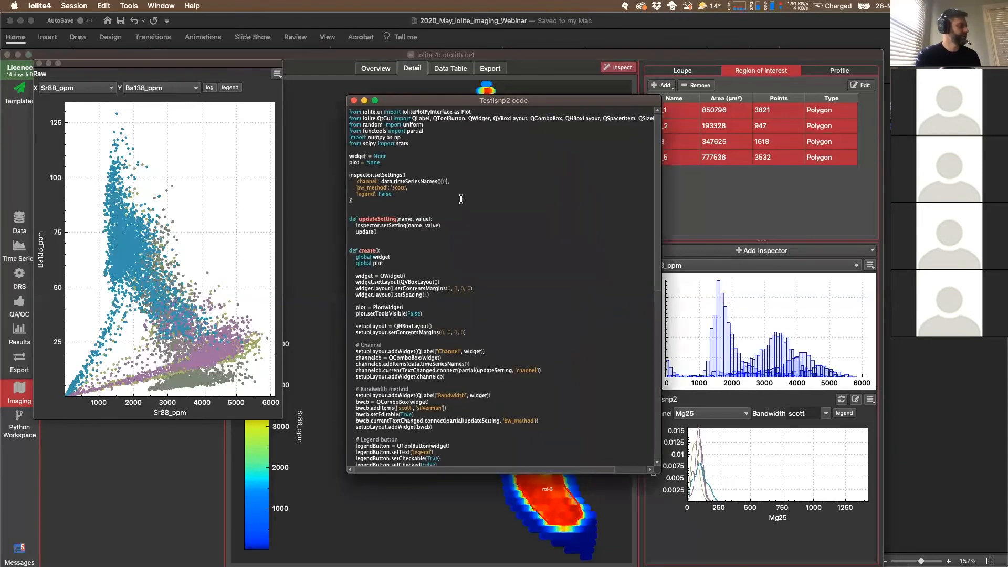
pyautogui.scroll(-5, 462, 230)
pyautogui.scroll(-10, 462, 230)
pyautogui.scroll(9, 462, 230)
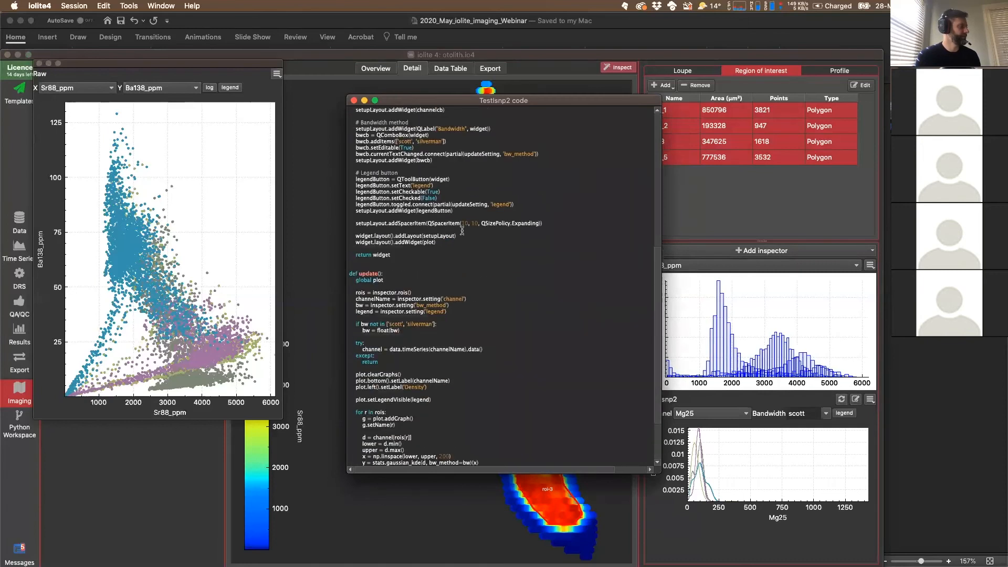
pyautogui.scroll(7, 462, 229)
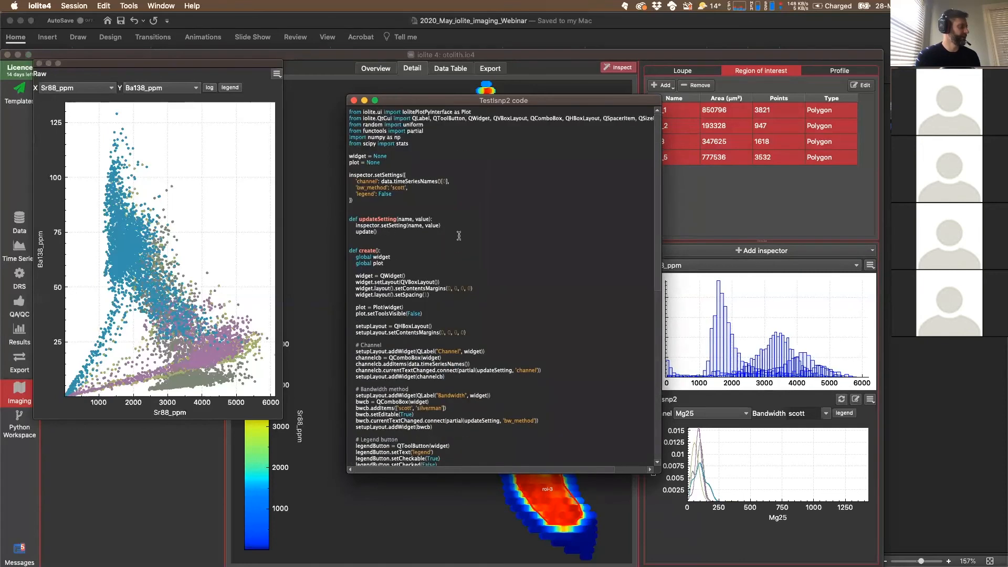
pyautogui.scroll(-15, 407, 262)
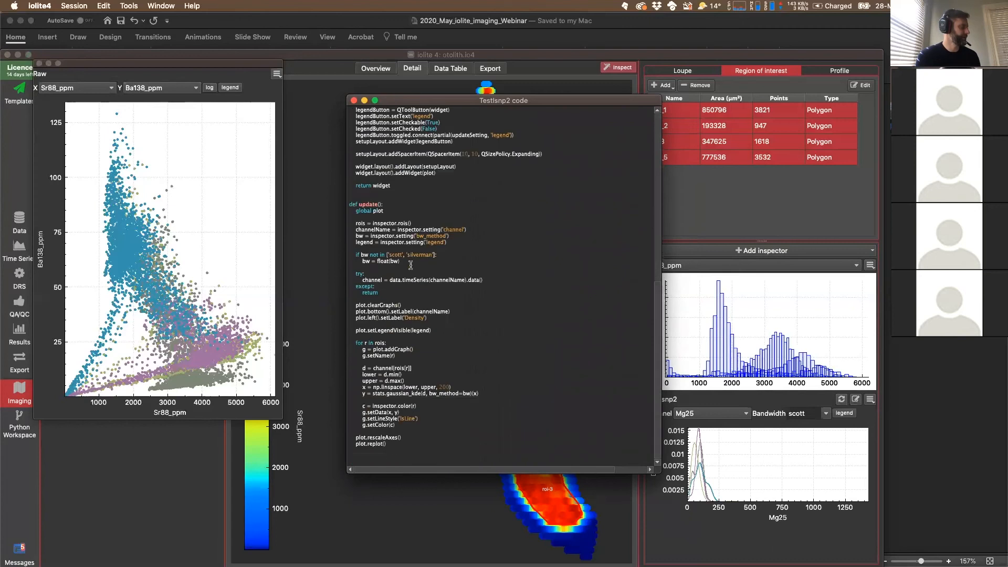
pyautogui.moveTo(349, 204); pyautogui.dragTo(415, 470)
pyautogui.click(411, 453)
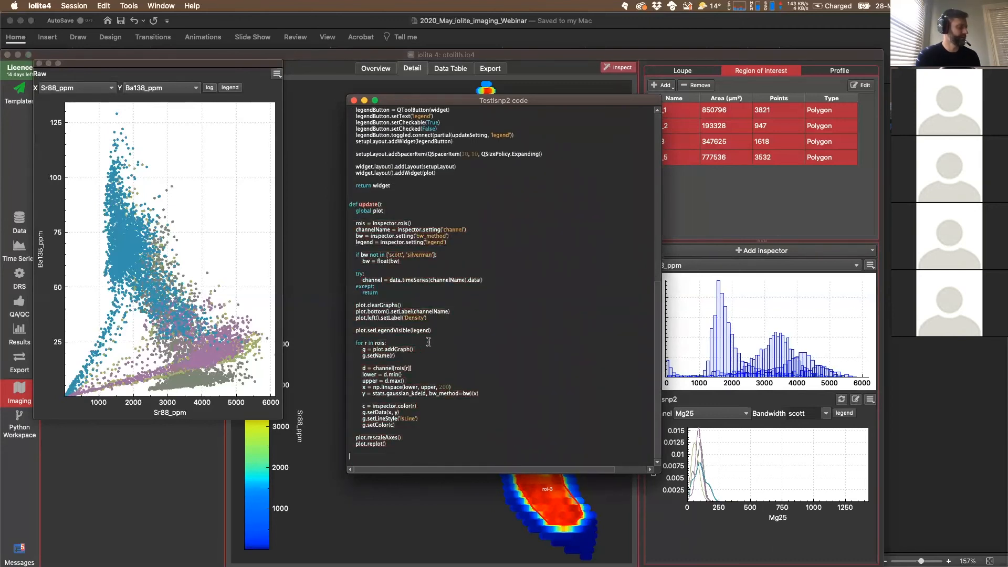
pyautogui.scroll(3, 482, 286)
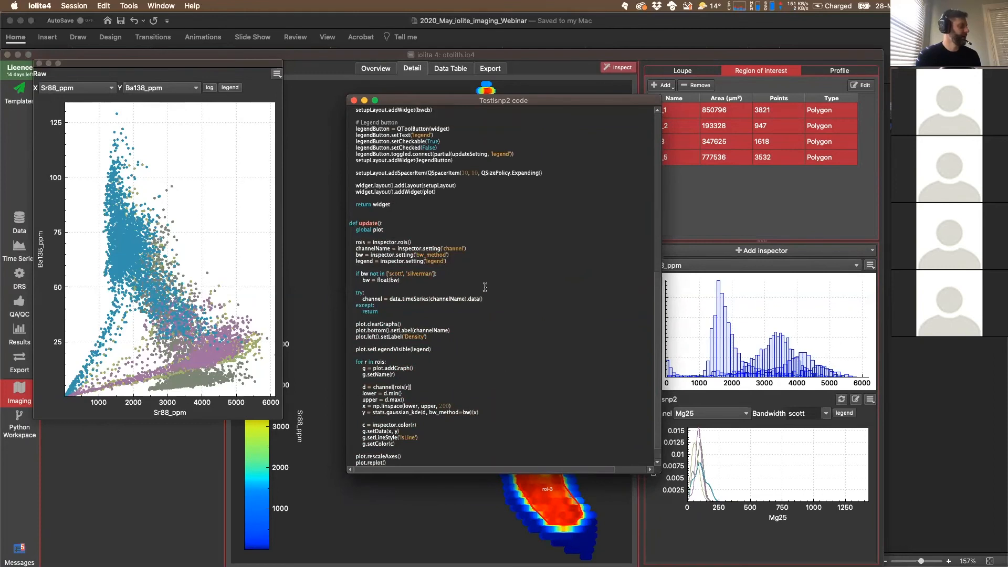
pyautogui.scroll(-3, 482, 286)
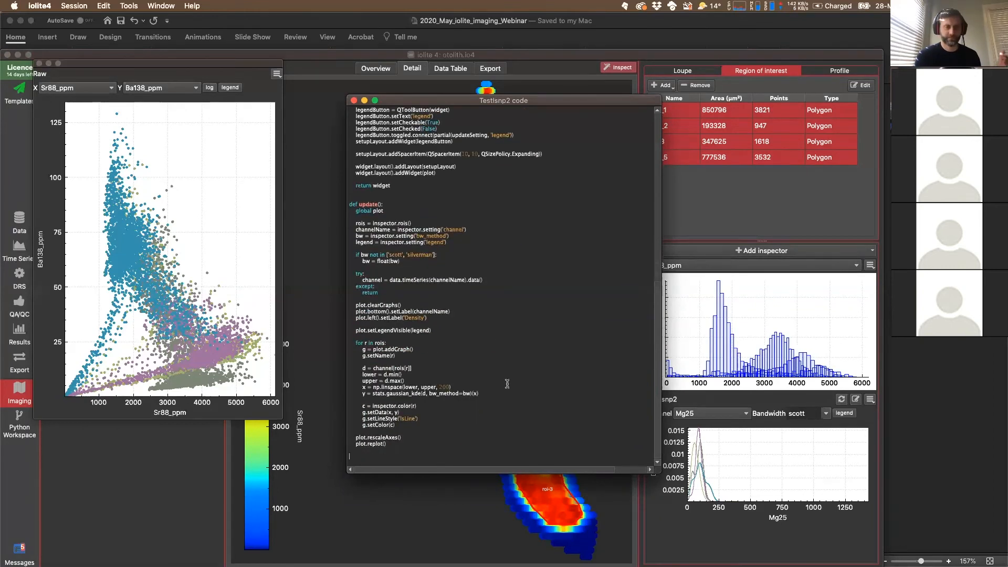
pyautogui.click(354, 101)
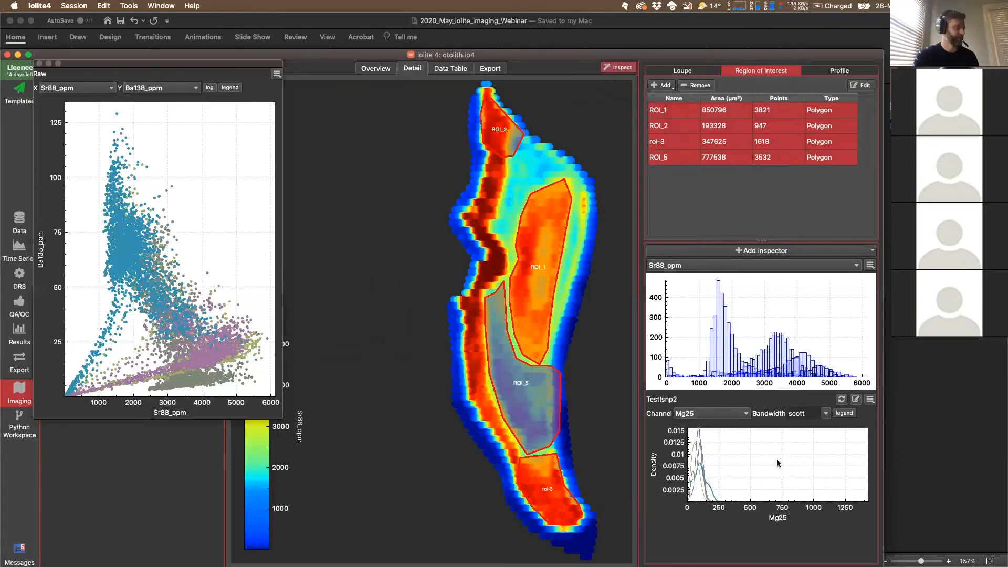
# Move the undocked Raw scatter plot window off the image parameters and close it.
pyautogui.moveTo(119, 75); pyautogui.dragTo(248, 146)
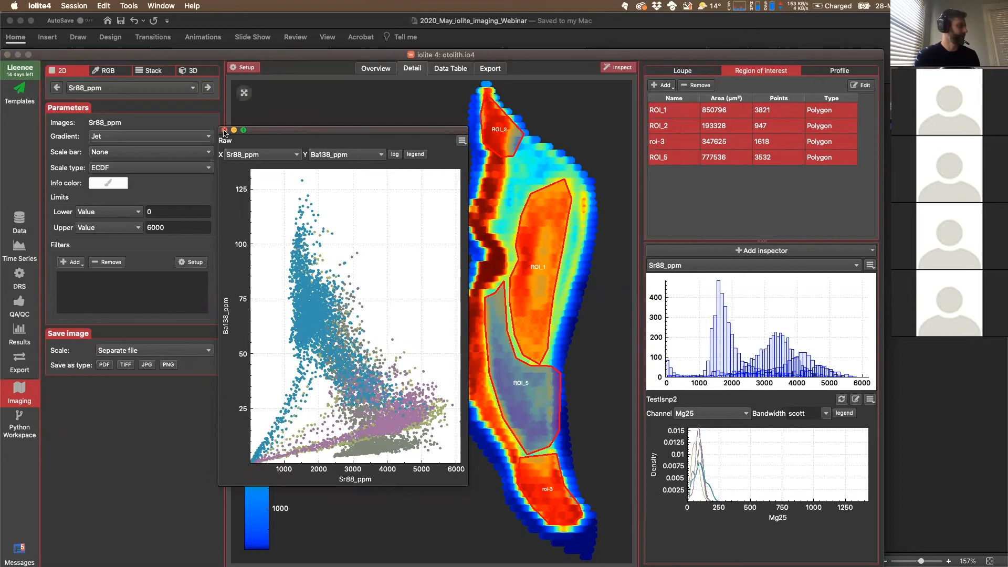
pyautogui.click(225, 130)
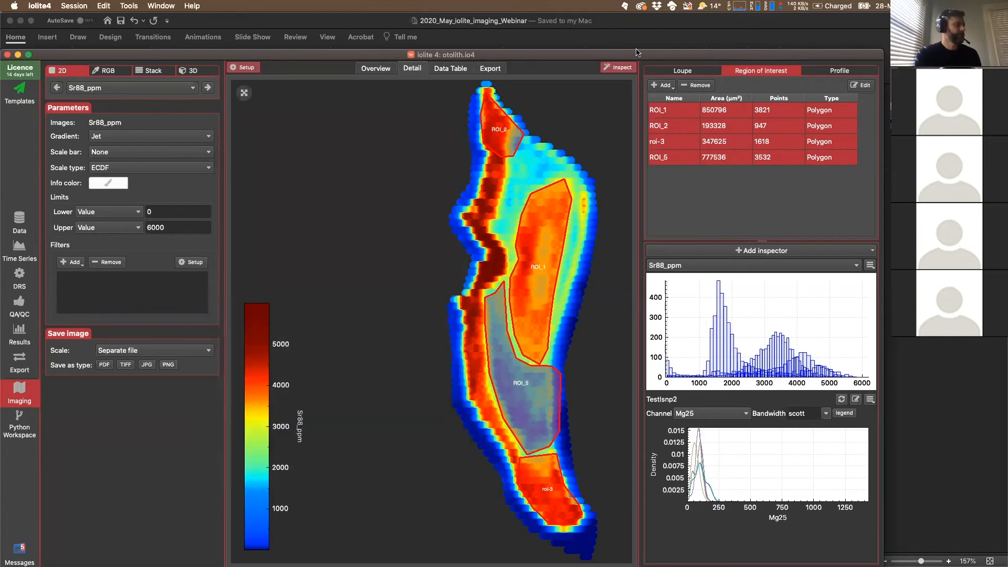
# Switch to inspecting with the rectangular loupe and close the Sr88_ppm histogram inspector.
pyautogui.click(683, 70)
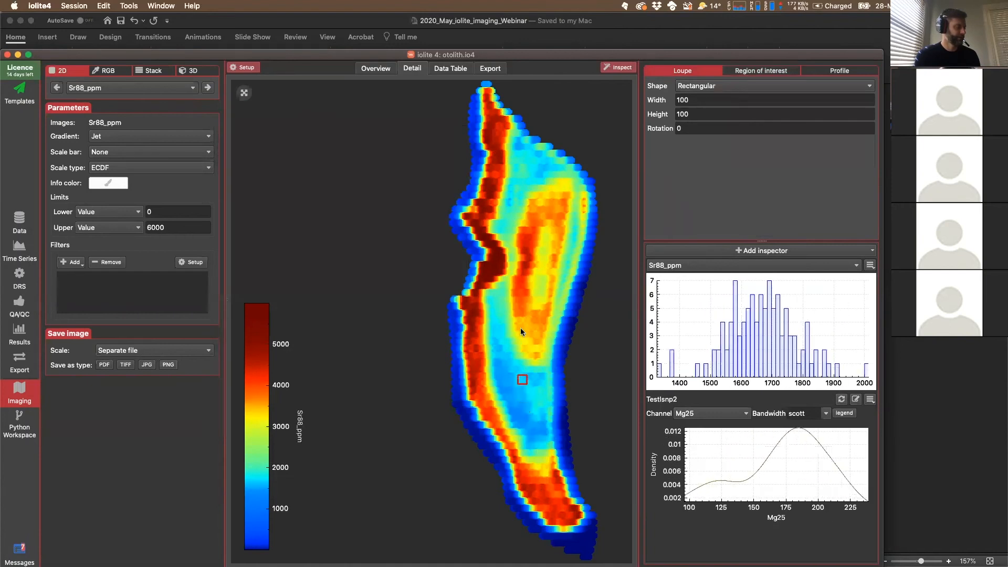
pyautogui.click(869, 265)
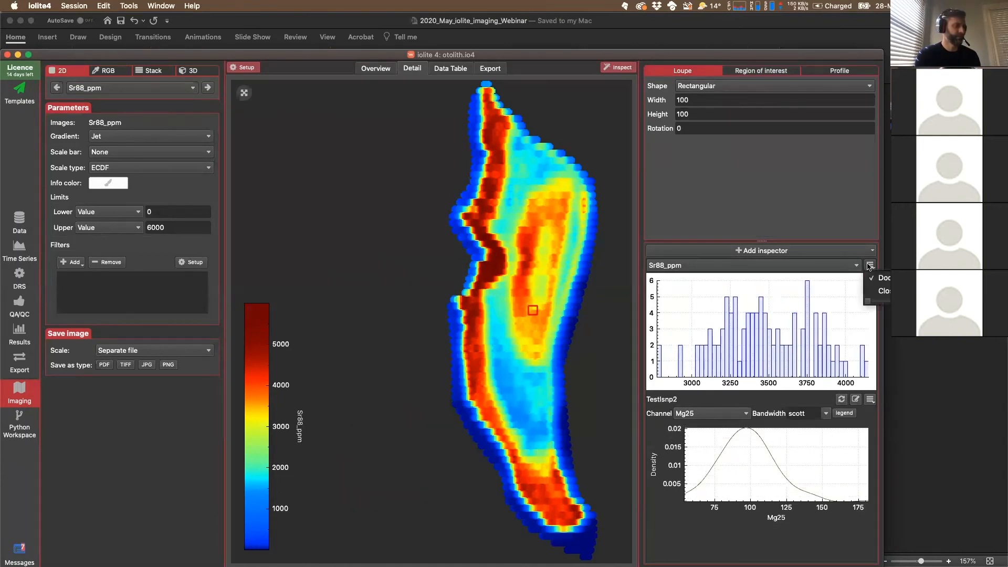
pyautogui.click(881, 289)
# Add a Raw inspector plotting Sr88_ppm on the X axis against Mg25 on the Y axis.
pyautogui.click(873, 252)
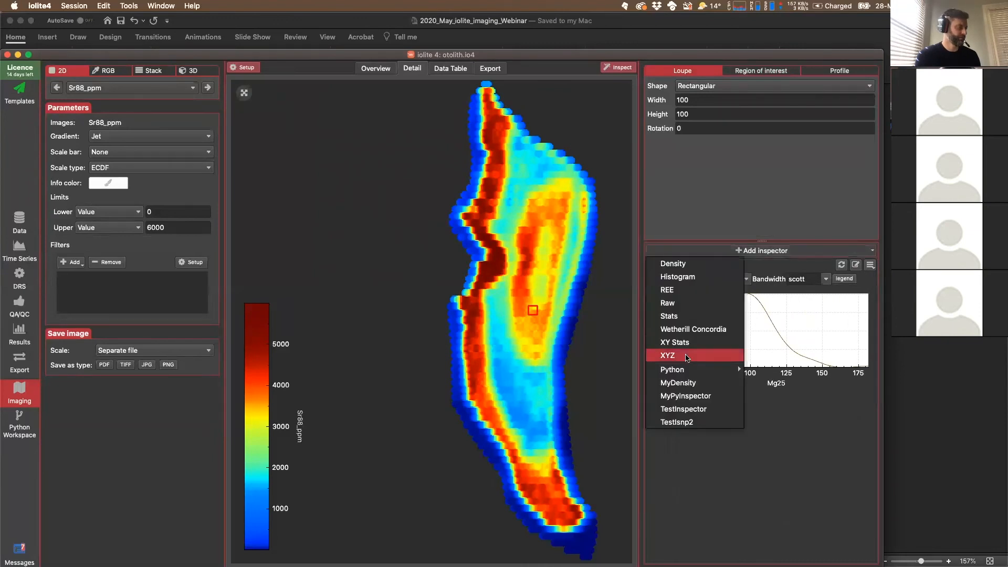
pyautogui.click(683, 305)
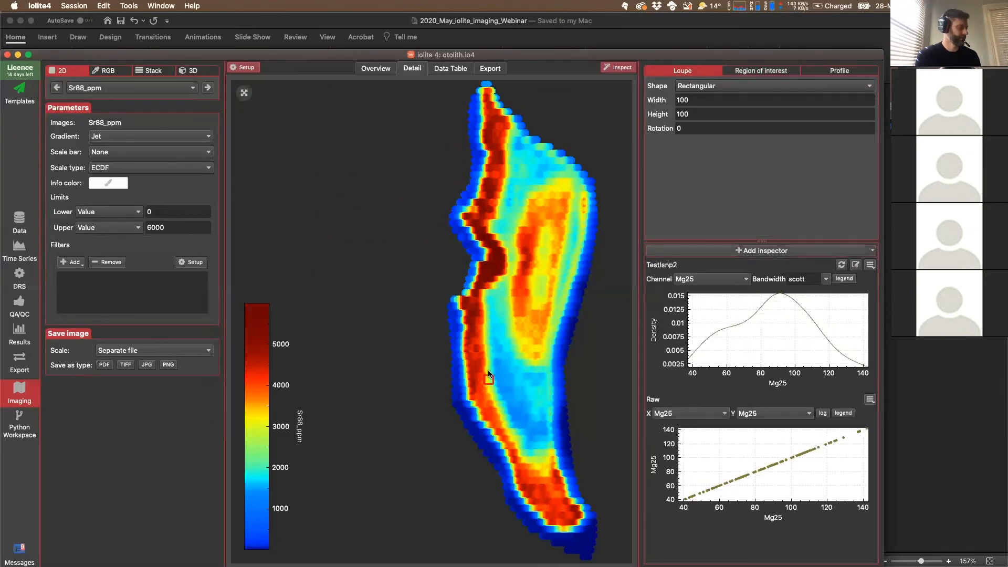
pyautogui.click(727, 413)
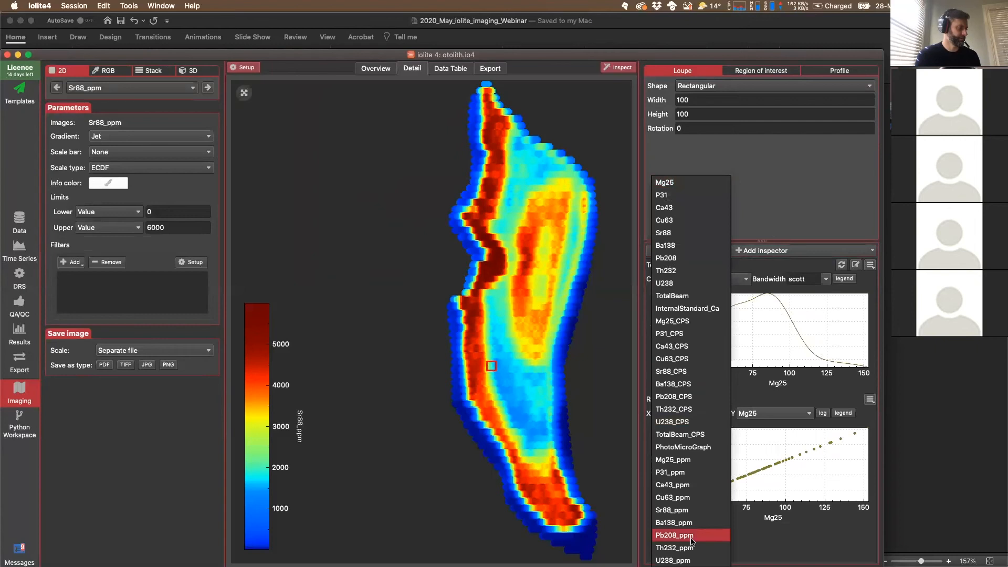
pyautogui.click(696, 509)
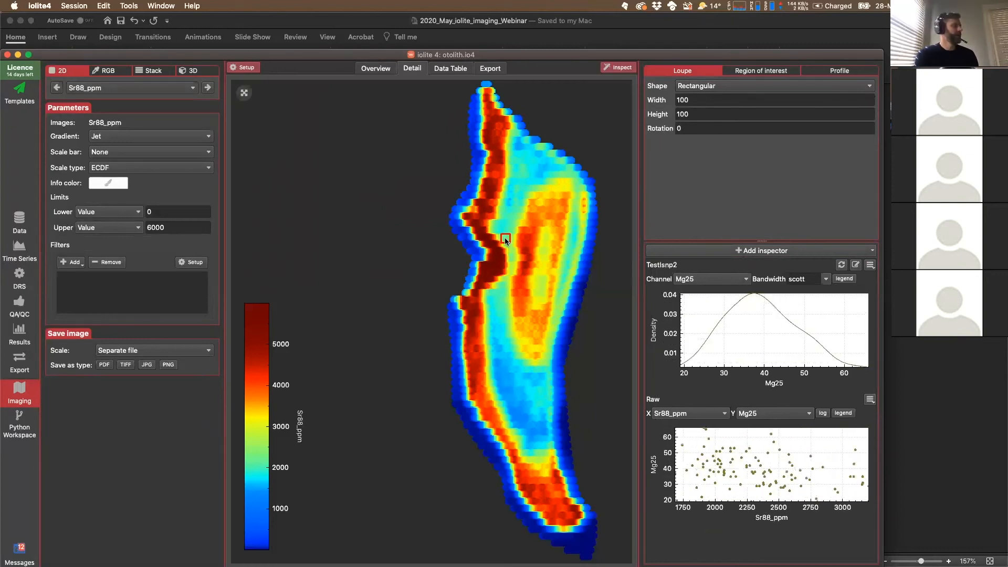
# Draw a multi-vertex profile about 3067 µm long from the otolith's orange core down to its lower tip.
pyautogui.click(772, 72)
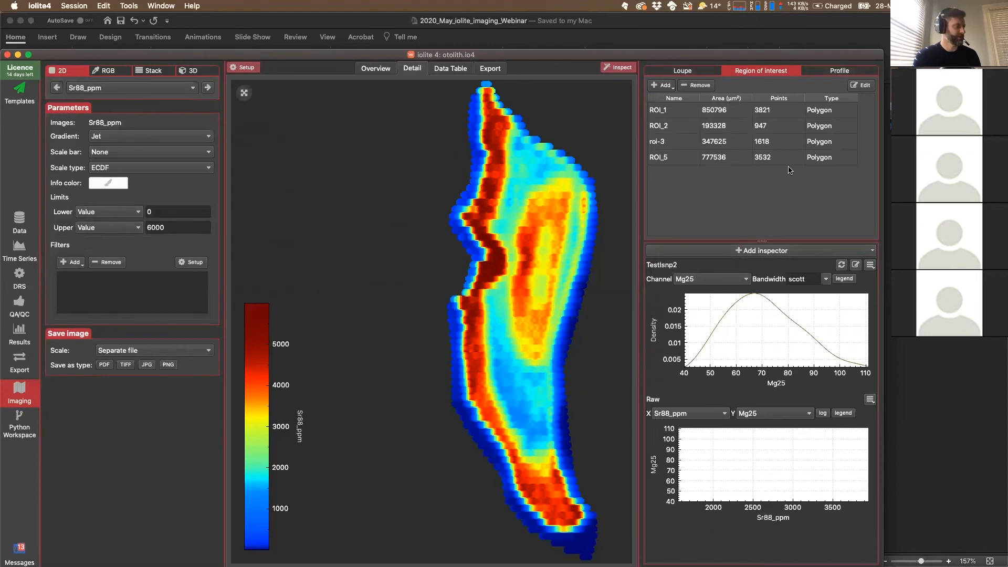
pyautogui.click(814, 72)
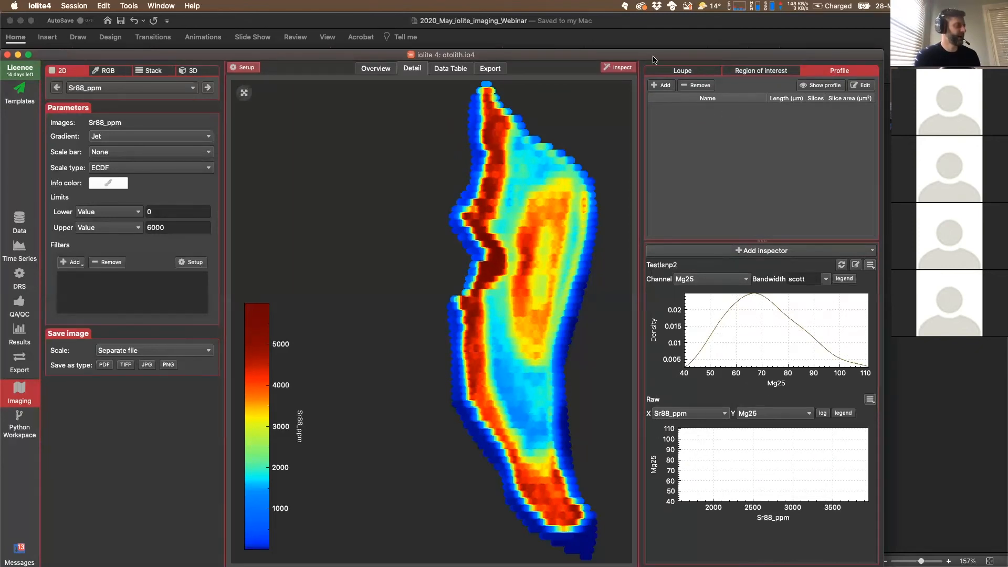
pyautogui.click(664, 86)
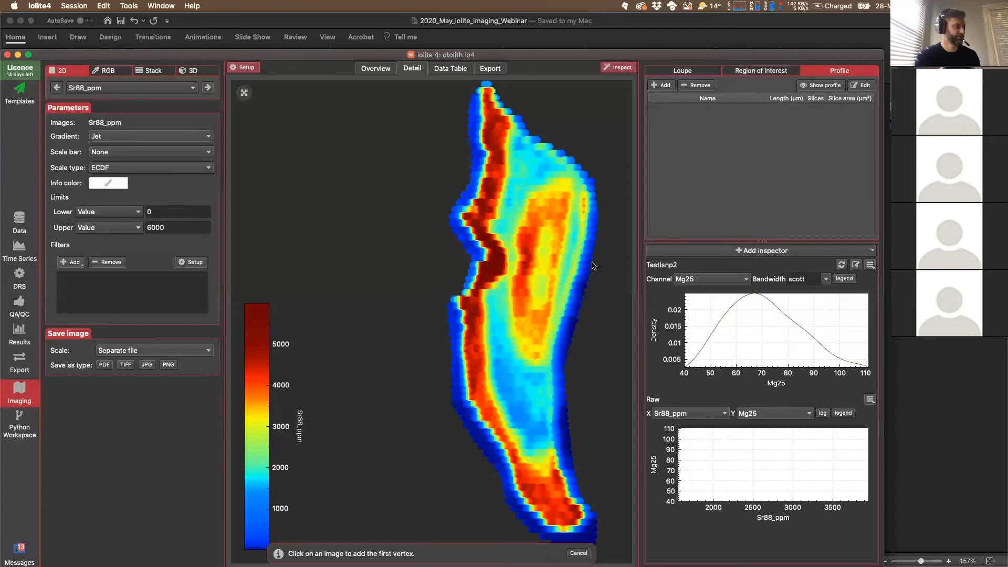
pyautogui.click(542, 261)
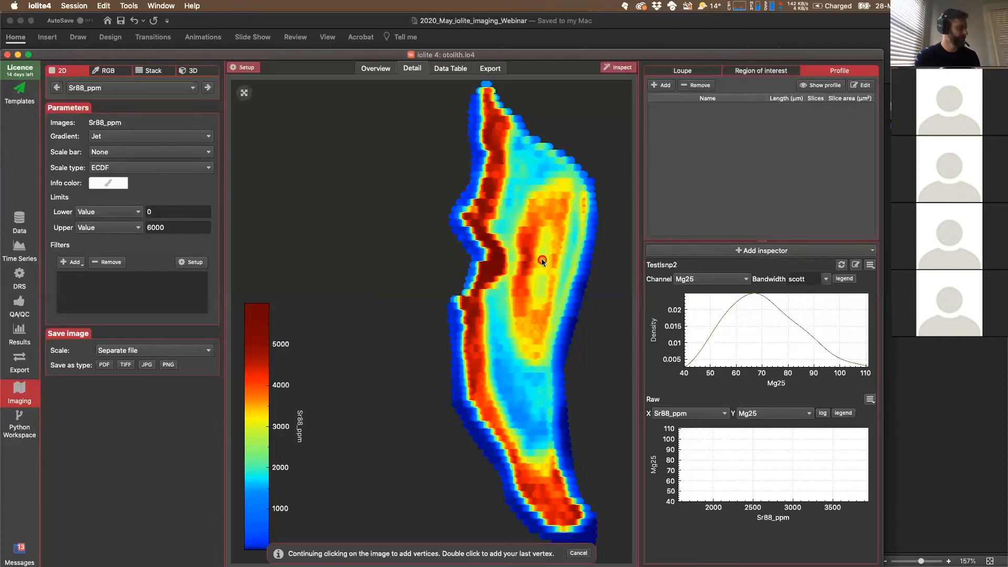
pyautogui.click(531, 326)
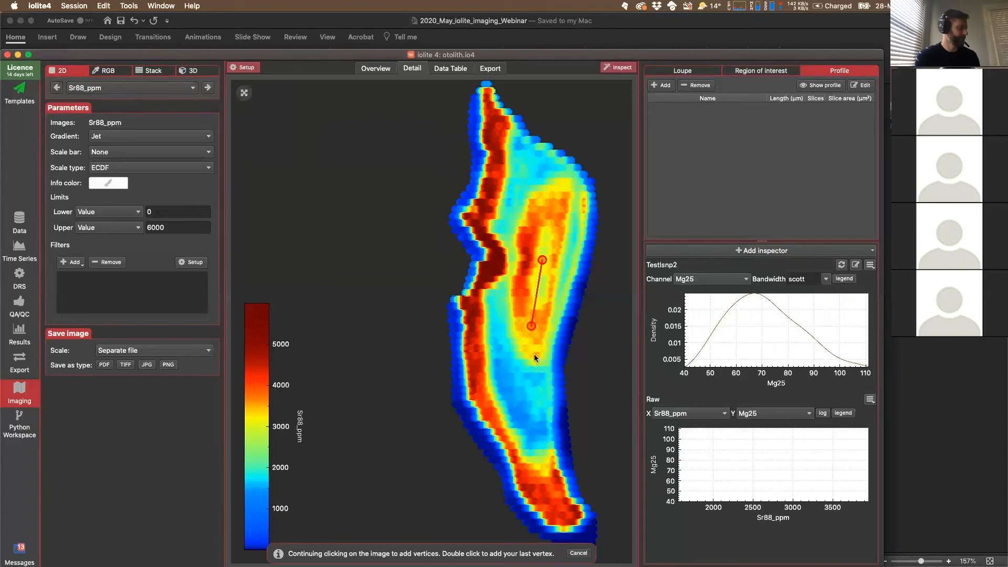
pyautogui.click(535, 450)
pyautogui.click(546, 475)
pyautogui.click(574, 528)
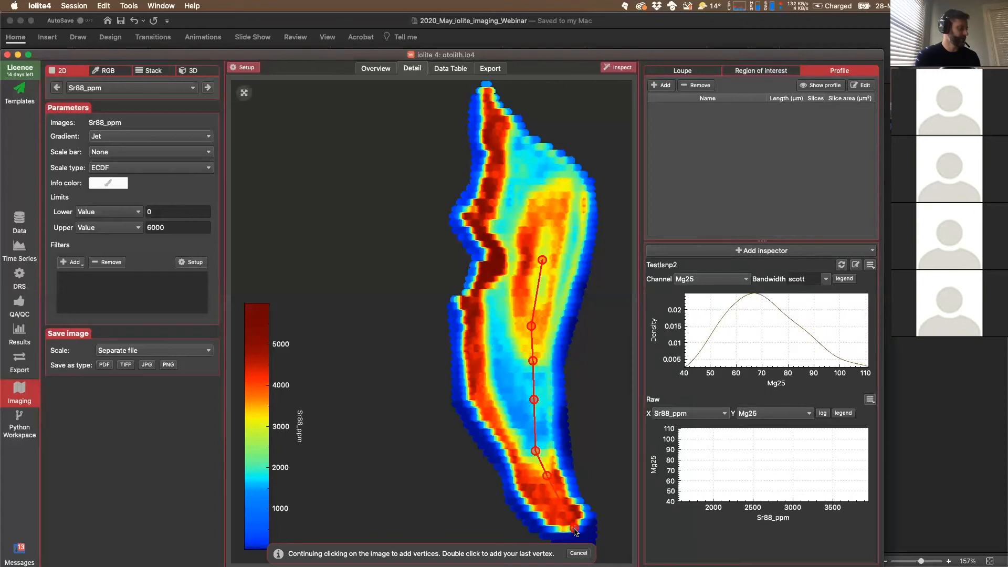
pyautogui.doubleClick(575, 529)
# Name the new profile Profile_1 and create it.
pyautogui.write('Prof')
pyautogui.press('BackSpace')
pyautogui.write('ofile')
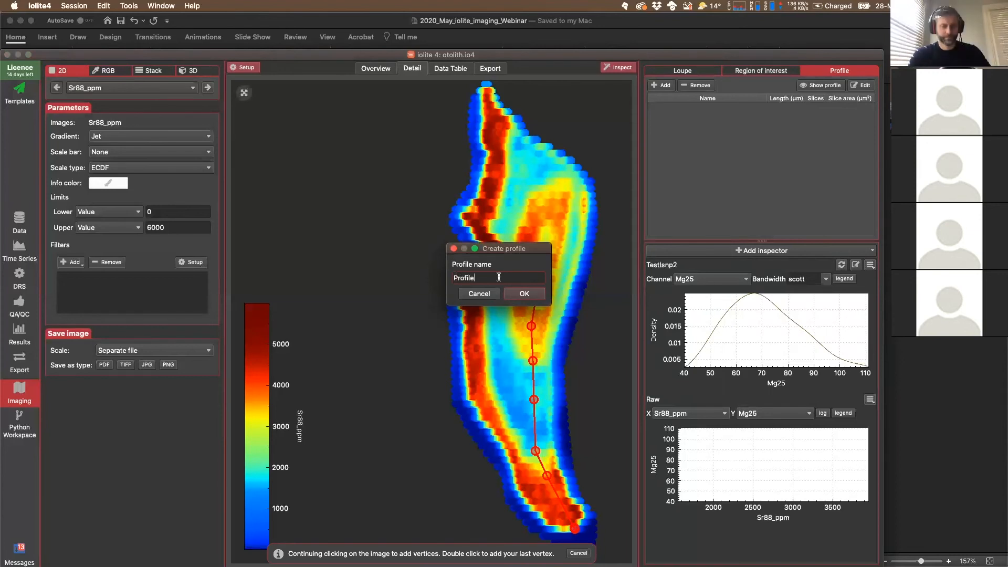
pyautogui.write('_1')
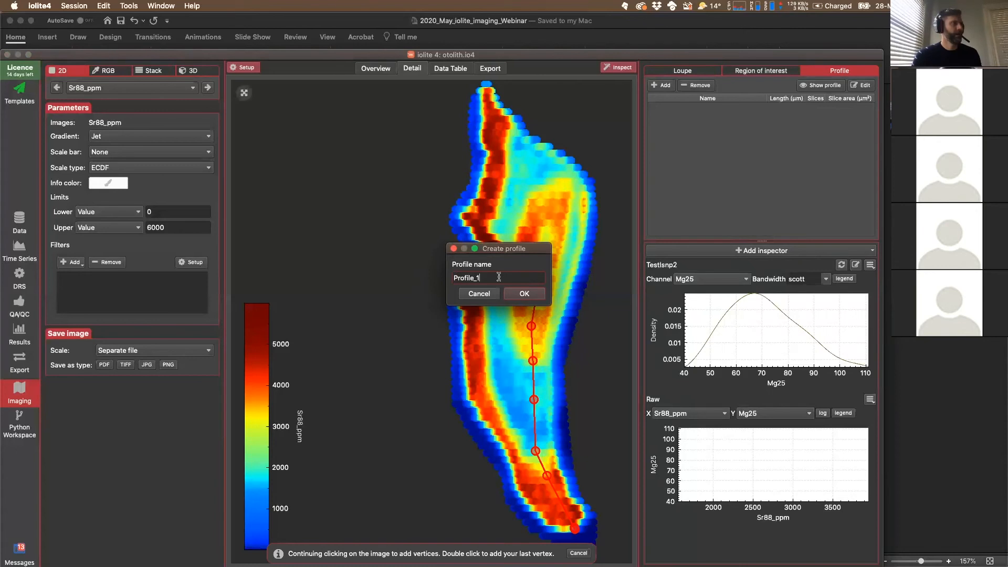
pyautogui.click(524, 294)
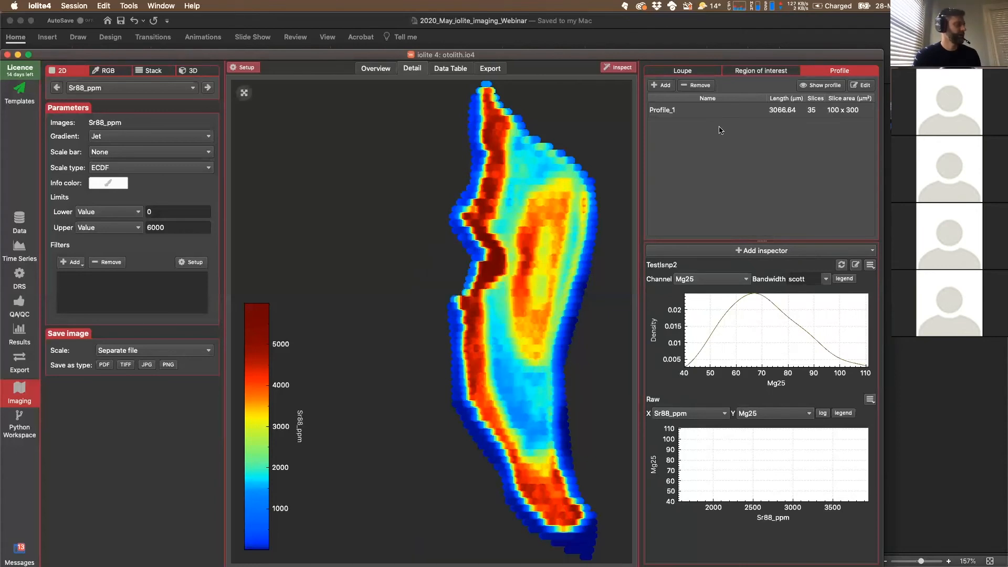
# Select Profile_1 to show its slices on the image and set its slice area to 25 x 100 µm.
pyautogui.click(689, 111)
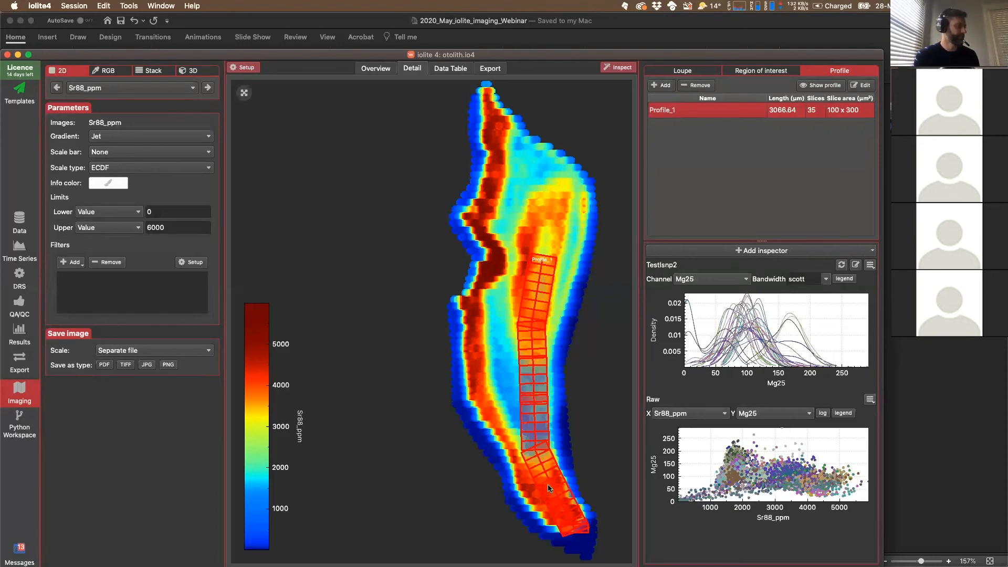
pyautogui.doubleClick(834, 109)
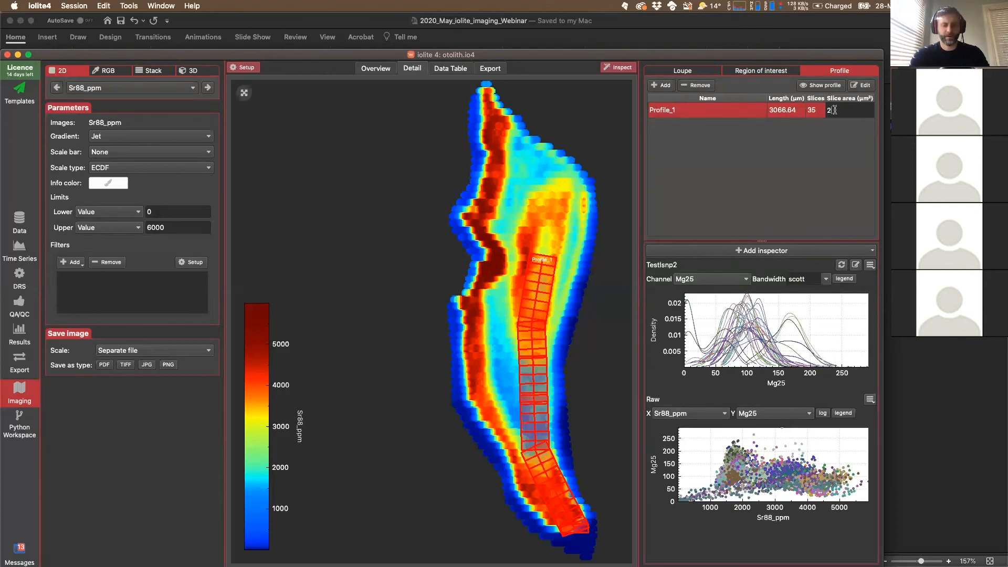
pyautogui.write('25 x 100')
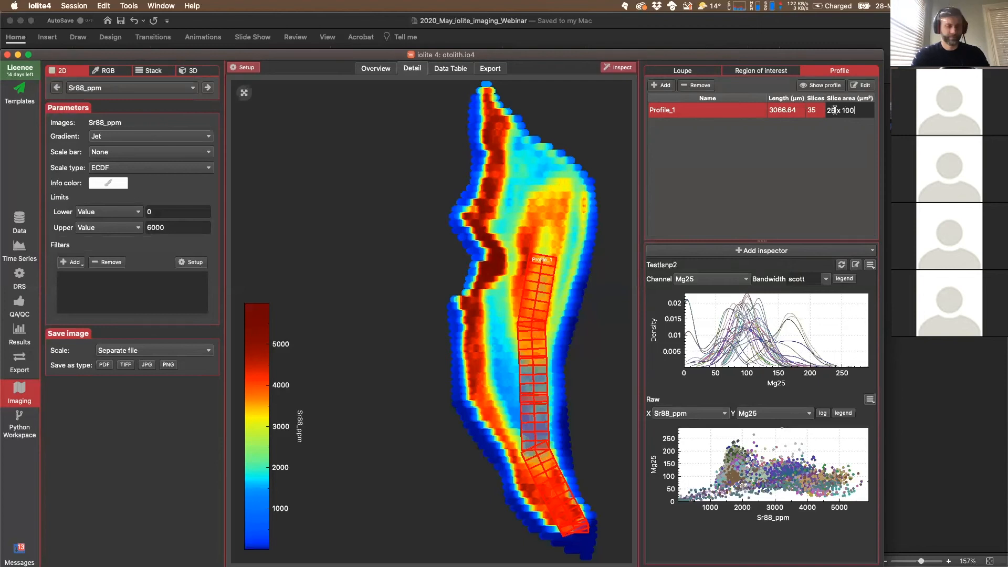
pyautogui.press('Return')
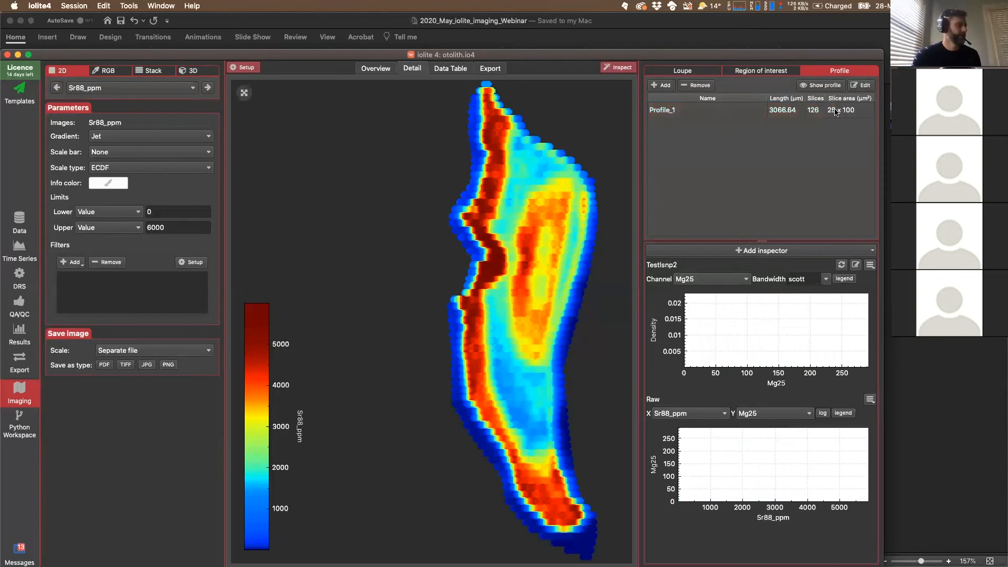
# Reselect Profile_1 to plot its data and close the TestIsnp2 inspector.
pyautogui.click(835, 111)
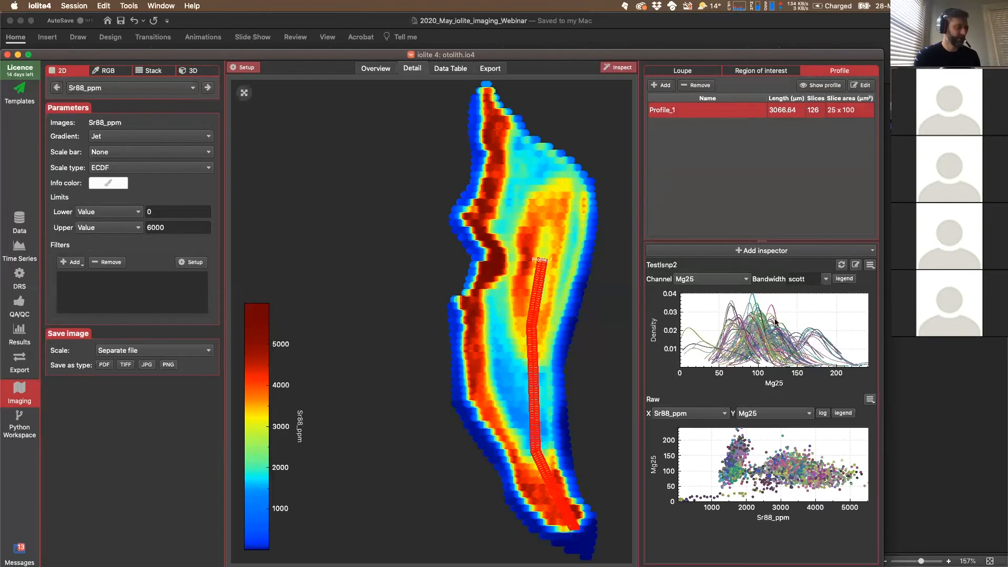
pyautogui.click(869, 265)
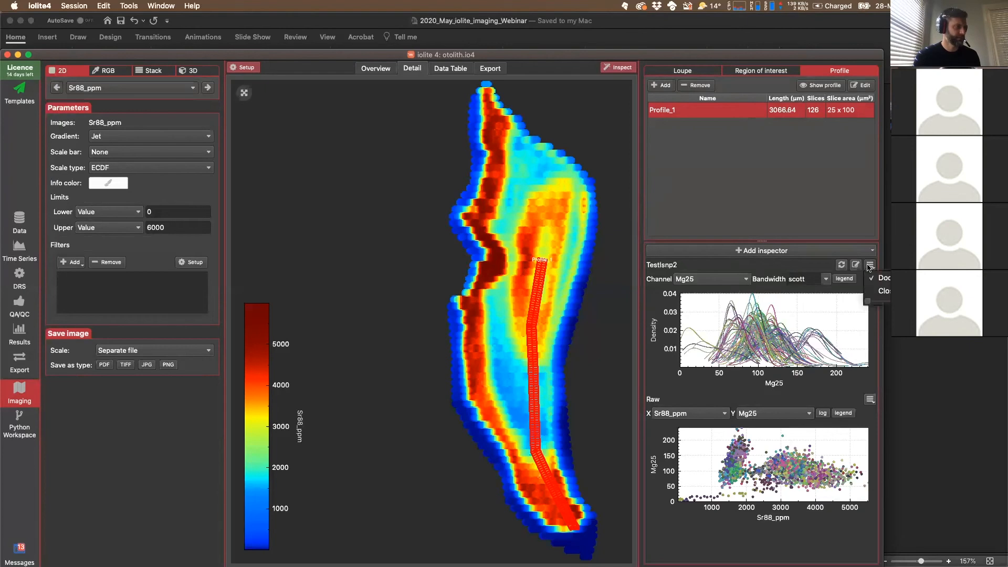
pyautogui.click(880, 291)
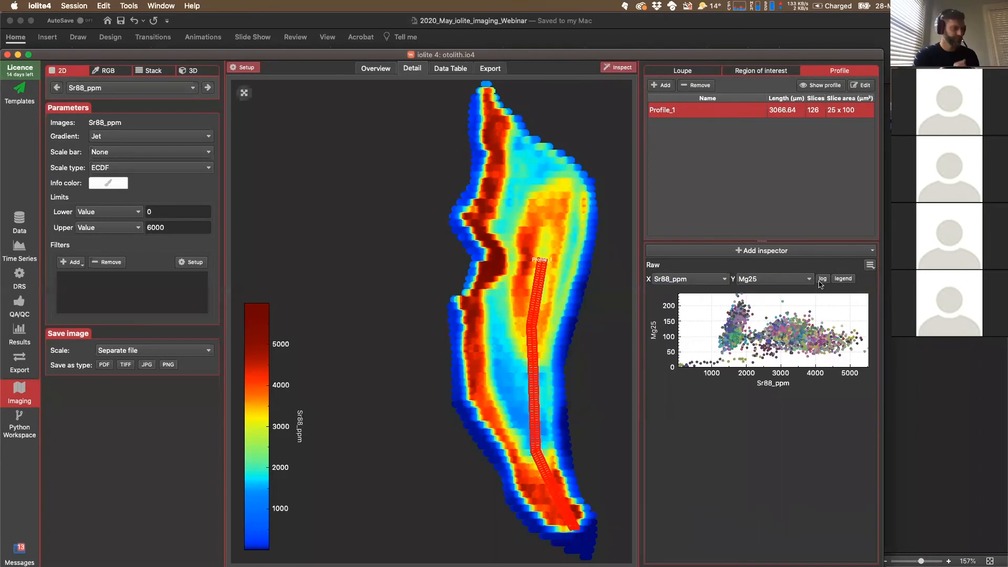
pyautogui.click(867, 252)
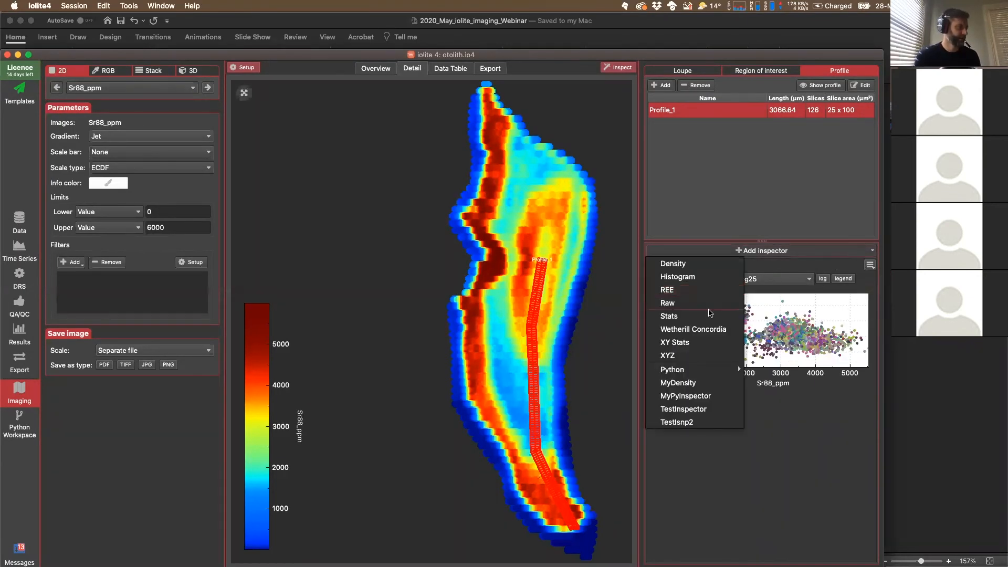
pyautogui.click(698, 342)
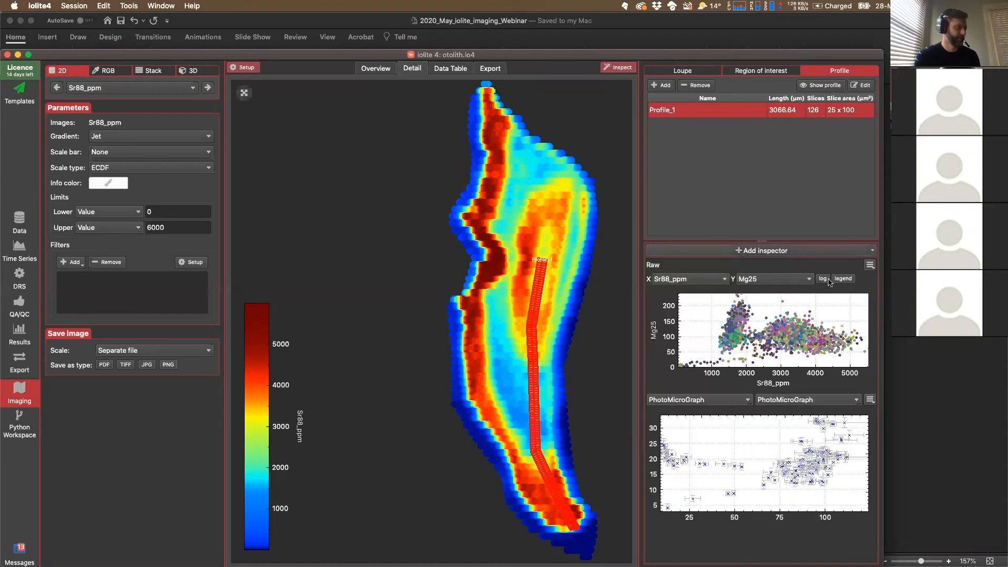
pyautogui.click(870, 265)
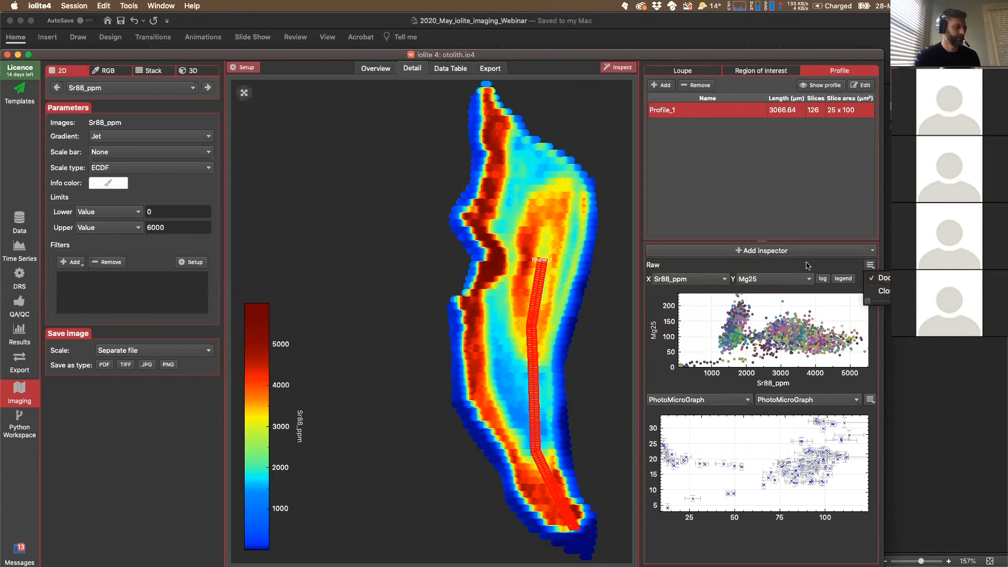
pyautogui.click(809, 239)
pyautogui.click(870, 399)
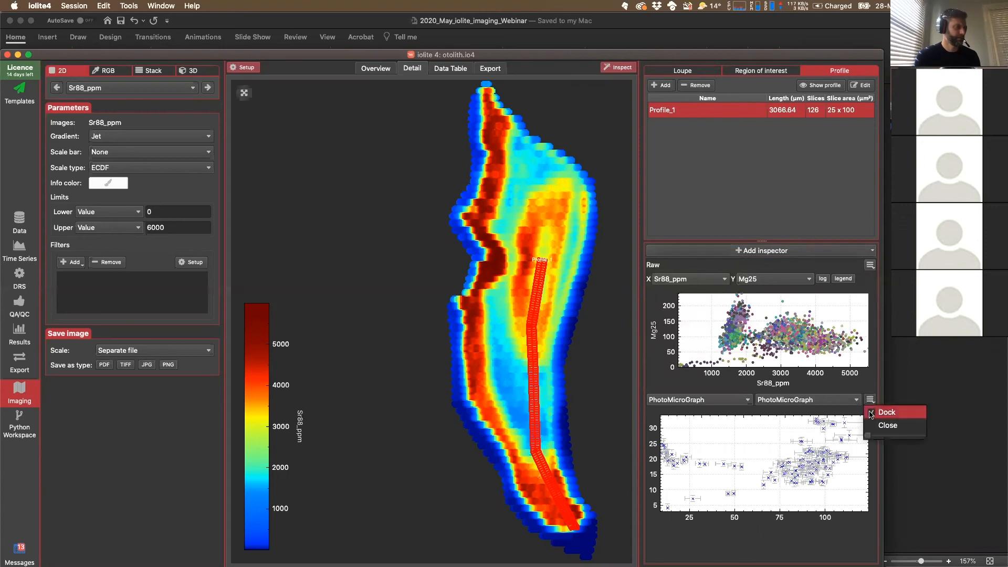
pyautogui.click(884, 425)
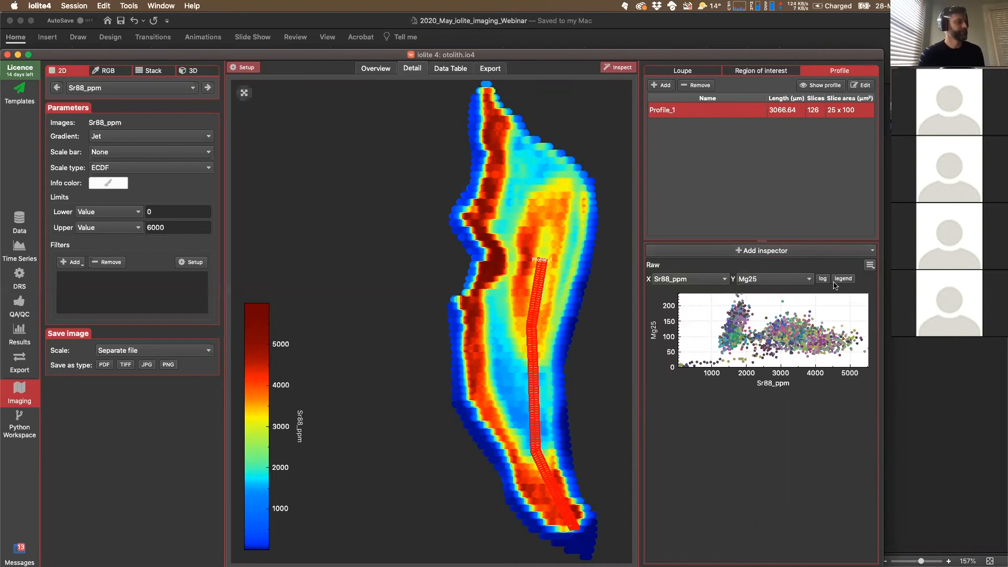
# Add a Stats inspector for Profile_1 and set its channel to Sr88_ppm.
pyautogui.click(844, 252)
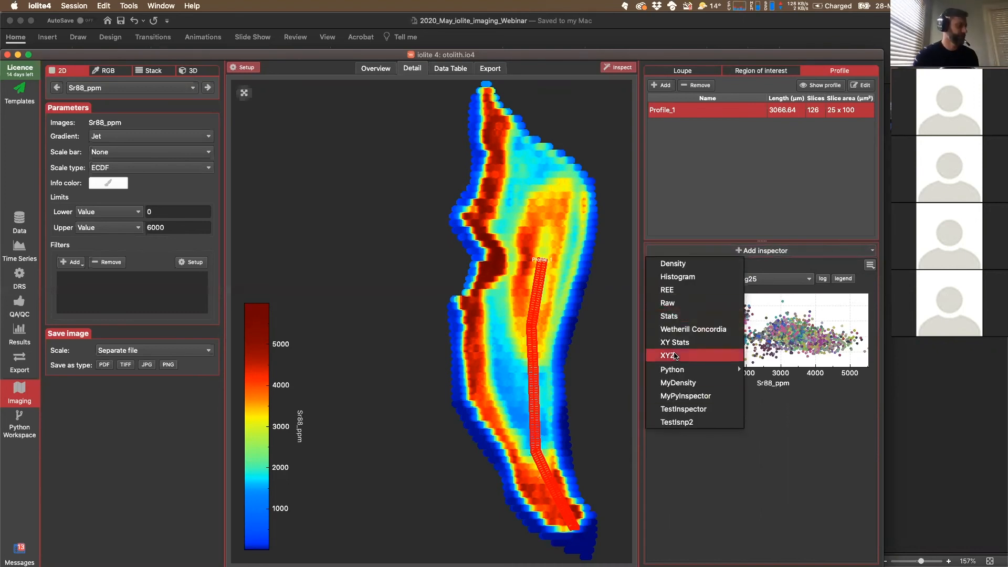
pyautogui.click(677, 318)
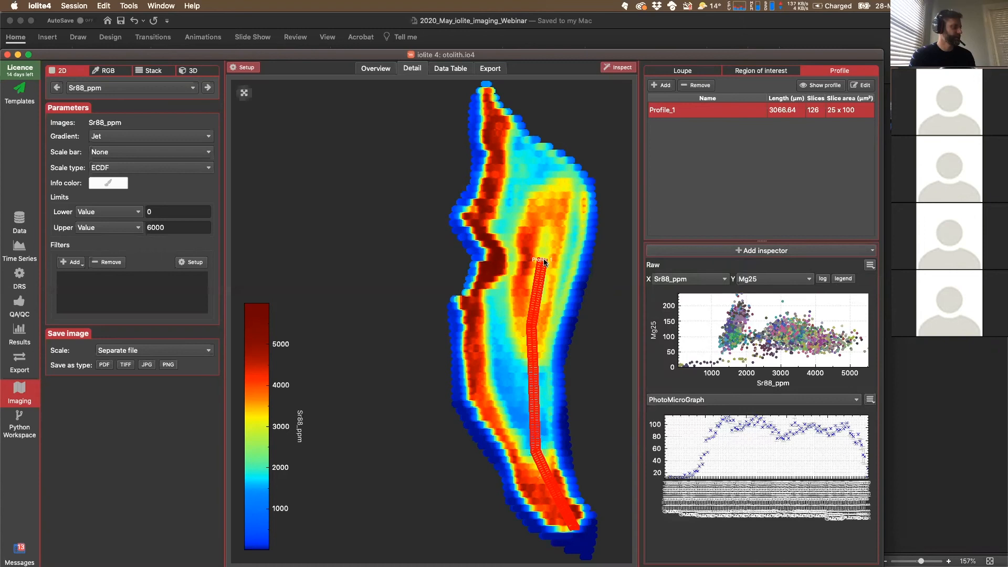
pyautogui.click(856, 401)
pyautogui.click(693, 467)
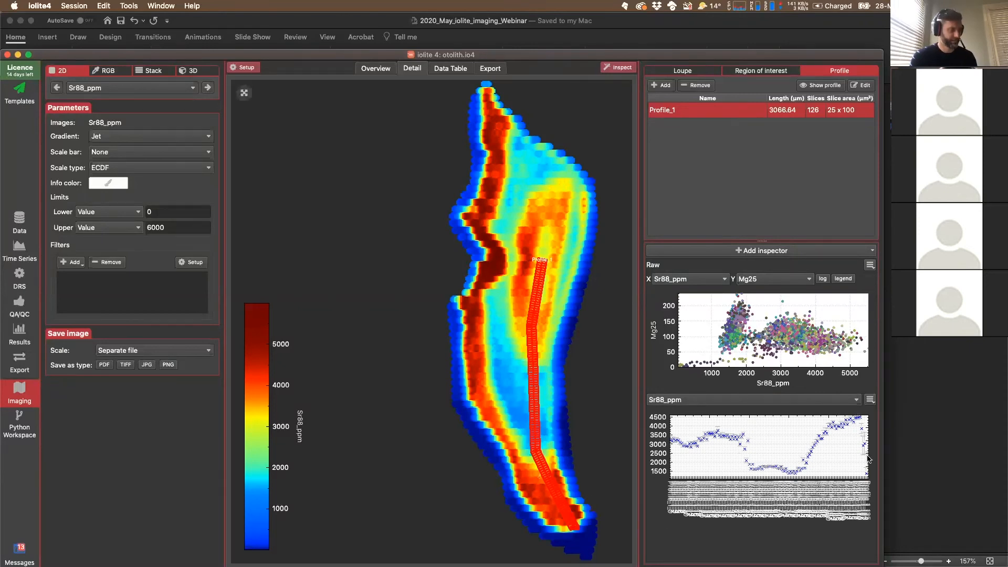
# Set Profile_1's slice area to 100 x 100 µm and reselect the profile to refresh the inspectors.
pyautogui.doubleClick(835, 111)
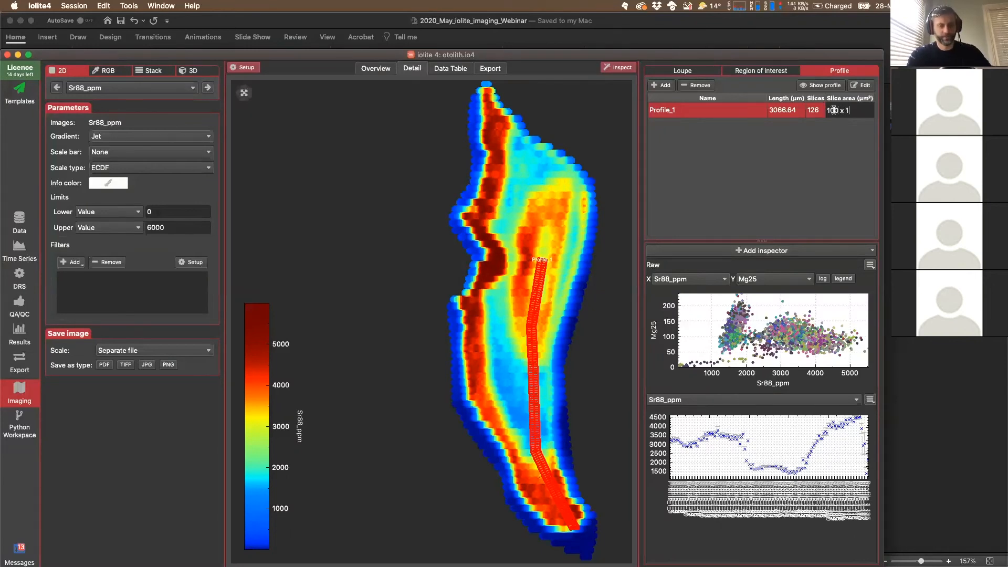
pyautogui.write('100 x 100')
pyautogui.press('Return')
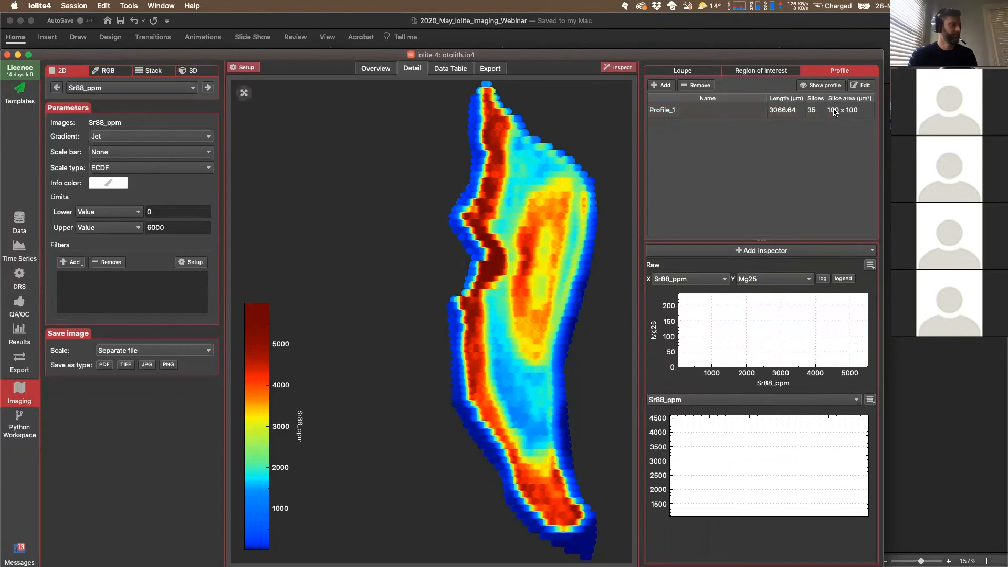
pyautogui.click(835, 112)
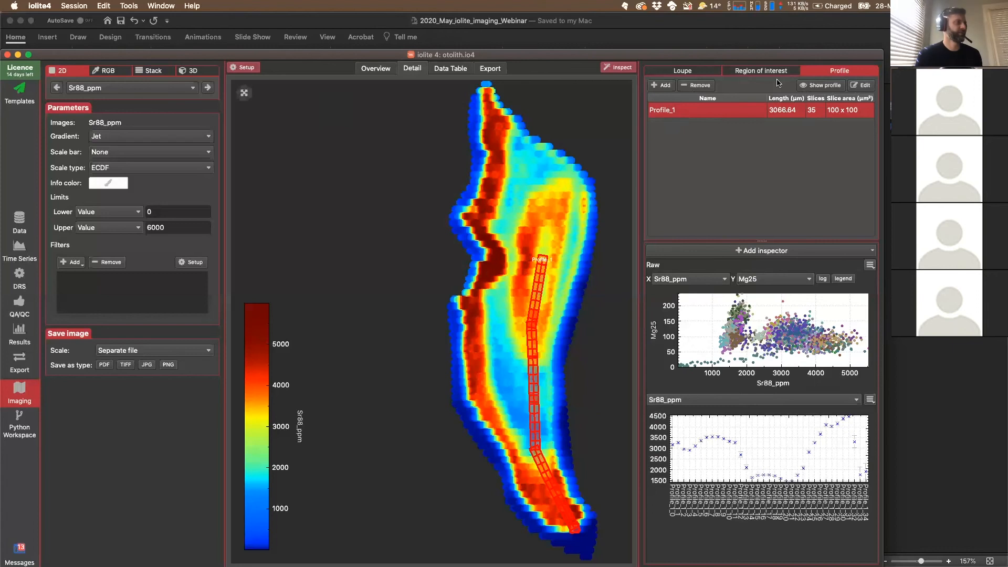
# Show the distance plot for the profile and enlarge its plot area.
pyautogui.click(813, 85)
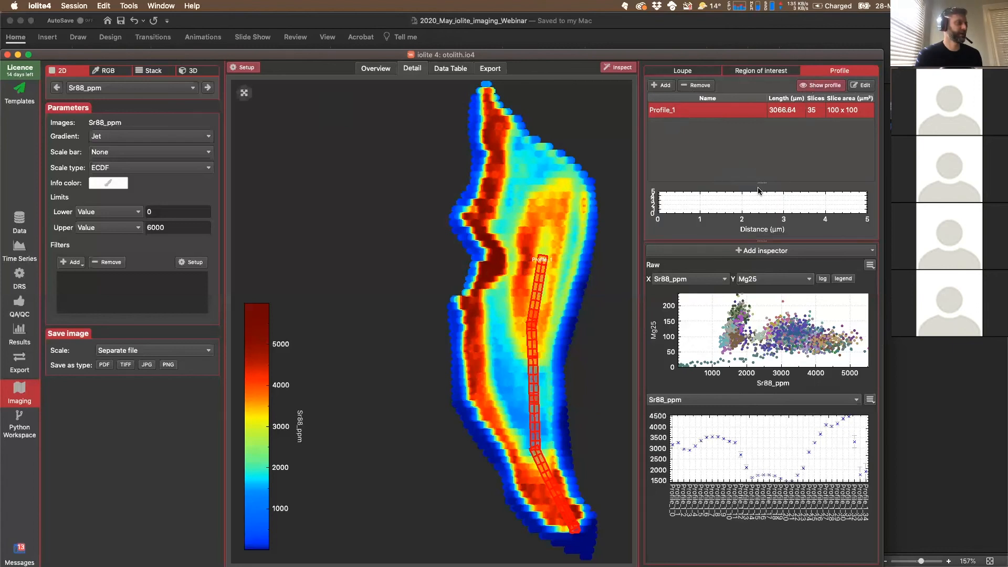
pyautogui.moveTo(761, 182); pyautogui.dragTo(760, 141)
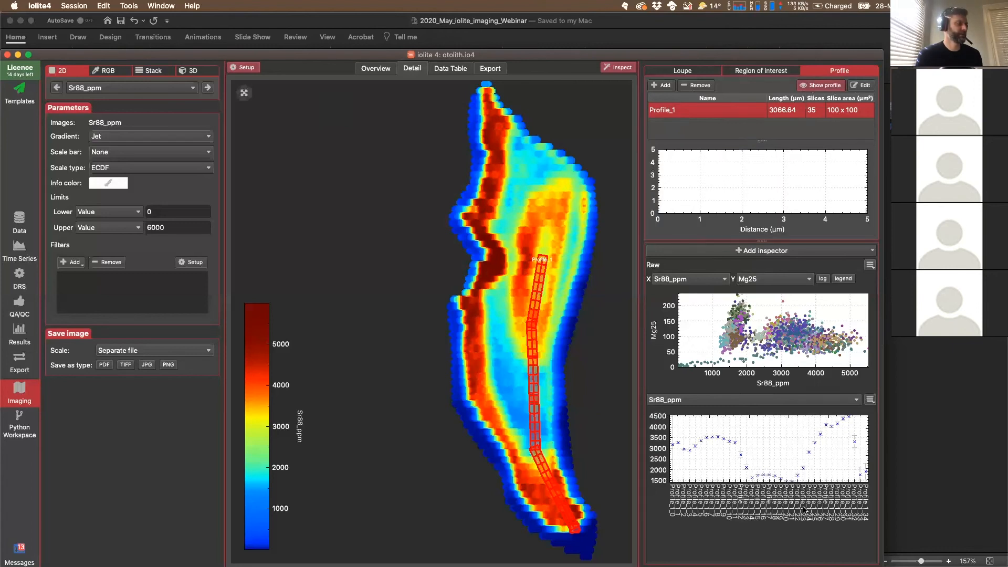
# Plot Sr88_ppm and Ba138_ppm along Profile_1 on a log scale, and hide the distance plot.
pyautogui.rightClick(738, 164)
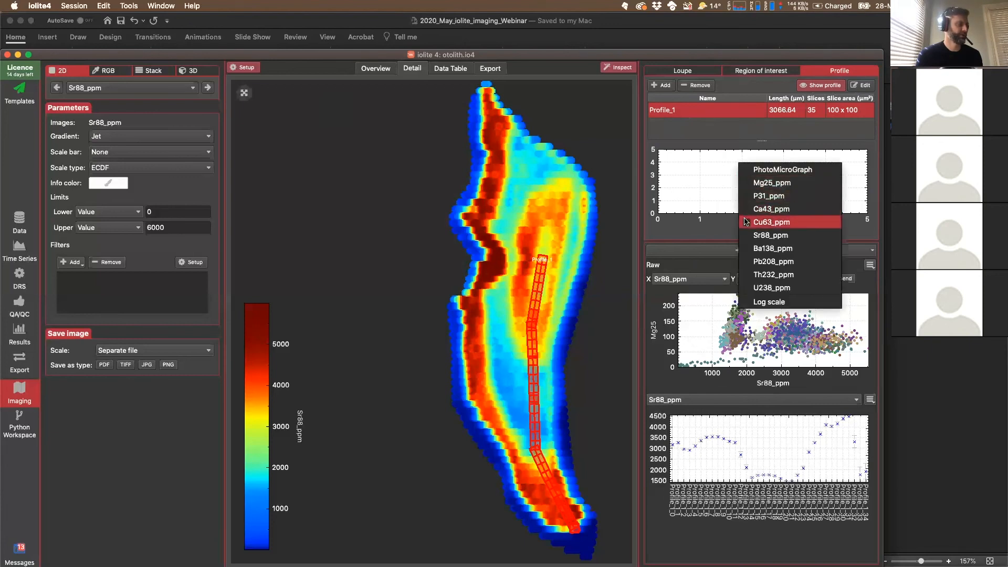
pyautogui.click(771, 235)
pyautogui.rightClick(744, 164)
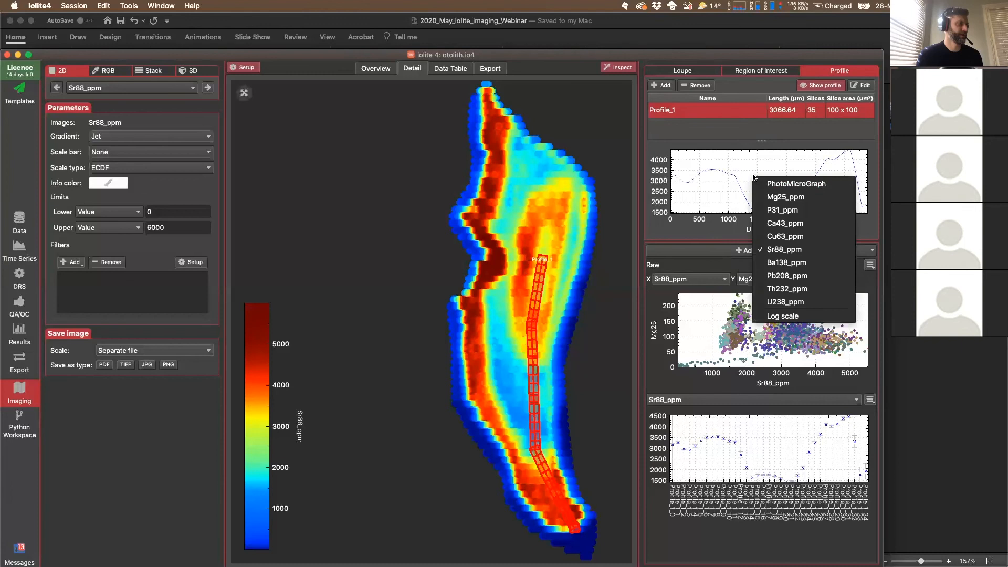
pyautogui.click(770, 260)
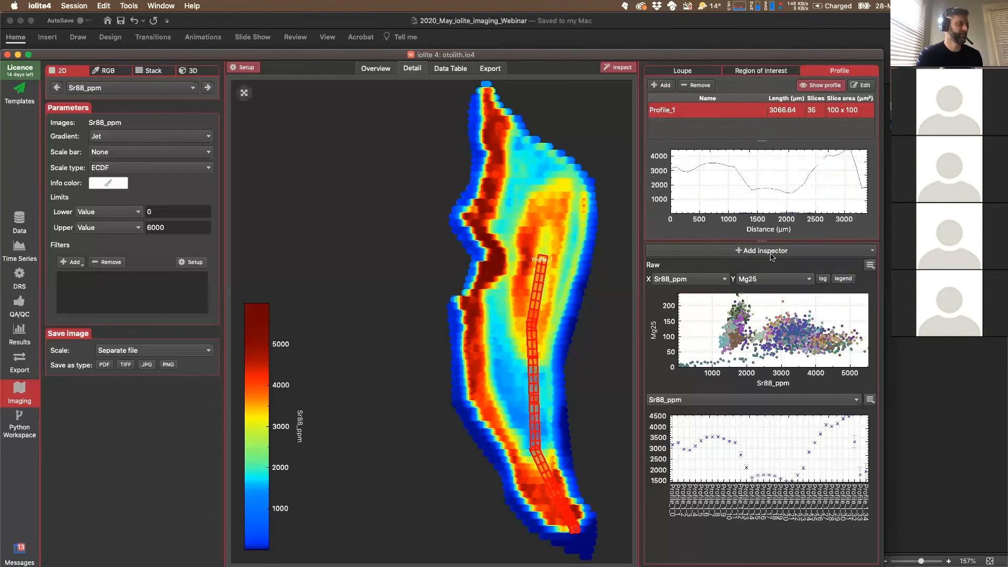
pyautogui.rightClick(761, 172)
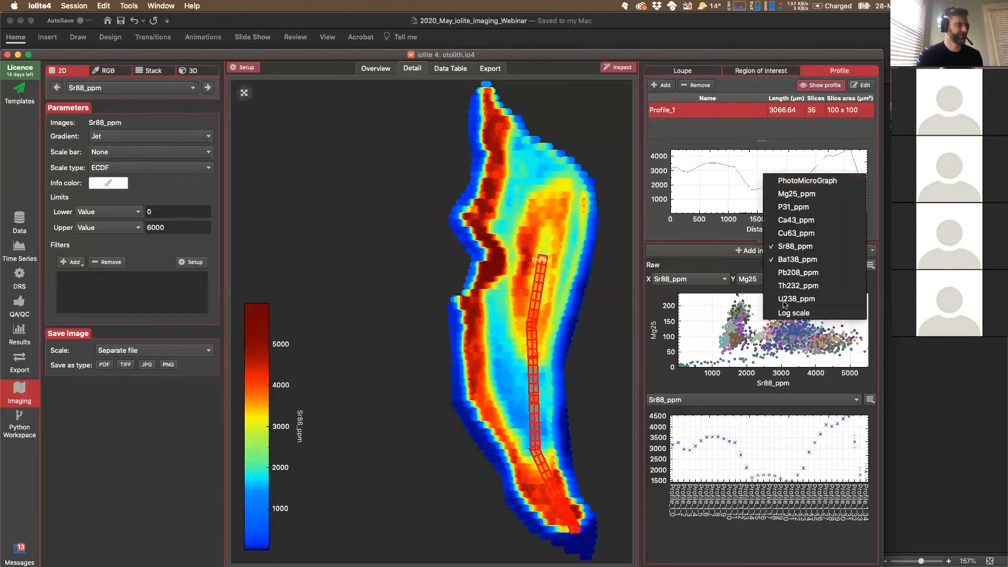
pyautogui.click(772, 314)
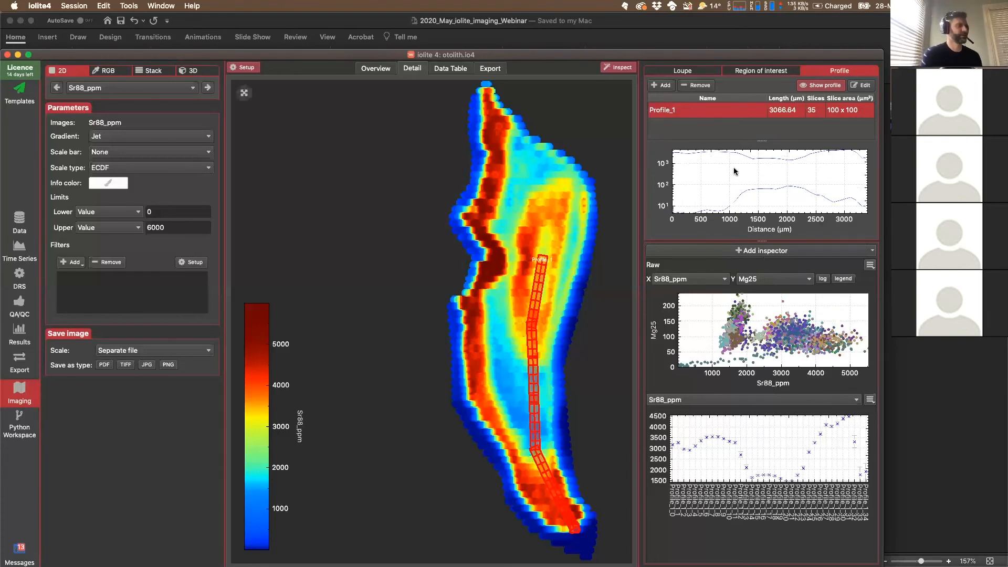
pyautogui.click(815, 87)
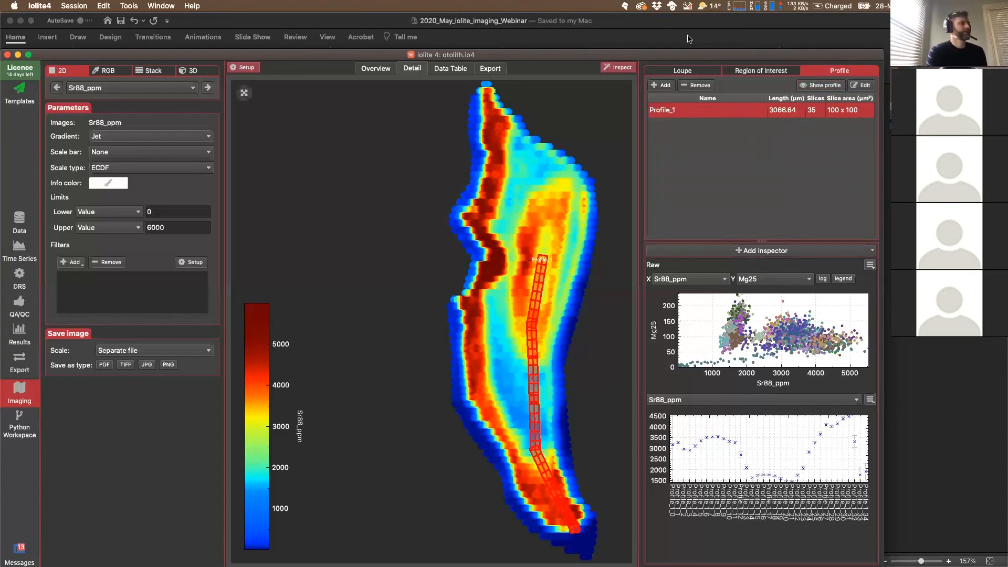
# View all four polygon regions of interest together in the inspectors, and check the loupe view before returning to the regions.
pyautogui.click(738, 74)
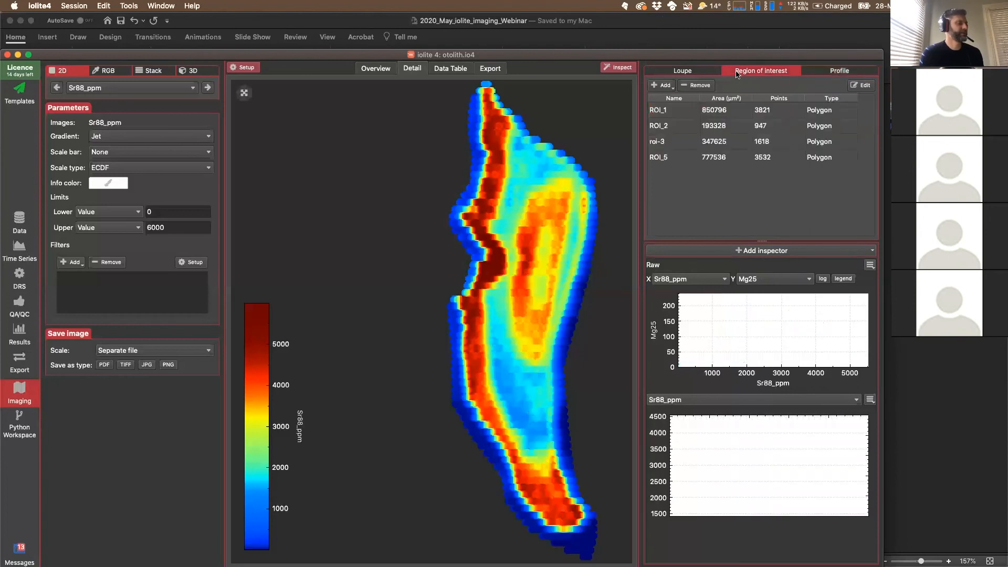
pyautogui.click(687, 114)
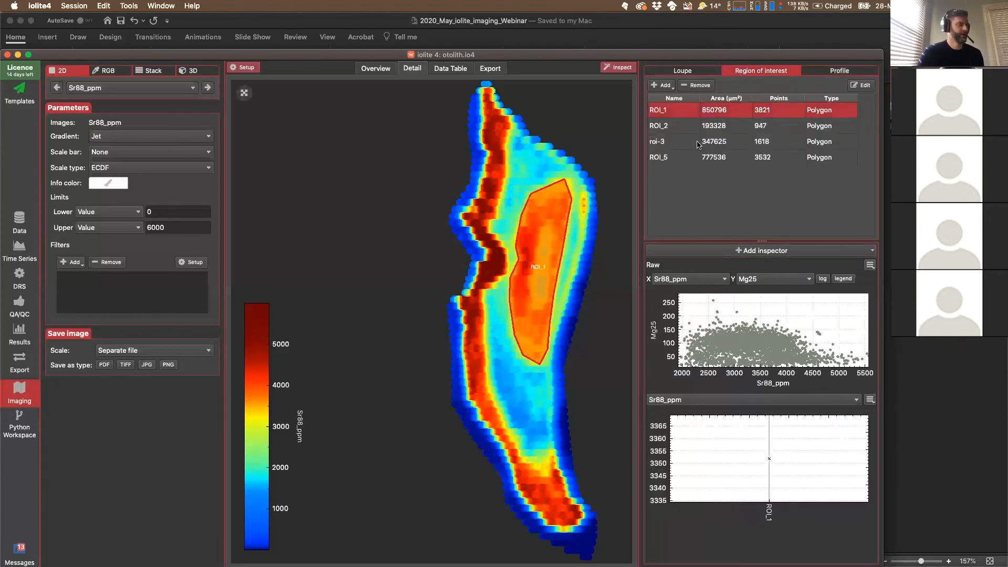
pyautogui.keyDown('shift'); pyautogui.click(684, 161); pyautogui.keyUp('shift')
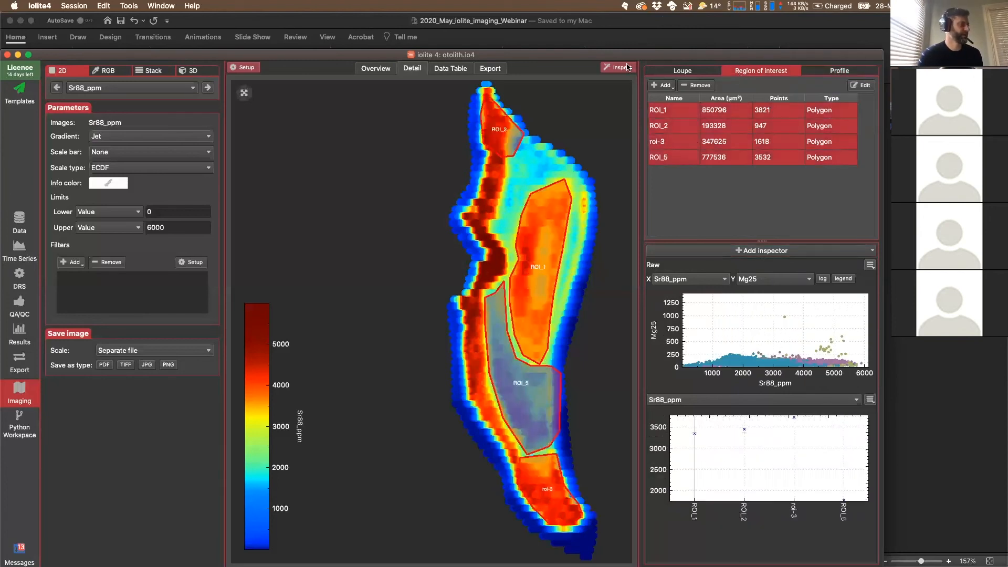
pyautogui.click(664, 71)
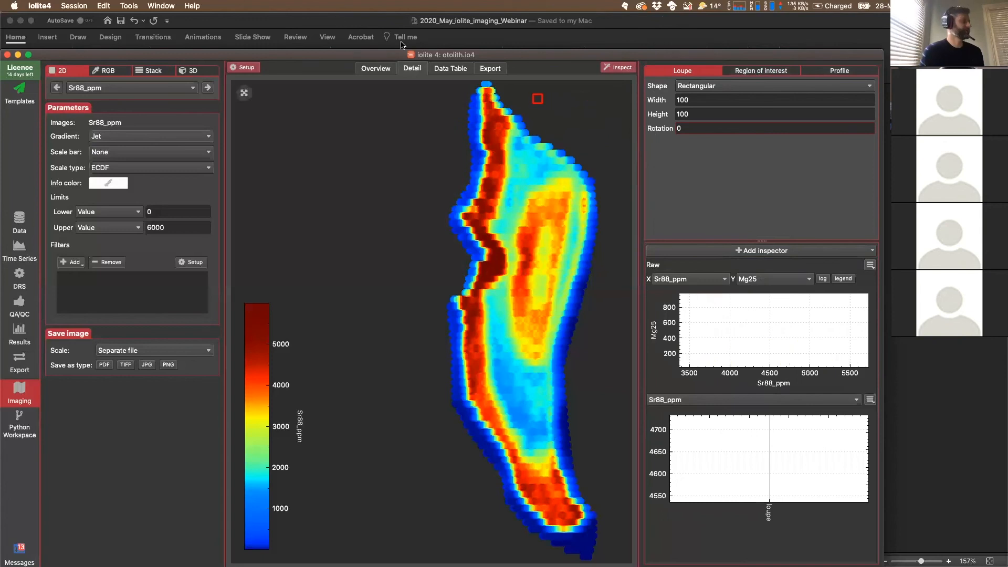
pyautogui.click(769, 70)
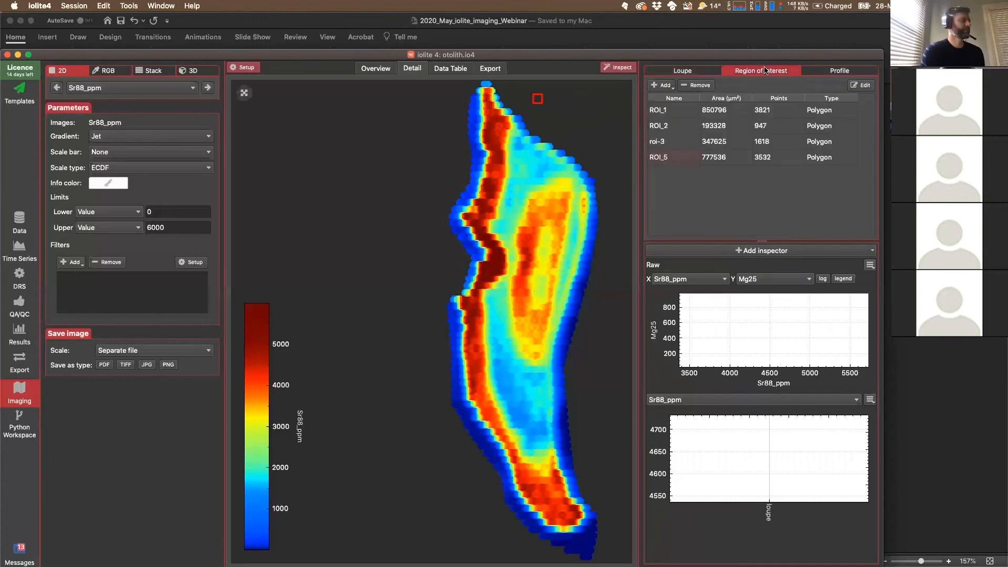
# Open the data table and inspect the four region-of-interest rows and the first two Profile_1 slice rows.
pyautogui.click(435, 68)
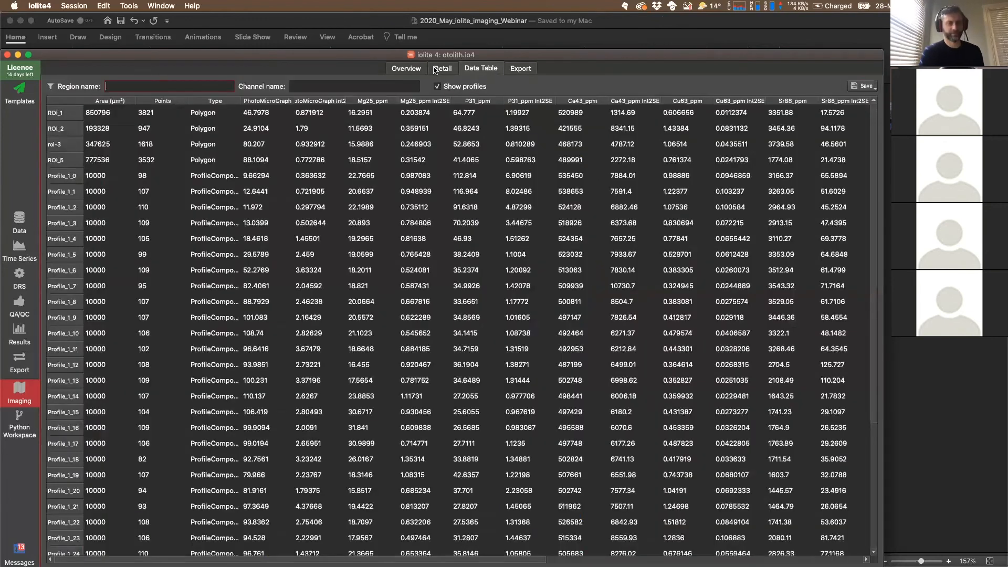
pyautogui.click(62, 113)
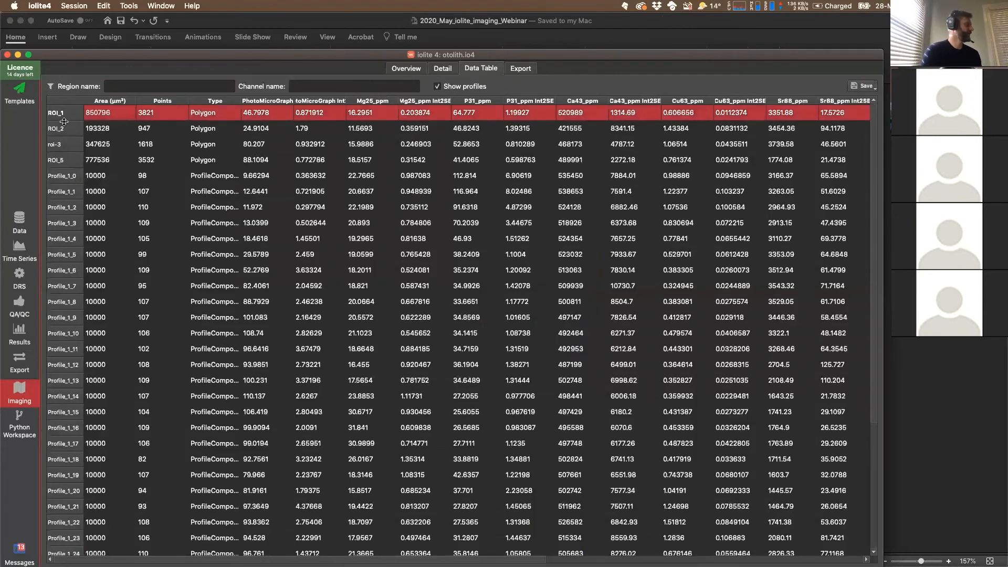
pyautogui.keyDown('shift'); pyautogui.click(59, 160); pyautogui.keyUp('shift')
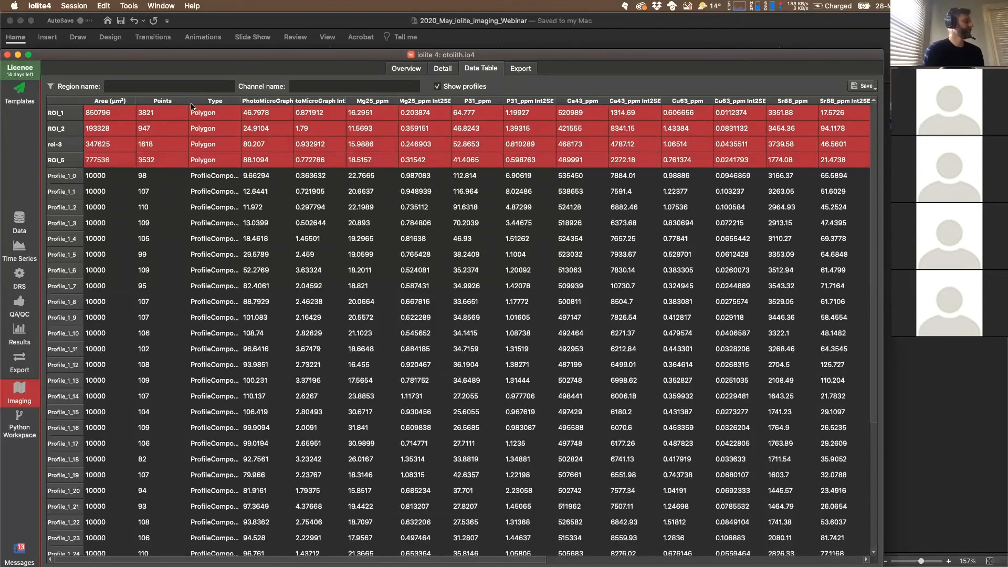
pyautogui.click(70, 176)
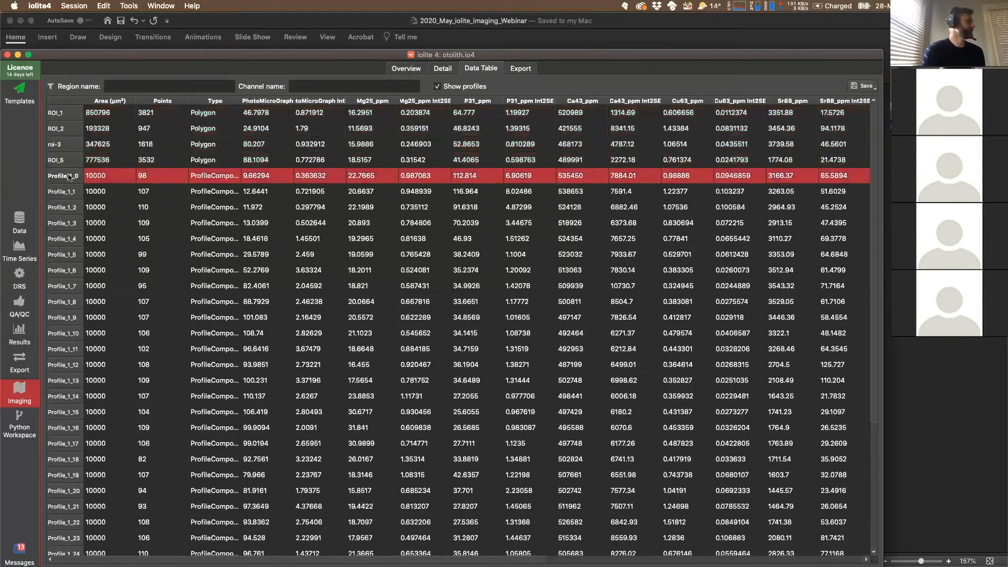
pyautogui.click(59, 195)
pyautogui.click(61, 178)
pyautogui.click(62, 192)
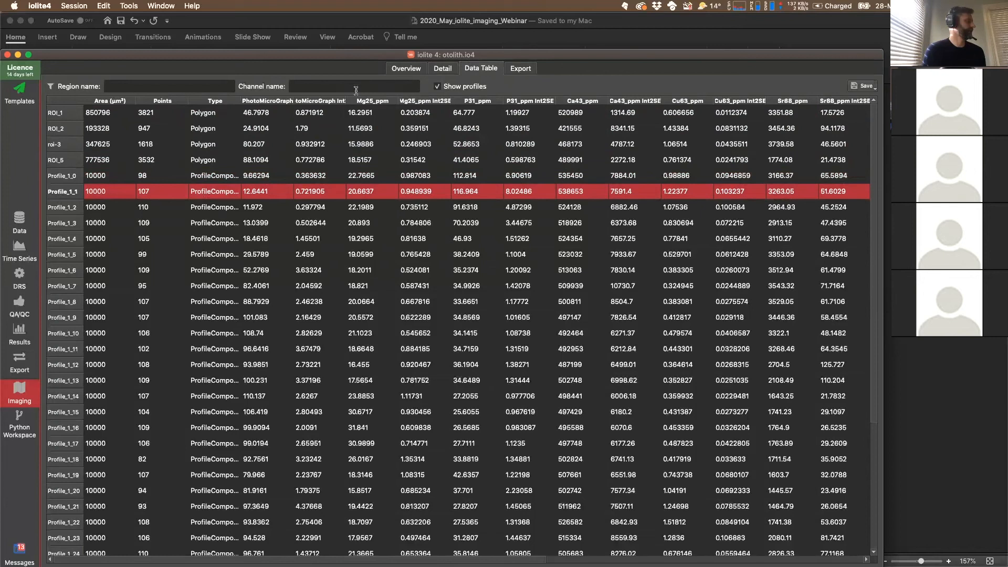
# Filter the data table by region name "Prof" to list only the profile slices.
pyautogui.click(183, 84)
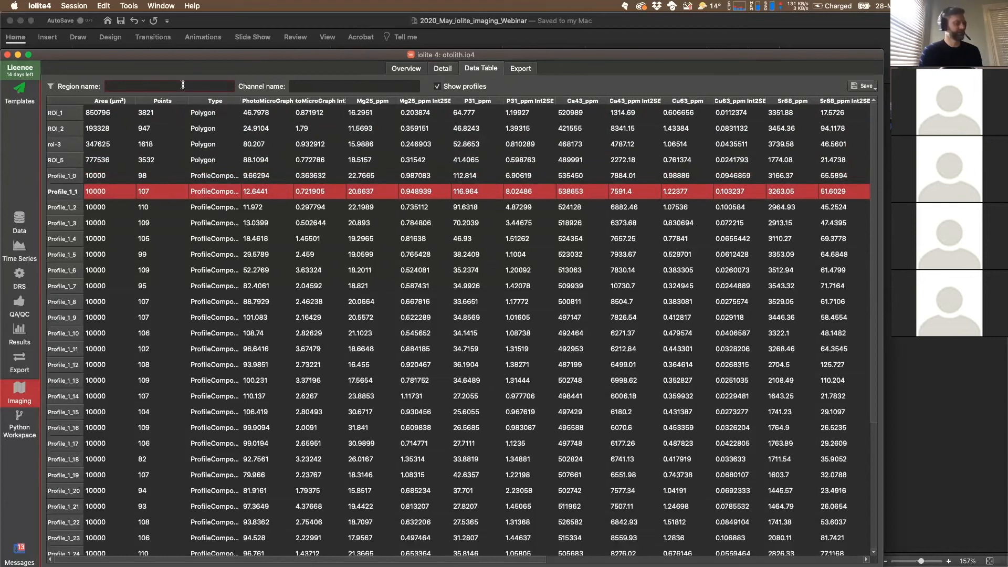
pyautogui.write('Prof')
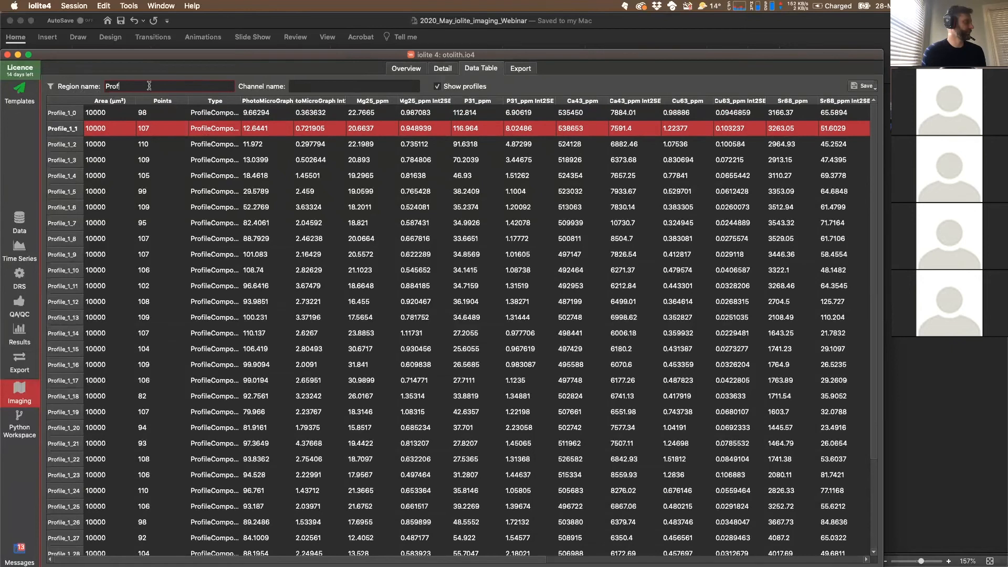
pyautogui.click(58, 114)
pyautogui.click(281, 126)
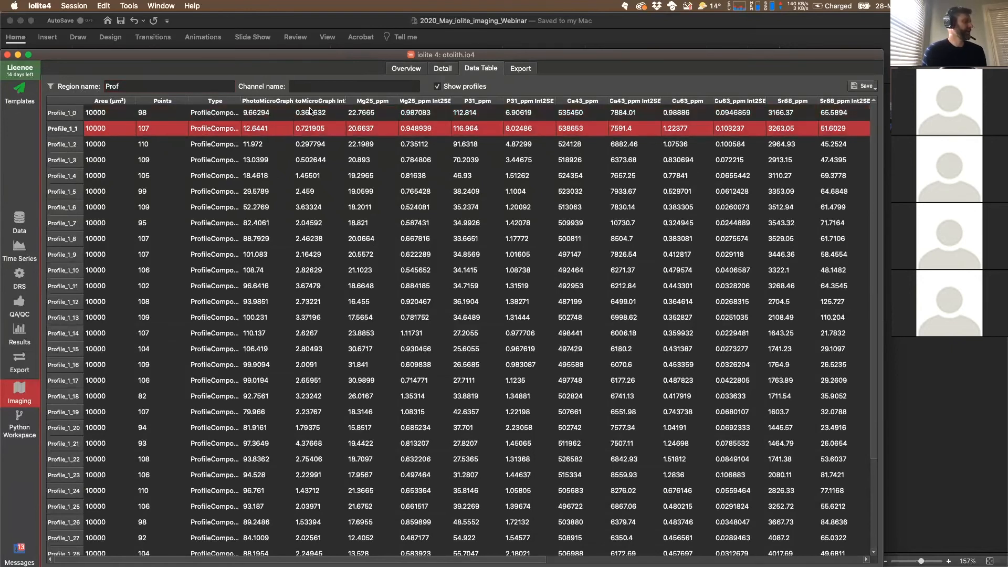
# Inspect the Mg25_ppm and Mg25_ppm Int2SE columns, and filter the table by channel name "Mg".
pyautogui.click(367, 101)
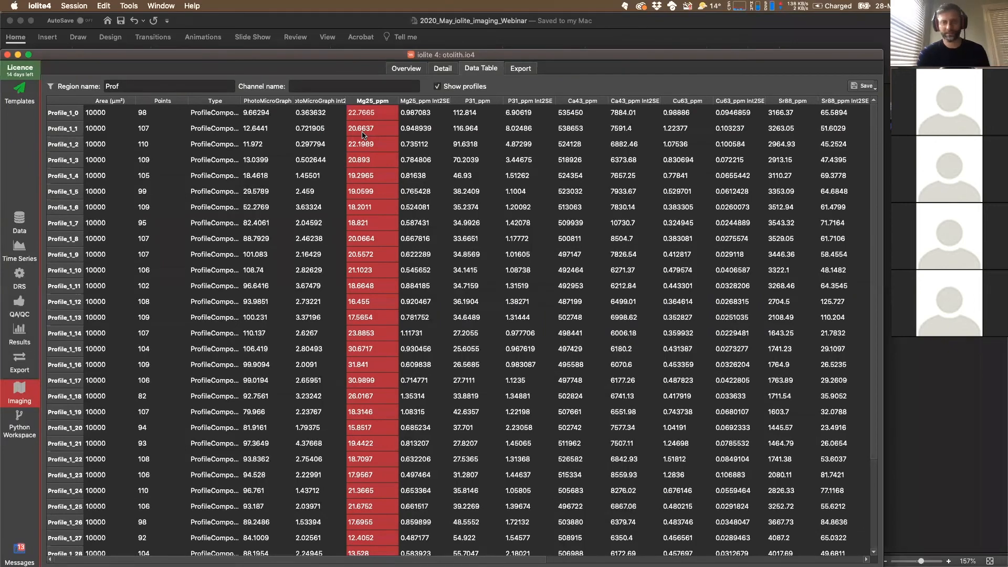
pyautogui.click(423, 102)
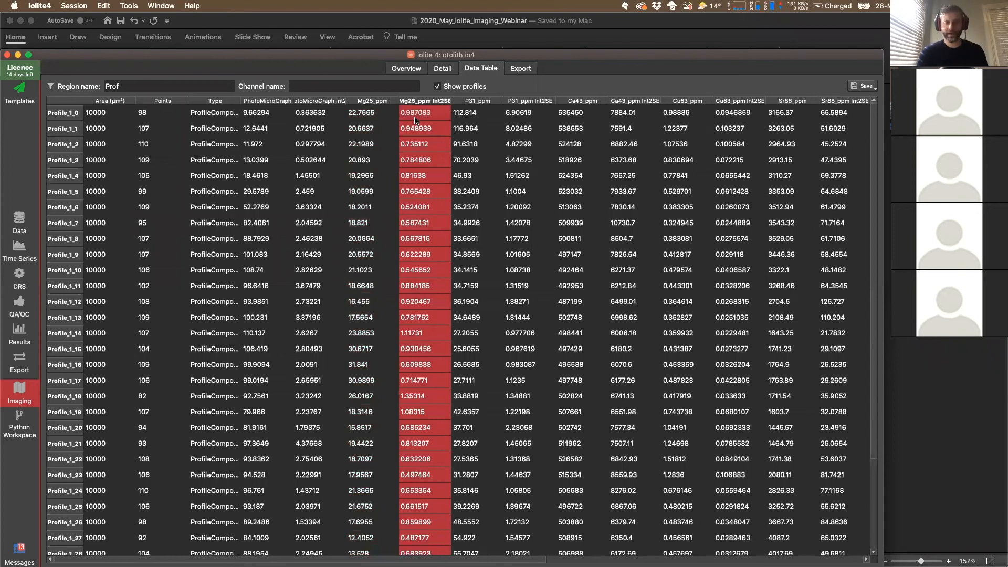
pyautogui.rightClick(373, 117)
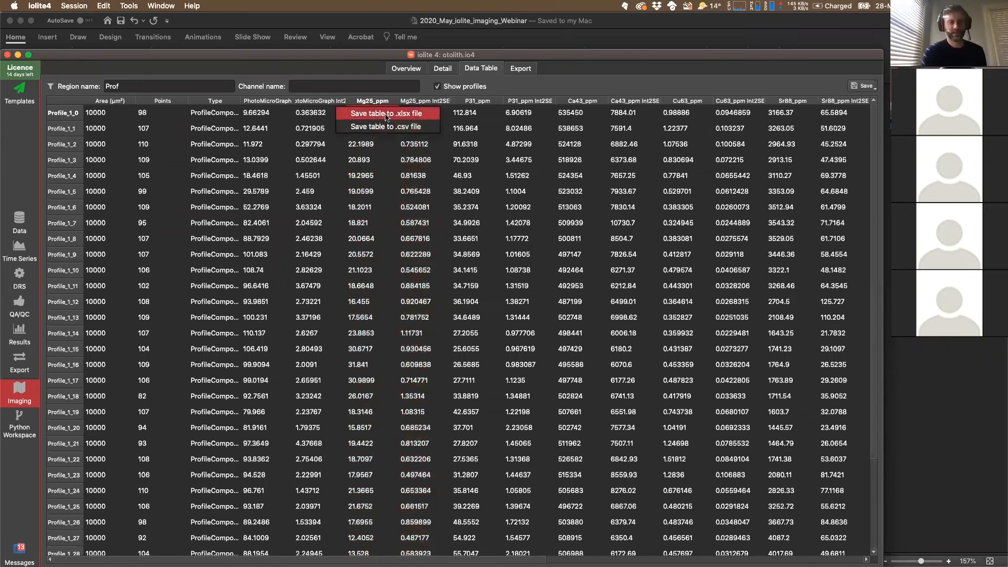
pyautogui.click(372, 188)
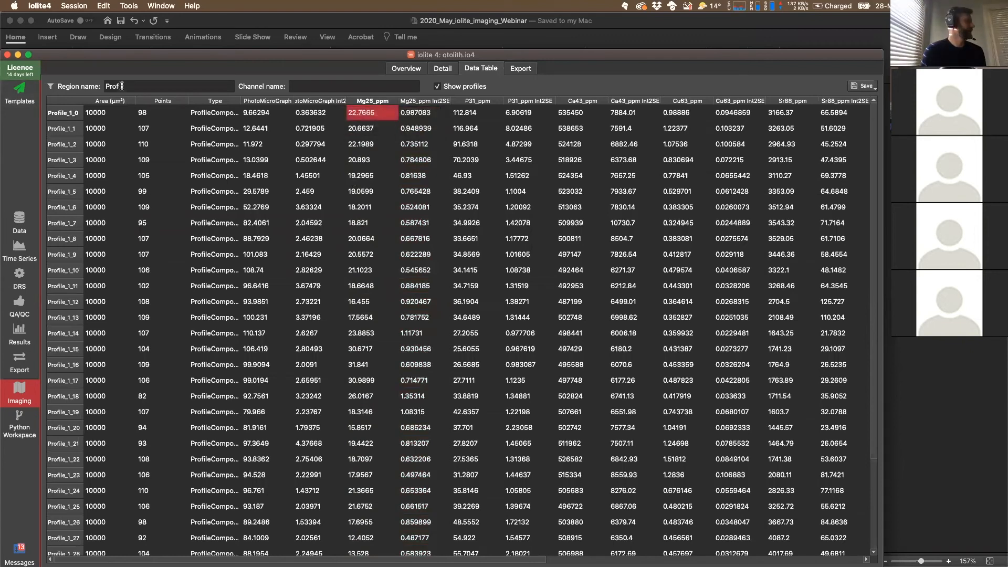
pyautogui.click(322, 85)
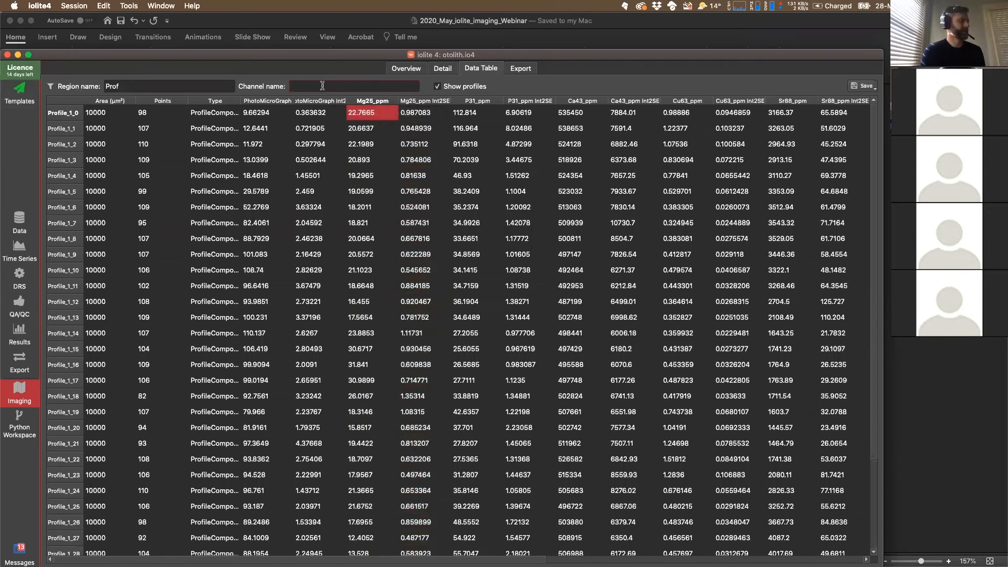
pyautogui.write('Mg')
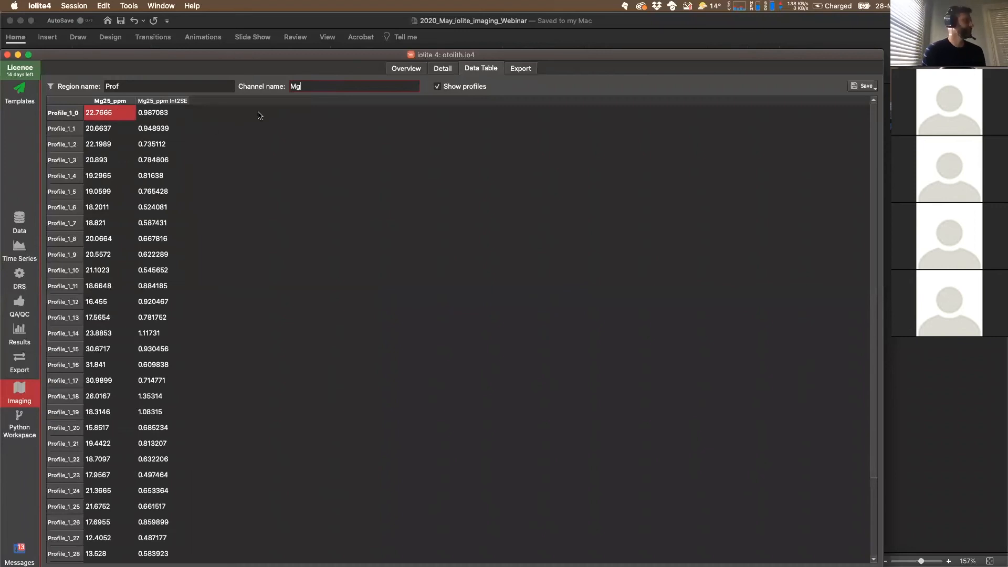
# Review the image channel choices for the Otolith group in the overview, checking the Intermediate and Output lists.
pyautogui.click(411, 69)
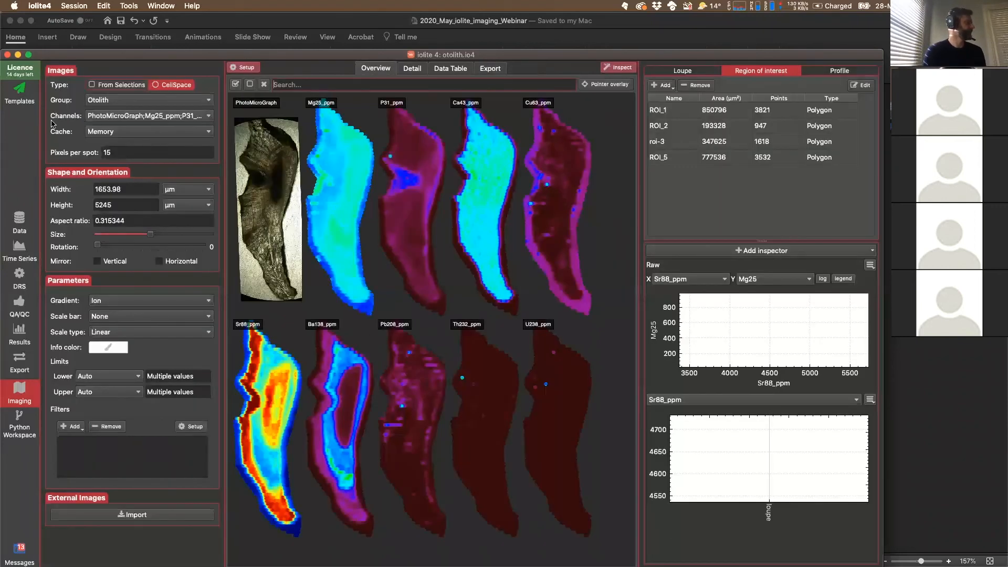
pyautogui.click(105, 118)
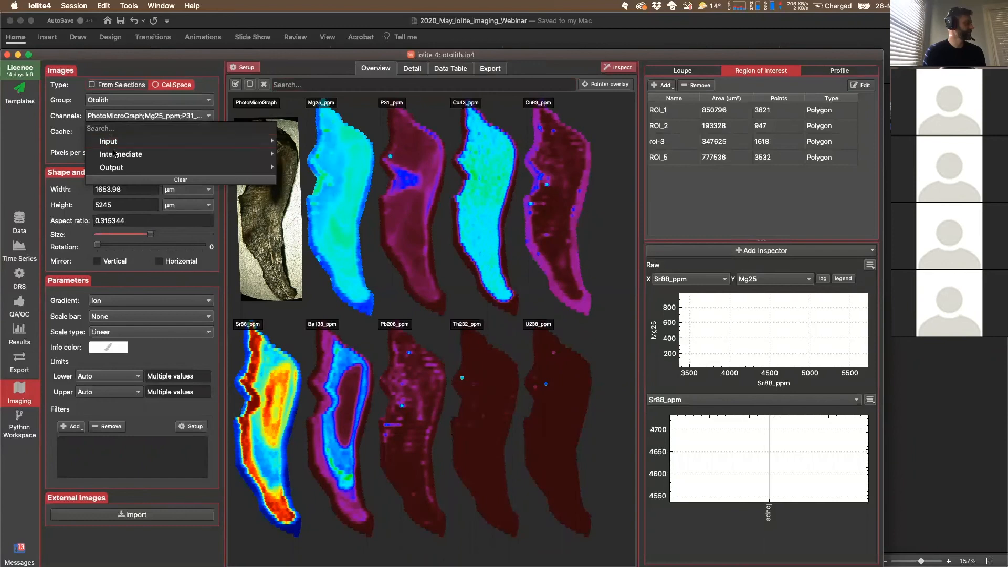
pyautogui.moveTo(115, 156)
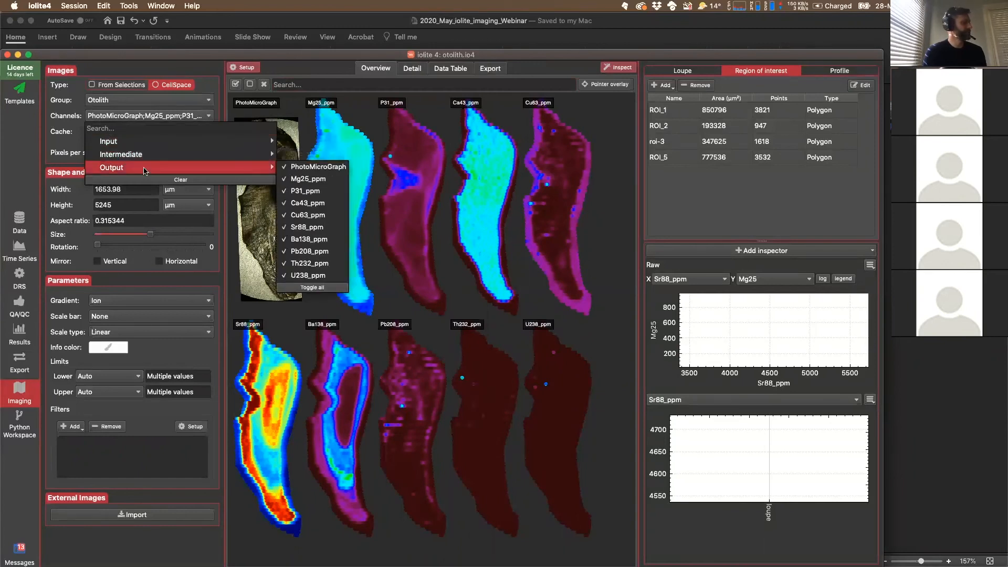
pyautogui.moveTo(234, 154)
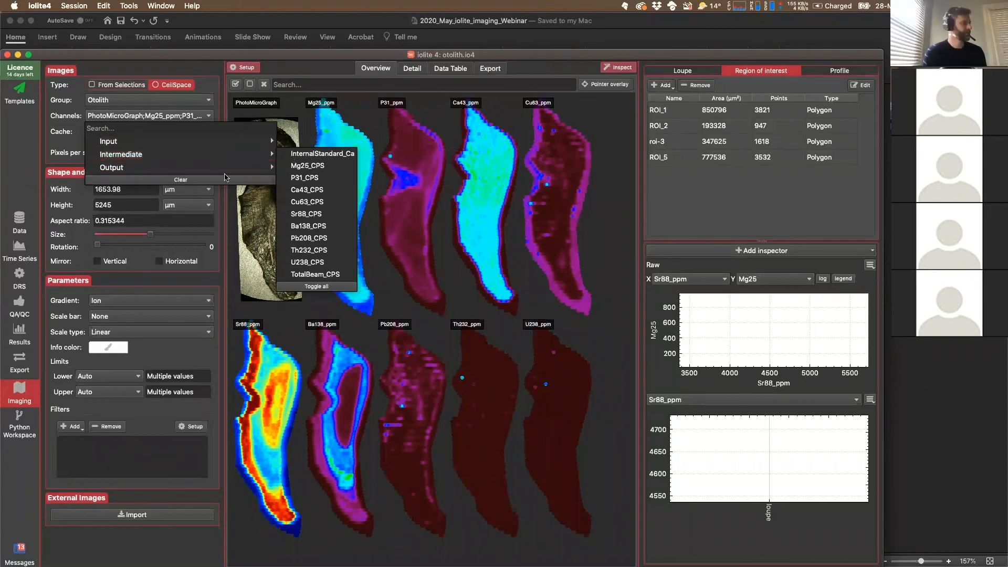
pyautogui.click(277, 55)
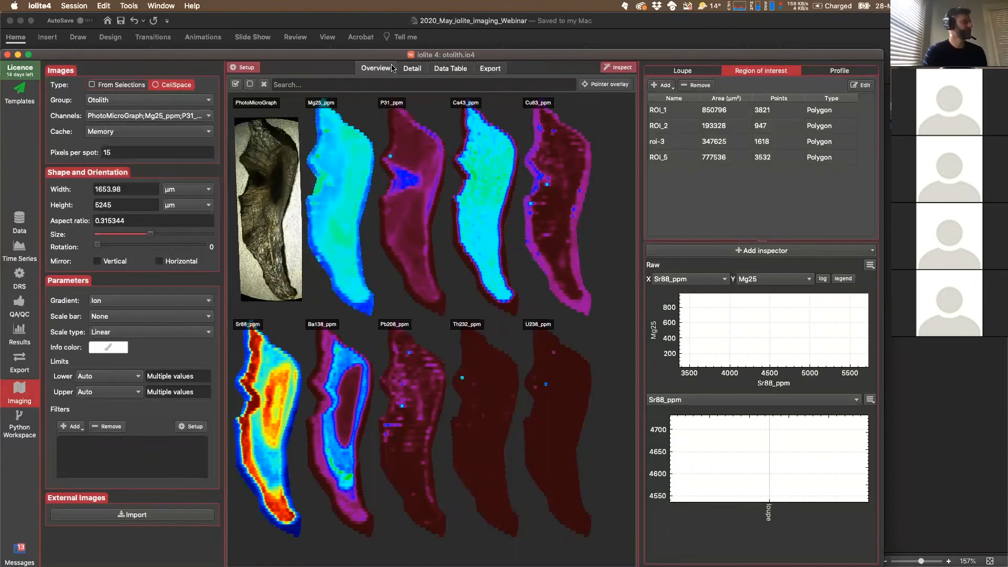
# Return to the data table, hide the profile rows and clear both the region and channel name filters.
pyautogui.click(436, 70)
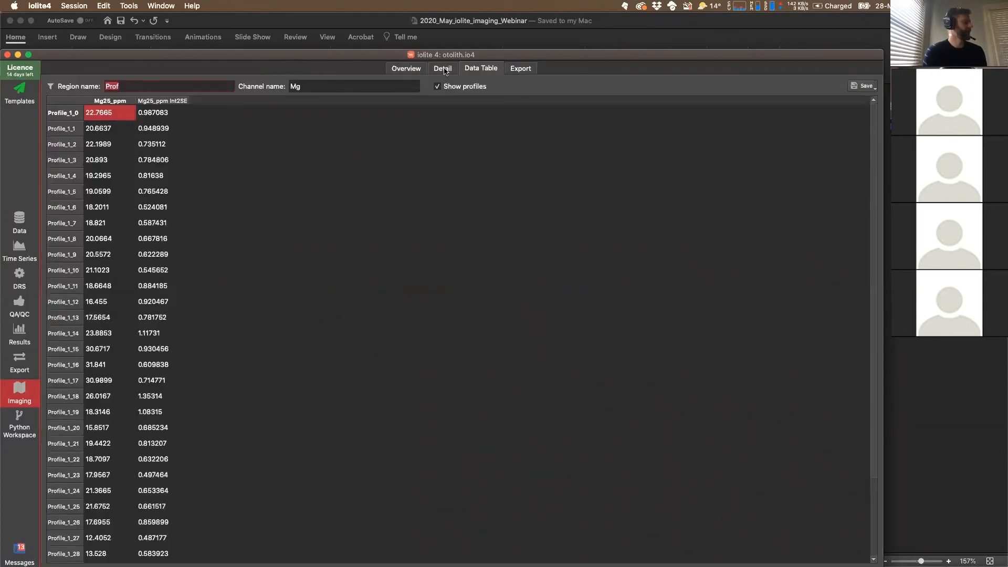
pyautogui.click(459, 88)
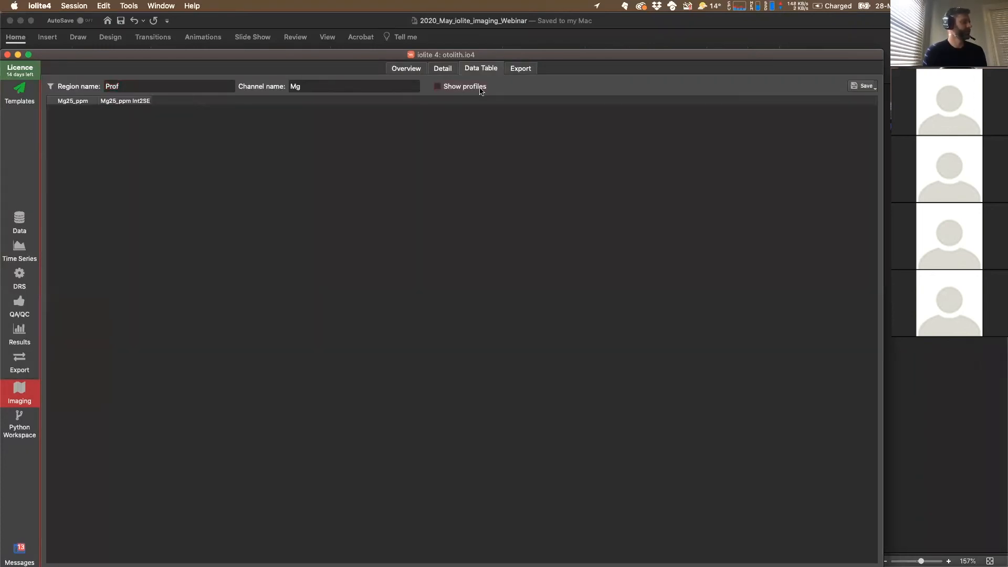
pyautogui.doubleClick(150, 86)
pyautogui.doubleClick(299, 90)
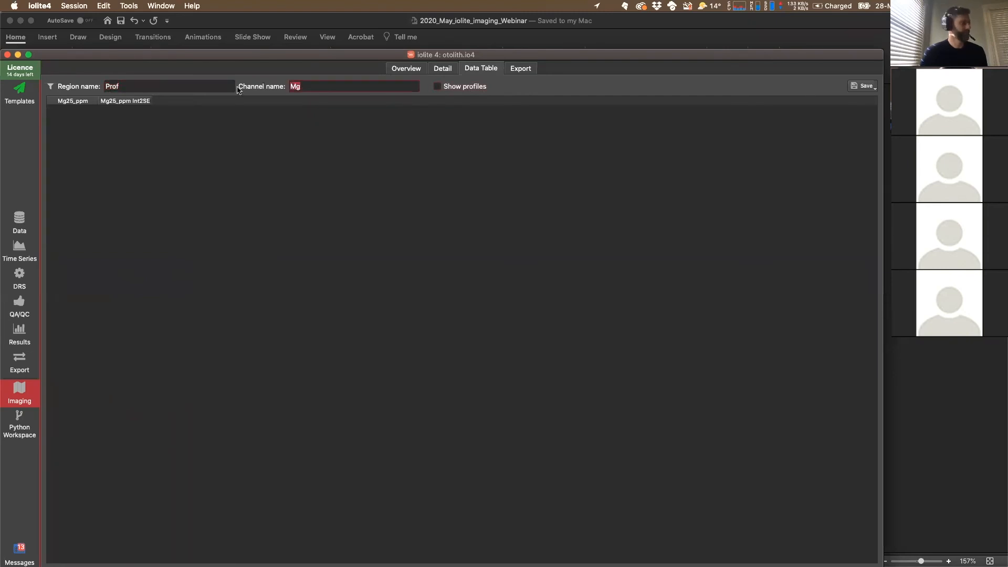
pyautogui.press('BackSpace')
pyautogui.doubleClick(145, 86)
pyautogui.press('BackSpace')
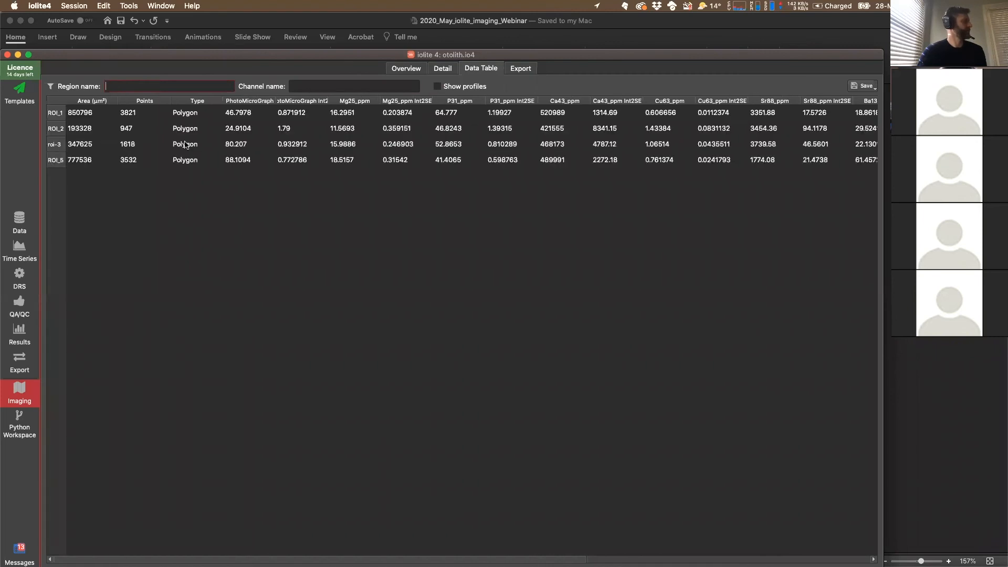
pyautogui.click(268, 146)
pyautogui.click(420, 147)
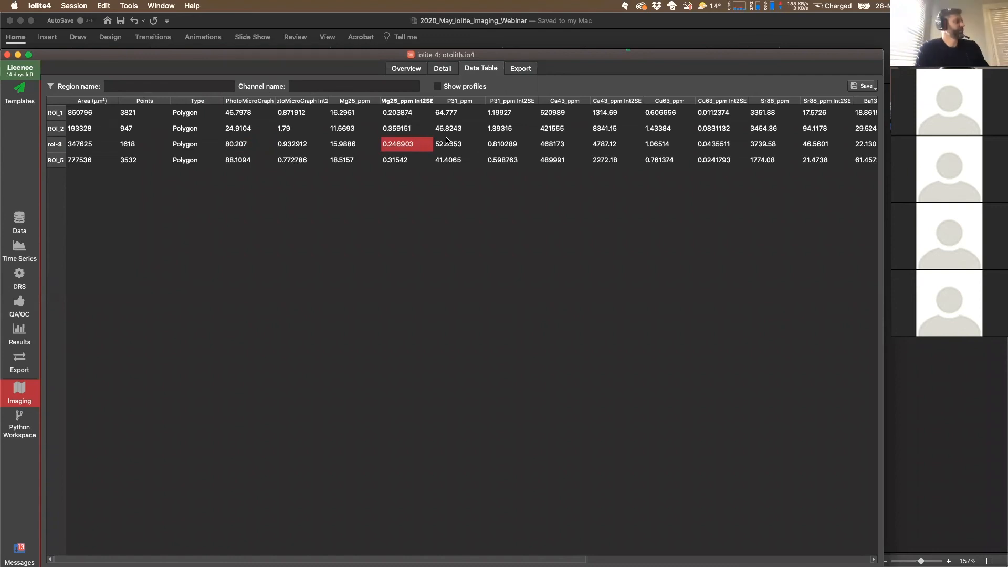
# Set the imaging export path to a new folder named Export inside the Imaging Webinars folder.
pyautogui.click(519, 70)
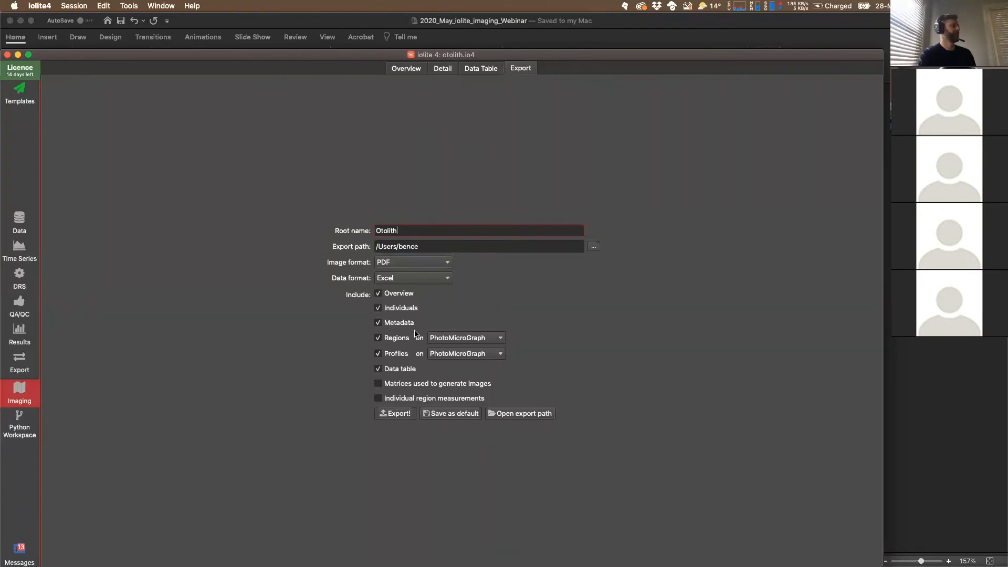
pyautogui.click(431, 246)
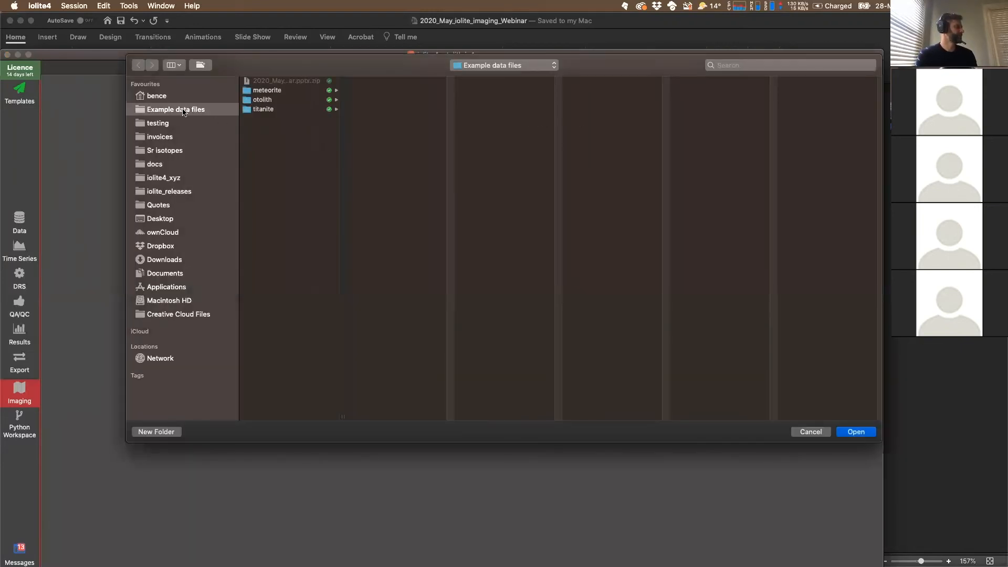
pyautogui.click(503, 65)
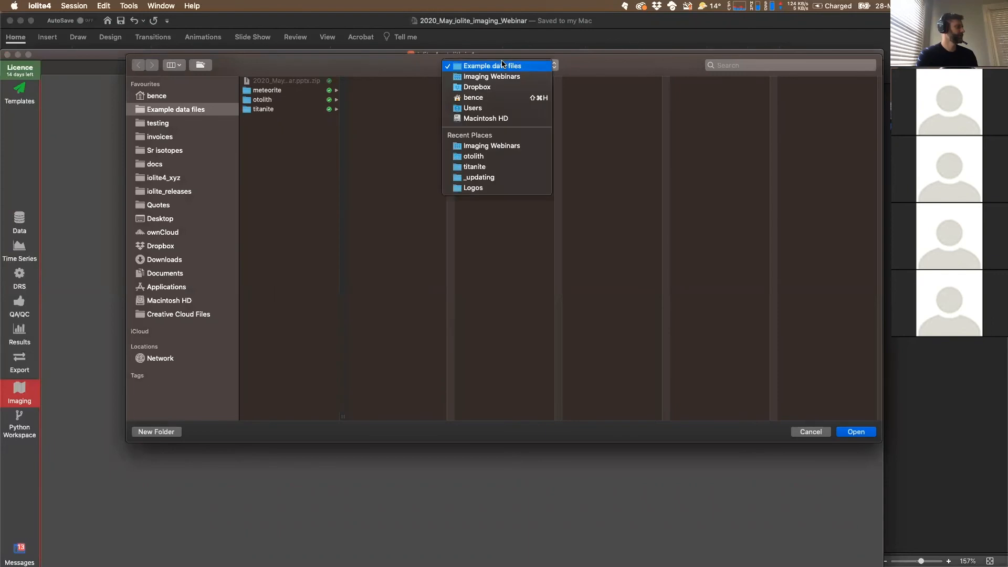
pyautogui.click(502, 76)
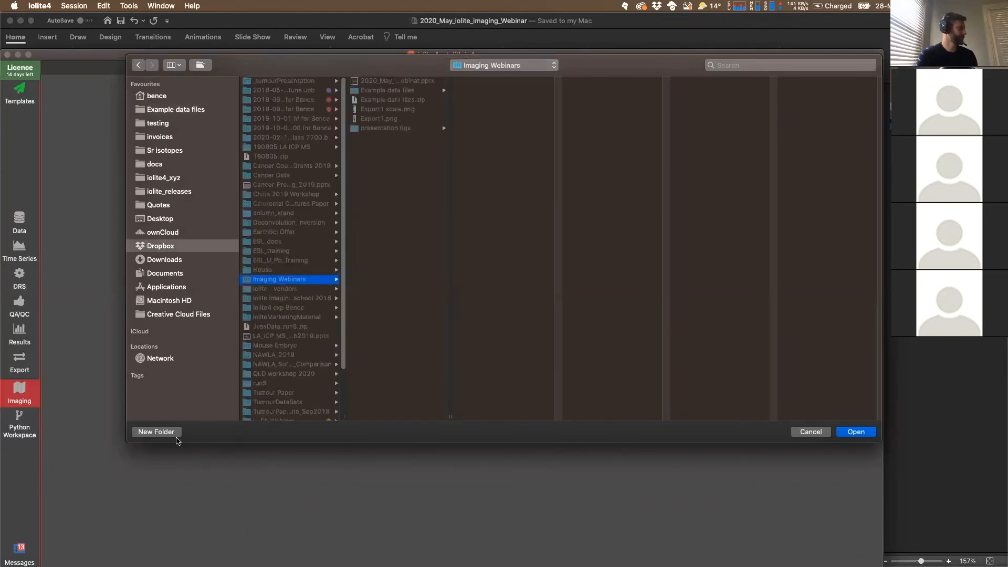
pyautogui.click(164, 432)
pyautogui.write('Export')
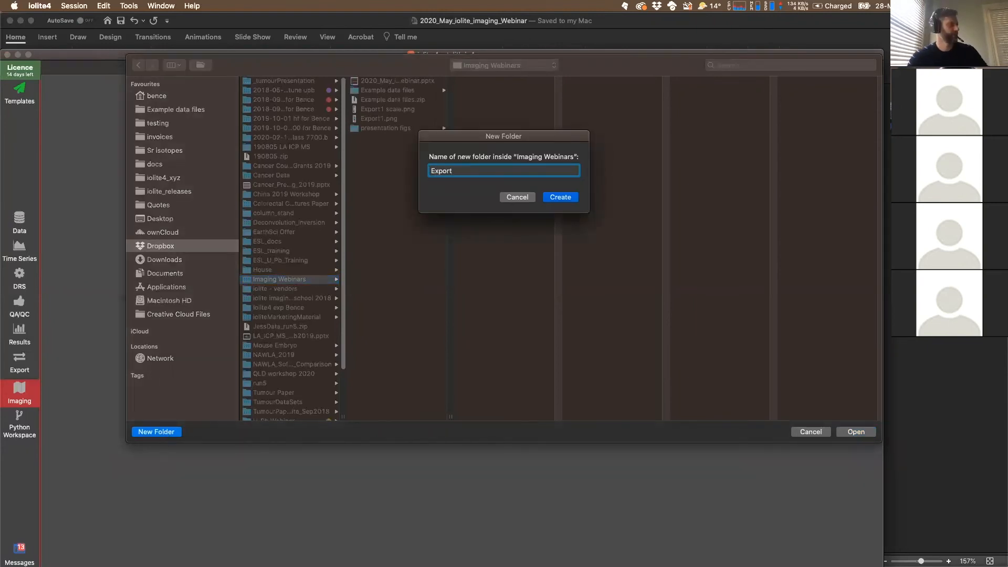
pyautogui.press('Return')
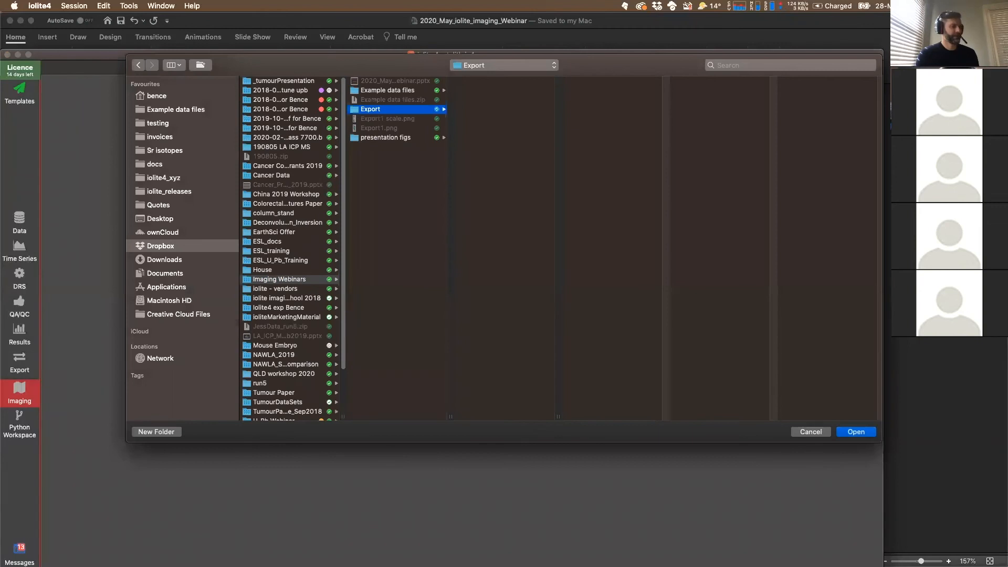
pyautogui.click(856, 432)
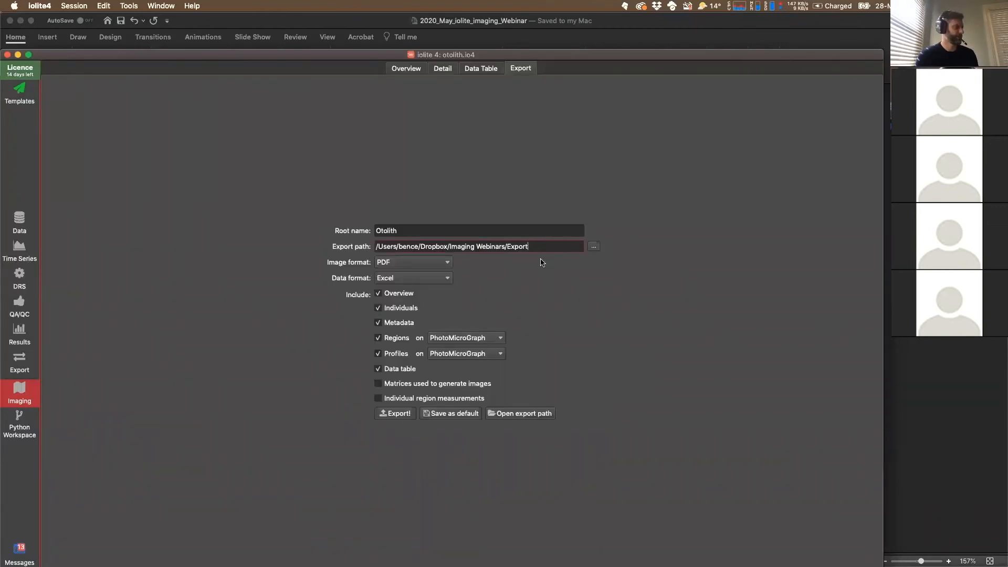
# Review the image format and data format choices for the export, keeping PDF and Excel.
pyautogui.click(446, 262)
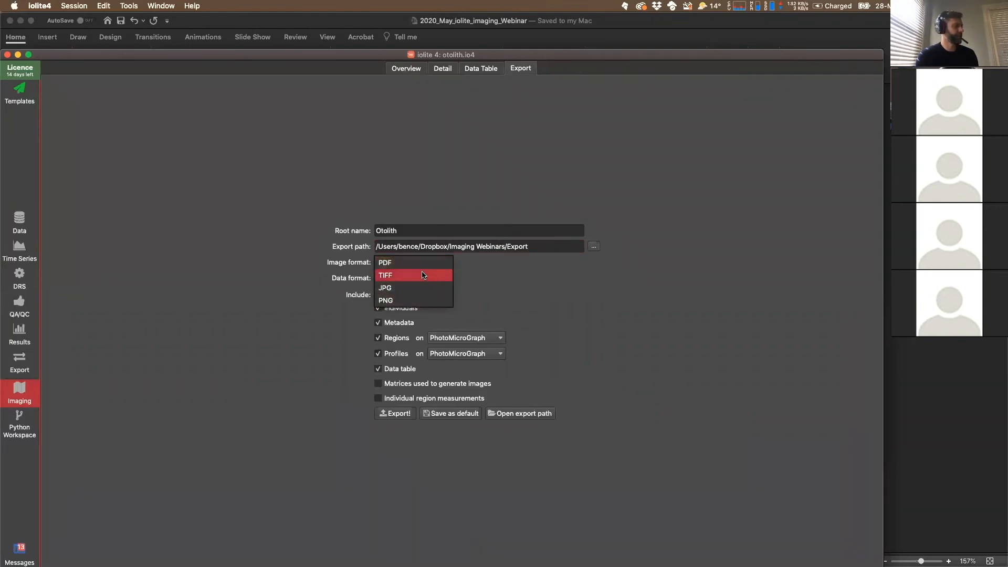
pyautogui.click(427, 262)
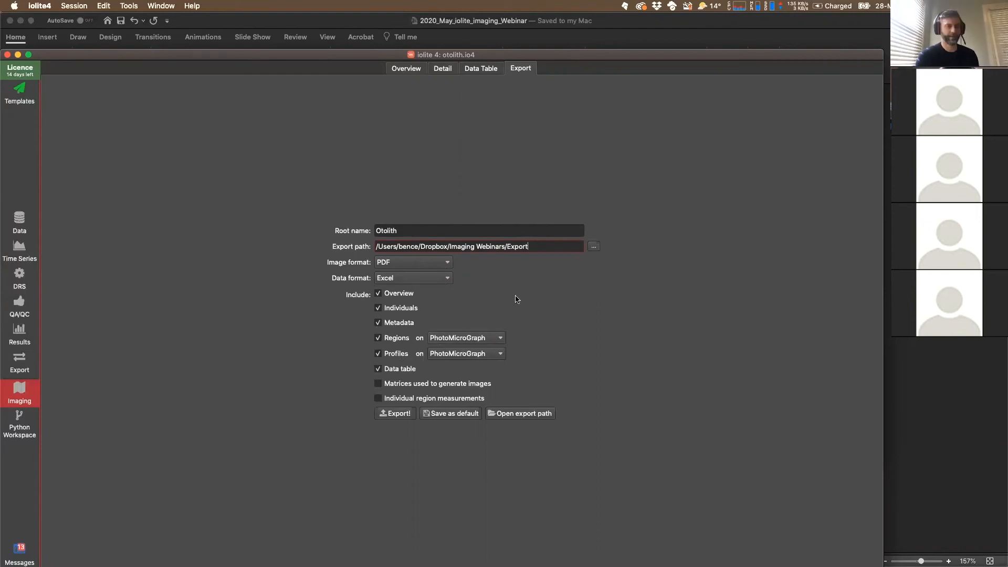
pyautogui.click(482, 68)
pyautogui.click(525, 70)
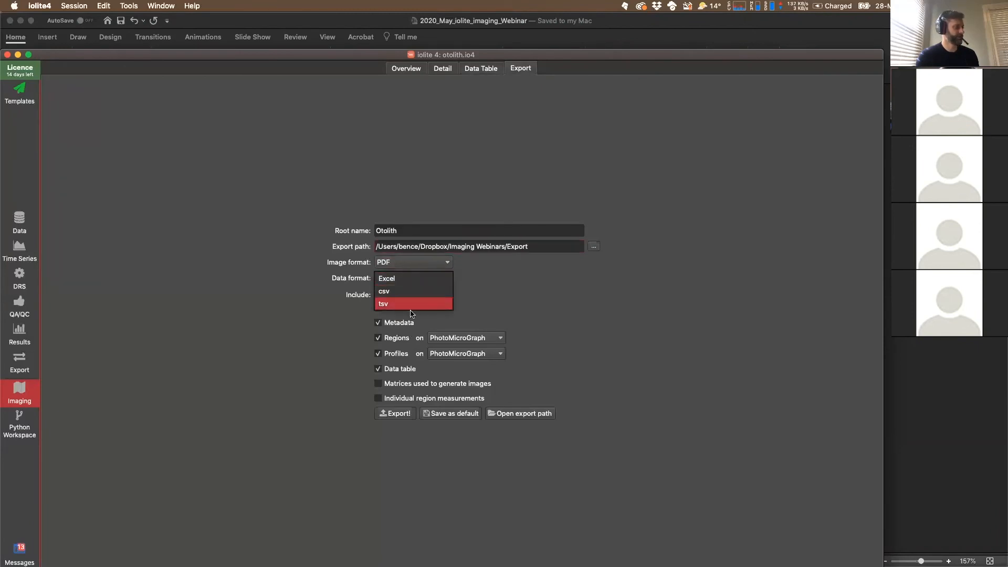
pyautogui.click(505, 279)
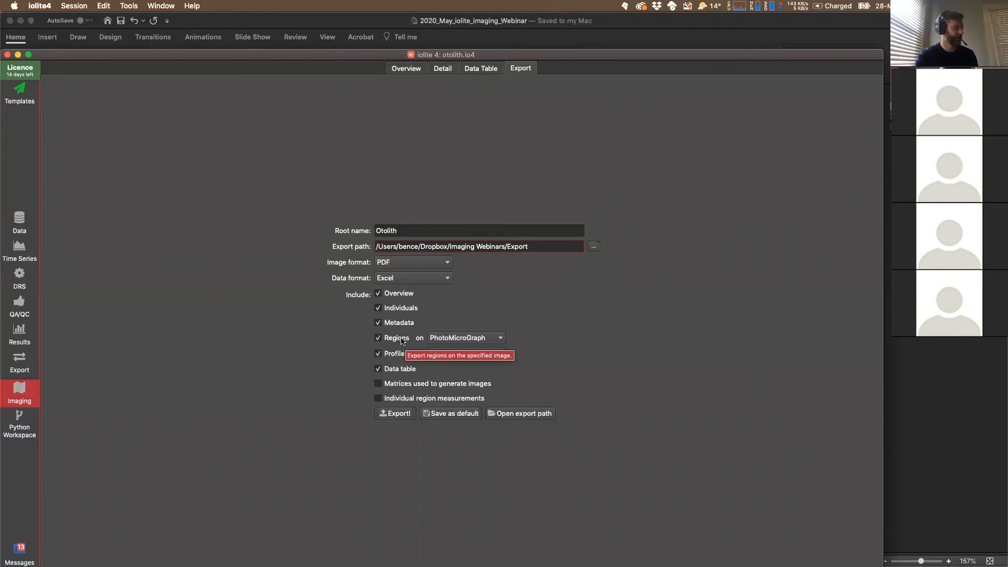
# Check which images the exported regions and profiles can be drawn on, keeping PhotoMicroGraph for both.
pyautogui.click(444, 341)
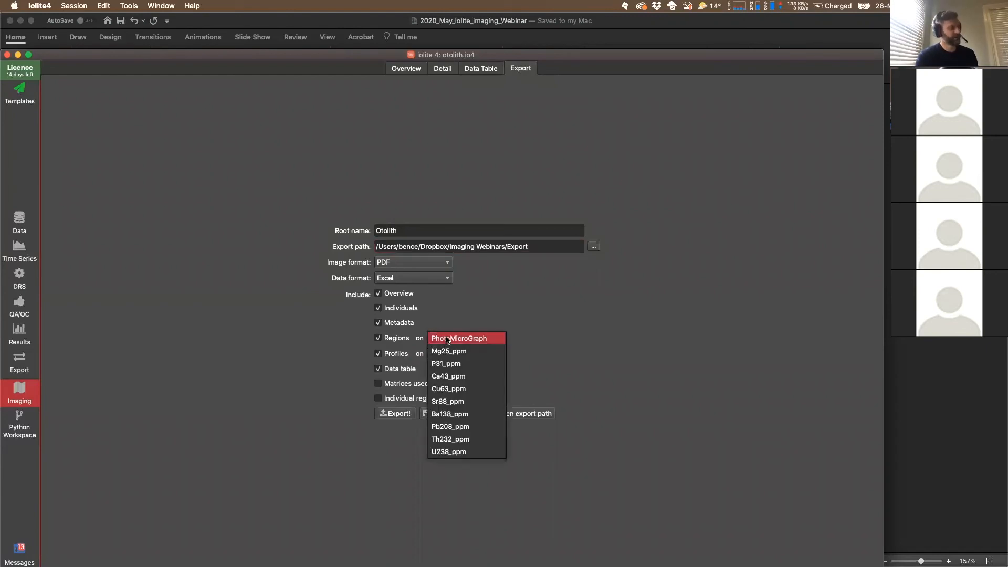
pyautogui.click(464, 339)
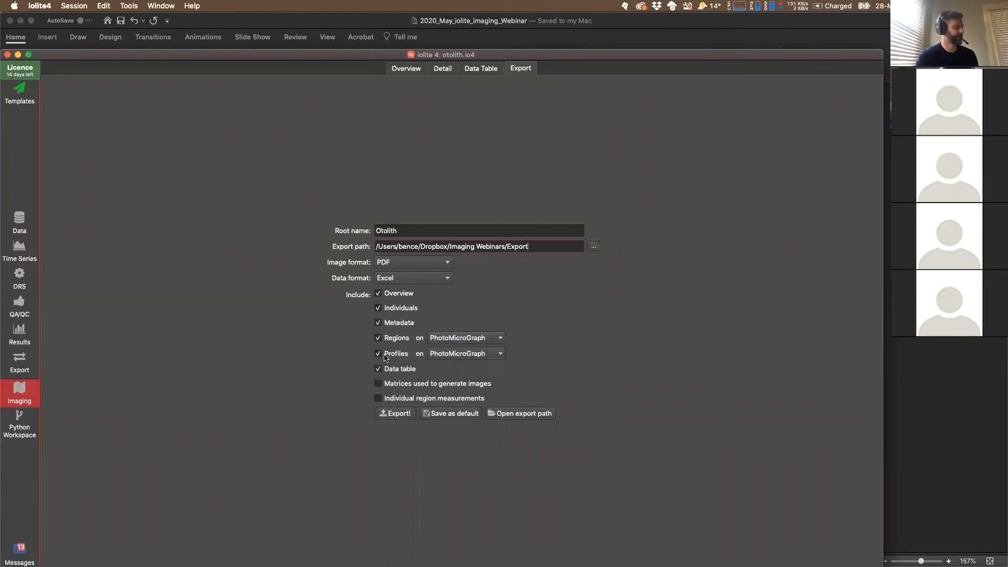
pyautogui.click(455, 356)
pyautogui.click(455, 355)
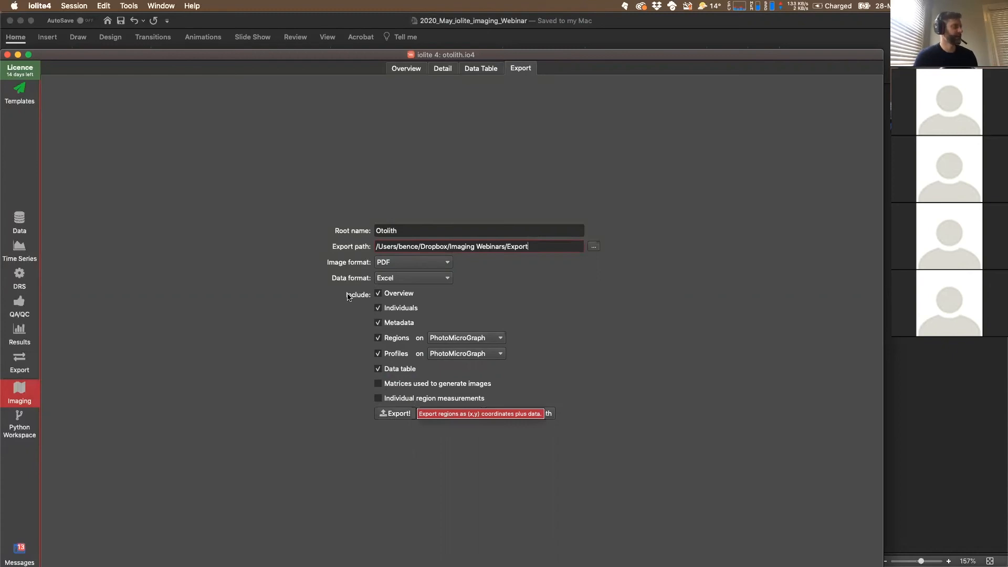
# In the detail view, fit the whole Sr88_ppm image and select region ROI_1 to examine its individual data points.
pyautogui.click(443, 68)
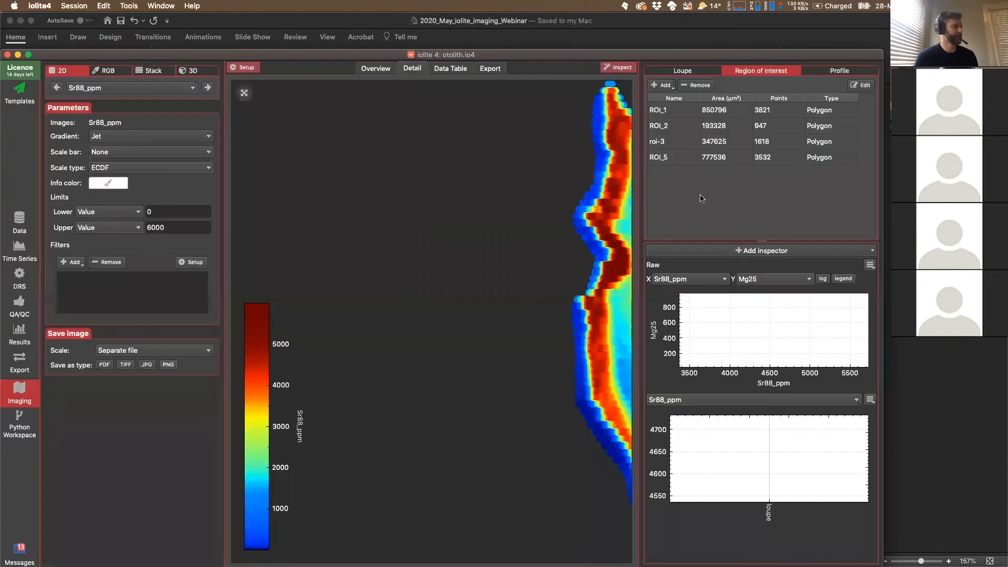
pyautogui.click(245, 92)
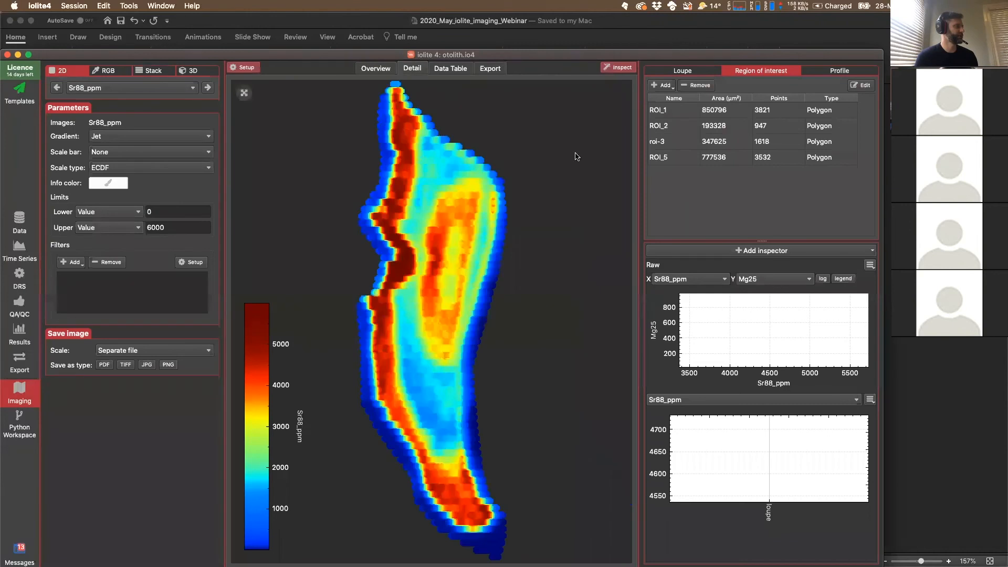
pyautogui.click(456, 185)
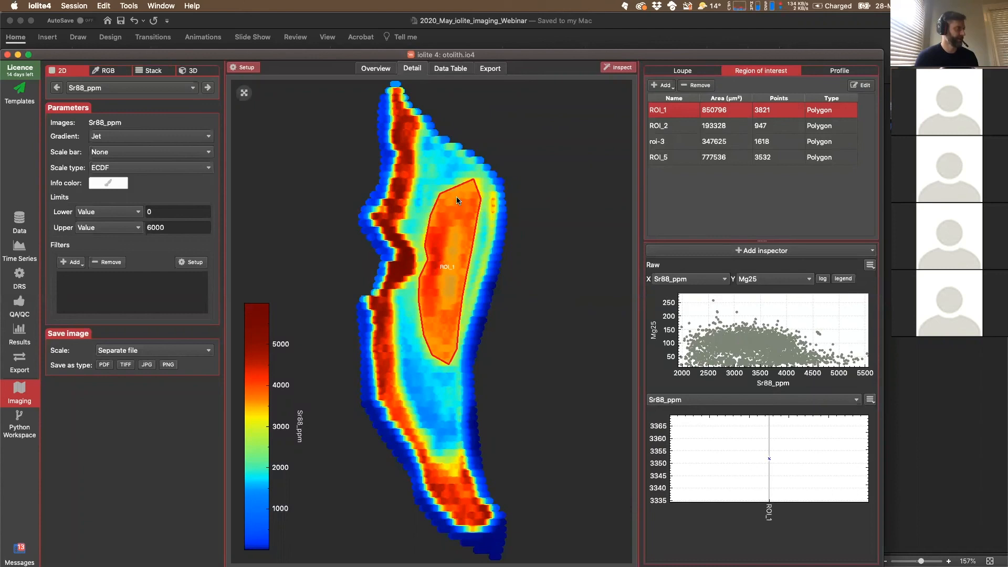
# Return to the export settings and export the Otolith images as PDF and the data as Excel.
pyautogui.click(496, 68)
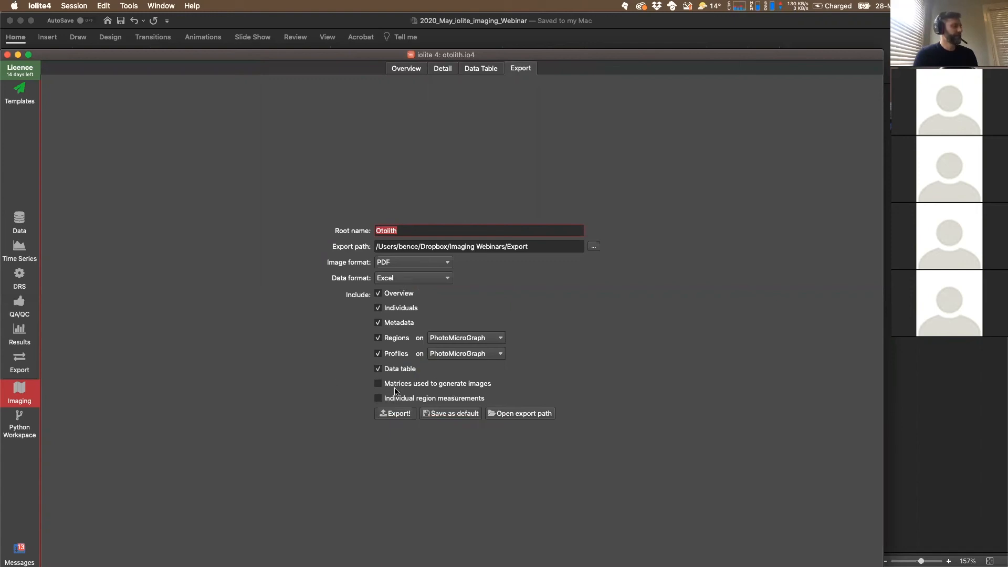
pyautogui.moveTo(393, 388)
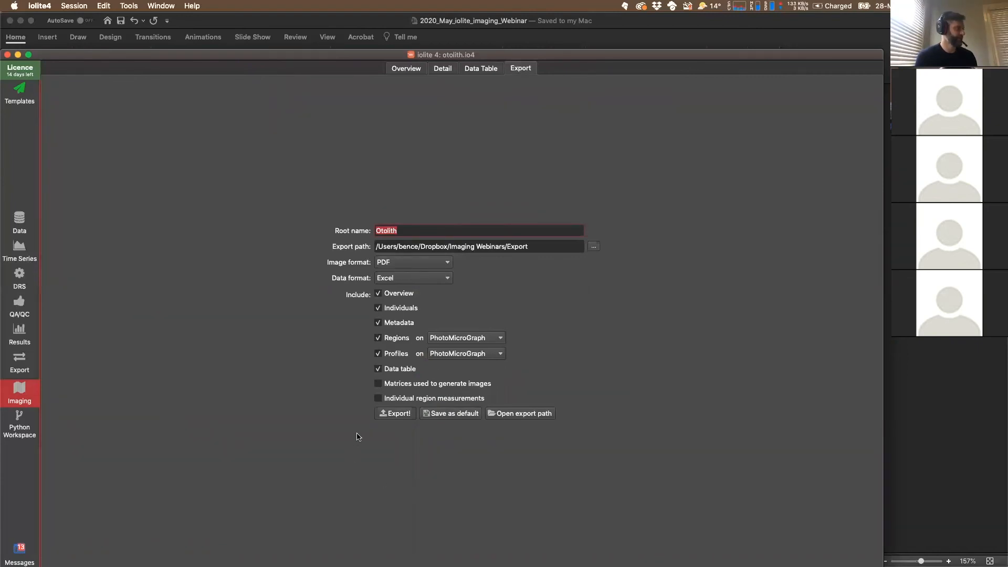
pyautogui.click(393, 414)
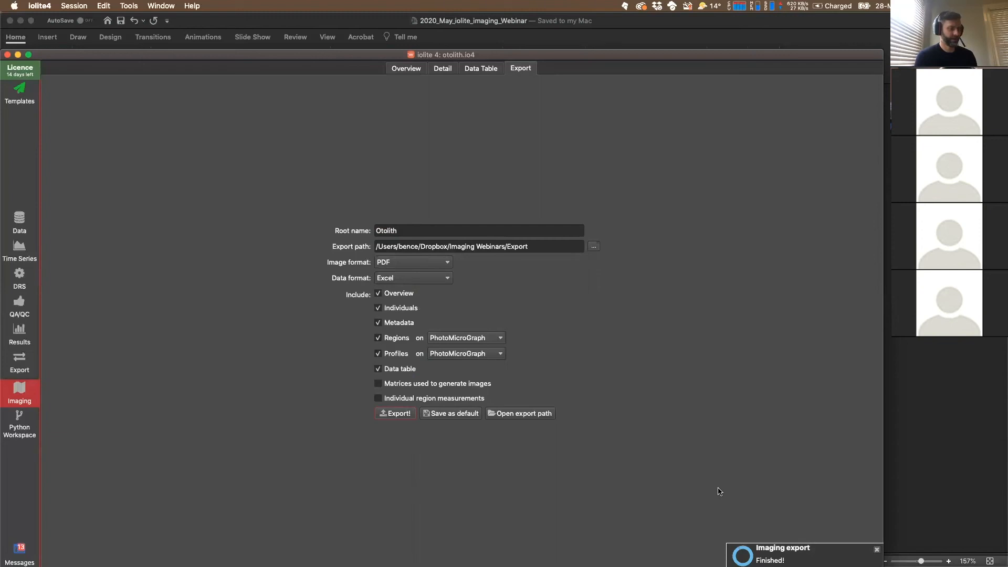
# Switch to Finder, go into the Export folder and preview Otolith Ba138_ppm.pdf.
pyautogui.press('super+Tab')
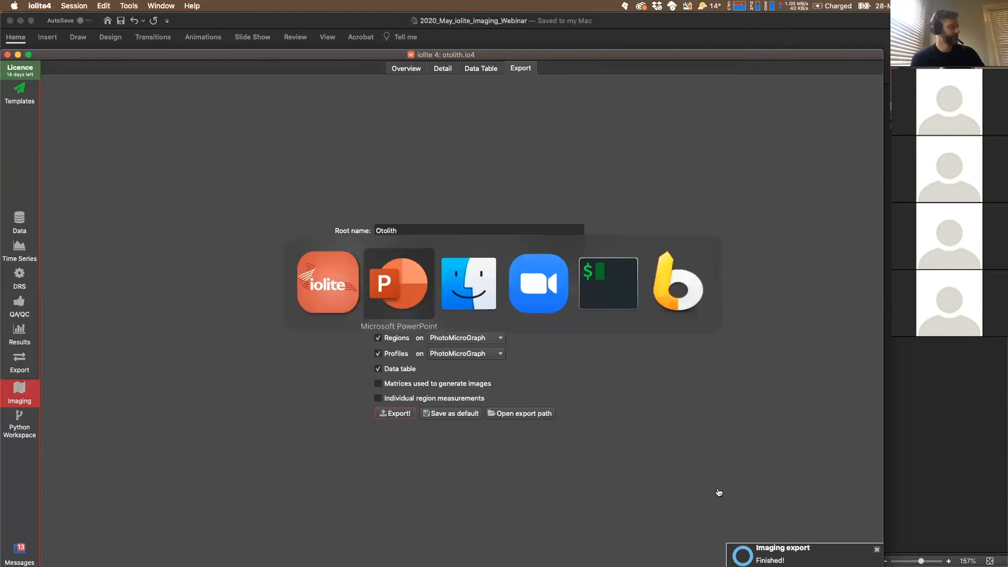
pyautogui.press('super+shift+Tab')
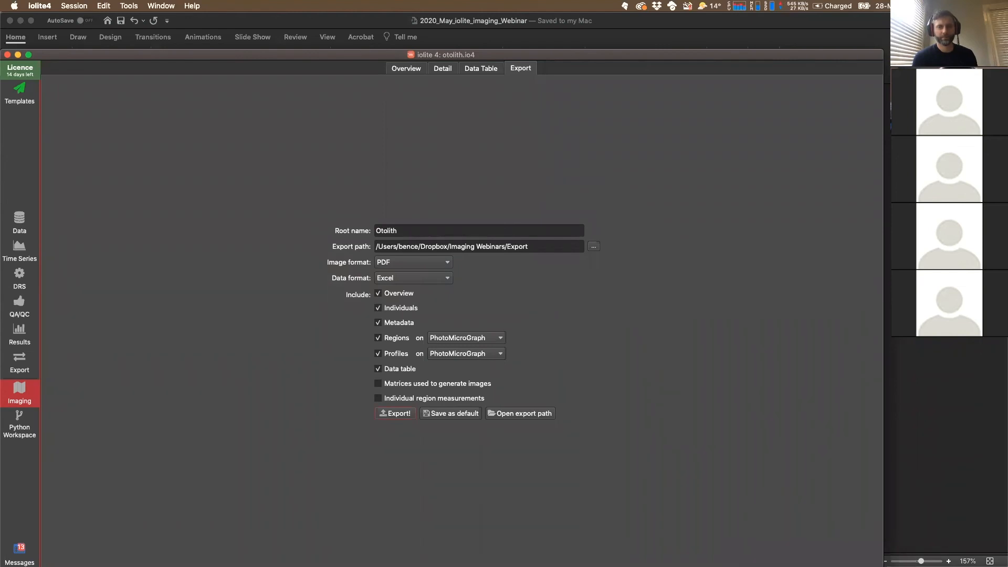
pyautogui.press('super+Tab')
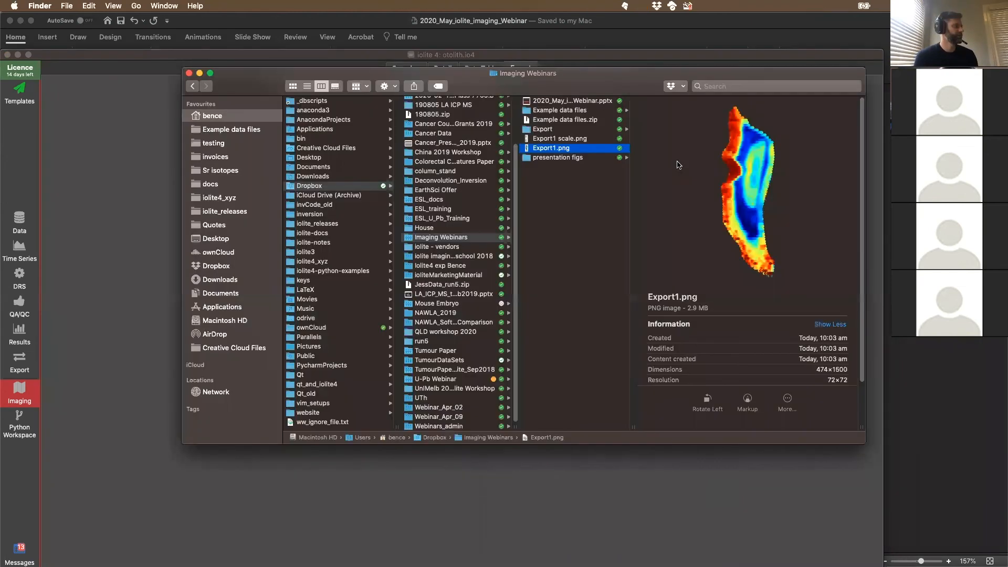
pyautogui.click(551, 129)
pyautogui.click(658, 104)
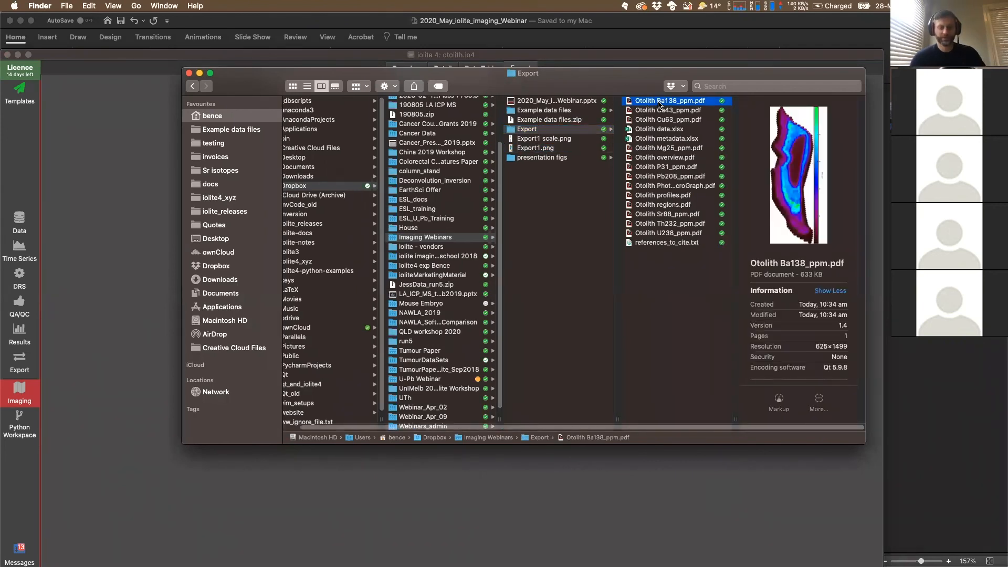
pyautogui.press('space')
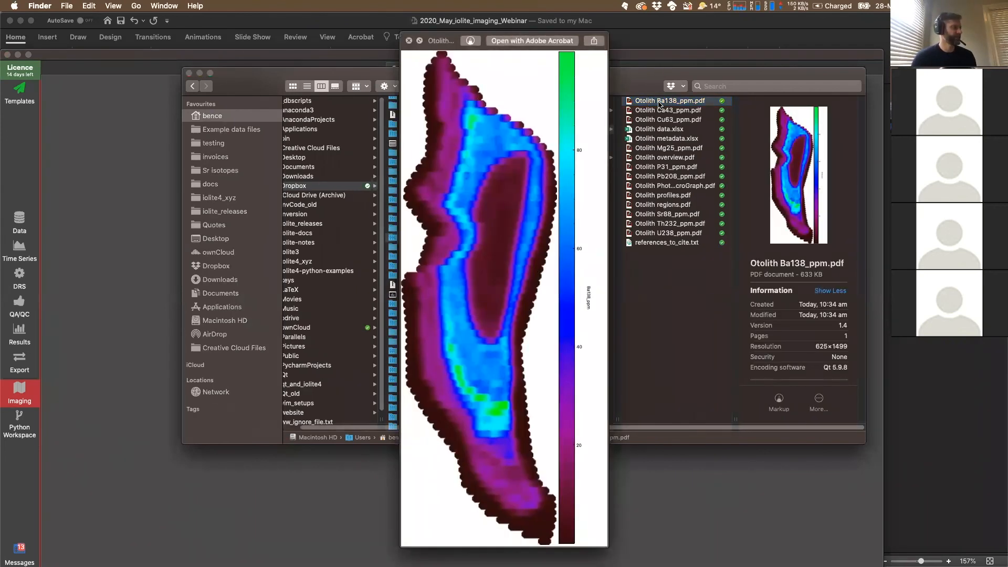
# Preview the exported Ca43_ppm and Cu63_ppm images, then Otolith data.xlsx and Otolith metadata.xlsx.
pyautogui.press('Down')
pyautogui.press('Down')
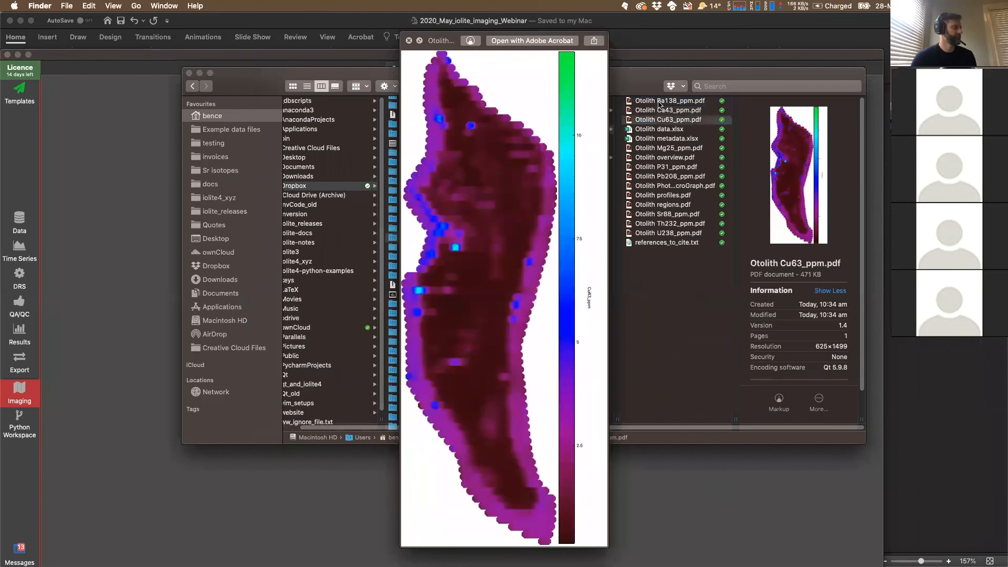
pyautogui.press('Down')
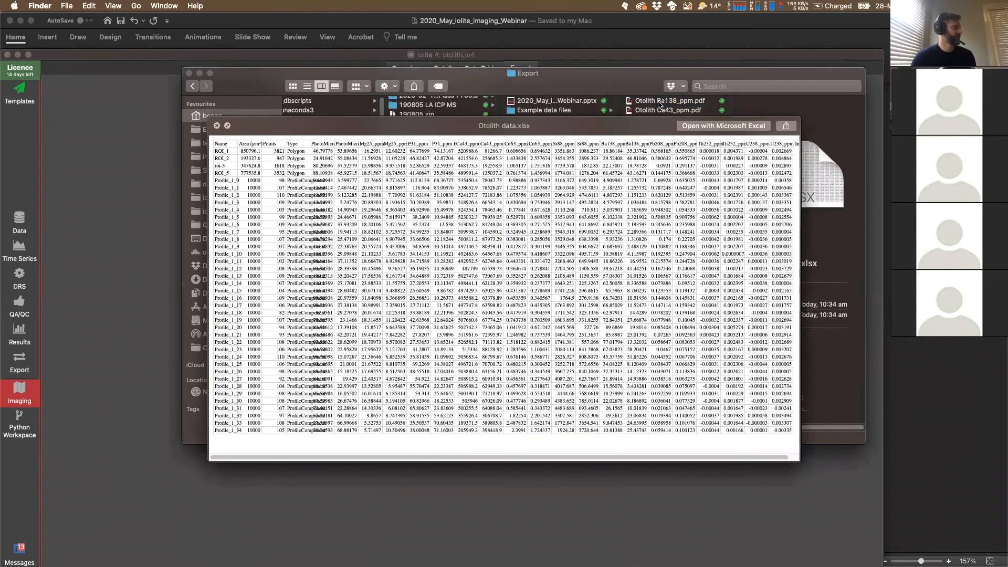
pyautogui.press('Down')
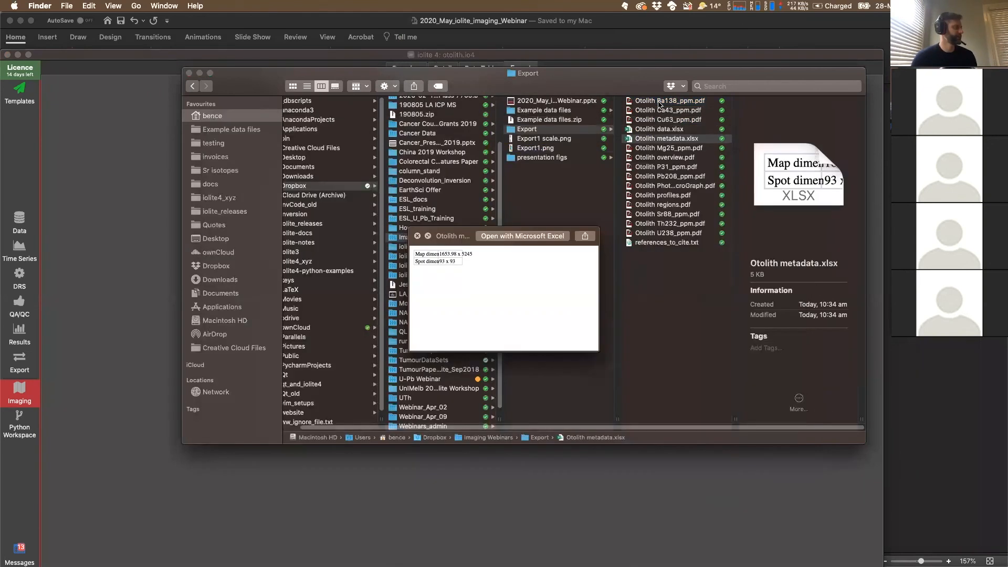
pyautogui.press('Down')
pyautogui.press('Up')
# Preview the exported Mg25_ppm image, Otolith overview.pdf and the P31_ppm image.
pyautogui.press('Down')
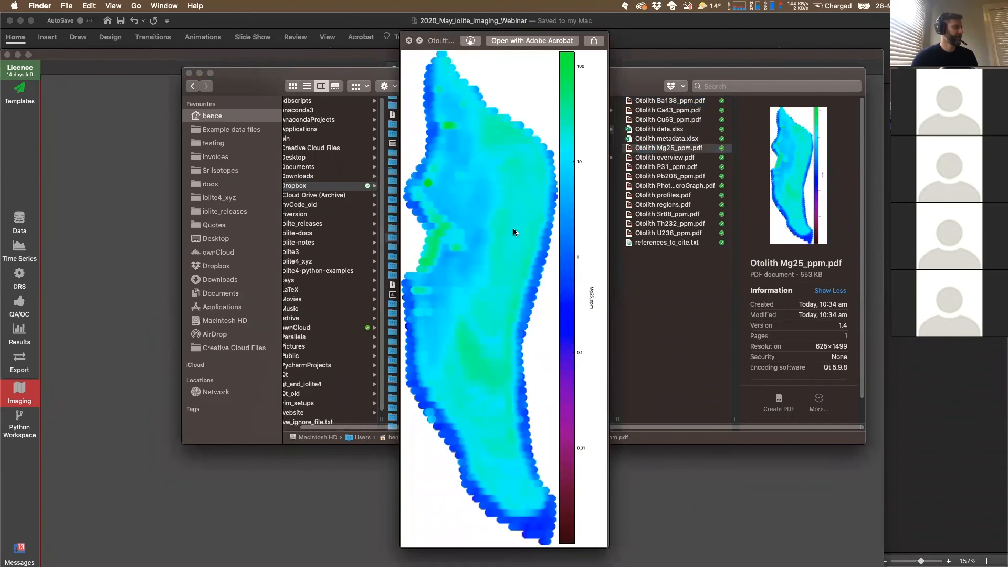
pyautogui.press('Down')
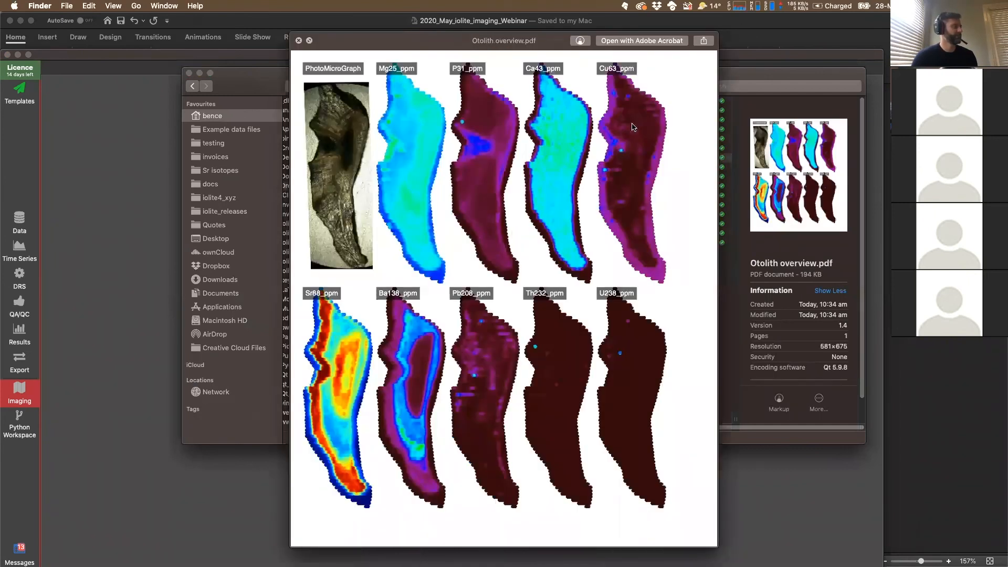
pyautogui.press('Down')
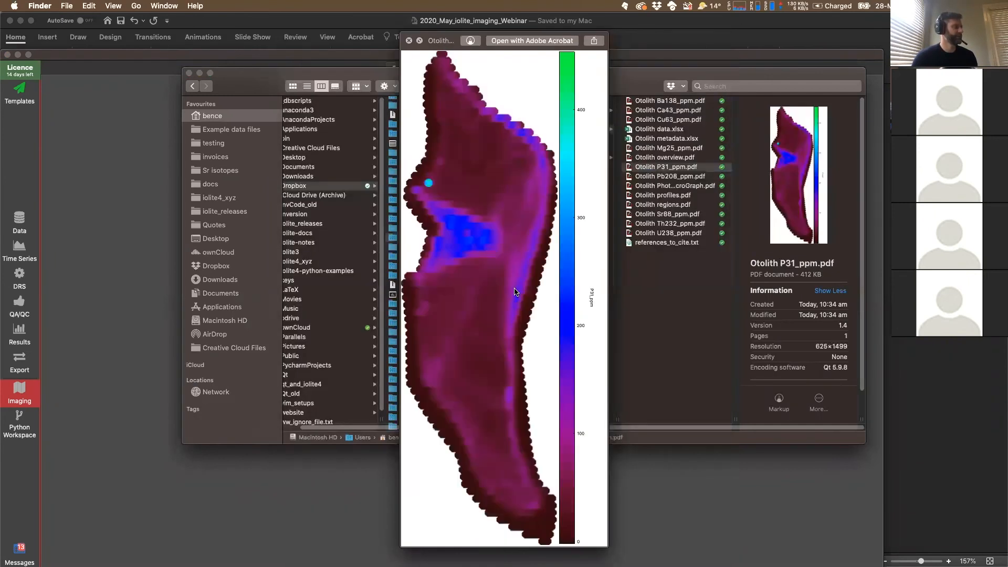
# Preview Otolith profiles.pdf down to the end of the profile, and Otolith regions.pdf.
pyautogui.click(669, 187)
pyautogui.click(660, 187)
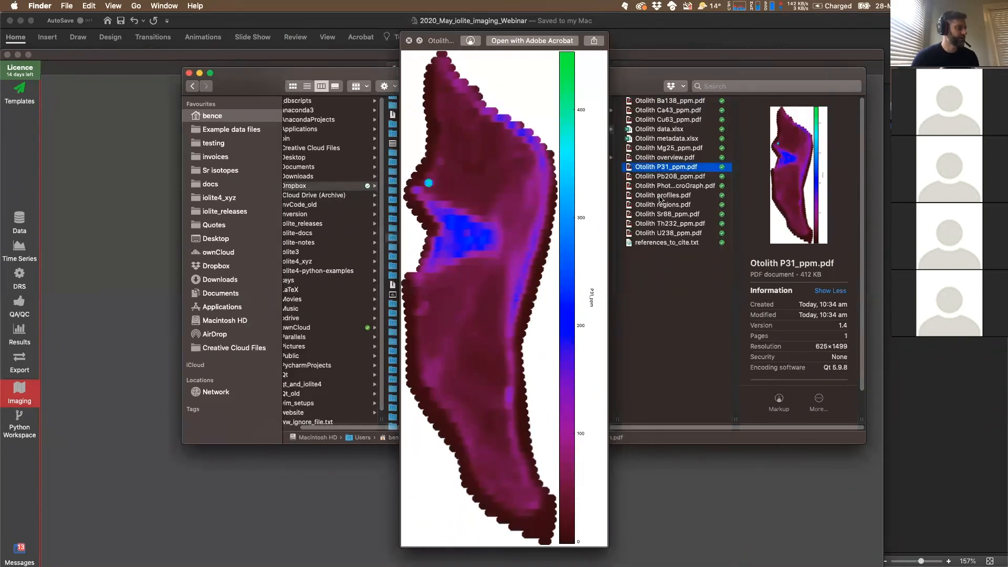
pyautogui.click(660, 198)
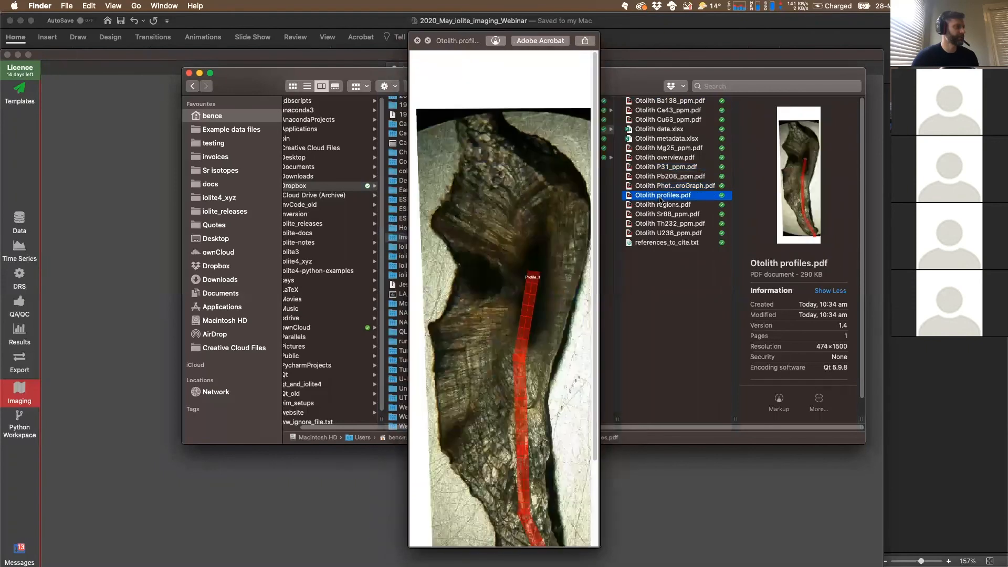
pyautogui.scroll(-4, 536, 270)
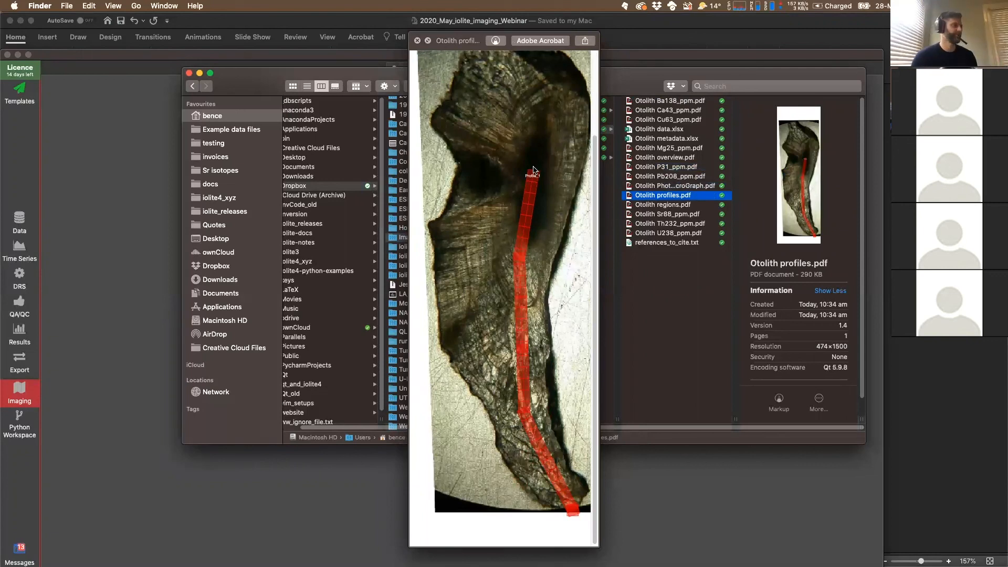
pyautogui.click(672, 204)
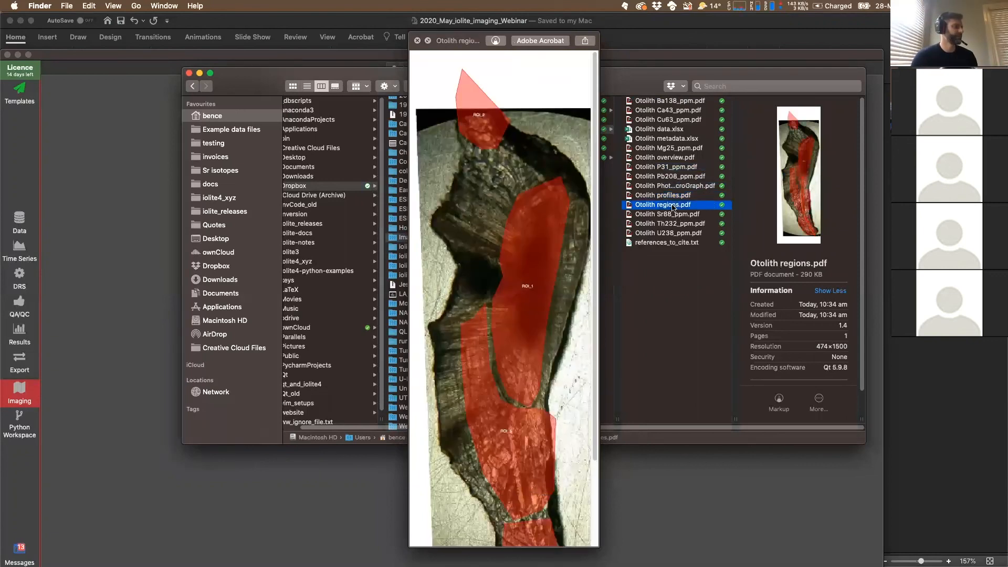
# Look over the rest of Otolith regions.pdf and preview references_to_cite.txt, ending with the preview closed.
pyautogui.scroll(-3, 519, 181)
pyautogui.scroll(-4, 518, 181)
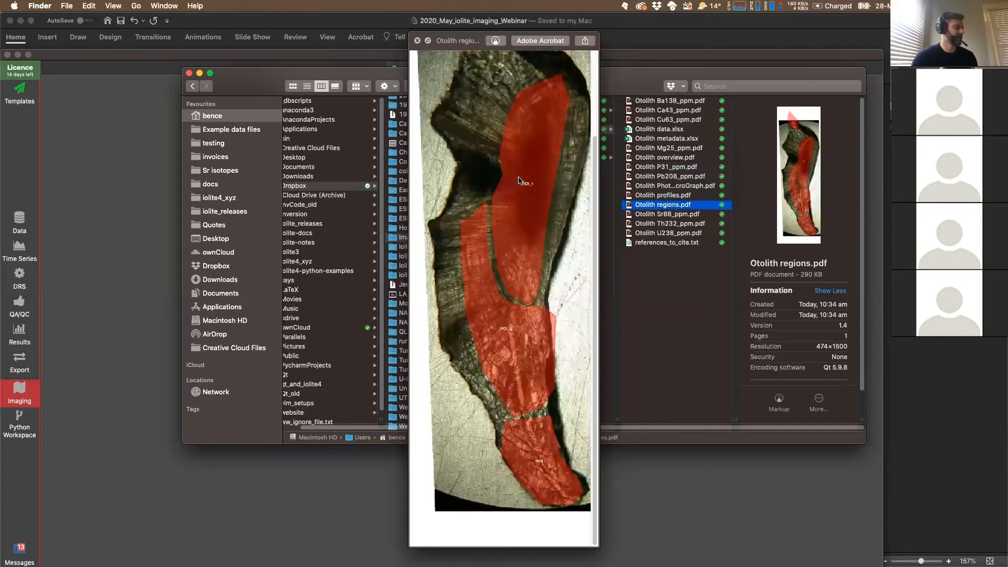
pyautogui.scroll(4, 518, 180)
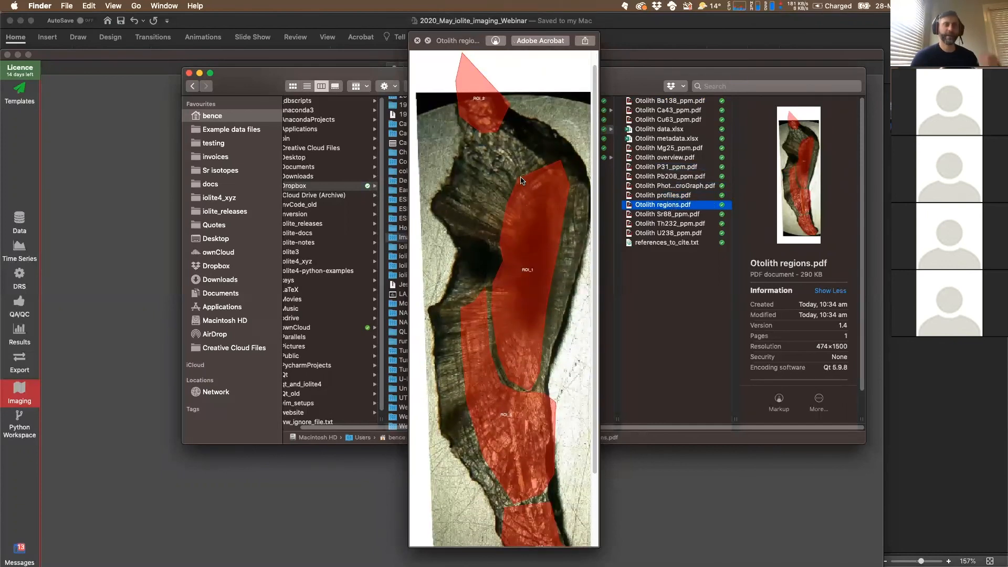
pyautogui.click(661, 244)
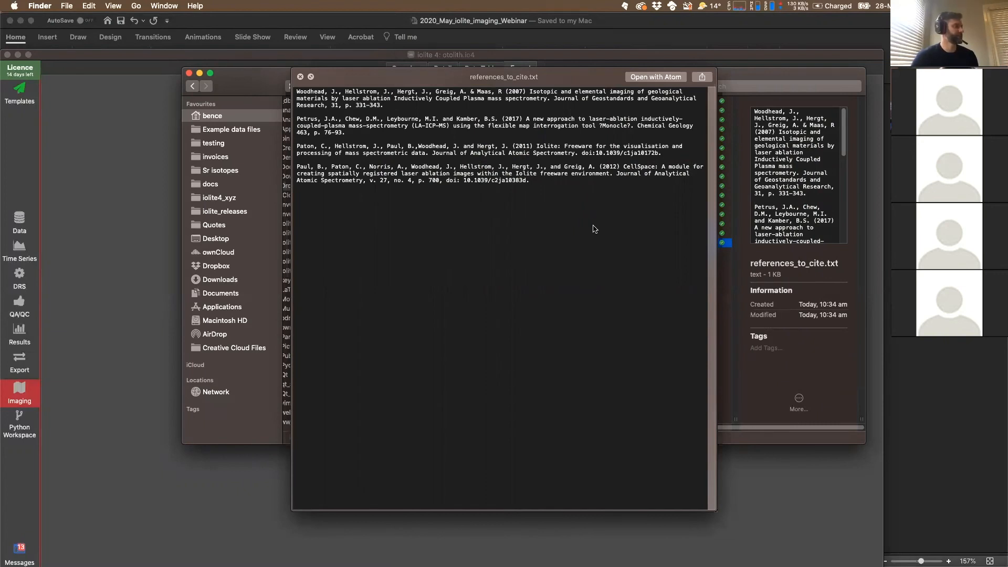
pyautogui.press('space')
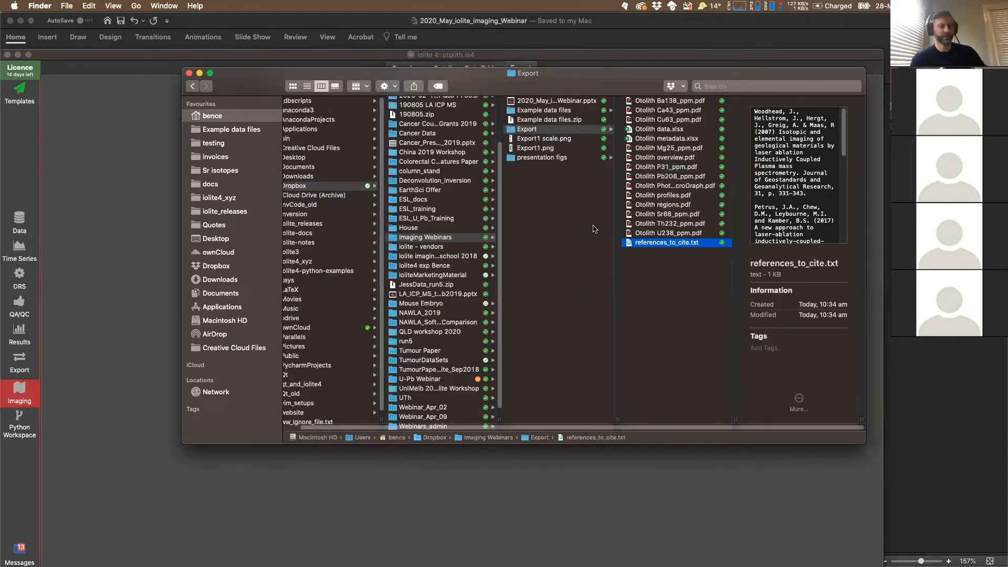
# Switch back to iolite and open the detail view of the Sr88_ppm image with the whole otolith fitted in view.
pyautogui.press('super+Tab')
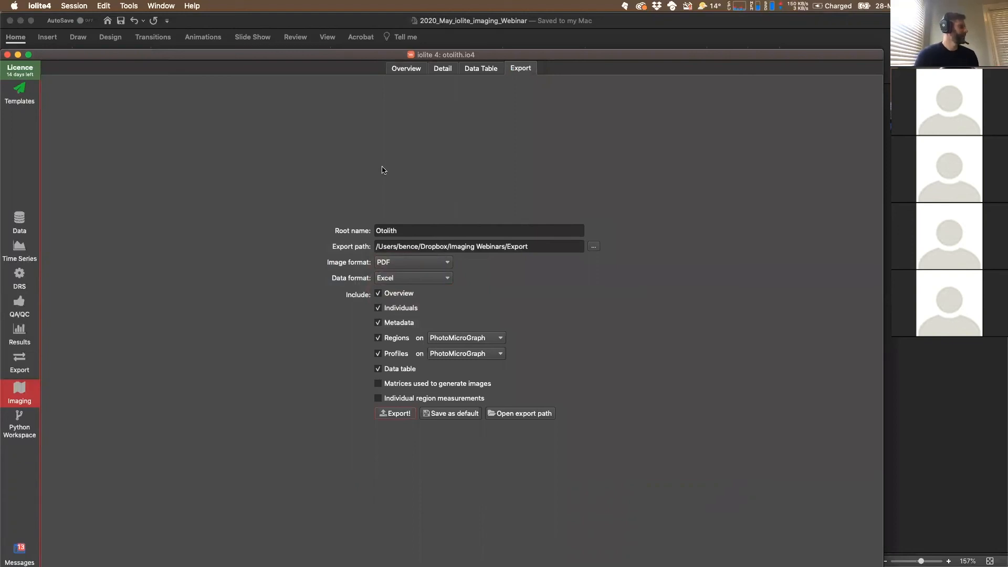
pyautogui.click(448, 69)
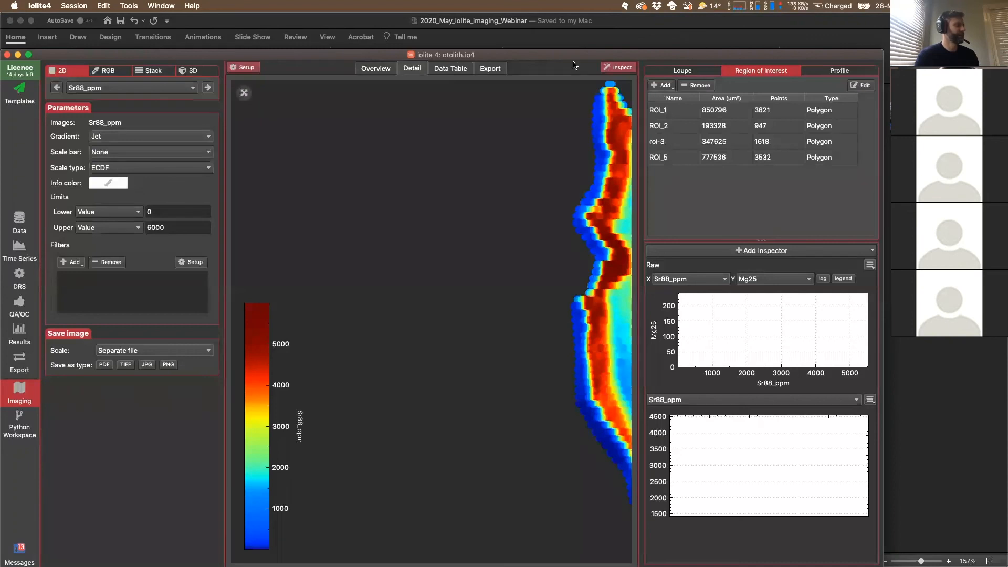
pyautogui.click(242, 94)
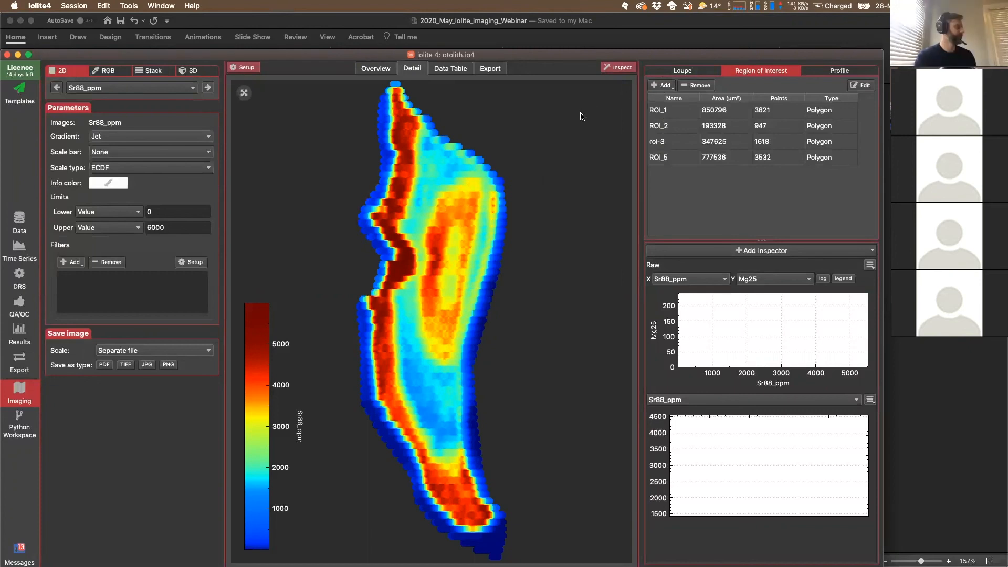
pyautogui.click(63, 5)
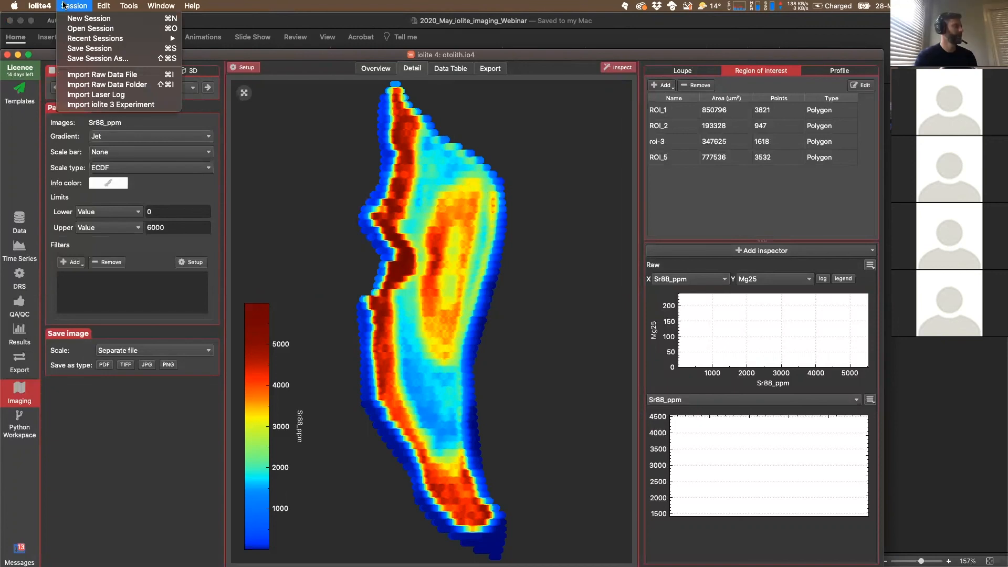
pyautogui.click(63, 5)
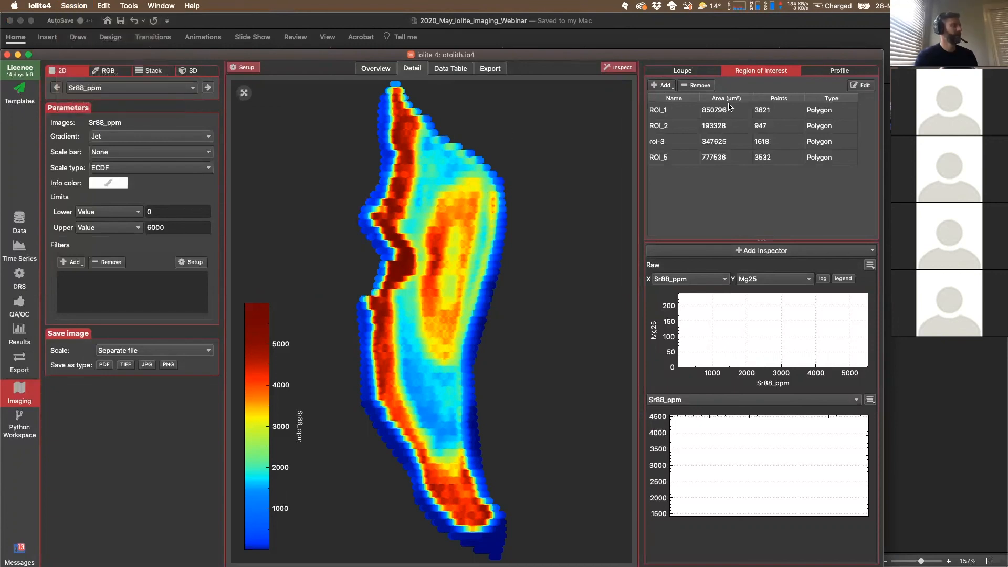
# Start a new region of interest from criteria and add a criterion on the Sr88_ppm channel.
pyautogui.click(666, 85)
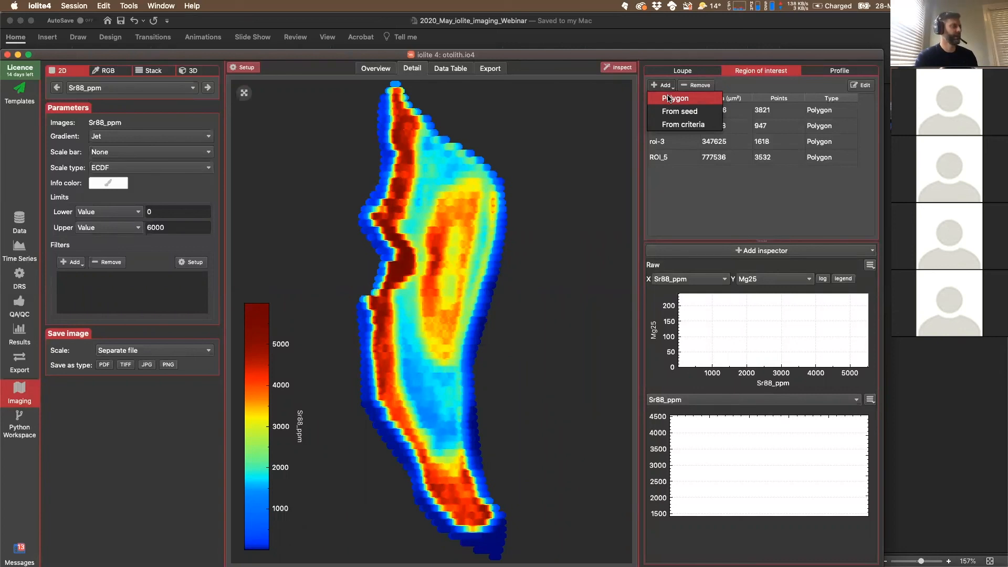
pyautogui.click(672, 128)
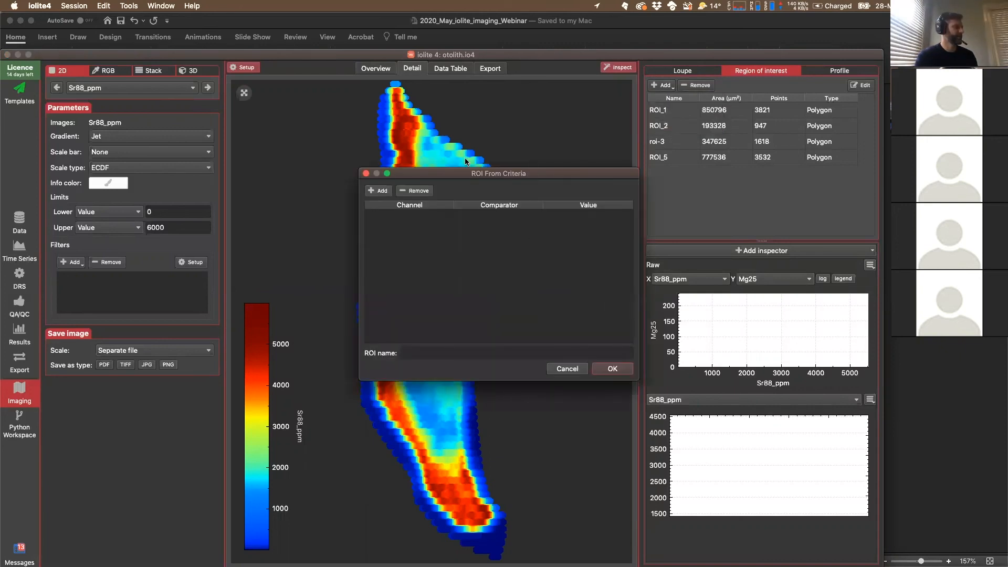
pyautogui.moveTo(467, 173); pyautogui.dragTo(620, 164)
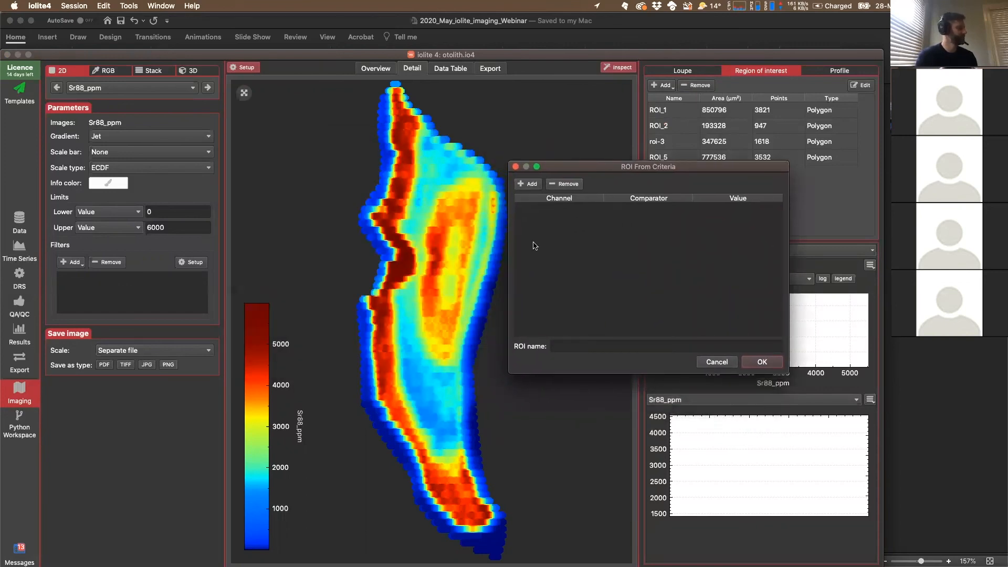
pyautogui.click(525, 184)
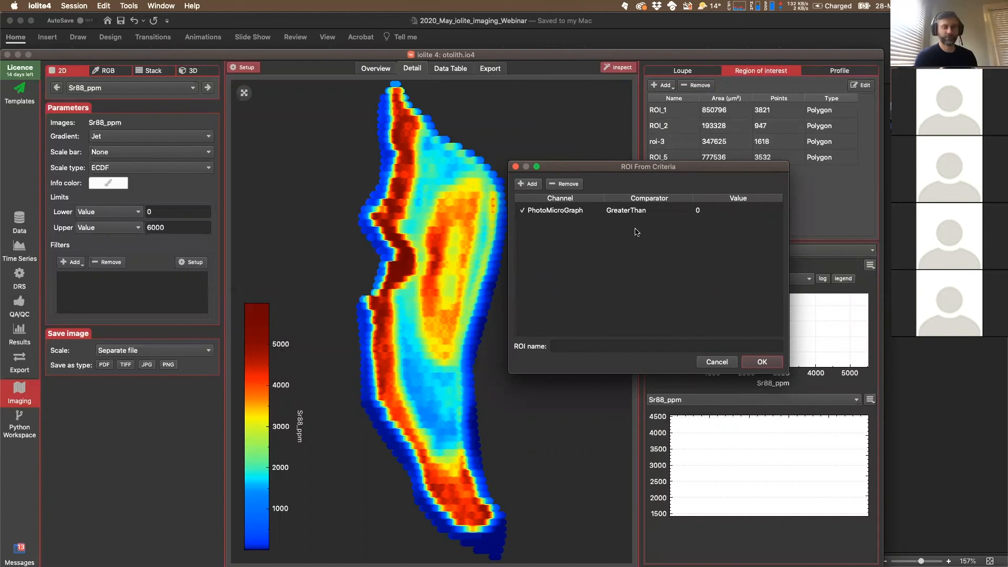
pyautogui.doubleClick(545, 212)
pyautogui.click(545, 212)
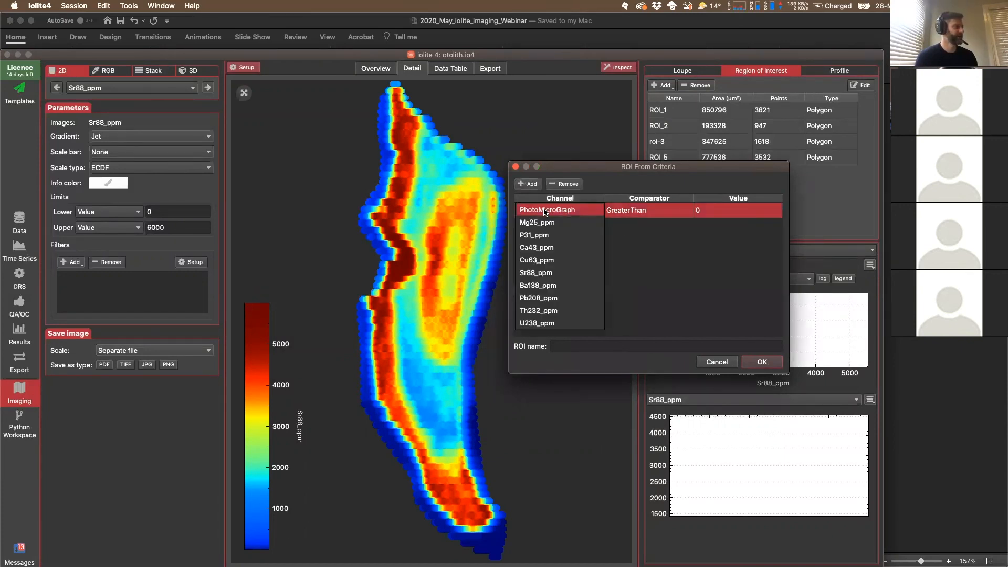
pyautogui.click(536, 272)
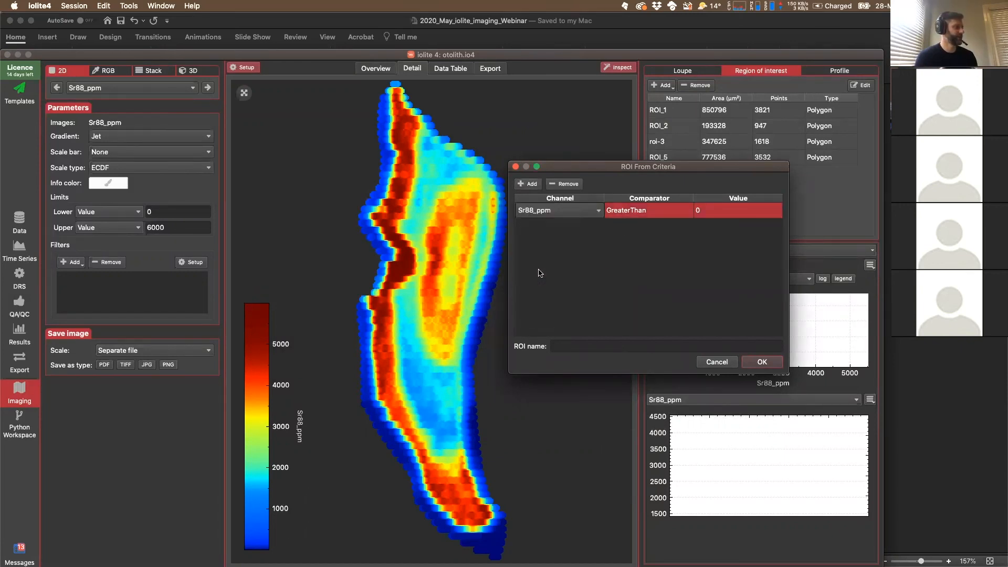
# Set the Sr88_ppm criterion's comparator to InRange with a value of 500 to 1500.
pyautogui.doubleClick(623, 212)
pyautogui.click(623, 212)
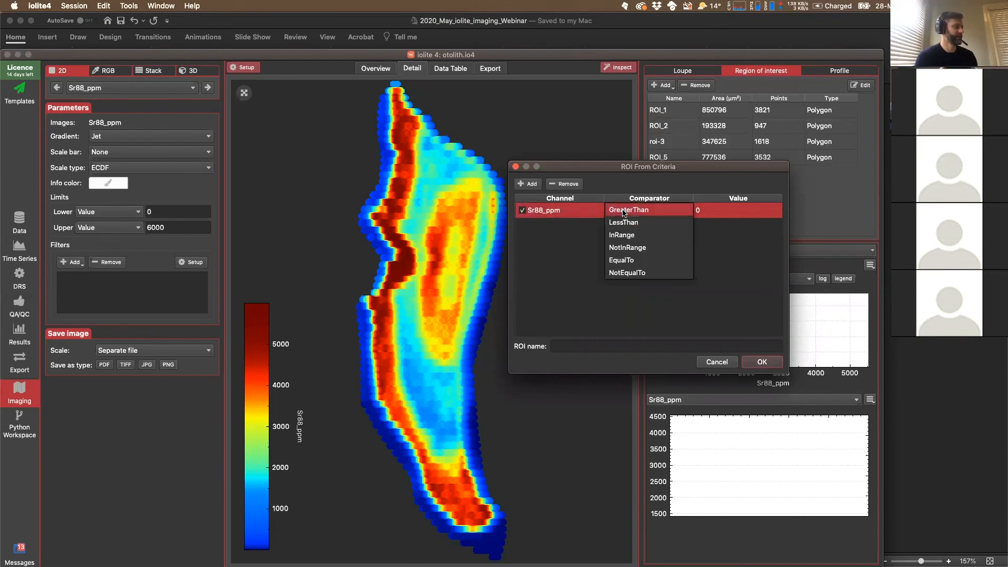
pyautogui.click(632, 236)
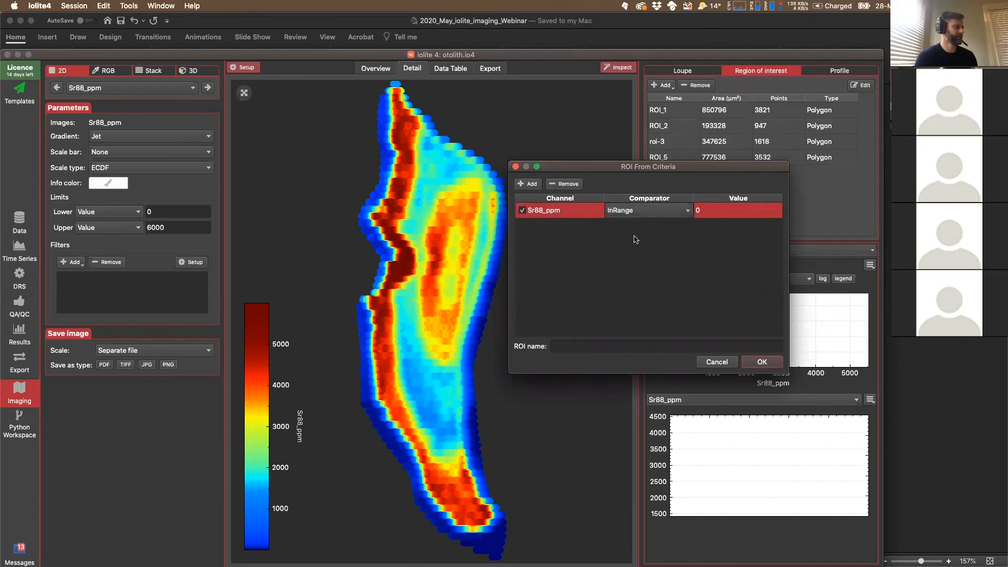
pyautogui.click(698, 212)
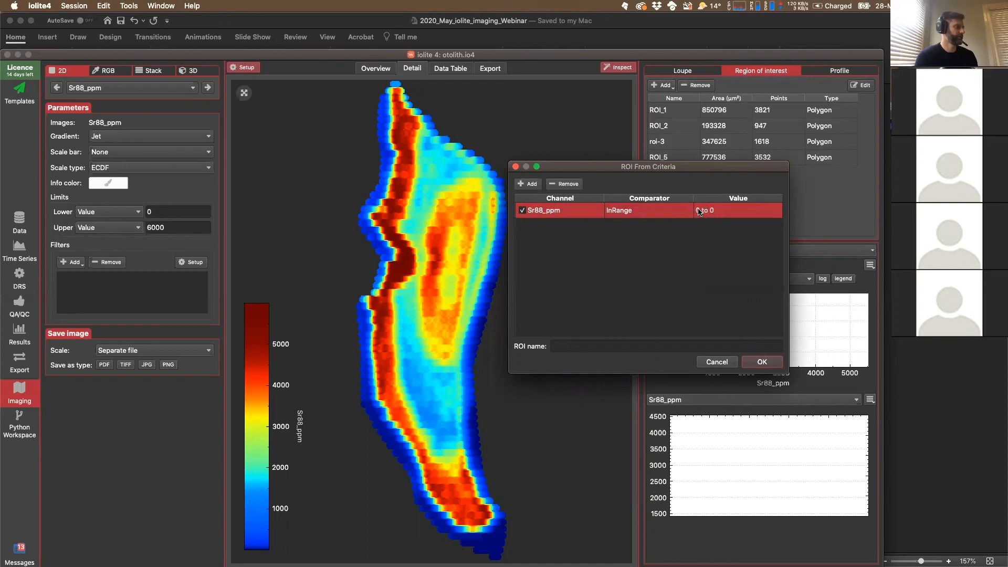
pyautogui.doubleClick(699, 212)
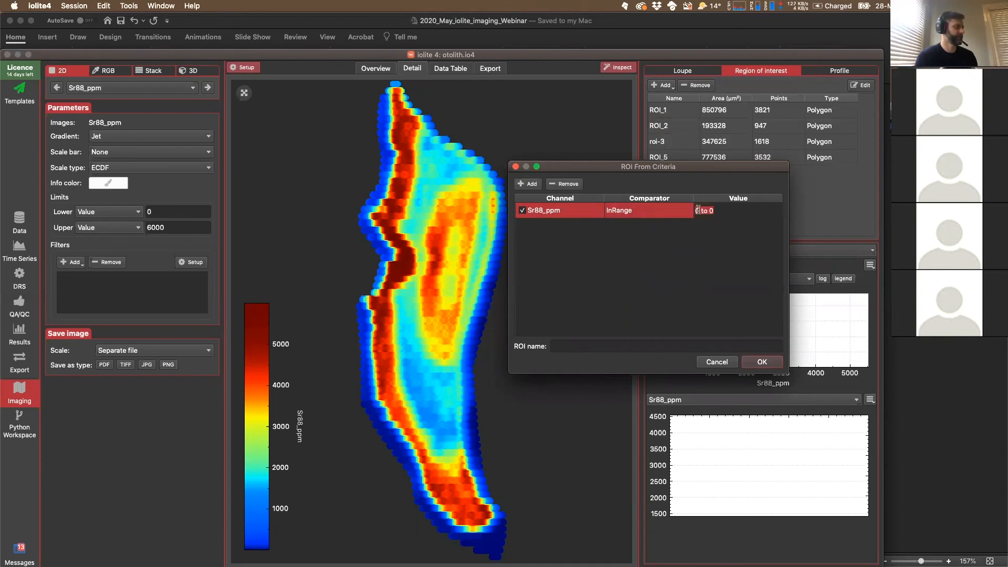
pyautogui.write('500 to ')
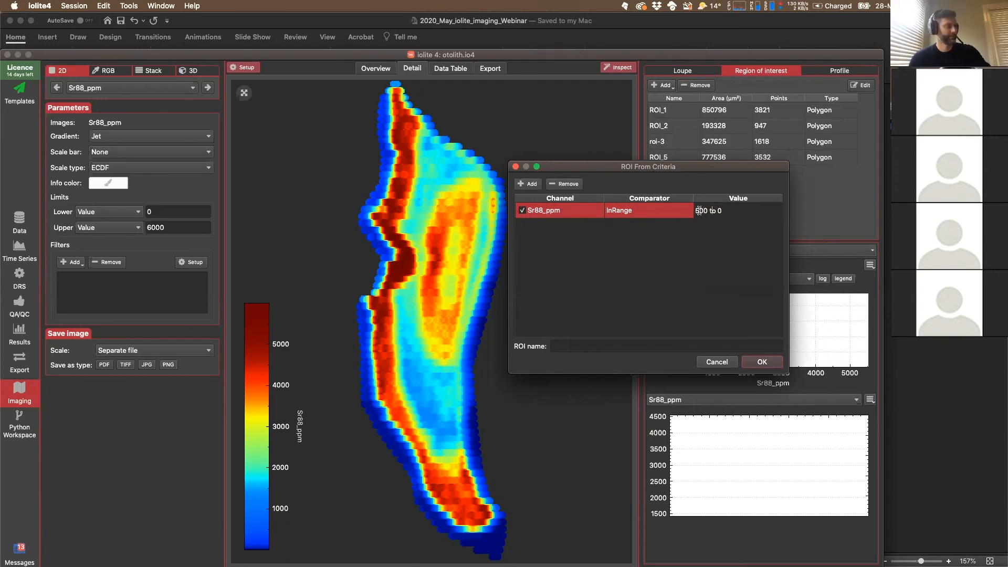
pyautogui.write('150')
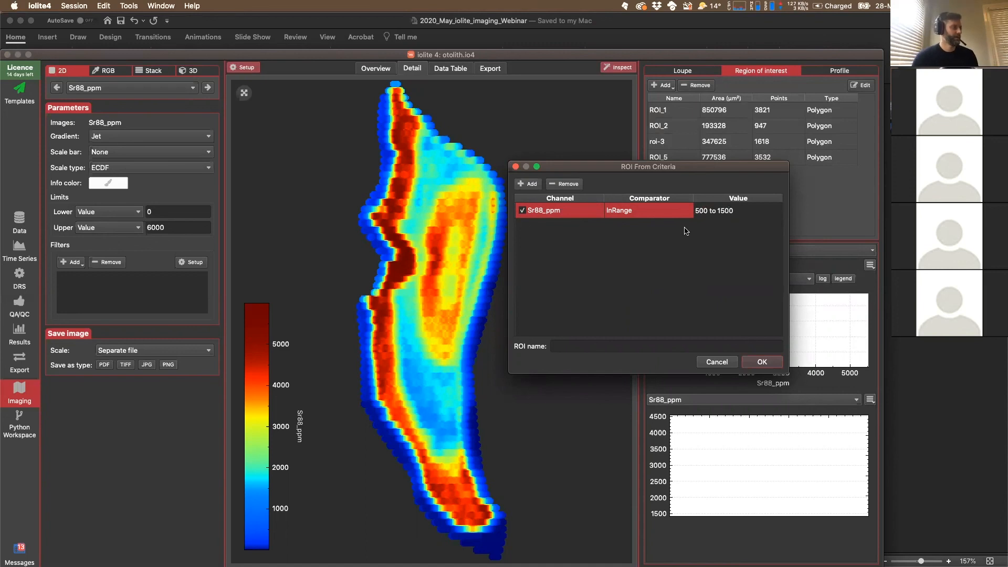
pyautogui.press('Return')
# Name the criteria-based region Mid_Sr and create it.
pyautogui.click(575, 345)
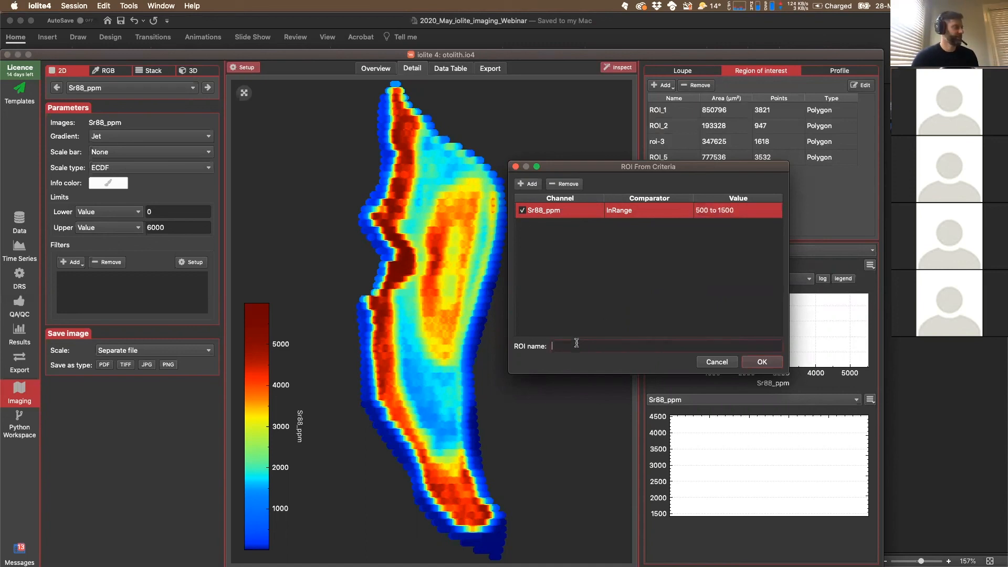
pyautogui.write('Mid')
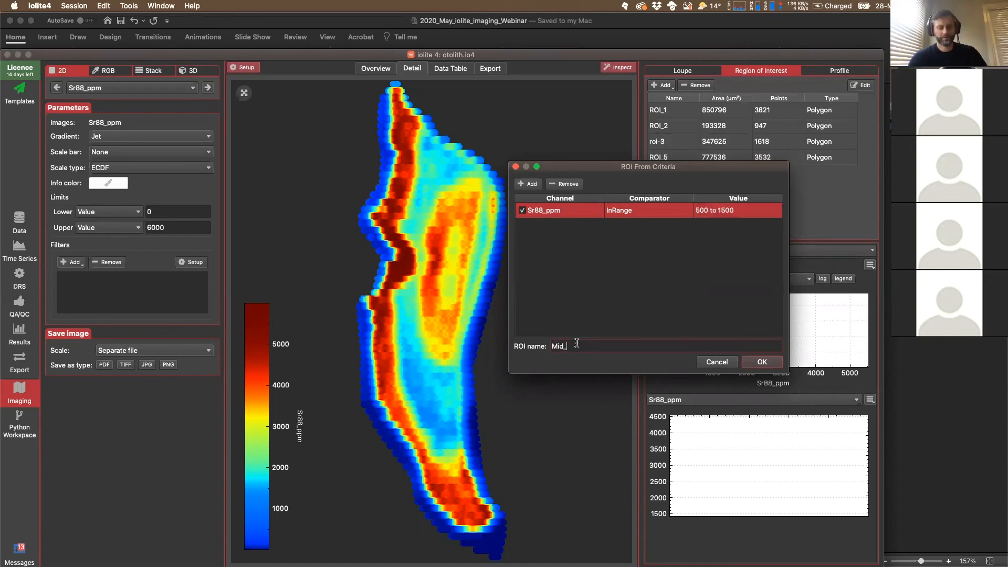
pyautogui.write('_Sr')
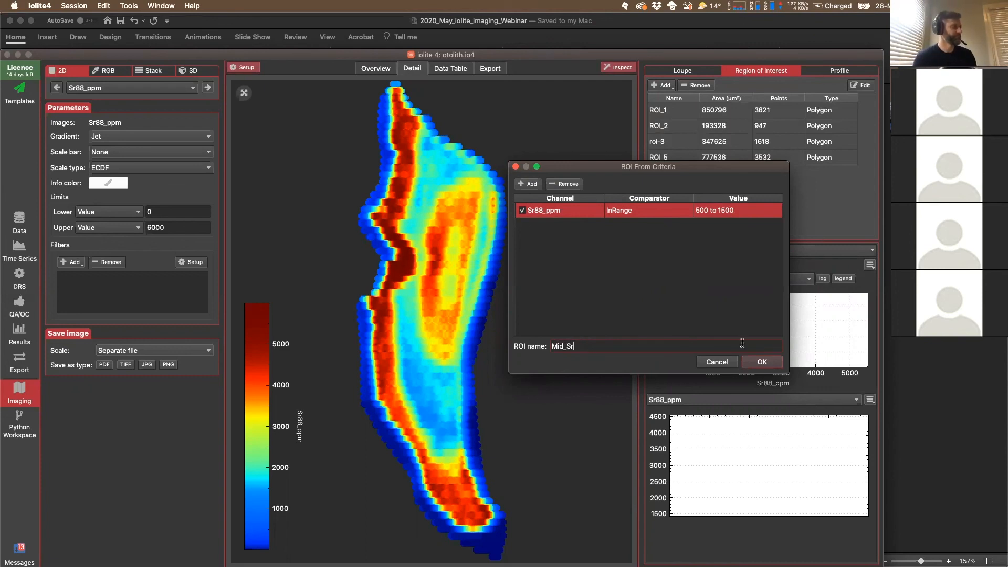
pyautogui.click(765, 362)
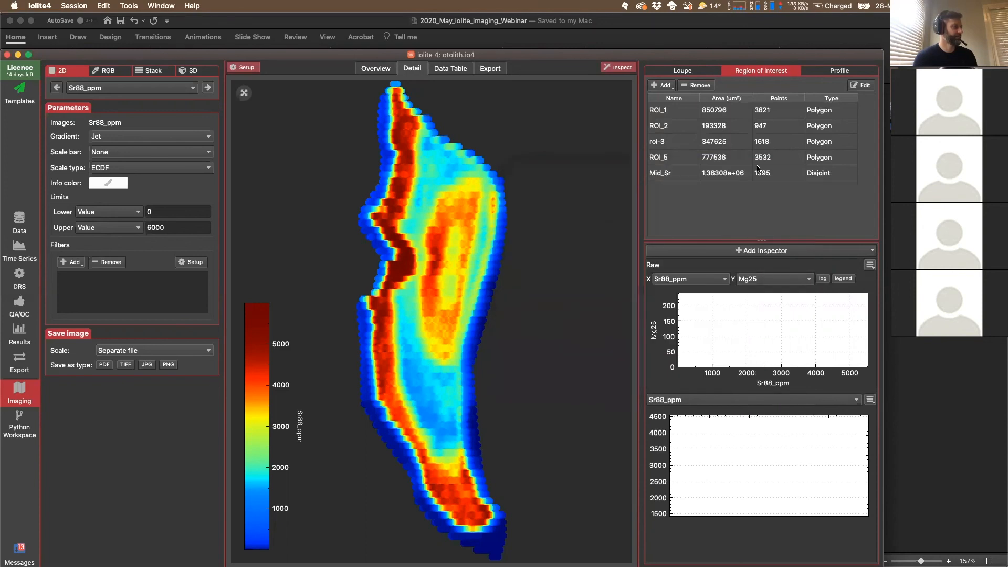
# Display the Mid_Sr region on the Sr88_ppm image and set the image's gradient to Grayscale.
pyautogui.click(686, 178)
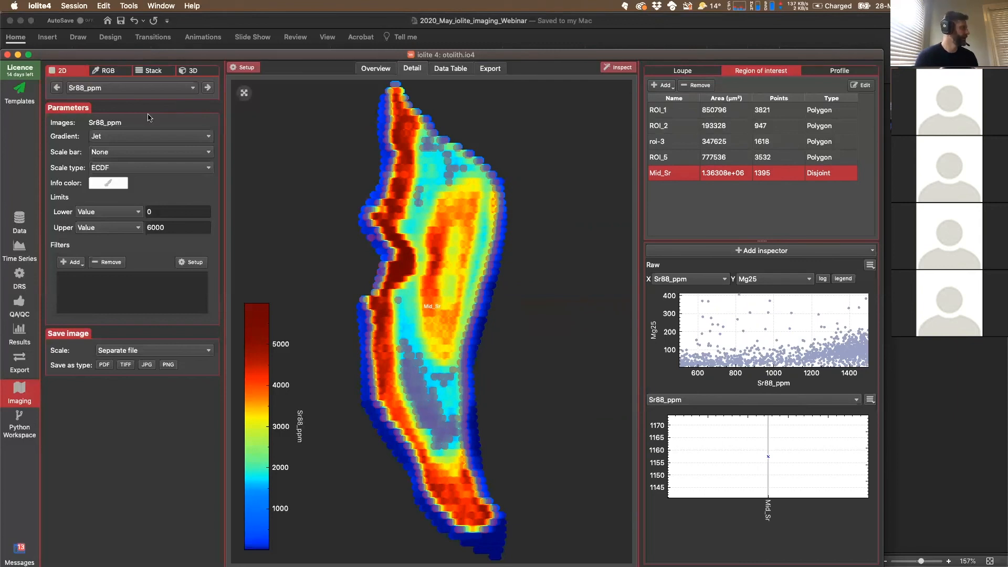
pyautogui.click(124, 136)
pyautogui.click(122, 50)
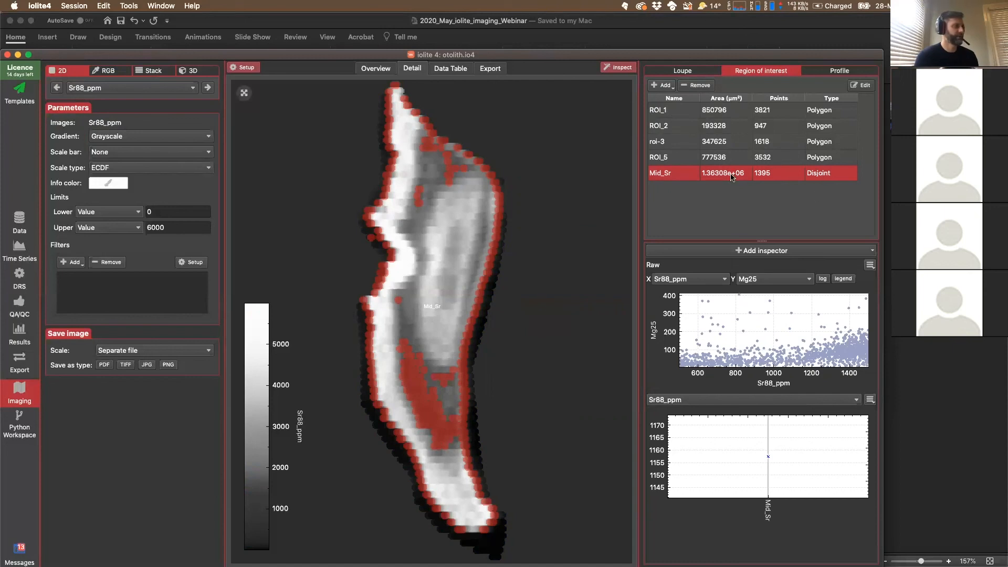
# Edit the Mid_Sr region's criterion to the range 500 to 2500 and display the updated region on the image.
pyautogui.click(862, 87)
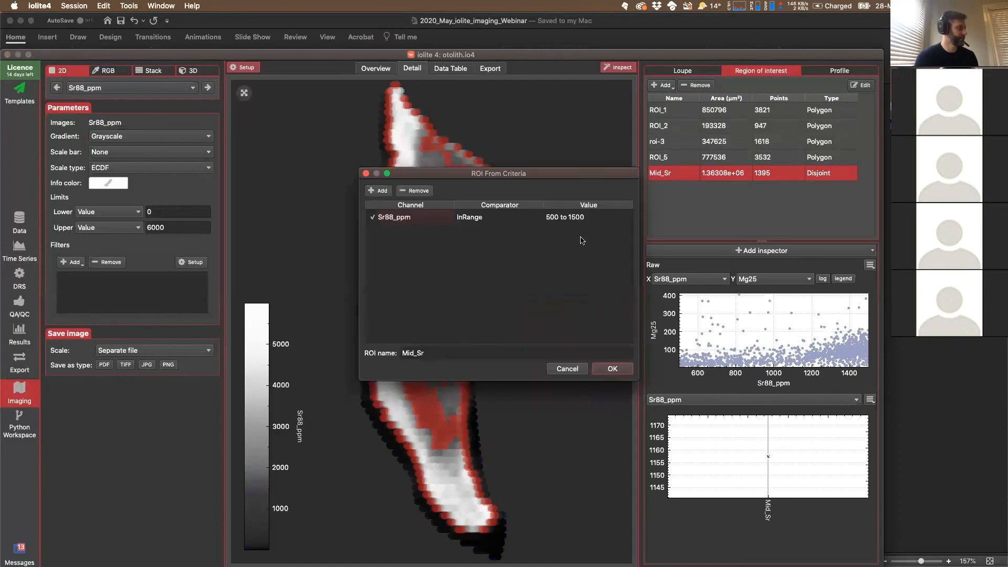
pyautogui.doubleClick(576, 219)
pyautogui.click(570, 217)
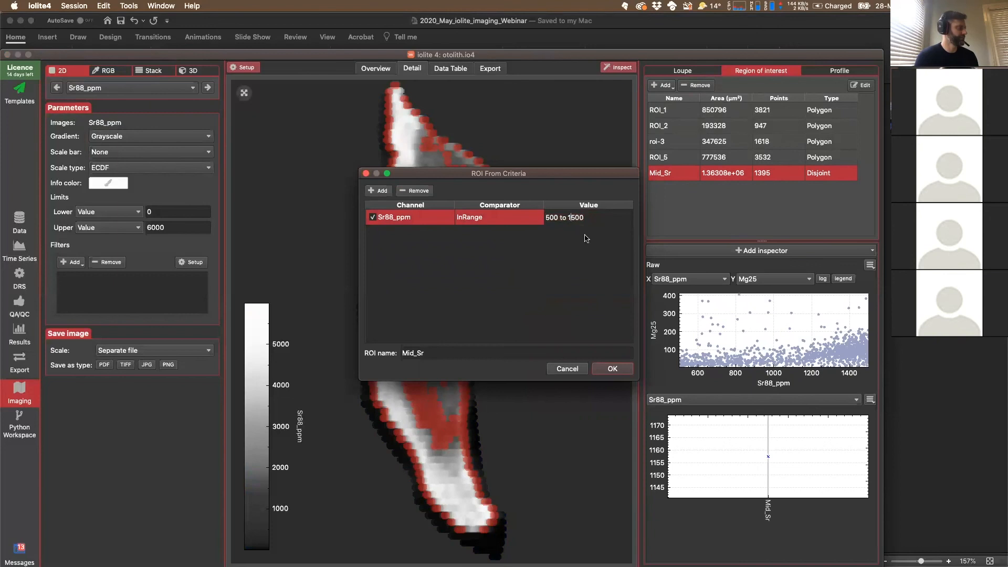
pyautogui.write('2')
pyautogui.press('Return')
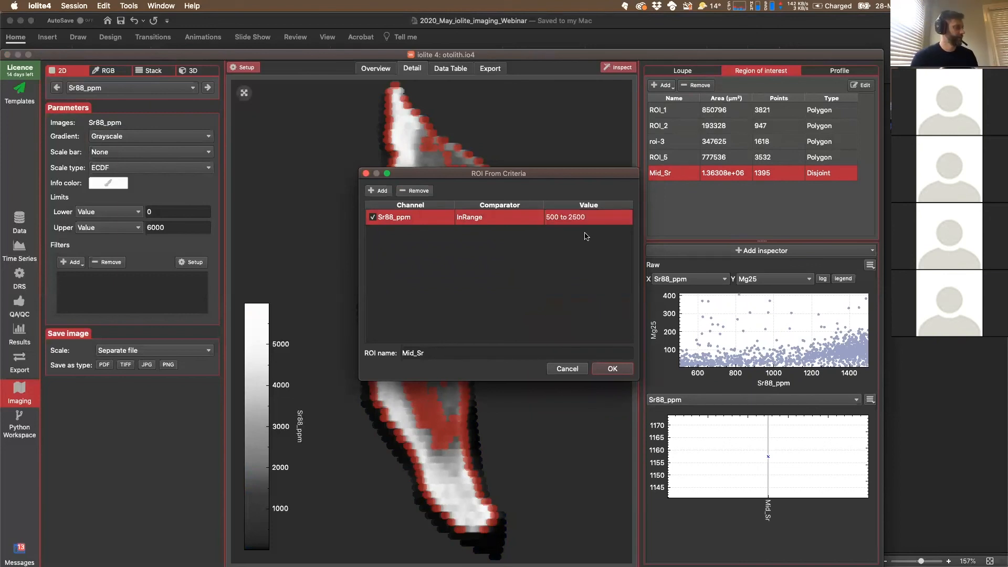
pyautogui.click(612, 369)
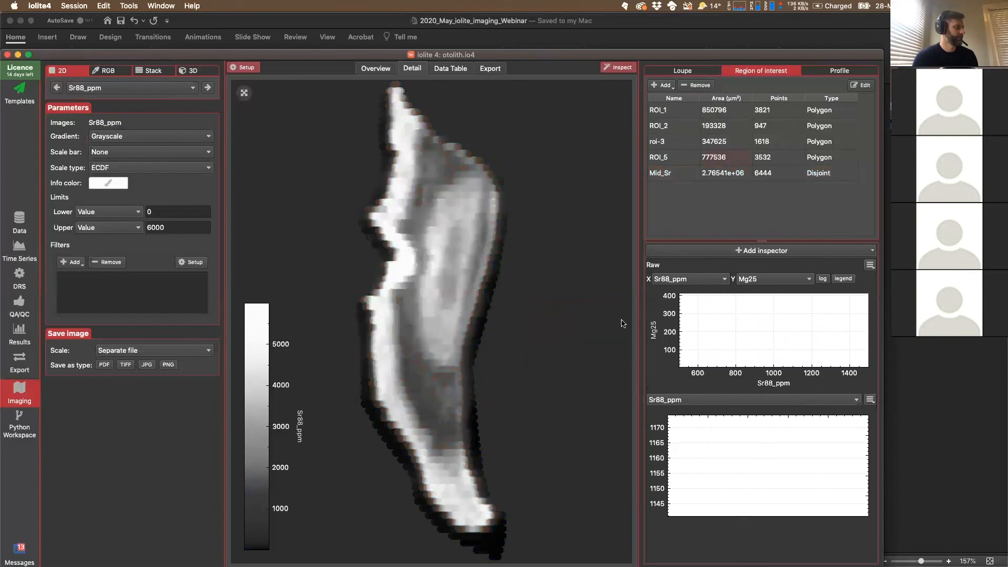
pyautogui.click(676, 177)
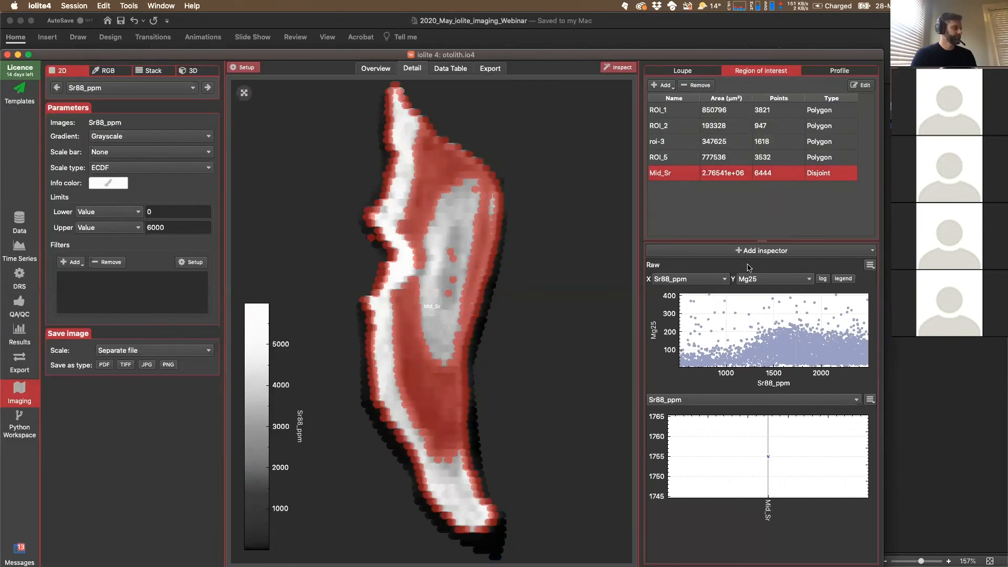
# Plot Ba138_ppm on the Y axis against Sr88_ppm in the raw scatter plot for Mid_Sr.
pyautogui.click(779, 284)
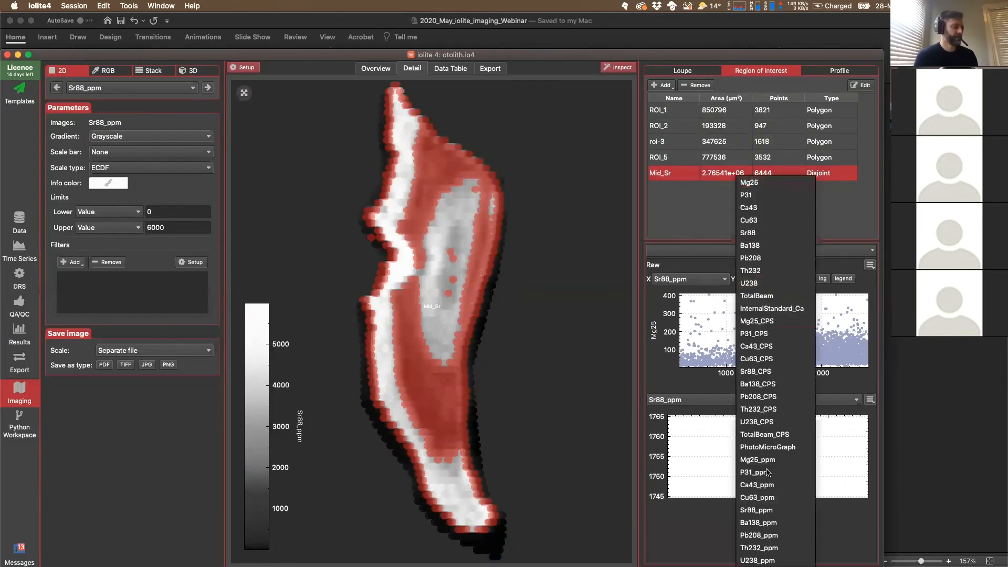
pyautogui.click(763, 509)
pyautogui.click(794, 279)
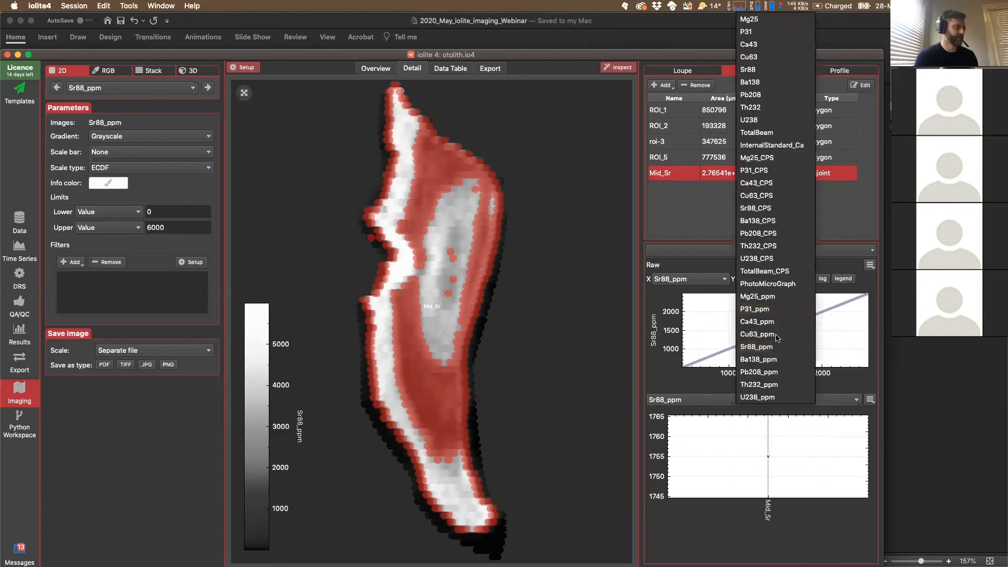
pyautogui.click(770, 360)
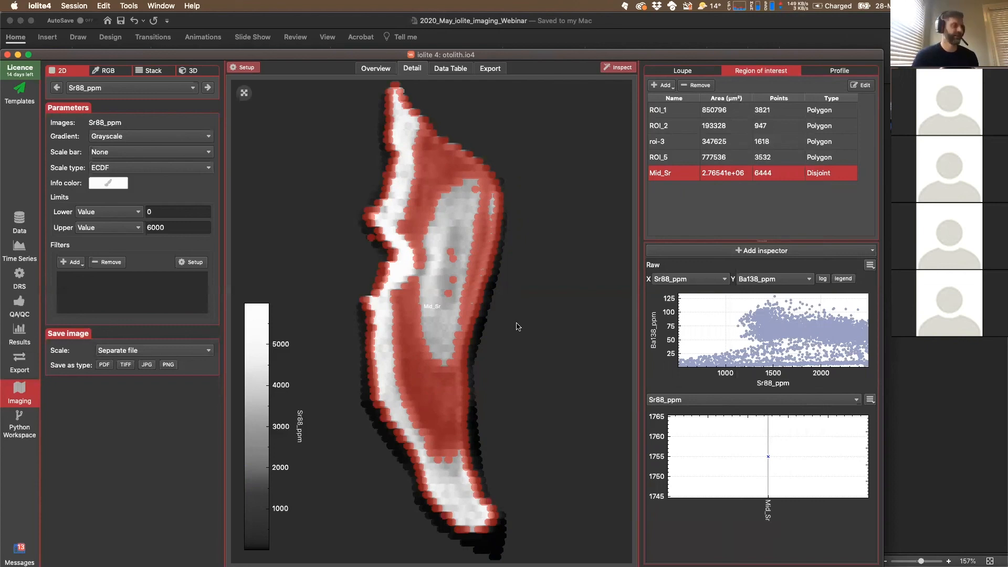
# Try adding a second criterion on Ba138_ppm to the Mid_Sr region, and remove it again.
pyautogui.click(861, 85)
pyautogui.click(383, 191)
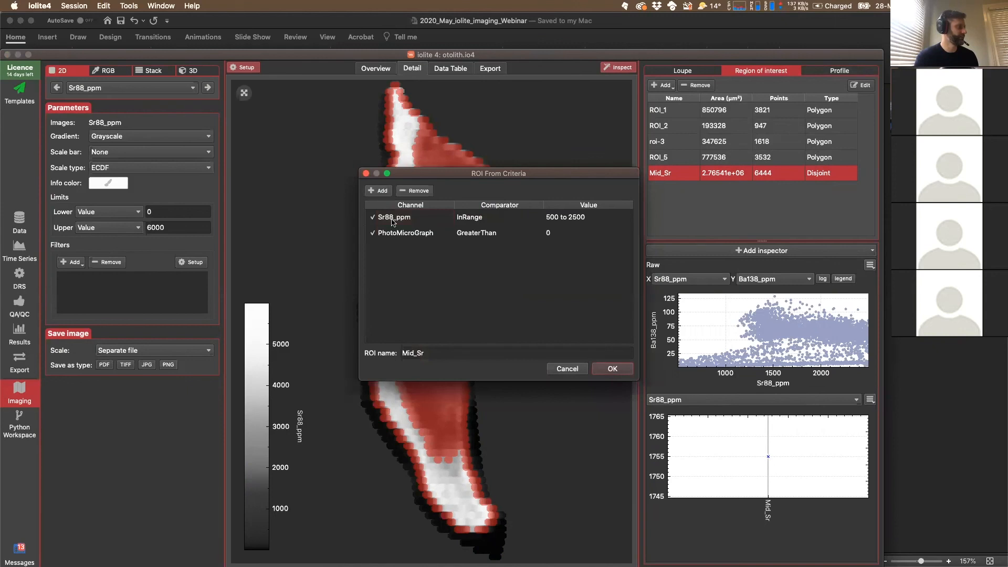
pyautogui.click(394, 233)
pyautogui.click(395, 234)
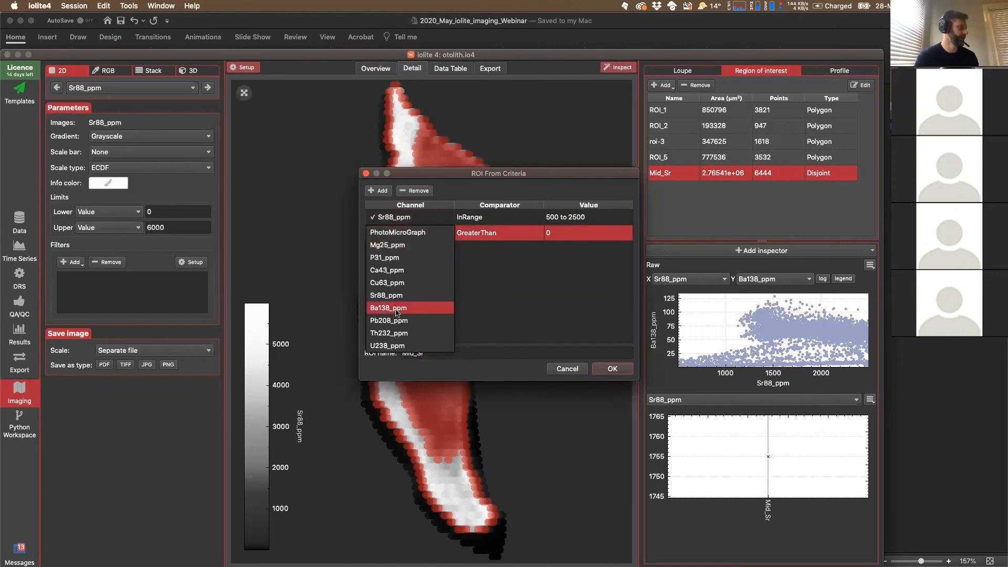
pyautogui.click(397, 308)
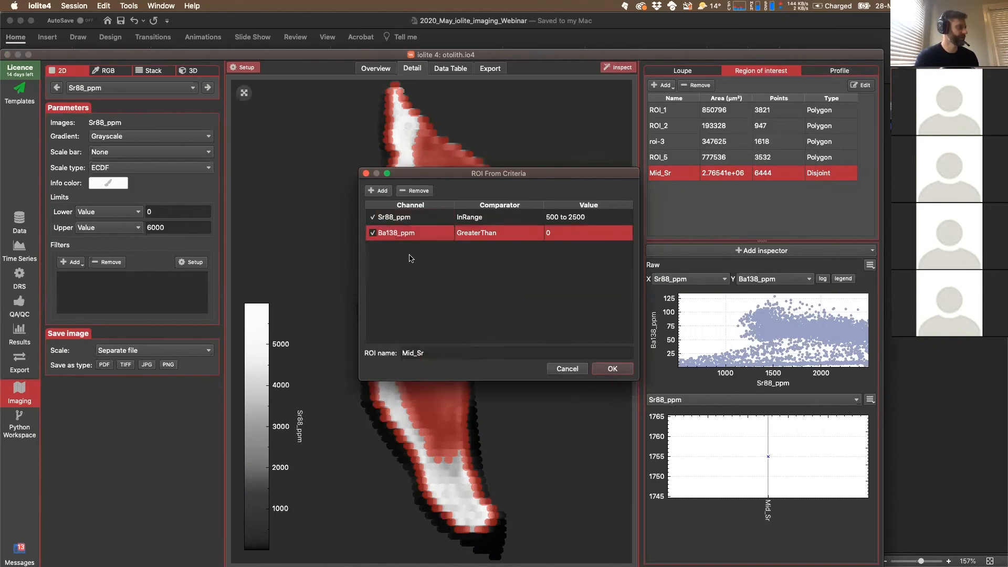
pyautogui.click(413, 192)
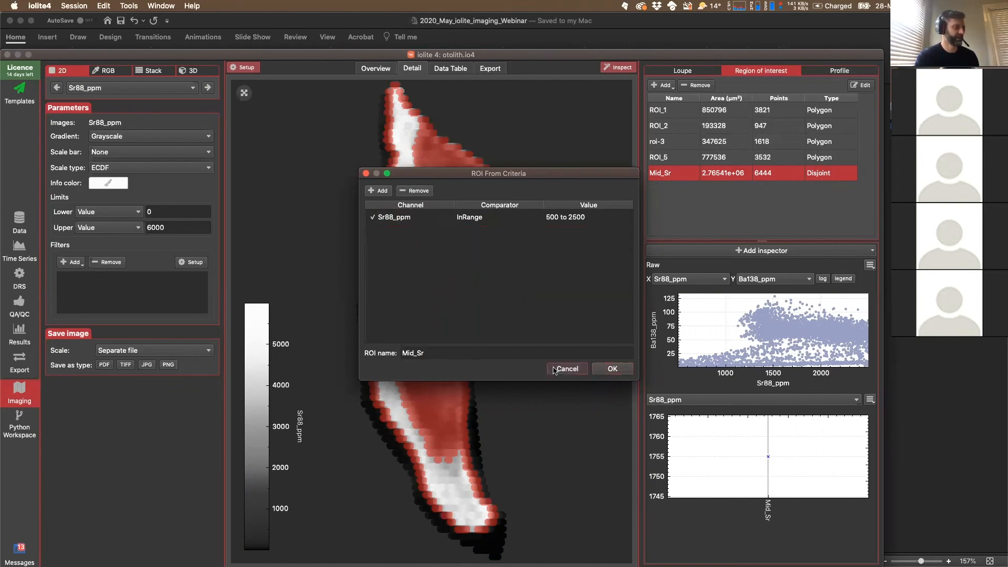
pyautogui.click(609, 368)
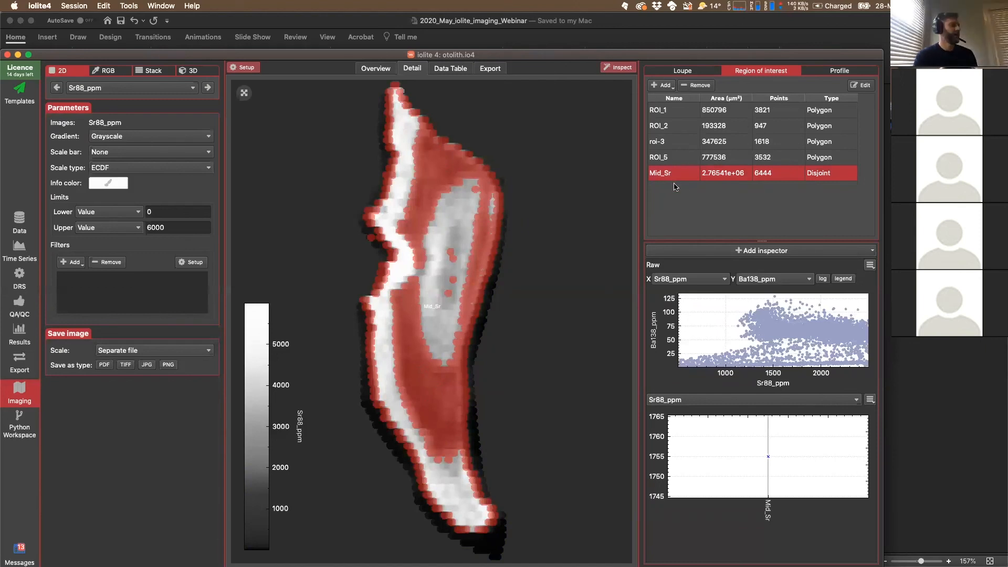
# Save the otolith session and open the recent session Ttn.io4, declining another save and ignoring the error.
pyautogui.click(63, 6)
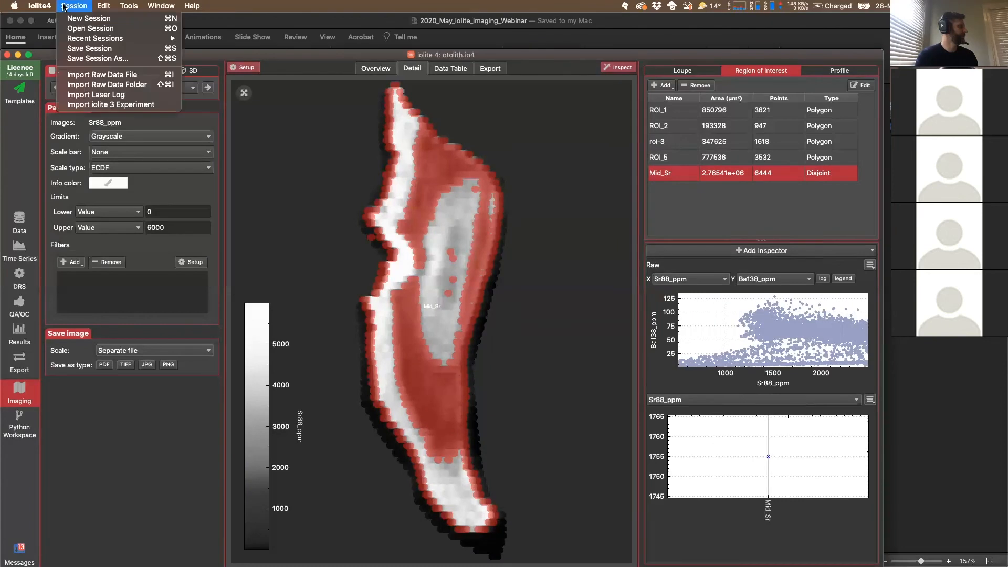
pyautogui.click(72, 48)
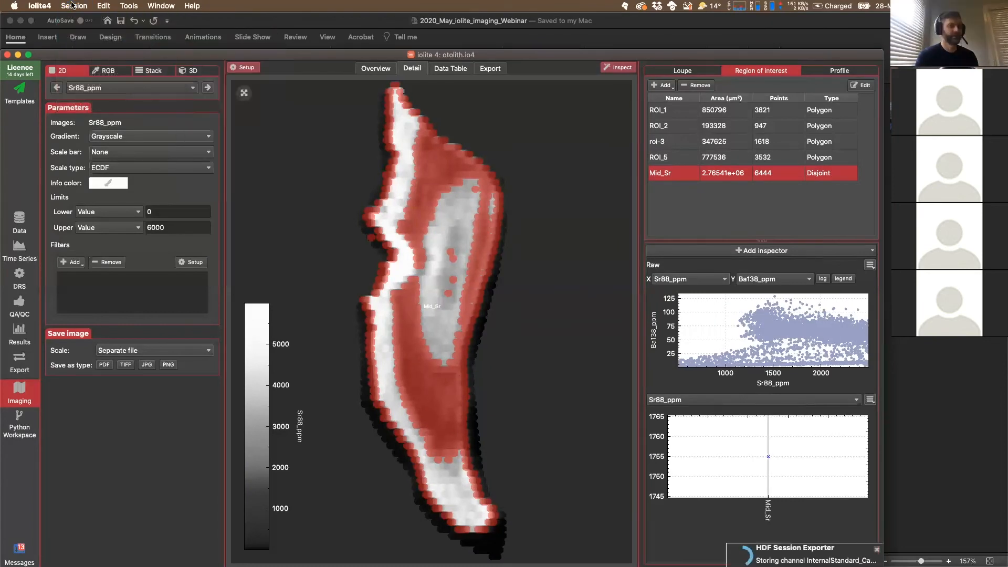
pyautogui.click(74, 6)
pyautogui.moveTo(115, 39)
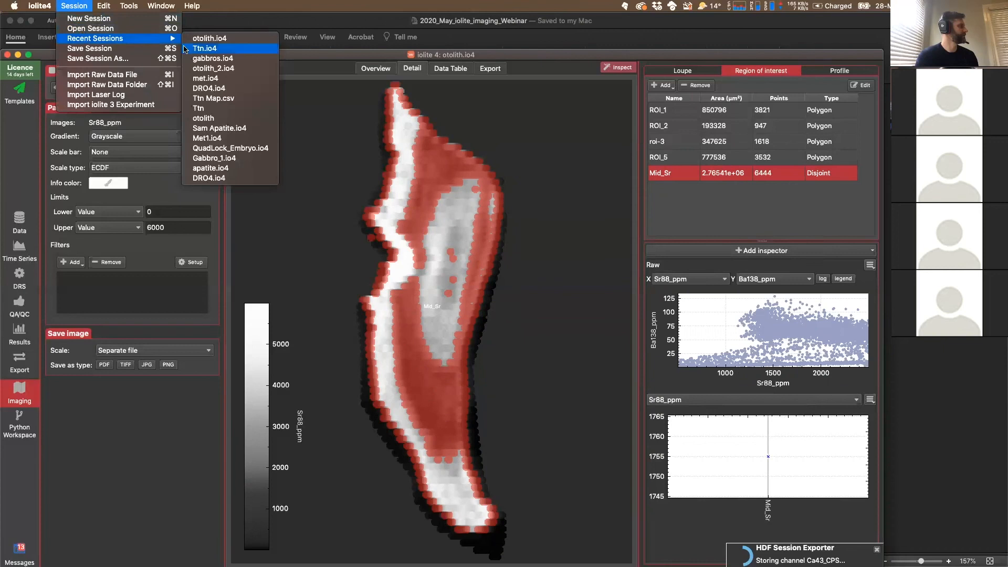
pyautogui.click(199, 62)
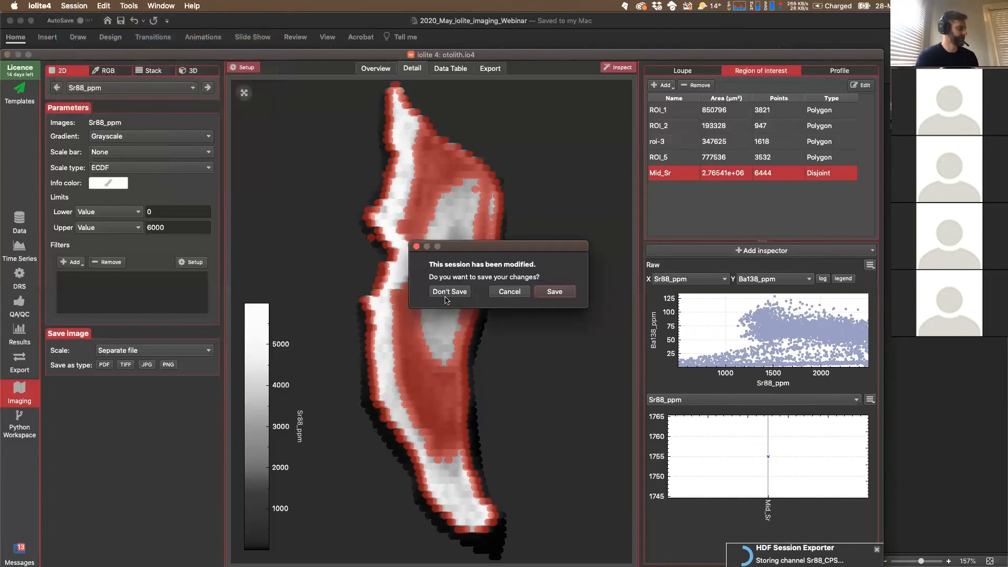
pyautogui.click(449, 298)
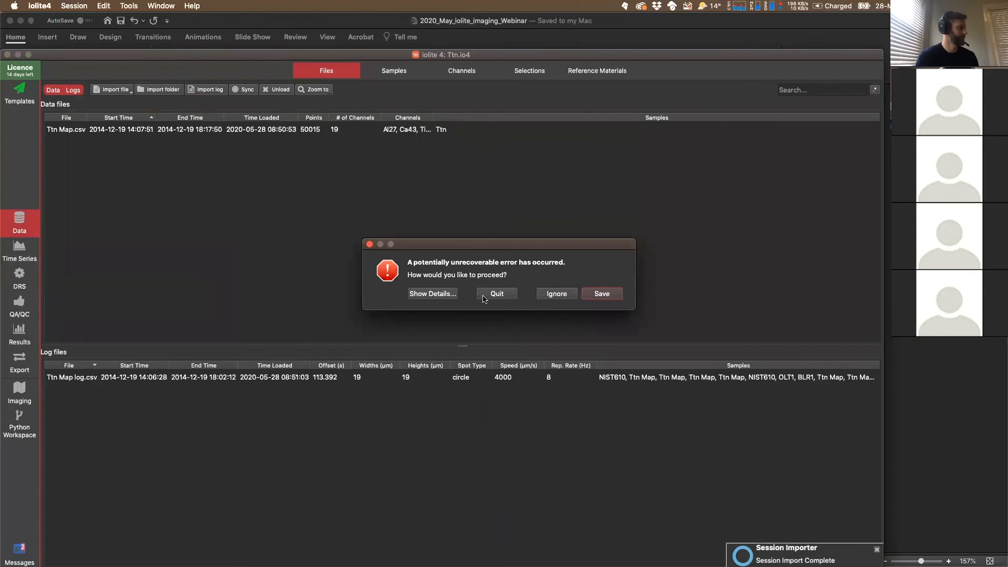
pyautogui.click(559, 295)
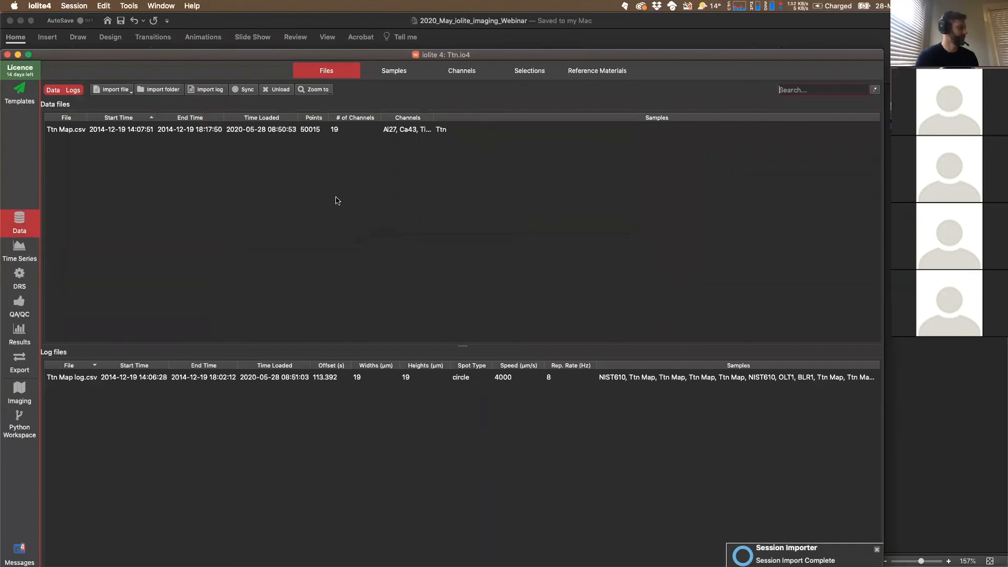
# Create images from selections using the Ttn Map group and all output ppm channels.
pyautogui.click(15, 383)
pyautogui.click(127, 86)
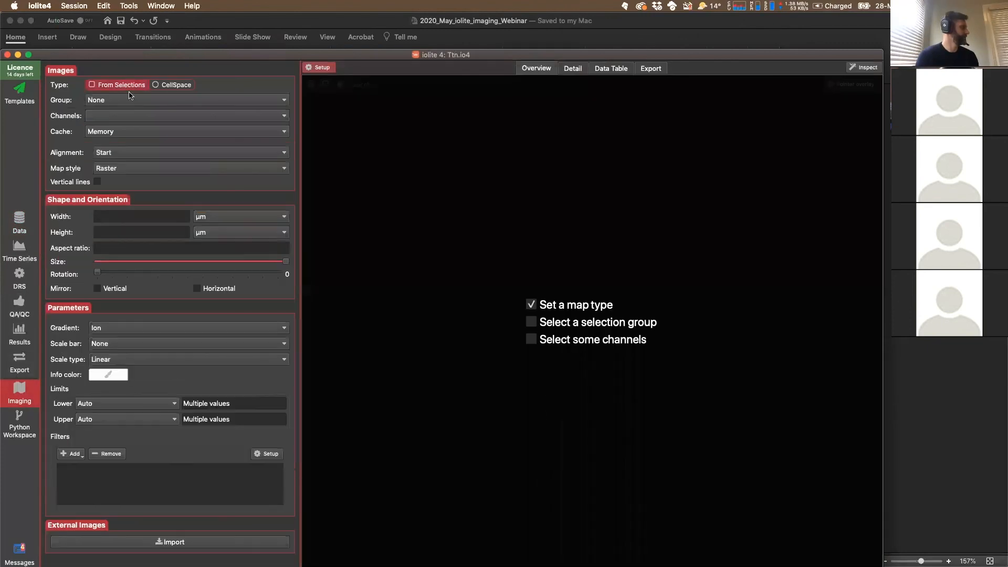
pyautogui.click(131, 99)
pyautogui.click(128, 143)
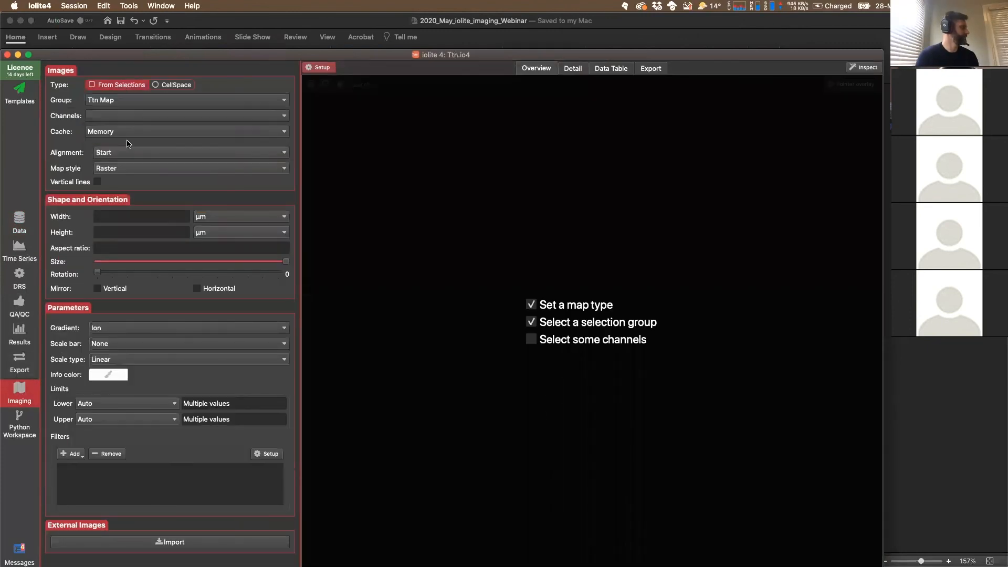
pyautogui.click(139, 116)
pyautogui.moveTo(246, 167)
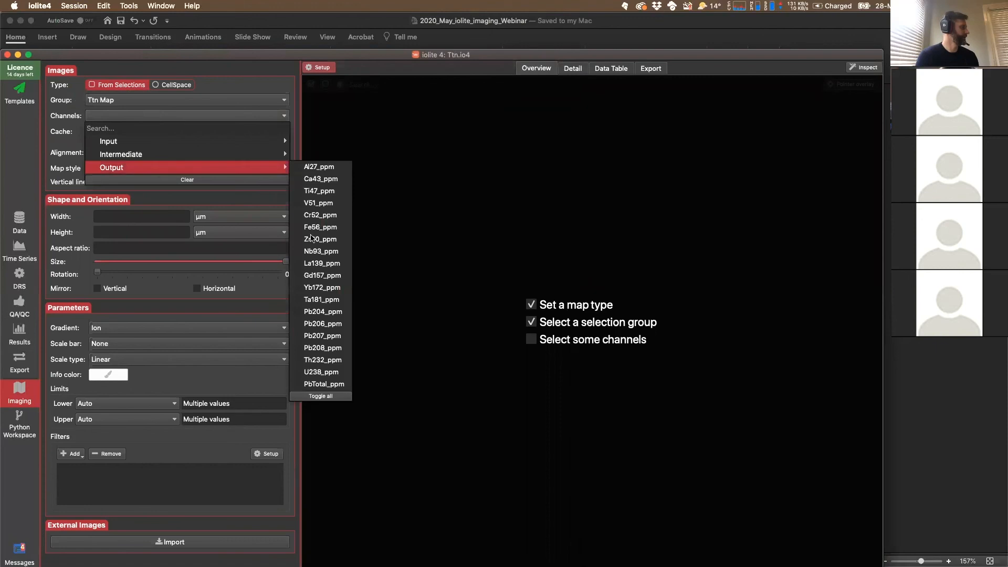
pyautogui.click(320, 395)
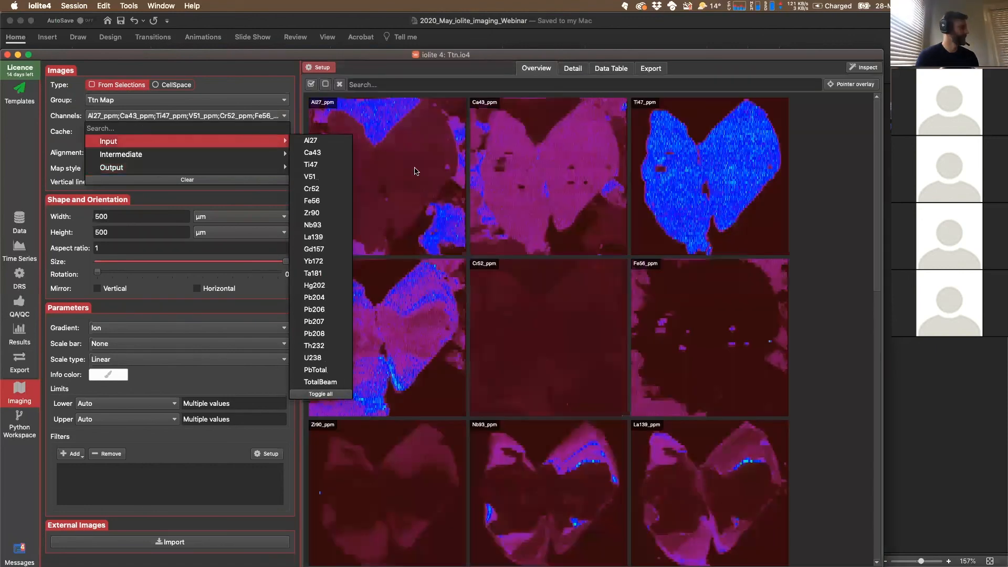
pyautogui.moveTo(158, 154)
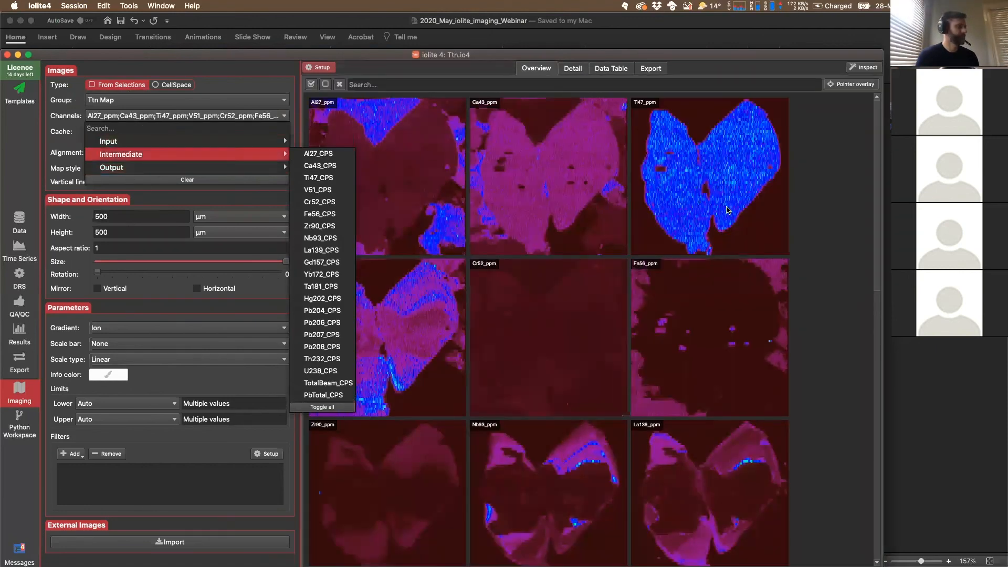
pyautogui.click(451, 193)
# Look over the channel images in the overview and display Yb172_ppm in the detail view.
pyautogui.scroll(-5, 466, 308)
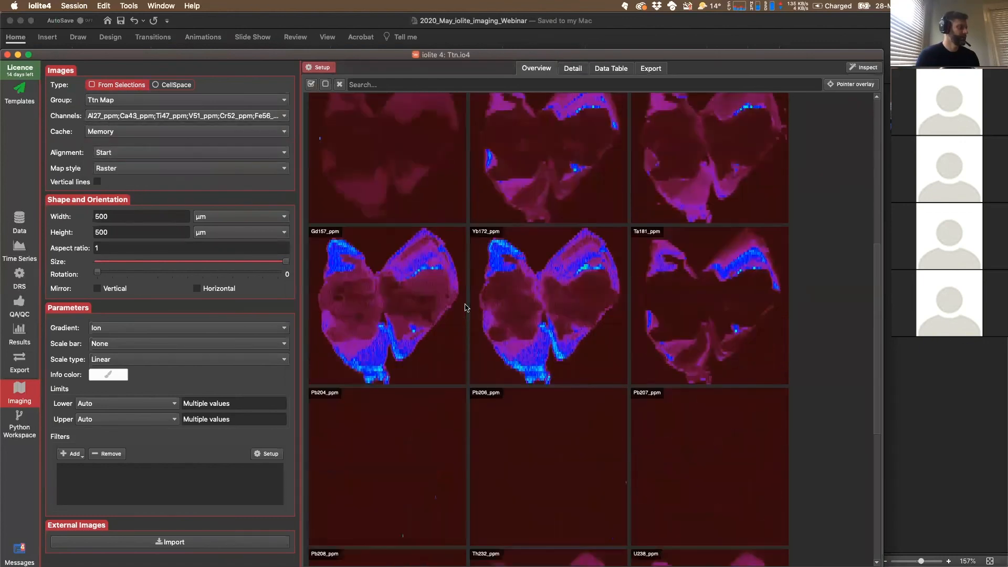
pyautogui.scroll(3, 467, 307)
pyautogui.scroll(-3, 466, 307)
pyautogui.click(543, 330)
pyautogui.scroll(2, 524, 293)
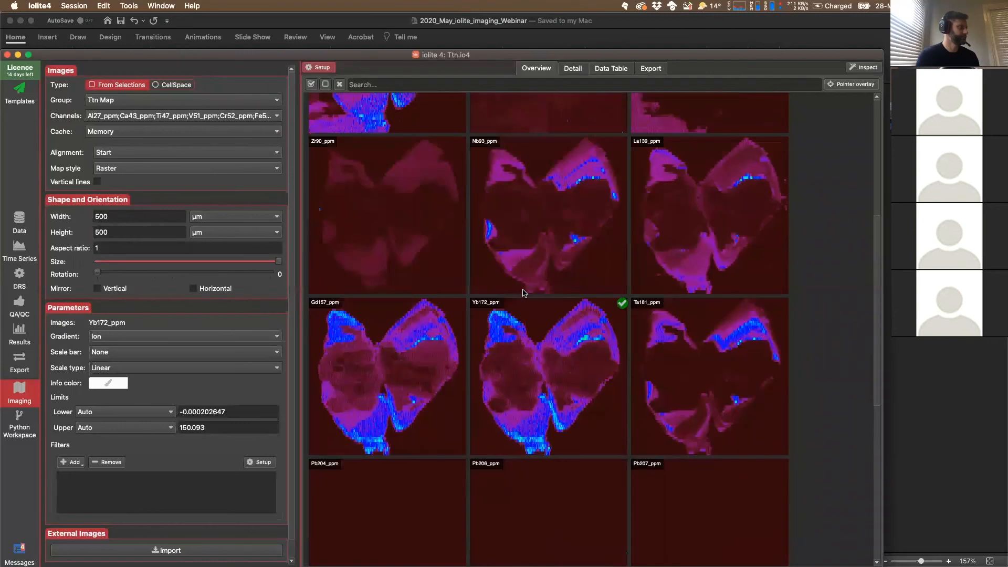
pyautogui.click(578, 67)
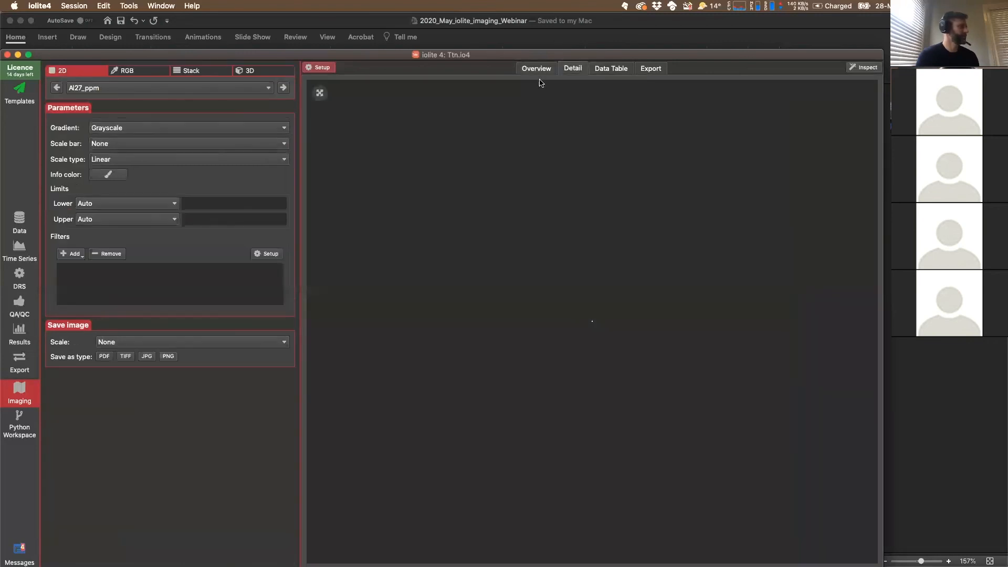
pyautogui.click(210, 89)
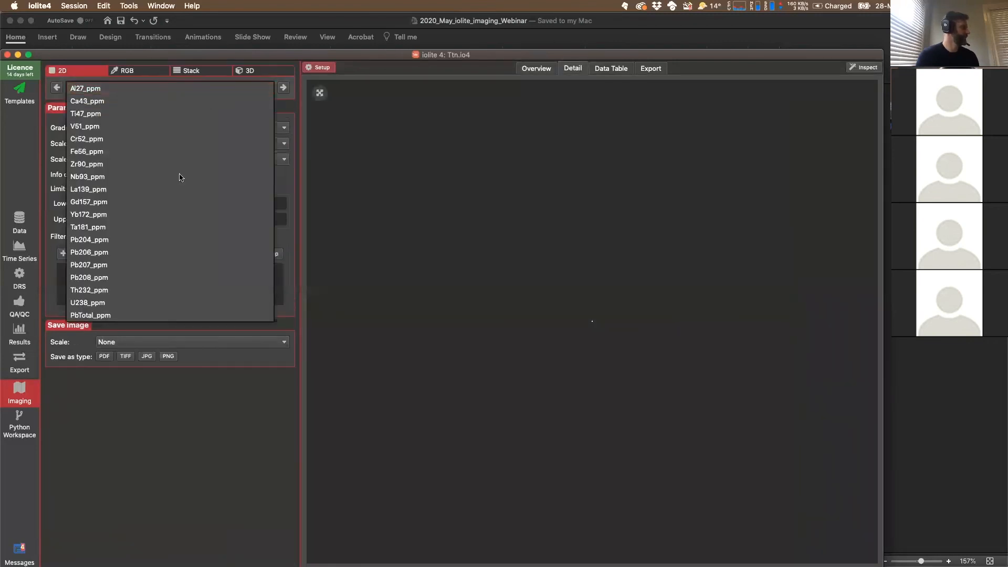
pyautogui.click(134, 216)
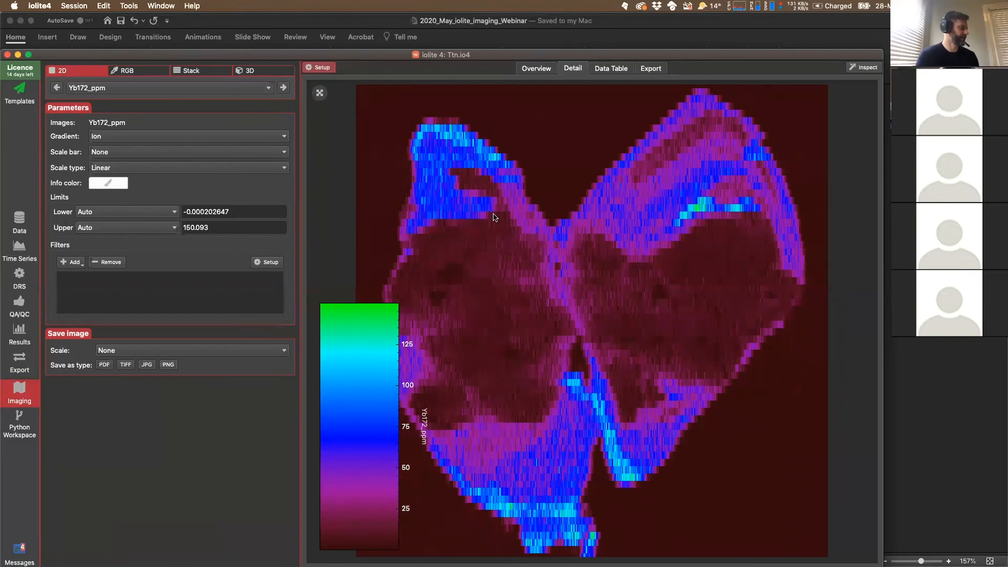
# Start a new region of interest from a seed placed in the dark low-Yb core of the image's left half.
pyautogui.click(867, 71)
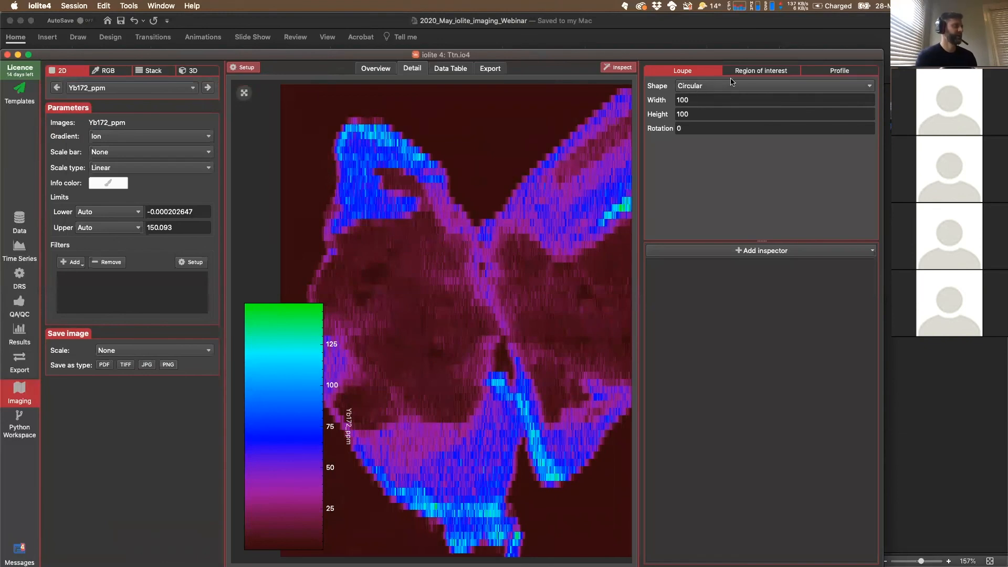
pyautogui.click(745, 71)
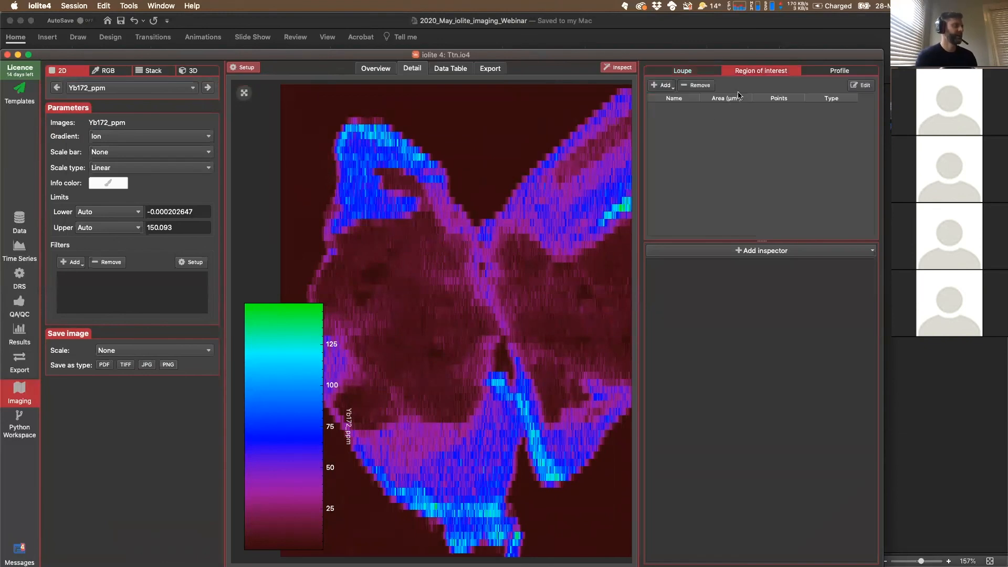
pyautogui.click(662, 86)
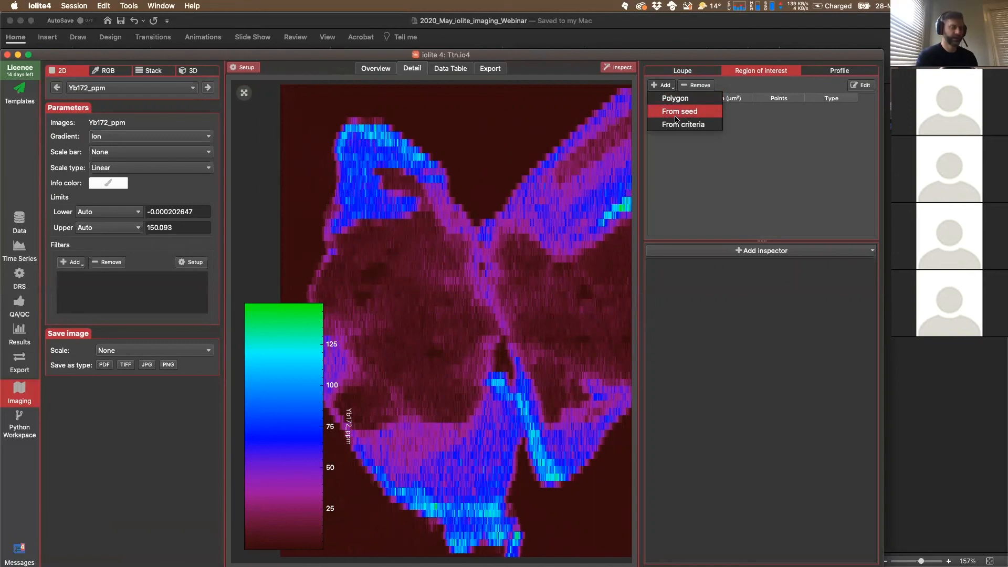
pyautogui.click(787, 84)
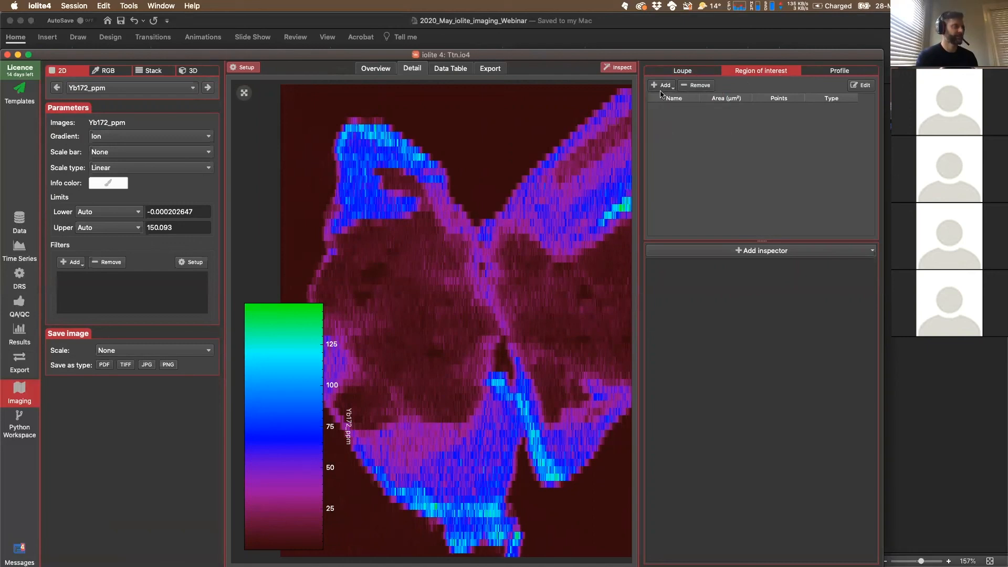
pyautogui.click(670, 87)
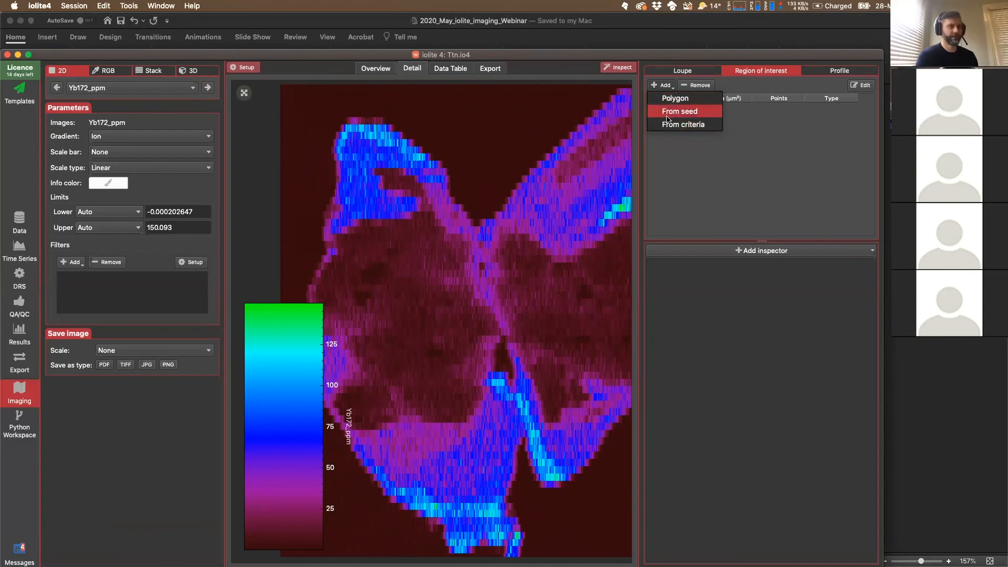
pyautogui.click(667, 111)
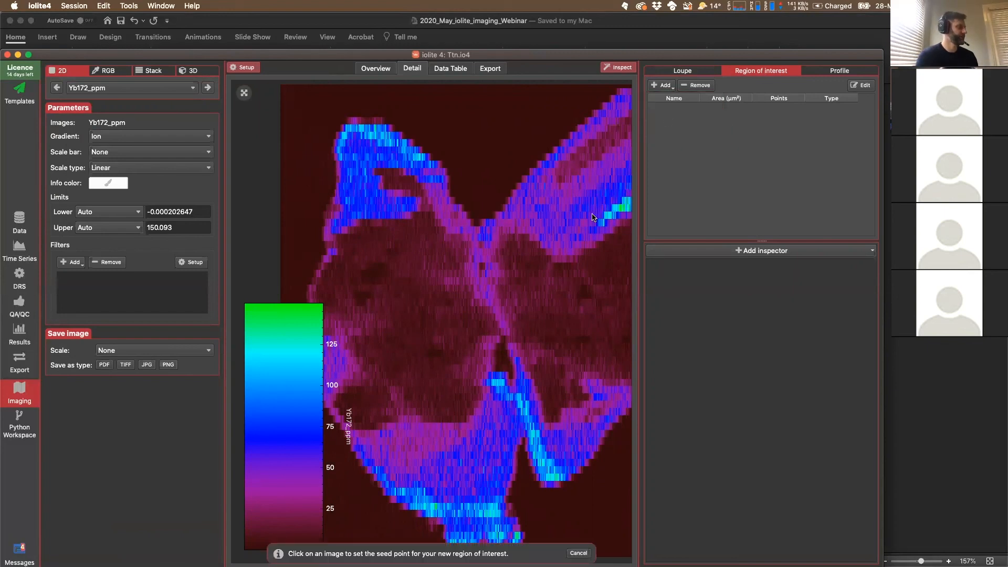
pyautogui.click(407, 321)
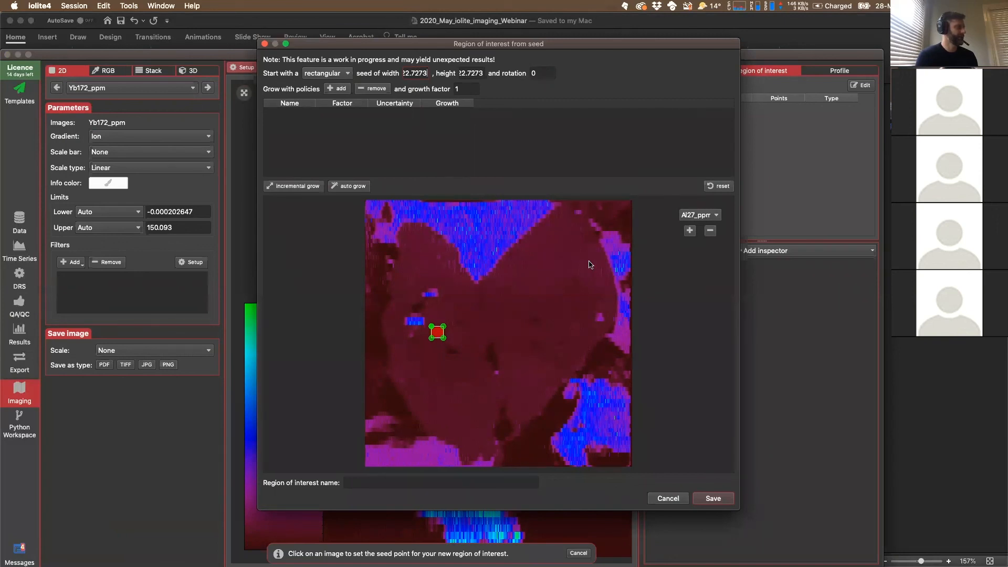
# Show Yb172_ppm in the seed preview, add a Yb172_ppm growth policy and grow the region automatically.
pyautogui.click(700, 215)
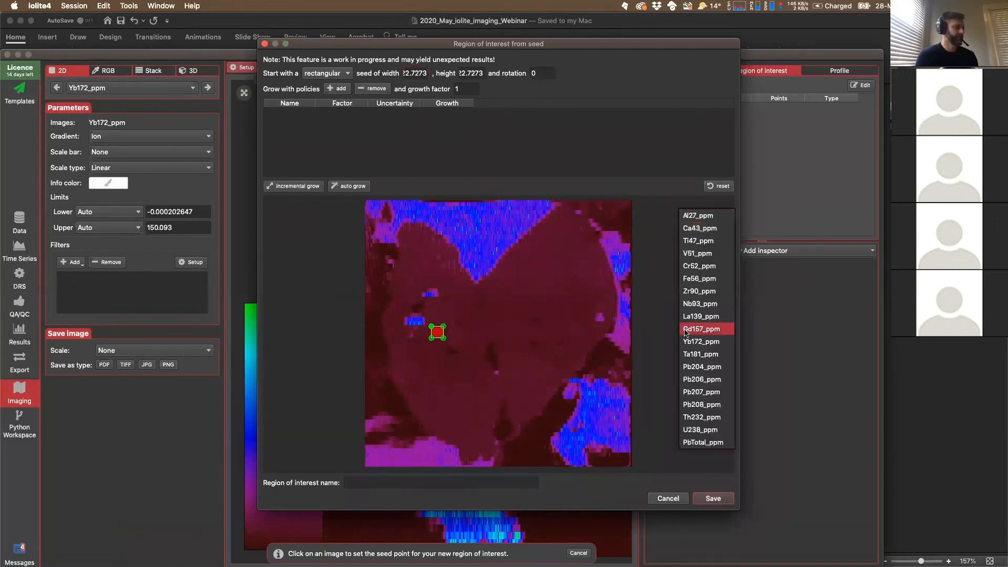
pyautogui.click(703, 343)
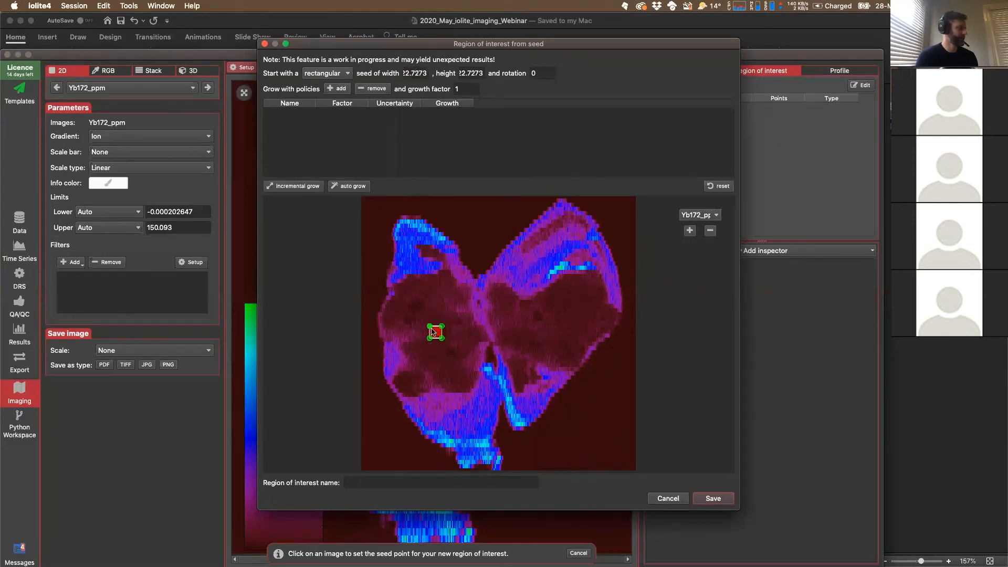
pyautogui.click(337, 89)
pyautogui.click(309, 116)
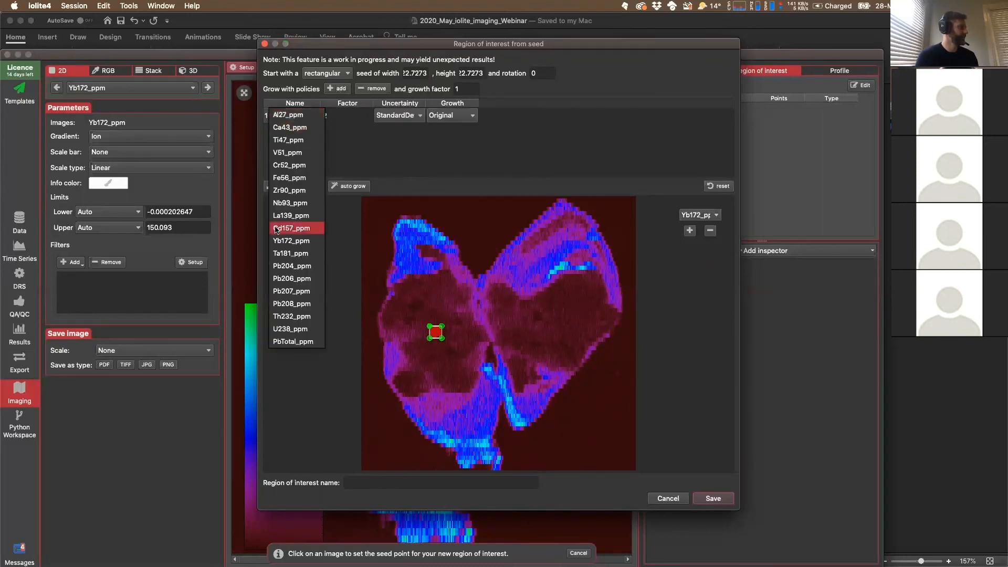
pyautogui.click(296, 237)
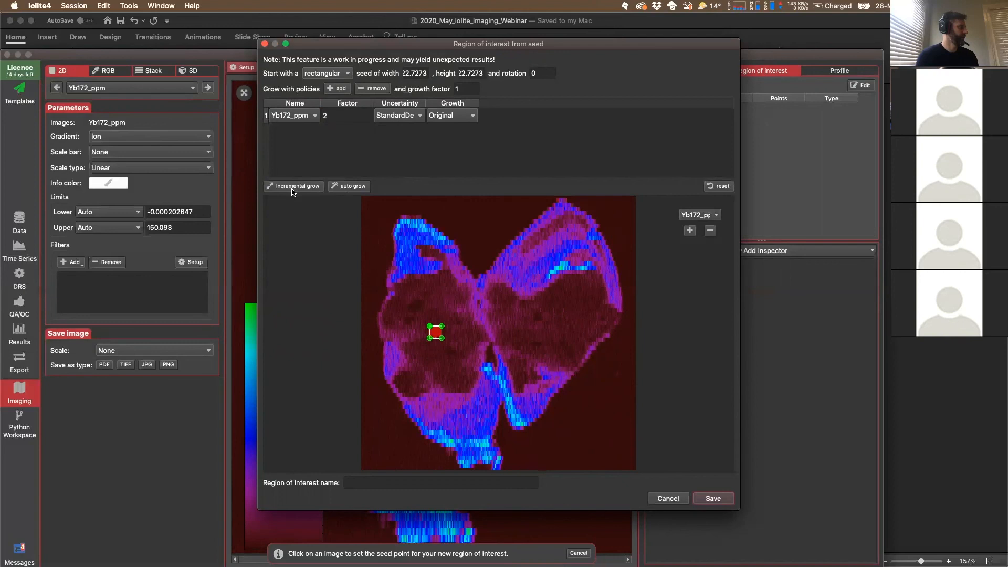
pyautogui.click(350, 186)
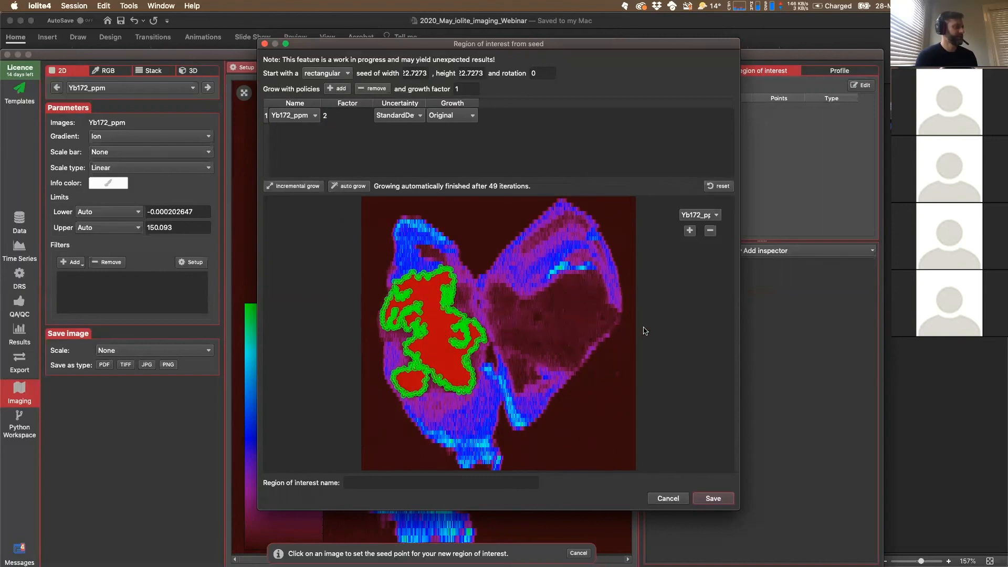
# Name the grown region of interest Low_Yb and save it.
pyautogui.click(398, 480)
pyautogui.write('Low_')
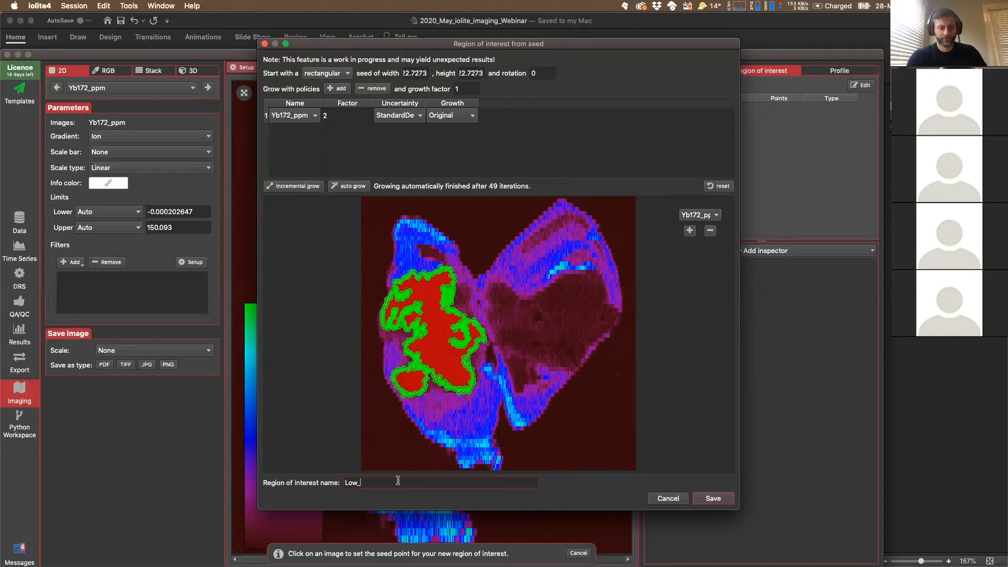
pyautogui.write('b')
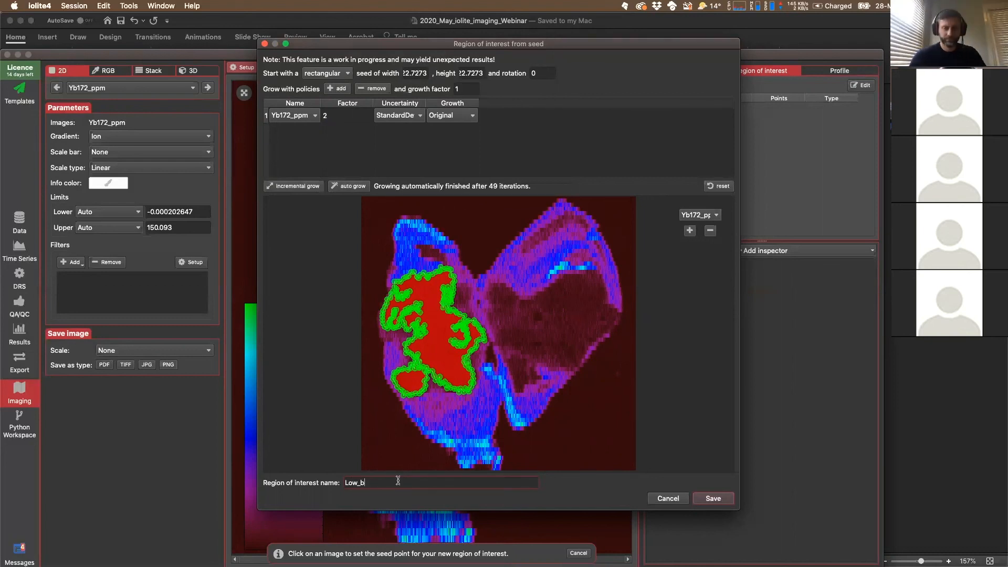
pyautogui.press('BackSpace')
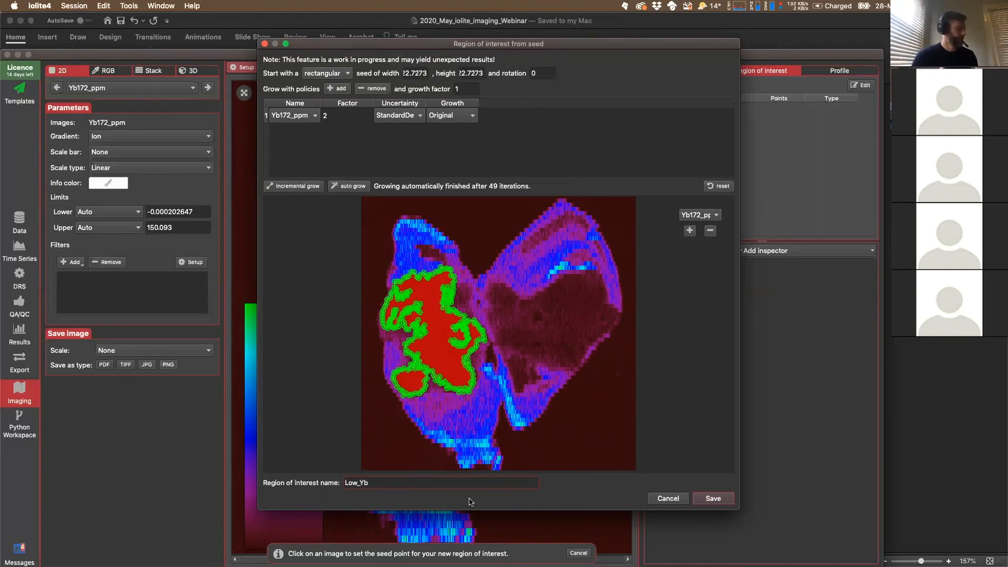
pyautogui.click(715, 499)
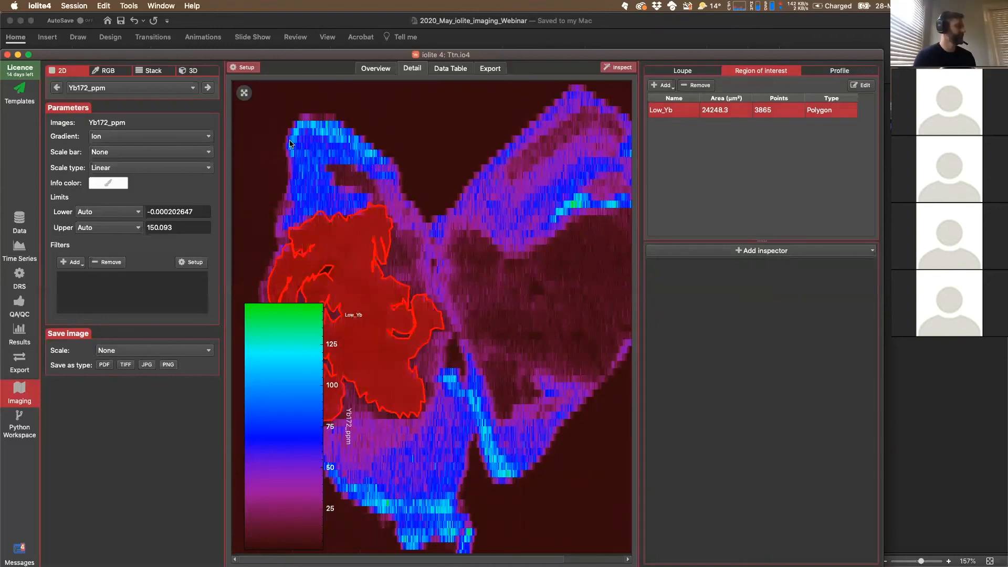
# Hide the inspection pane and view the whole Yb172_ppm map with the Low_Yb region.
pyautogui.click(619, 67)
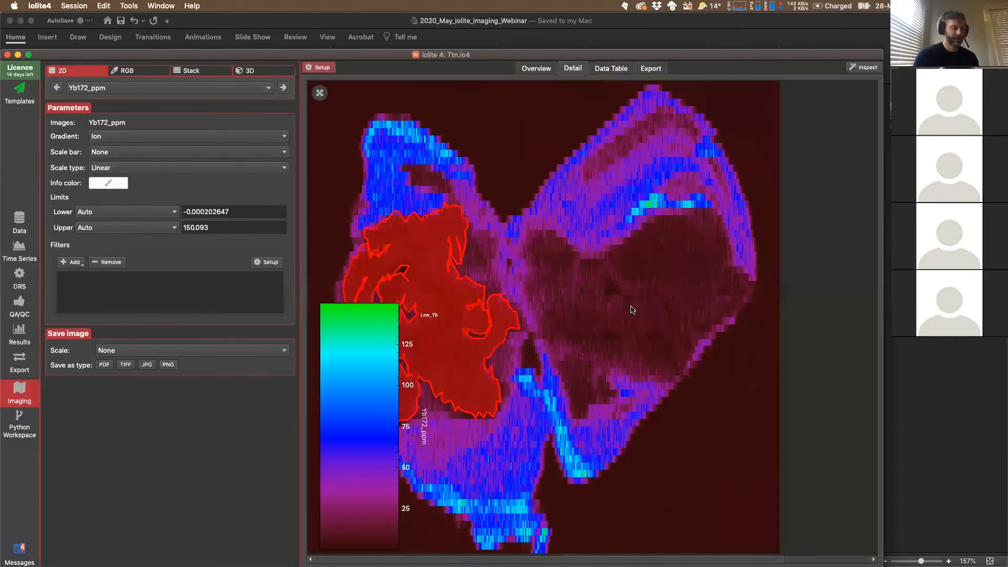
pyautogui.scroll(-2, 634, 311)
pyautogui.scroll(1, 635, 311)
pyautogui.scroll(-1, 635, 311)
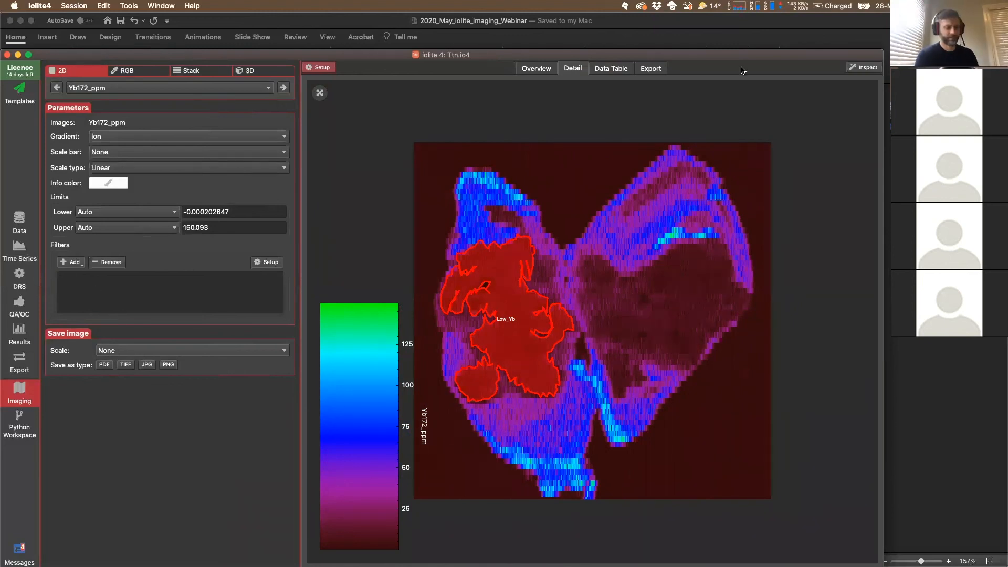
# Switch to the PowerPoint webinar presentation and show slide 59 on image filters.
pyautogui.press('super+Tab')
pyautogui.press('super+Tab')
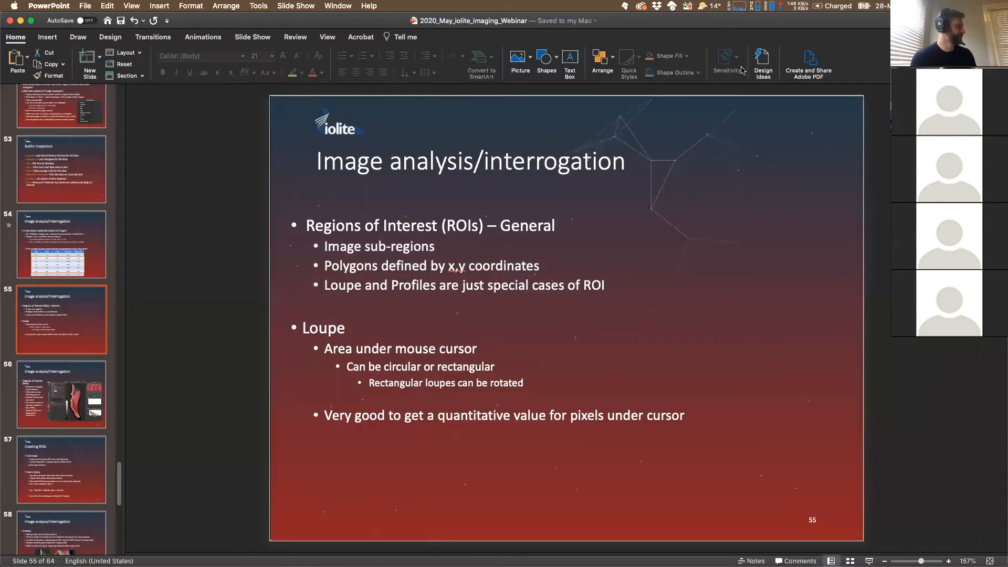
pyautogui.scroll(-10, 40, 429)
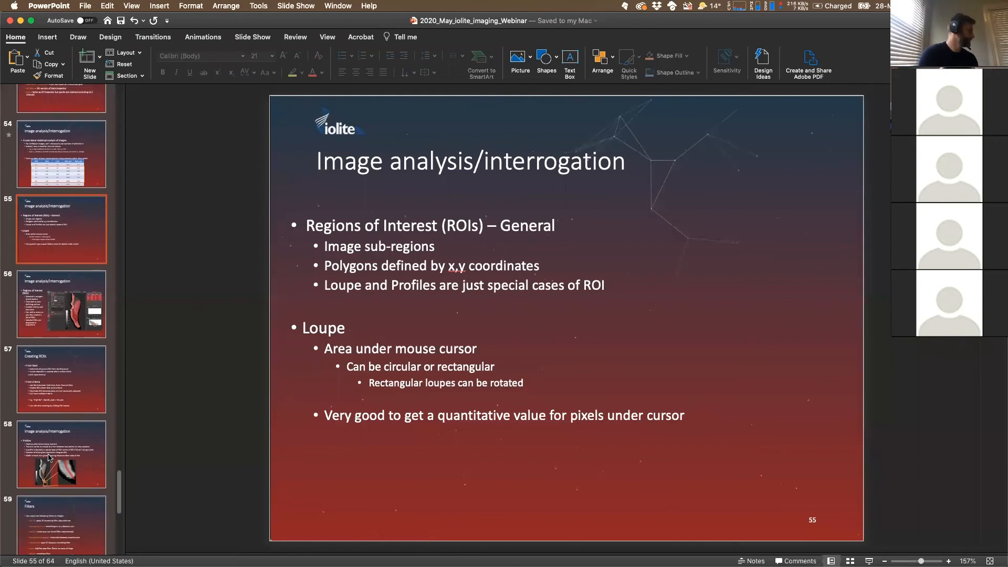
pyautogui.scroll(-5, 49, 457)
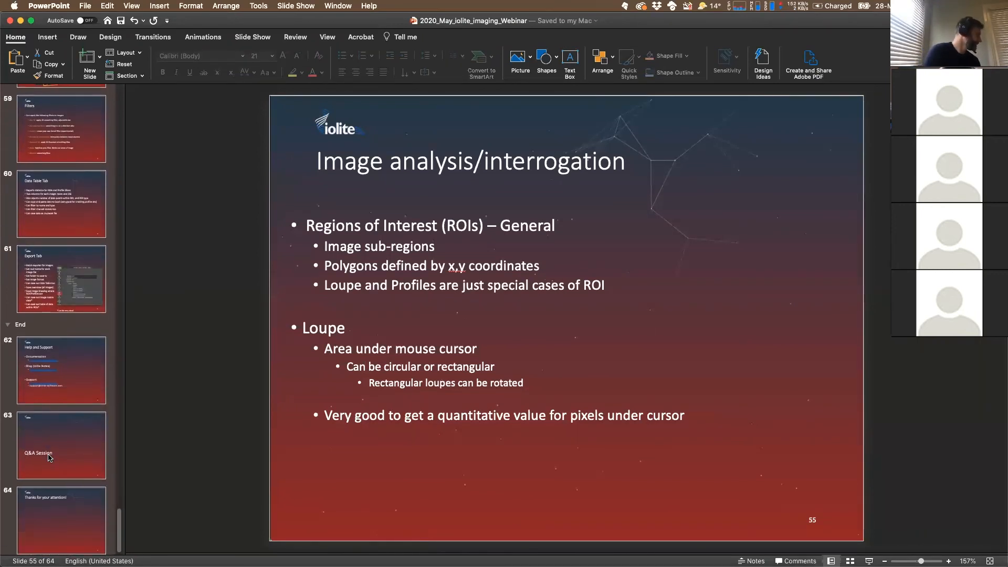
pyautogui.scroll(3, 52, 165)
pyautogui.click(58, 234)
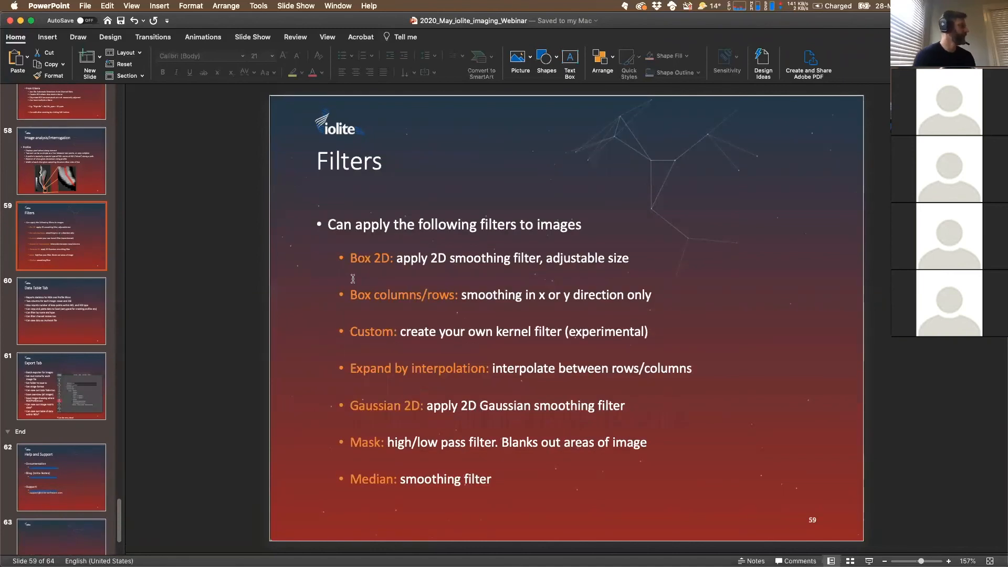
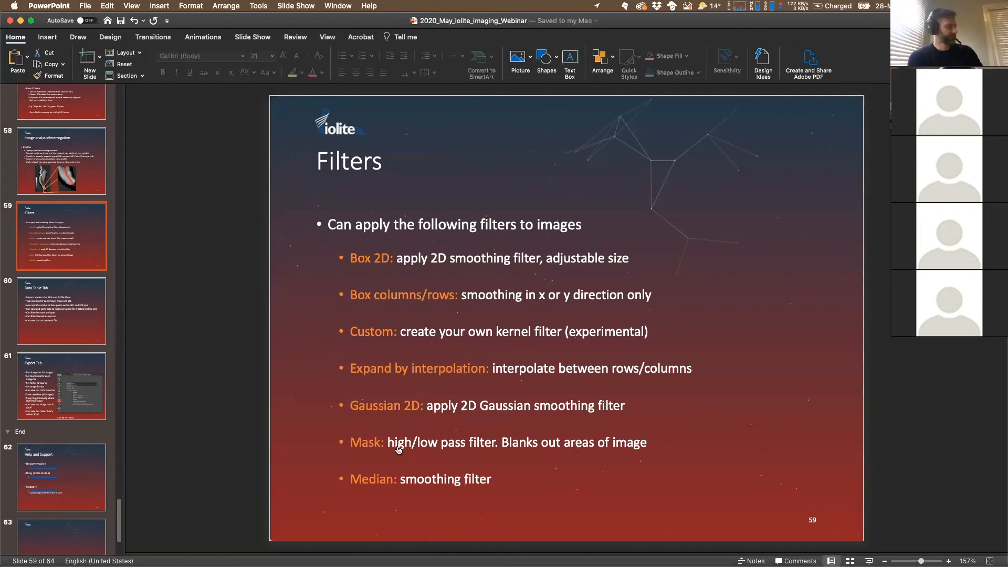
# Switch back to iolite, change the inspection mode to Loupe to hide the region overlay, and close the inspection pane.
pyautogui.press('super+Tab')
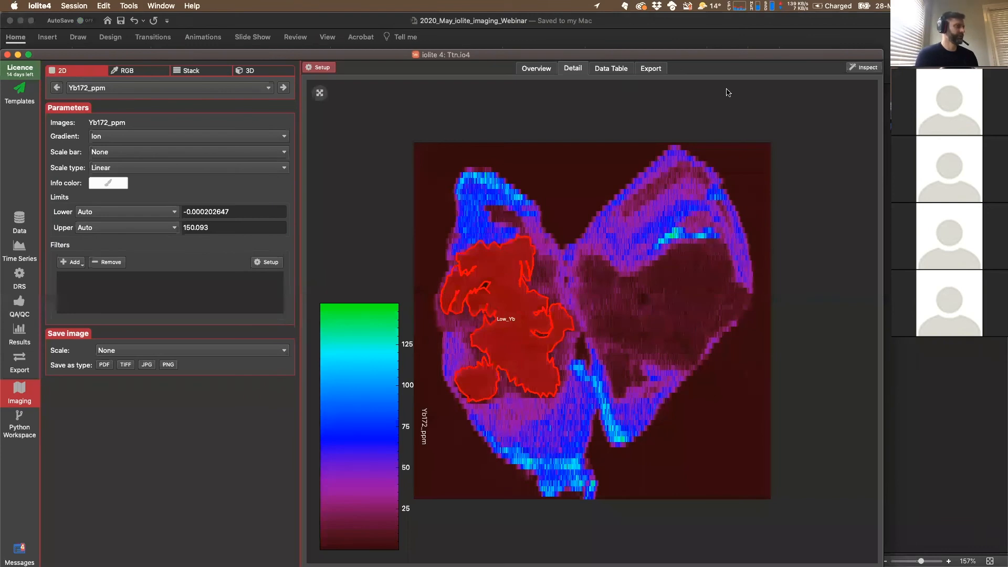
pyautogui.click(849, 69)
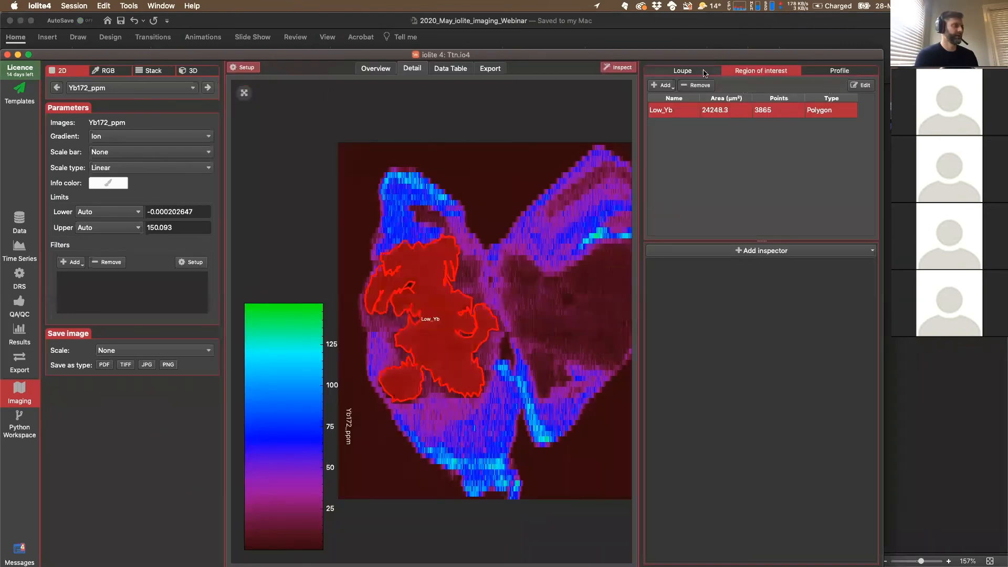
pyautogui.click(682, 70)
pyautogui.click(615, 67)
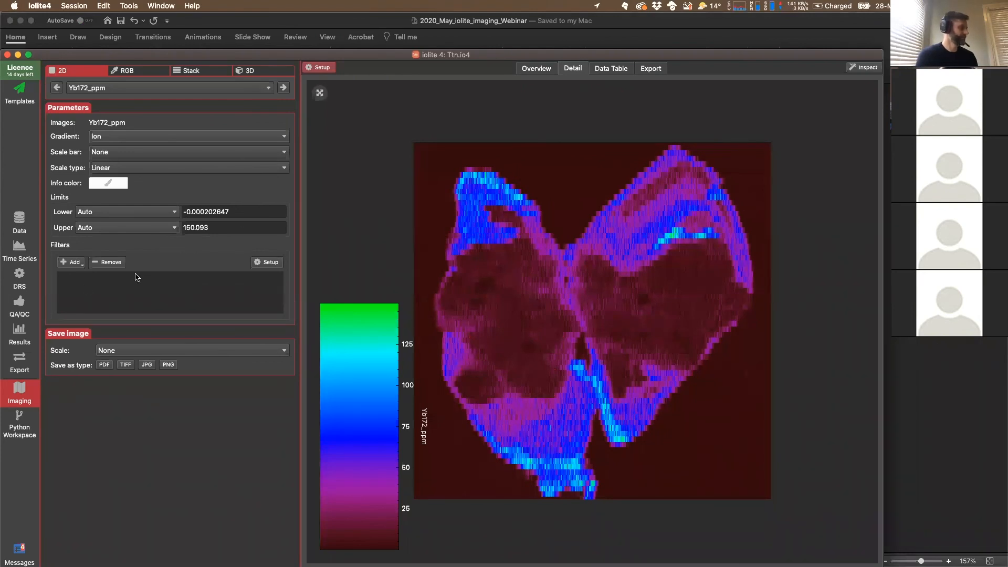
# Try a Box 2D filter on the Yb172_ppm image, check its row and column settings, and remove it.
pyautogui.click(76, 263)
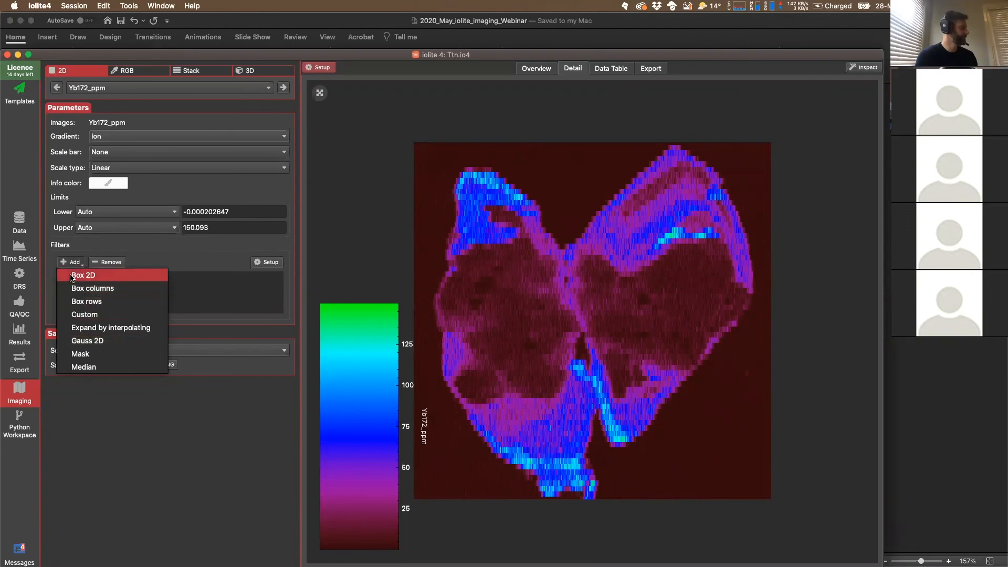
pyautogui.click(72, 276)
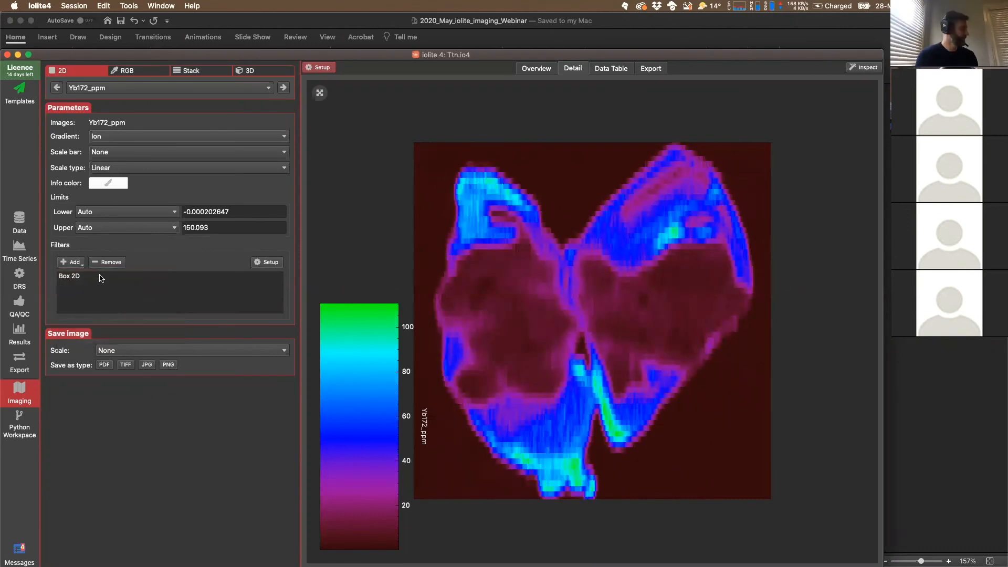
pyautogui.click(120, 277)
pyautogui.click(267, 262)
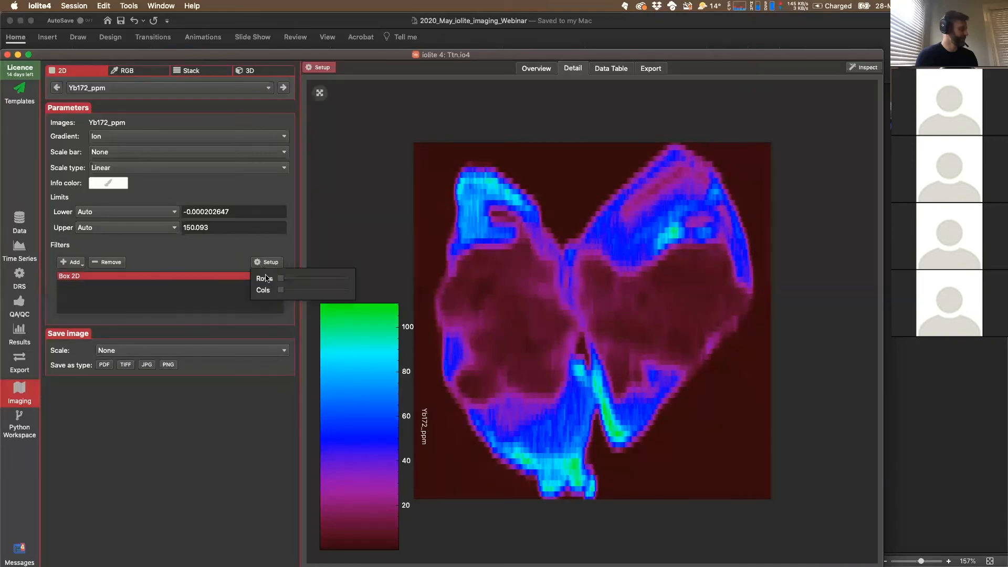
pyautogui.moveTo(282, 280); pyautogui.dragTo(219, 282)
pyautogui.click(151, 285)
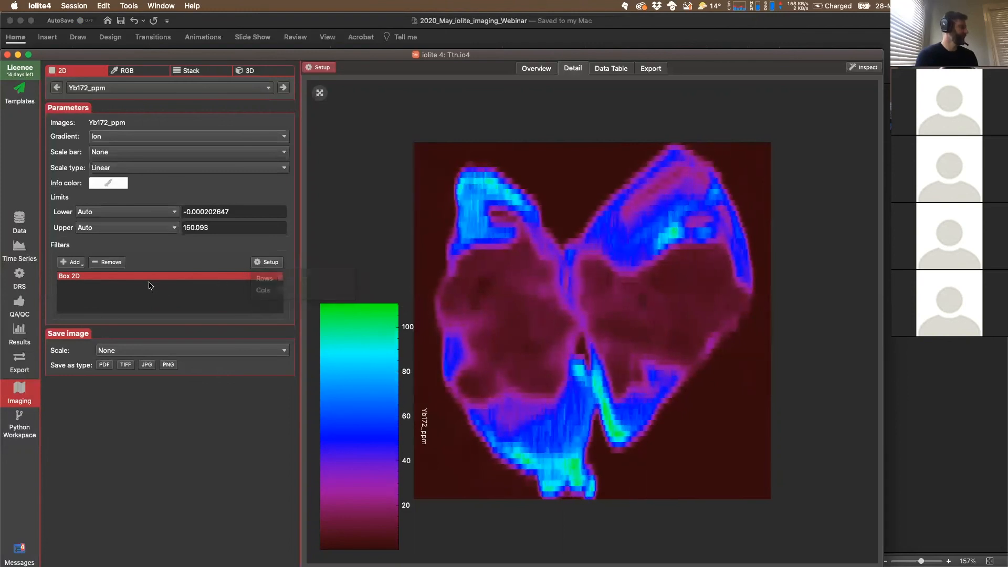
pyautogui.click(91, 262)
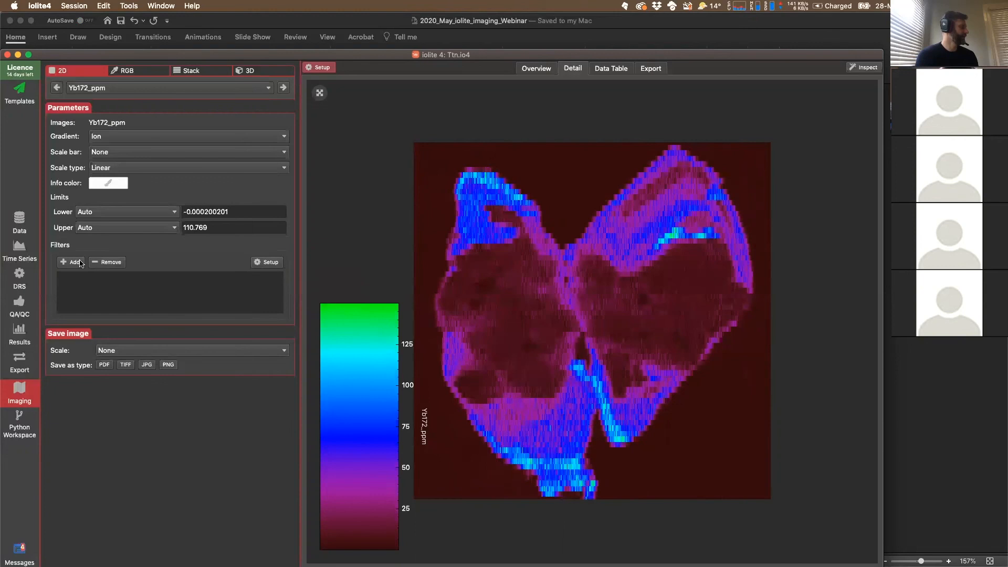
# Try a Gauss 2D filter on the Yb172_ppm image and remove it.
pyautogui.click(80, 263)
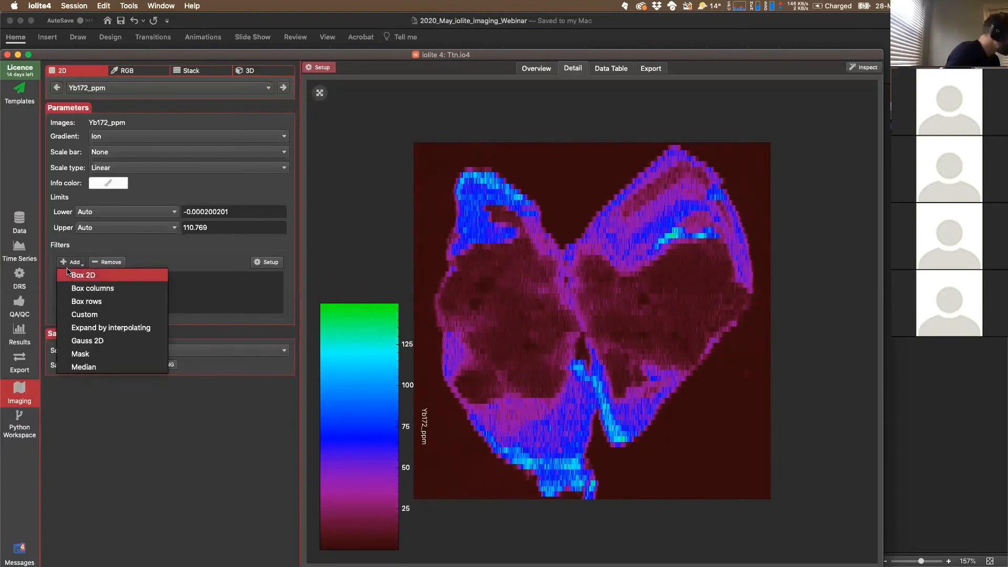
pyautogui.click(79, 340)
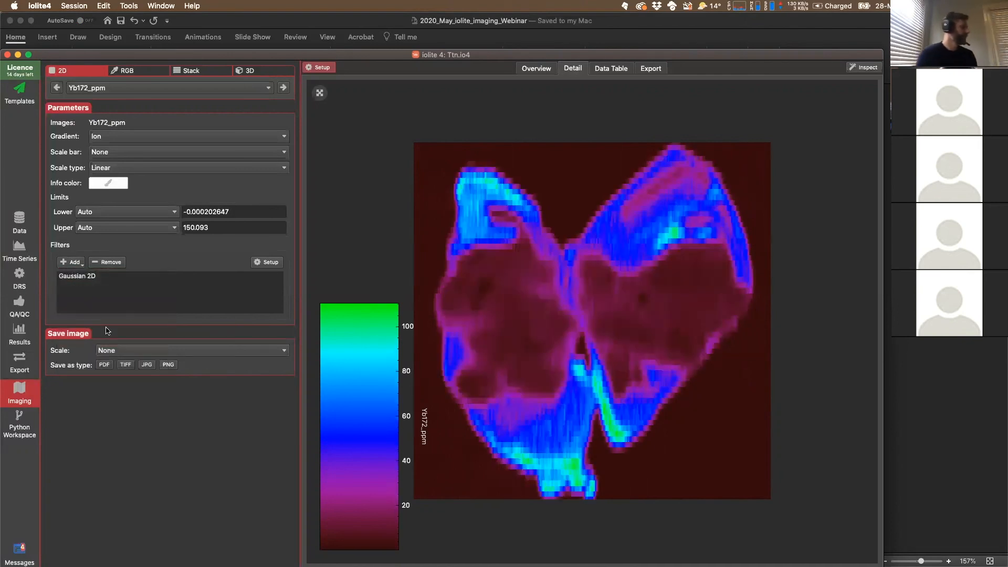
pyautogui.click(104, 278)
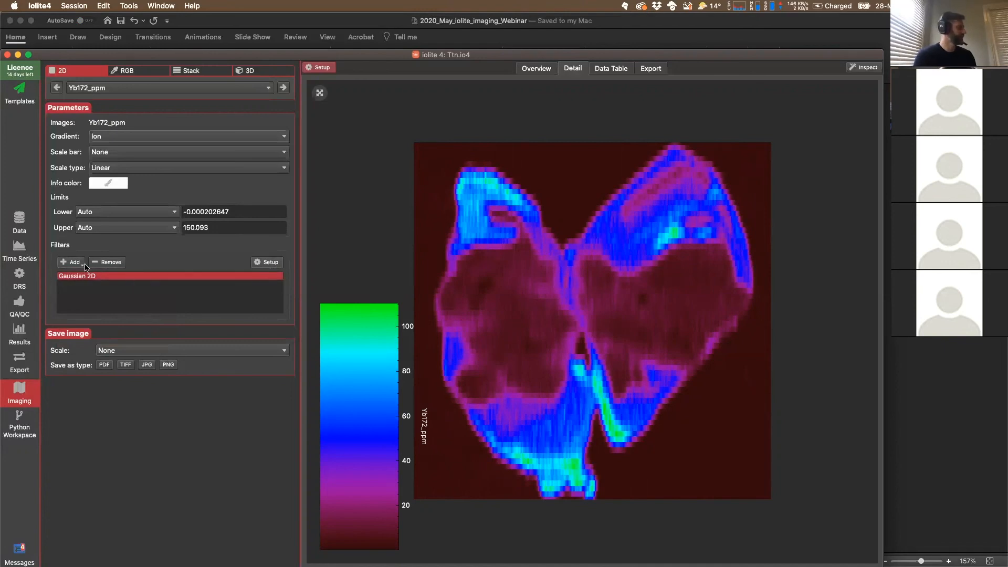
pyautogui.click(103, 263)
# Add a Mask filter to the Yb172_ppm image and open its settings.
pyautogui.click(74, 264)
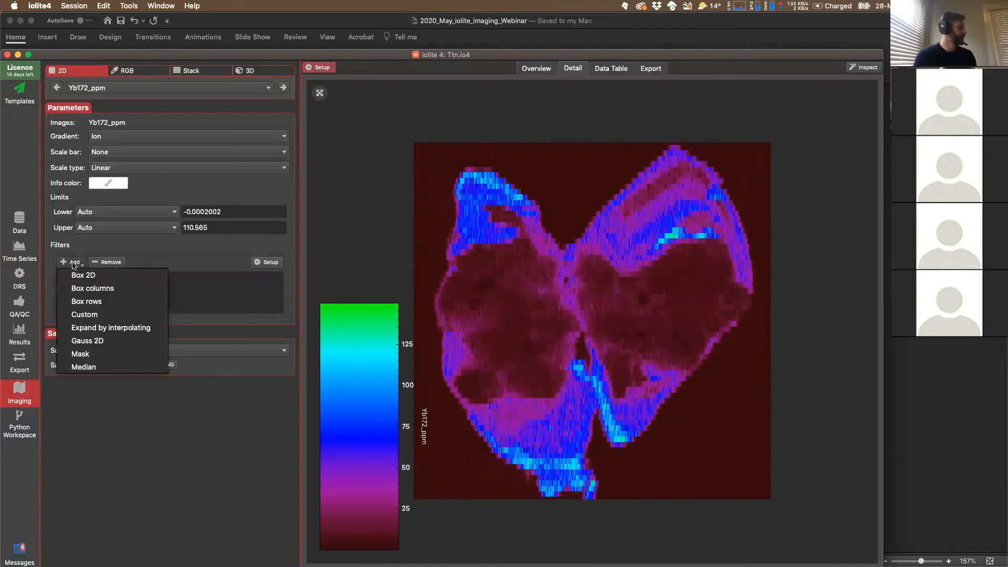
pyautogui.click(81, 353)
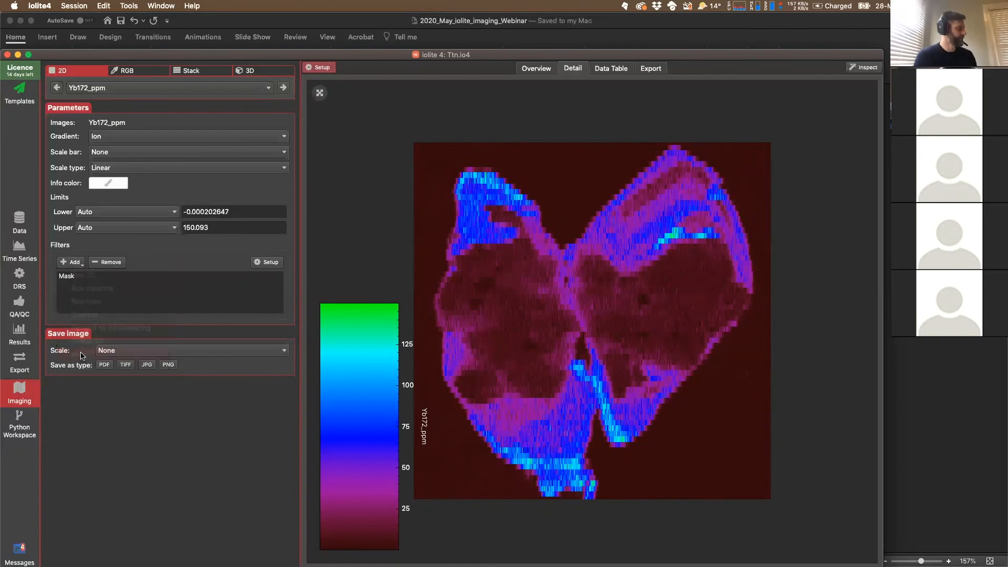
pyautogui.click(78, 276)
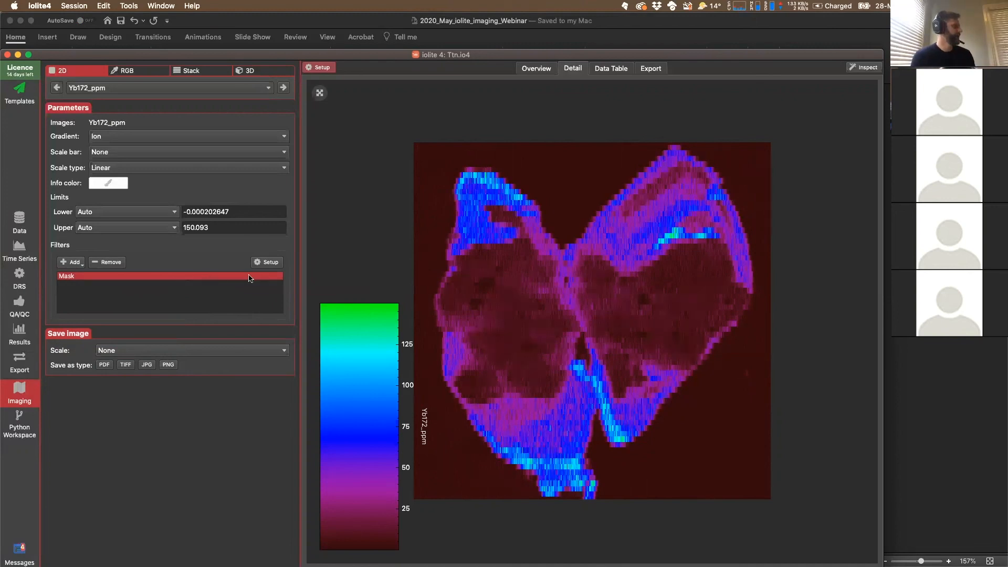
pyautogui.click(267, 263)
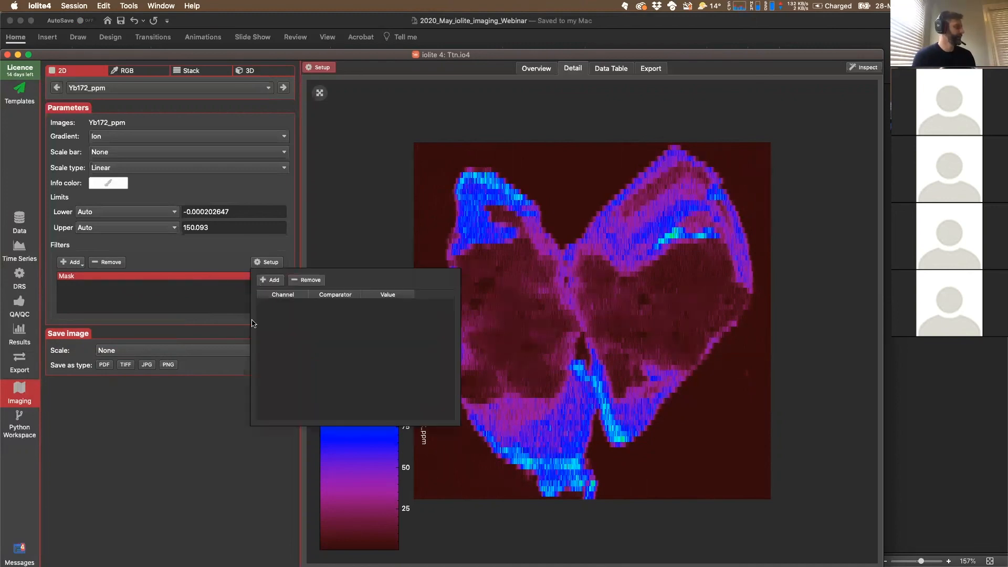
# Add a criterion to the mask and set its channel to Yb172_ppm.
pyautogui.click(269, 280)
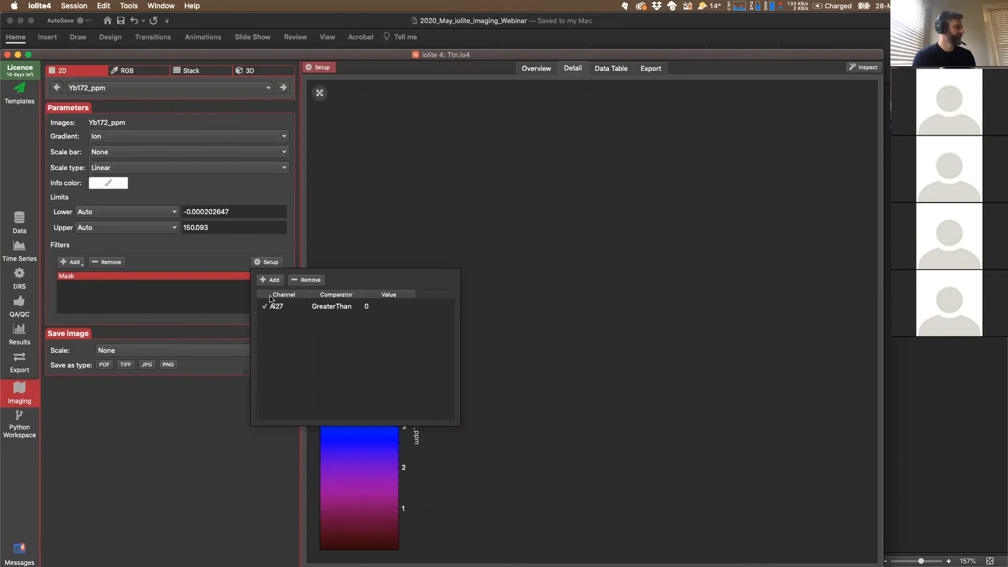
pyautogui.click(279, 310)
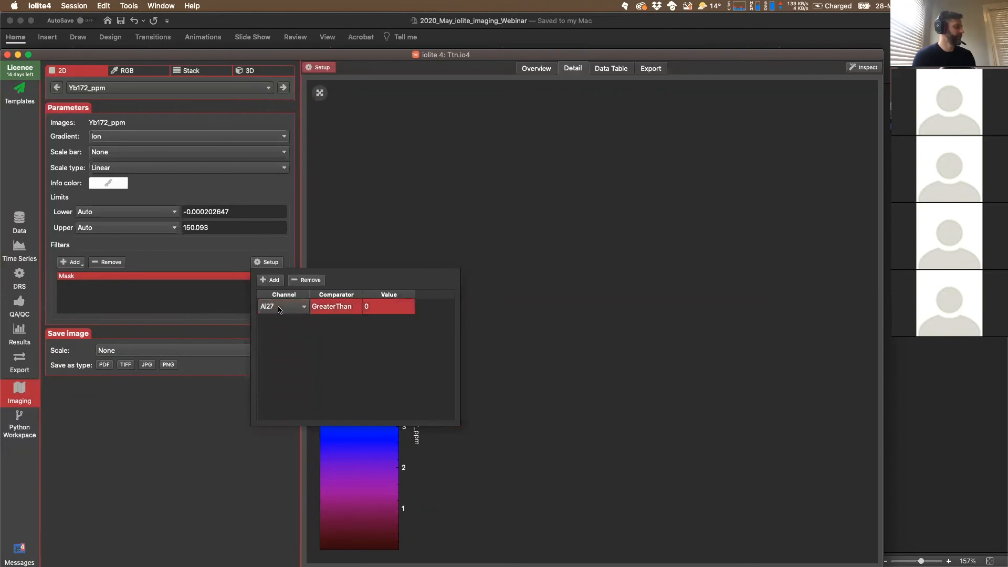
pyautogui.click(279, 310)
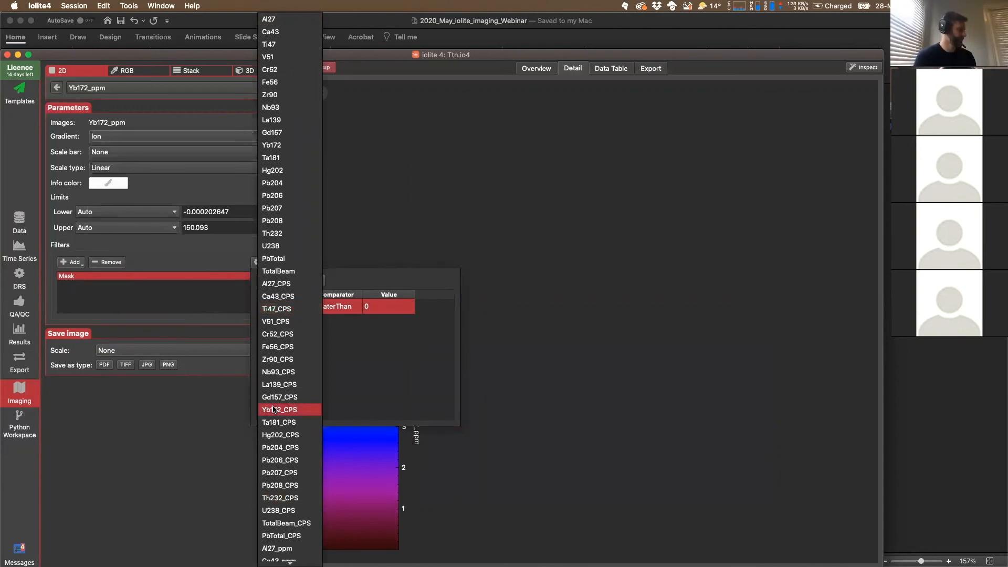
pyautogui.scroll(-6, 271, 457)
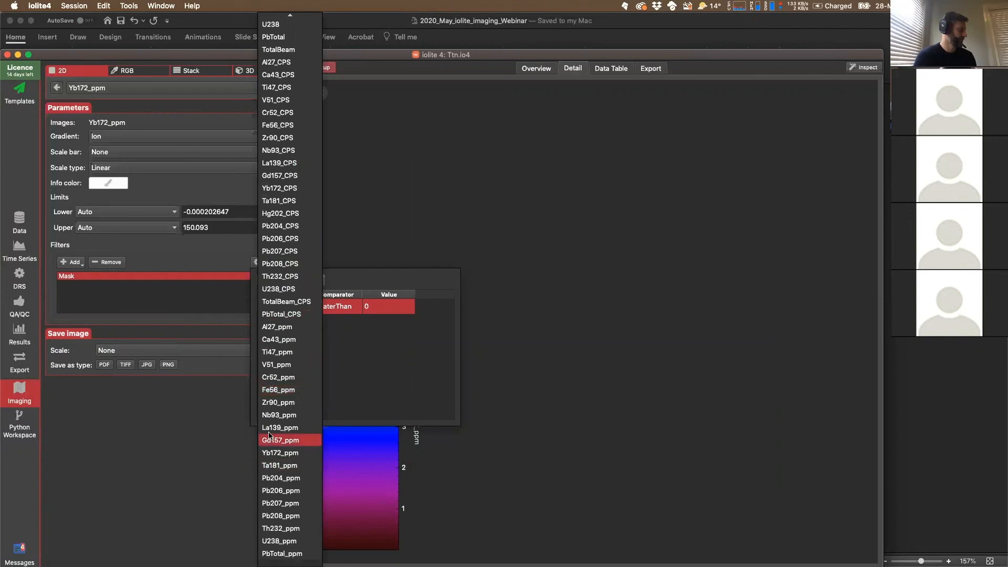
pyautogui.click(277, 453)
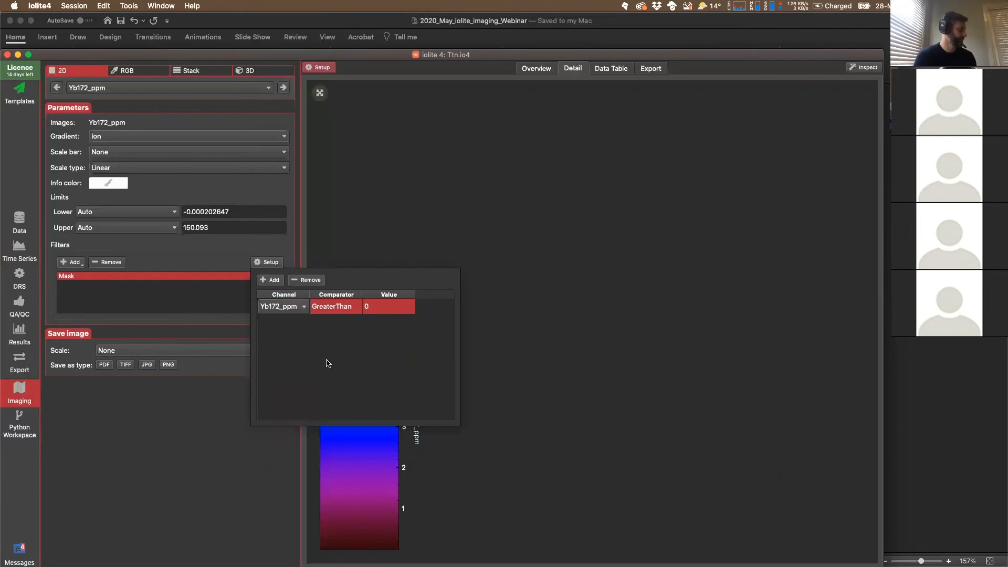
# Set the mask criterion's comparator to LessThan with a value of 100.
pyautogui.click(345, 309)
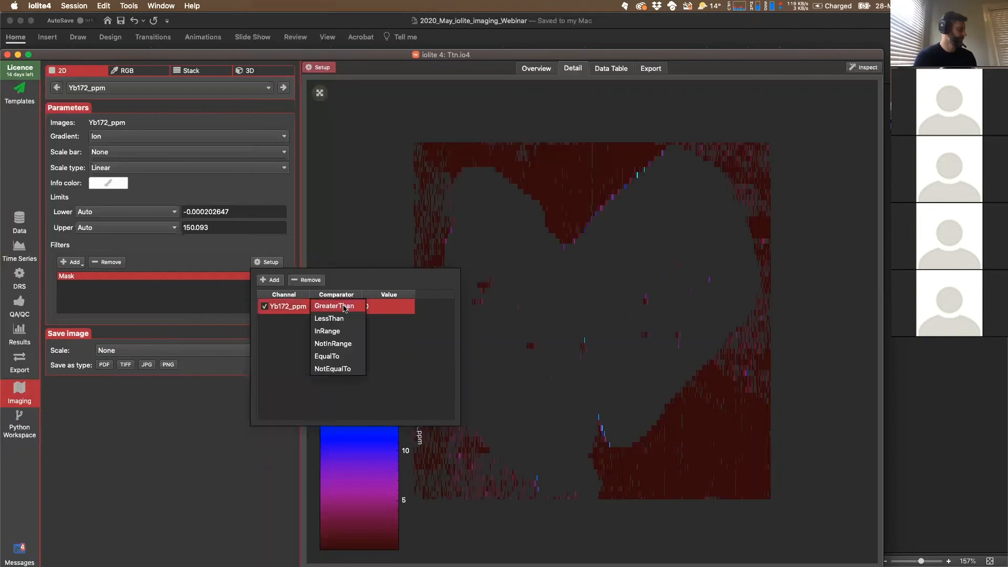
pyautogui.click(328, 322)
pyautogui.click(371, 308)
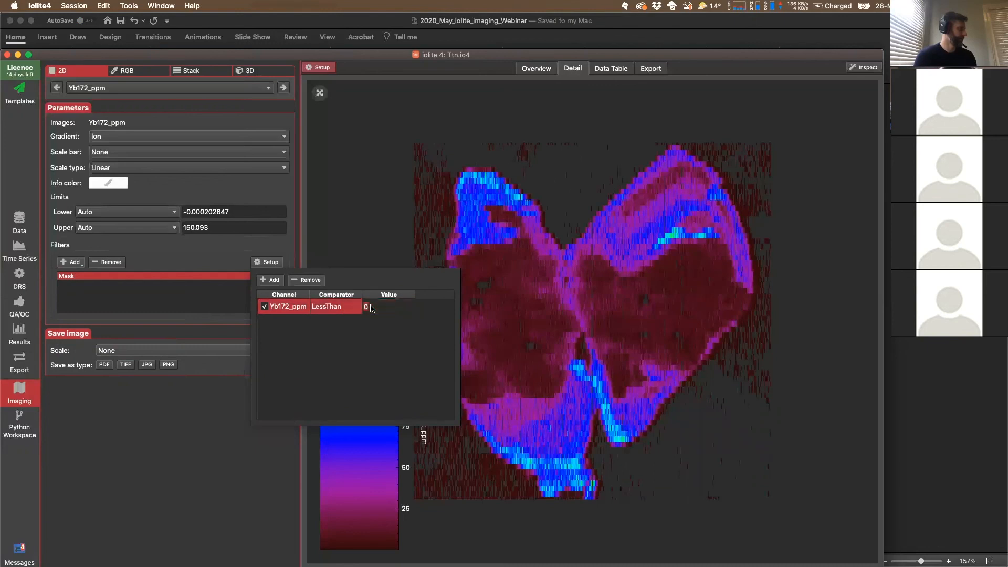
pyautogui.write('1')
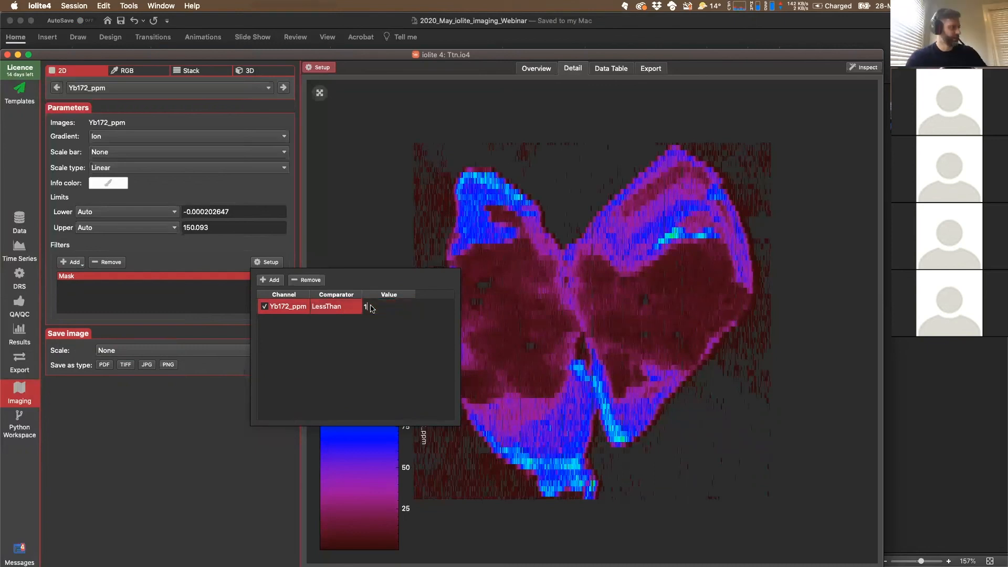
pyautogui.write('00')
pyautogui.press('Return')
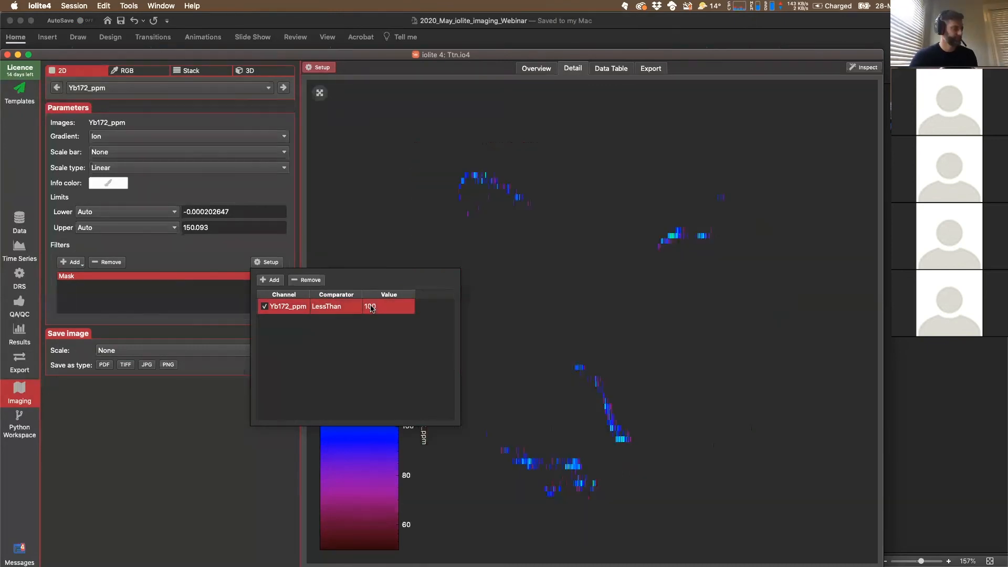
# Try values of 50, 20, 5 and 1 for the LessThan criterion of the Yb172_ppm mask.
pyautogui.doubleClick(375, 309)
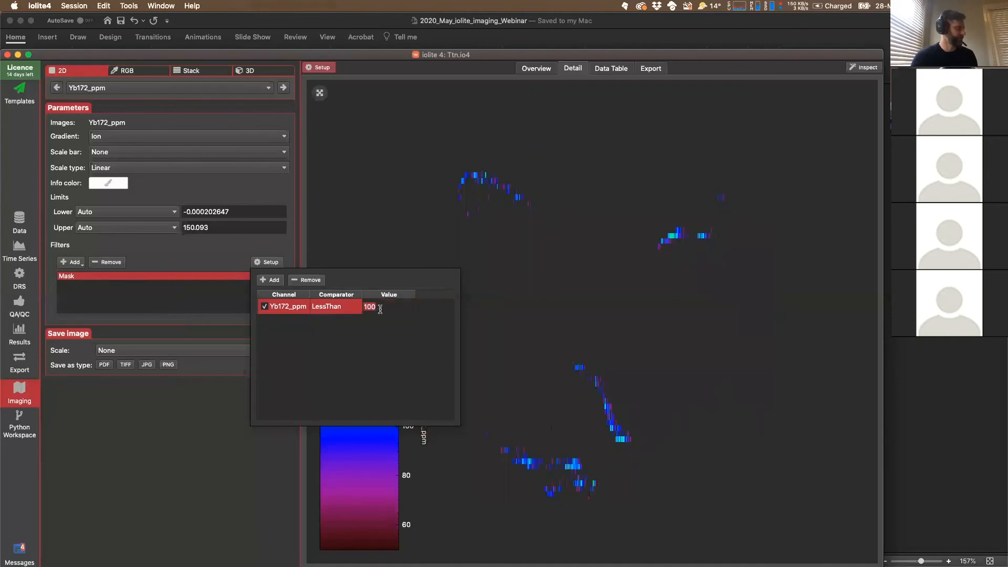
pyautogui.write('50')
pyautogui.press('Return')
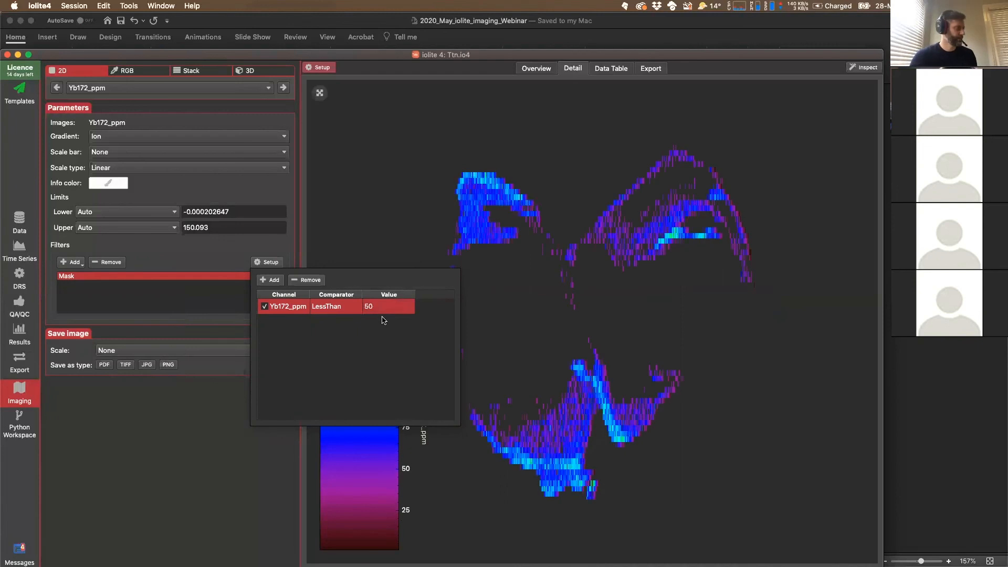
pyautogui.doubleClick(370, 308)
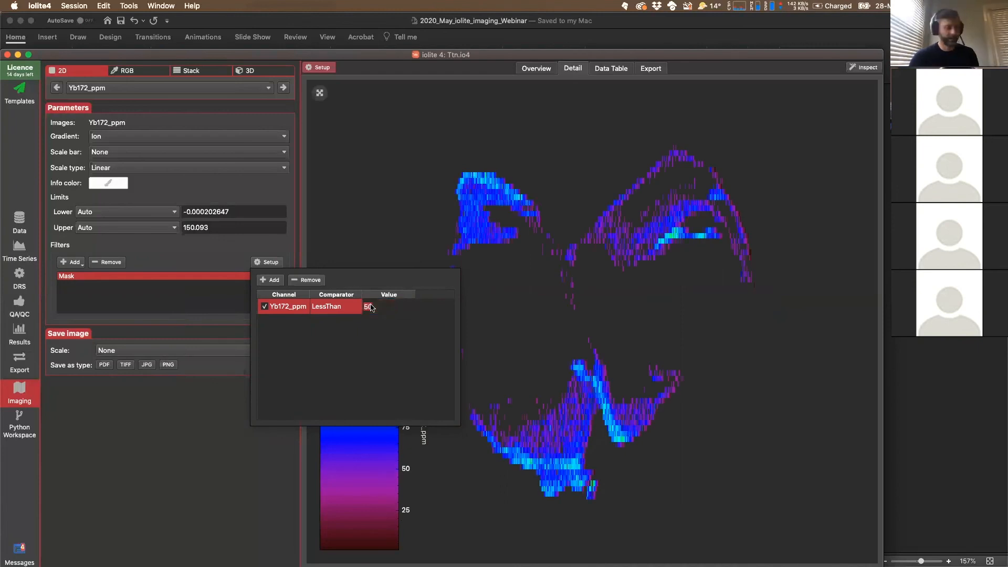
pyautogui.write('2')
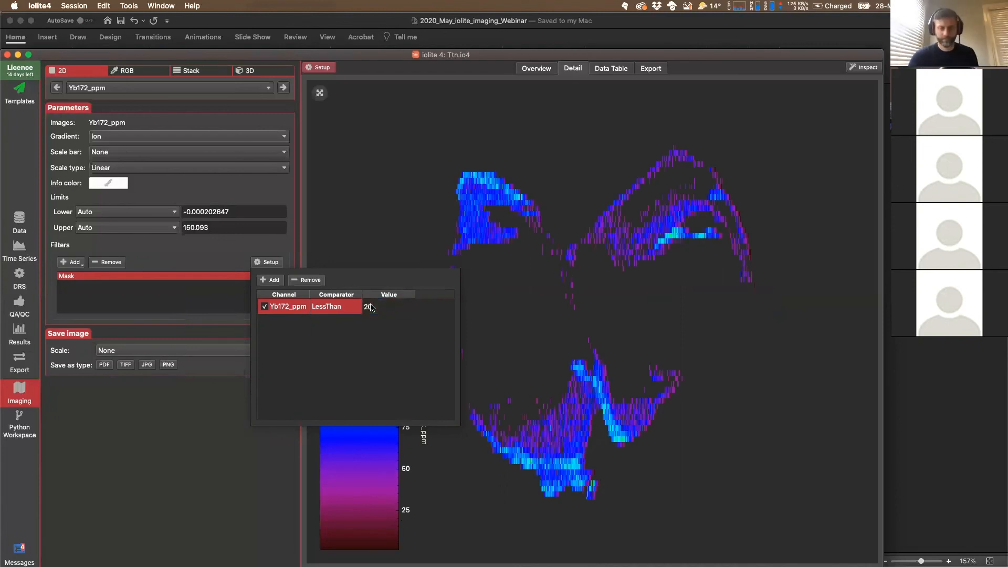
pyautogui.press('Return')
pyautogui.doubleClick(370, 308)
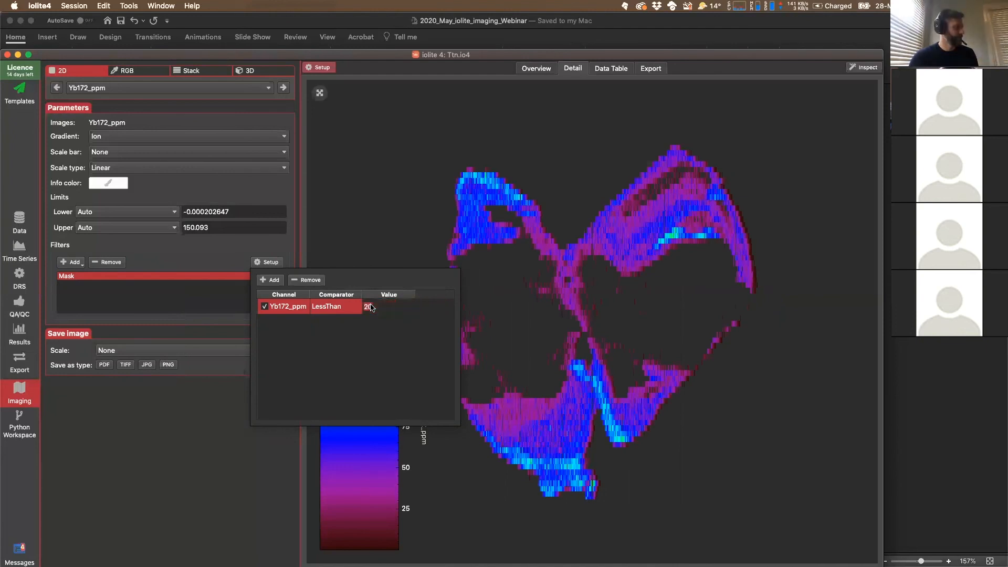
pyautogui.write('5')
pyautogui.press('Return')
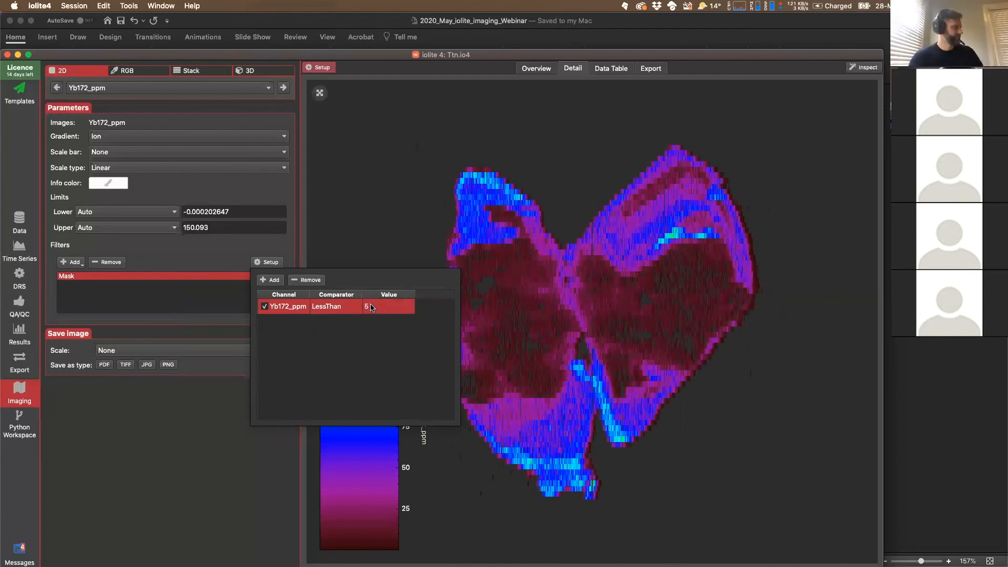
pyautogui.doubleClick(371, 307)
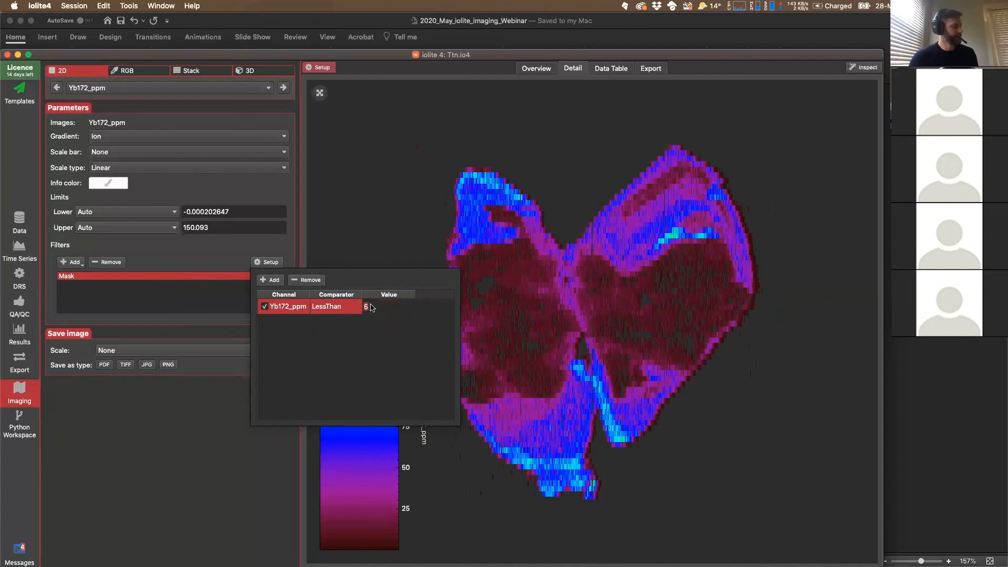
pyautogui.write('1')
pyautogui.press('Return')
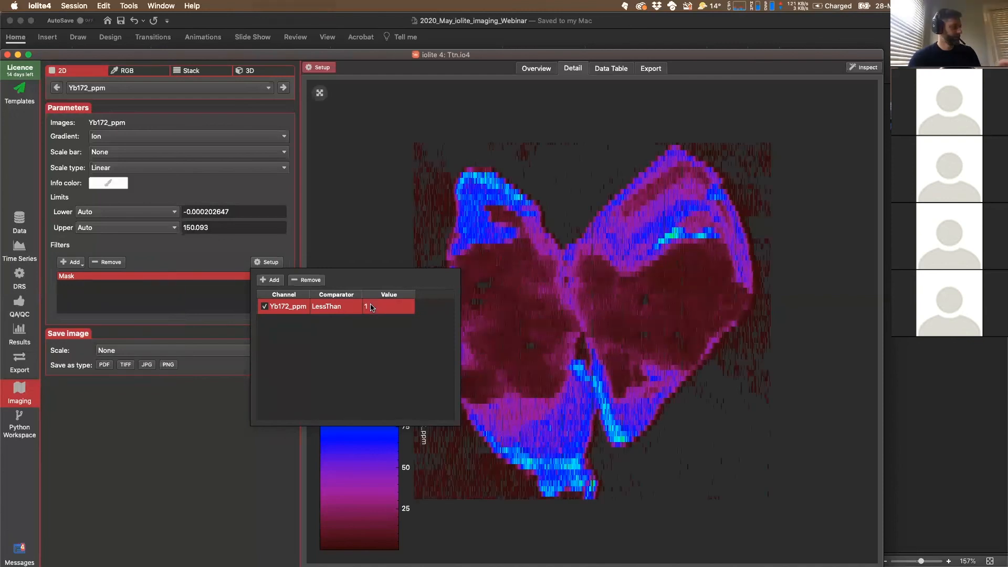
# Set the mask criterion's value to 2, review the mask settings again and close them.
pyautogui.doubleClick(371, 308)
pyautogui.write('2')
pyautogui.press('Return')
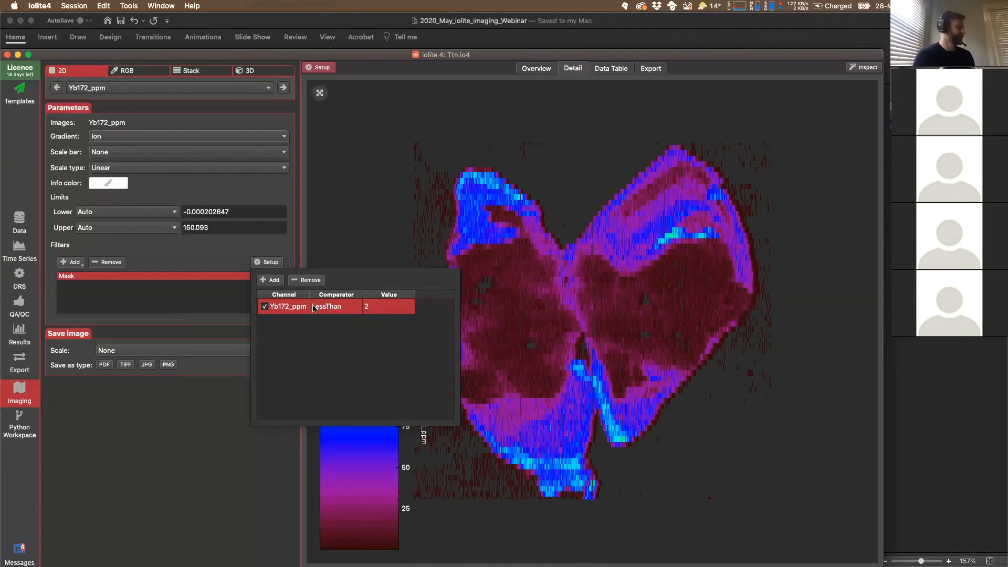
pyautogui.click(345, 208)
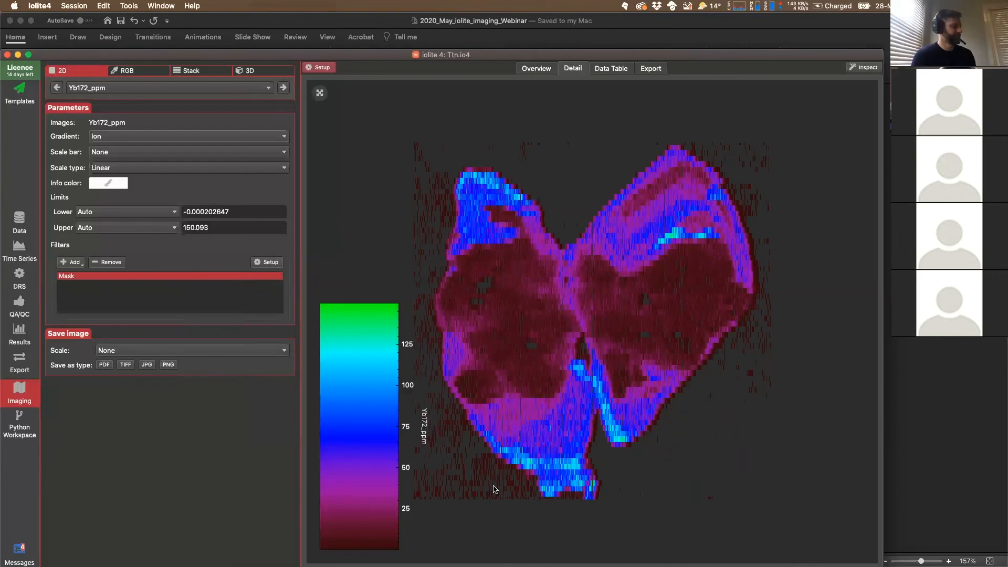
pyautogui.click(263, 263)
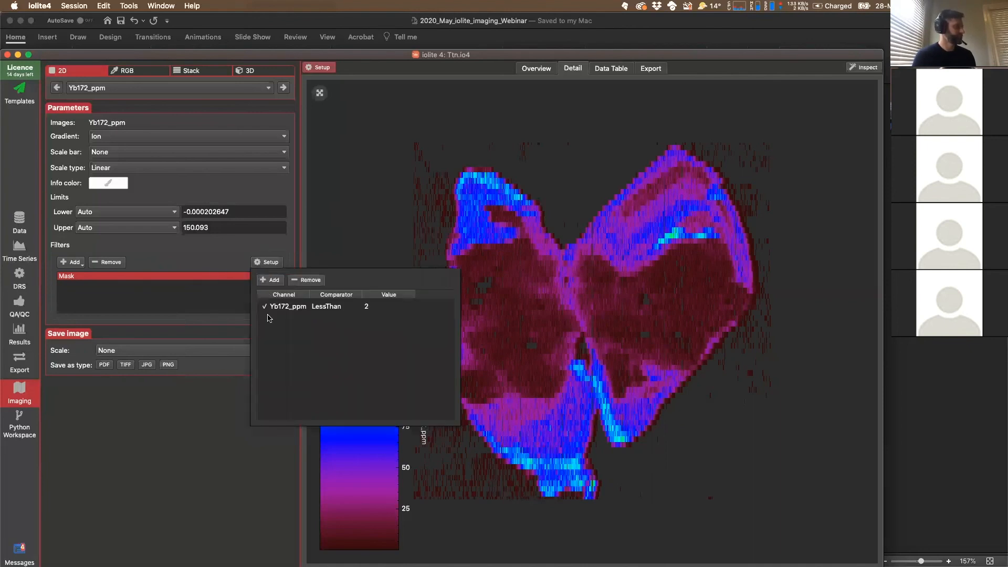
pyautogui.click(308, 218)
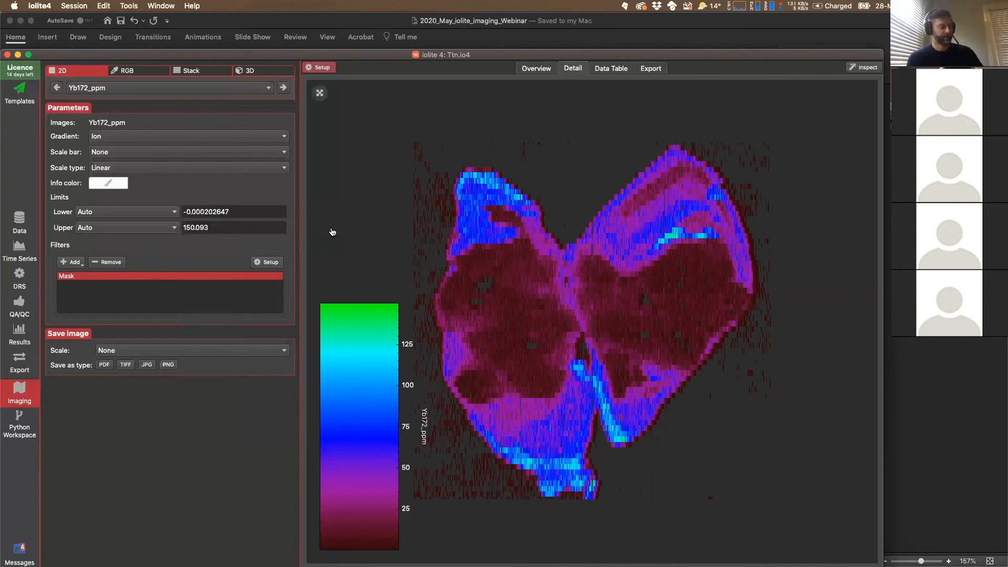
# Switch to the PowerPoint presentation, view the Data Table Tab slide and present the Help and Support slide full screen.
pyautogui.press('super+Tab')
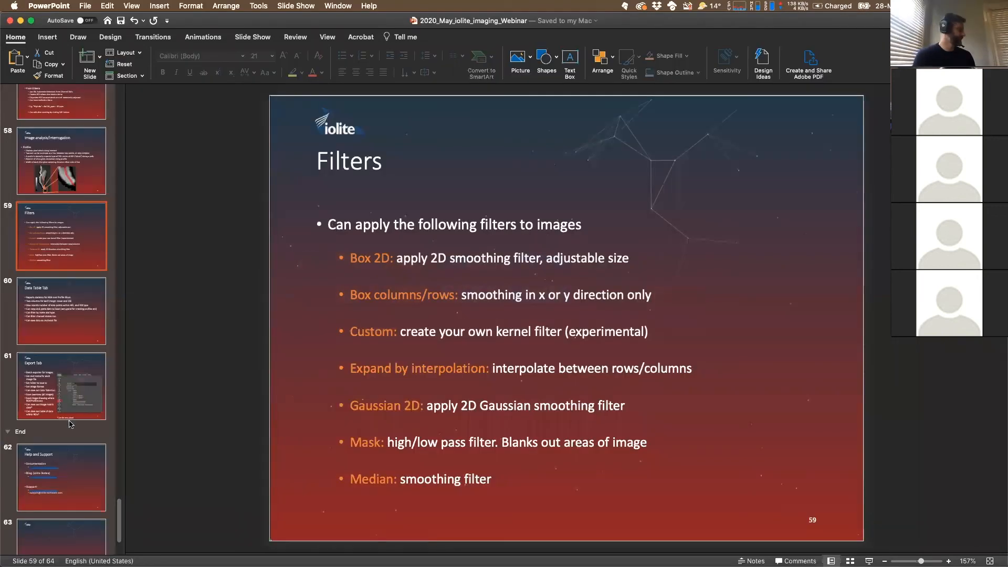
pyautogui.click(47, 326)
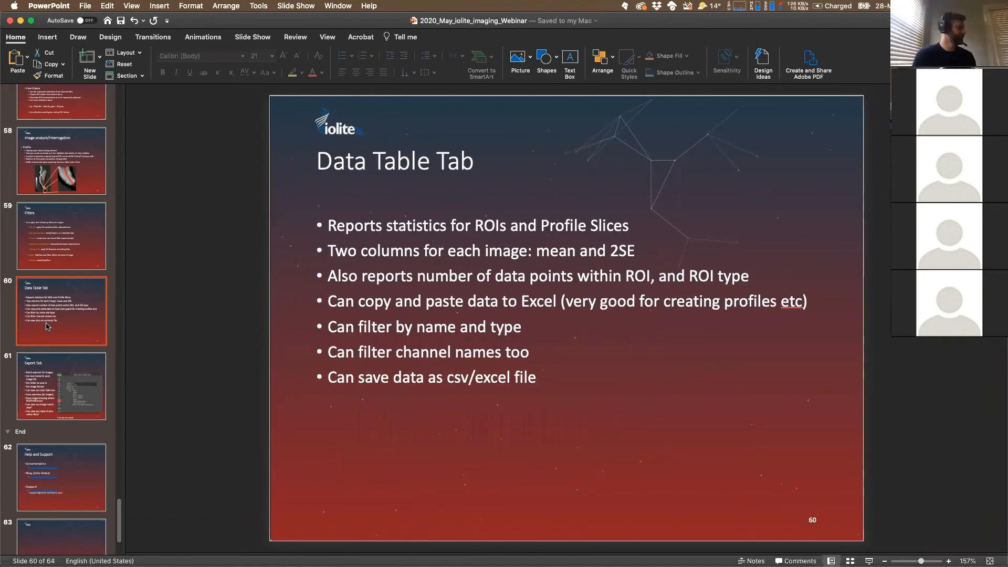
pyautogui.click(53, 458)
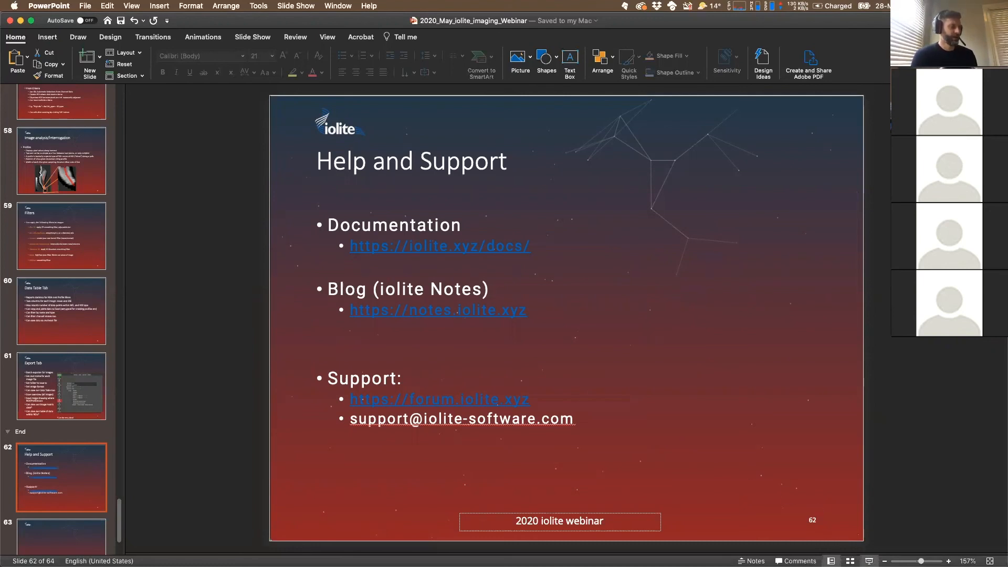
pyautogui.click(868, 561)
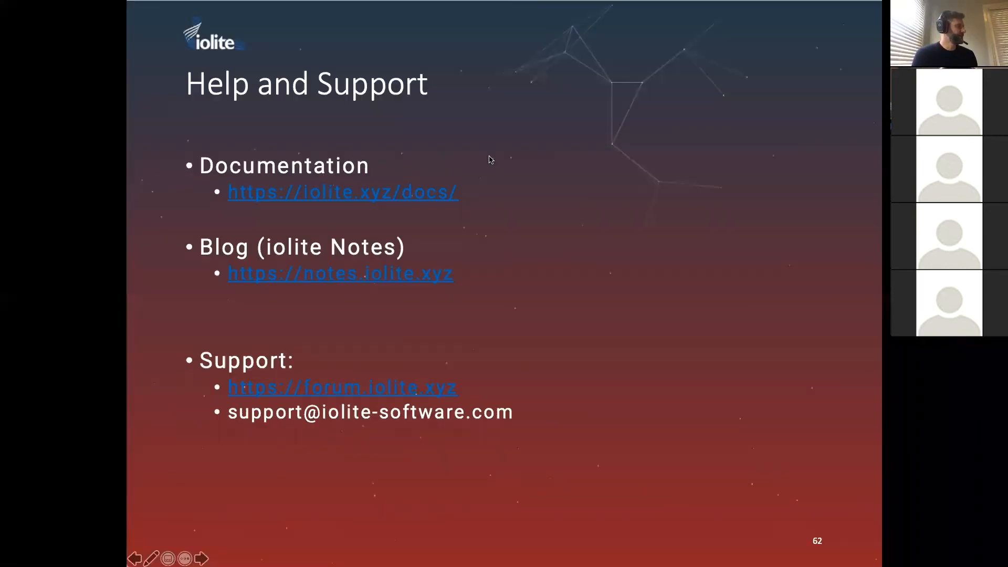
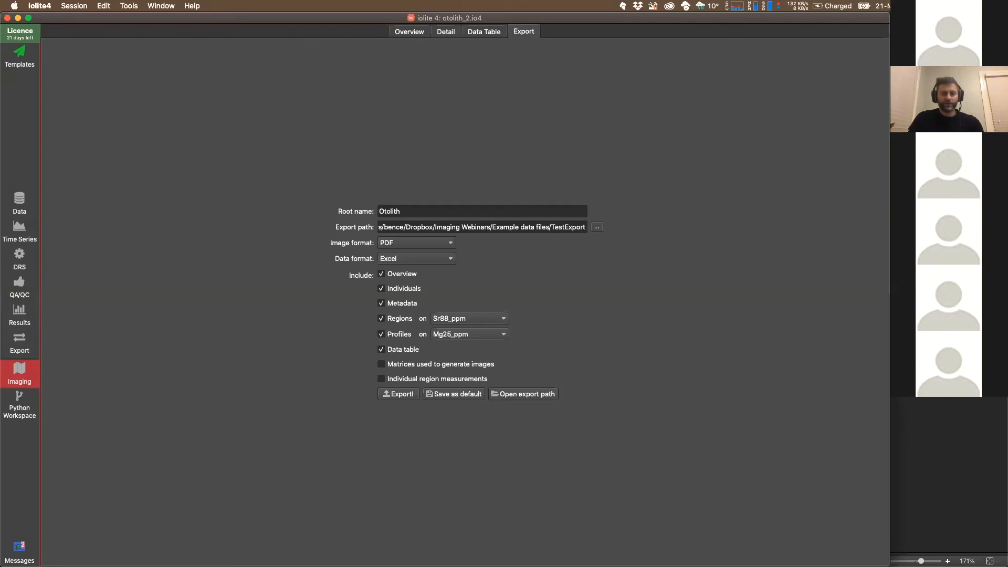
# Open the Calculator from the otolith session's time series view and add a channel named Sr/Ba.
pyautogui.click(20, 234)
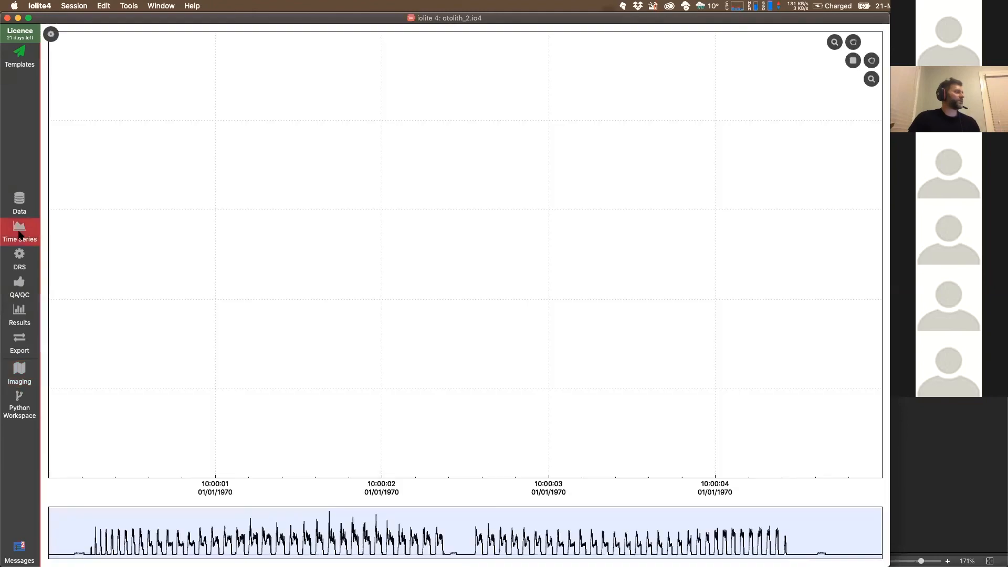
pyautogui.click(131, 7)
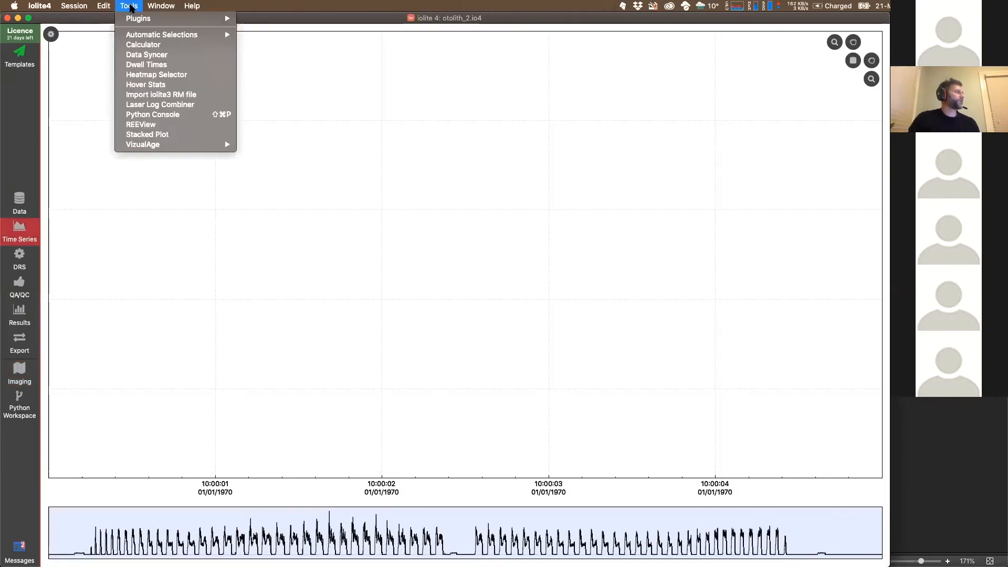
pyautogui.click(130, 47)
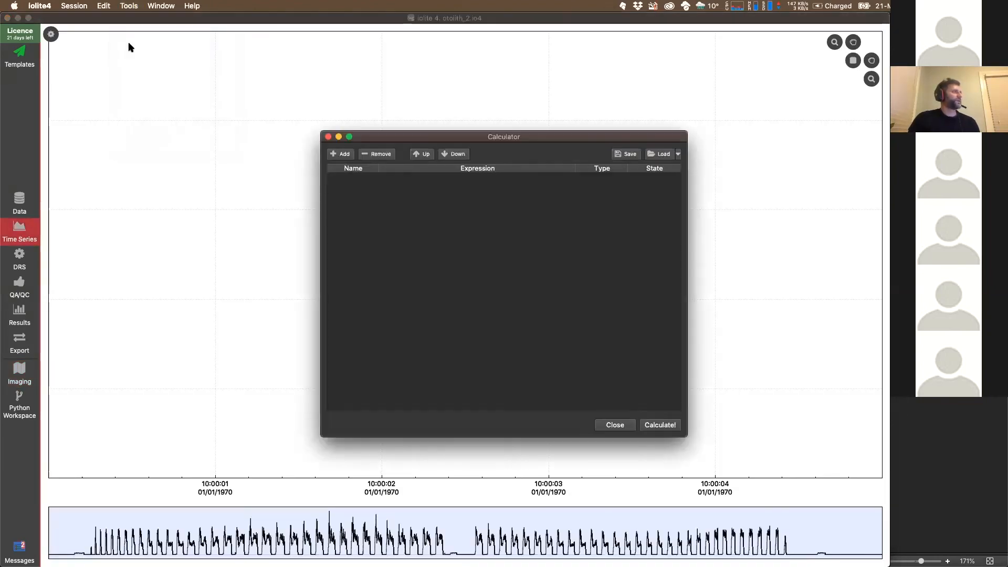
pyautogui.click(342, 156)
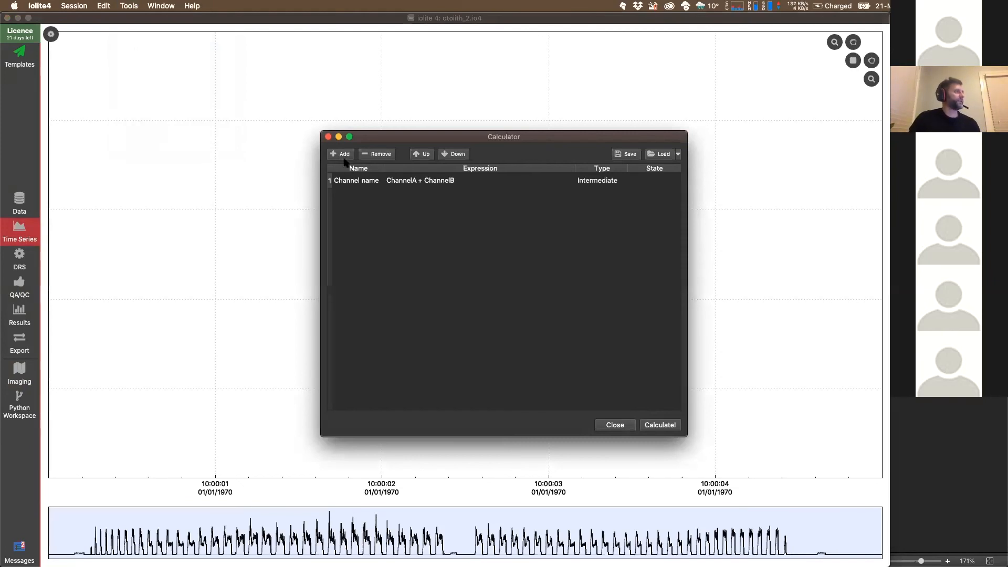
pyautogui.doubleClick(362, 180)
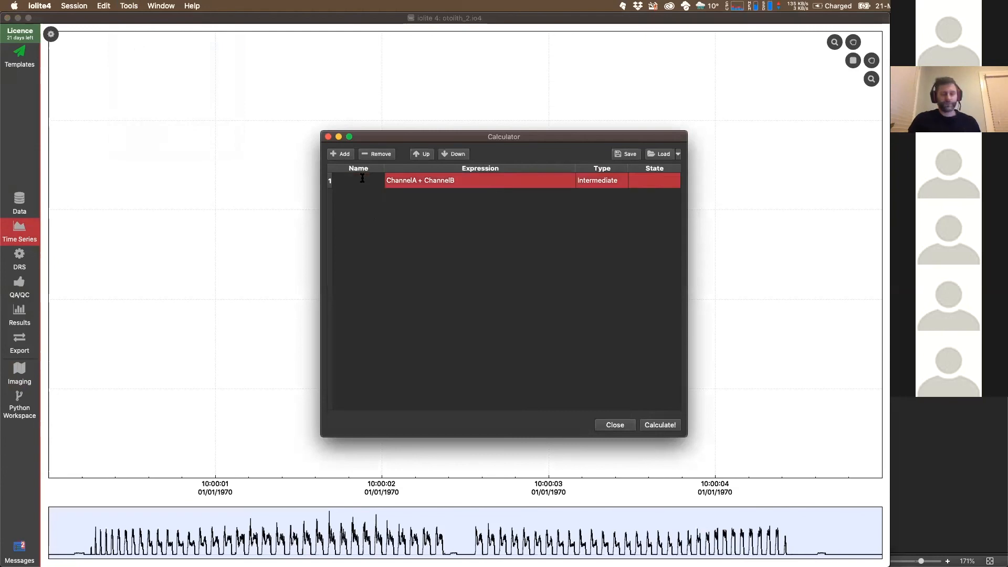
pyautogui.write('Sr/Ba')
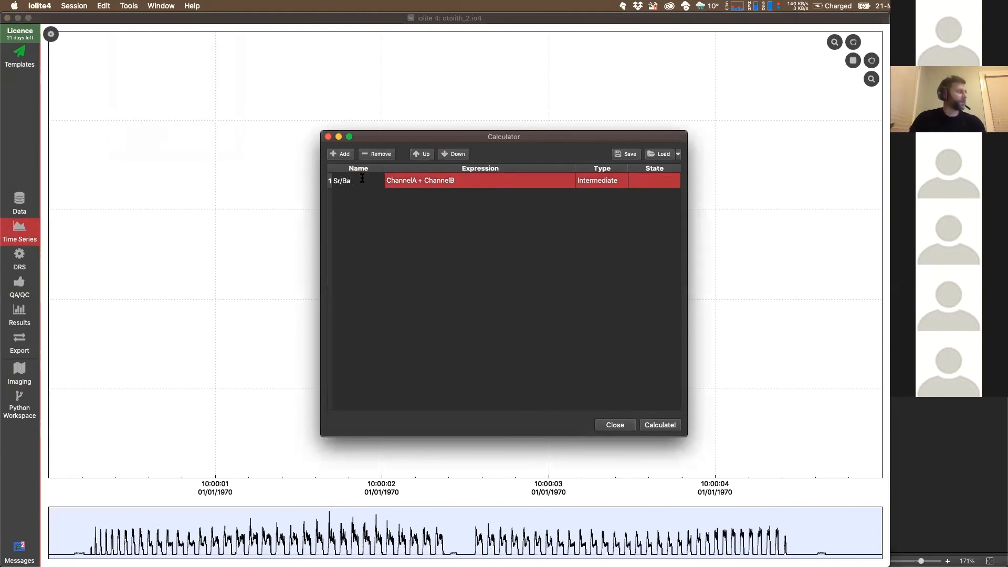
# Define Sr/Ba as Sr88_ppm / Ba138_ppm with type Output, calculate it and close the Calculator.
pyautogui.doubleClick(417, 181)
pyautogui.write('Sr')
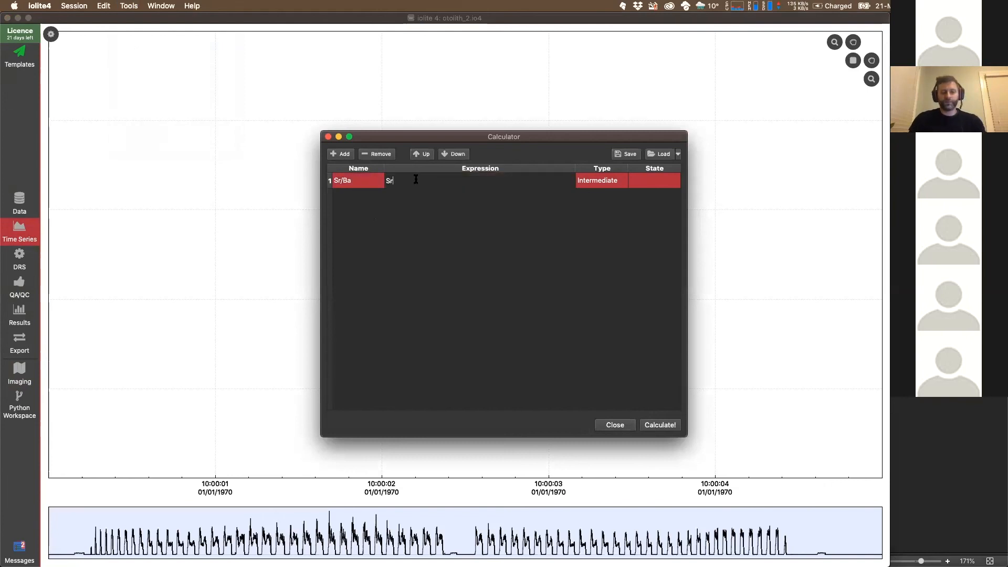
pyautogui.write('88_ppm')
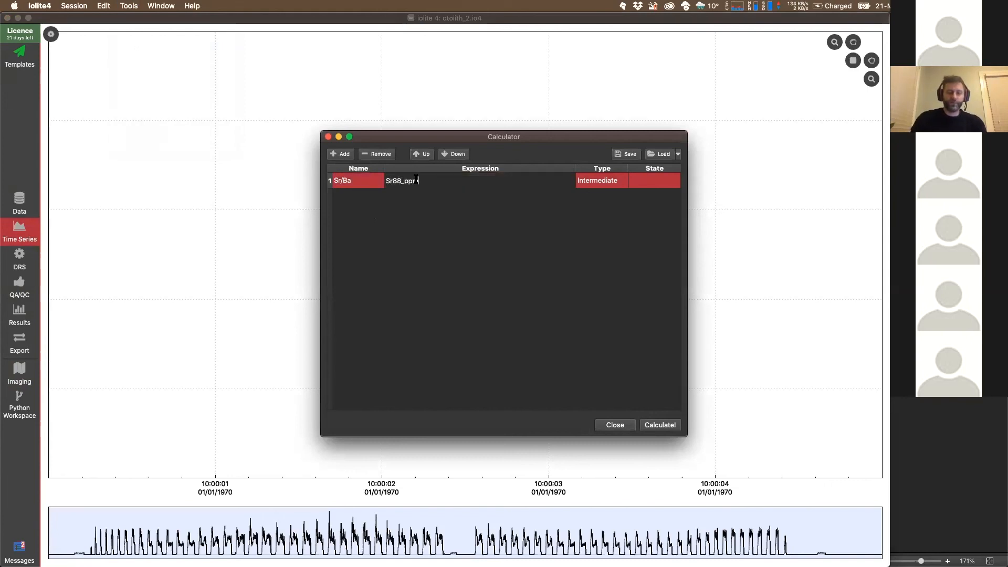
pyautogui.write(' / Ba')
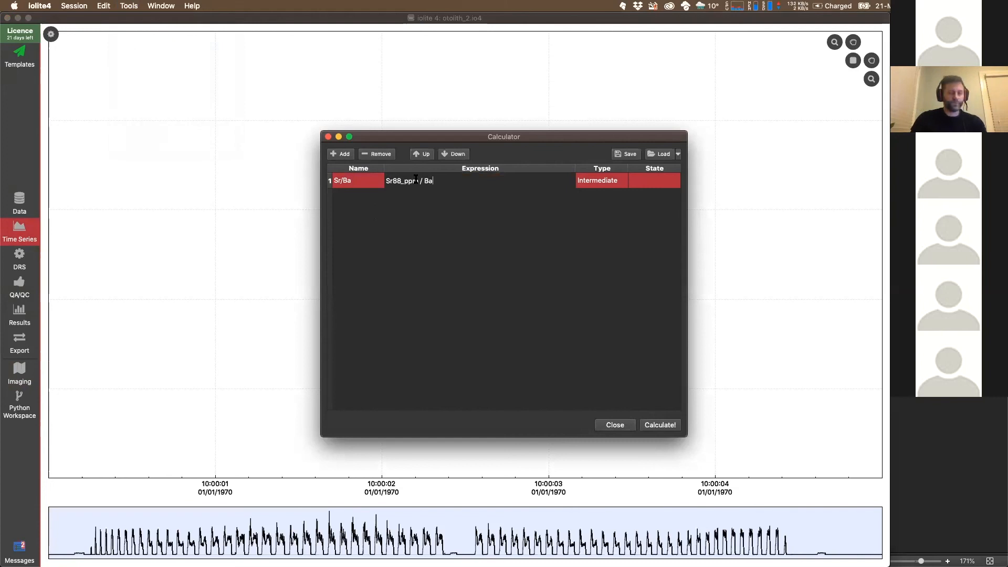
pyautogui.write('138_ppm')
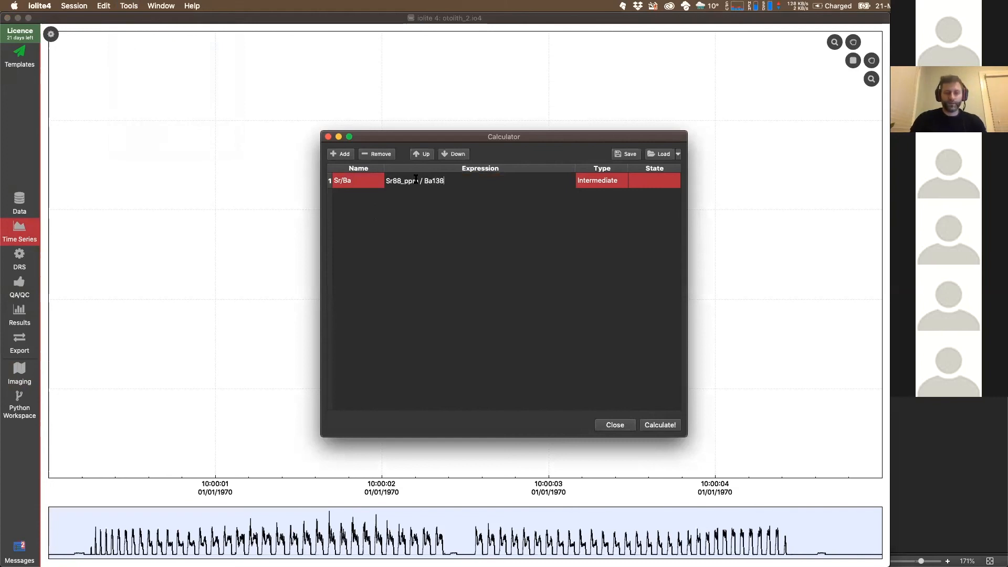
pyautogui.click(603, 184)
pyautogui.click(603, 187)
pyautogui.click(602, 192)
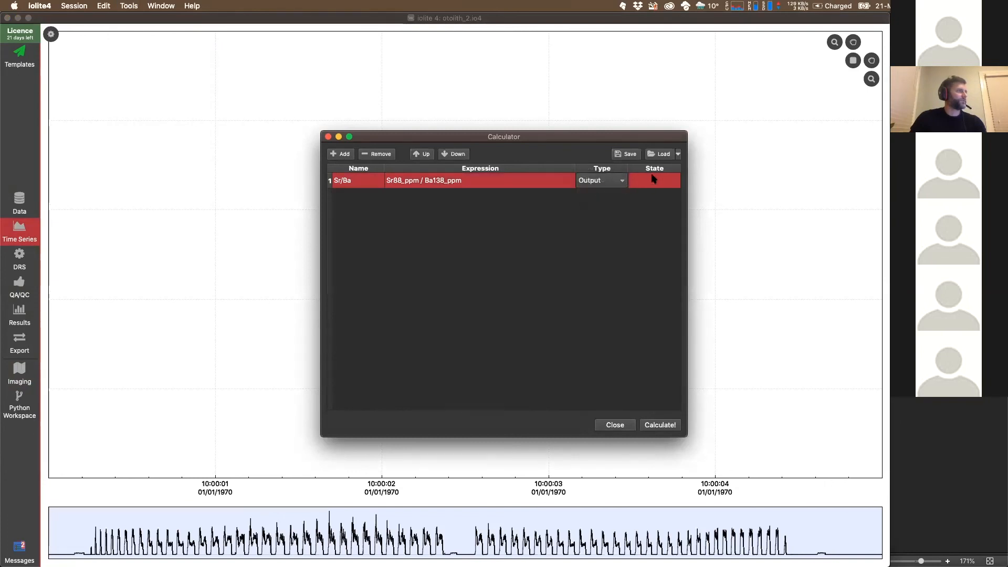
pyautogui.click(660, 426)
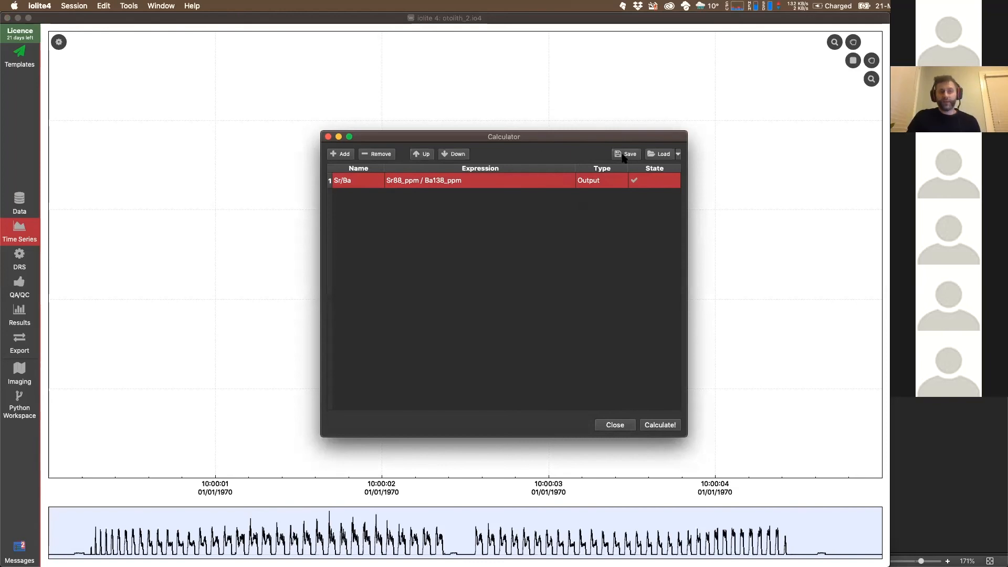
pyautogui.click(615, 426)
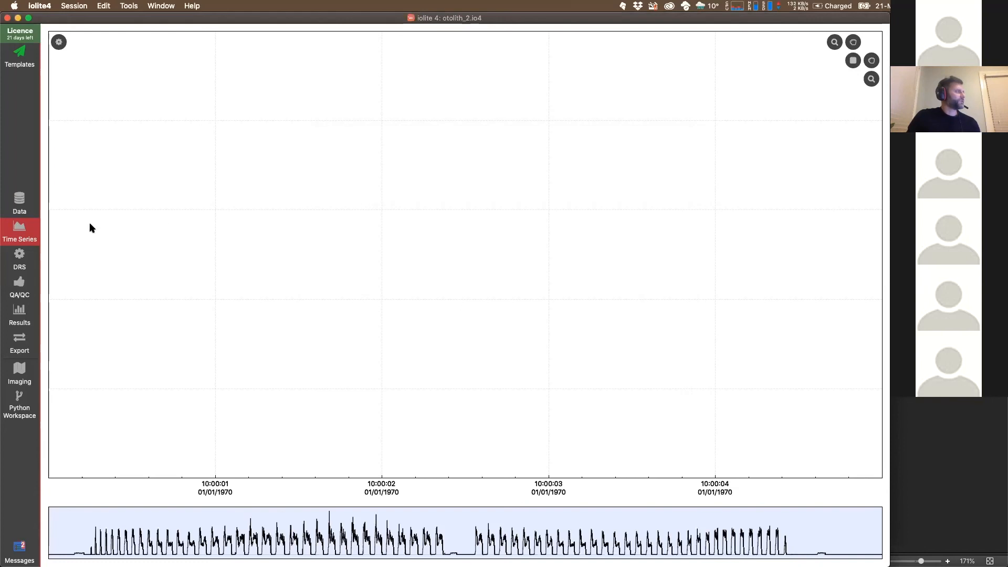
# Return to the imaging overview, check that the Sr/Ba output channel is selected and view its map.
pyautogui.click(20, 373)
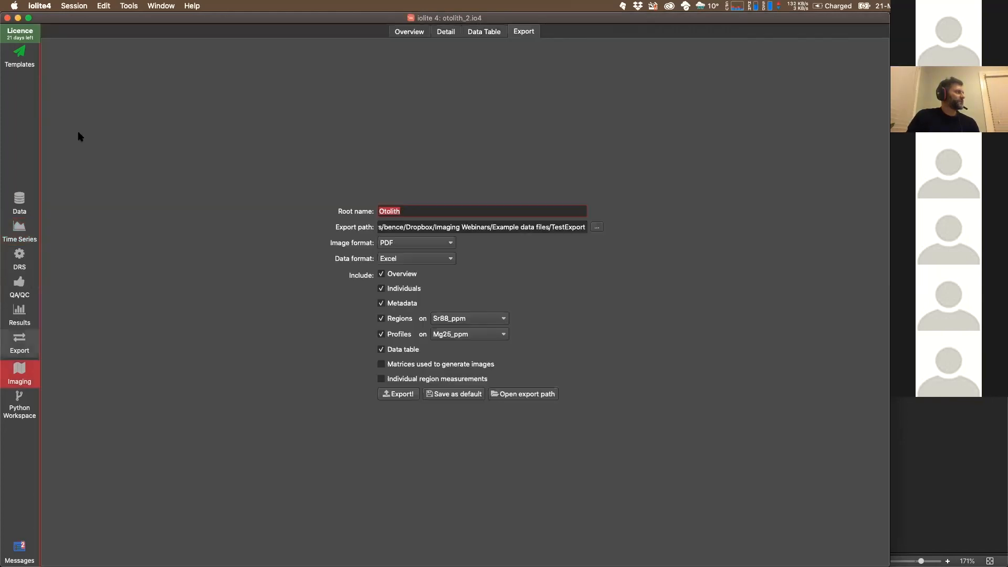
pyautogui.click(411, 32)
pyautogui.click(189, 79)
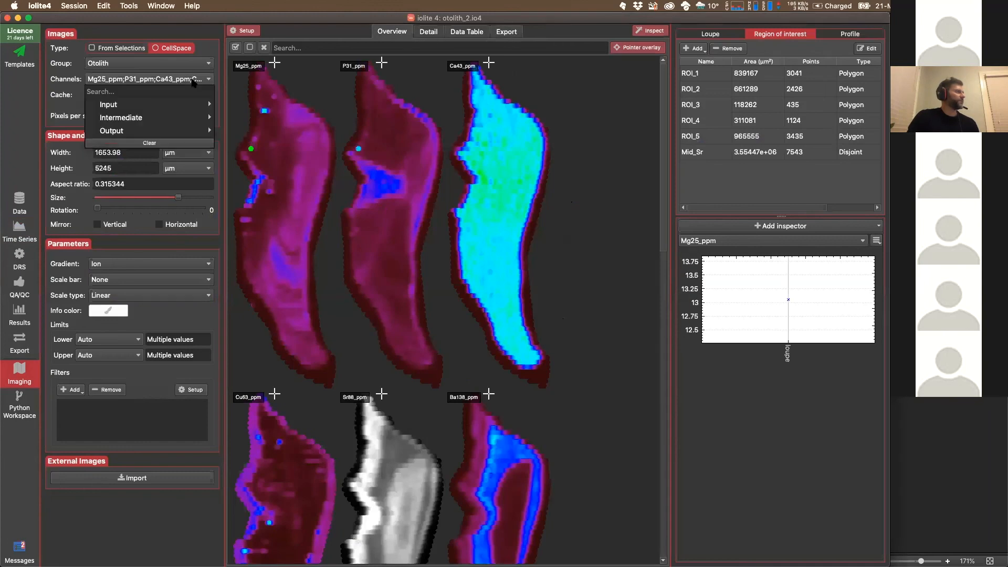
pyautogui.moveTo(177, 133)
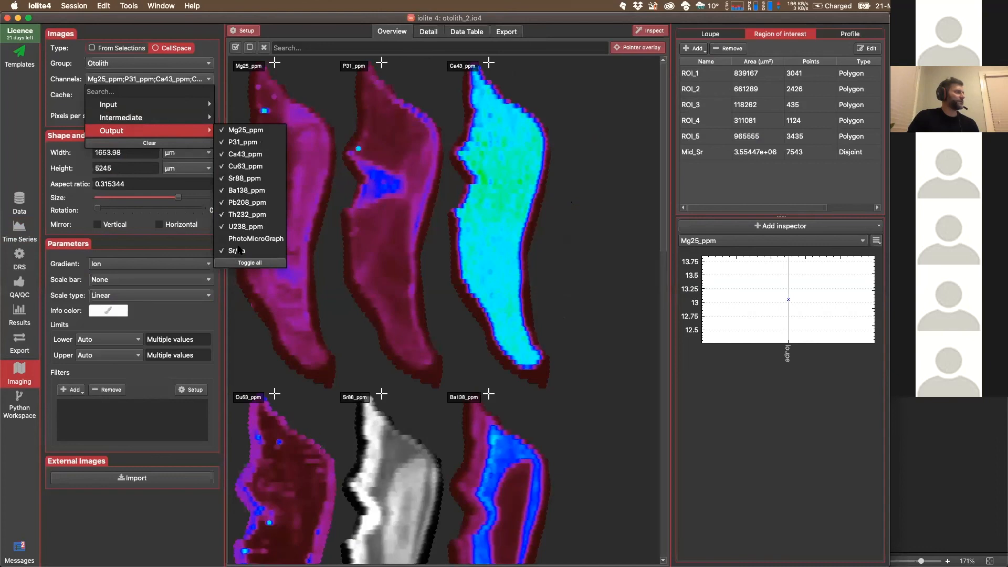
pyautogui.click(608, 176)
pyautogui.scroll(-10, 589, 213)
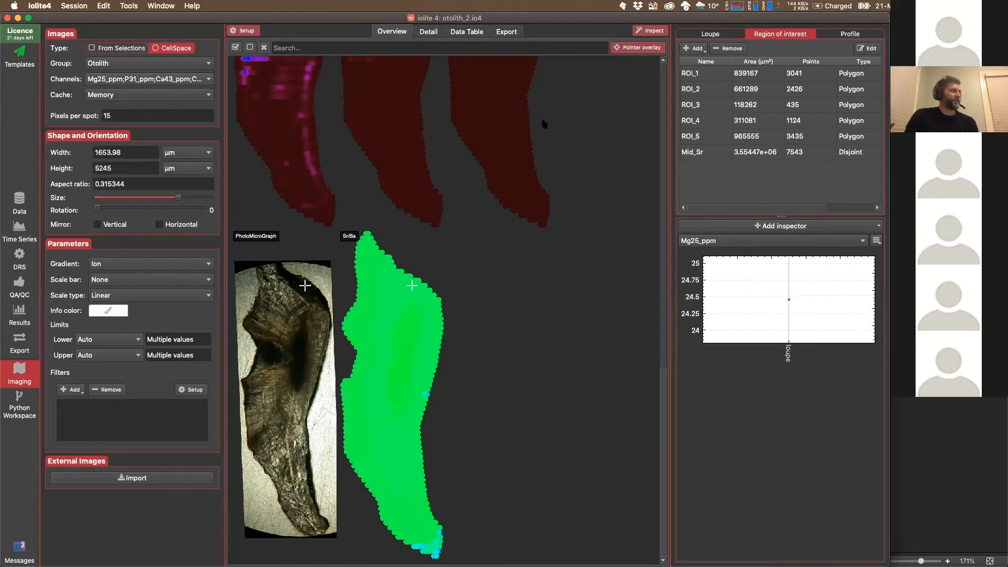
# Start a new region of interest from criteria and add a criterion on the Sr/Ba channel.
pyautogui.click(699, 51)
pyautogui.click(706, 87)
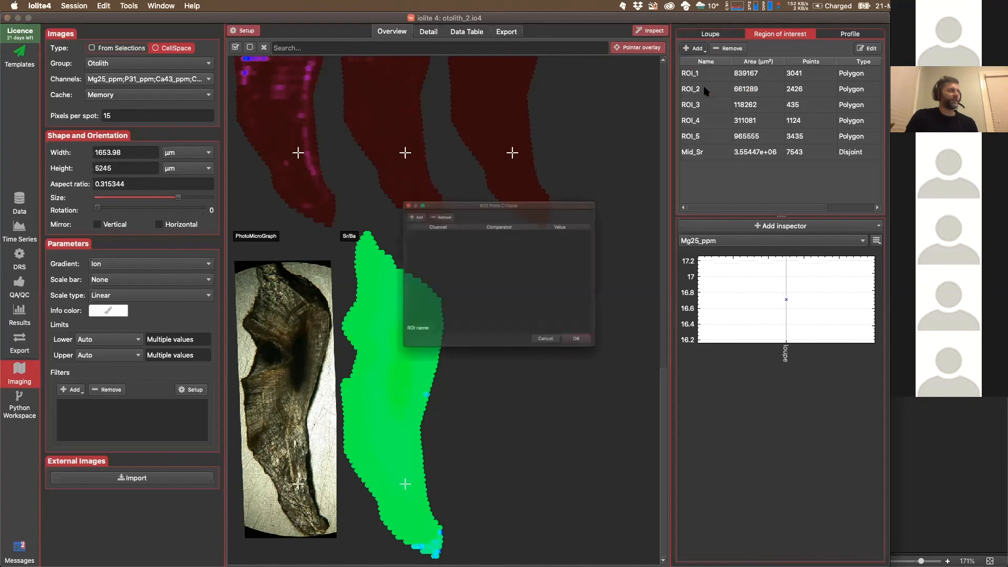
pyautogui.click(381, 190)
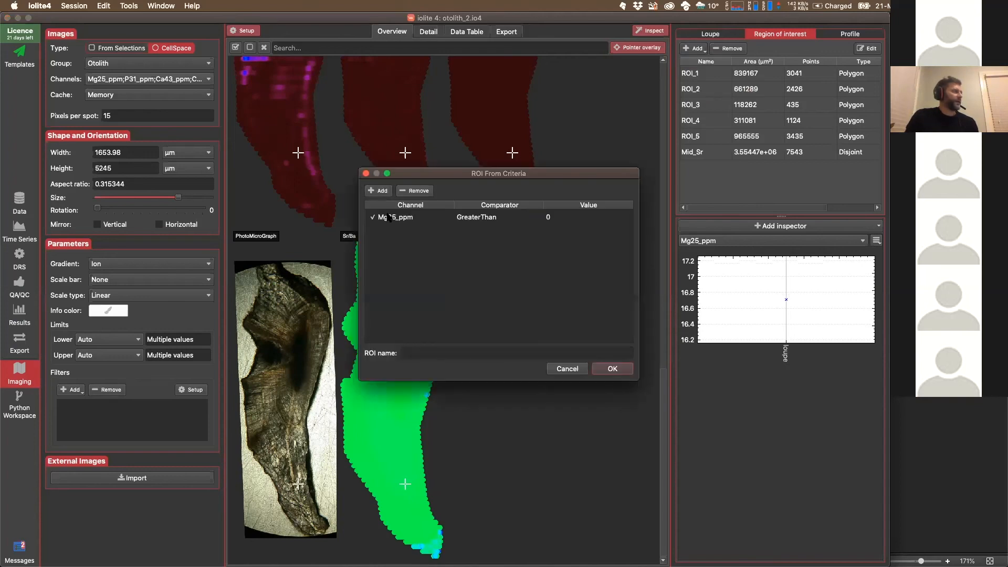
pyautogui.click(391, 218)
pyautogui.click(391, 218)
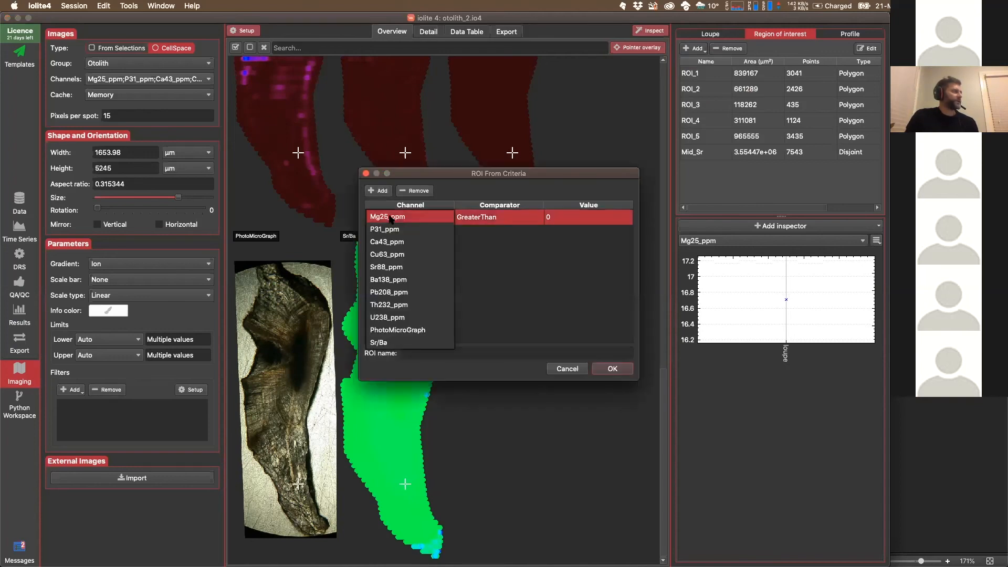
pyautogui.click(382, 342)
# Set the Sr/Ba criterion to GreaterThan 1 and create the region with the name Hi Sr/Ba.
pyautogui.click(497, 218)
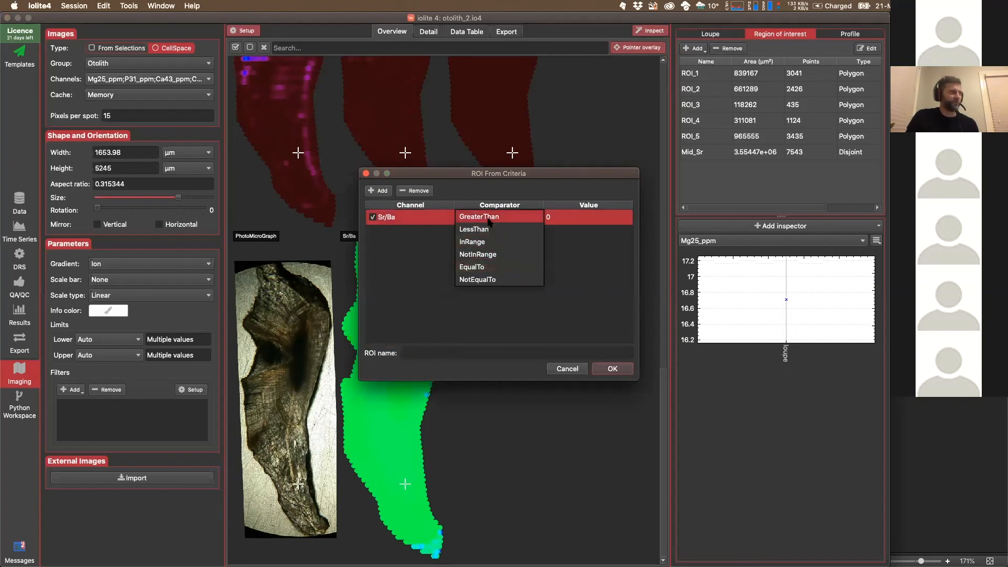
pyautogui.click(528, 218)
pyautogui.click(555, 217)
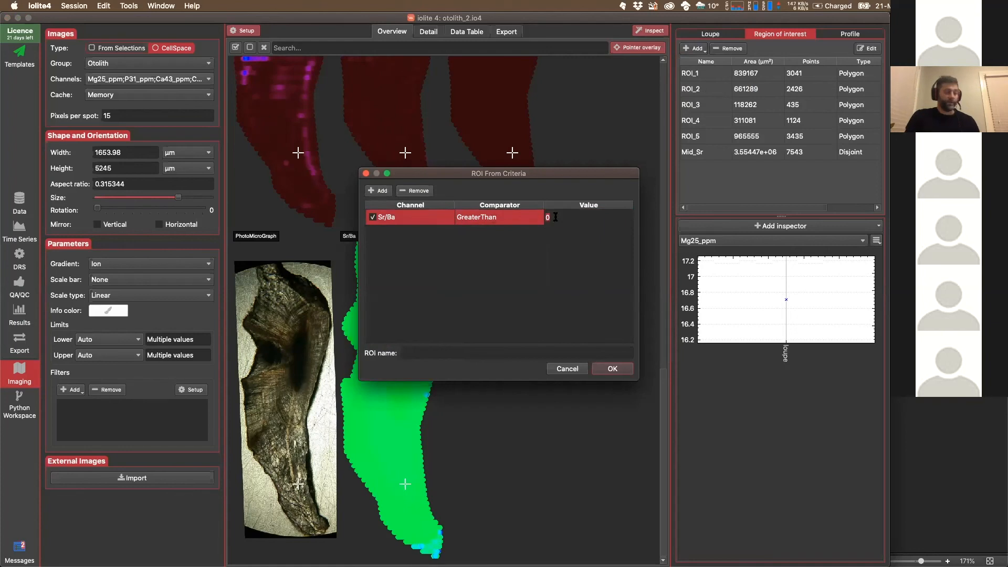
pyautogui.write('1')
pyautogui.click(480, 354)
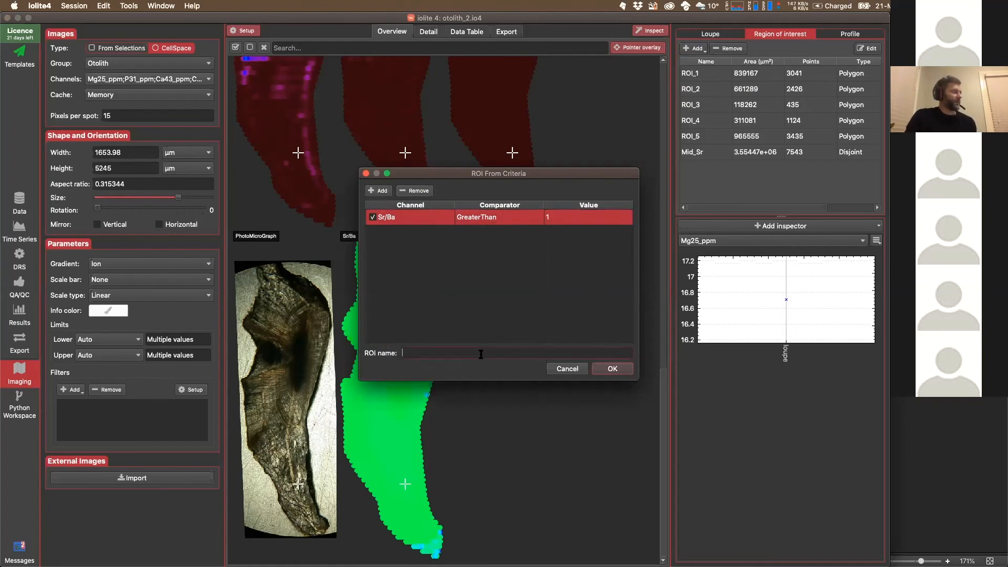
pyautogui.write('Hi Sr/Ba')
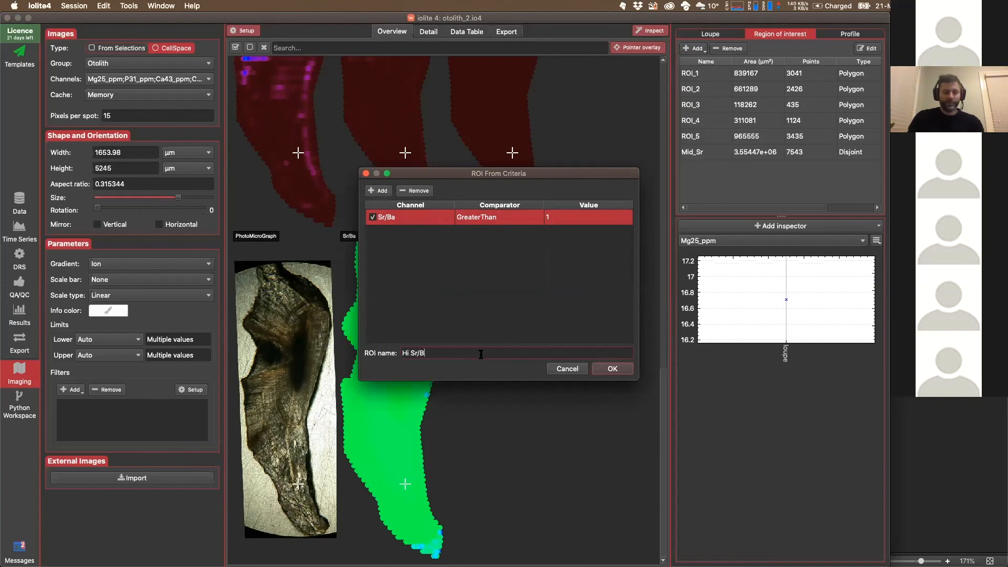
pyautogui.click(612, 368)
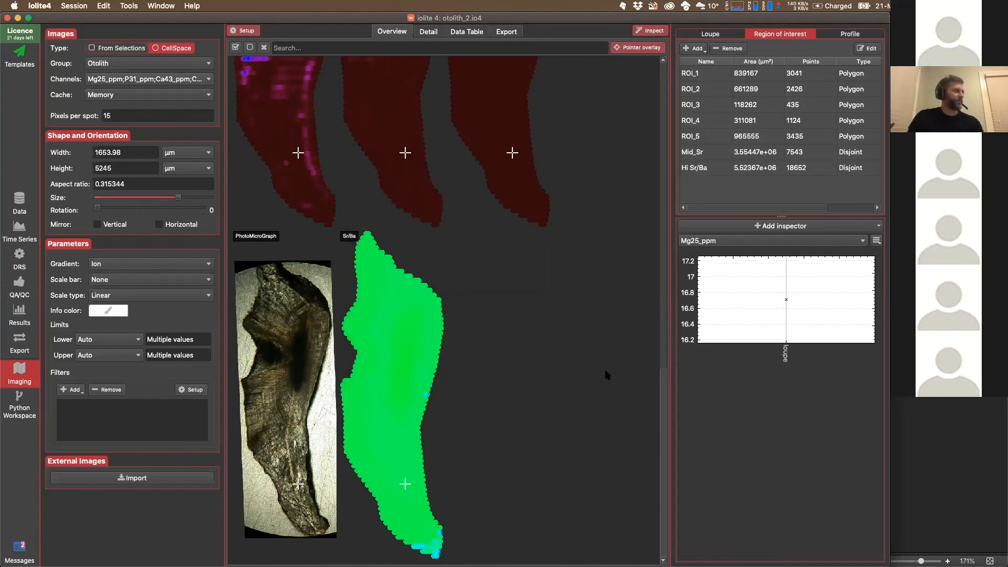
# Raise the GreaterThan threshold in the Hi Sr/Ba region's criterion and show the updated region on the maps.
pyautogui.click(713, 169)
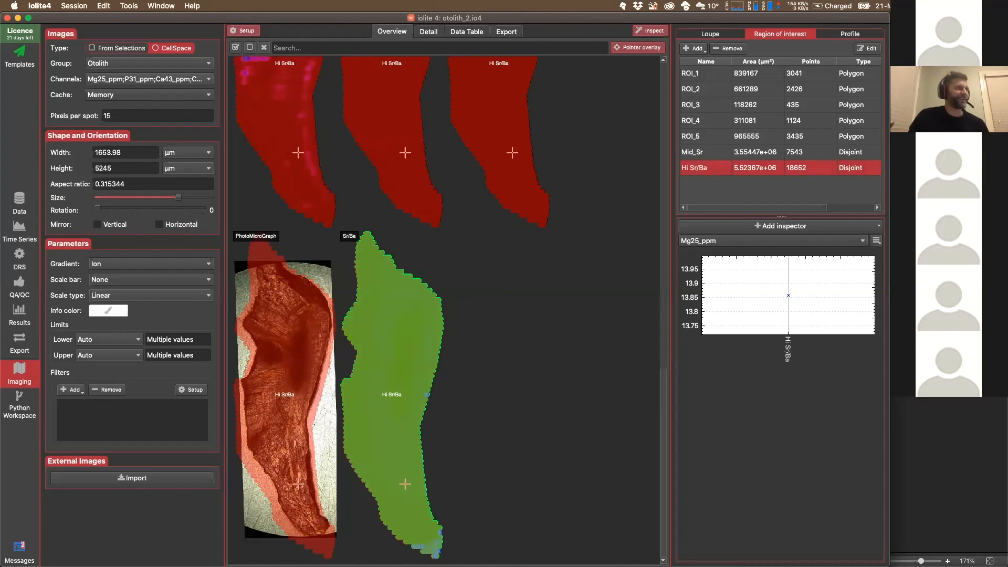
pyautogui.click(867, 48)
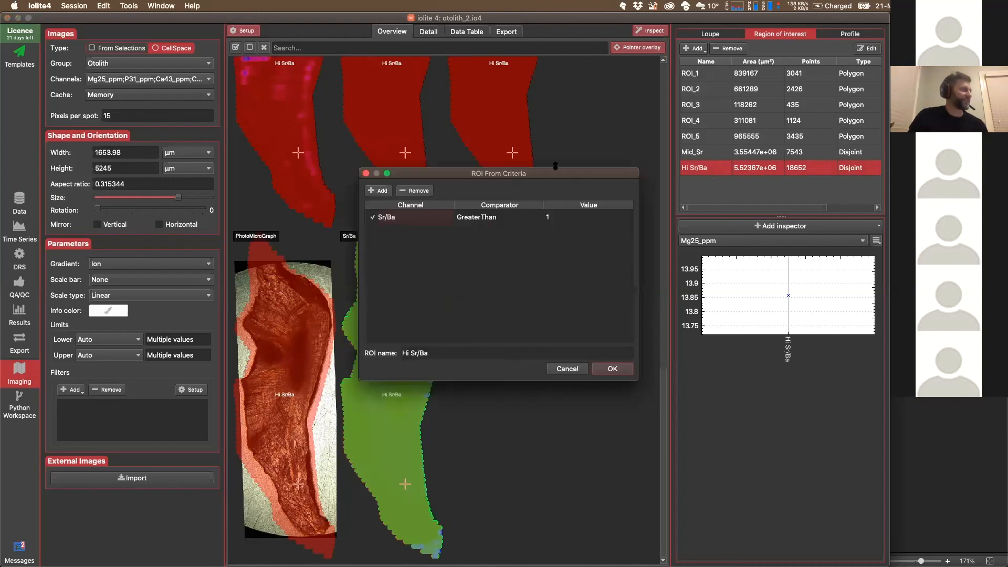
pyautogui.doubleClick(552, 218)
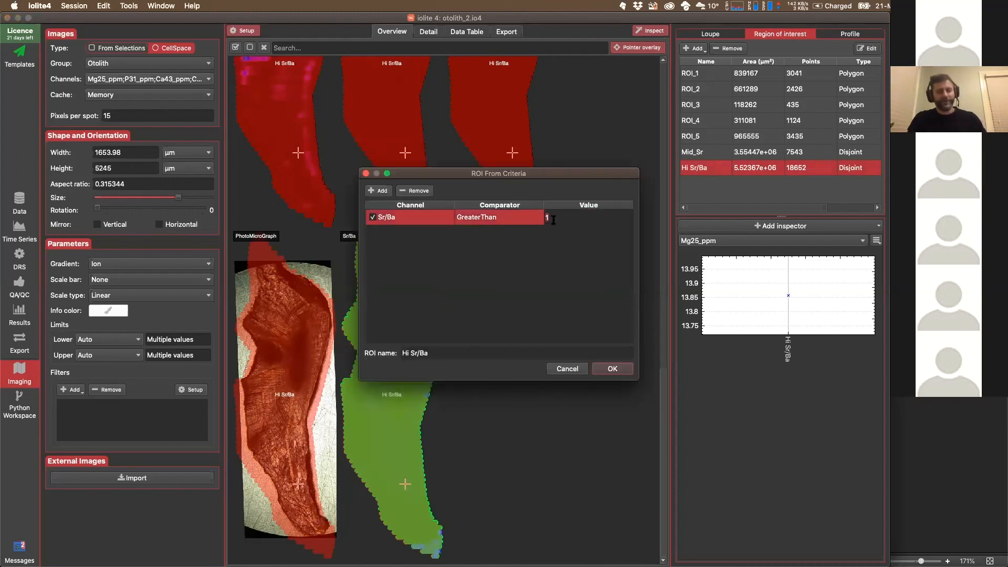
pyautogui.write('1.05')
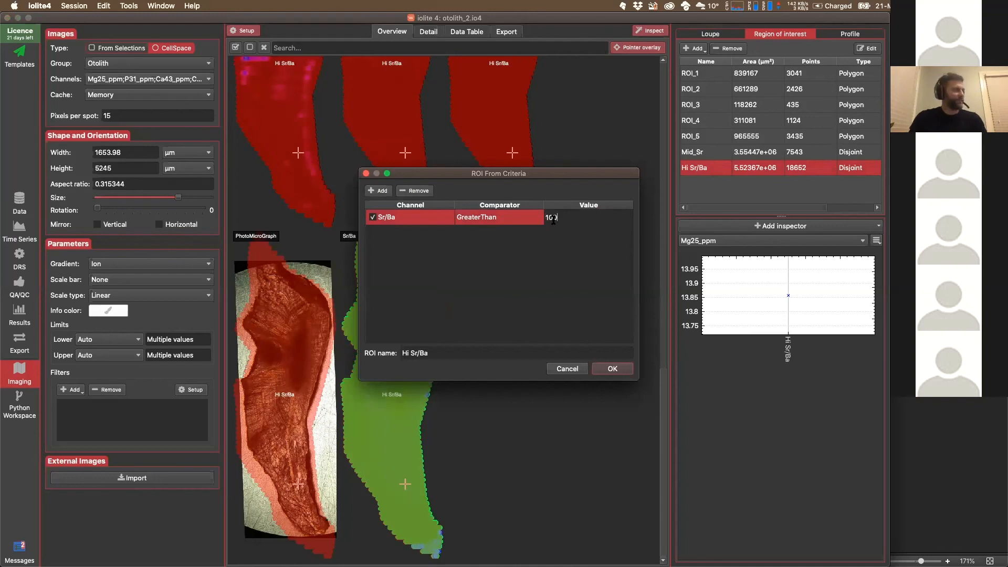
pyautogui.click(608, 370)
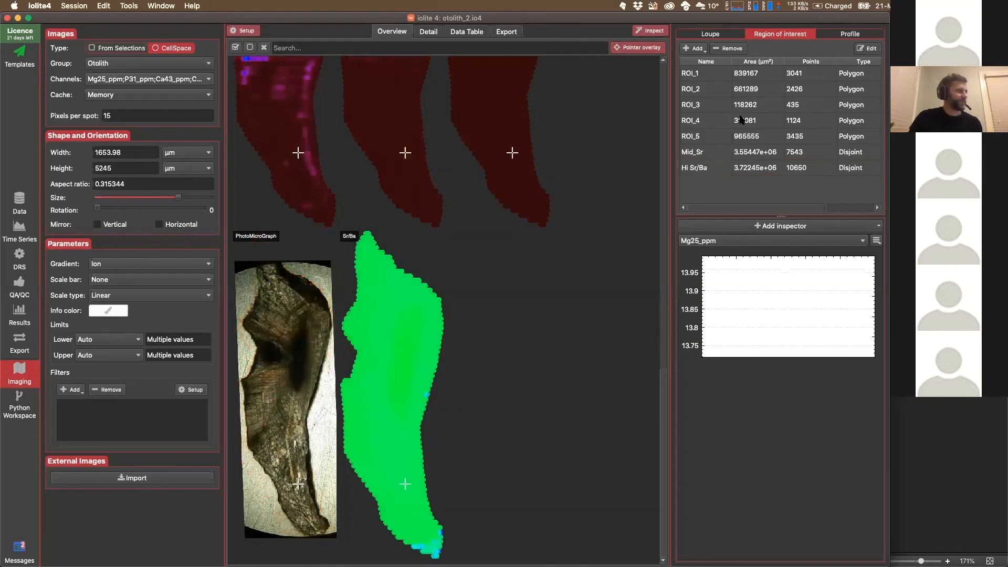
pyautogui.click(723, 169)
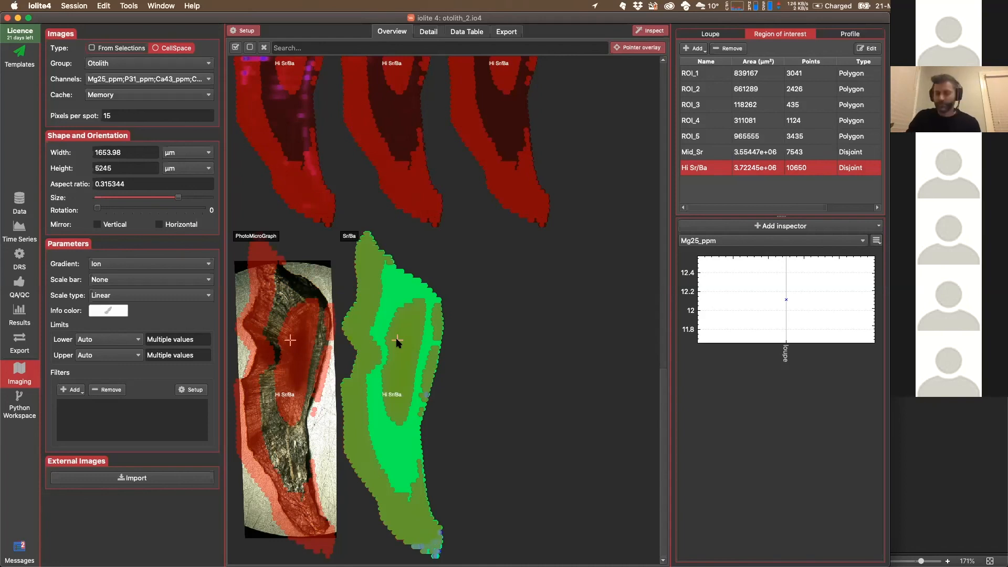
# Open the detail view of the Sr88_ppm map and add a Custom filter to it.
pyautogui.scroll(10, 397, 342)
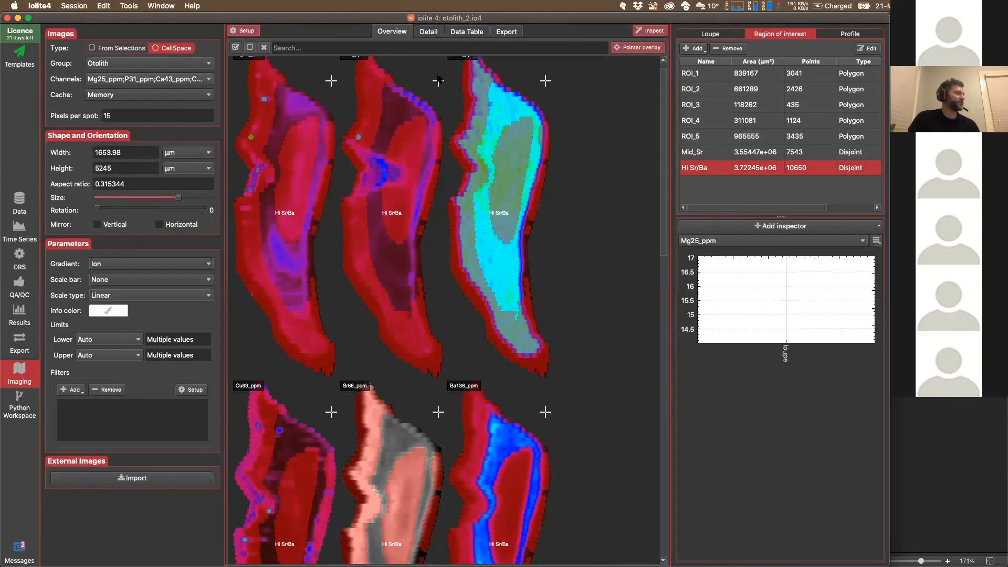
pyautogui.click(428, 31)
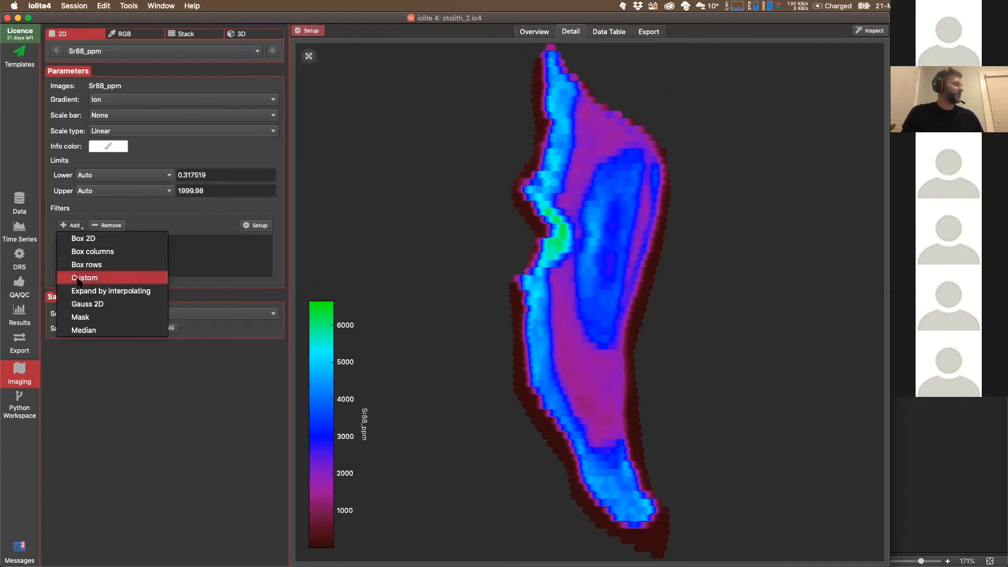
pyautogui.click(84, 277)
pyautogui.click(79, 241)
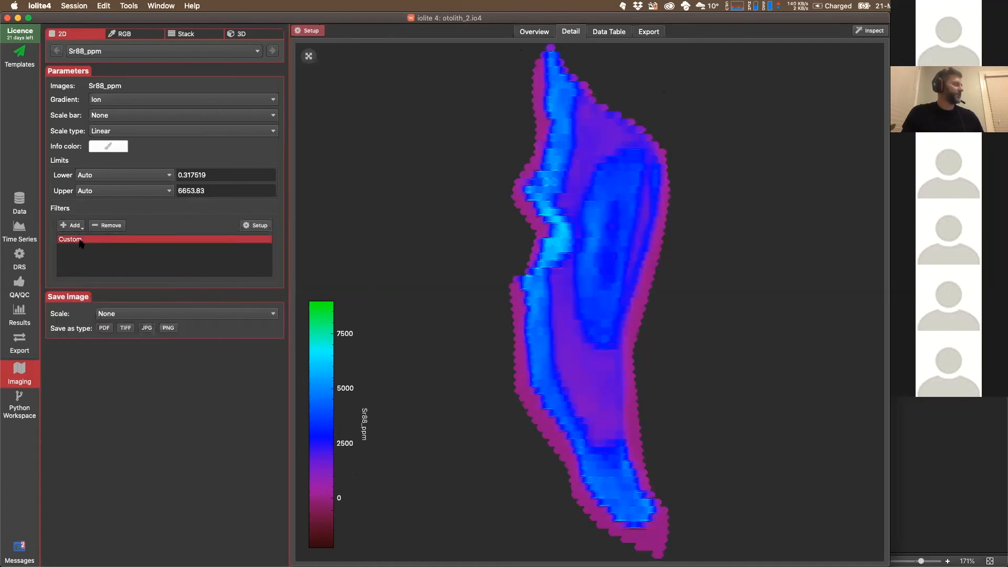
# Enlarge the Custom filter's matrix to 5 by 5 and close its settings.
pyautogui.click(260, 226)
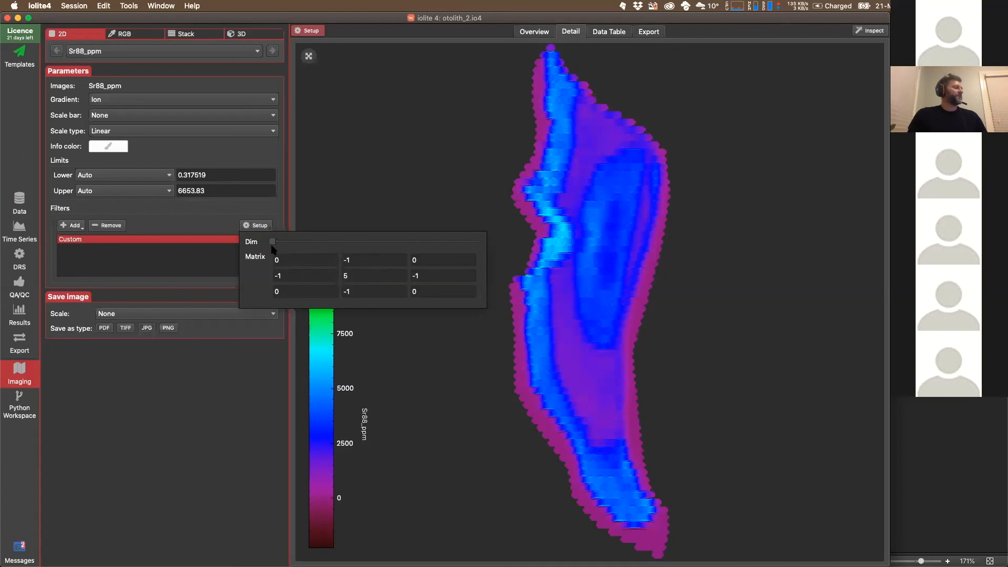
pyautogui.moveTo(272, 242); pyautogui.dragTo(374, 241)
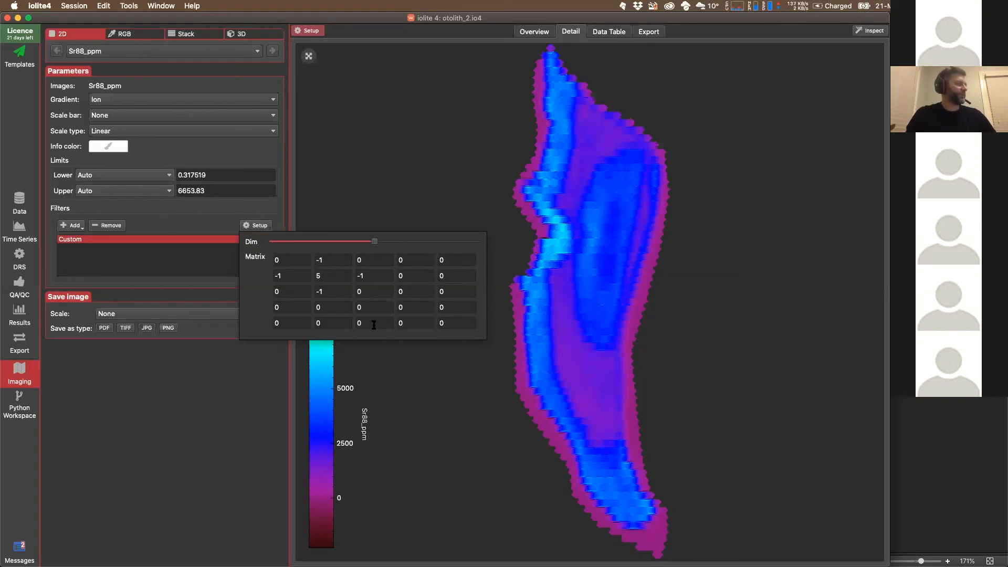
pyautogui.click(423, 182)
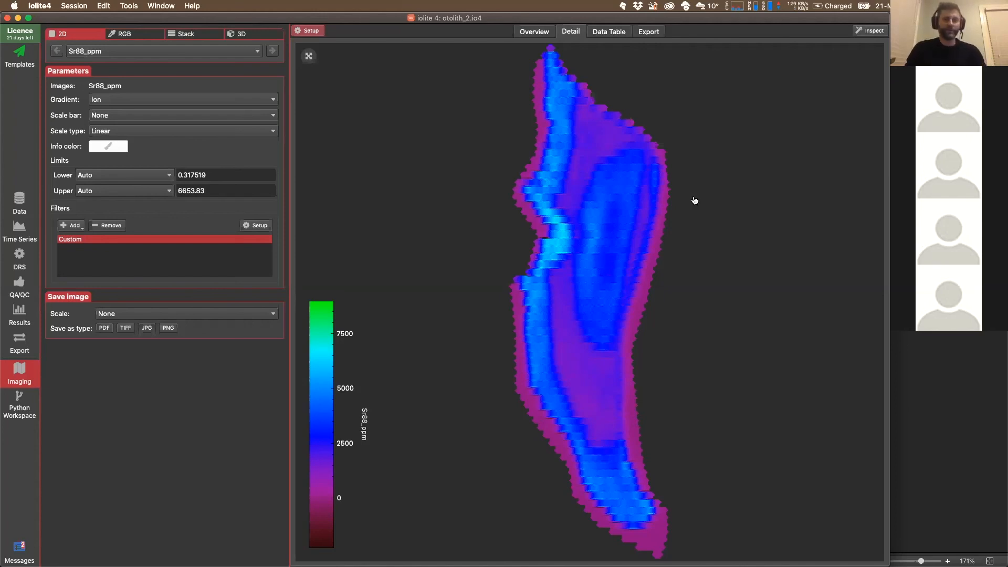
# Switch to the PowerPoint presentation and show the Help and Support slide.
pyautogui.press('super+Tab')
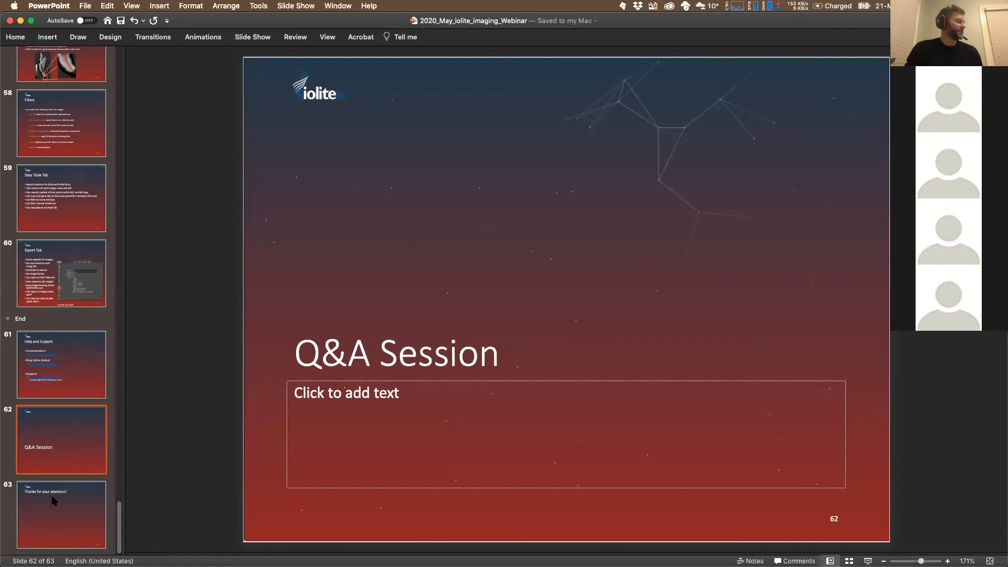
pyautogui.click(72, 361)
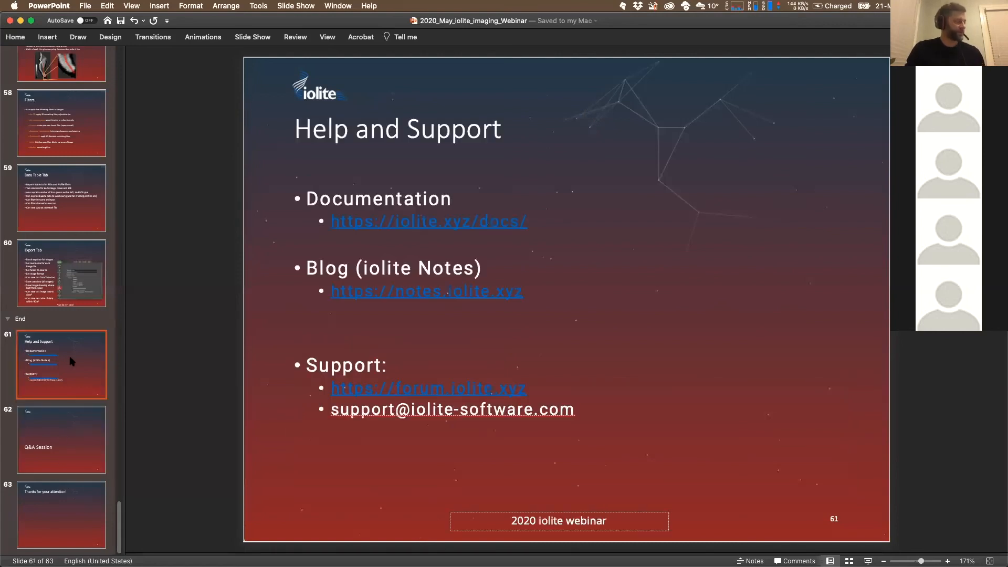